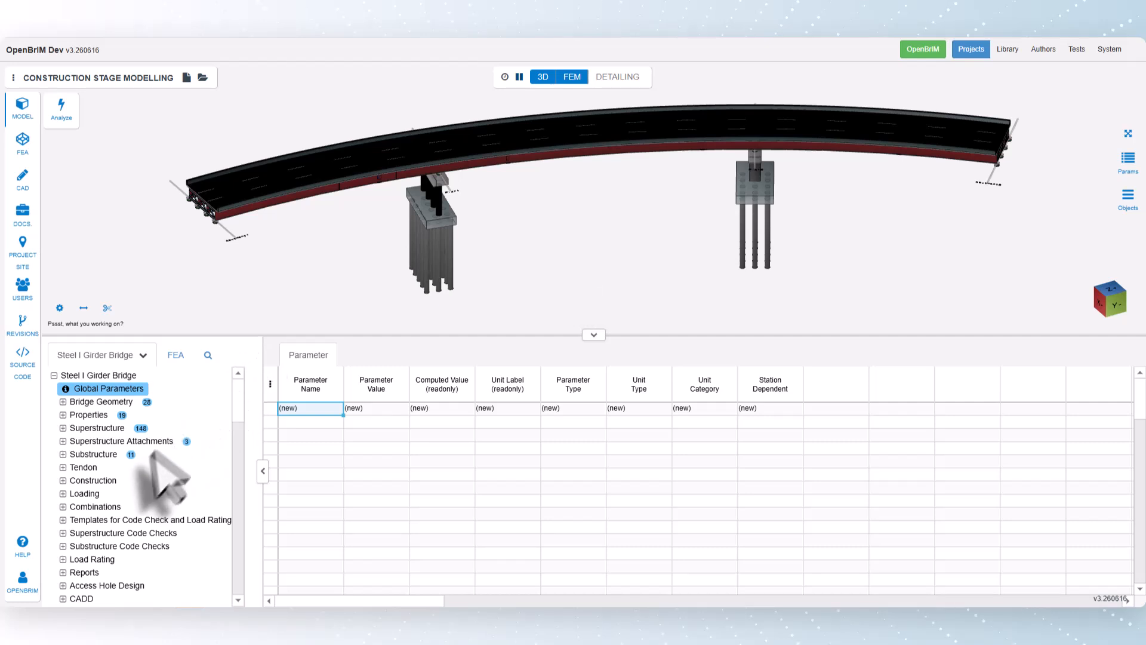
- Add a construction stage named SubstructureStage to the bridge's construction stage table
{"action": "left_click", "coordinate": [64, 481]}
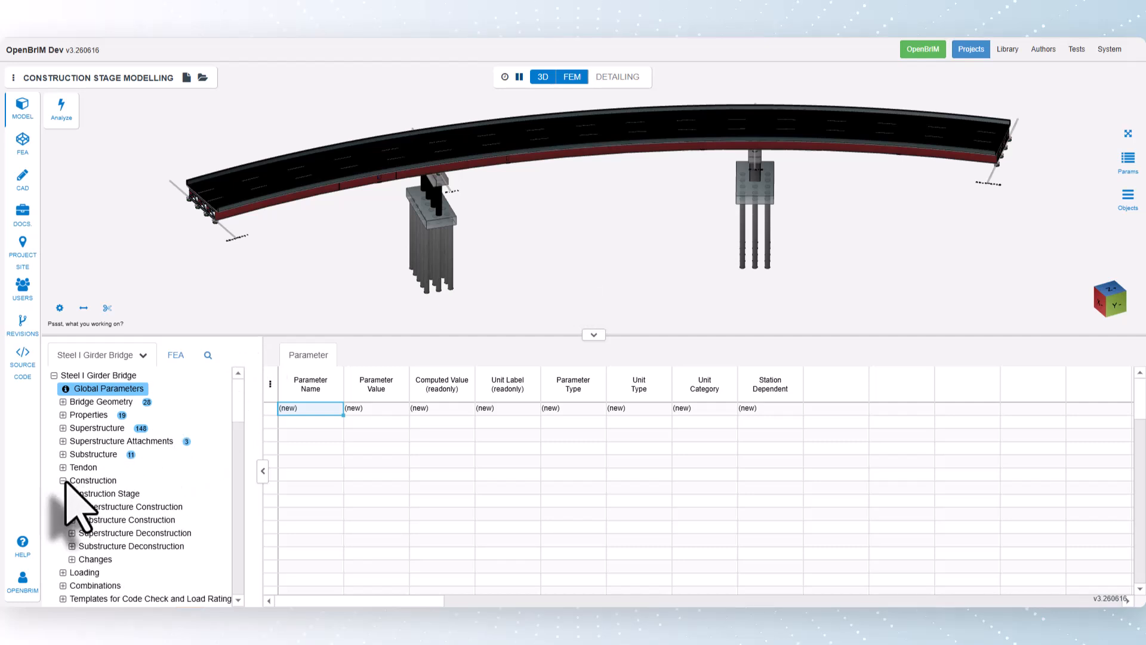
{"action": "left_click", "coordinate": [90, 494]}
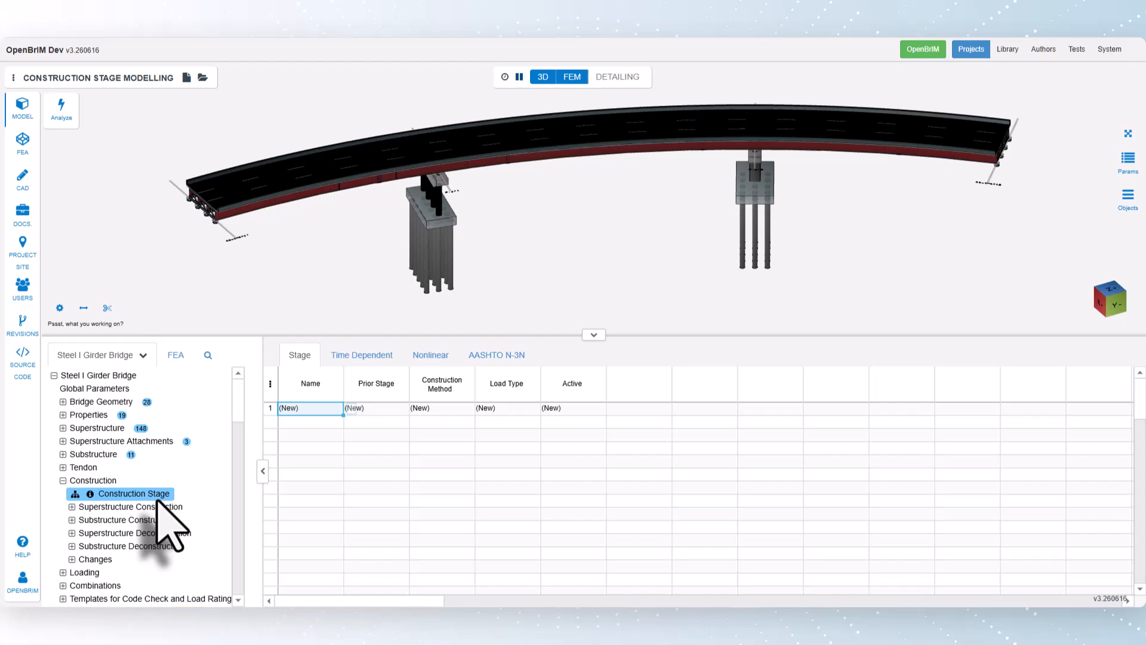
{"action": "double_click", "coordinate": [318, 411]}
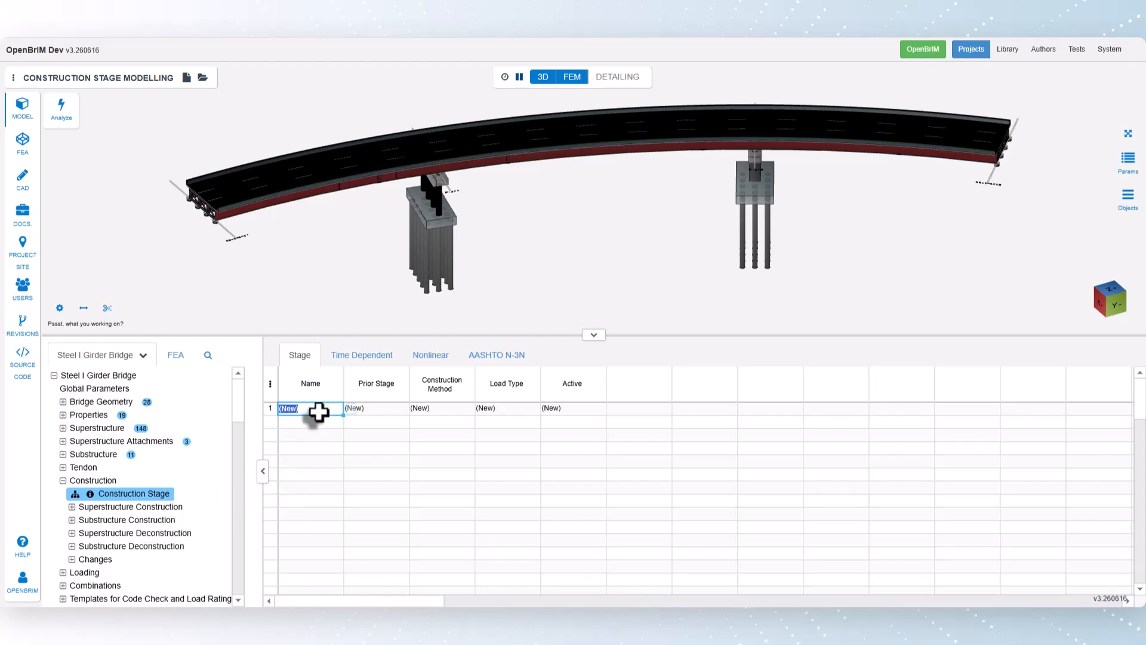
{"action": "type", "text": "Substructure Stage"}
{"action": "key", "text": "Return"}
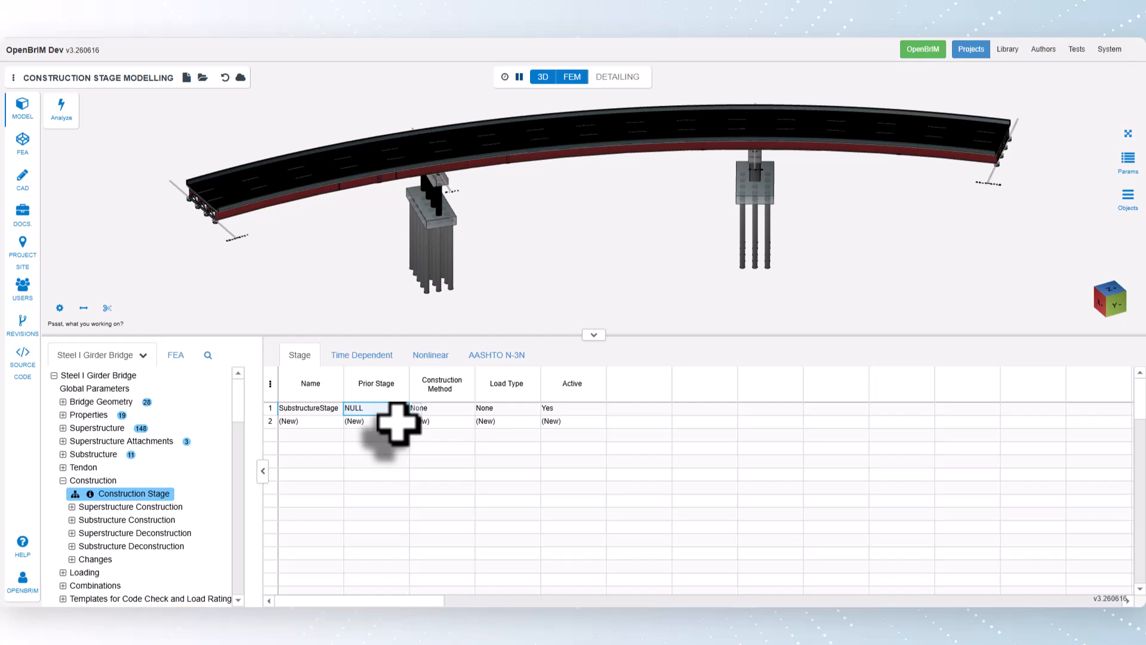
- Check which Construction Method options are available for SubstructureStage
{"action": "left_click", "coordinate": [450, 409]}
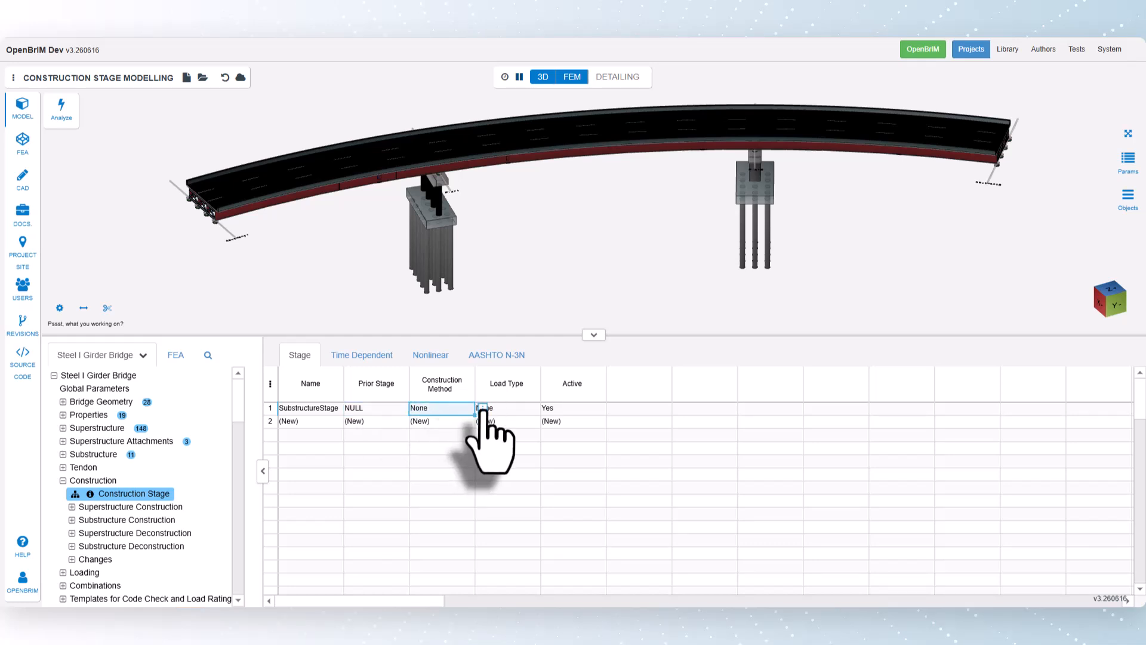
{"action": "right_click", "coordinate": [482, 411]}
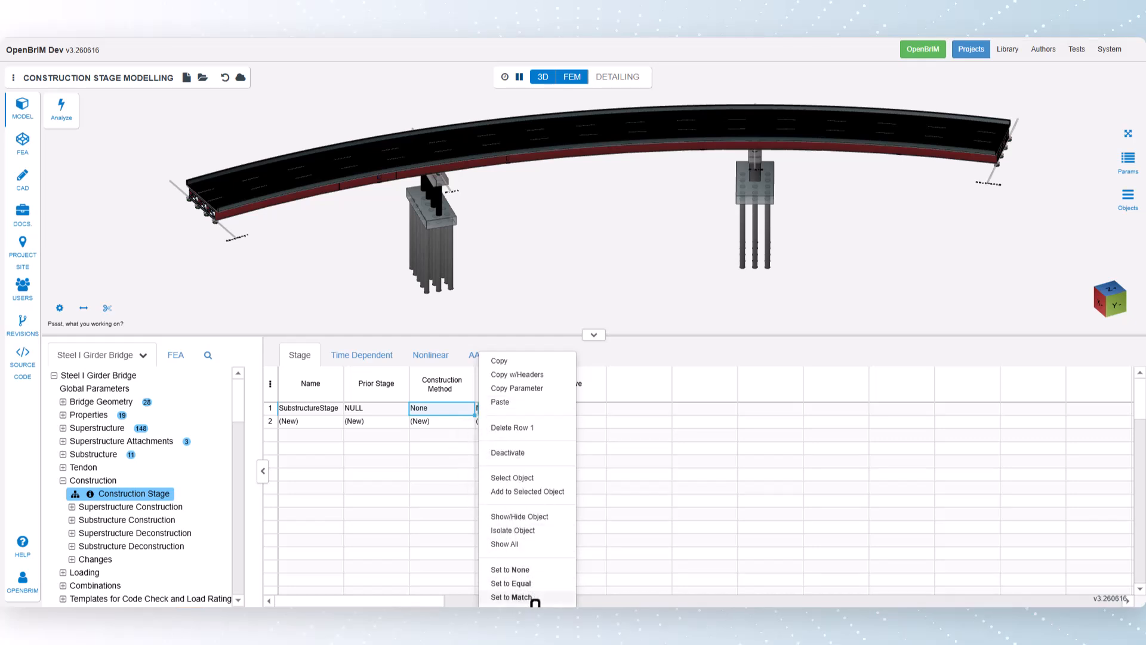
{"action": "left_click", "coordinate": [455, 411]}
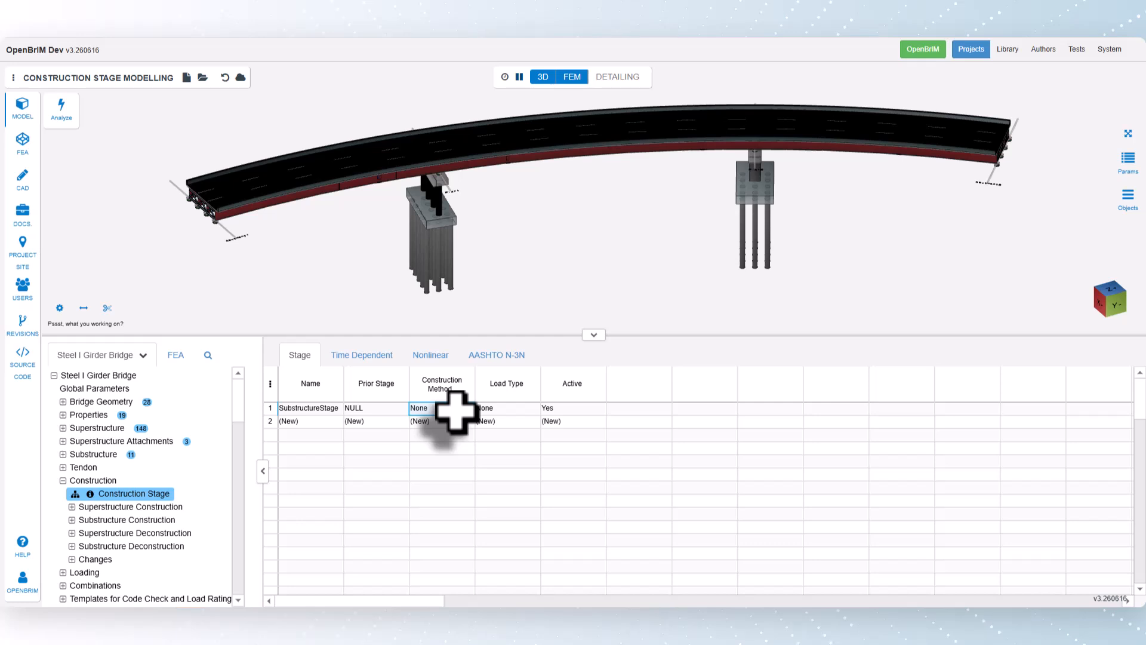
- Set the Load Type of SubstructureStage to Dead
{"action": "left_click", "coordinate": [506, 412]}
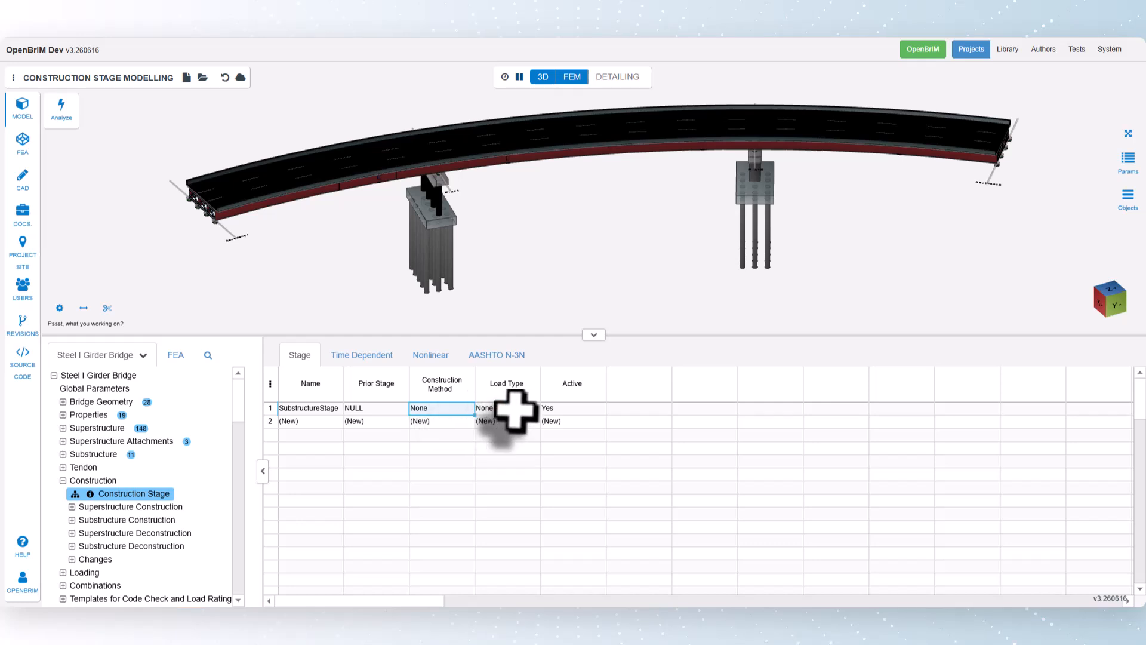
{"action": "left_click", "coordinate": [547, 408]}
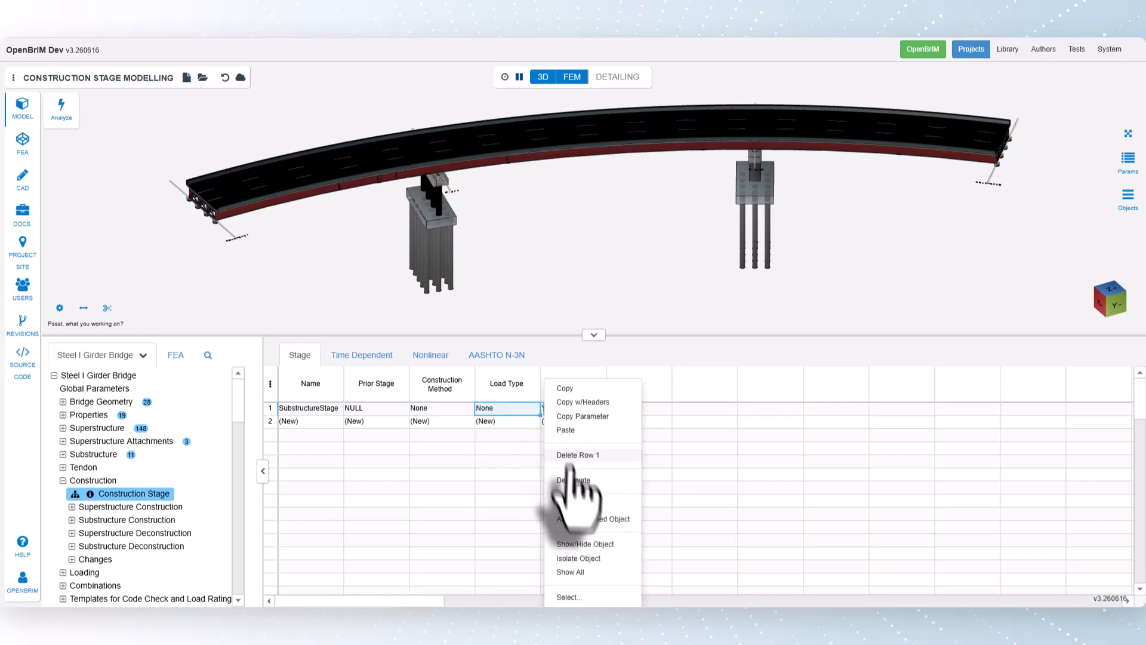
{"action": "left_click", "coordinate": [571, 597]}
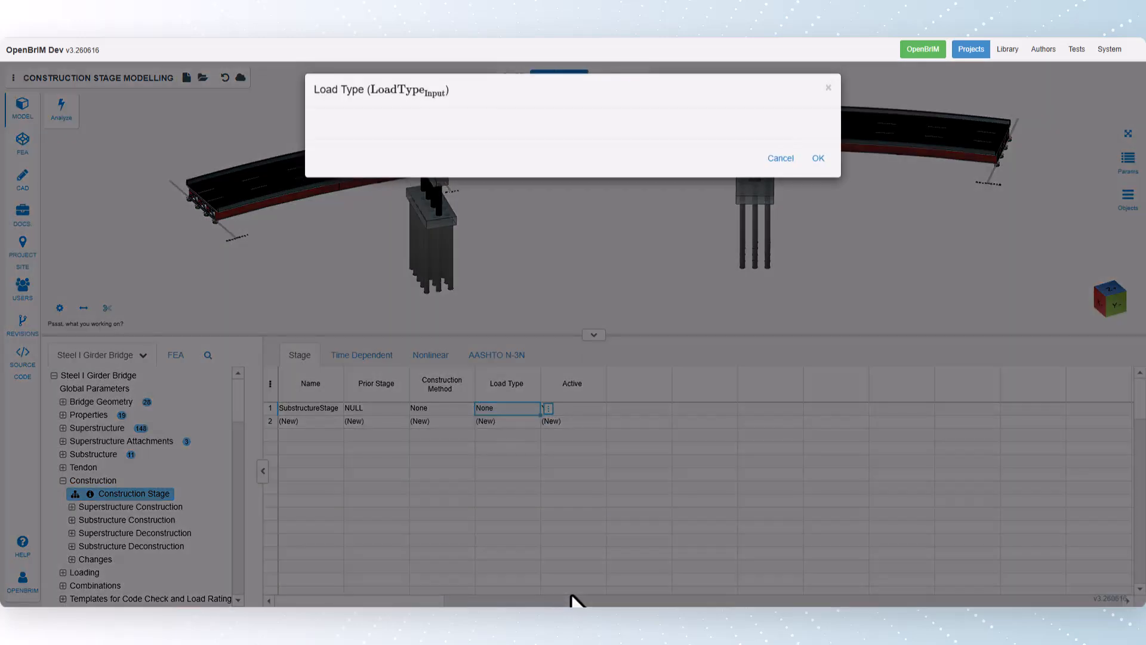
{"action": "left_click", "coordinate": [589, 142]}
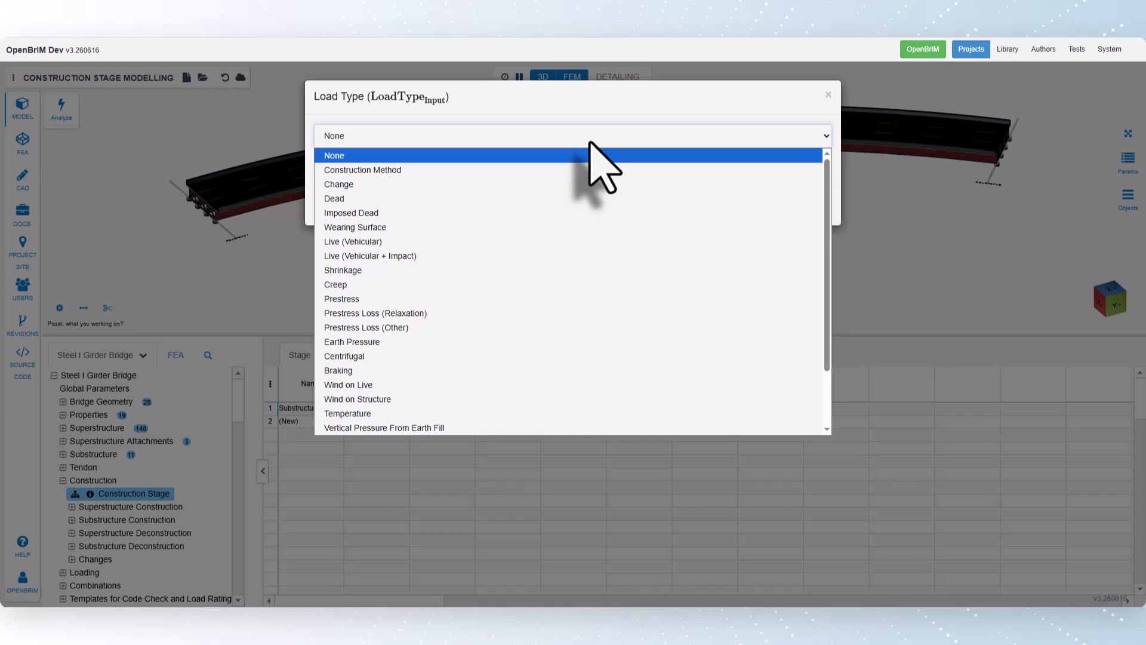
{"action": "left_click", "coordinate": [582, 198]}
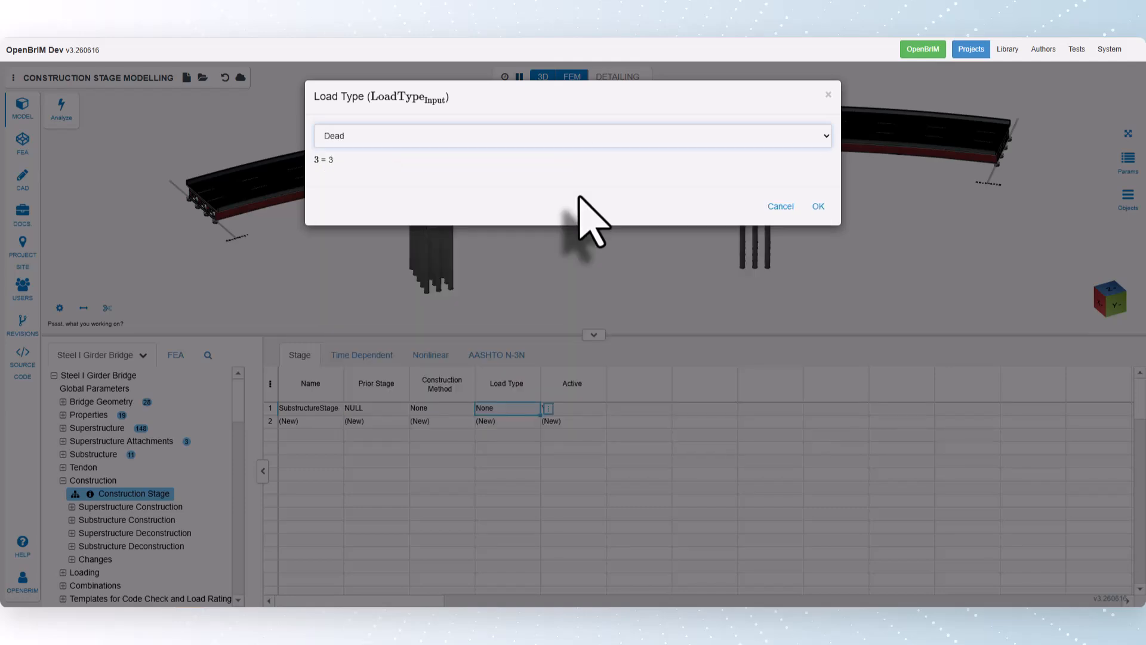
{"action": "left_click", "coordinate": [817, 206]}
- Review the Active options and the Time Dependent, Nonlinear and AASHTO N-3N settings of SubstructureStage
{"action": "left_click", "coordinate": [593, 407]}
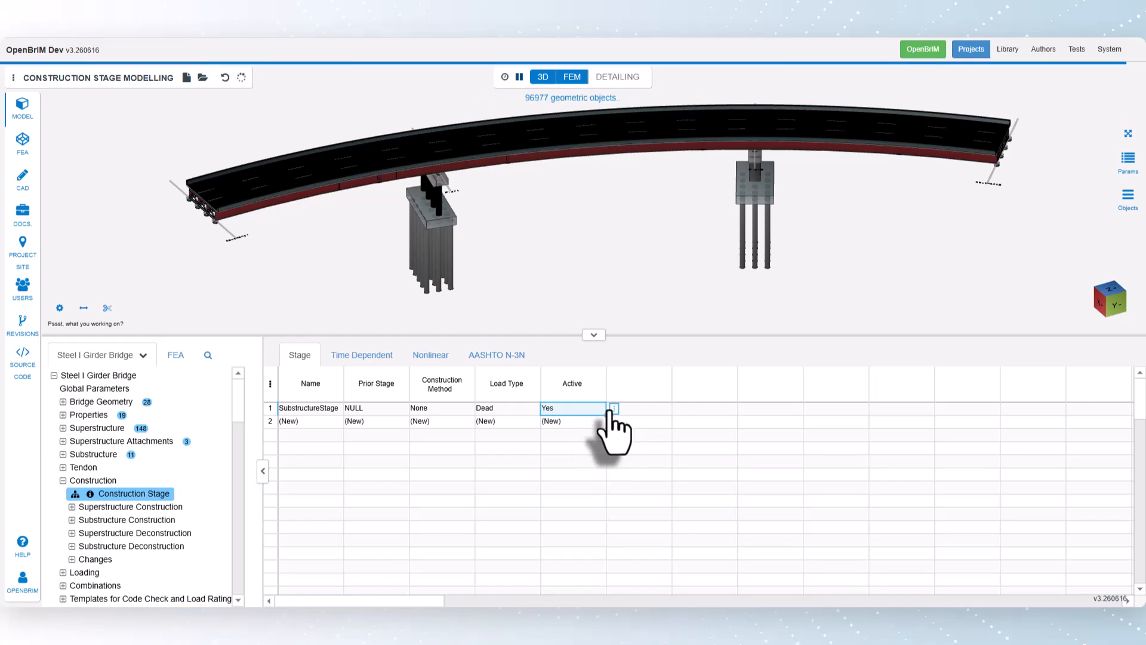
{"action": "right_click", "coordinate": [609, 412]}
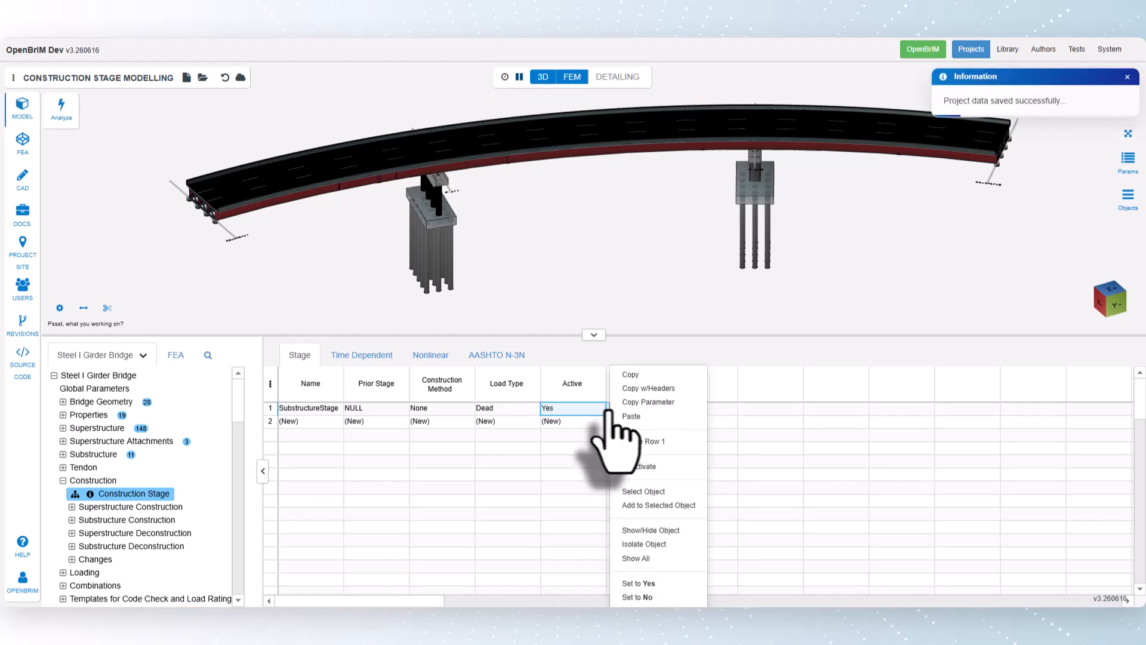
{"action": "left_click", "coordinate": [586, 411]}
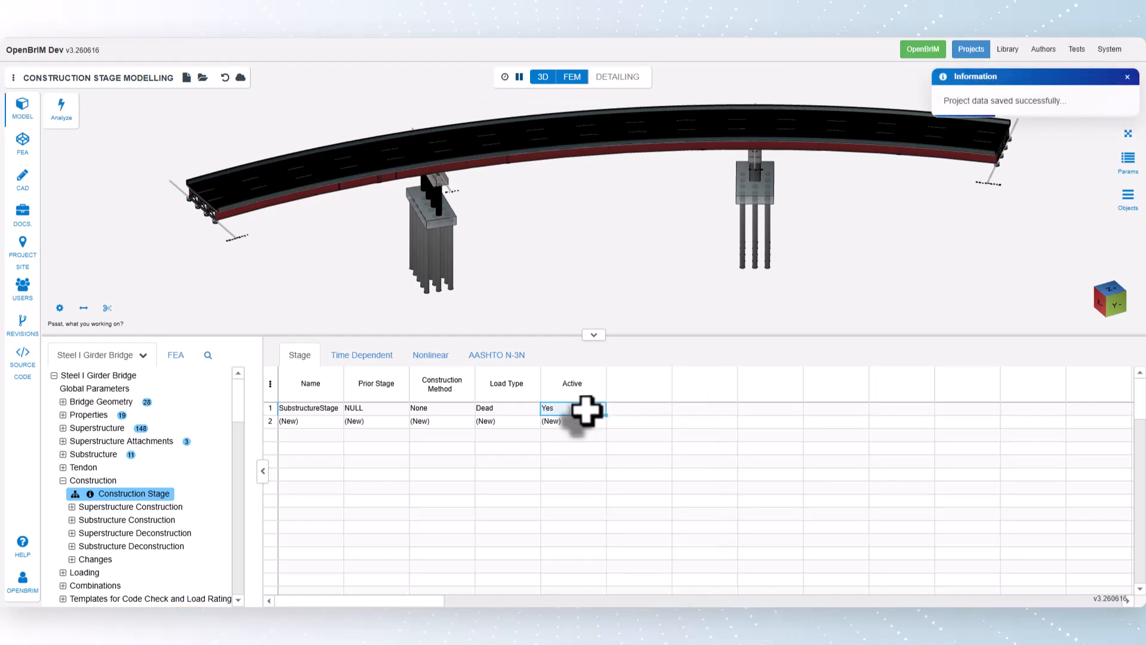
{"action": "left_click", "coordinate": [366, 357]}
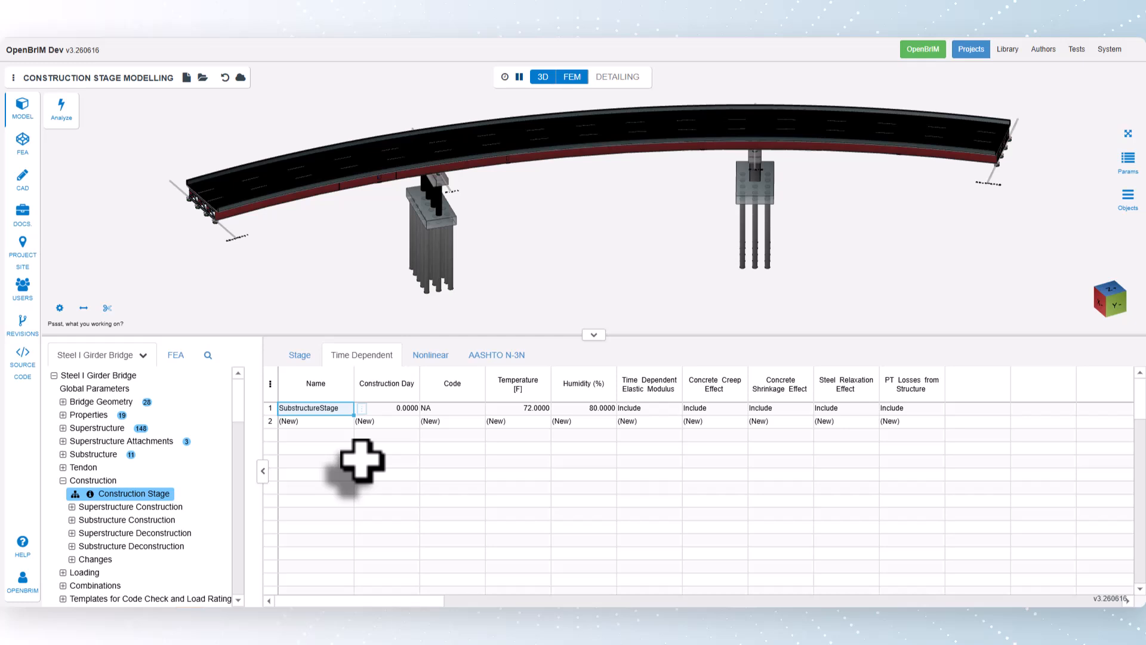
{"action": "left_click", "coordinate": [431, 356]}
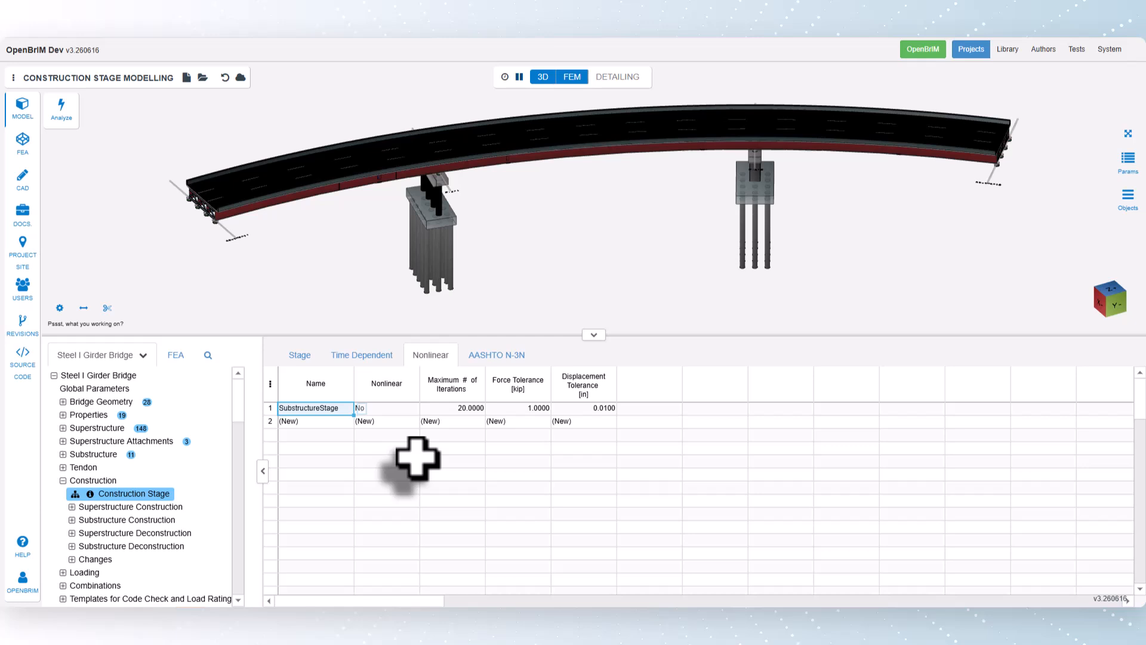
{"action": "left_click", "coordinate": [503, 357]}
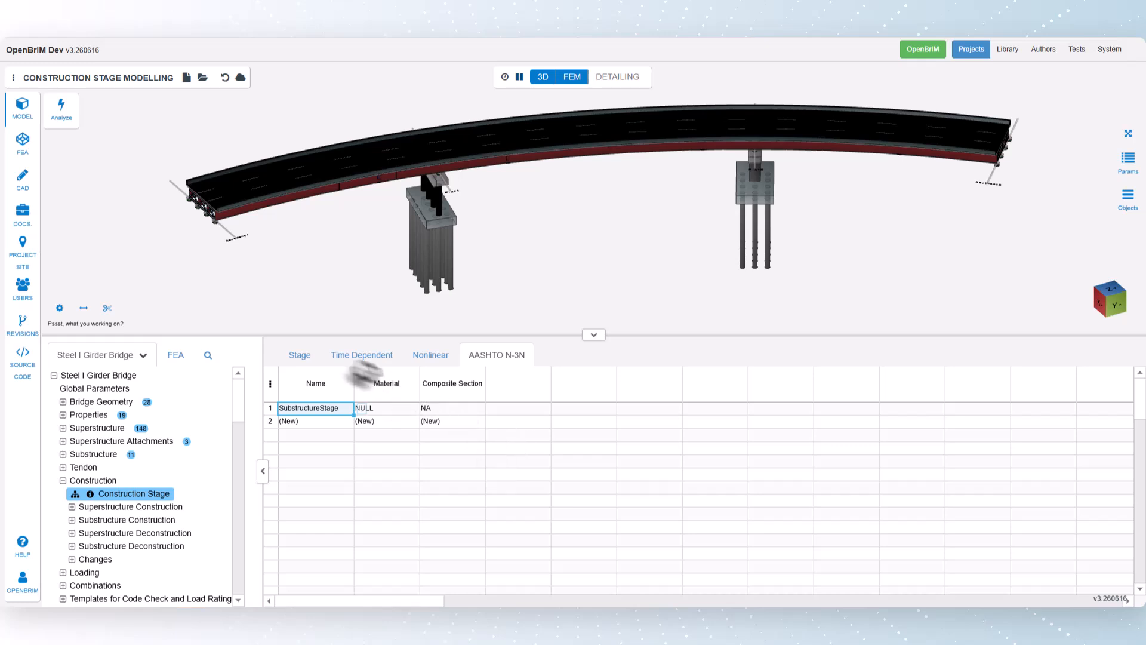
- Add a second construction stage named GirderStage with SubstructureStage as its prior stage
{"action": "left_click", "coordinate": [297, 357]}
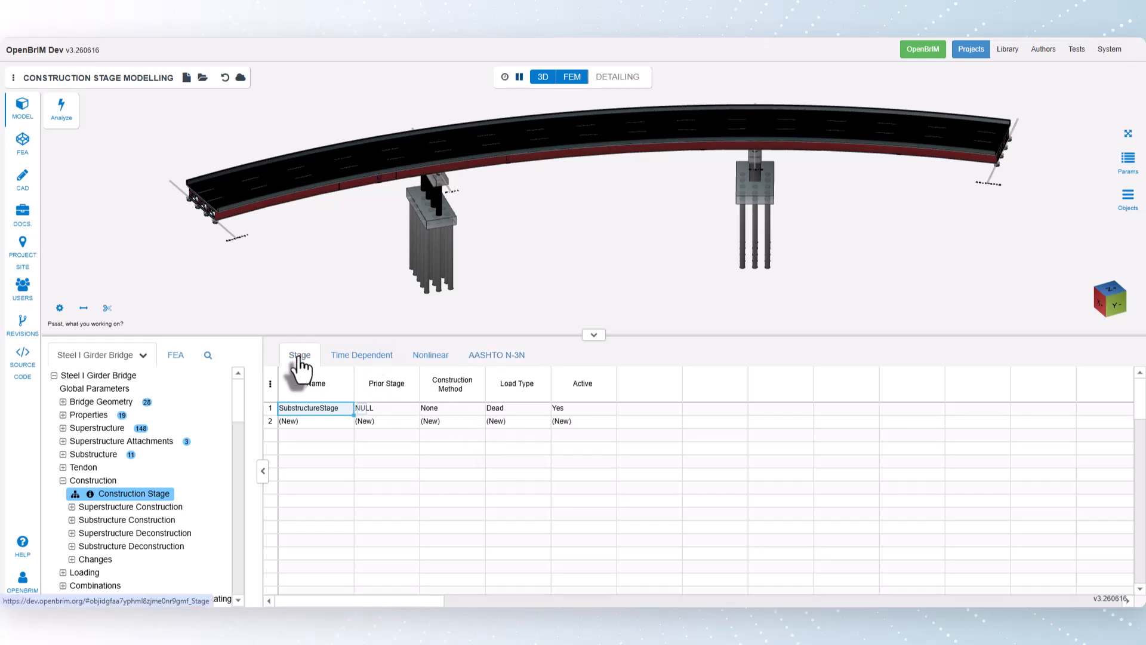
{"action": "left_click", "coordinate": [300, 421]}
{"action": "type", "text": "GirderStage,"}
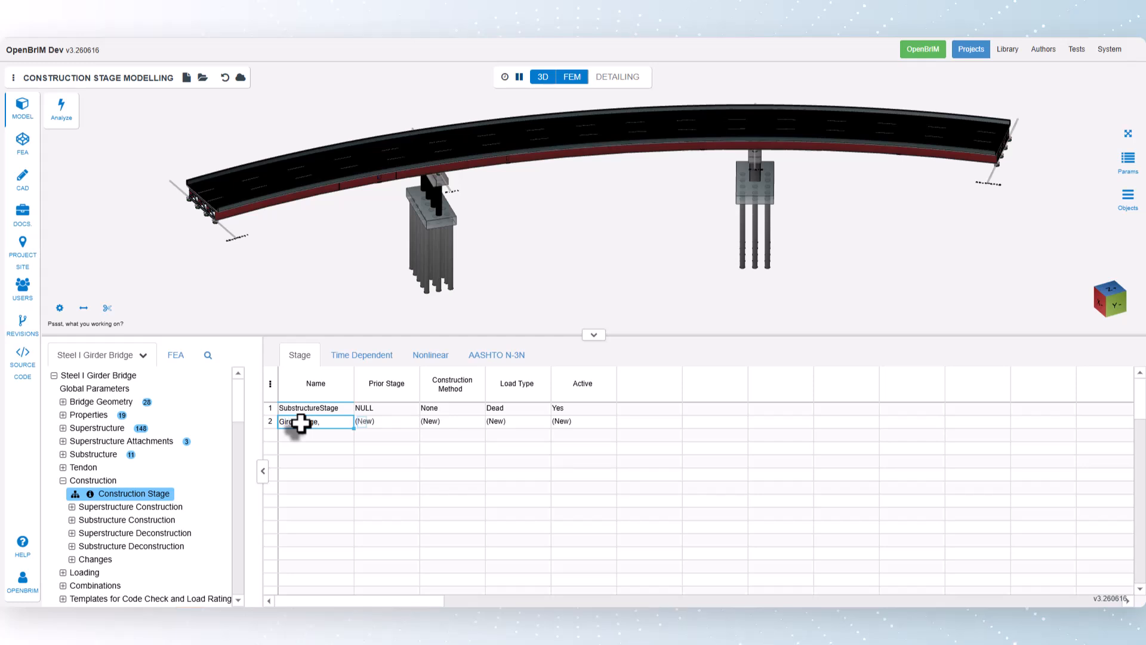
{"action": "key", "text": "Return"}
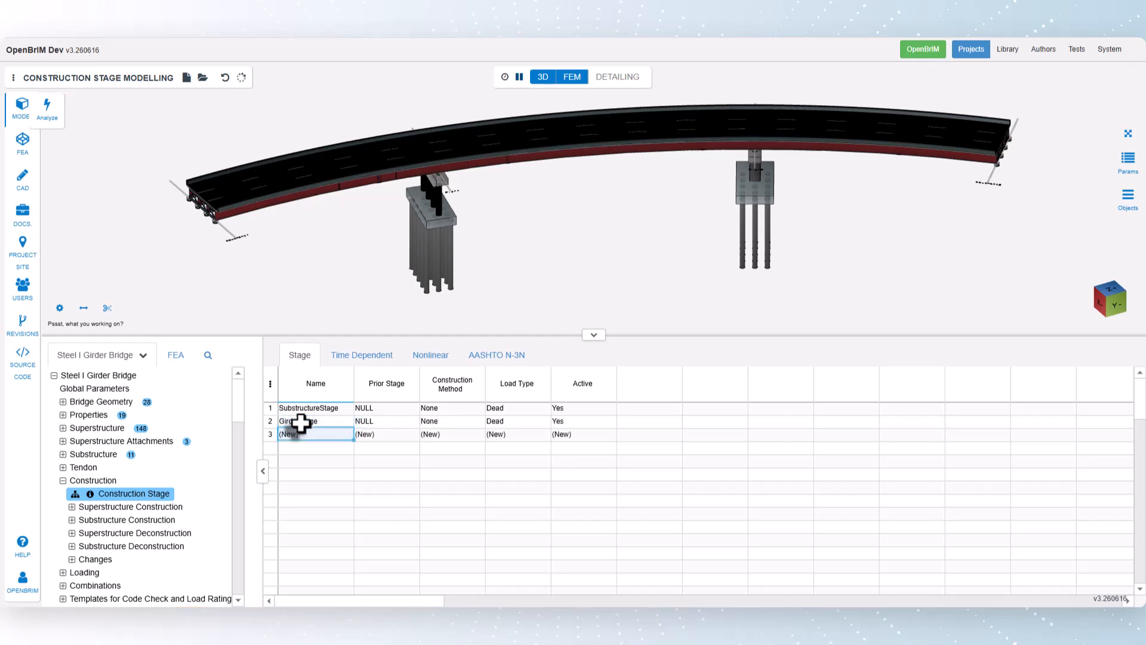
{"action": "left_click", "coordinate": [406, 422]}
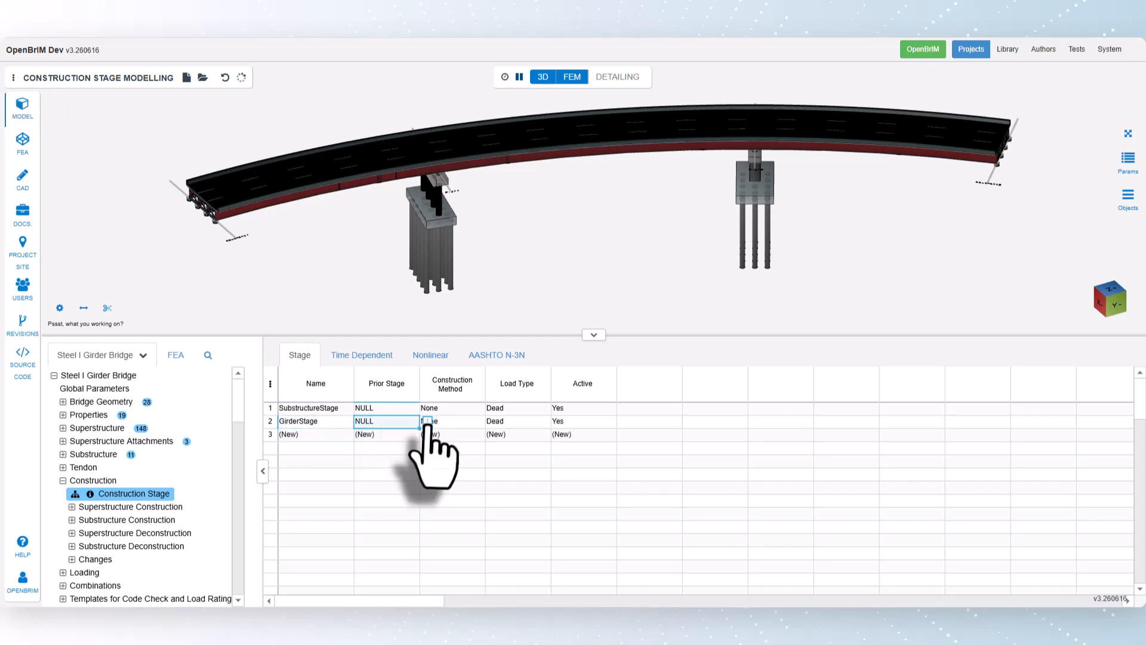
{"action": "right_click", "coordinate": [418, 424]}
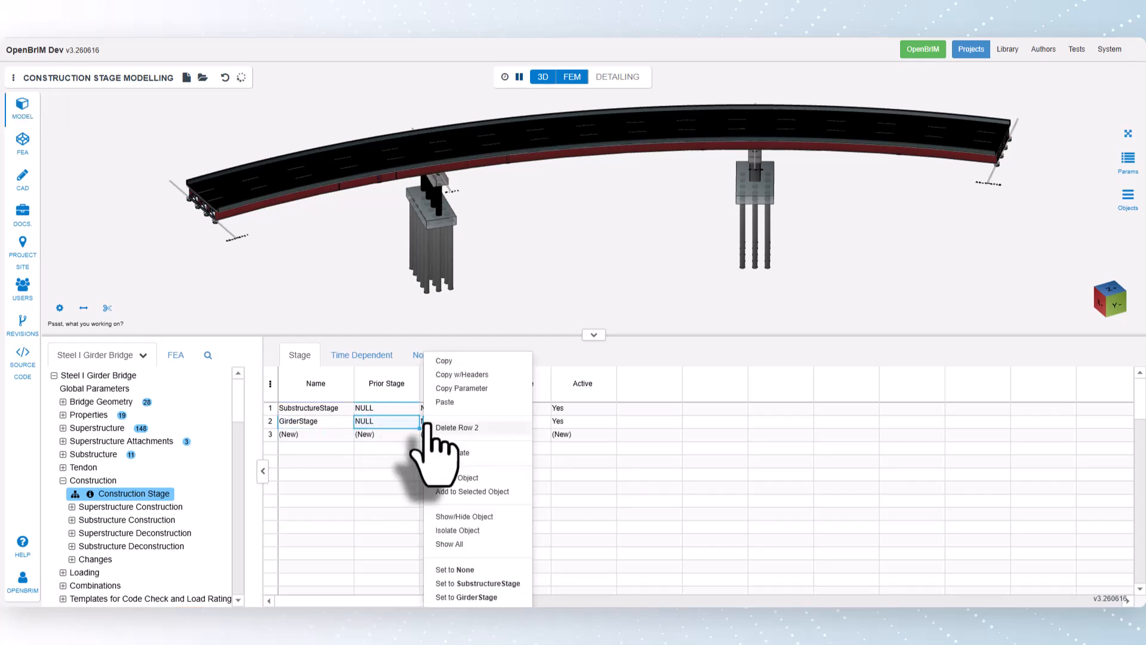
{"action": "left_click", "coordinate": [503, 583]}
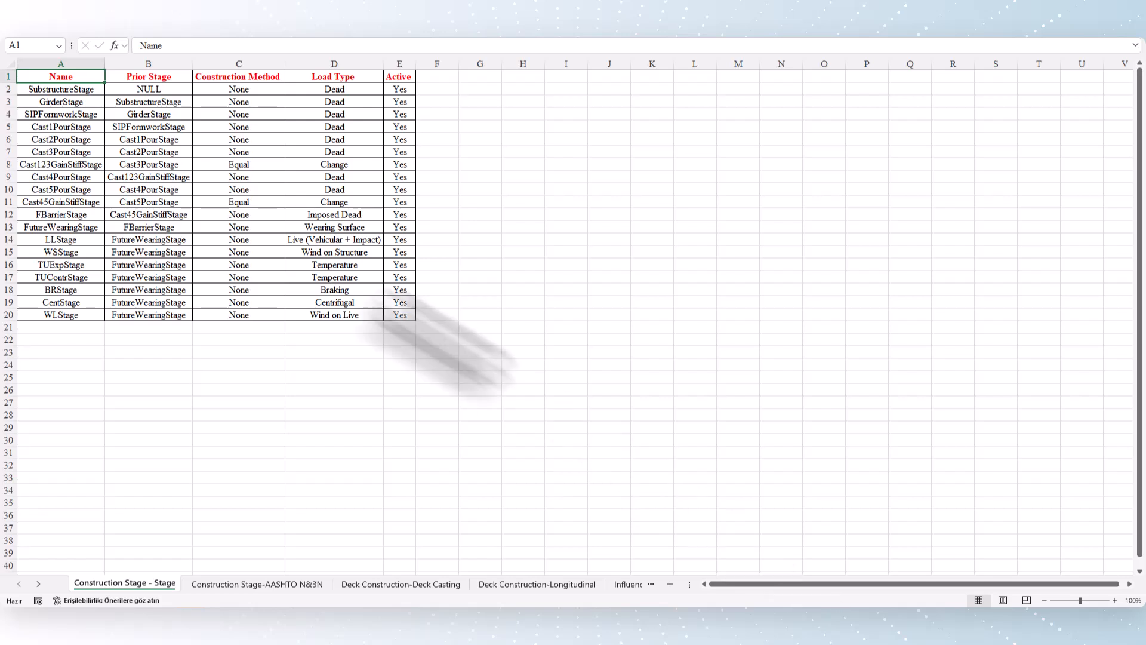
- Copy the stage data in A2:E20 from the Excel sheet and paste it into OpenBrIM's construction stage table, starting at the first row
{"action": "left_click_drag", "start_coordinate": [68, 91], "coordinate": [391, 317]}
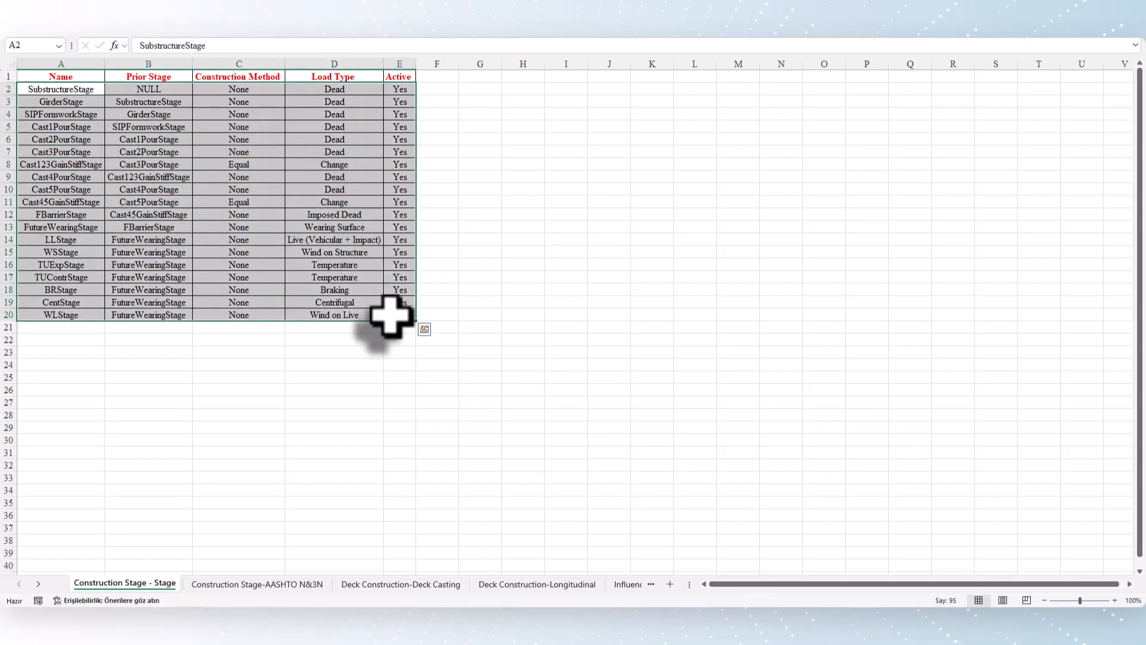
{"action": "key", "text": "ctrl+c"}
{"action": "key", "text": "alt+Tab"}
{"action": "left_click", "coordinate": [310, 411]}
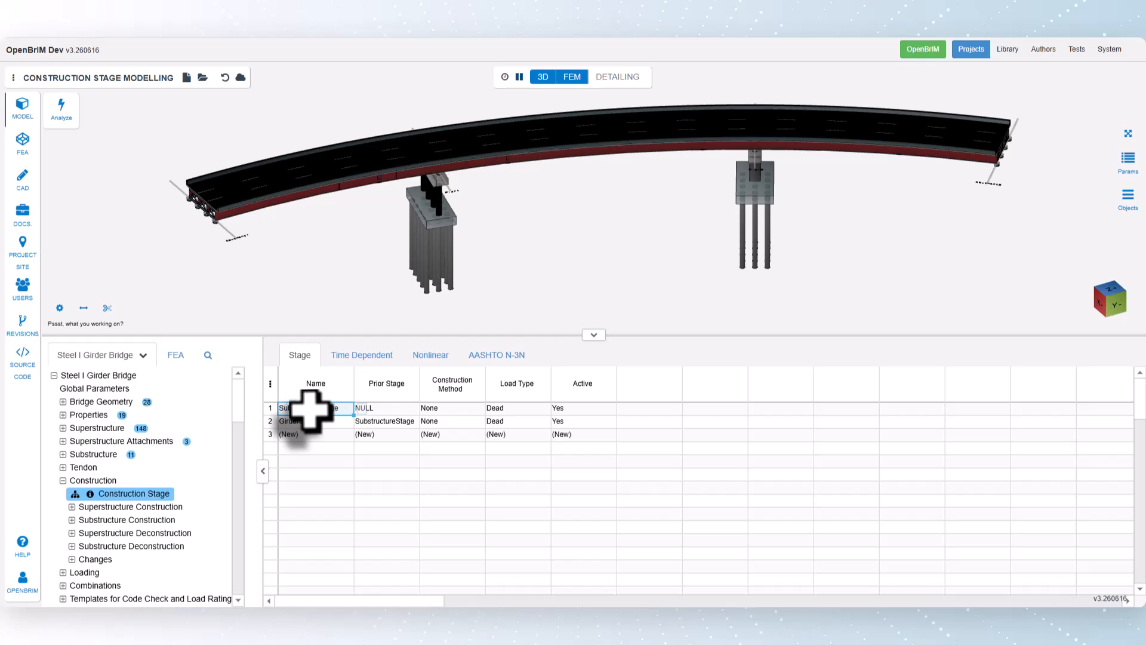
{"action": "key", "text": "ctrl+v"}
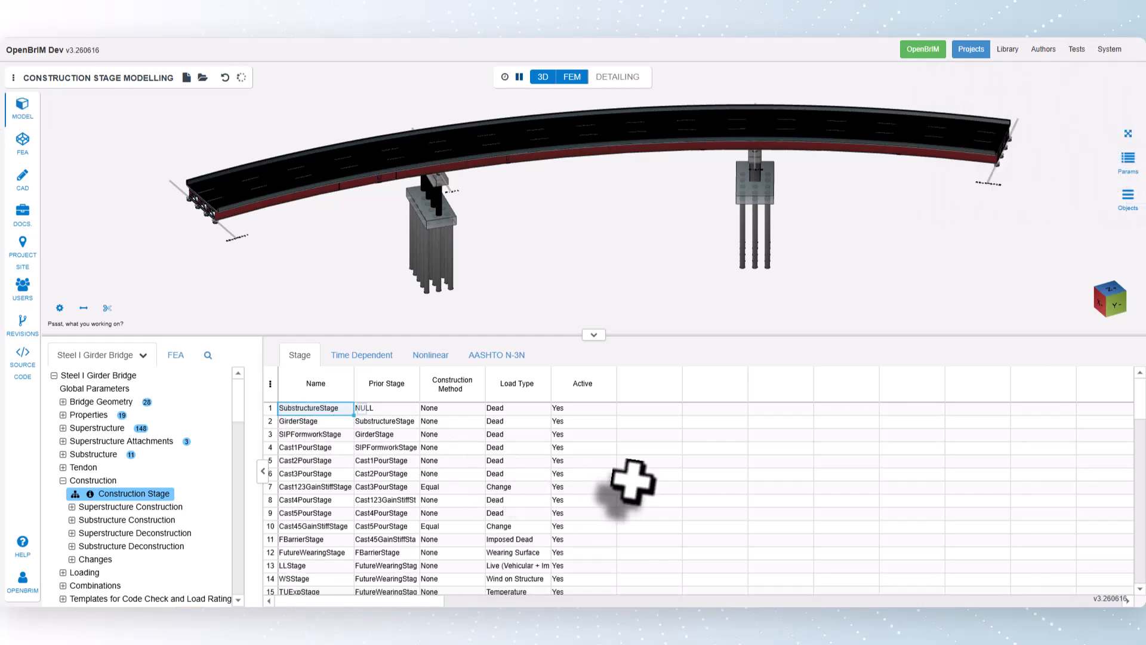
{"action": "scroll", "coordinate": [631, 479], "scroll_direction": "down", "scroll_amount": 3}
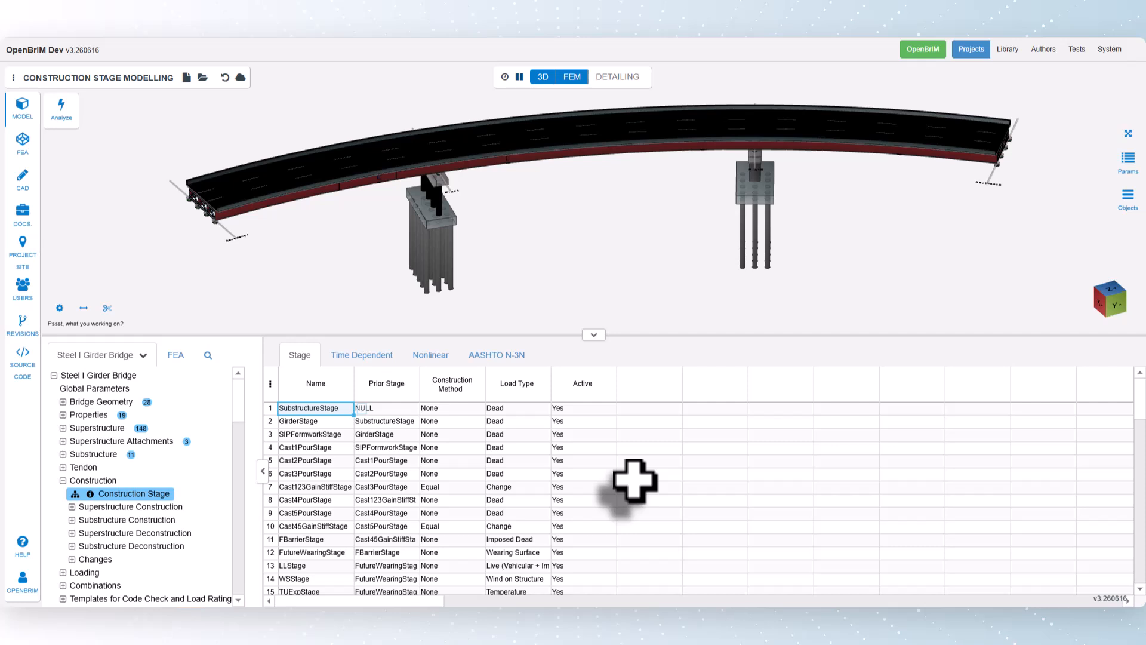
- Import the Fc_4ksi material from the US AASHTO category of the Concrete Material DB into the project's materials table
{"action": "left_click", "coordinate": [64, 415]}
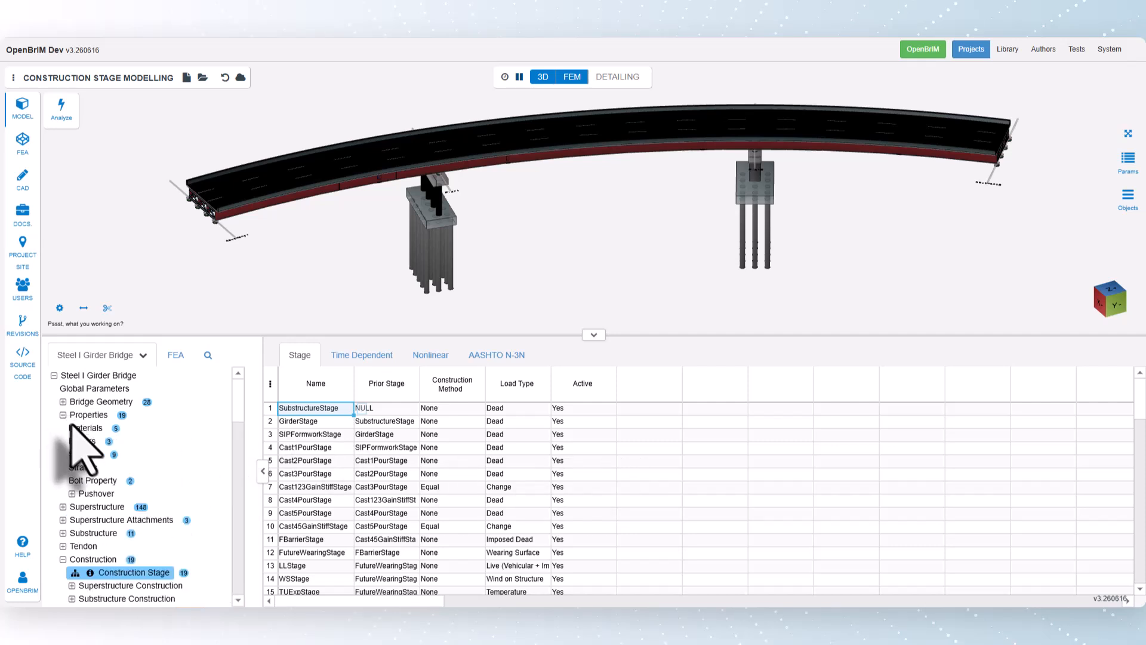
{"action": "left_click", "coordinate": [78, 428]}
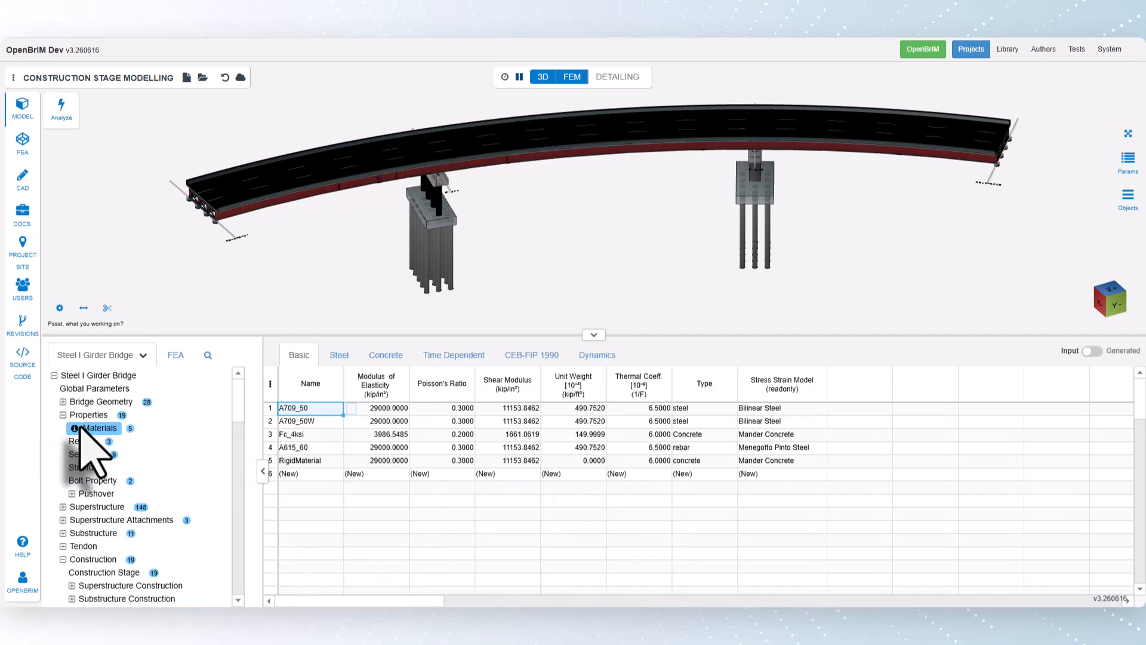
{"action": "left_click", "coordinate": [299, 473]}
{"action": "left_click", "coordinate": [351, 474]}
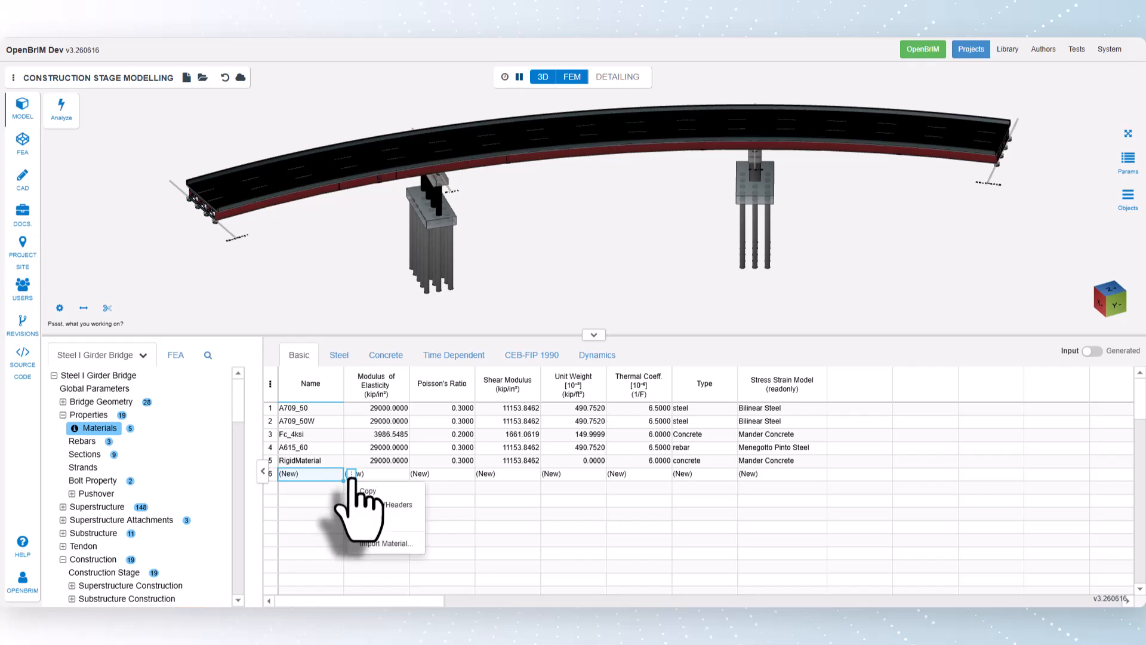
{"action": "left_click", "coordinate": [391, 542]}
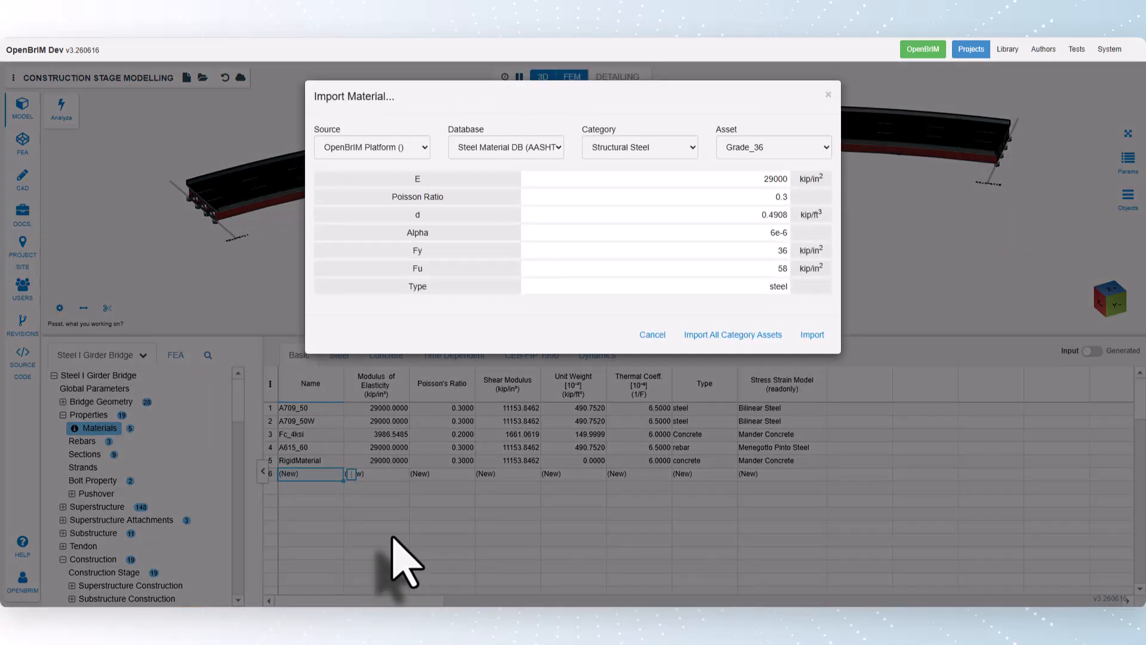
{"action": "left_click", "coordinate": [512, 154]}
{"action": "left_click", "coordinate": [512, 181]}
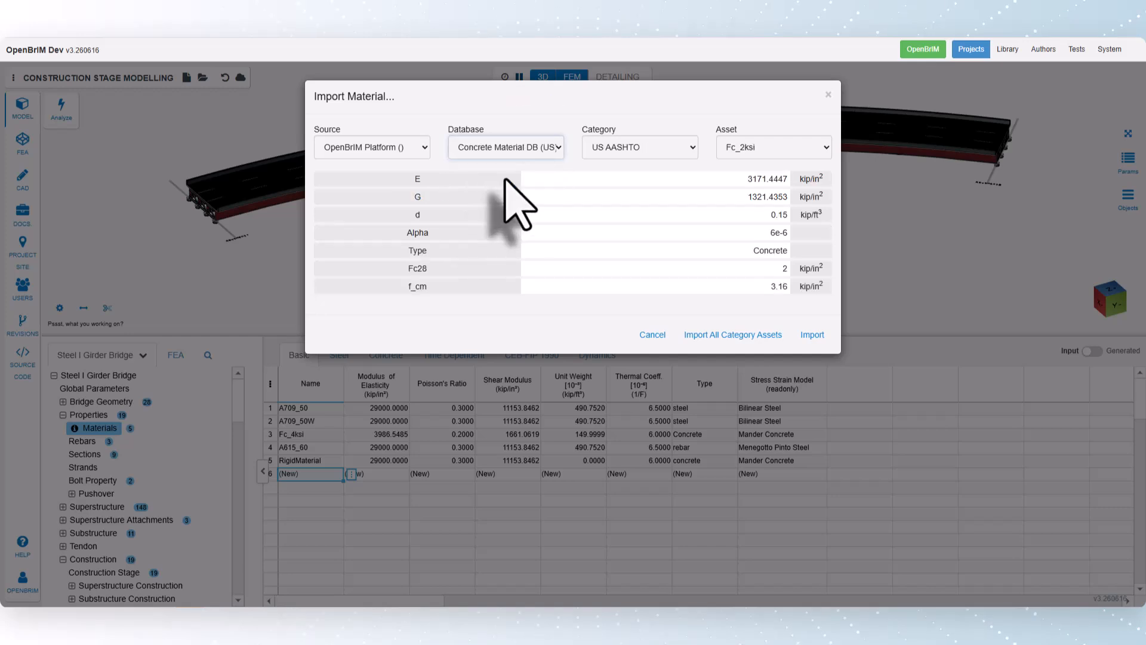
{"action": "left_click", "coordinate": [763, 148]}
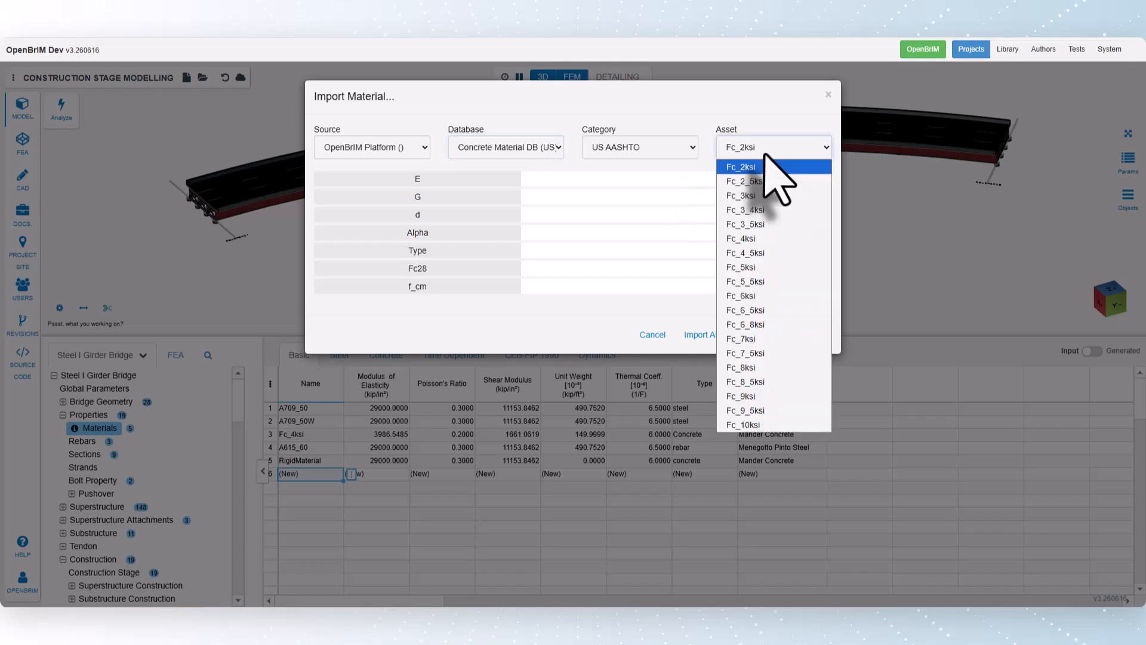
{"action": "left_click", "coordinate": [764, 238]}
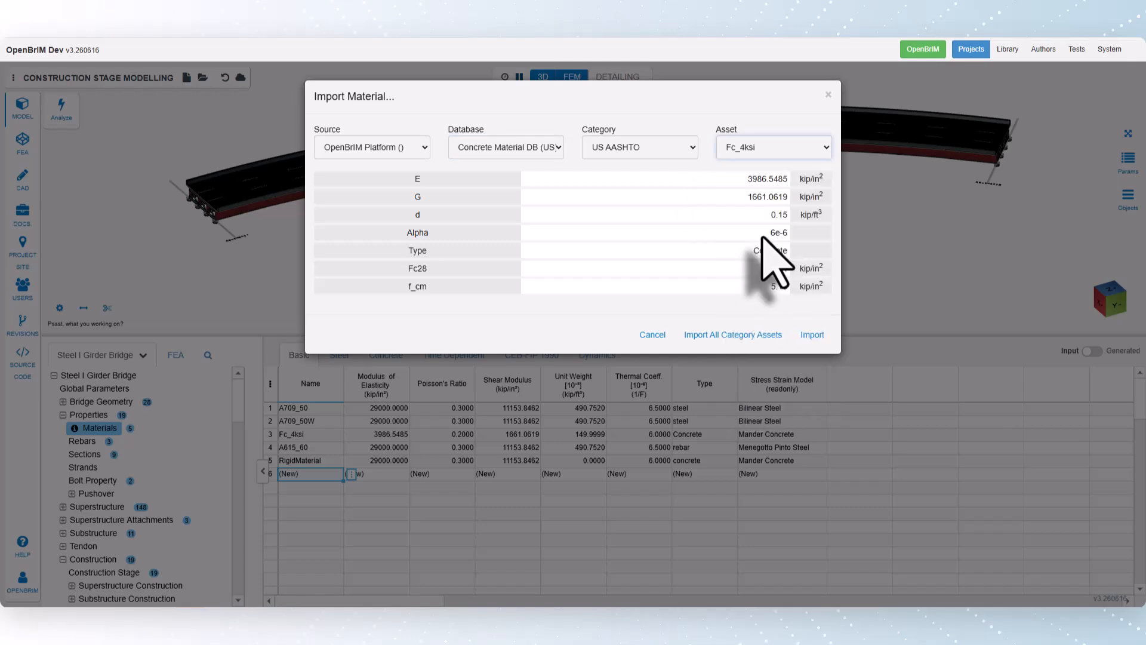
{"action": "left_click", "coordinate": [813, 334]}
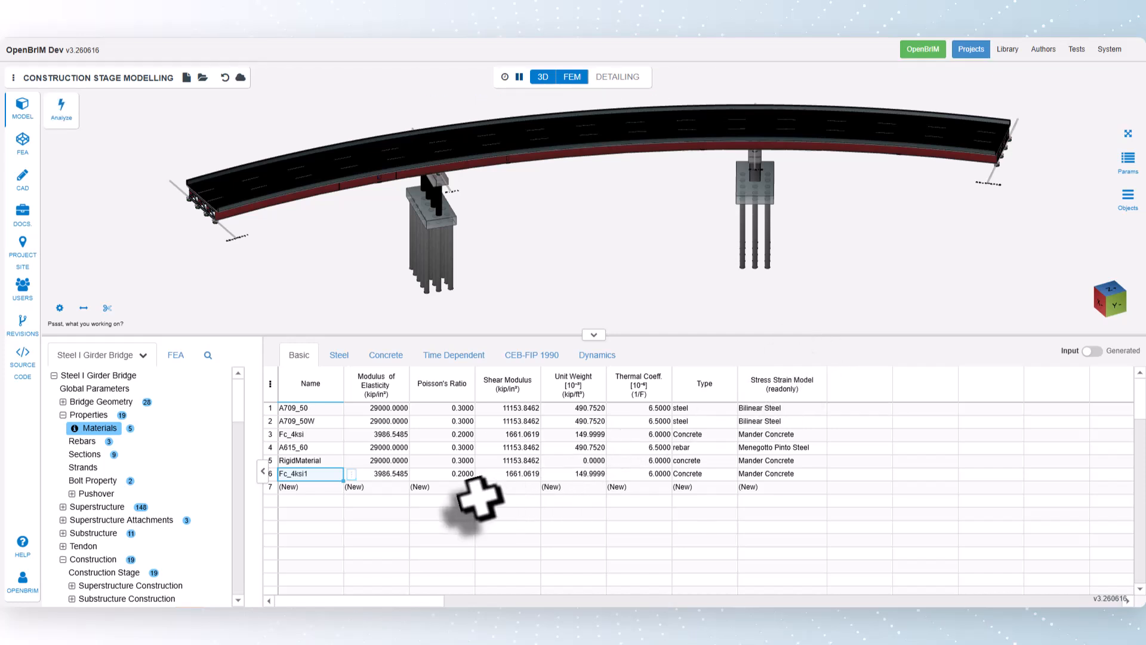
- Rename the newly imported concrete material in row 6 as Fc_4ksiforDeck
{"action": "double_click", "coordinate": [316, 474]}
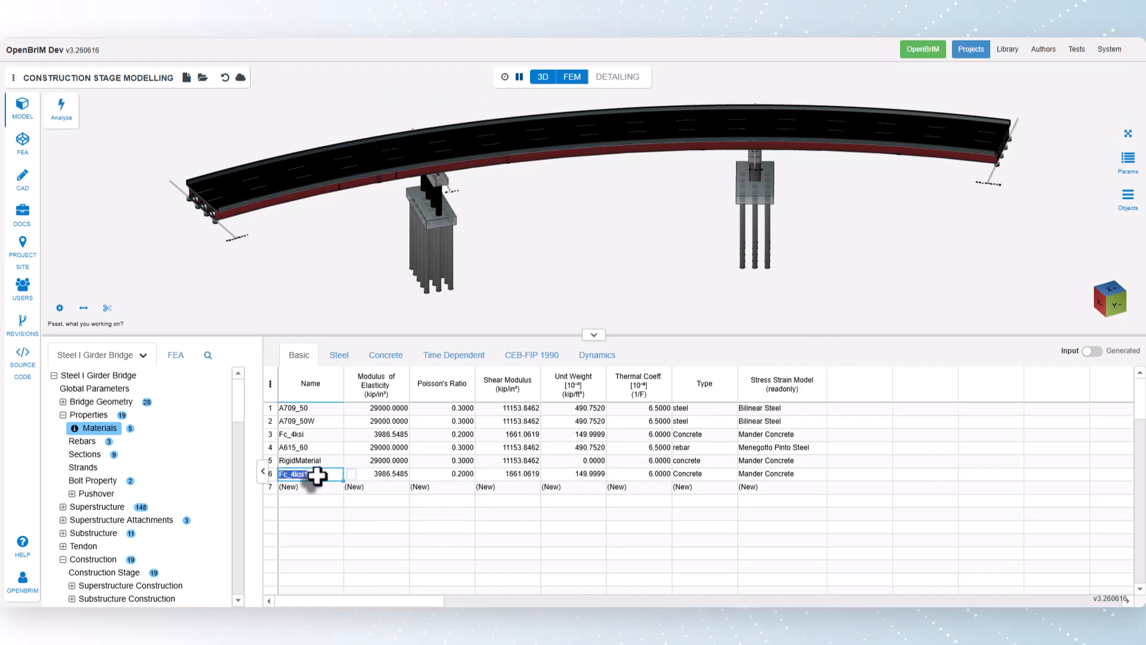
{"action": "left_click", "coordinate": [316, 474]}
{"action": "key", "text": "BackSpace"}
{"action": "key", "text": "Return"}
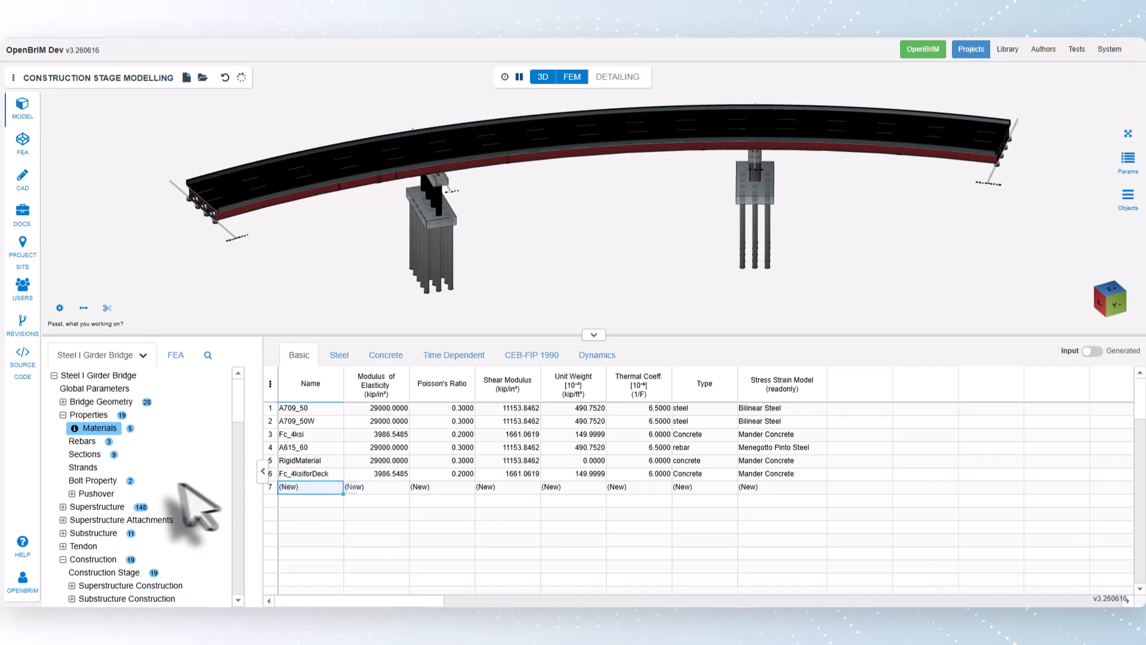
- Open the AASHTO N-3N settings of the construction stages
{"action": "scroll", "coordinate": [173, 502], "scroll_direction": "down", "scroll_amount": 2}
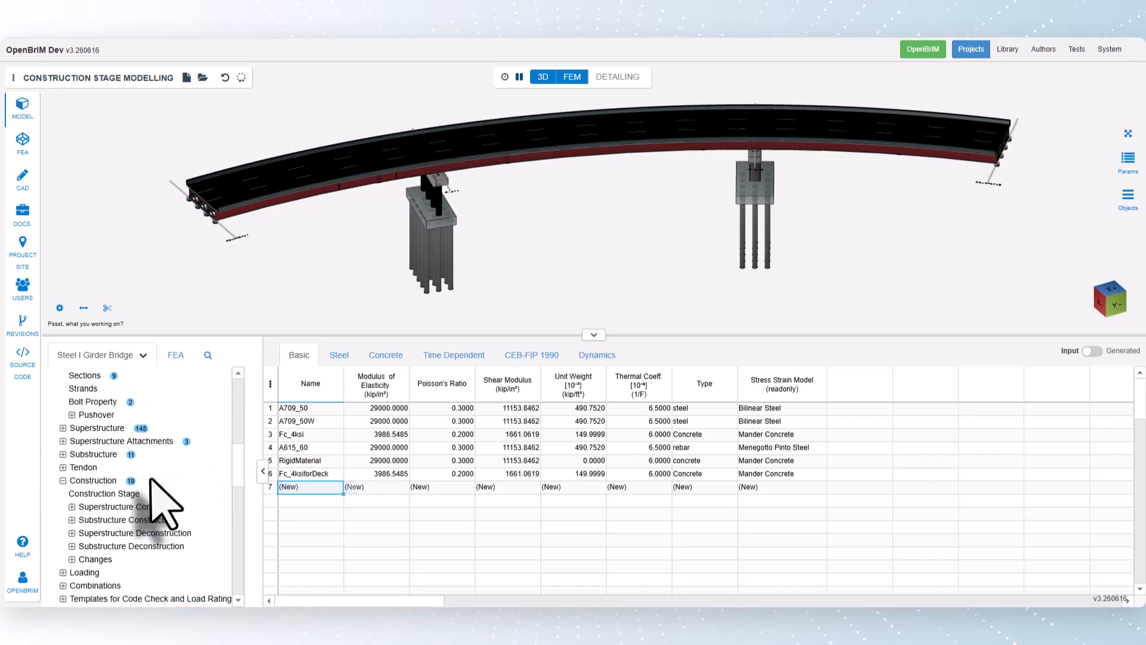
{"action": "left_click", "coordinate": [109, 494]}
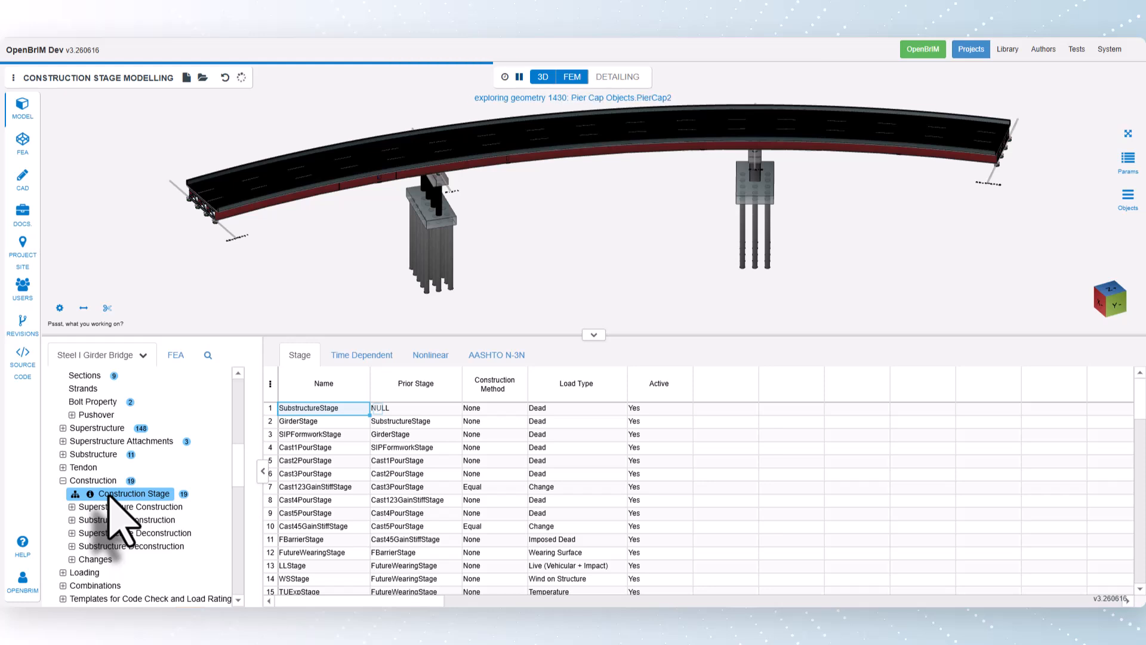
{"action": "left_click", "coordinate": [507, 357]}
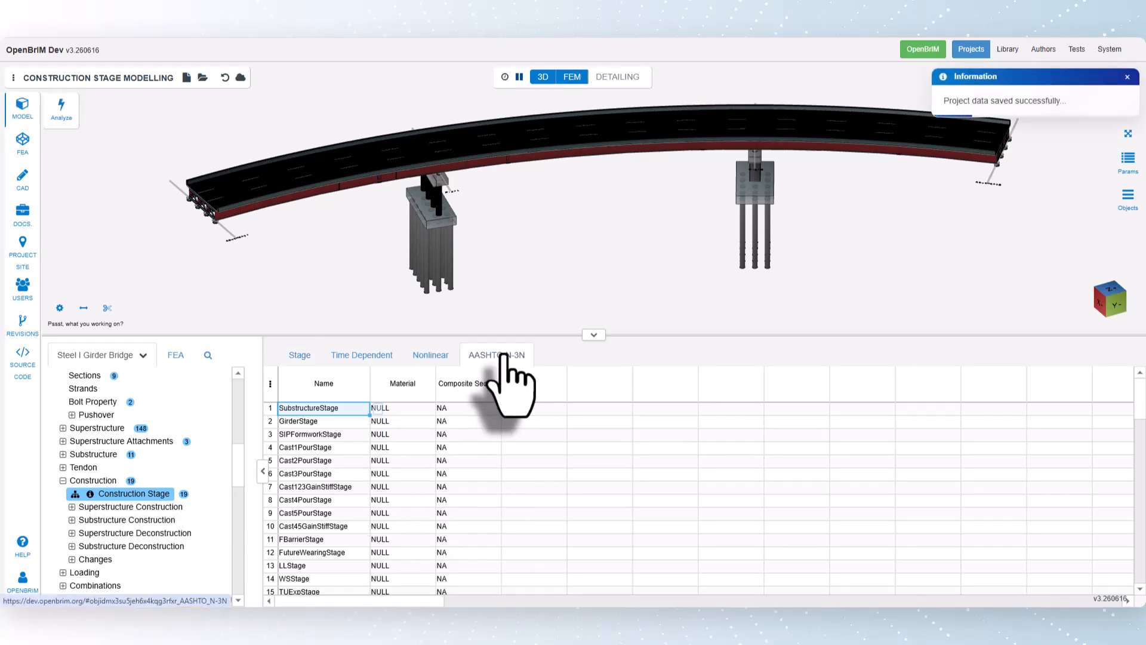
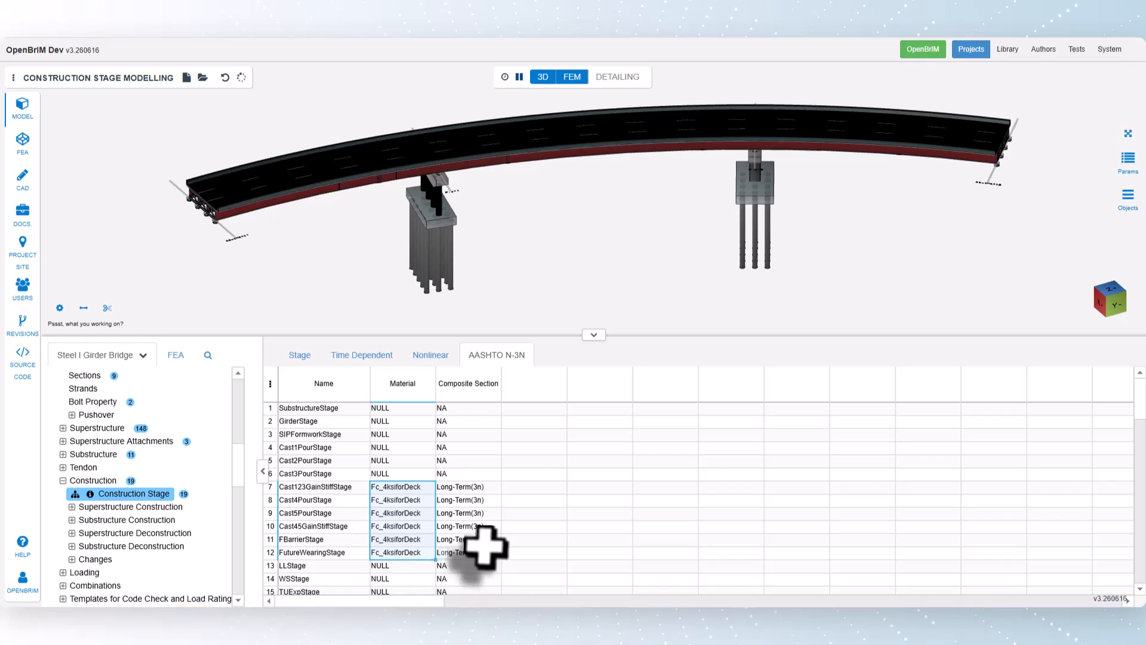
- Set the Composite Section of LLStage to Short-Term(n) and fill it down through WLStage
{"action": "scroll", "coordinate": [485, 546], "scroll_direction": "down", "scroll_amount": 2}
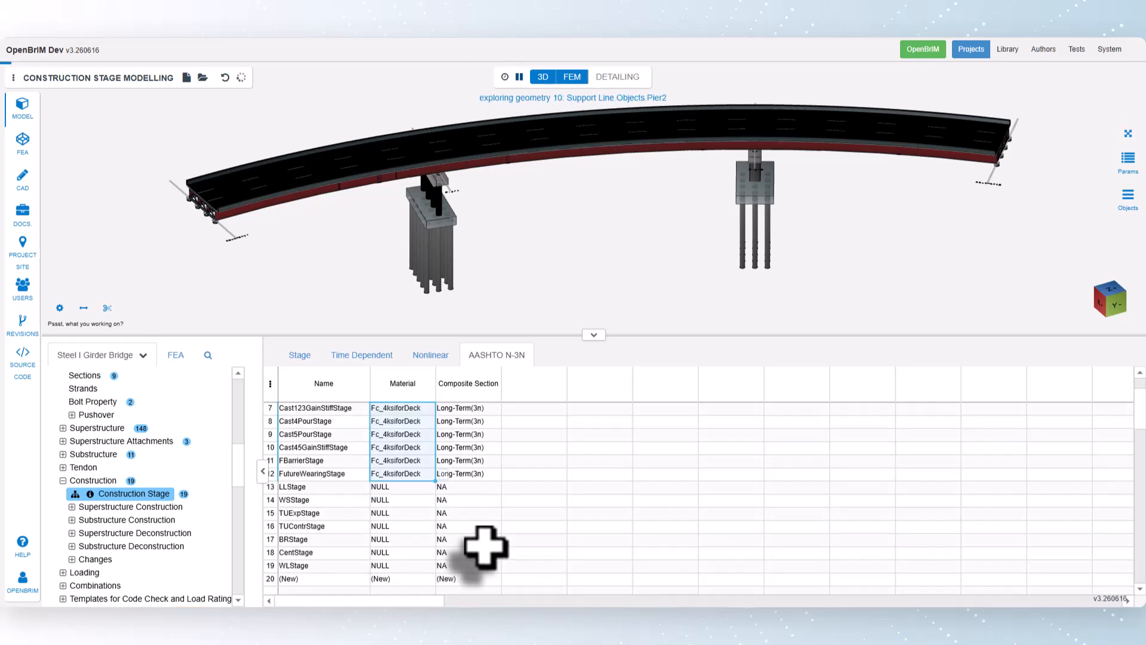
{"action": "left_click", "coordinate": [485, 487]}
{"action": "left_click", "coordinate": [509, 486]}
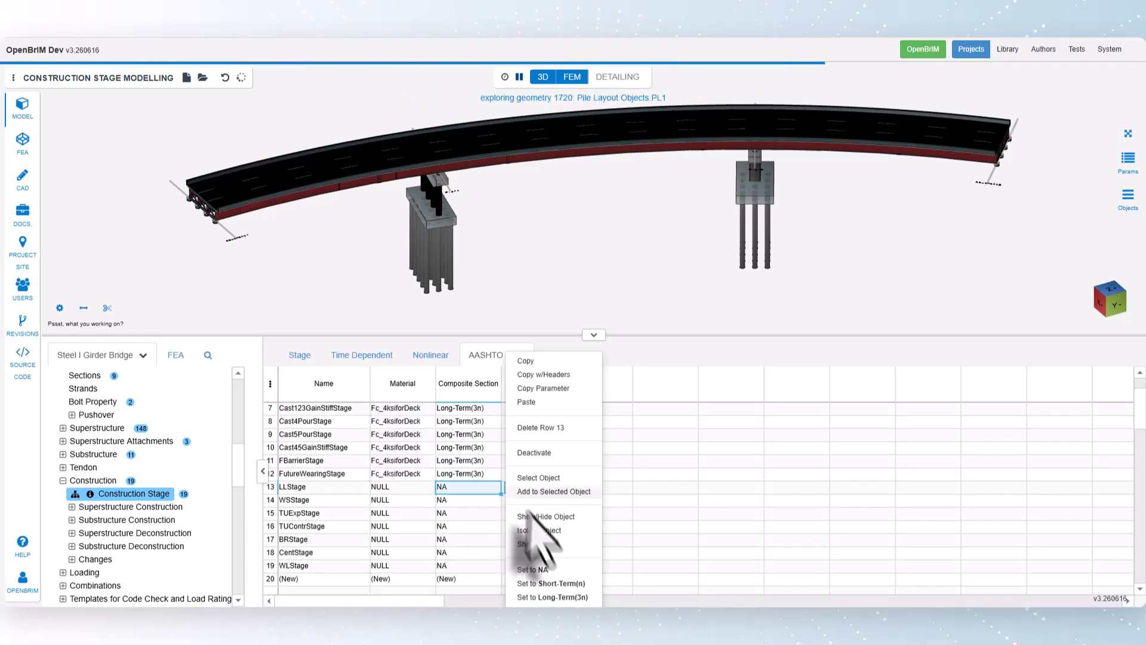
{"action": "left_click", "coordinate": [546, 588]}
{"action": "left_click_drag", "start_coordinate": [505, 493], "coordinate": [486, 567]}
- Fill the Fc_4ksiforDeck material from FutureWearingStage down through WLStage
{"action": "left_click", "coordinate": [409, 474]}
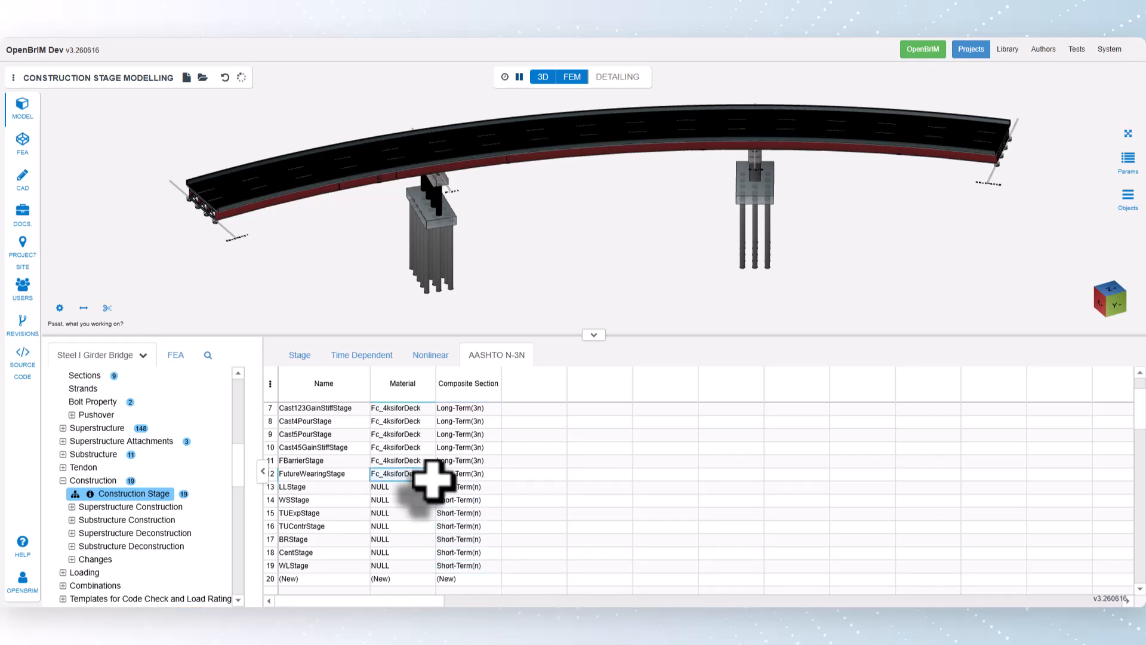
{"action": "left_click_drag", "start_coordinate": [434, 481], "coordinate": [422, 564]}
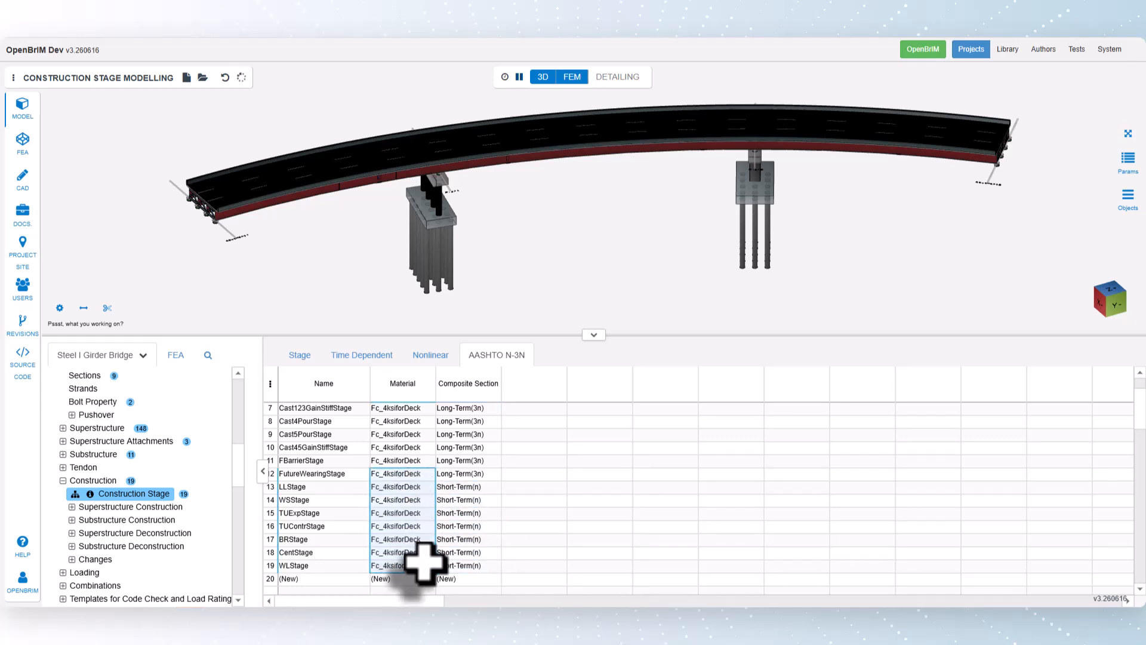
{"action": "left_click", "coordinate": [477, 567]}
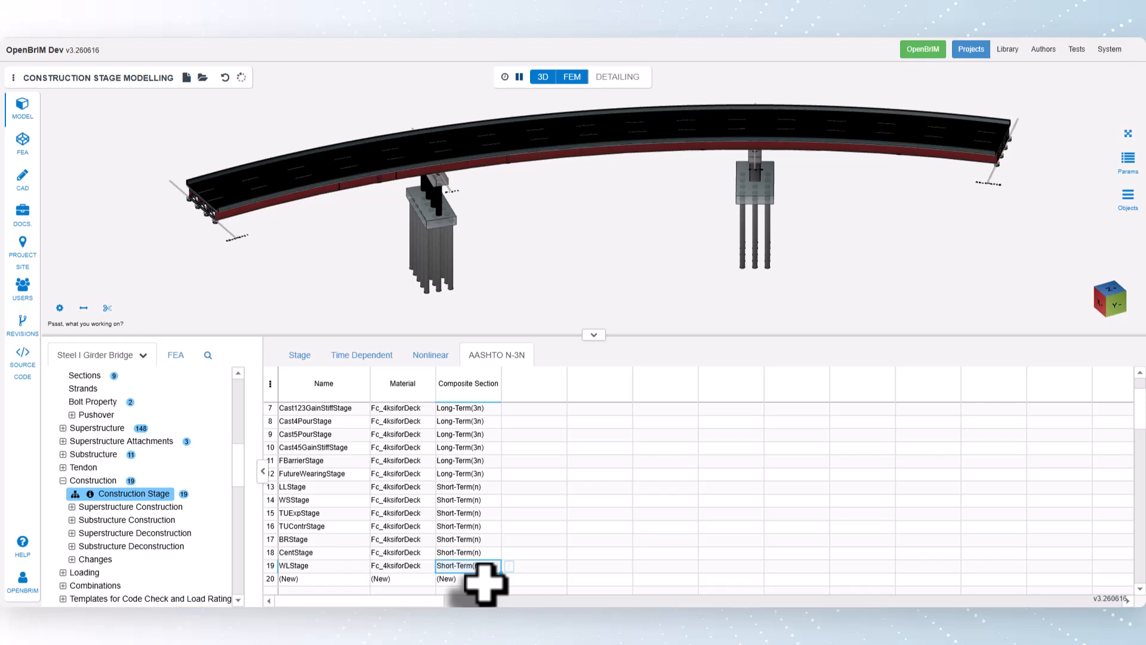
{"action": "scroll", "coordinate": [481, 579], "scroll_direction": "up", "scroll_amount": 2}
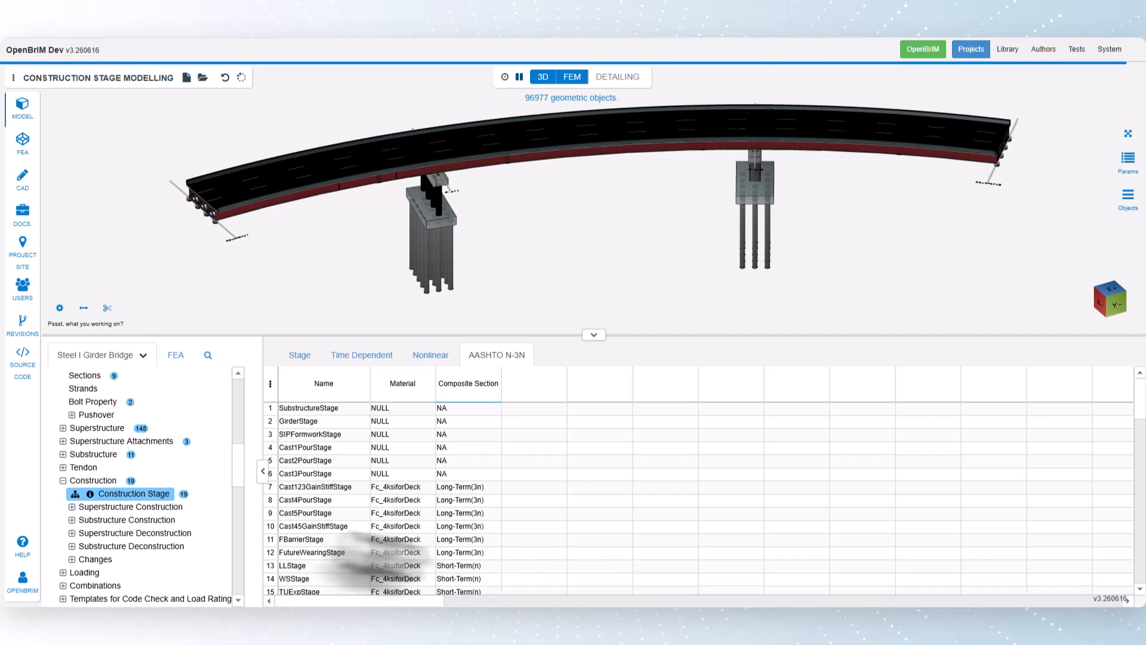
- Add a complete pier cap/bent construction entry under Substructure Construction with SubstructureStage as its stage
{"action": "left_click", "coordinate": [72, 520]}
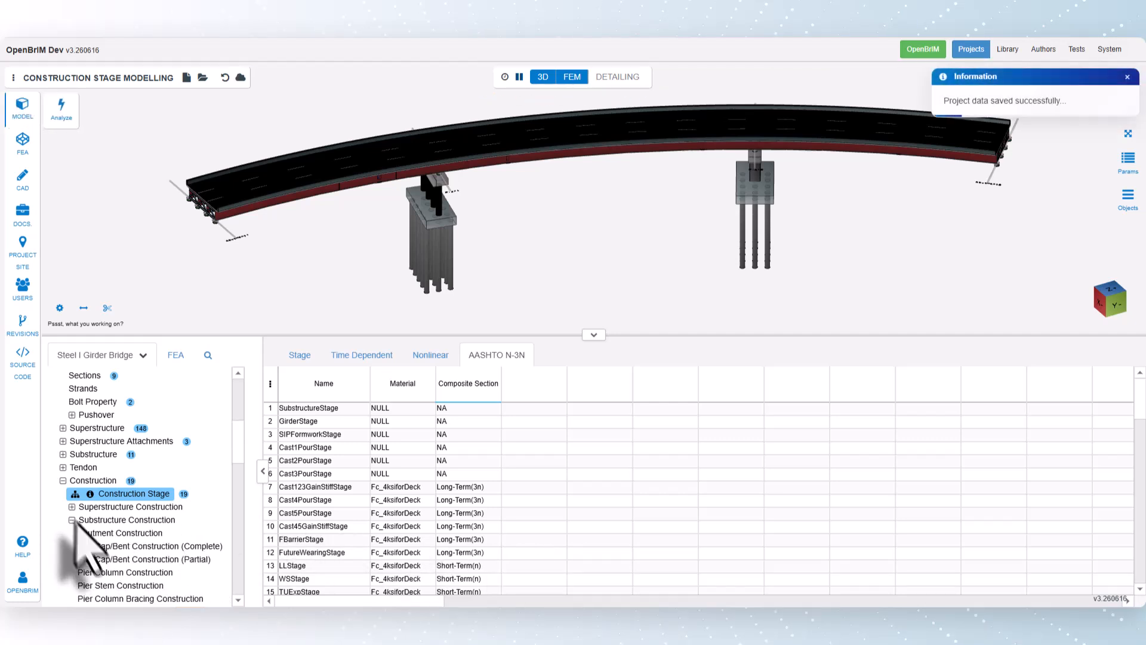
{"action": "left_click", "coordinate": [117, 545]}
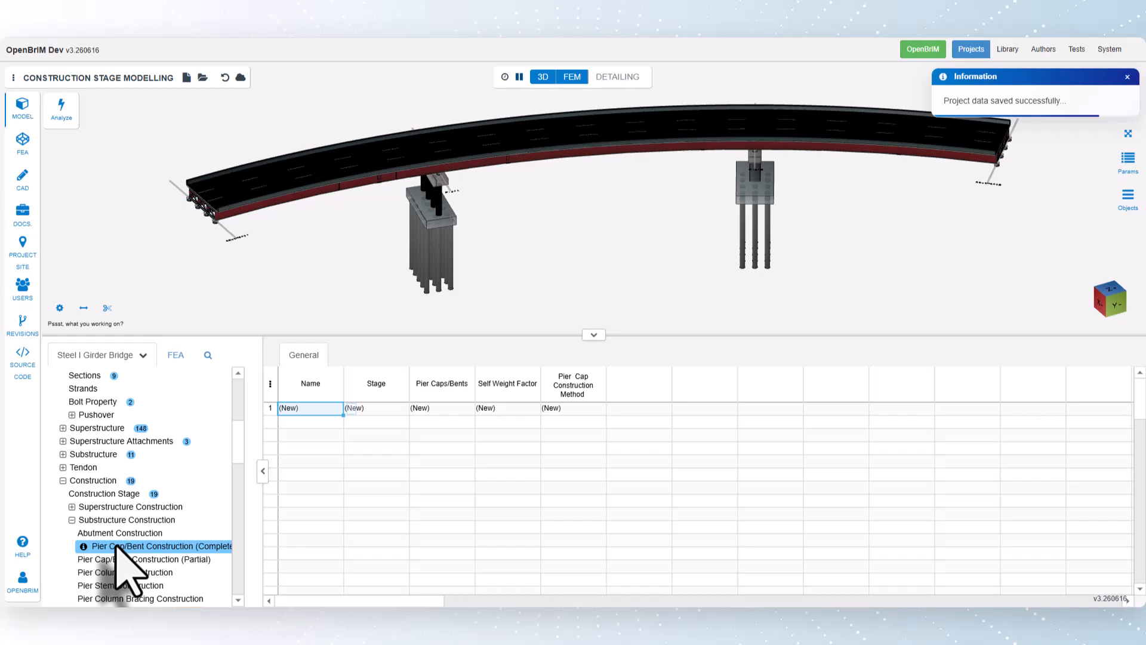
{"action": "left_click", "coordinate": [378, 407]}
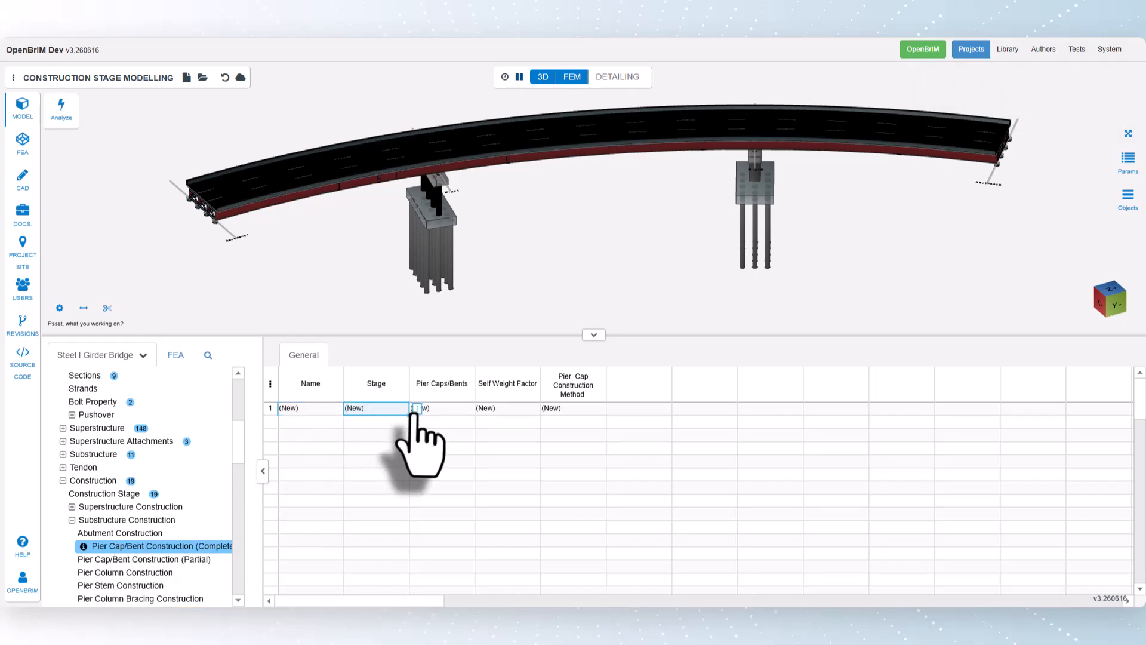
{"action": "left_click", "coordinate": [416, 409]}
{"action": "left_click", "coordinate": [445, 544]}
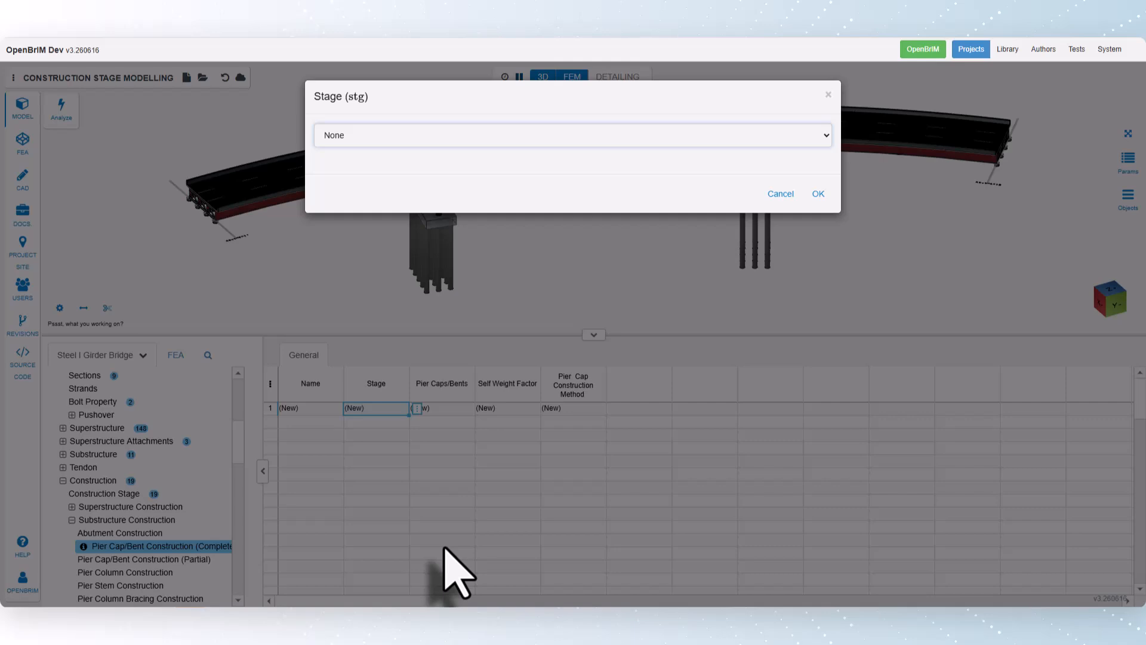
{"action": "left_click", "coordinate": [385, 139]}
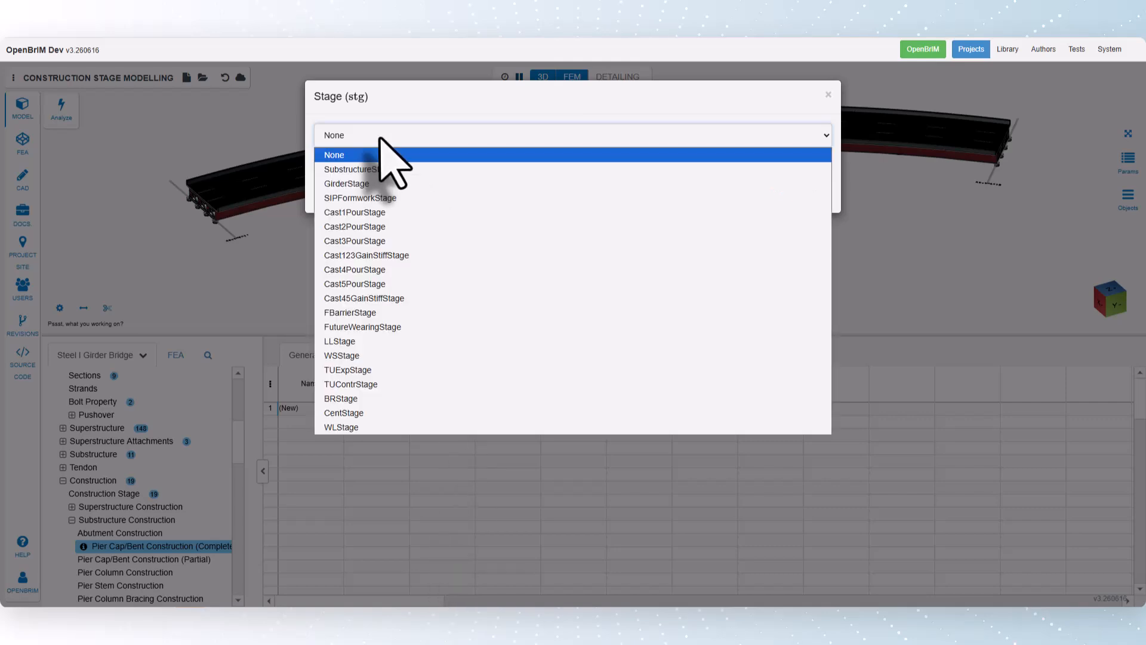
{"action": "left_click", "coordinate": [376, 169]}
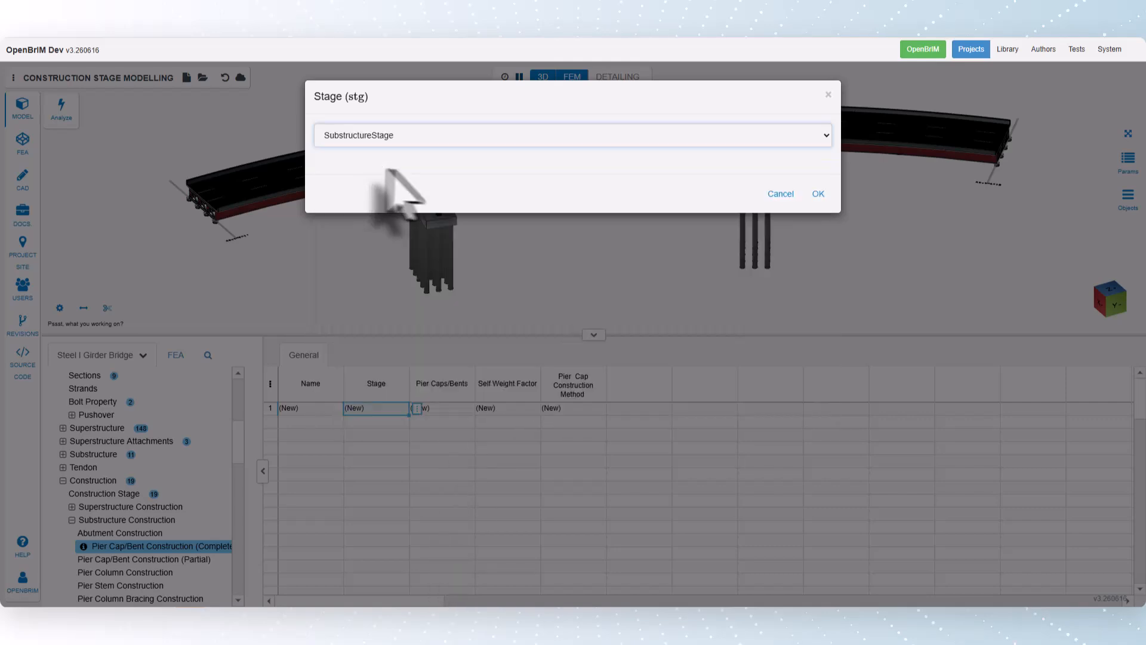
{"action": "left_click", "coordinate": [818, 194]}
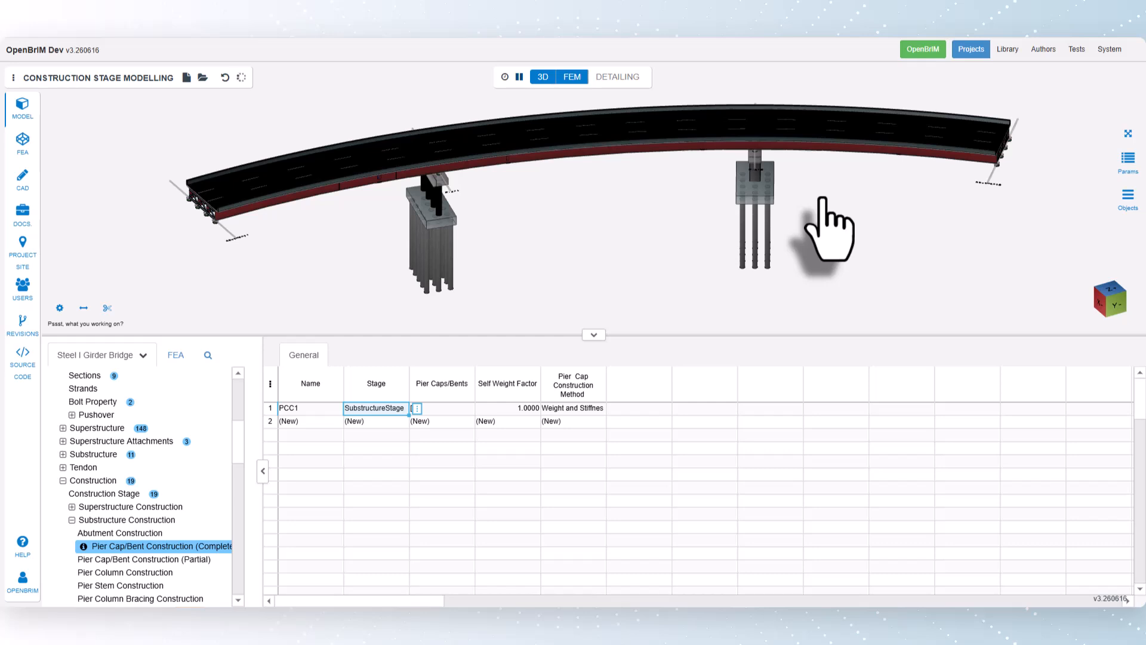
- Assign PierCap1 and PierCap2 to the Pier Caps/Bents of the PCC1 entry by selecting them in the 3D model
{"action": "left_click", "coordinate": [471, 411]}
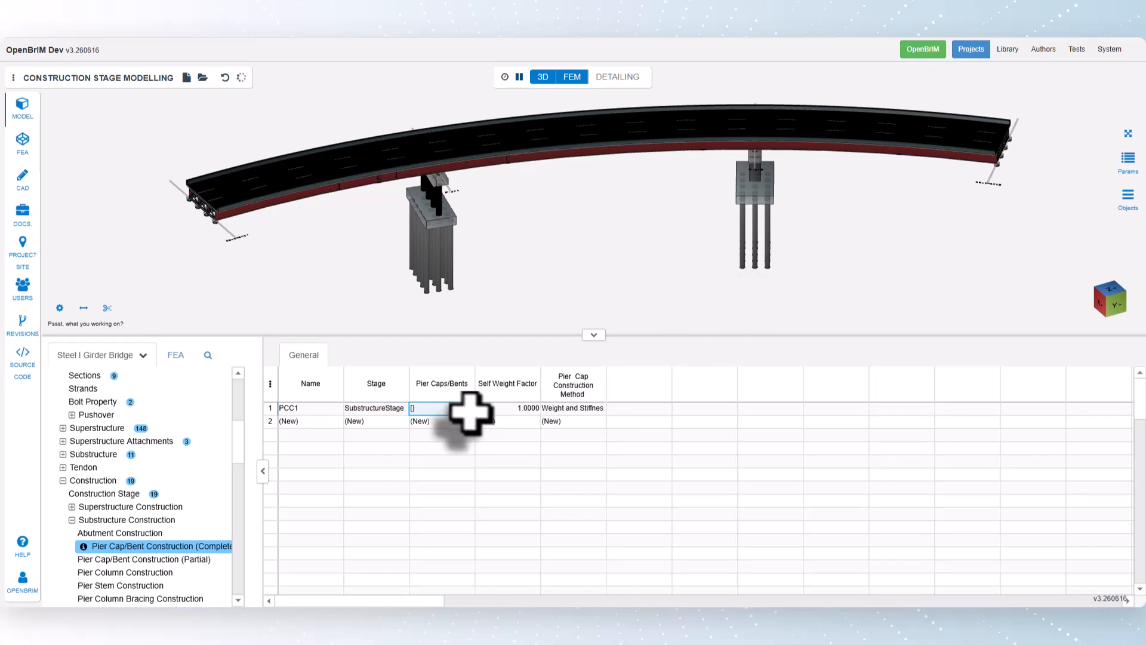
{"action": "left_click", "coordinate": [482, 409]}
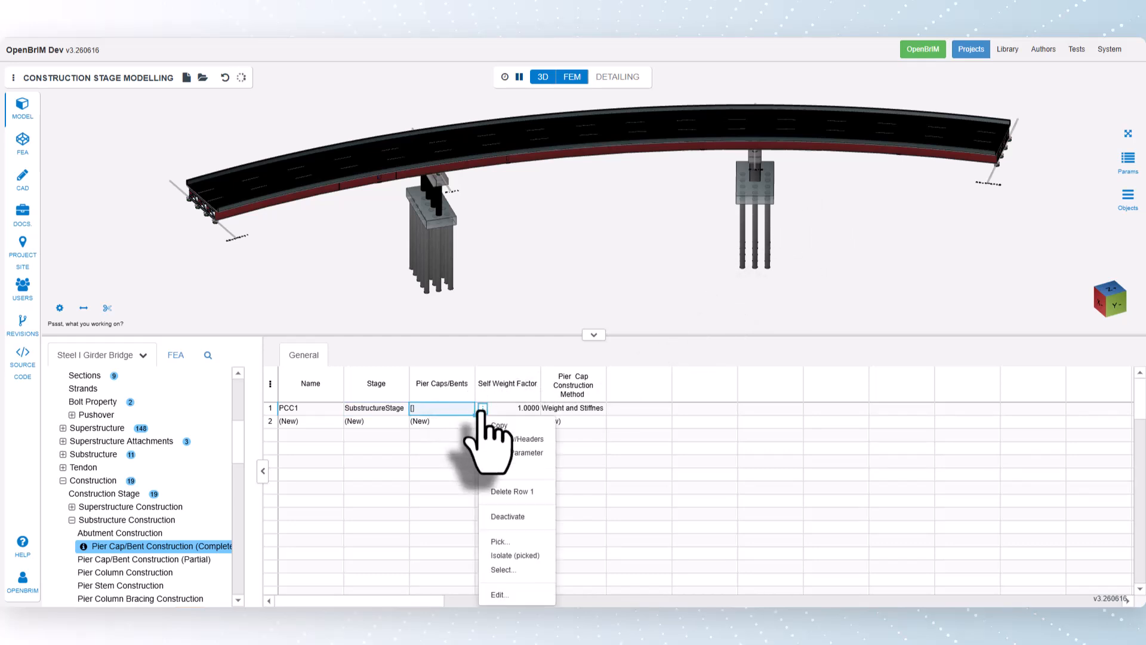
{"action": "left_click", "coordinate": [499, 569]}
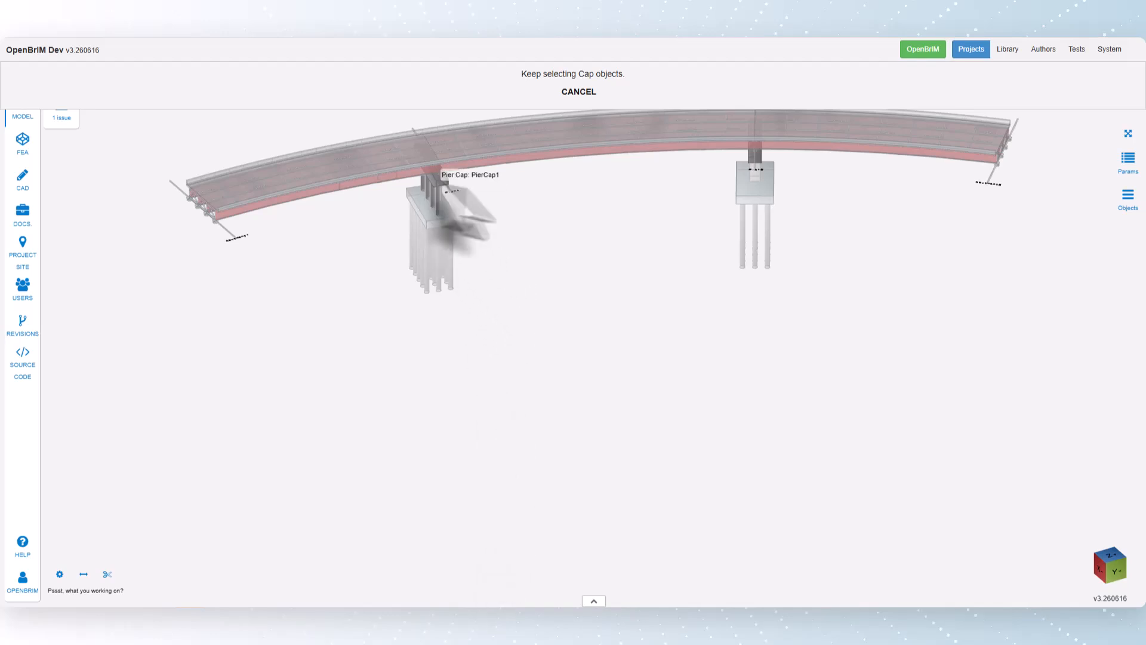
{"action": "left_click", "coordinate": [441, 185]}
{"action": "left_click", "coordinate": [755, 157]}
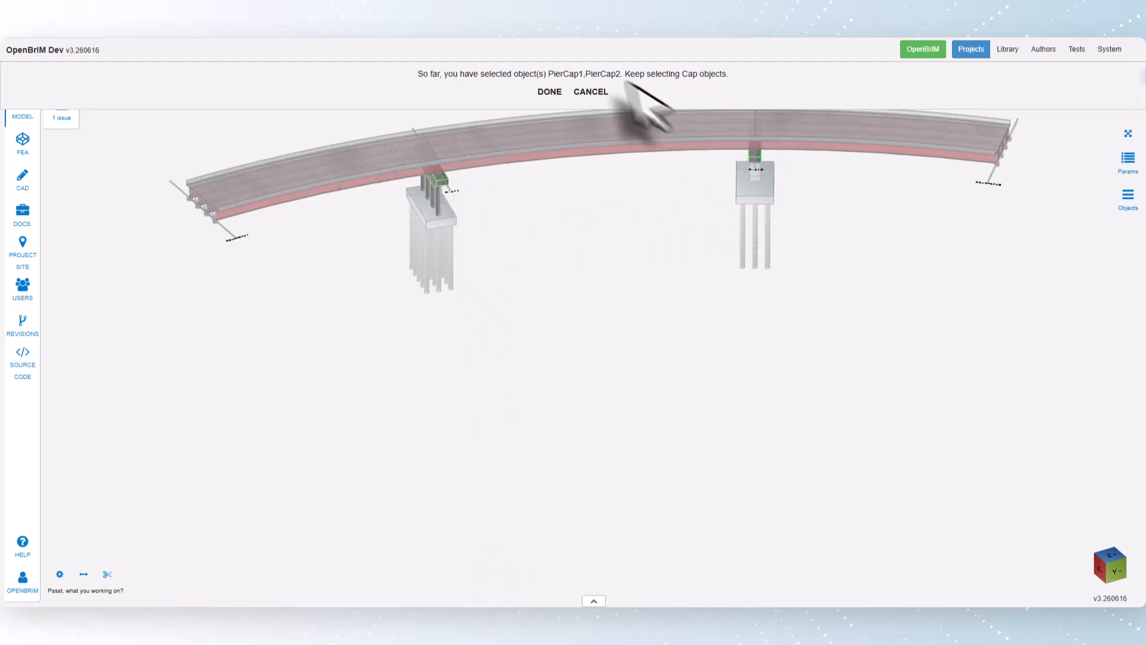
{"action": "left_click", "coordinate": [549, 92]}
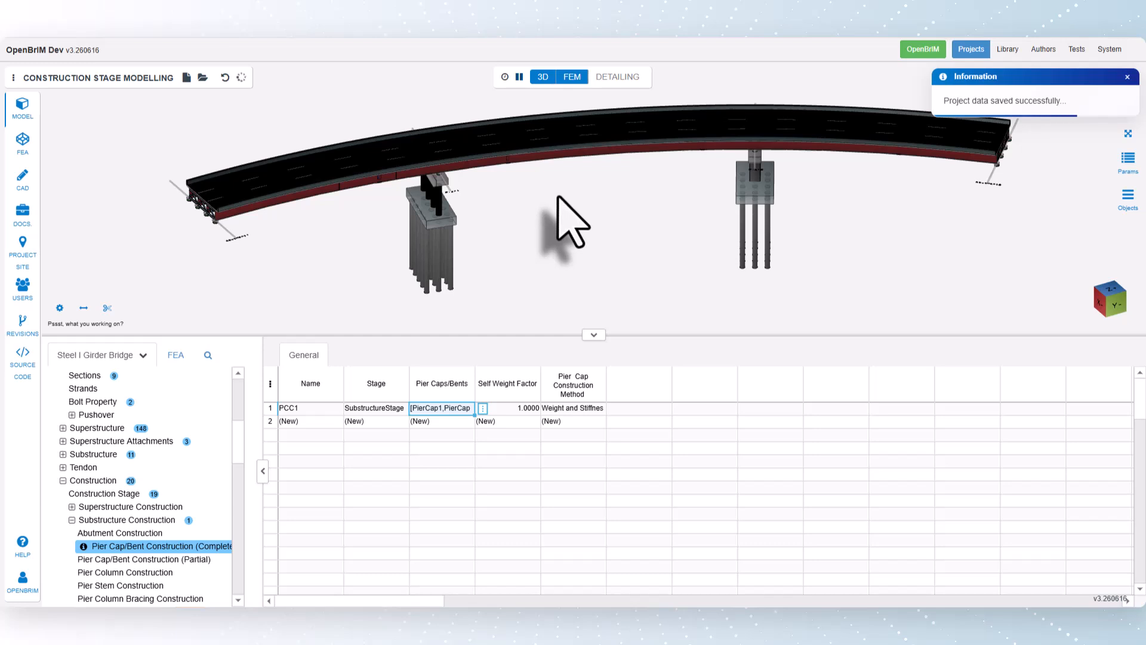
- Review the Self Weight Factor of PCC1 and the available Pier Cap Construction Method options
{"action": "left_click", "coordinate": [510, 408]}
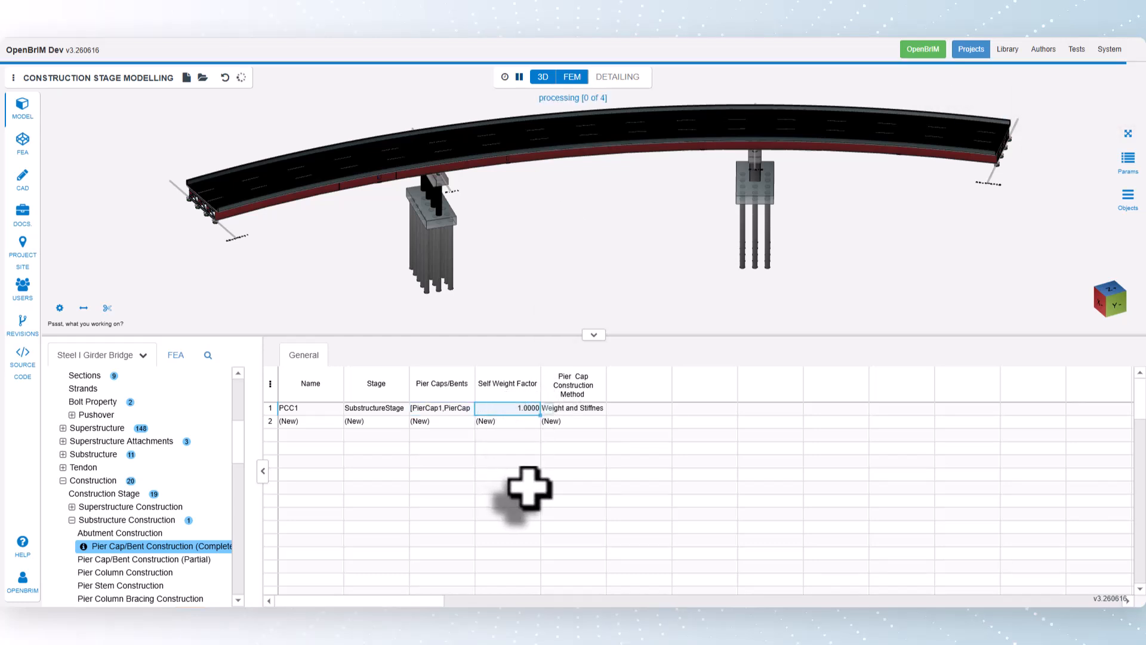
{"action": "left_click", "coordinate": [575, 410]}
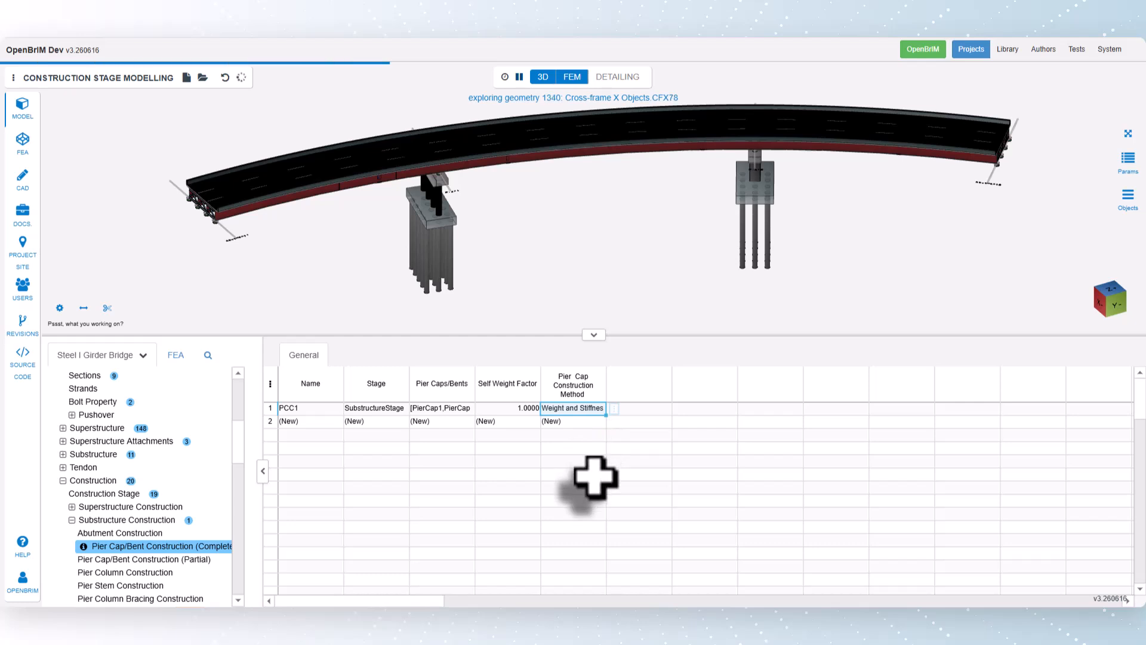
{"action": "left_click", "coordinate": [614, 408]}
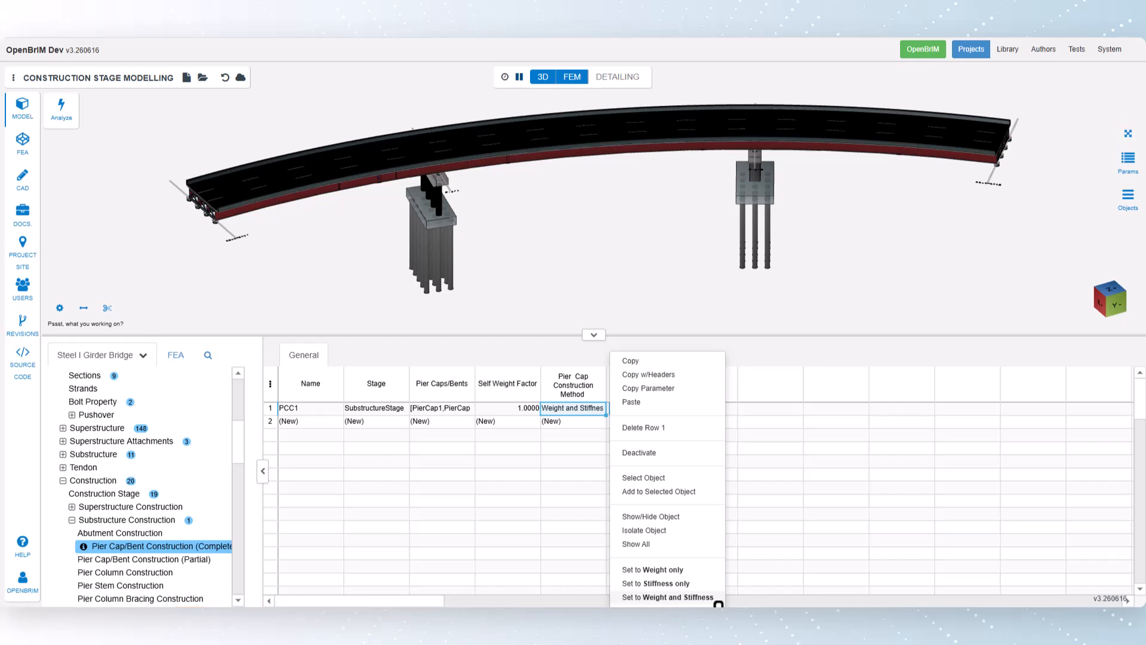
- Add a pier column construction entry under Substructure Construction with SubstructureStage as its stage
{"action": "left_click", "coordinate": [578, 411]}
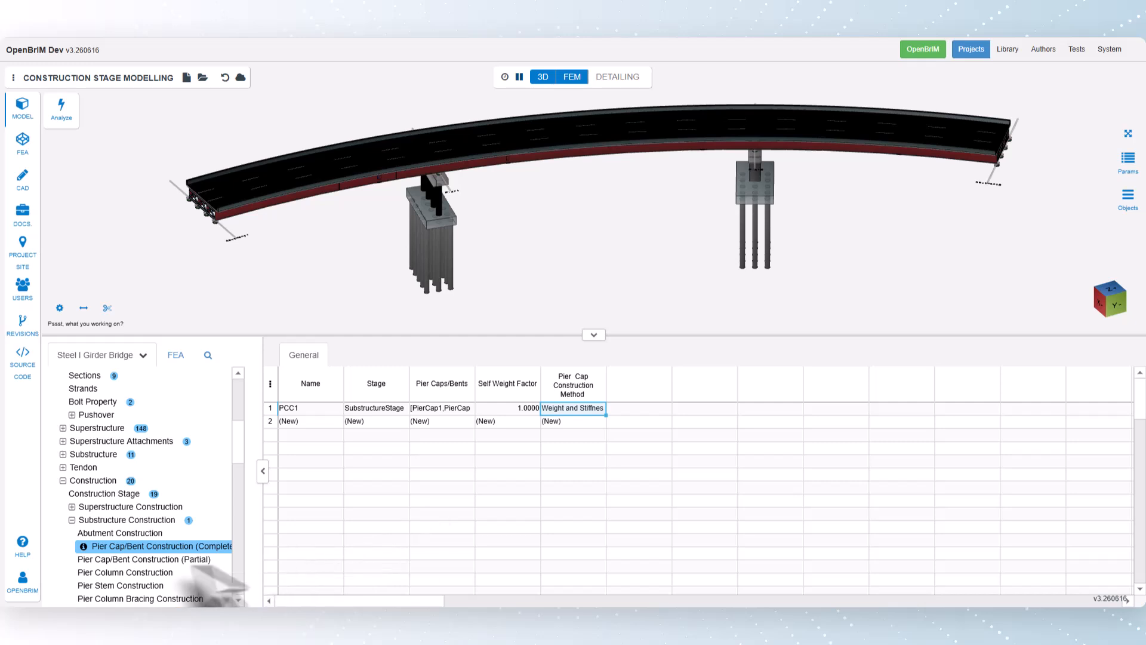
{"action": "left_click", "coordinate": [124, 574]}
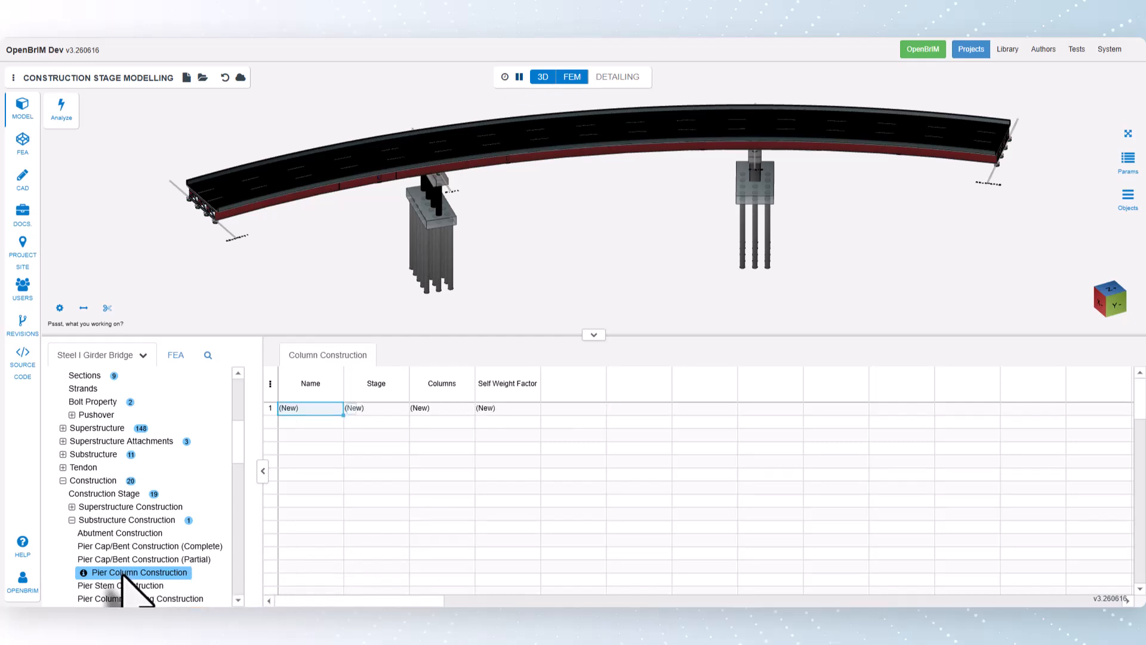
{"action": "left_click", "coordinate": [385, 409]}
{"action": "left_click", "coordinate": [416, 408]}
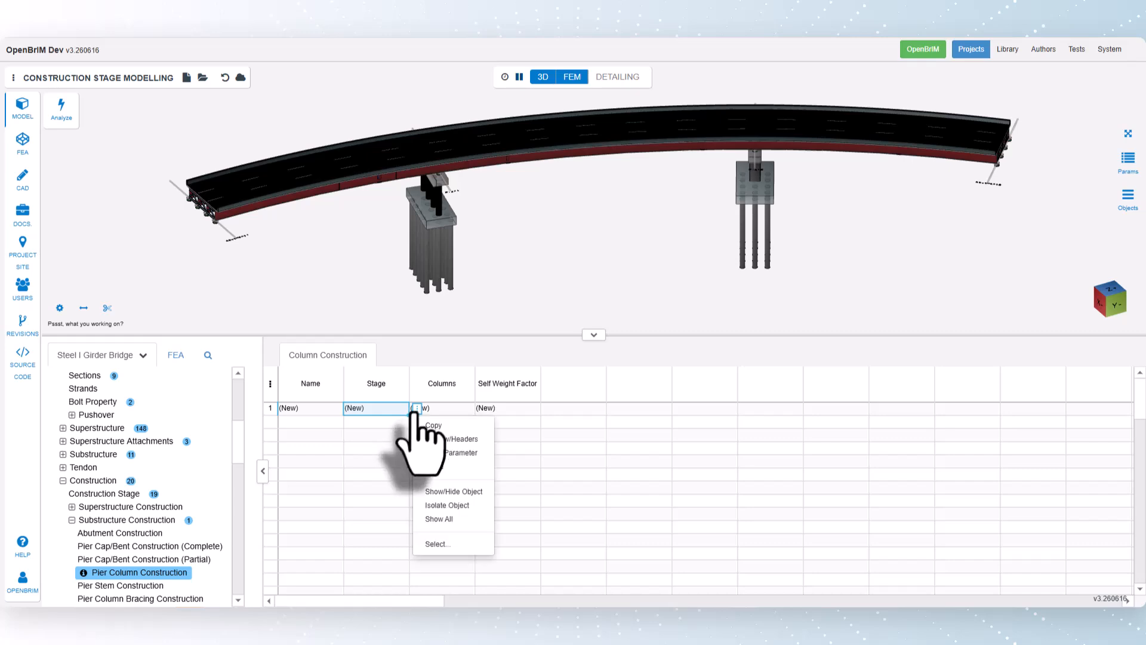
{"action": "left_click", "coordinate": [439, 544]}
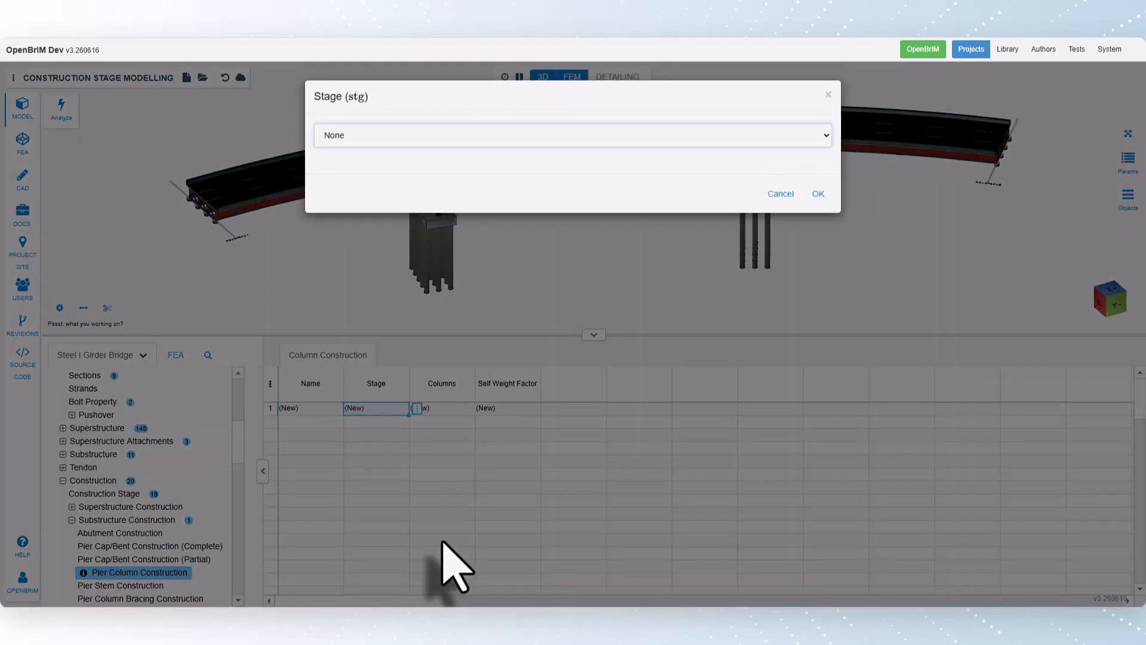
{"action": "left_click", "coordinate": [385, 141]}
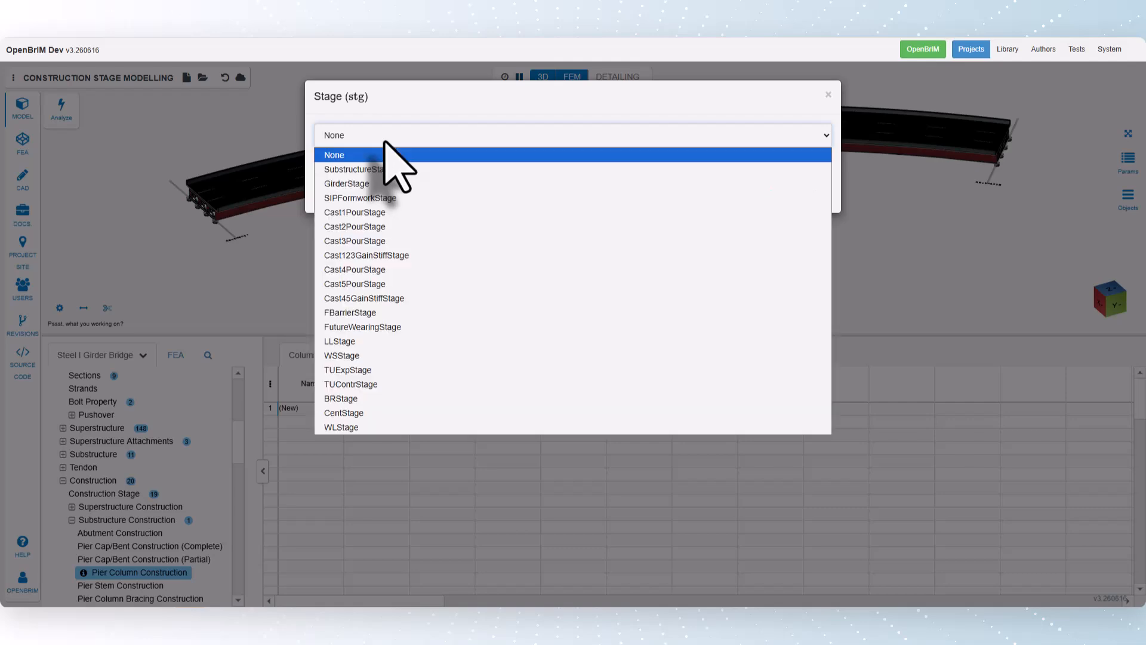
{"action": "left_click", "coordinate": [381, 169]}
{"action": "left_click", "coordinate": [817, 192]}
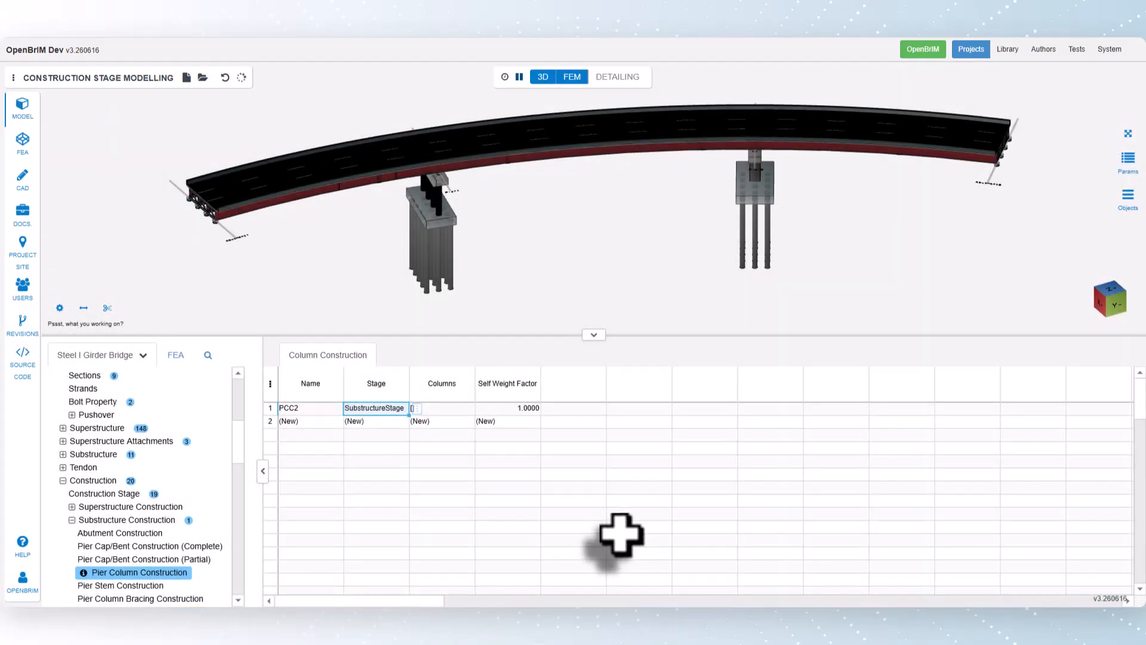
- Assign PierColumn1 through PierColumn5 to the Columns of the PCC2 entry by picking them in the 3D model
{"action": "left_click", "coordinate": [459, 408]}
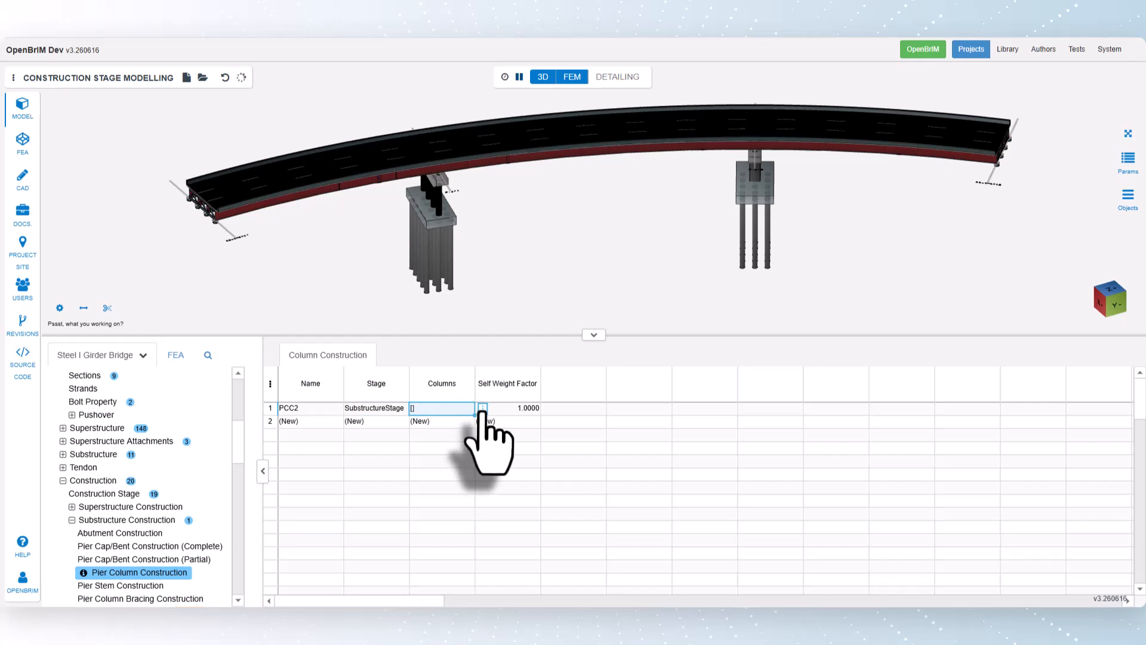
{"action": "left_click", "coordinate": [482, 408]}
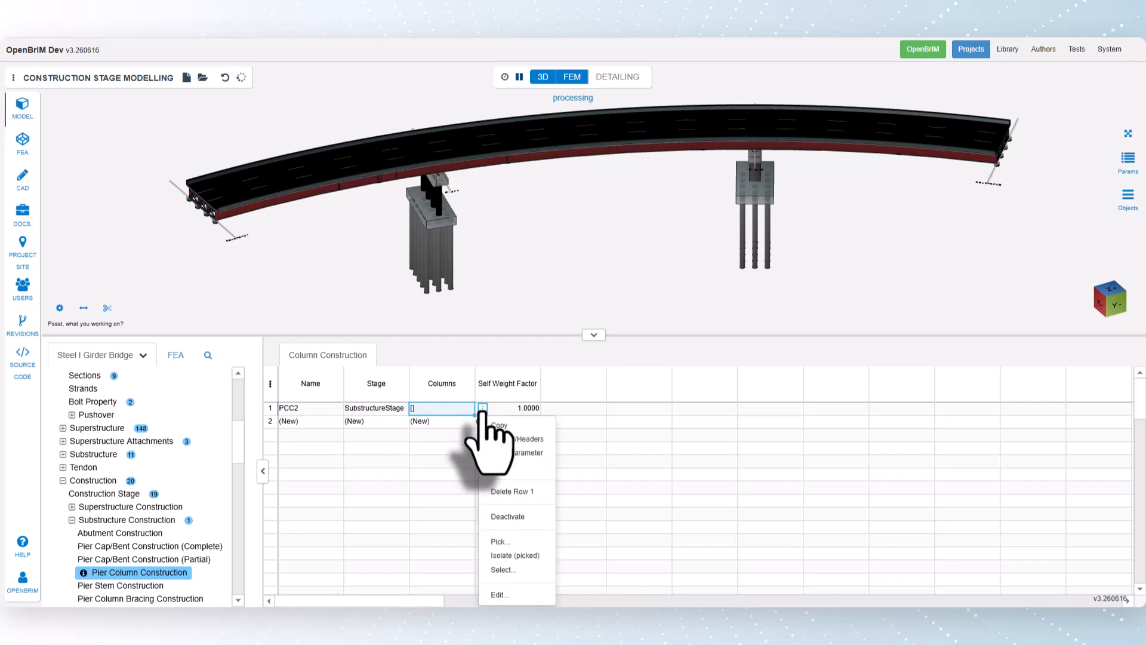
{"action": "left_click", "coordinate": [506, 545]}
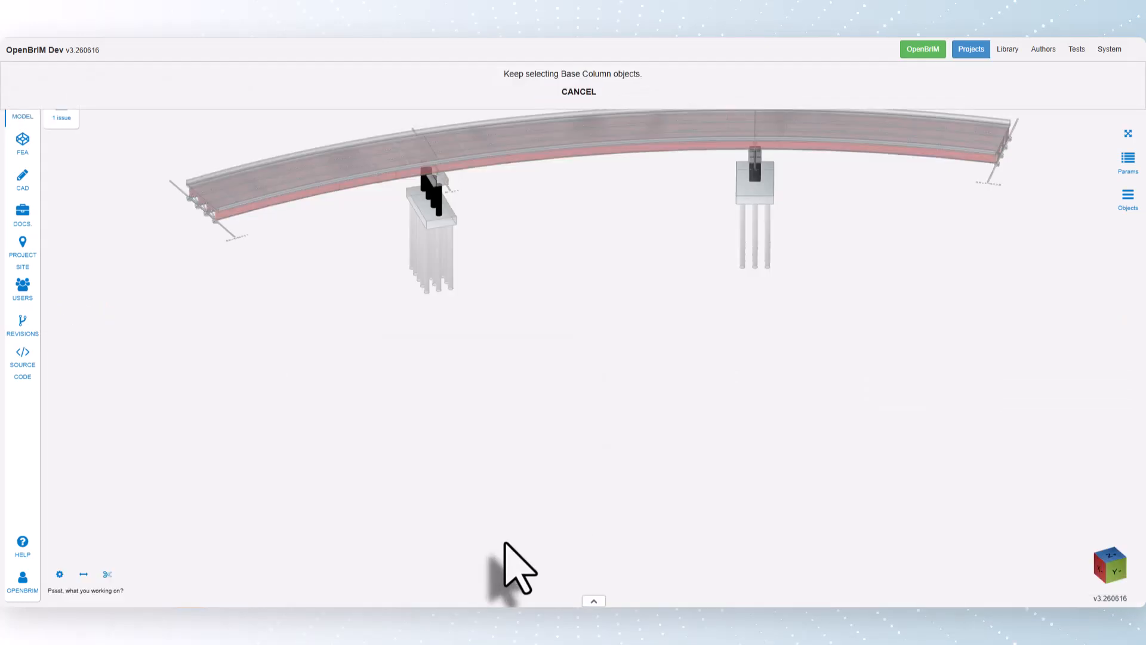
{"action": "left_click", "coordinate": [432, 201]}
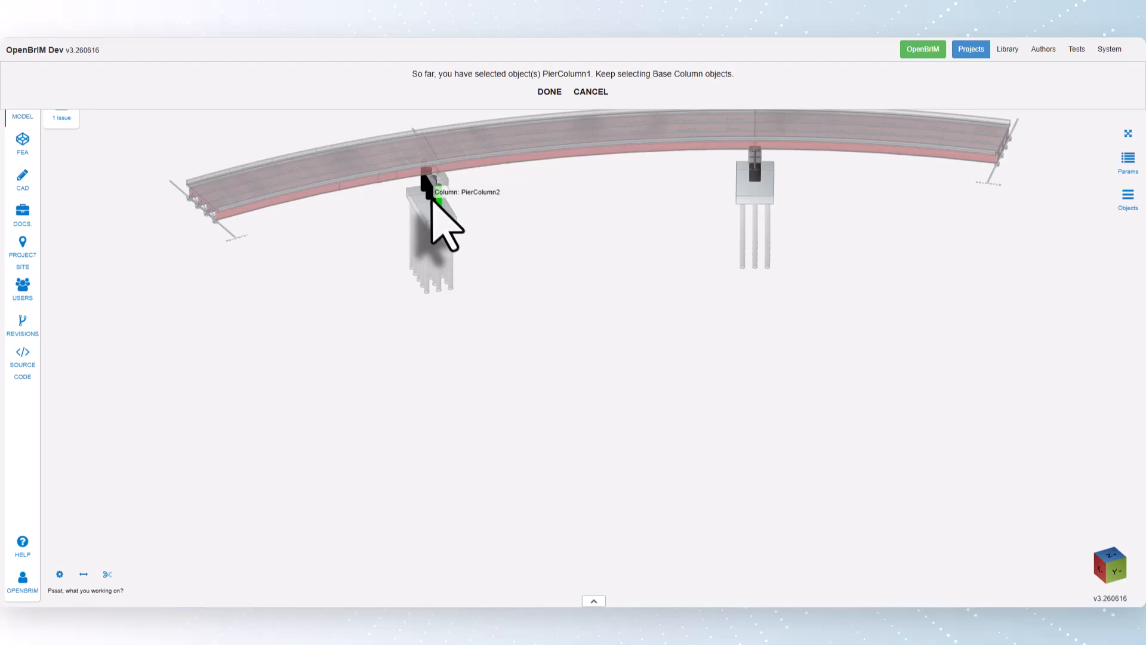
{"action": "left_click", "coordinate": [431, 199]}
{"action": "left_click", "coordinate": [427, 205]}
{"action": "left_click", "coordinate": [425, 182]}
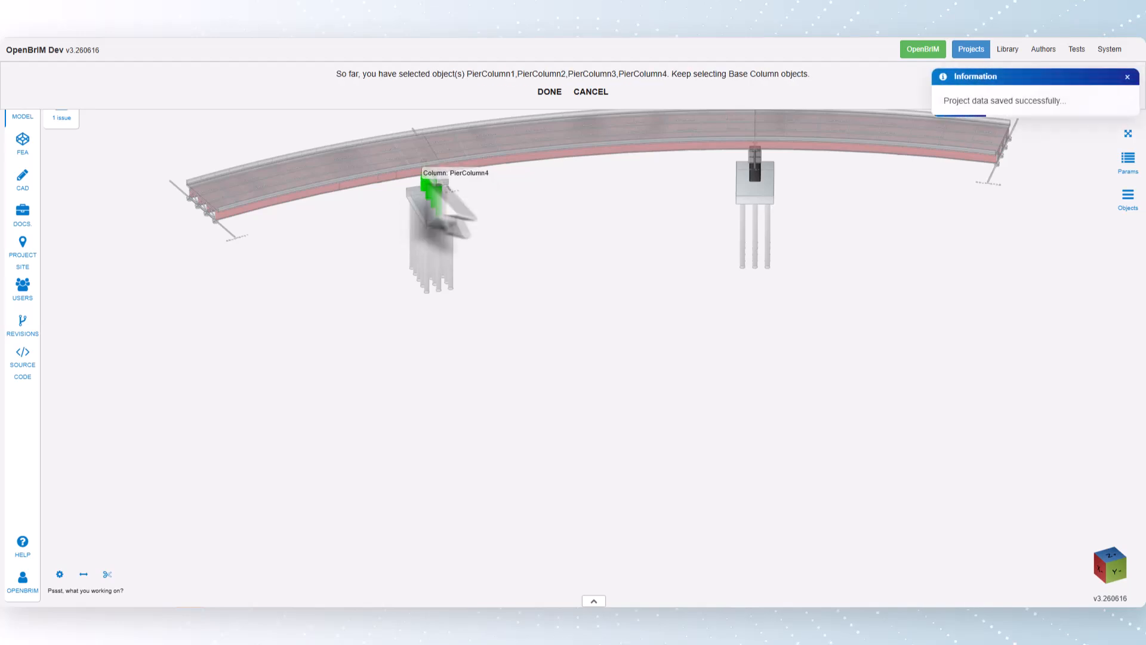
{"action": "left_click", "coordinate": [758, 190]}
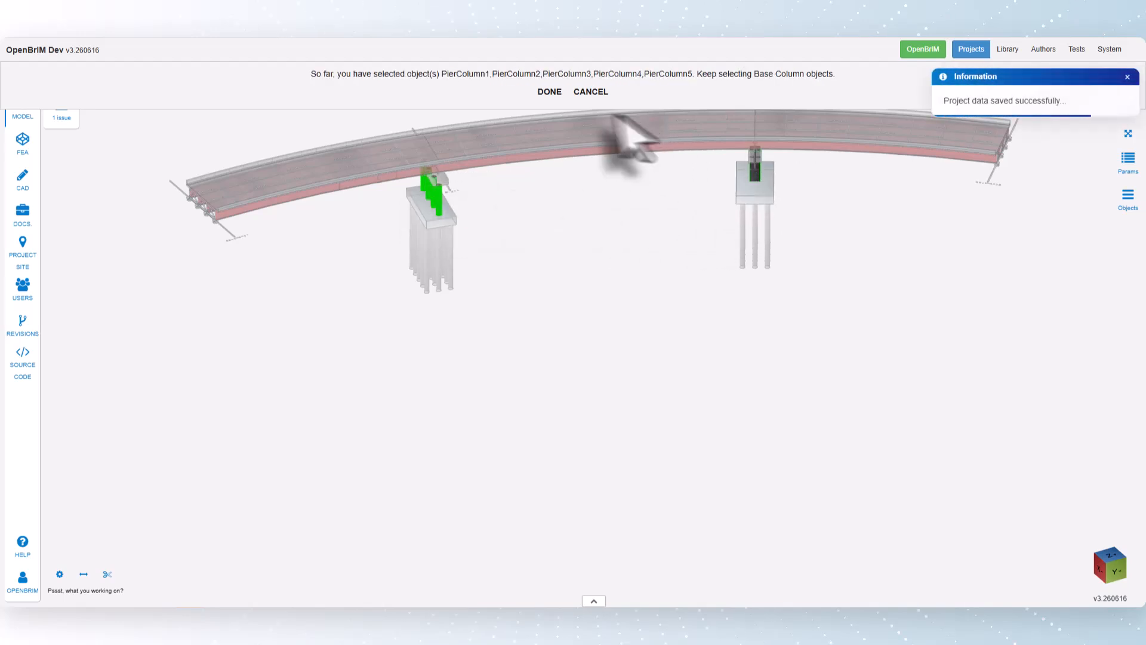
{"action": "left_click", "coordinate": [549, 93]}
{"action": "left_click", "coordinate": [508, 408]}
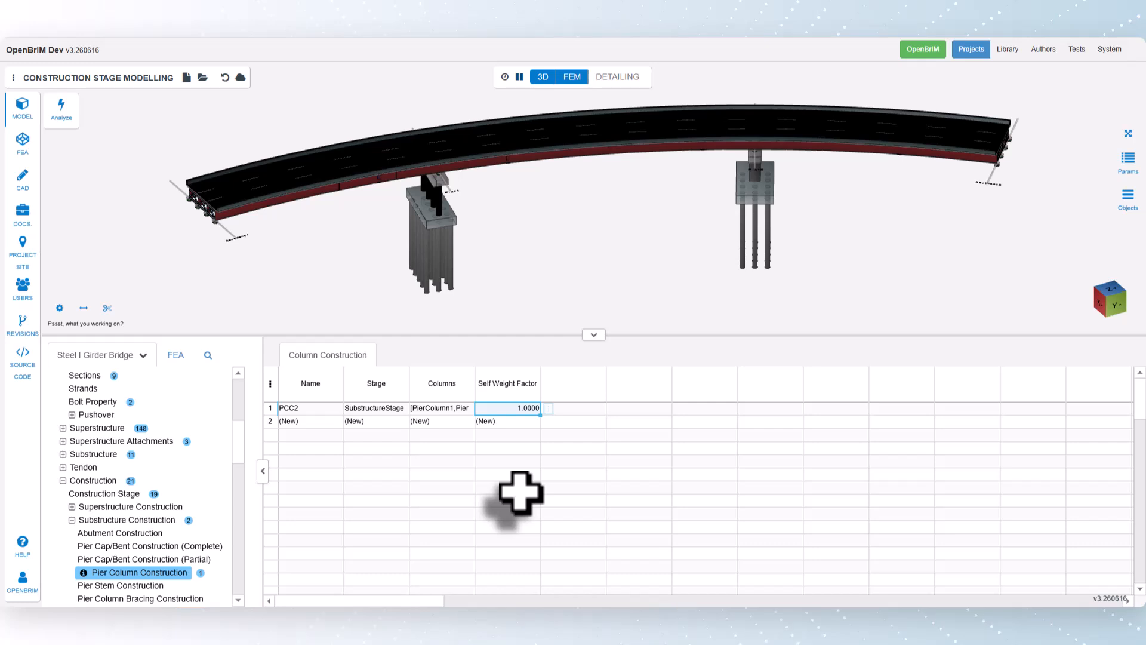
- Add a complete foundation construction entry under Substructure Construction with SubstructureStage as its stage
{"action": "scroll", "coordinate": [104, 507], "scroll_direction": "down", "scroll_amount": 2}
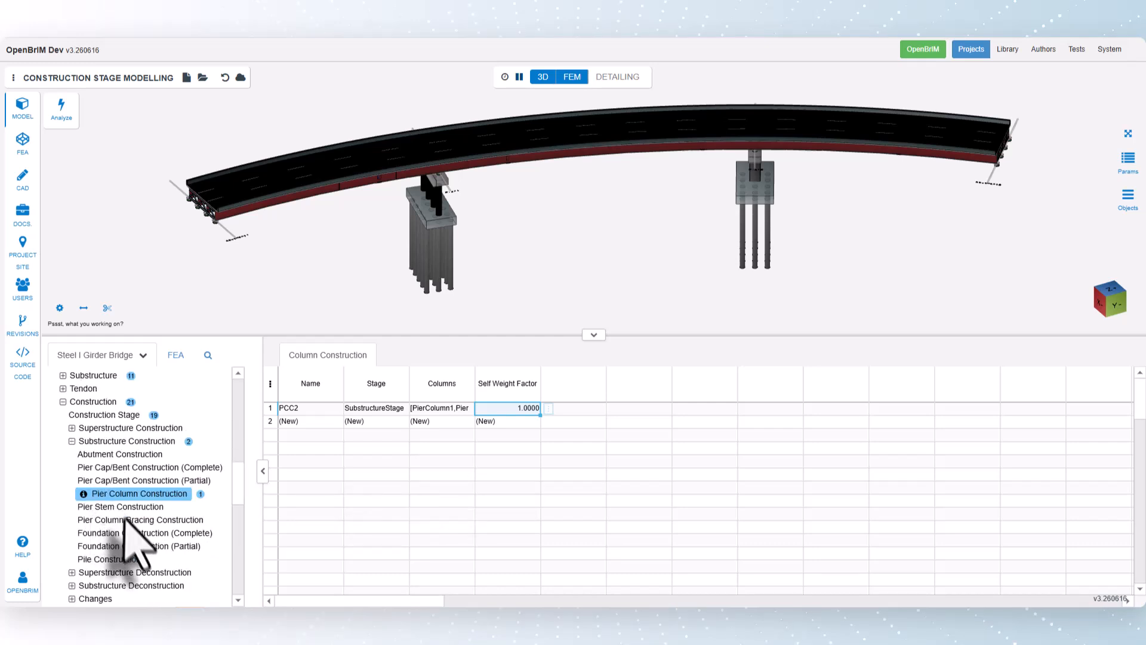
{"action": "left_click", "coordinate": [126, 532]}
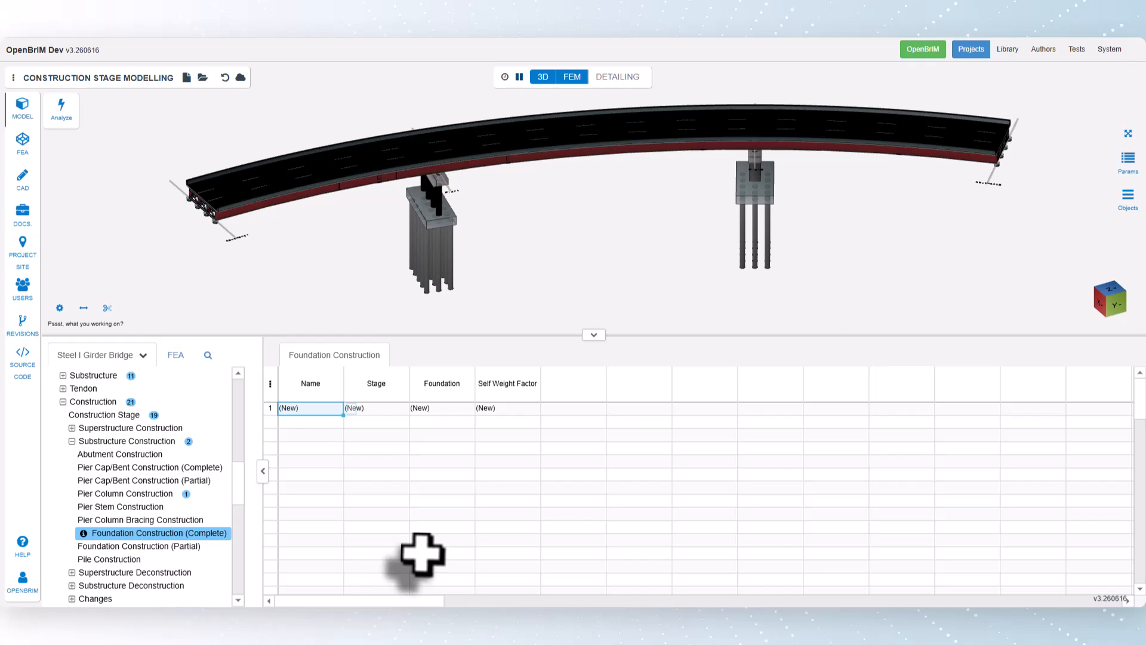
{"action": "left_click", "coordinate": [388, 409]}
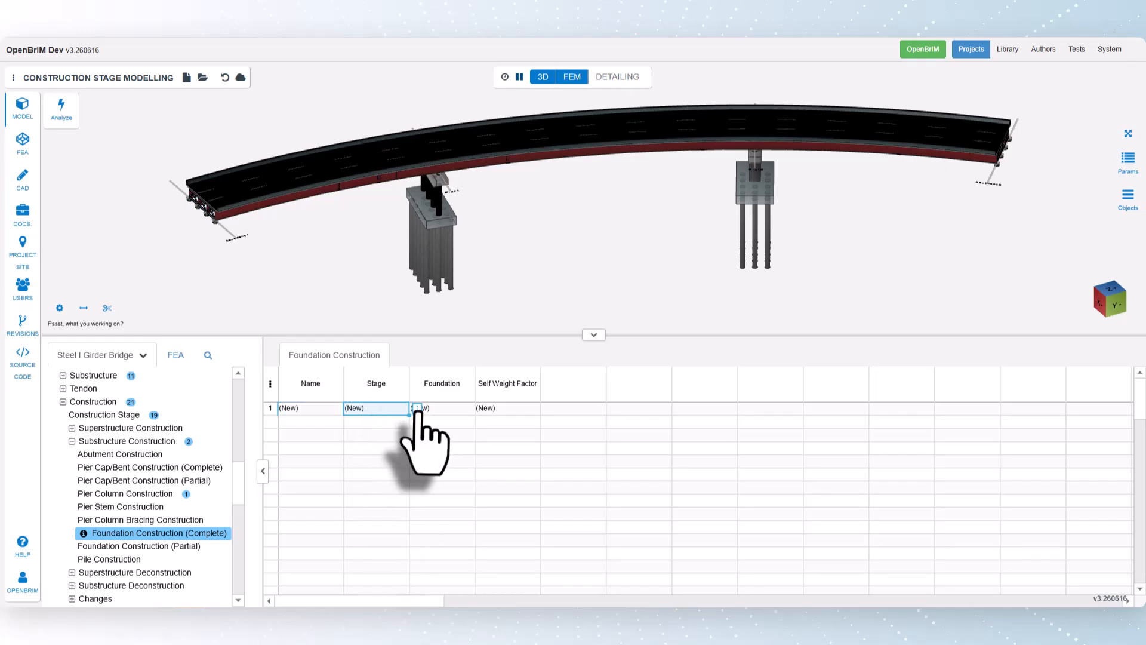
{"action": "left_click", "coordinate": [416, 408]}
{"action": "left_click", "coordinate": [438, 544]}
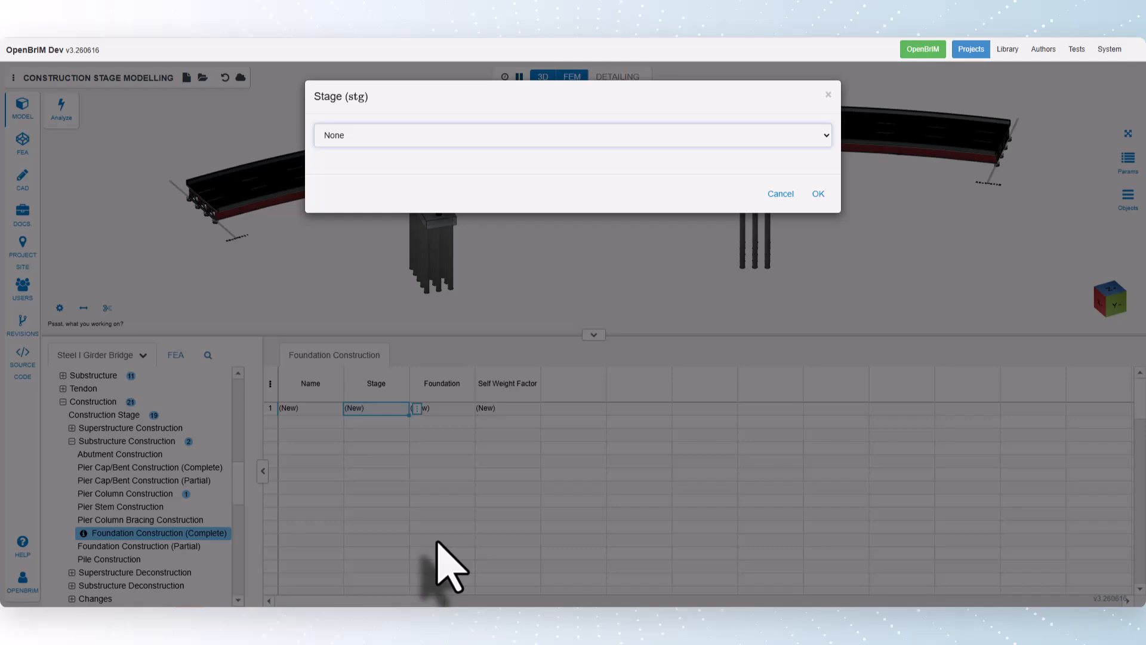
{"action": "left_click", "coordinate": [359, 143]}
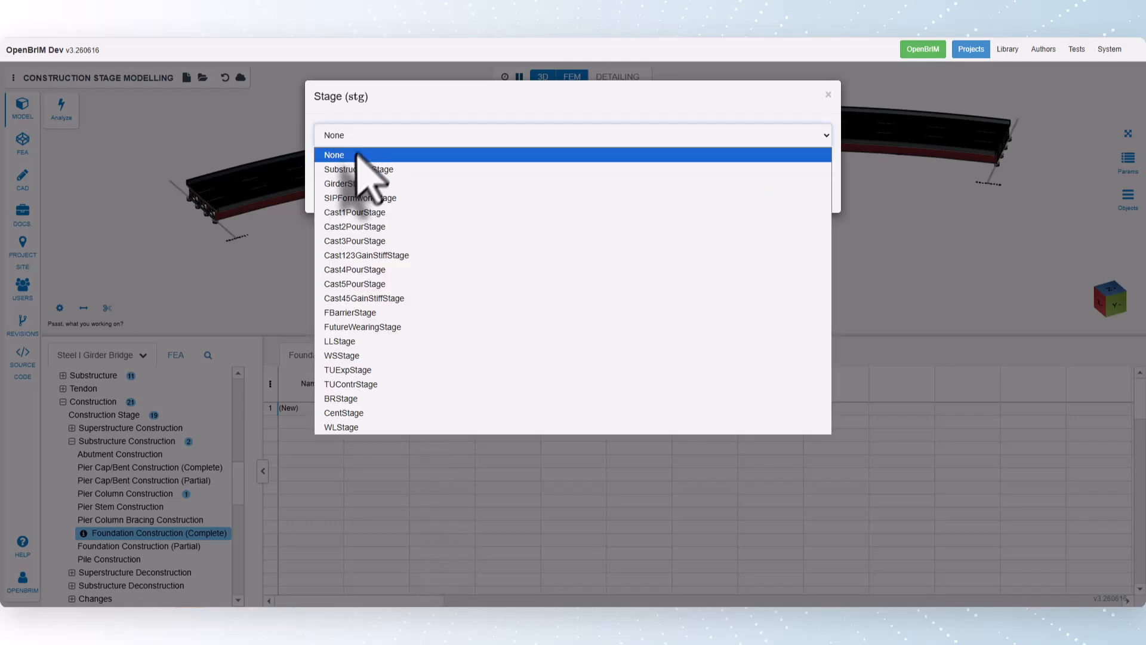
{"action": "left_click", "coordinate": [358, 169]}
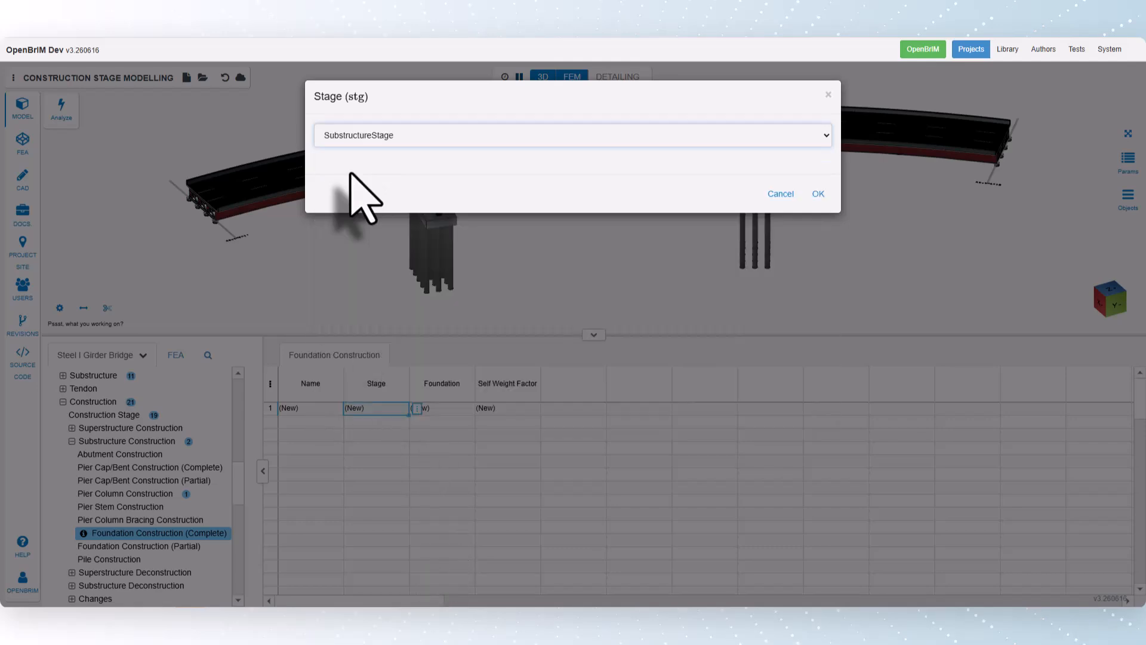
{"action": "left_click", "coordinate": [815, 194]}
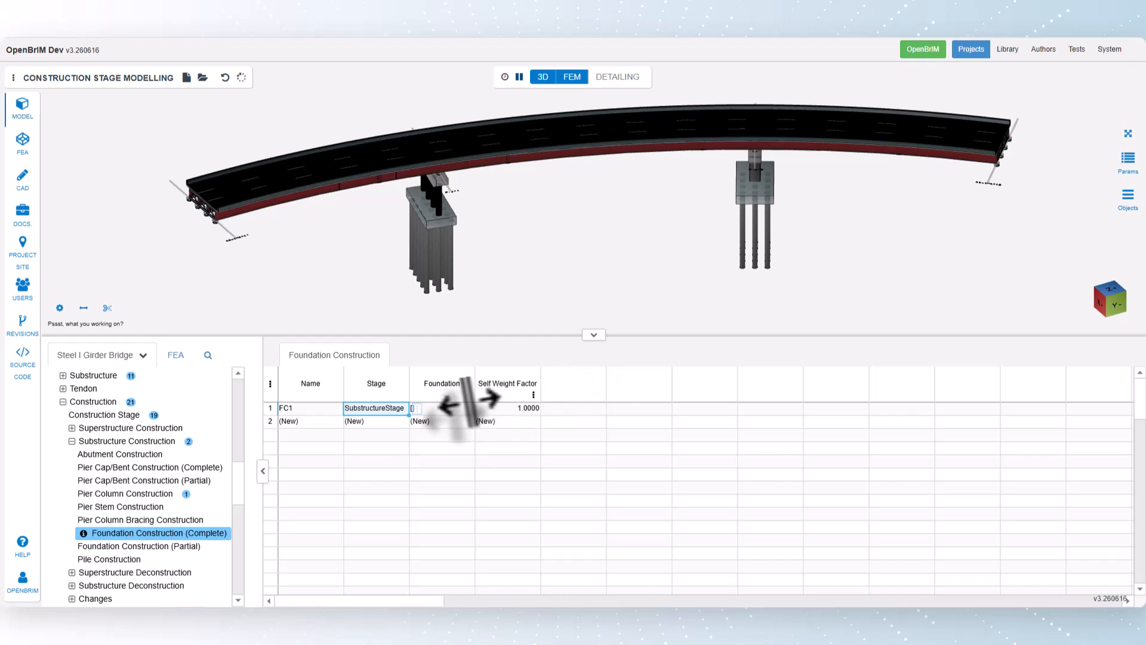
- Assign Footing1 and Footing2 to the Foundation of the FC1 entry by picking them in the 3D model
{"action": "left_click", "coordinate": [447, 409]}
{"action": "left_click", "coordinate": [483, 408]}
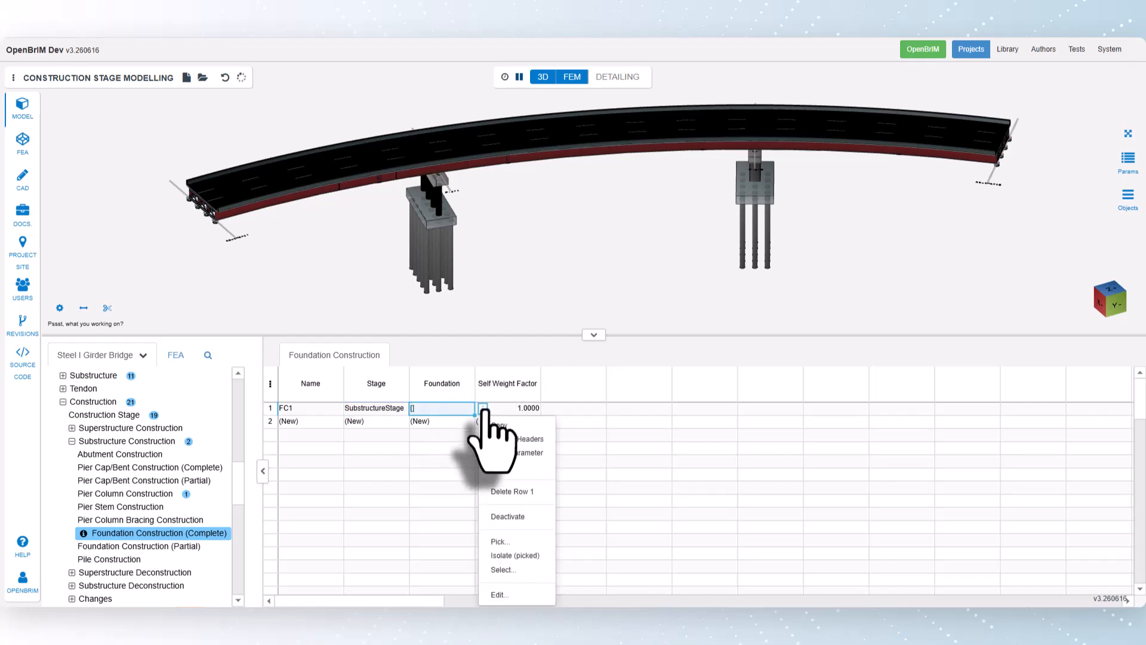
{"action": "left_click", "coordinate": [499, 542]}
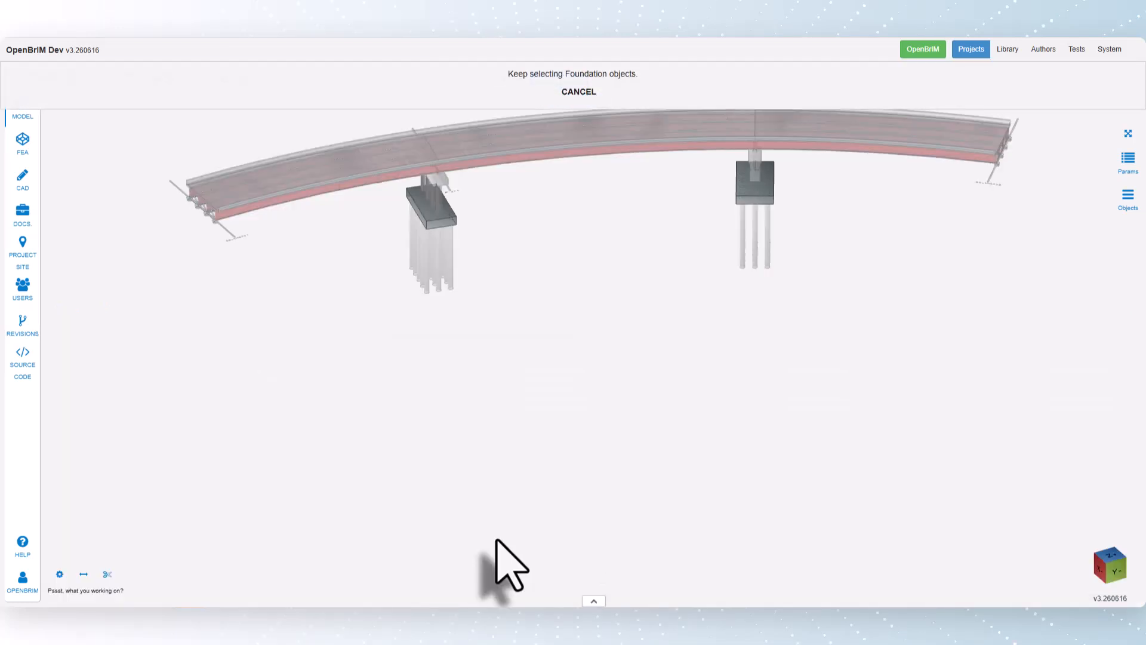
{"action": "left_click", "coordinate": [440, 216]}
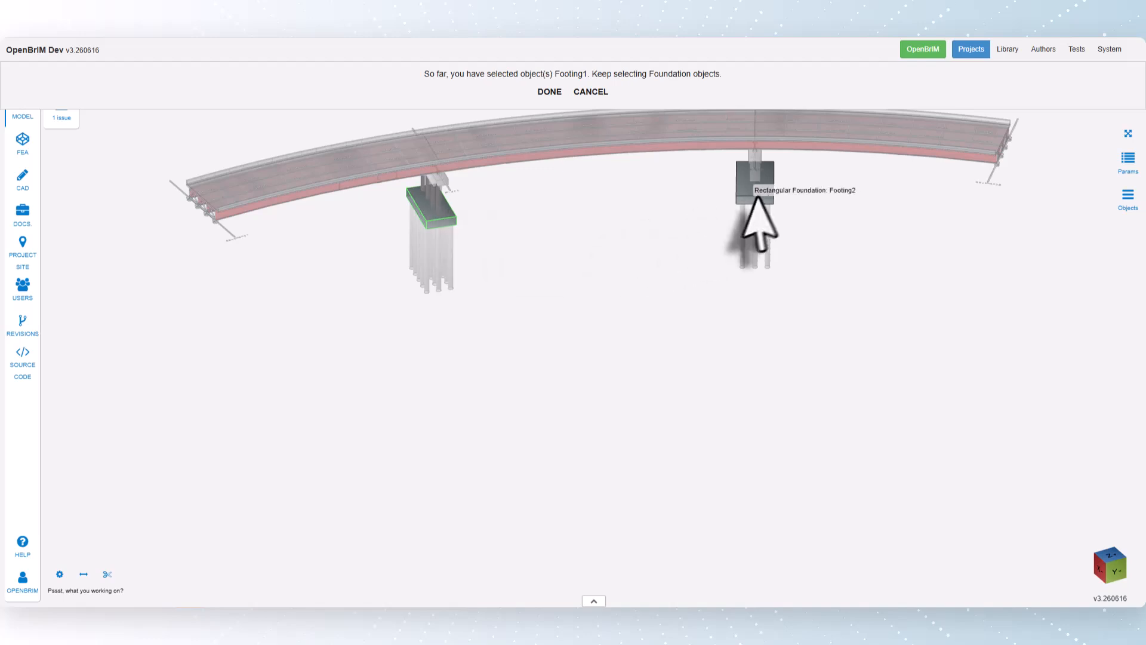
{"action": "left_click", "coordinate": [757, 194]}
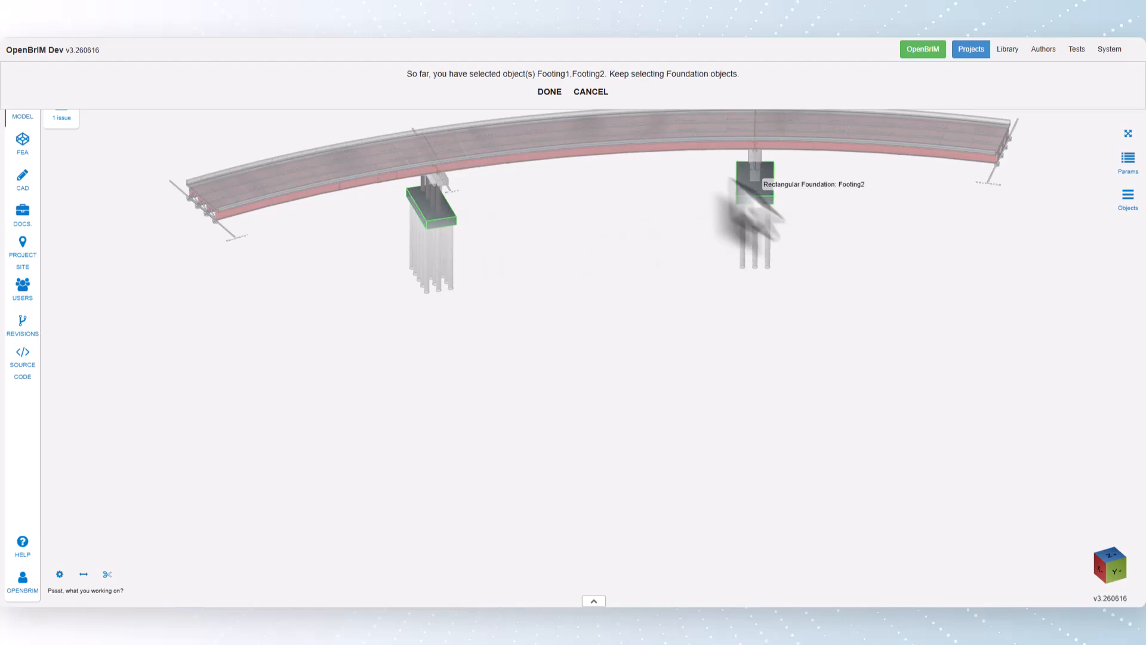
{"action": "left_click", "coordinate": [549, 93]}
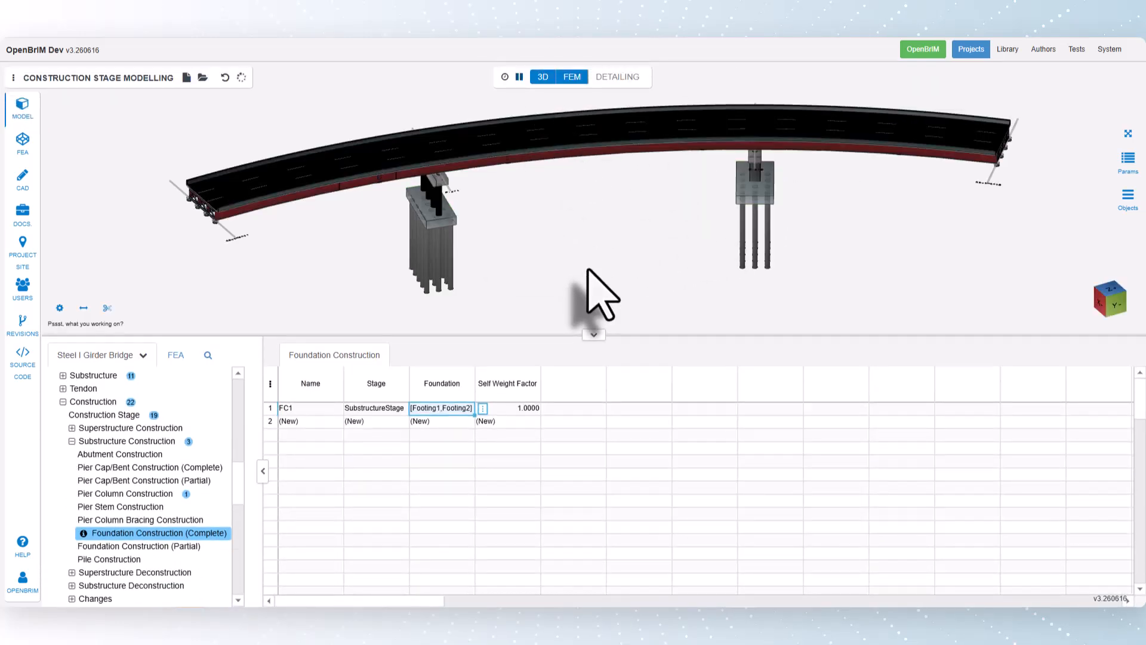
{"action": "left_click", "coordinate": [507, 408]}
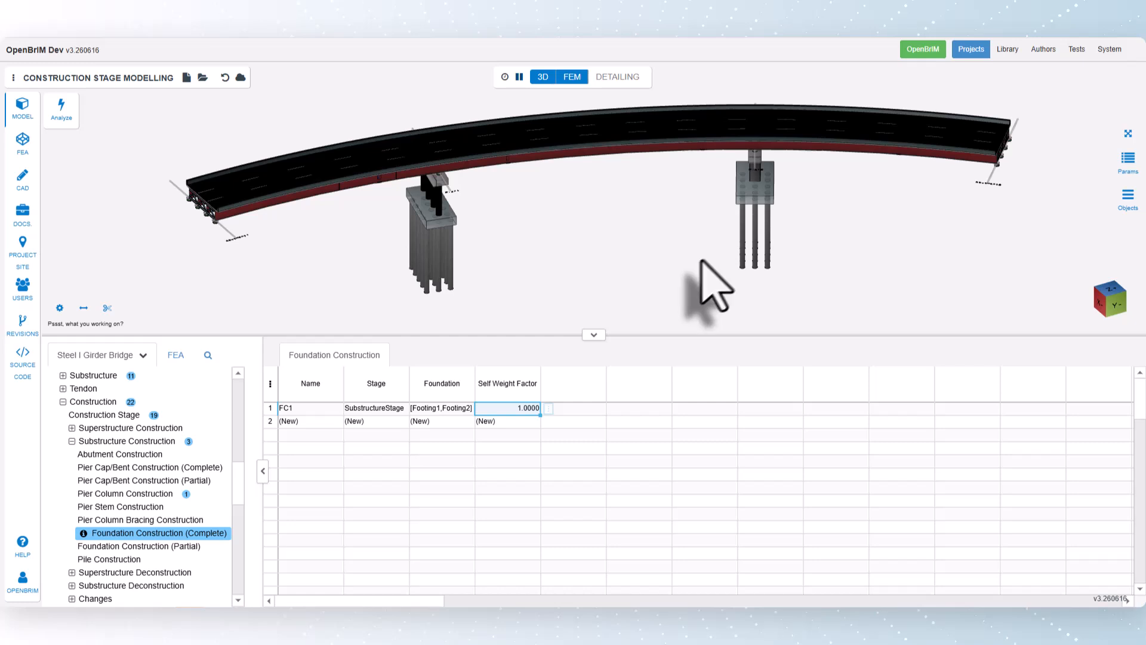
- Add a pile construction entry under Substructure Construction with SubstructureStage as its stage
{"action": "left_click", "coordinate": [118, 559]}
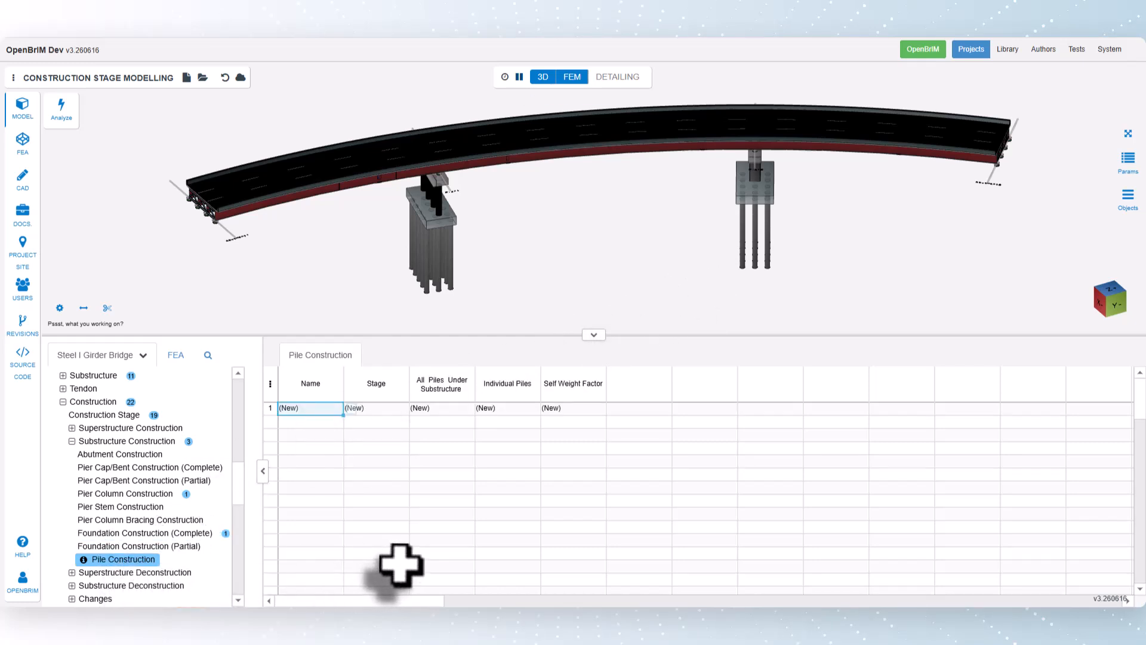
{"action": "left_click", "coordinate": [384, 410]}
{"action": "left_click", "coordinate": [416, 408]}
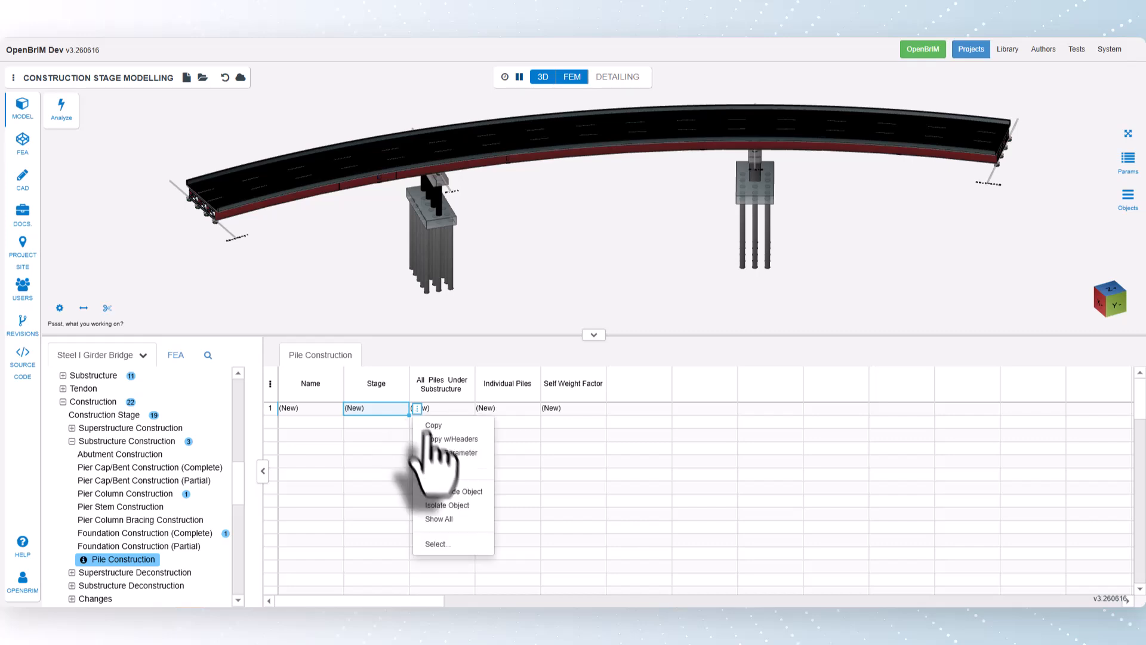
{"action": "left_click", "coordinate": [443, 544]}
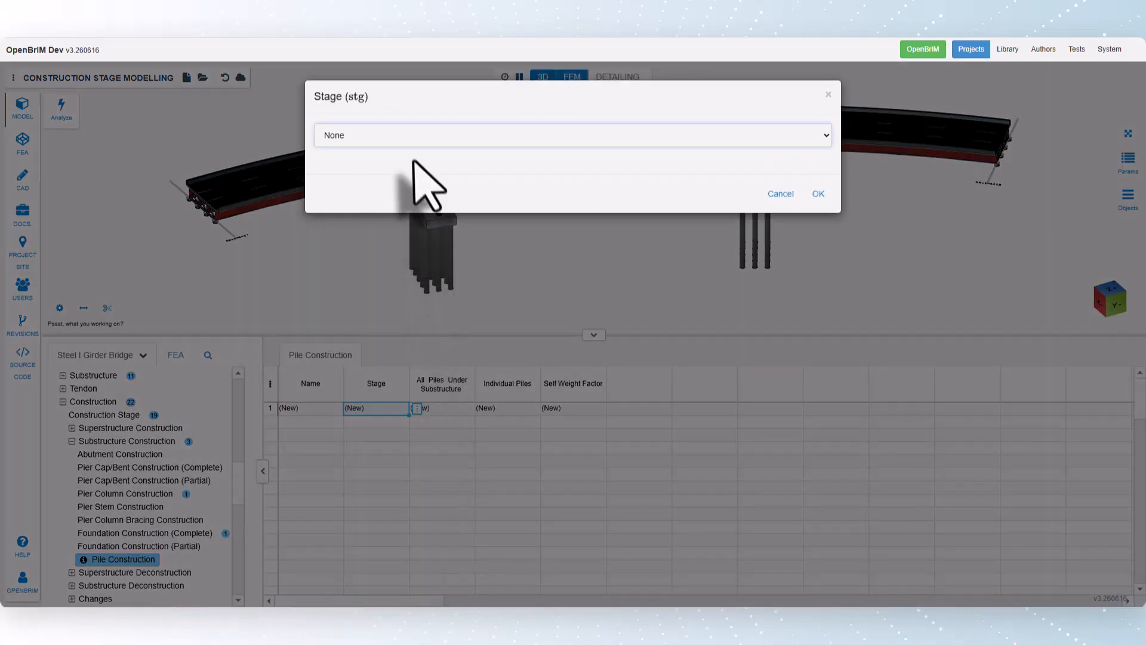
{"action": "left_click", "coordinate": [416, 138]}
{"action": "left_click", "coordinate": [408, 170]}
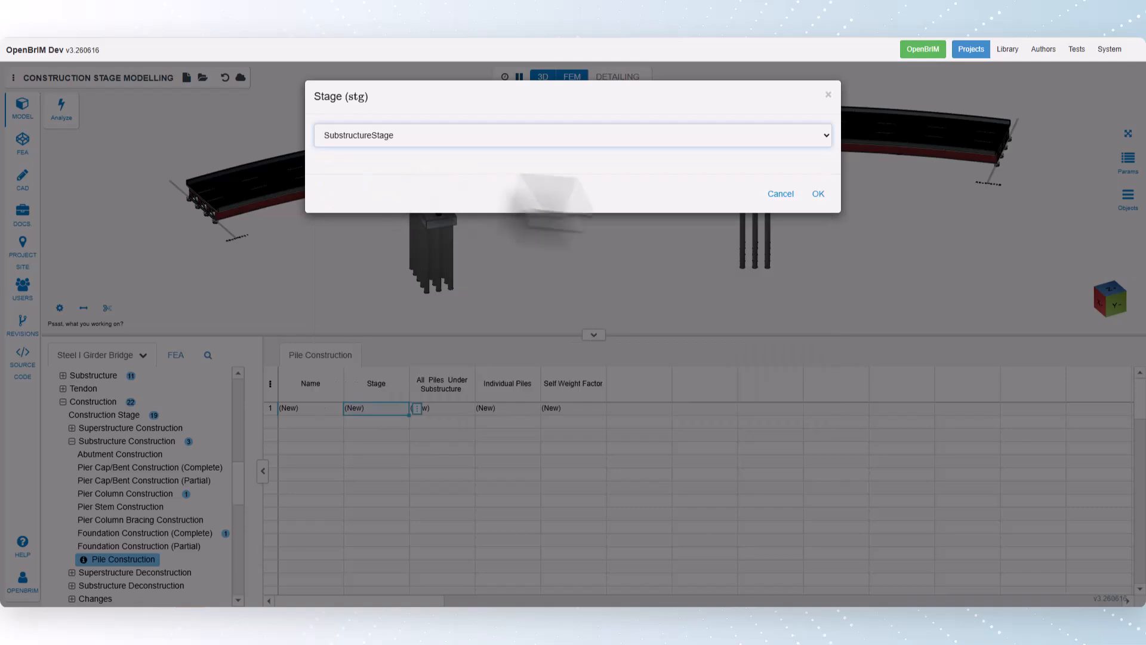
{"action": "left_click", "coordinate": [816, 195]}
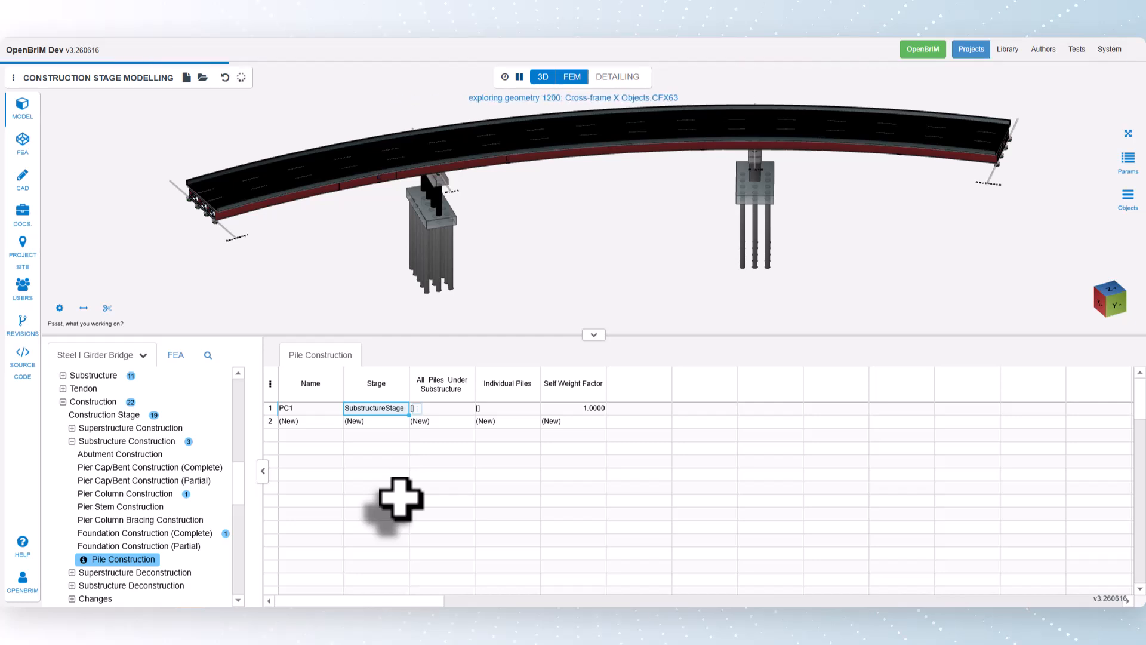
- Assign Footing1 and Footing2 to All Piles Under Substructure of the PC1 entry by picking them in 3D, and display the FEA model
{"action": "left_click", "coordinate": [449, 407]}
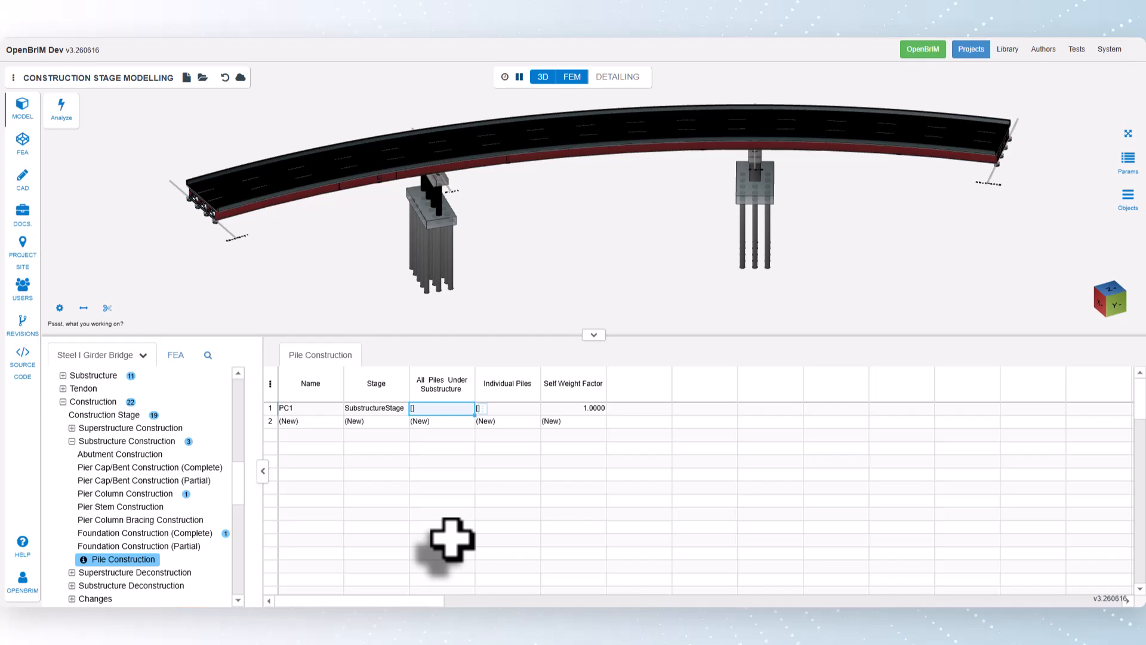
{"action": "left_click", "coordinate": [511, 409]}
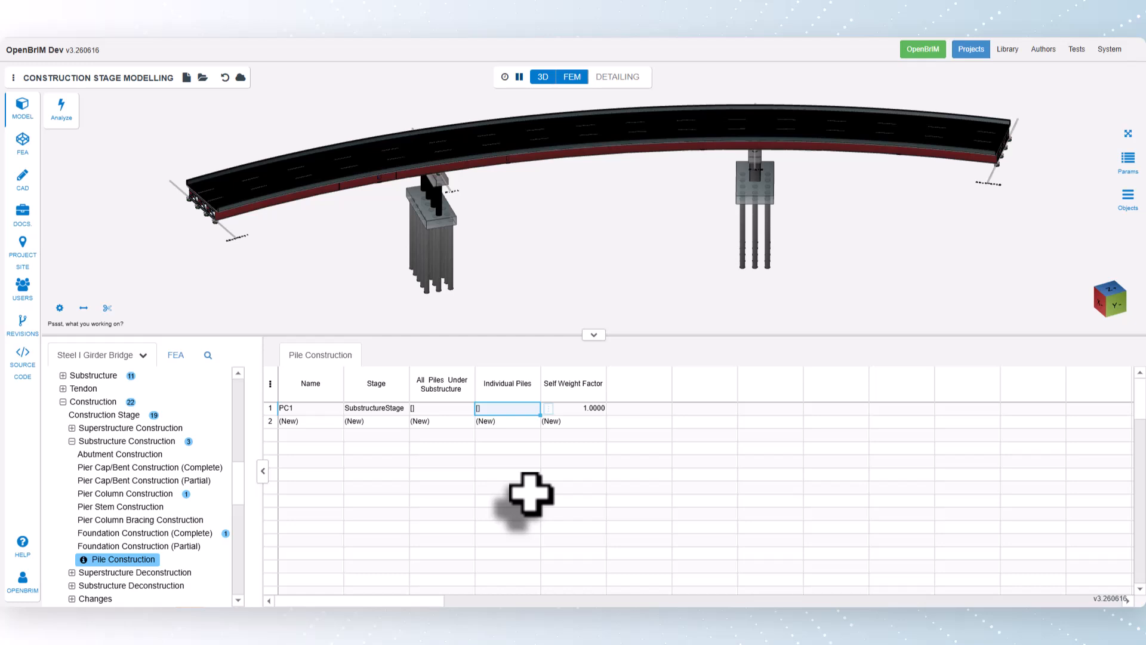
{"action": "left_click", "coordinate": [445, 408]}
{"action": "left_click", "coordinate": [482, 408]}
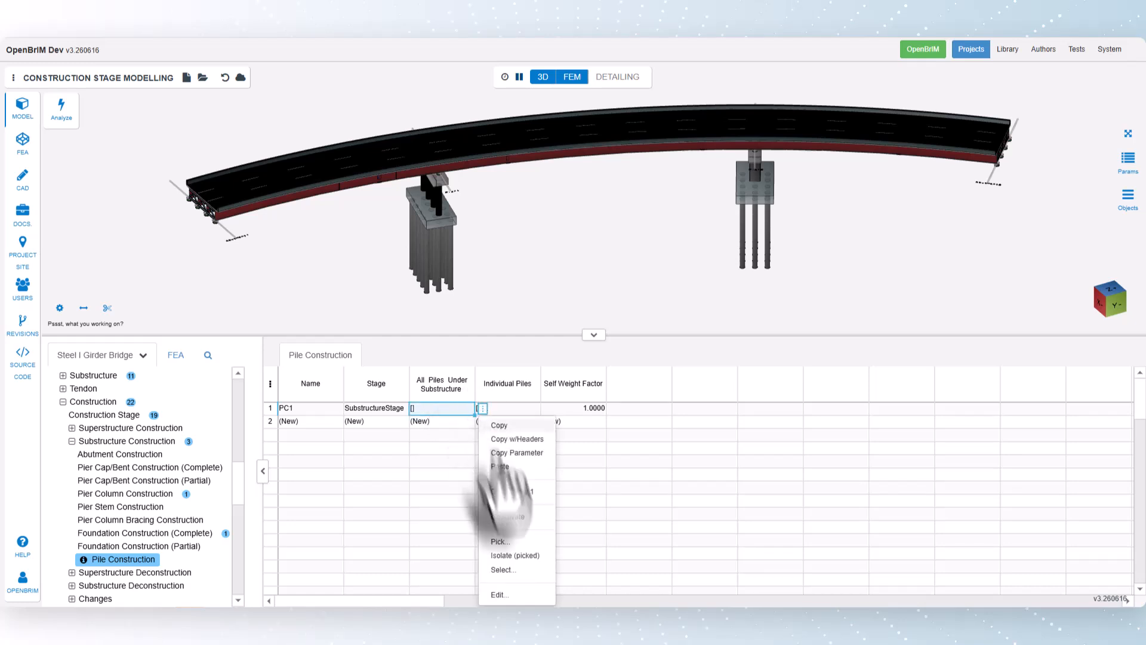
{"action": "left_click", "coordinate": [499, 541]}
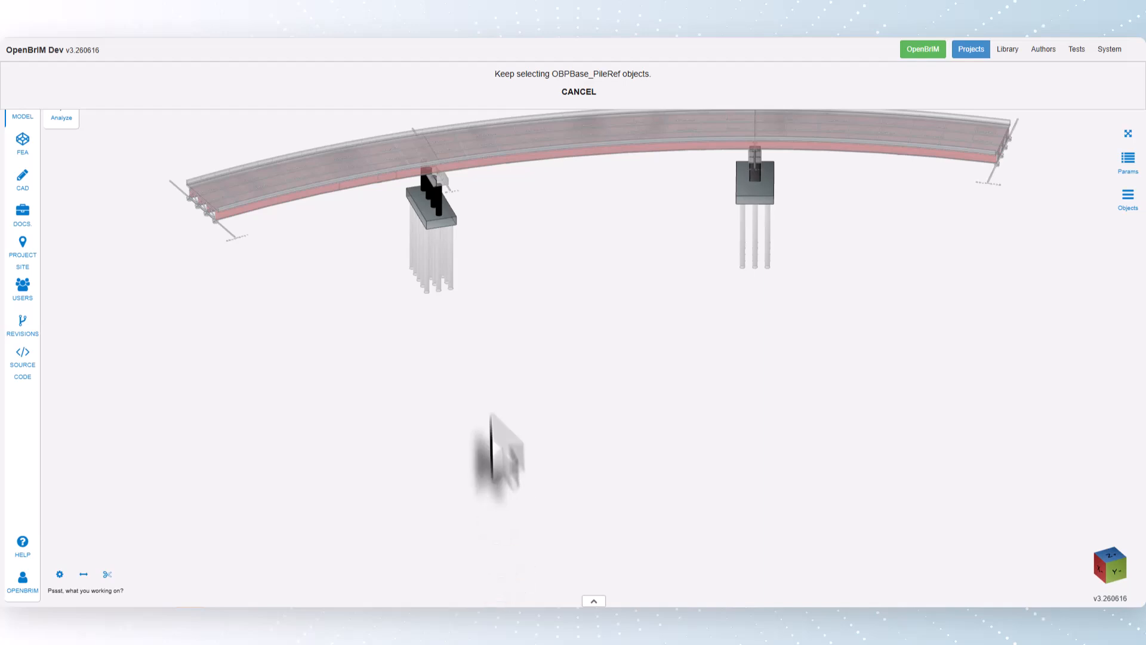
{"action": "left_click", "coordinate": [436, 224]}
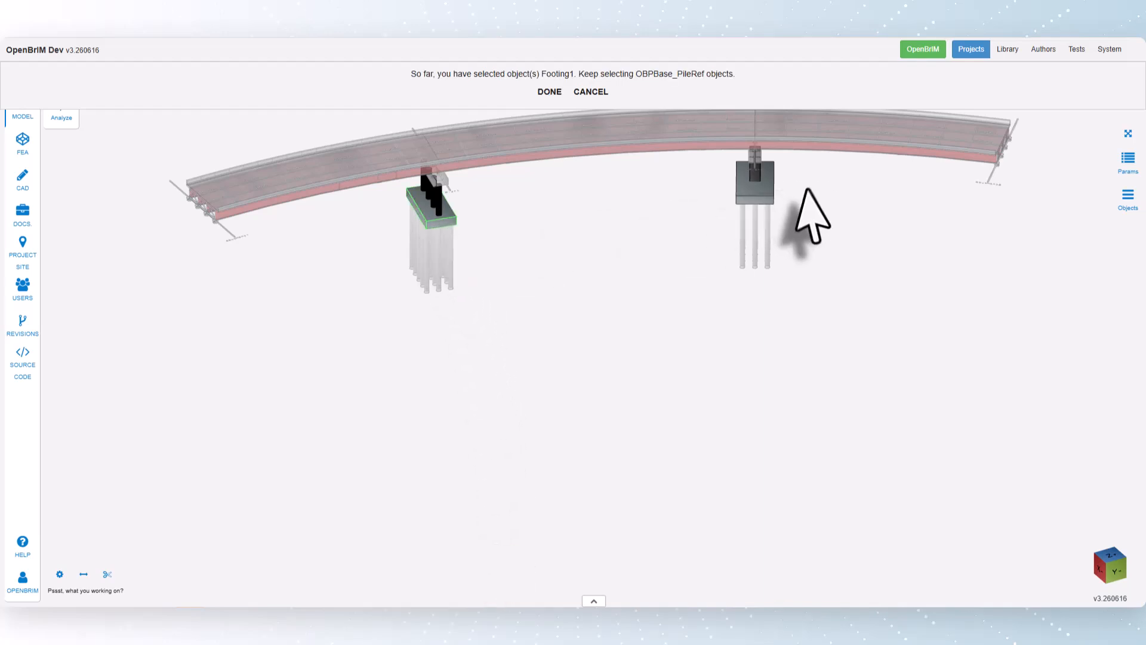
{"action": "left_click", "coordinate": [766, 197]}
{"action": "left_click", "coordinate": [549, 92]}
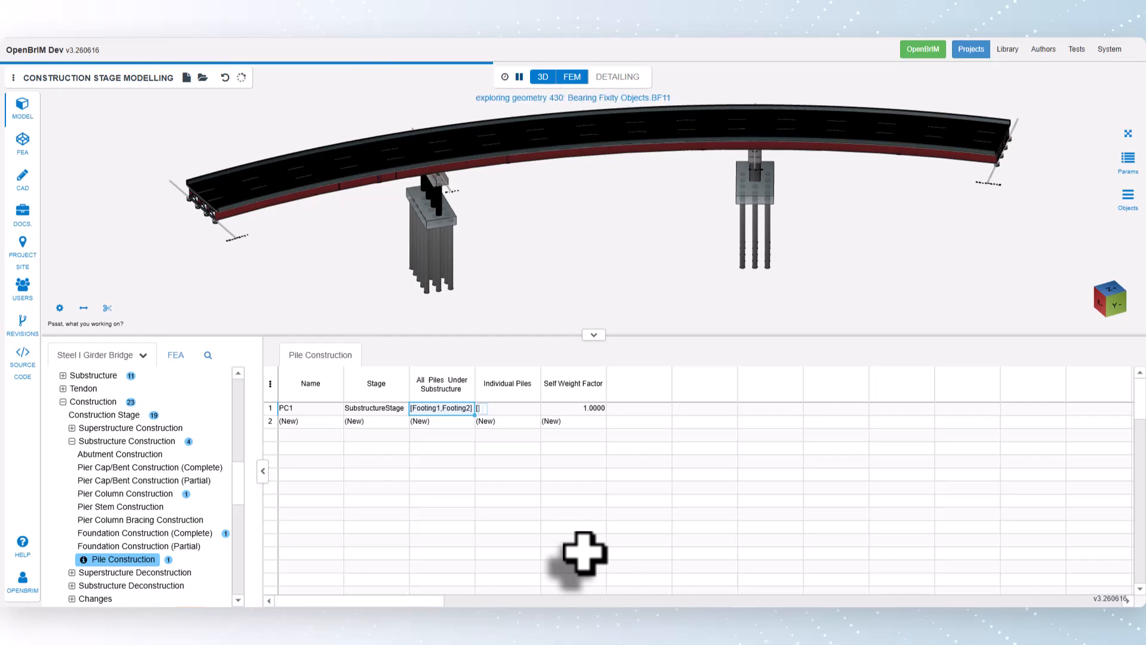
{"action": "left_click", "coordinate": [24, 143]}
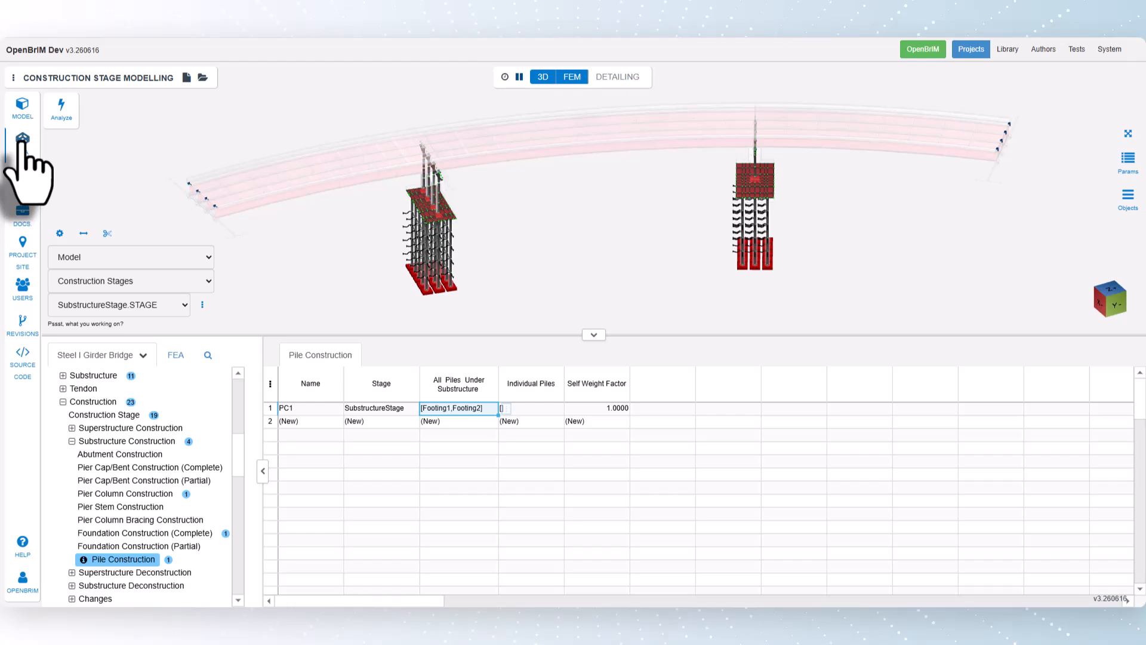
- Add a bearing construction entry under Superstructure Construction with GirderStage as its stage
{"action": "left_click", "coordinate": [72, 428]}
{"action": "left_click", "coordinate": [119, 428]}
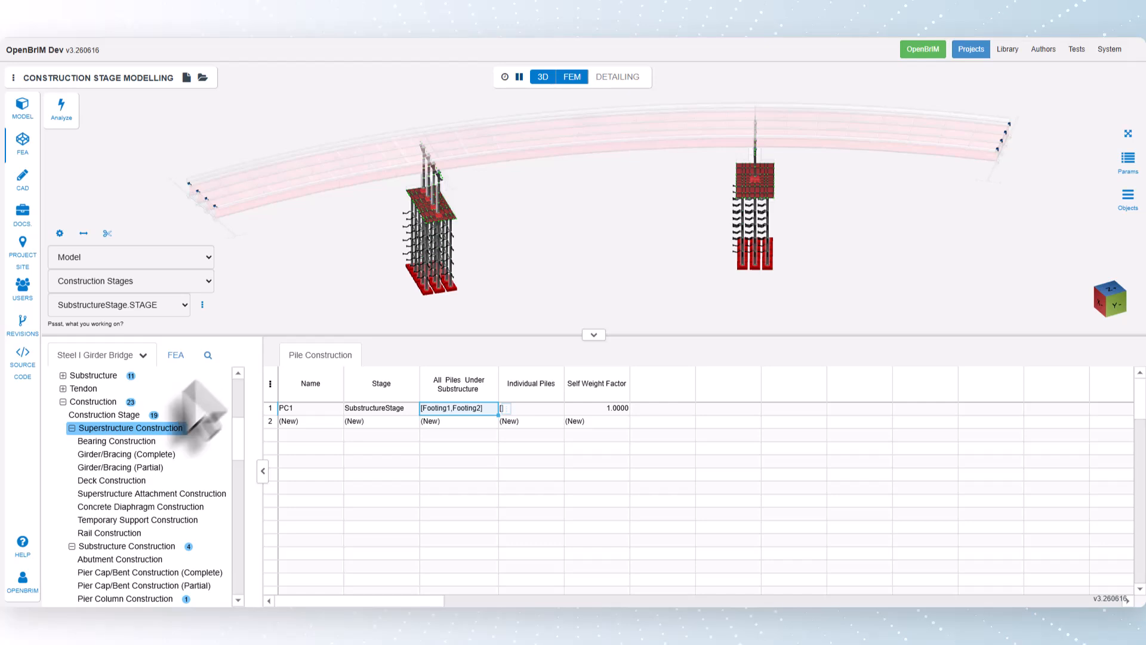
{"action": "left_click", "coordinate": [125, 441]}
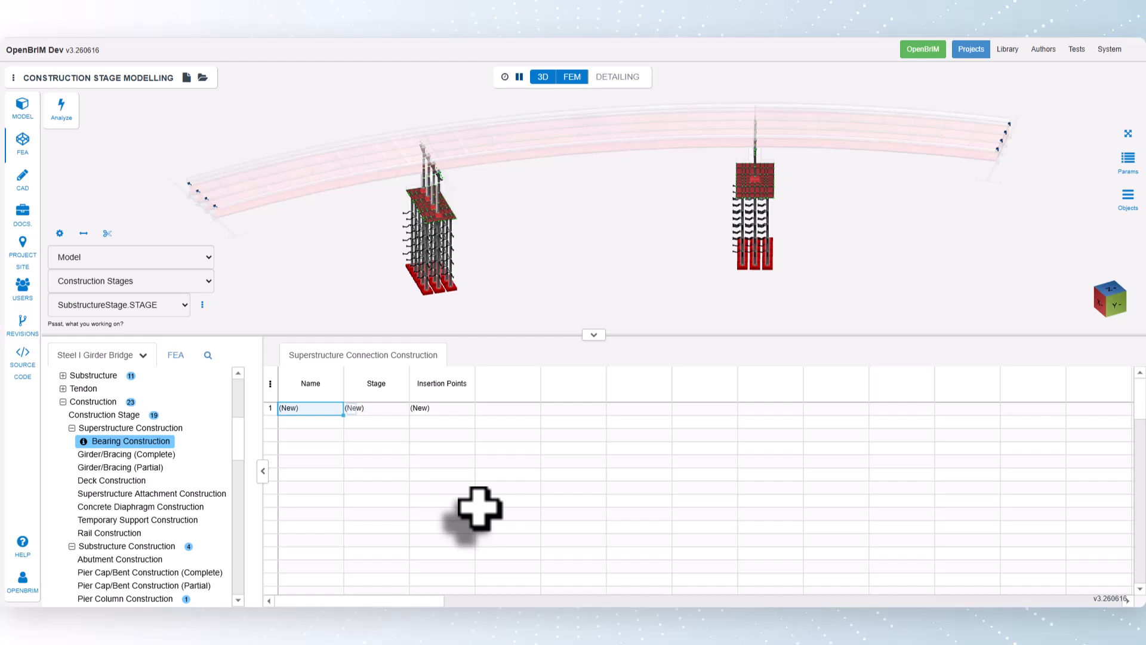
{"action": "left_click", "coordinate": [394, 410]}
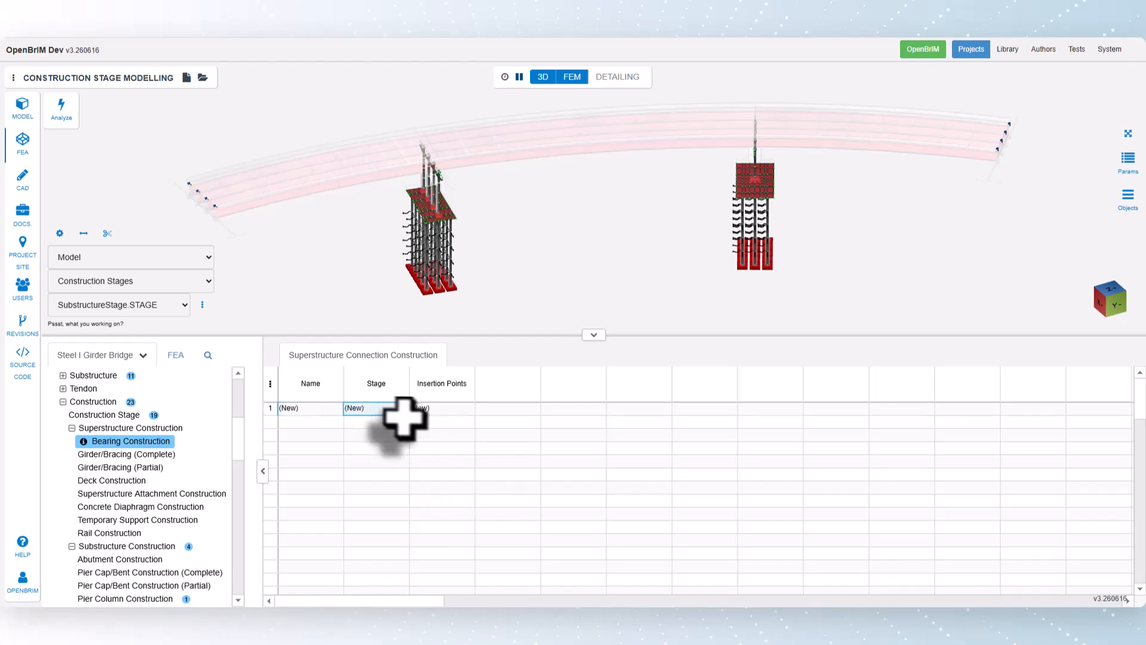
{"action": "left_click", "coordinate": [416, 408]}
{"action": "left_click", "coordinate": [454, 542]}
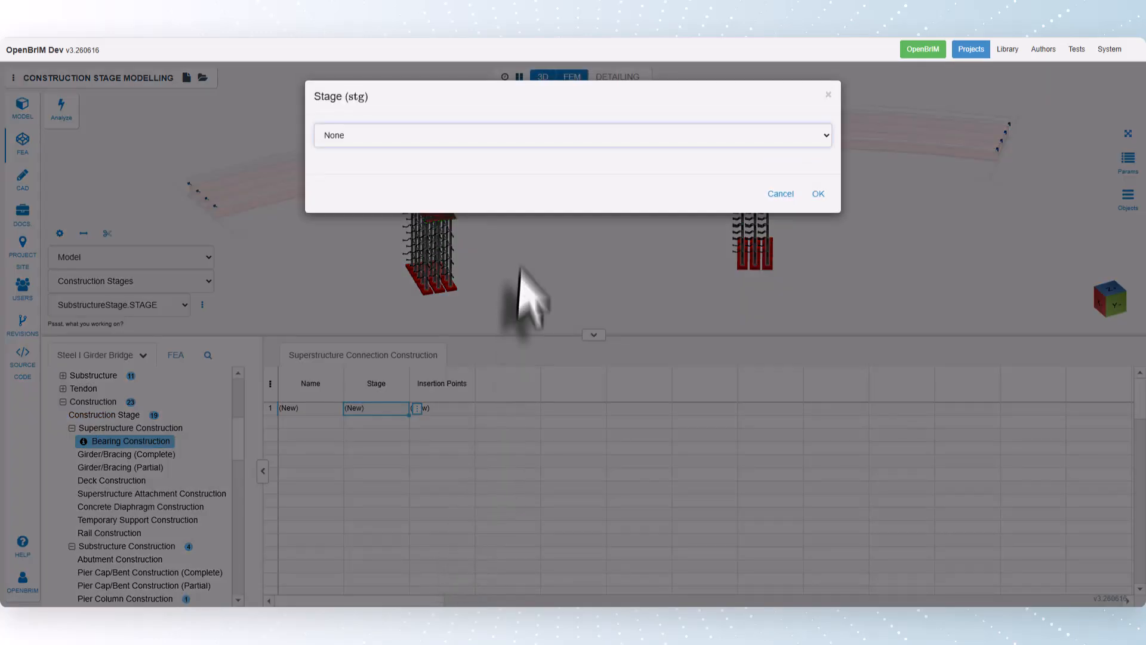
{"action": "left_click", "coordinate": [504, 140]}
{"action": "left_click", "coordinate": [490, 183]}
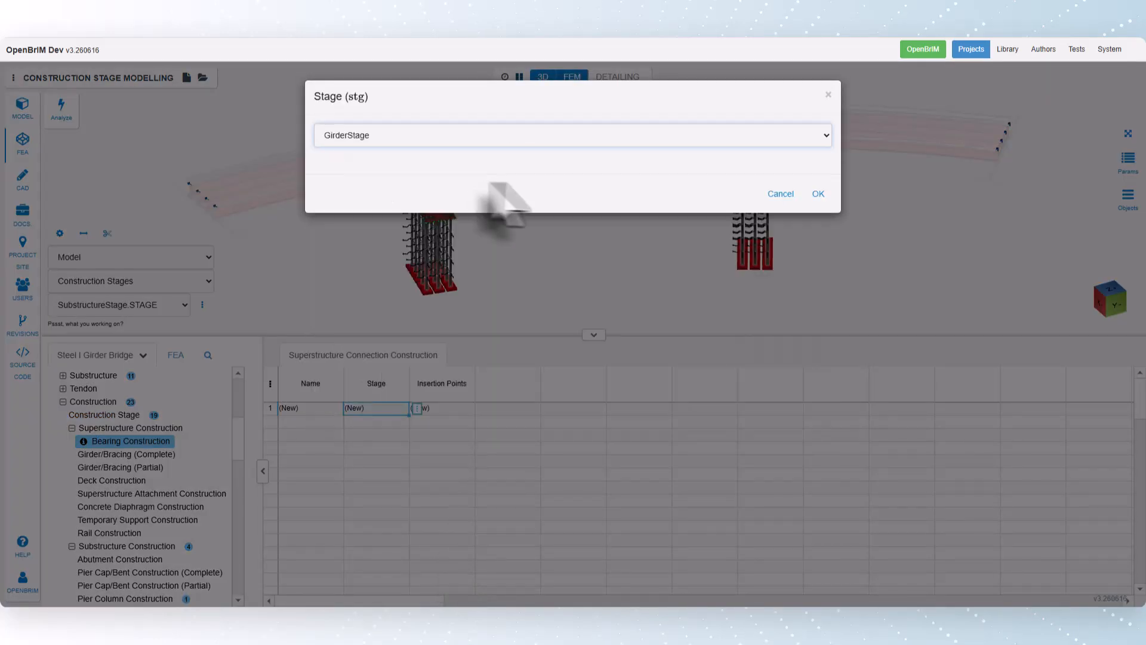
{"action": "left_click", "coordinate": [818, 193]}
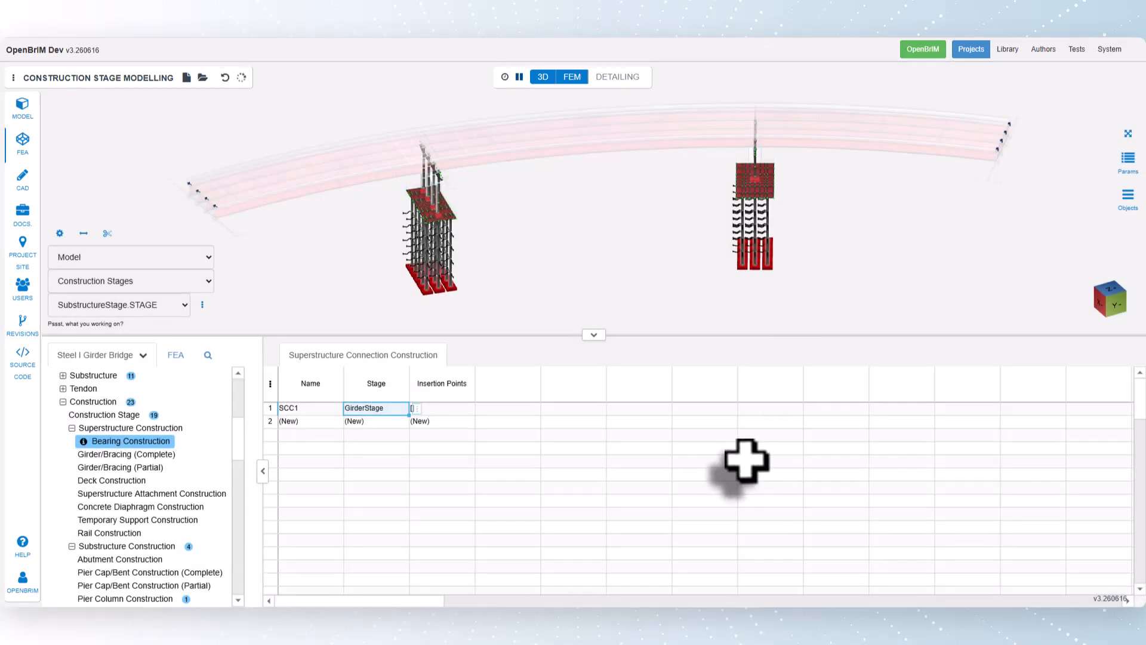
- Start picking Insertion Points for the SCC1 entry and select IP1 through IP4 at the near end of the bridge
{"action": "left_click", "coordinate": [445, 408]}
{"action": "left_click", "coordinate": [482, 409]}
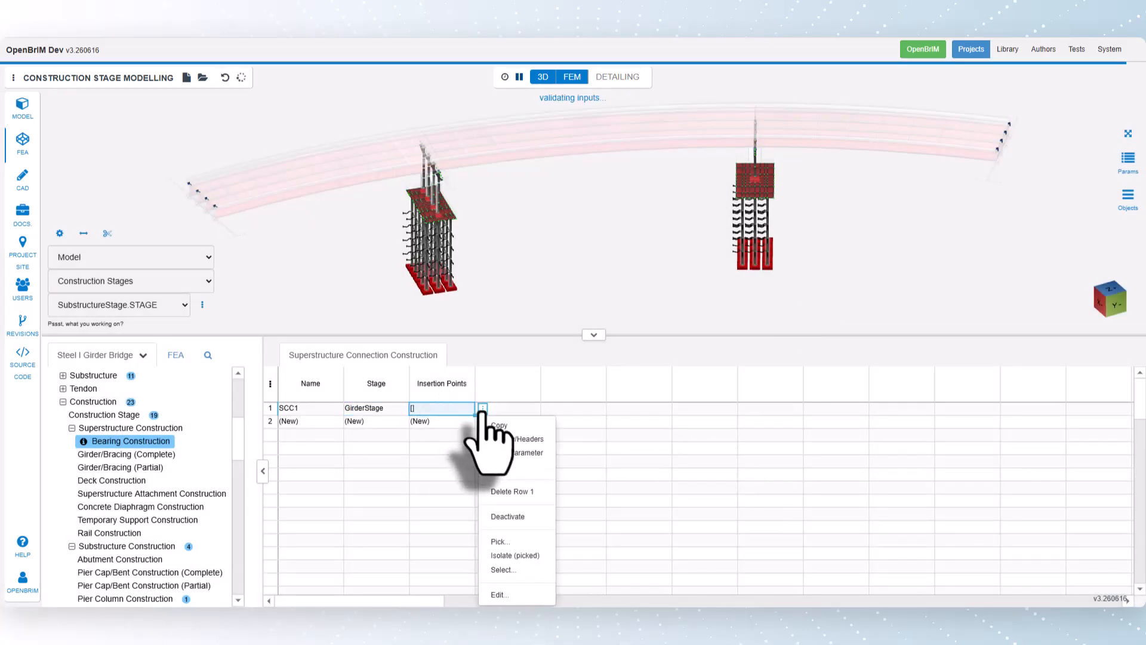
{"action": "left_click", "coordinate": [501, 542]}
{"action": "scroll", "coordinate": [213, 219], "scroll_direction": "up", "scroll_amount": 5}
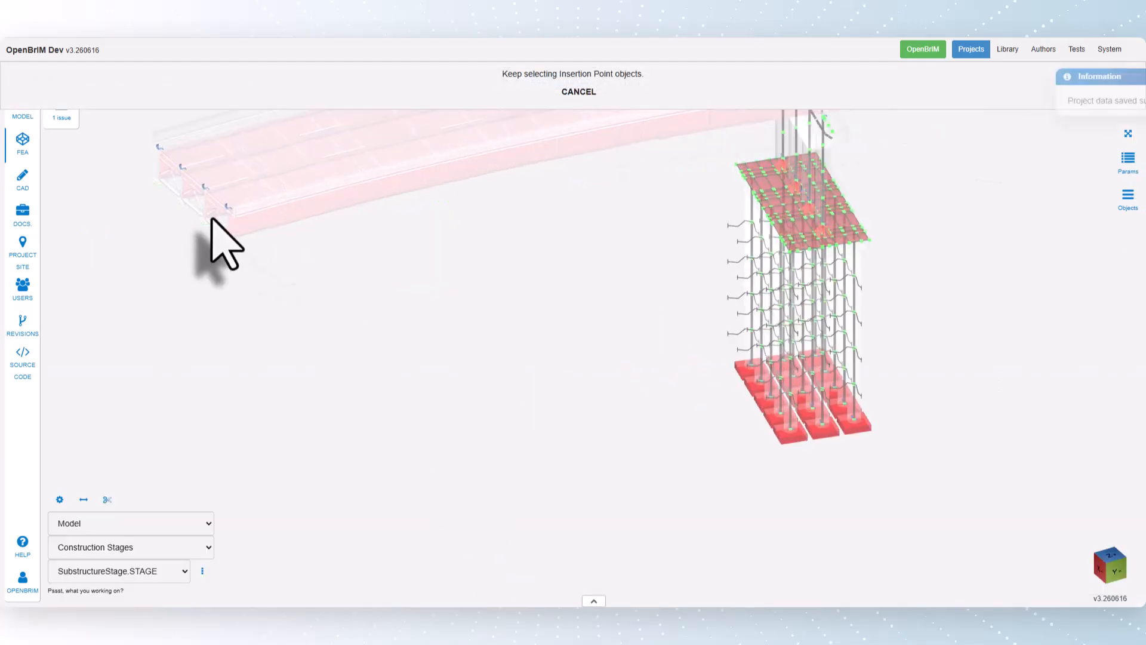
{"action": "left_click", "coordinate": [233, 250]}
{"action": "left_click", "coordinate": [198, 225]}
{"action": "left_click", "coordinate": [173, 200]}
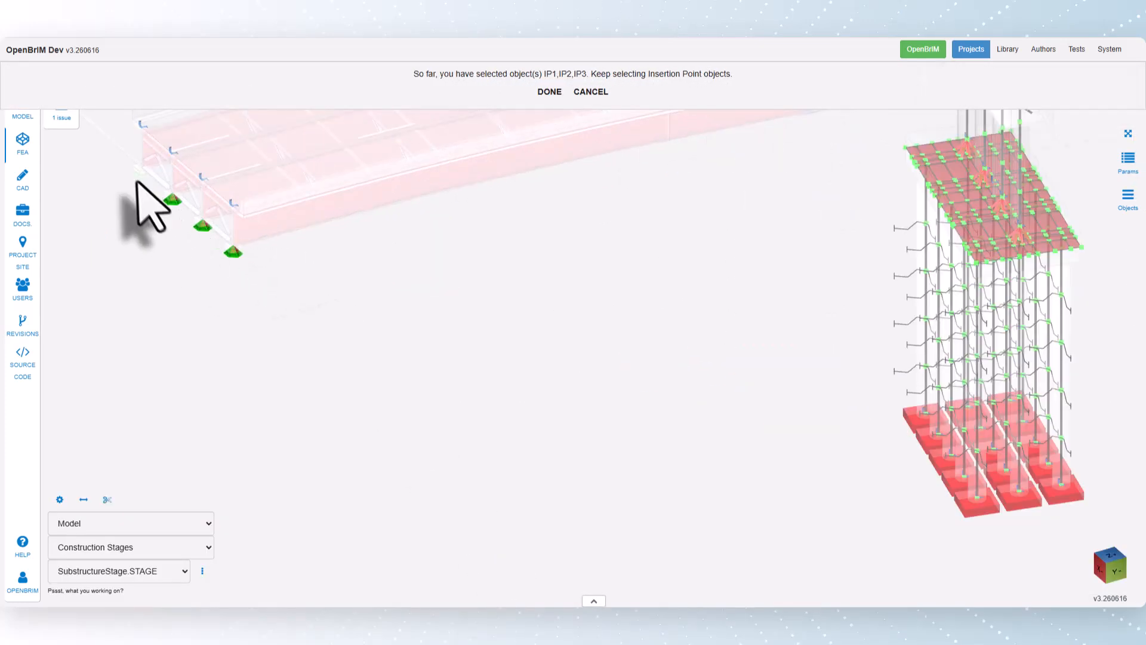
{"action": "left_click", "coordinate": [142, 175]}
- Add insertion points IP5 through IP8 on top of the first pier to the SCC1 selection
{"action": "scroll", "coordinate": [302, 358], "scroll_direction": "down", "scroll_amount": 5}
{"action": "scroll", "coordinate": [487, 281], "scroll_direction": "up", "scroll_amount": 5}
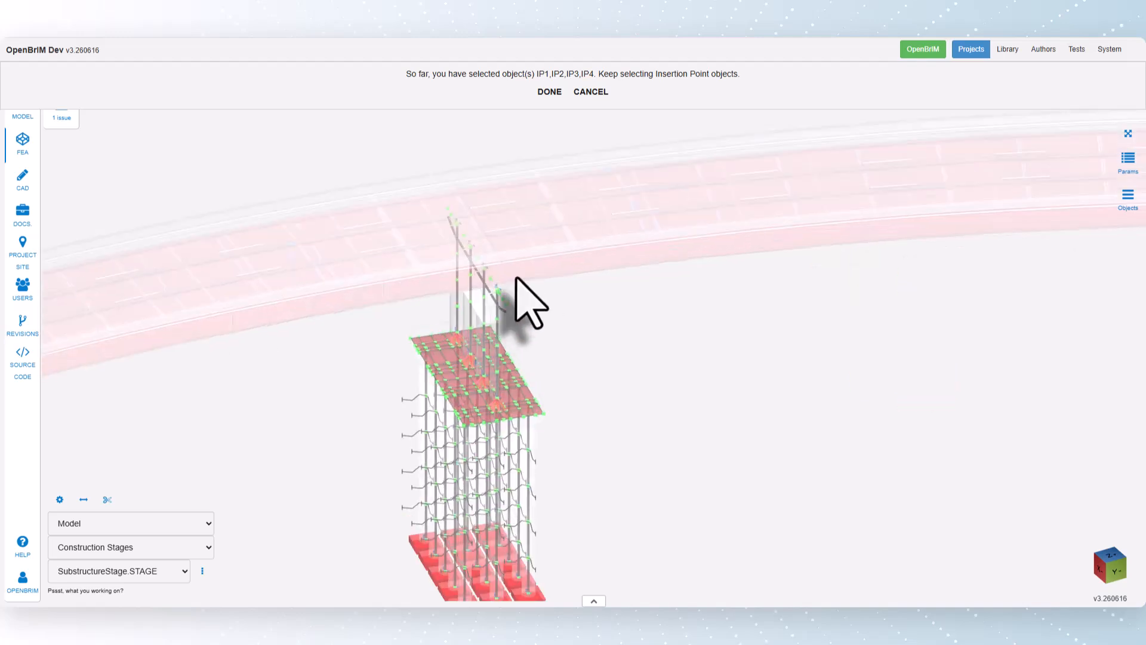
{"action": "left_click", "coordinate": [467, 265]}
{"action": "left_click", "coordinate": [452, 260]}
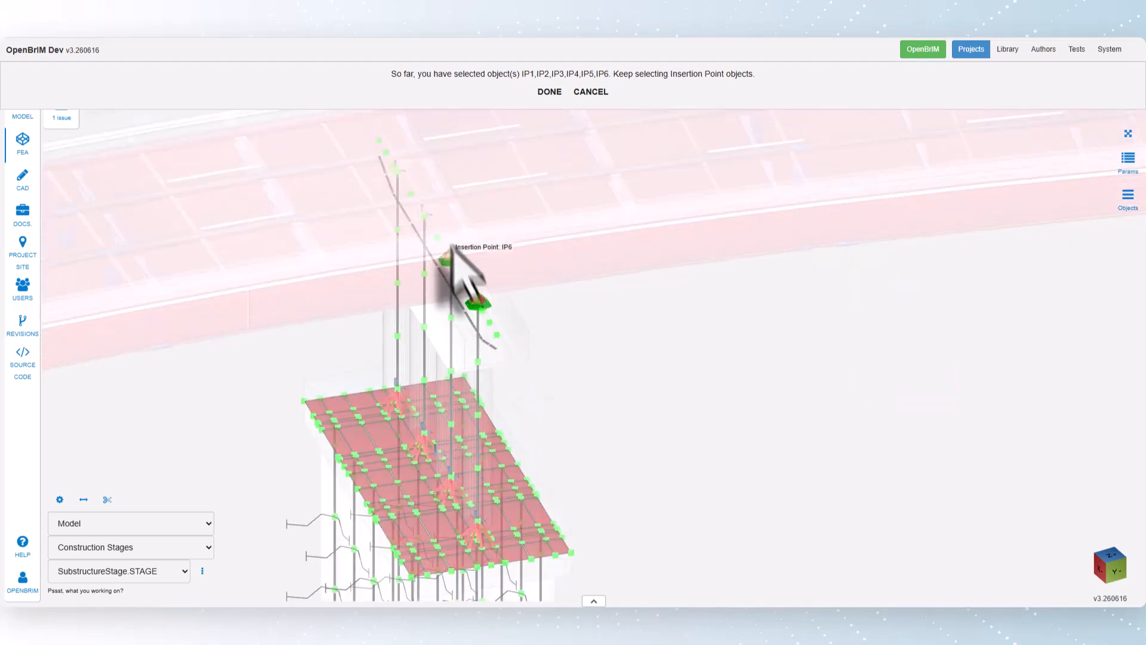
{"action": "left_click", "coordinate": [431, 217]}
{"action": "left_click", "coordinate": [395, 170]}
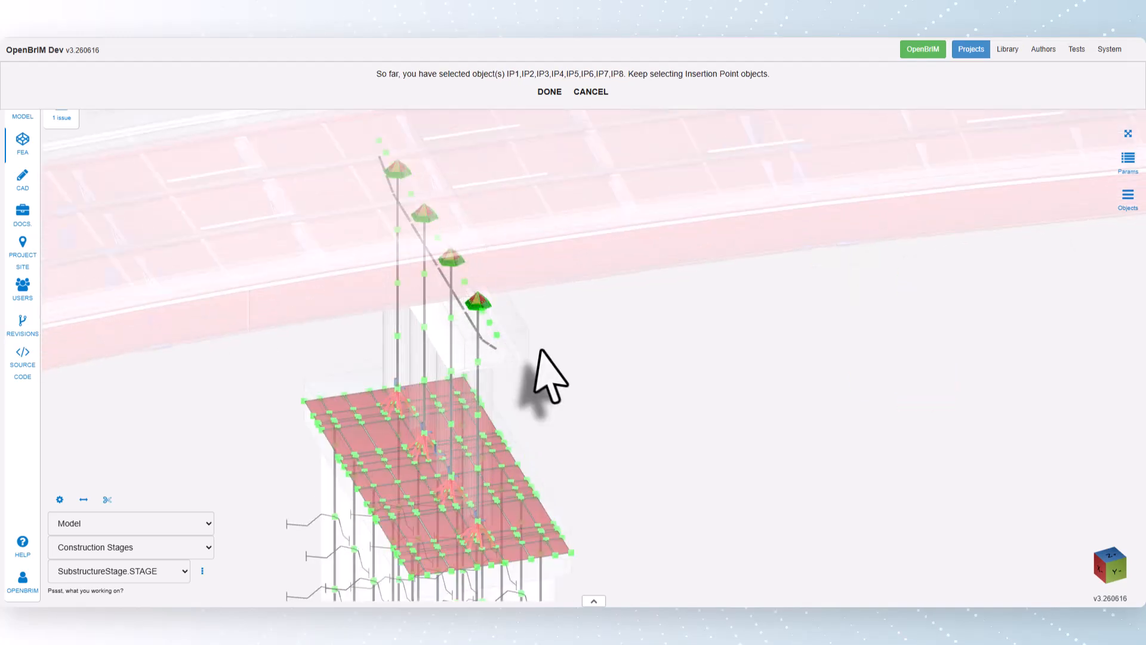
- Add insertion points IP9 through IP12 on top of the second pier to the SCC1 selection
{"action": "scroll", "coordinate": [537, 376], "scroll_direction": "down", "scroll_amount": 5}
{"action": "scroll", "coordinate": [832, 346], "scroll_direction": "up", "scroll_amount": 5}
{"action": "left_click", "coordinate": [679, 306]}
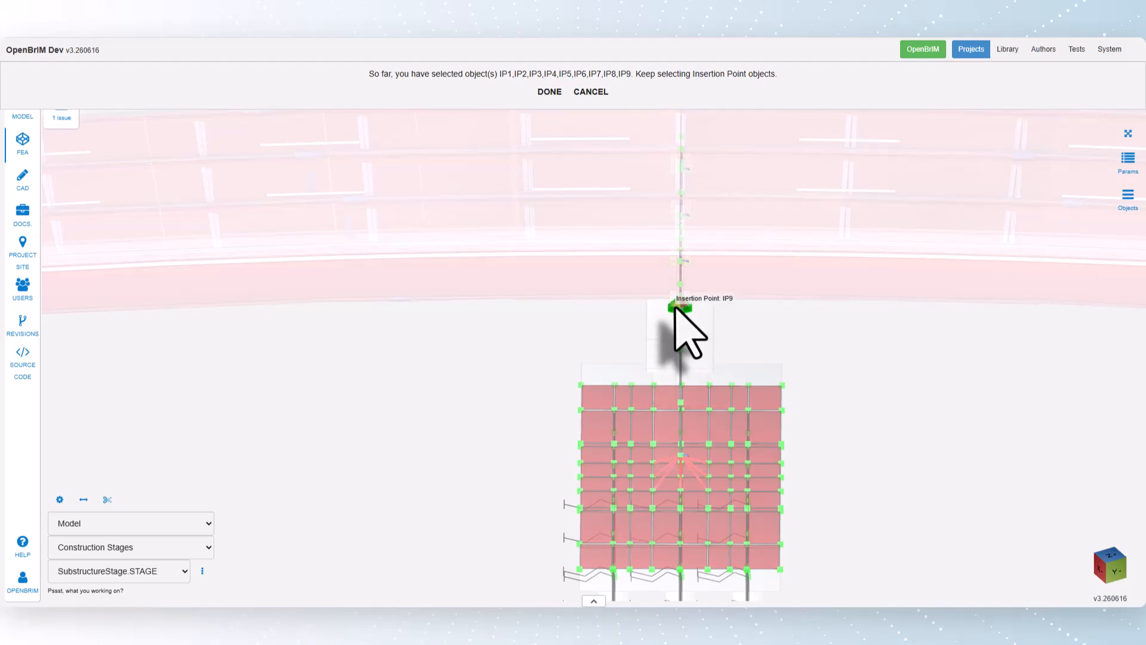
{"action": "left_click", "coordinate": [680, 261]}
{"action": "left_click", "coordinate": [682, 215]}
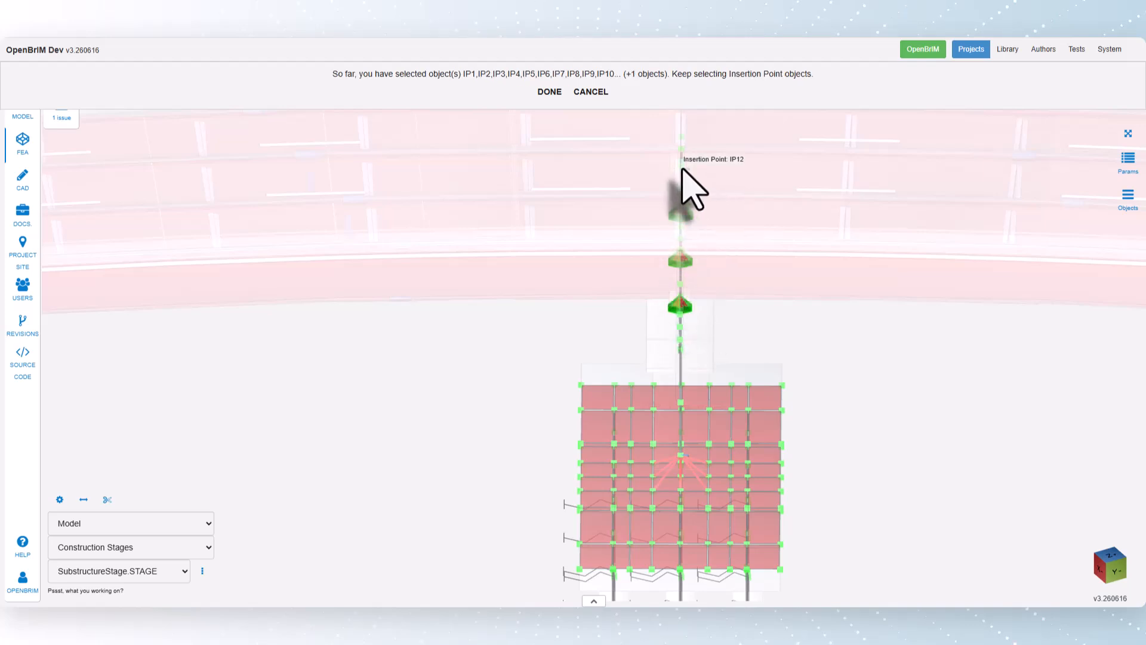
{"action": "left_click", "coordinate": [682, 168]}
- Add the four insertion points at the far end of the bridge, starting with IP13, and finish the SCC1 selection
{"action": "scroll", "coordinate": [695, 236], "scroll_direction": "down", "scroll_amount": 6}
{"action": "scroll", "coordinate": [833, 240], "scroll_direction": "up", "scroll_amount": 2}
{"action": "scroll", "coordinate": [833, 241], "scroll_direction": "up", "scroll_amount": 3}
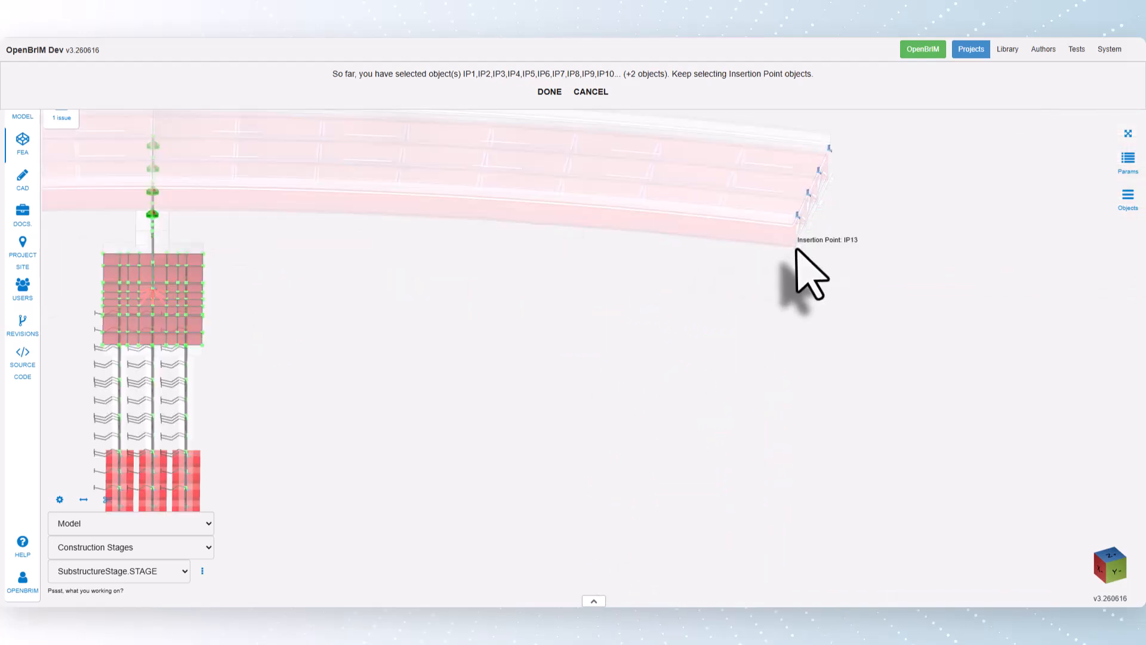
{"action": "left_click", "coordinate": [796, 250]}
{"action": "left_click", "coordinate": [807, 230]}
{"action": "left_click", "coordinate": [819, 208]}
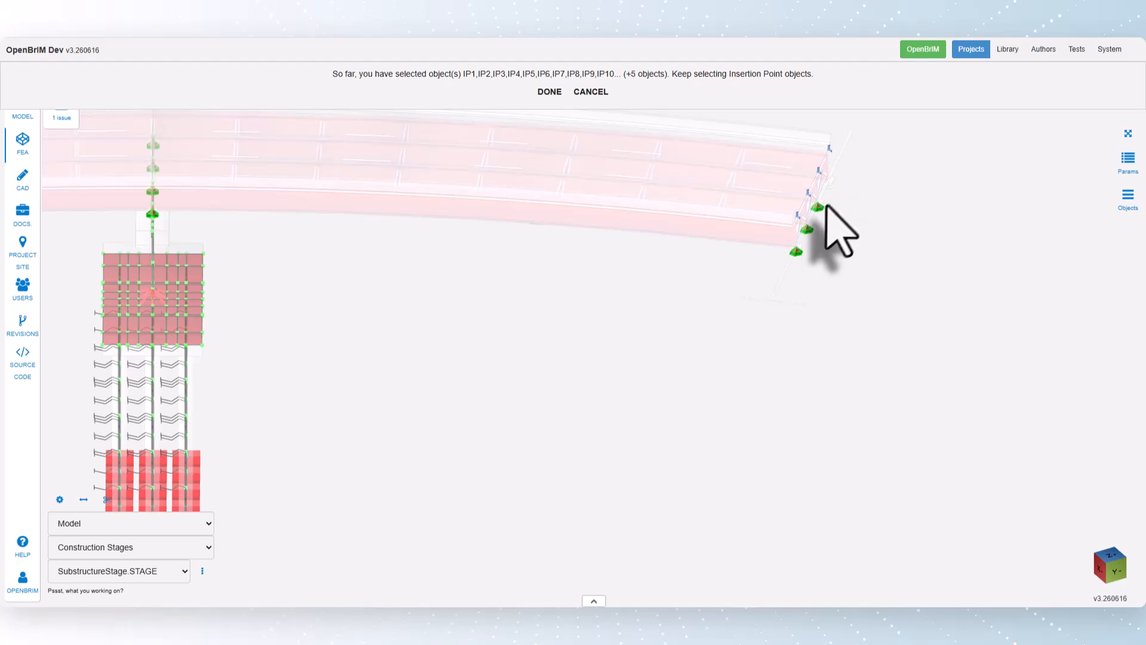
{"action": "left_click", "coordinate": [833, 187]}
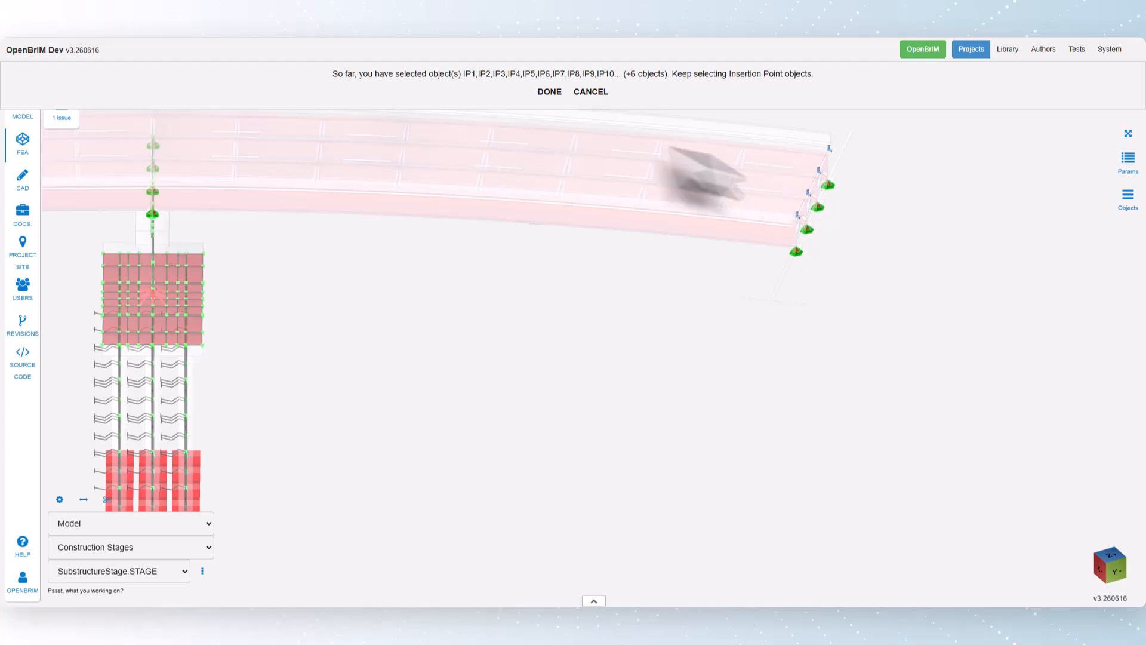
{"action": "left_click", "coordinate": [549, 93]}
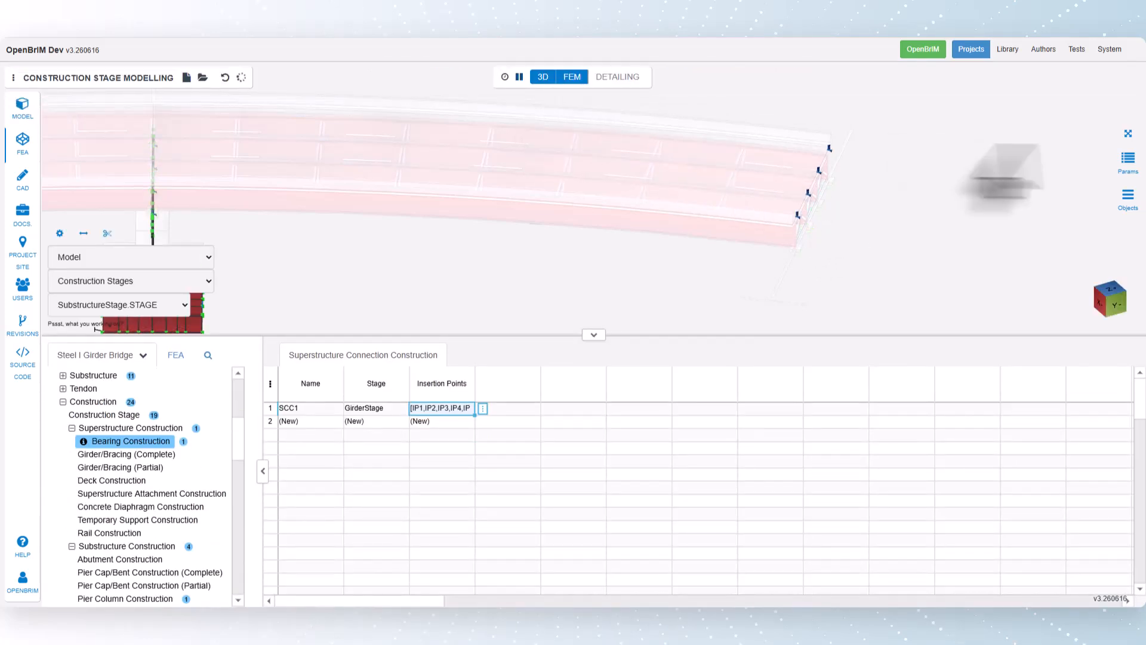
{"action": "left_click", "coordinate": [1128, 133]}
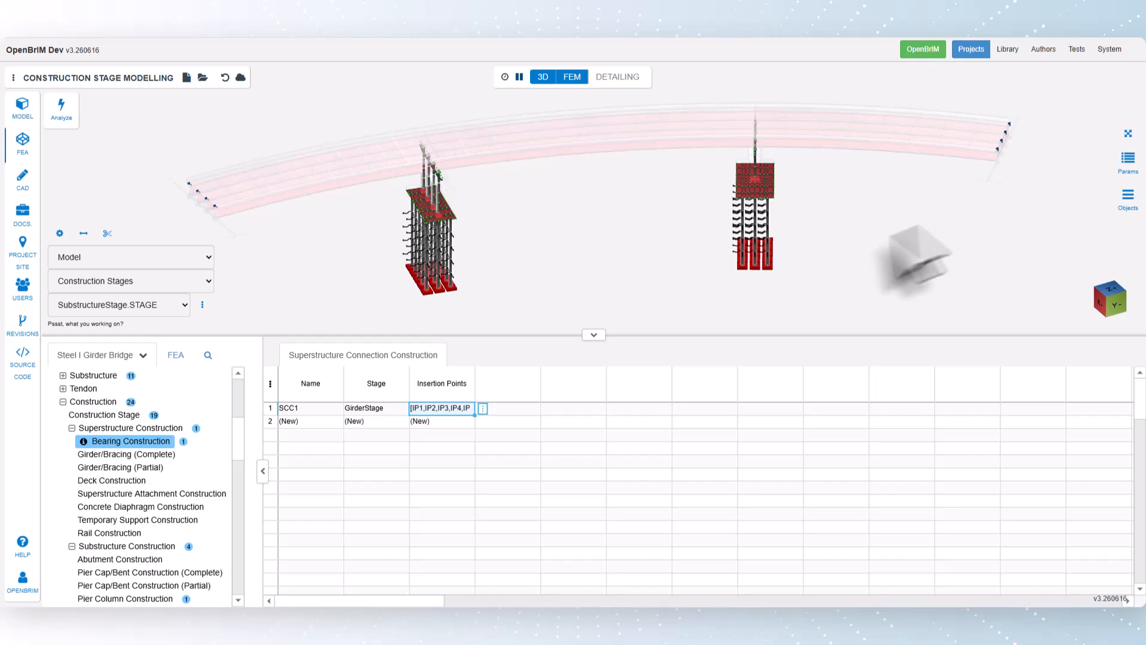
- Add a partial girder/bracing construction entry under Superstructure Construction with GirderStage as its stage
{"action": "left_click", "coordinate": [122, 468]}
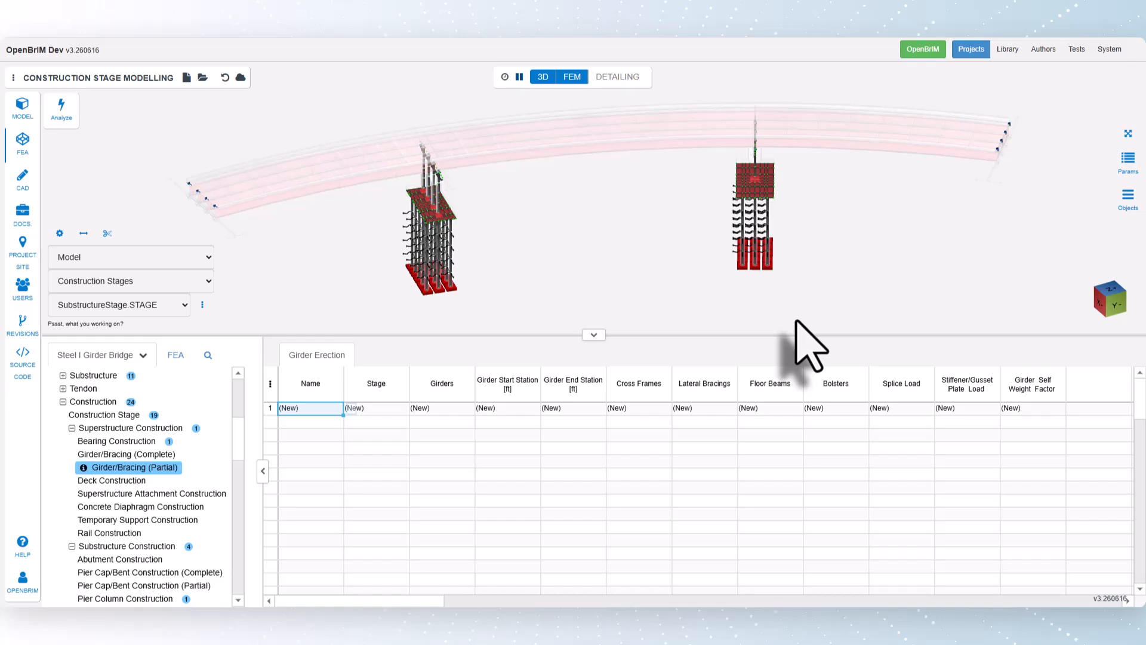
{"action": "left_click", "coordinate": [371, 408]}
{"action": "right_click", "coordinate": [414, 411]}
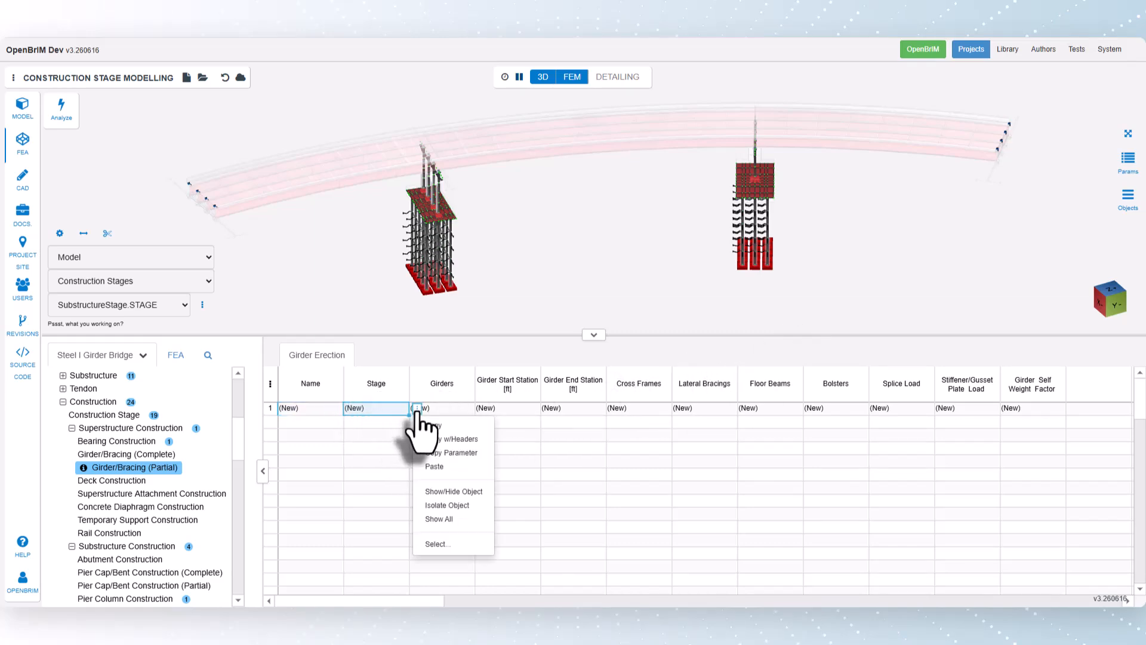
{"action": "left_click", "coordinate": [440, 543]}
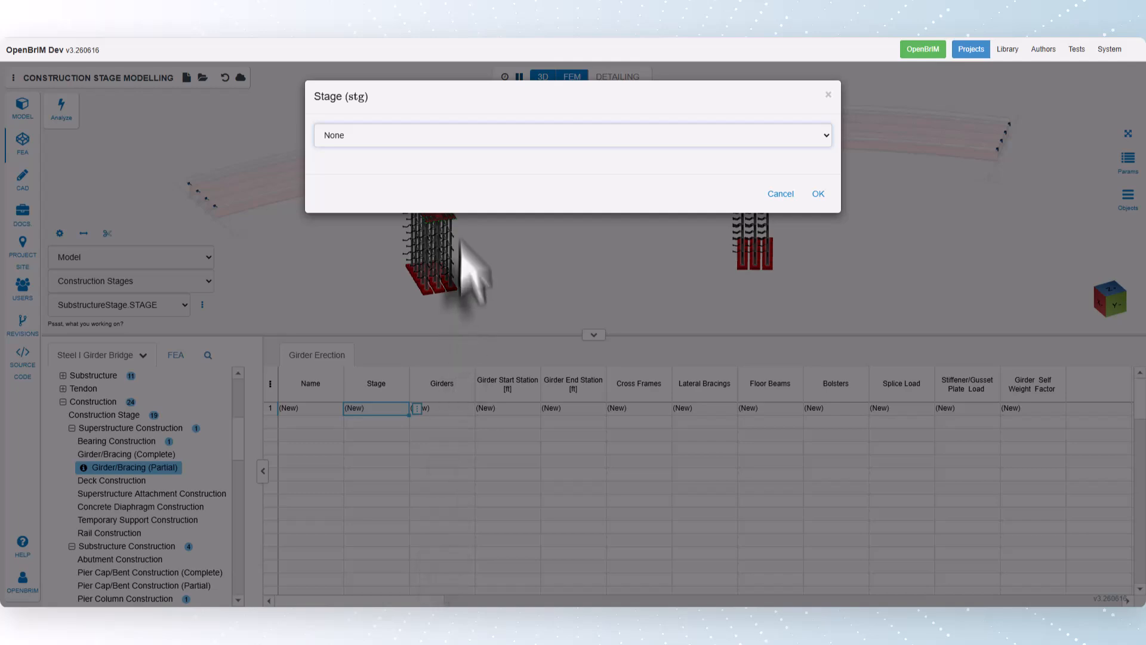
{"action": "left_click", "coordinate": [434, 142]}
{"action": "left_click", "coordinate": [418, 182]}
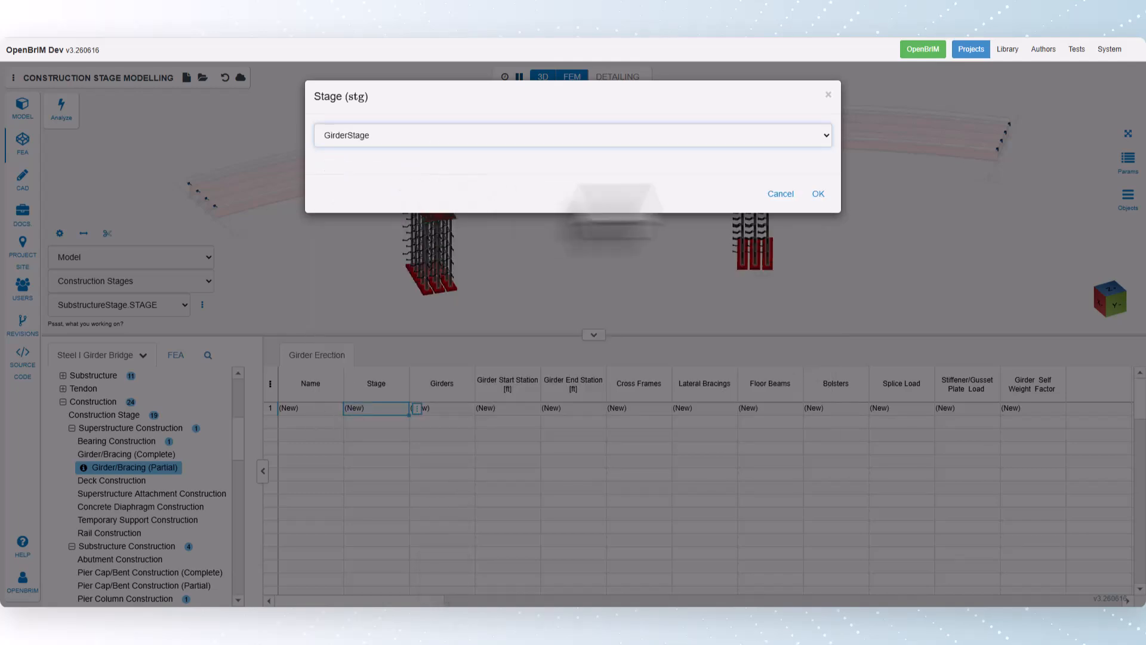
{"action": "left_click", "coordinate": [814, 194]}
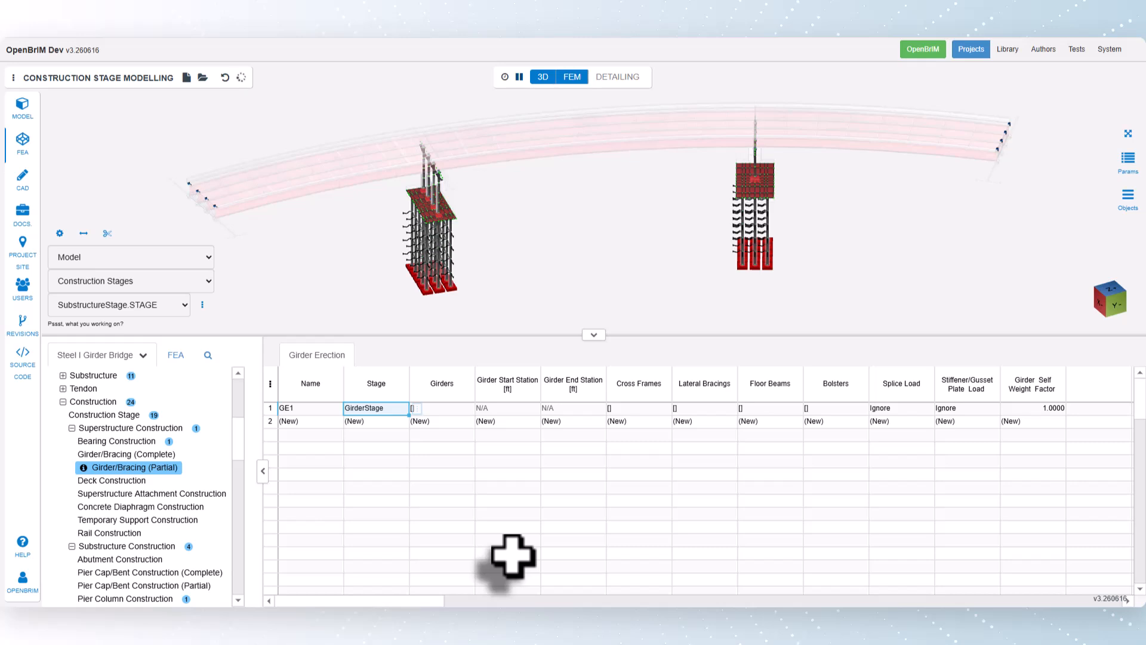
- Assign plate girders G1 and G2 to the GE1 girder erection entry by picking them in the 3D model
{"action": "left_click", "coordinate": [454, 408]}
{"action": "left_click", "coordinate": [483, 409]}
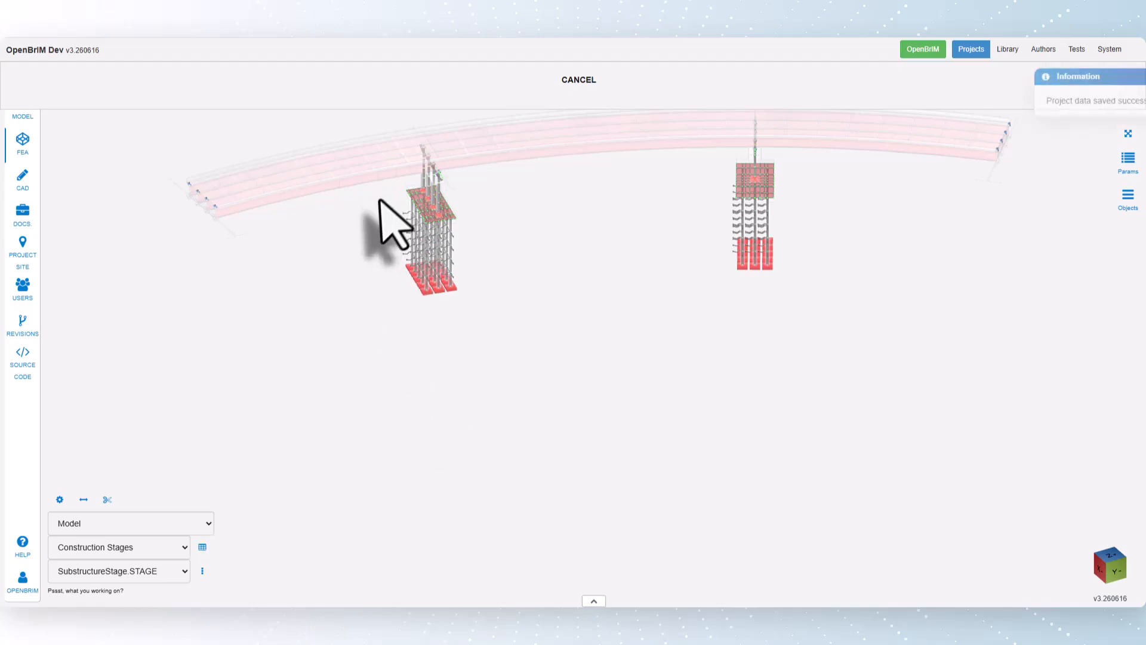
{"action": "scroll", "coordinate": [379, 171], "scroll_direction": "up", "scroll_amount": 5}
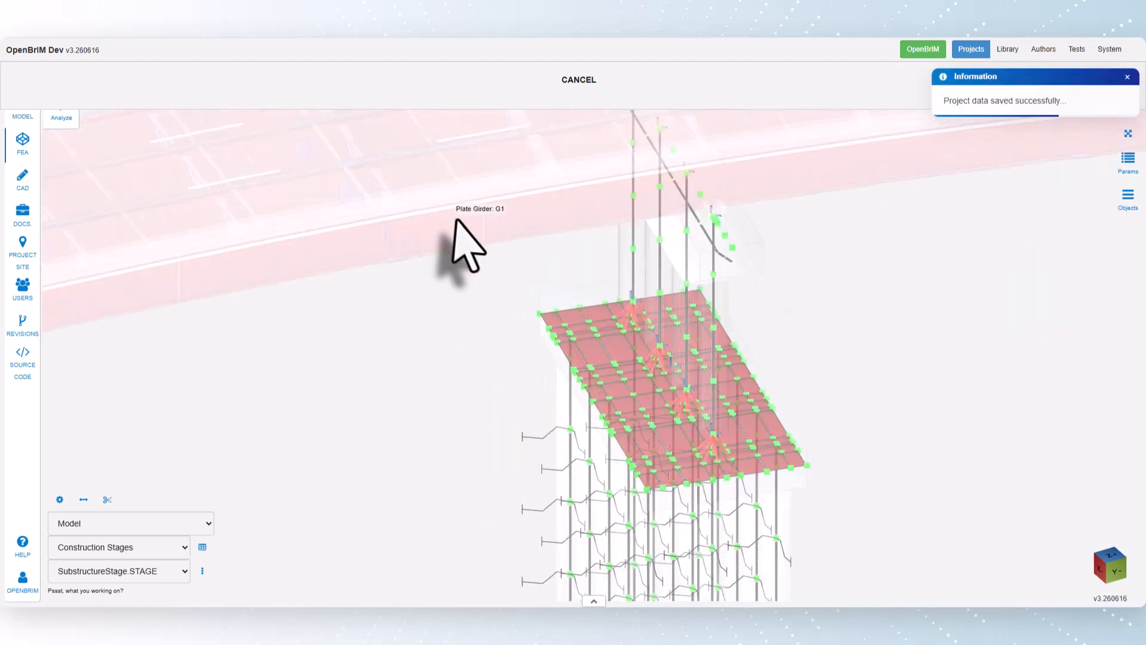
{"action": "left_click", "coordinate": [459, 223]}
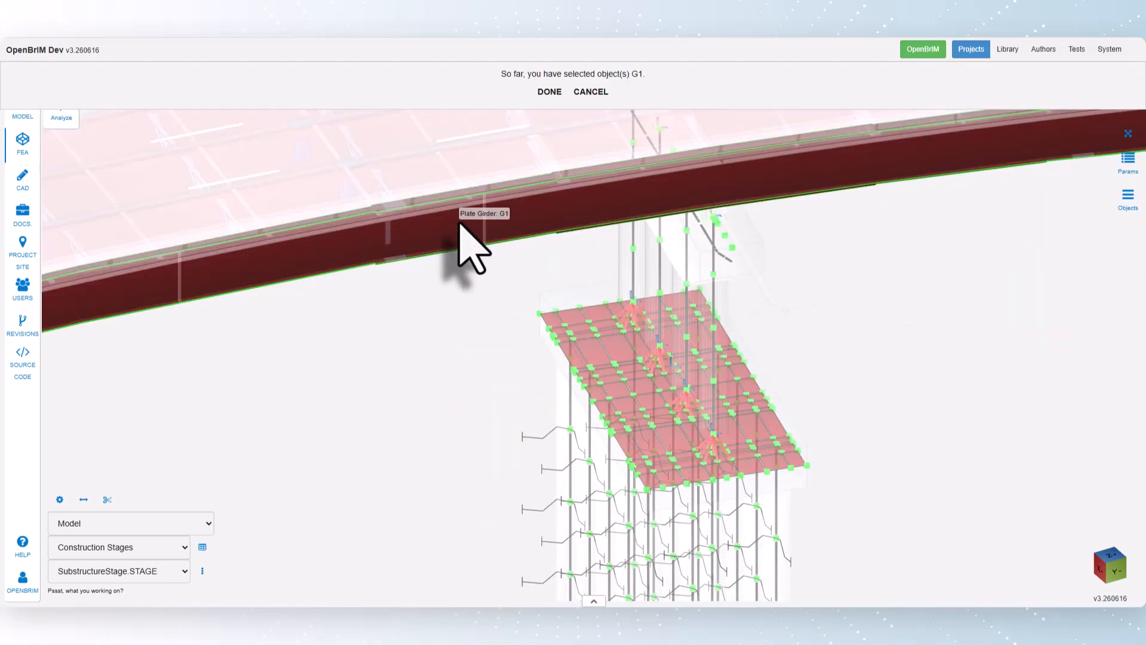
{"action": "left_click", "coordinate": [451, 163]}
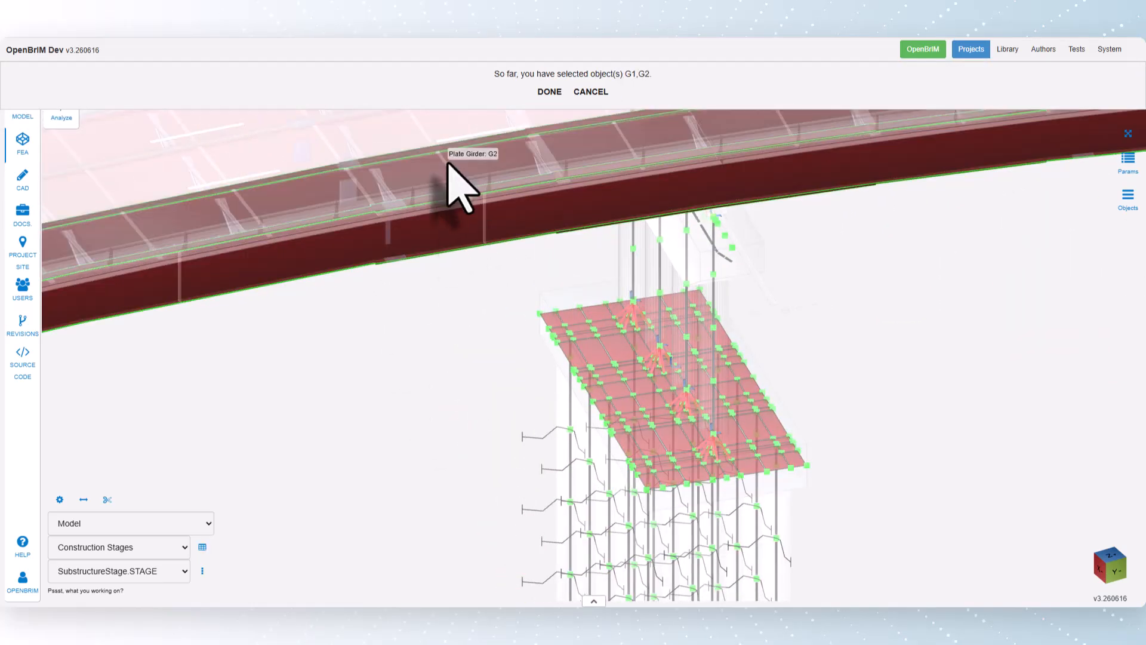
{"action": "left_click", "coordinate": [548, 93]}
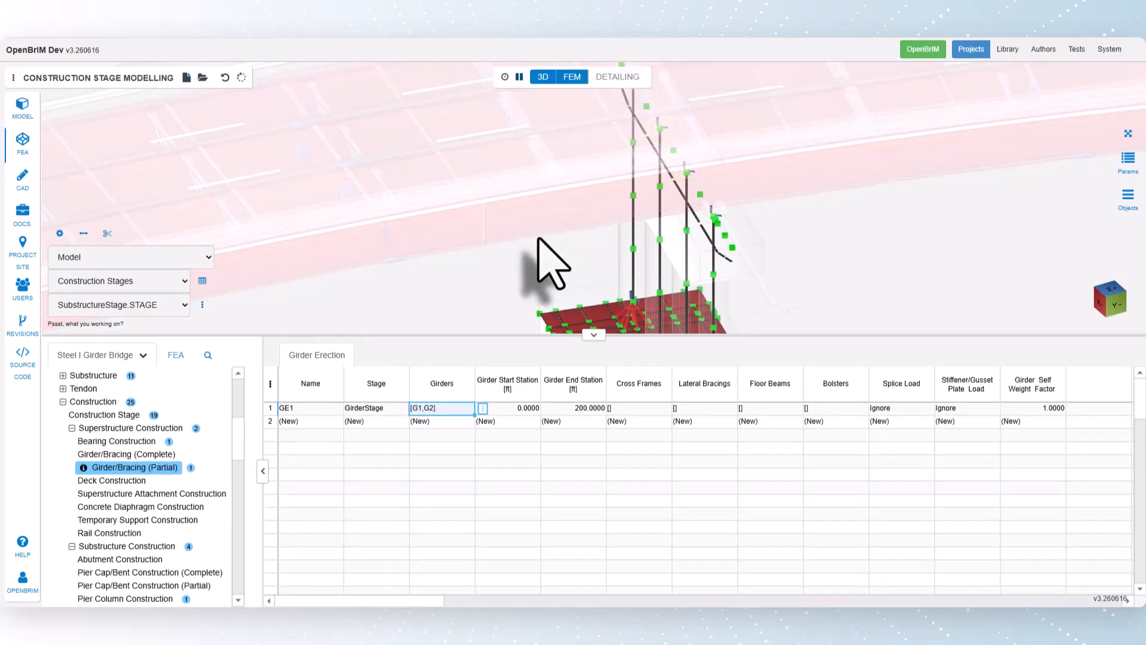
- Set the girder start station of the GE1 entry to 100 ft
{"action": "left_click", "coordinate": [524, 409]}
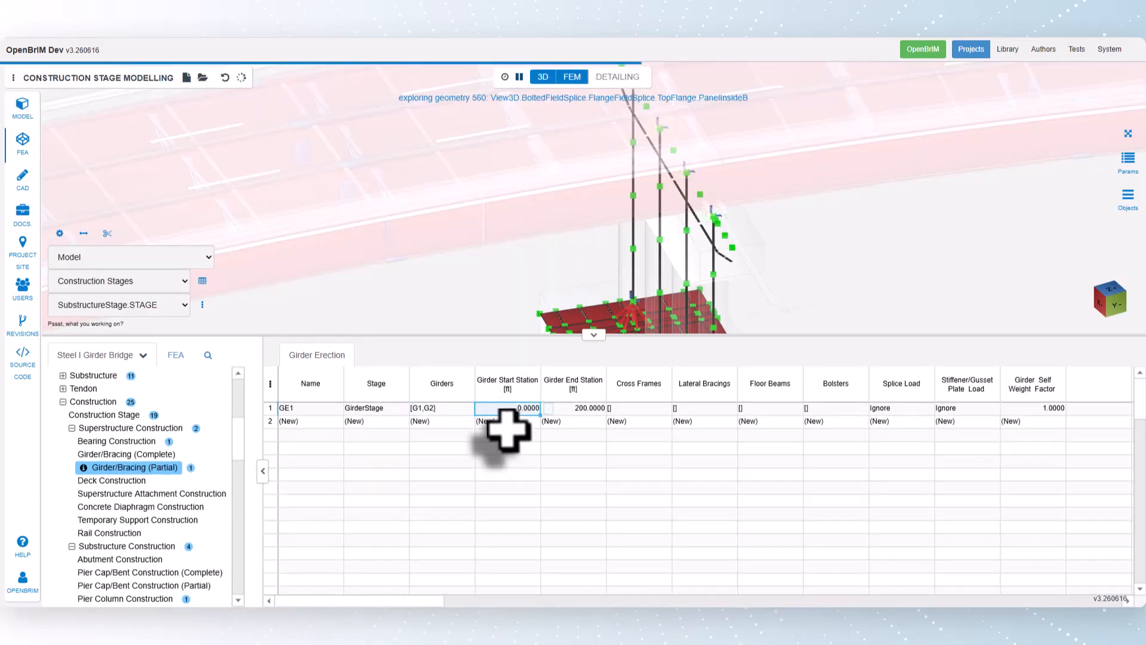
{"action": "type", "text": "100"}
{"action": "key", "text": "Return"}
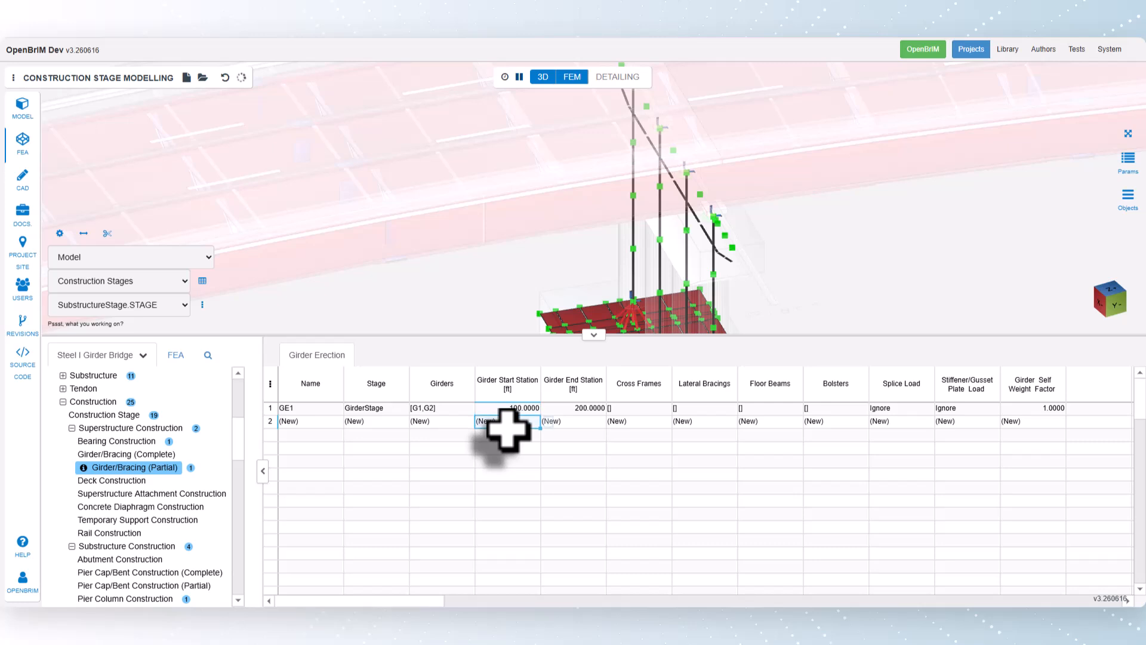
{"action": "left_click", "coordinate": [591, 410]}
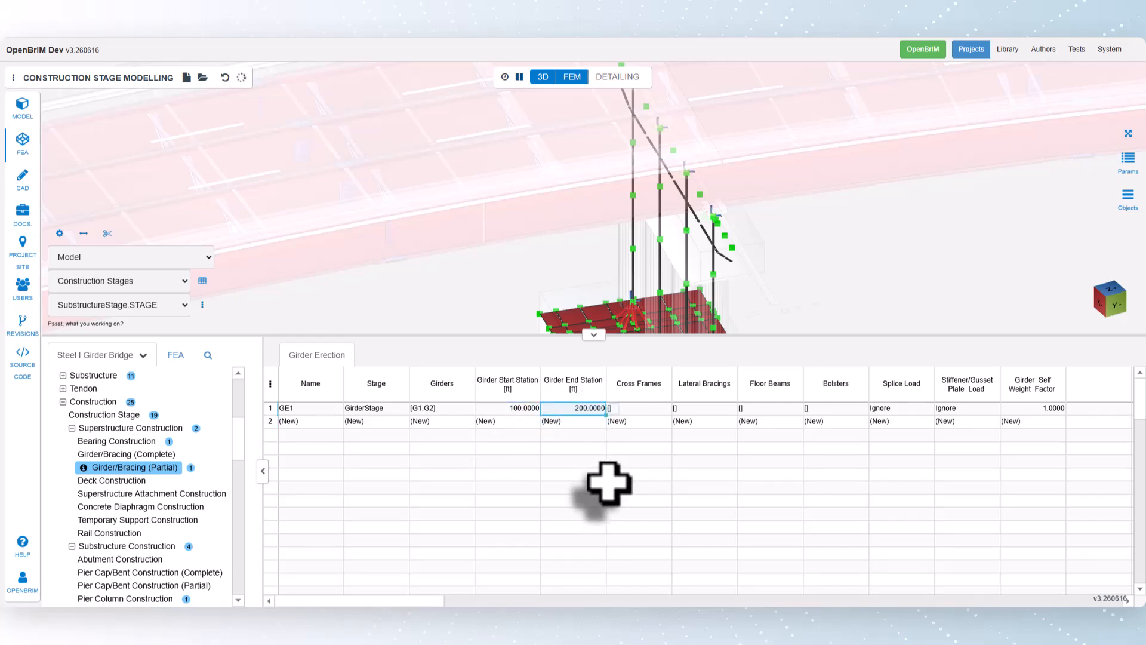
- Assign cross frames CFX5 and CFX6 to the GE1 entry by picking them between the two girders in the model
{"action": "left_click", "coordinate": [650, 409]}
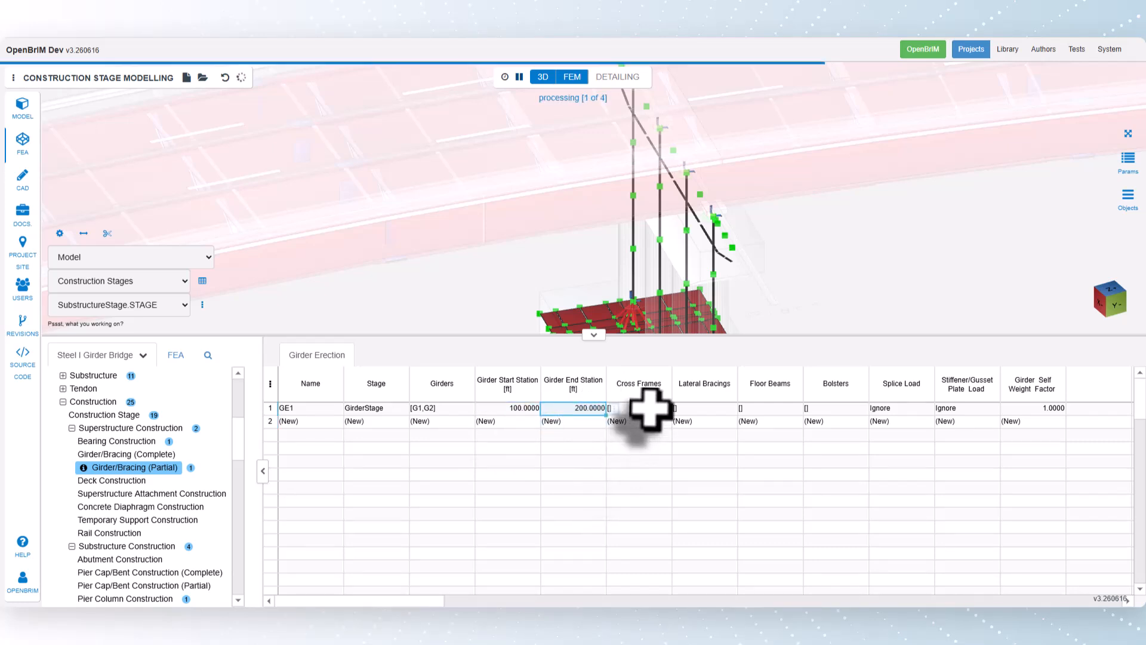
{"action": "left_click", "coordinate": [679, 409]}
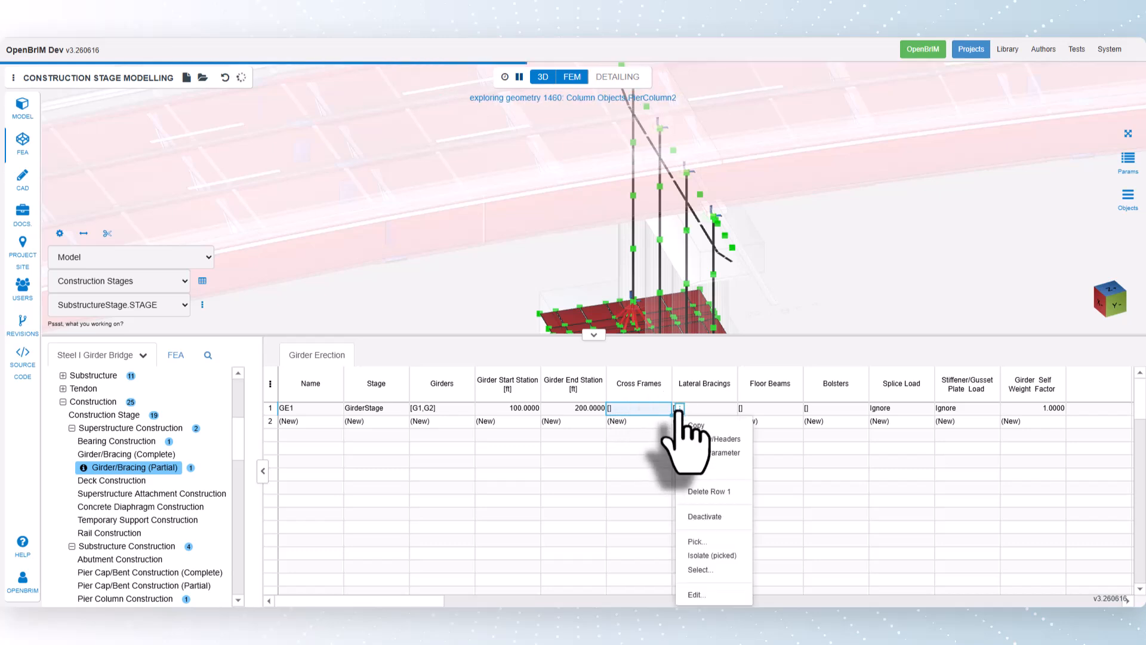
{"action": "left_click", "coordinate": [699, 542]}
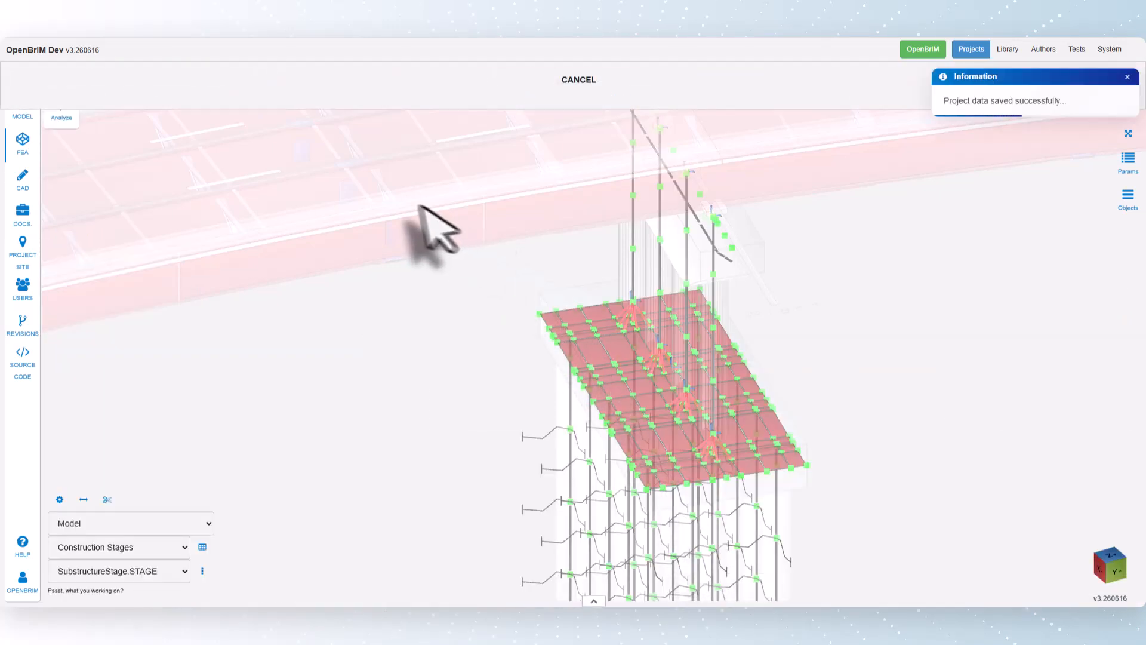
{"action": "left_click", "coordinate": [382, 179]}
{"action": "left_click", "coordinate": [532, 150]}
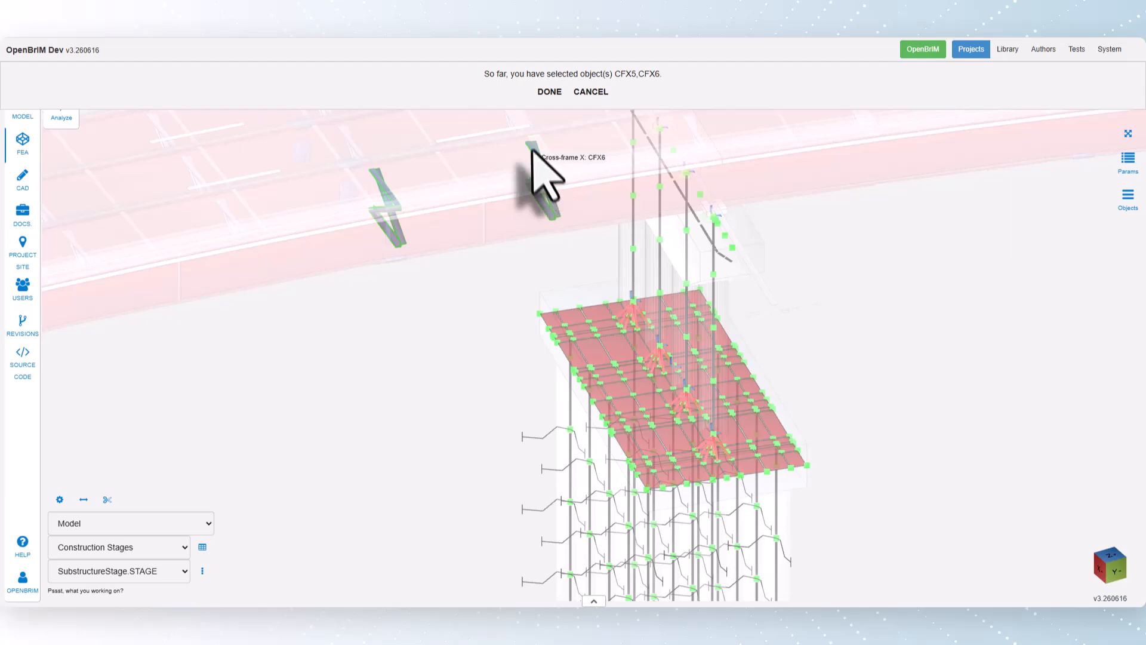
{"action": "left_click", "coordinate": [547, 92]}
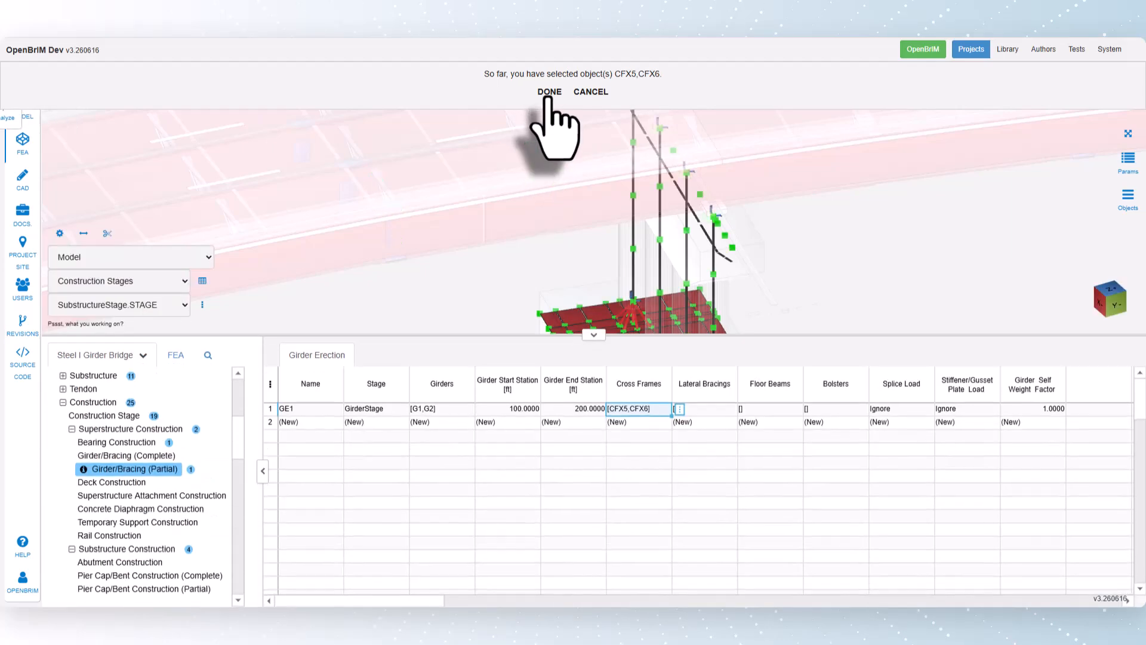
- Display GirderStage in the 3D model and examine the partially erected girders and cross frames near the first pier
{"action": "left_click", "coordinate": [1126, 136]}
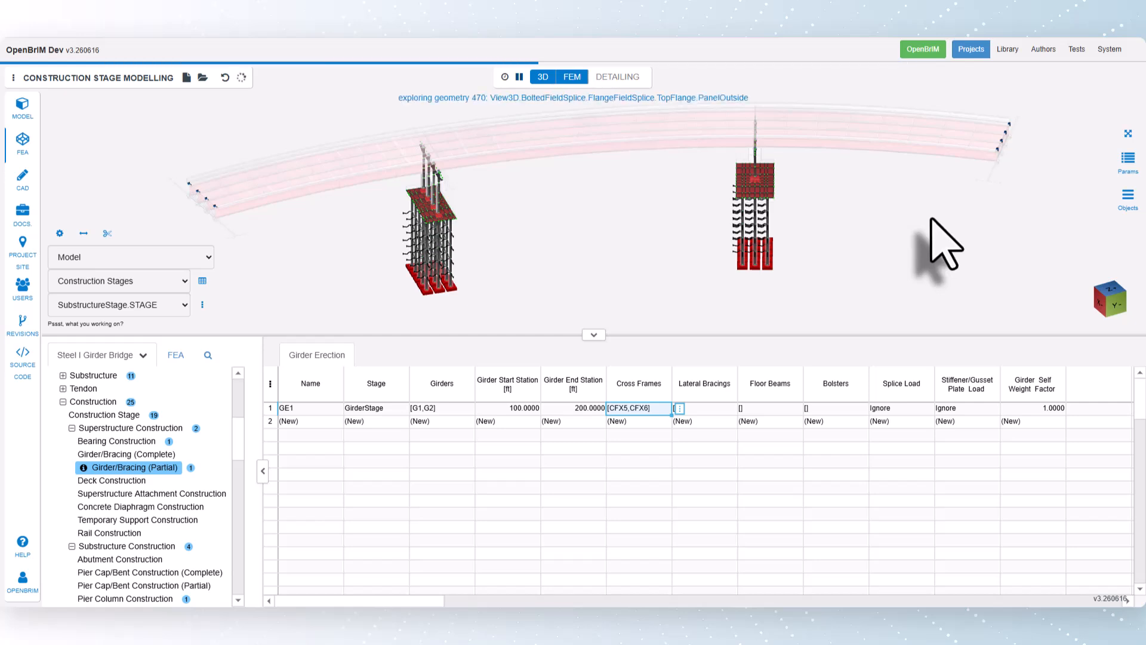
{"action": "left_click", "coordinate": [152, 307]}
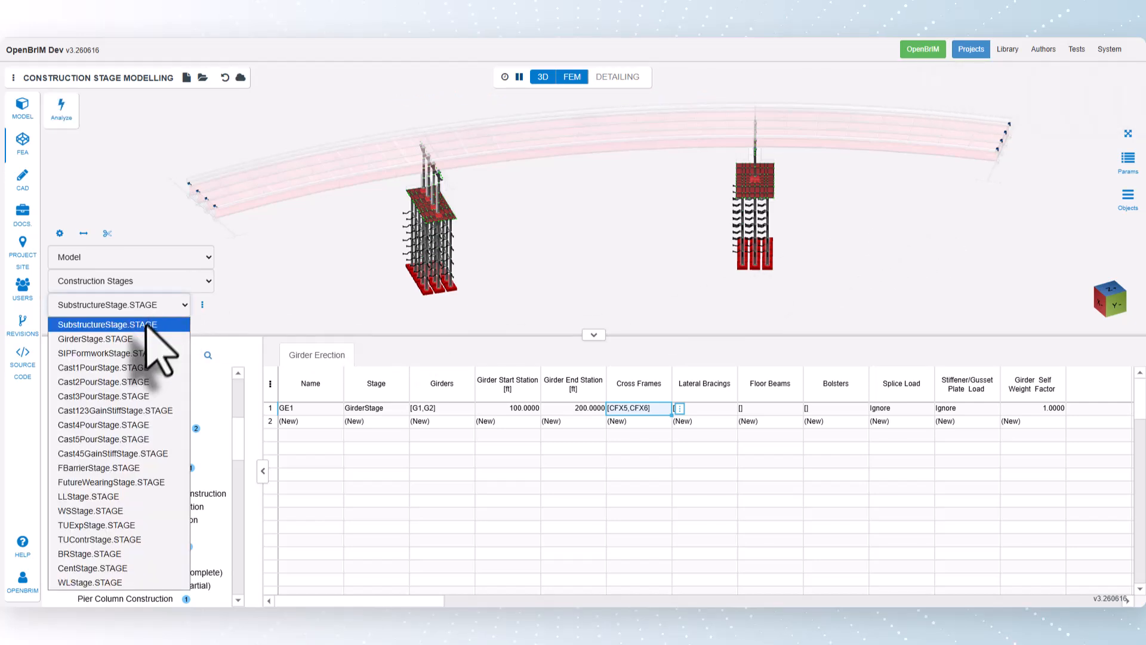
{"action": "left_click", "coordinate": [151, 338]}
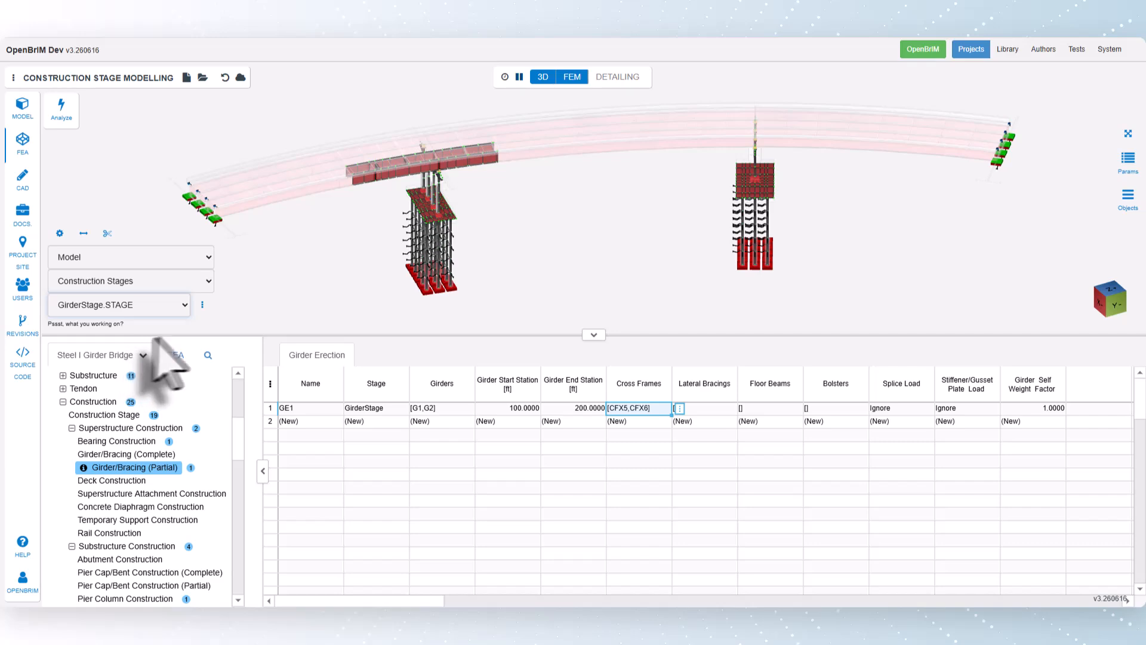
{"action": "scroll", "coordinate": [388, 192], "scroll_direction": "up", "scroll_amount": 10}
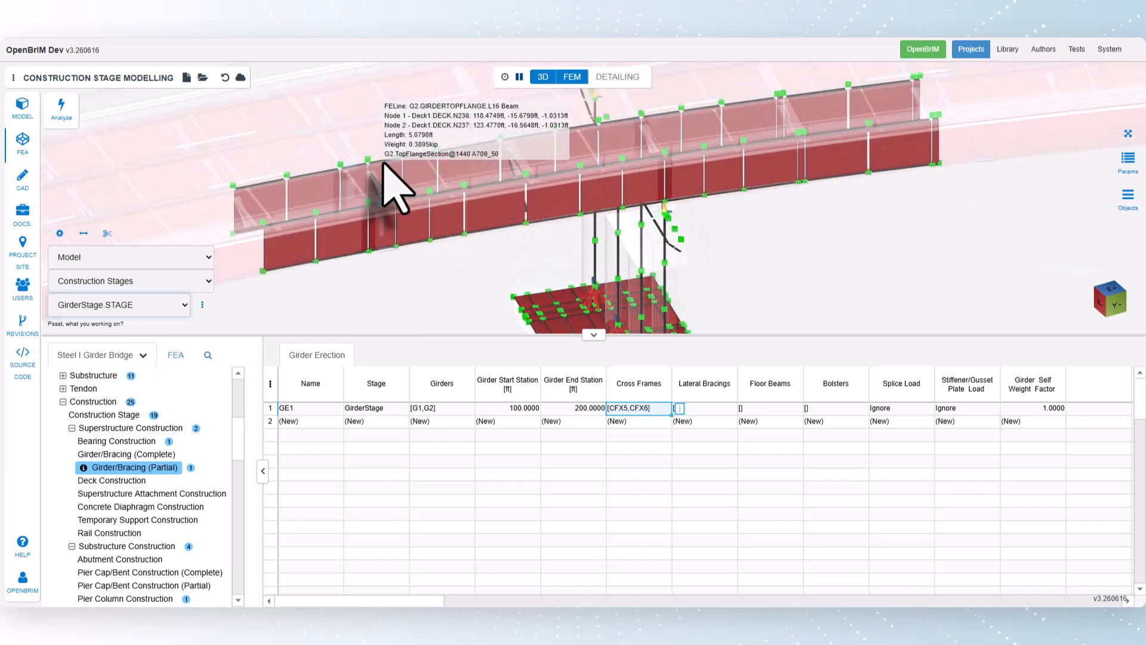
{"action": "scroll", "coordinate": [383, 163], "scroll_direction": "up", "scroll_amount": 2}
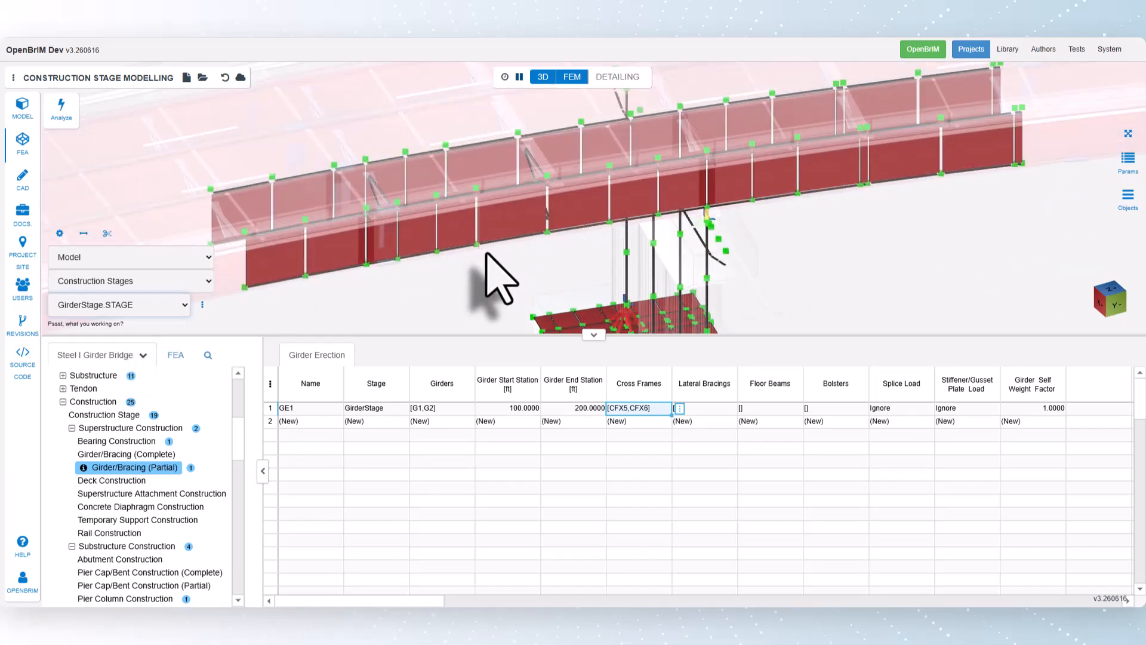
{"action": "scroll", "coordinate": [487, 253], "scroll_direction": "down", "scroll_amount": 8}
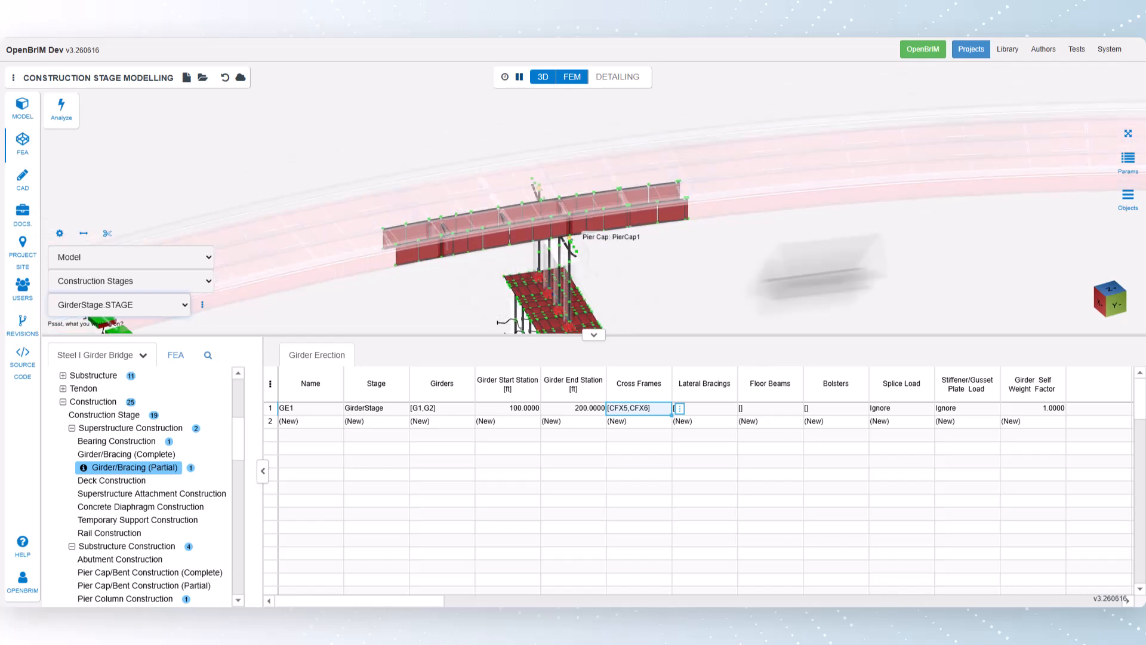
{"action": "left_click", "coordinate": [1128, 133]}
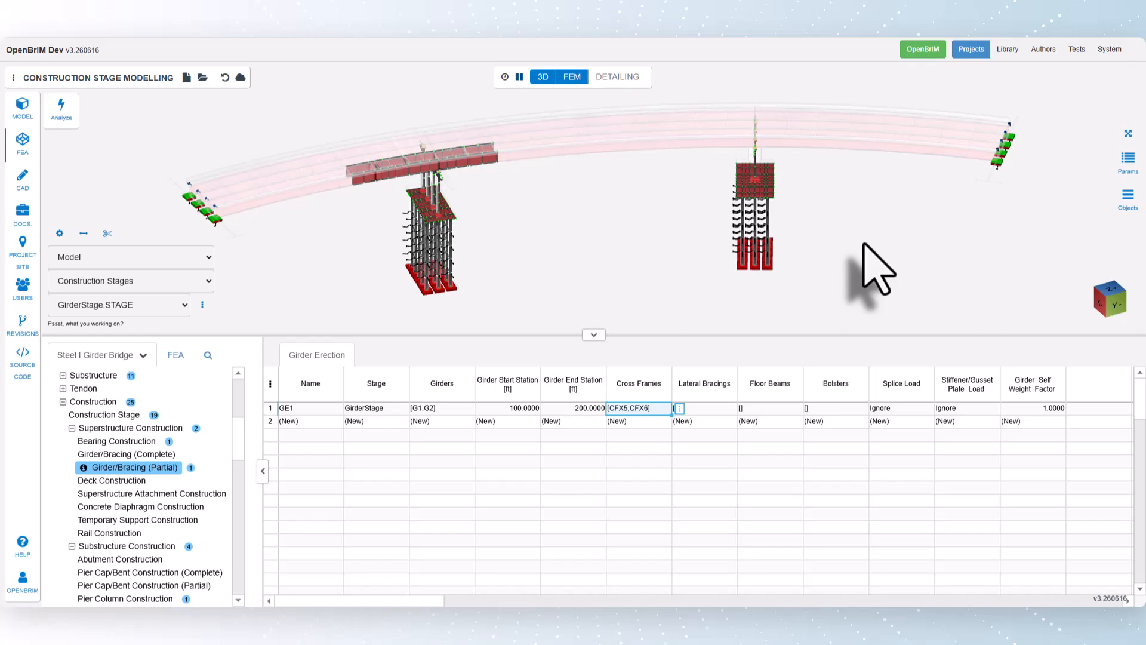
- Delete the GE1 entry from the partial girder/bracing construction table
{"action": "left_click", "coordinate": [322, 408]}
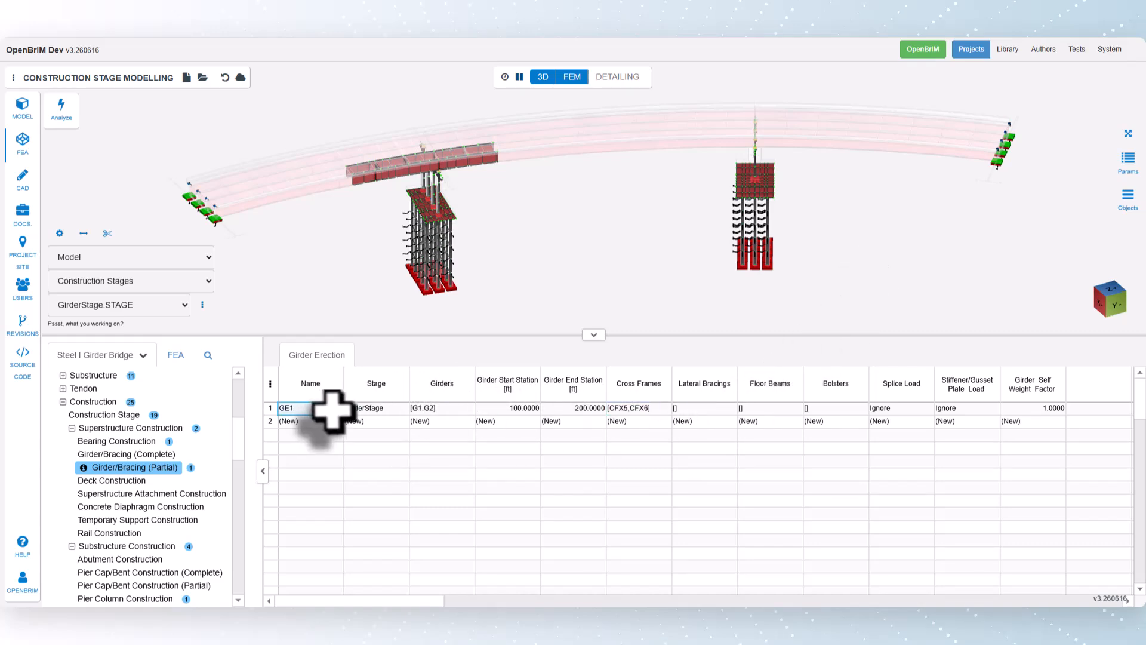
{"action": "right_click", "coordinate": [352, 409]}
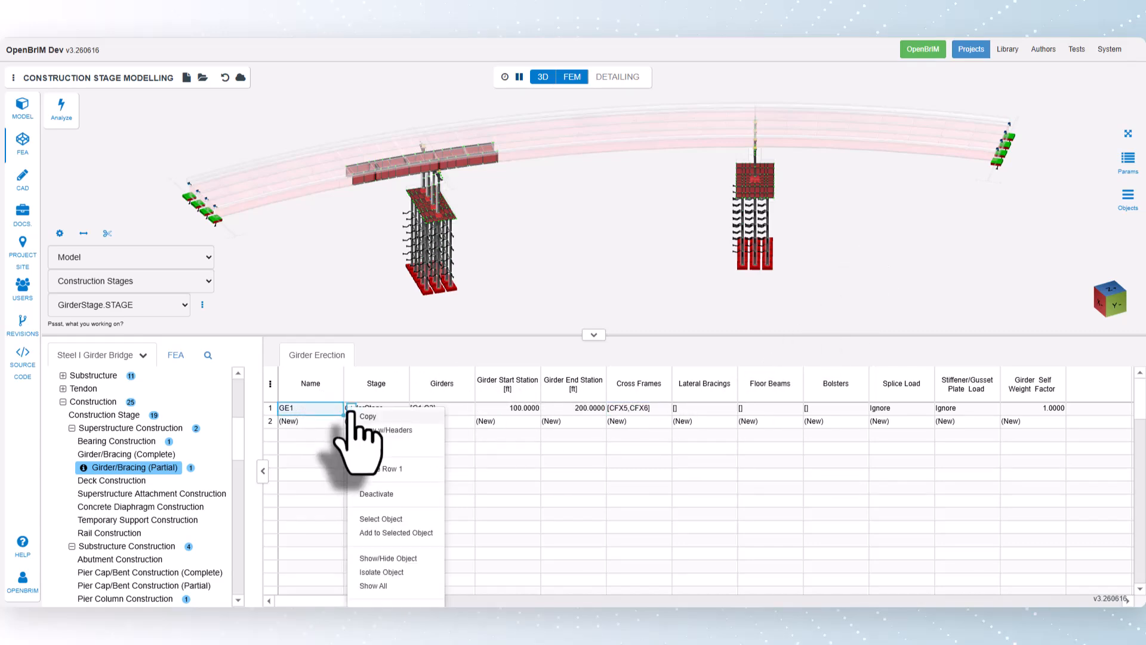
{"action": "left_click", "coordinate": [365, 468]}
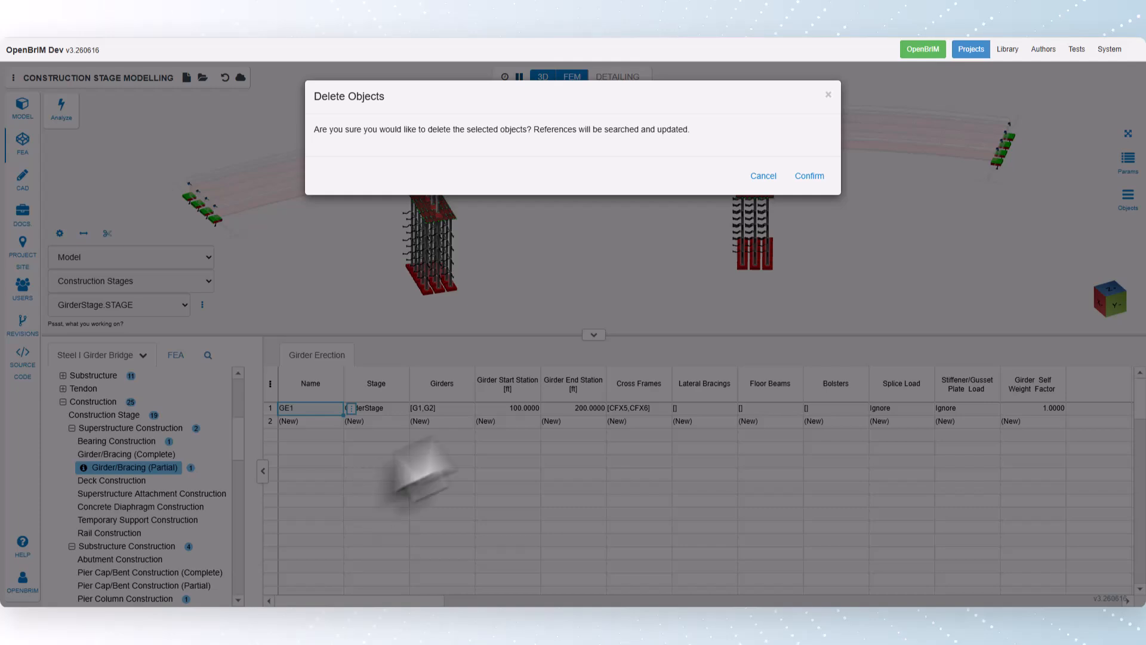
{"action": "left_click", "coordinate": [809, 177]}
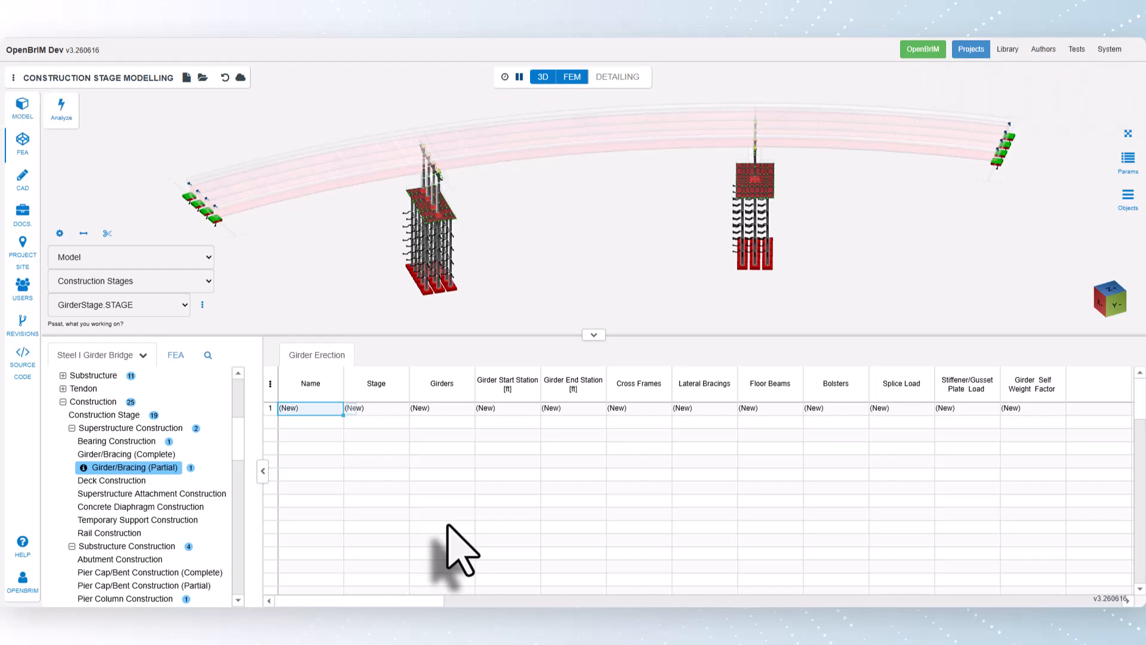
- Add a complete girder/bracing construction entry under Superstructure Construction with GirderStage as its stage
{"action": "left_click", "coordinate": [141, 455]}
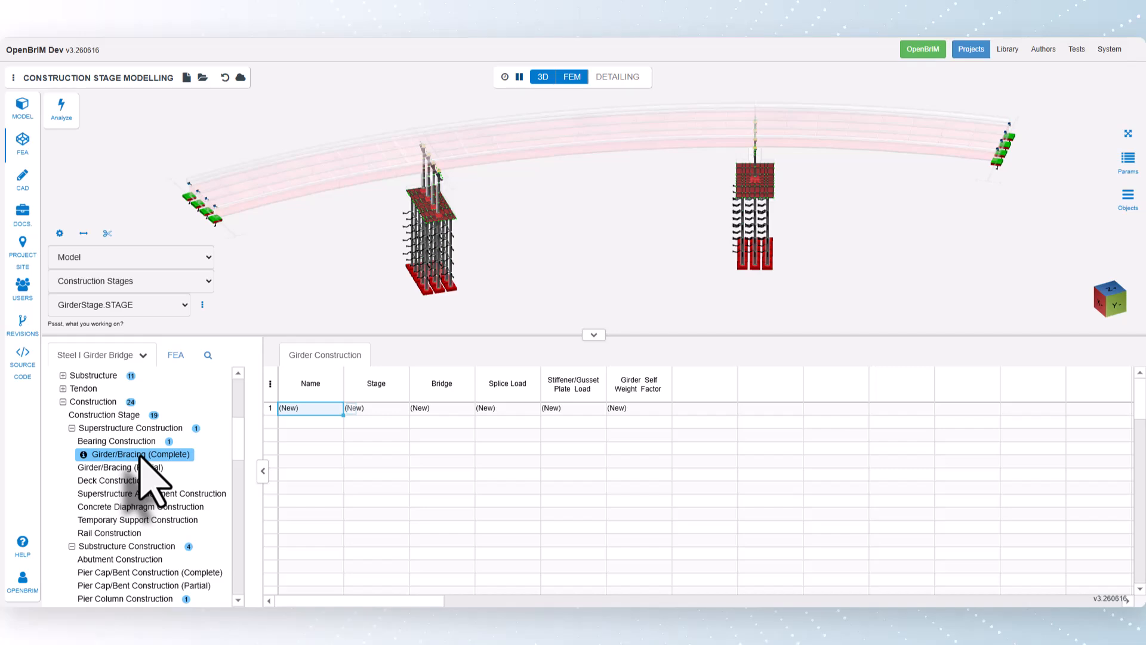
{"action": "left_click", "coordinate": [377, 408]}
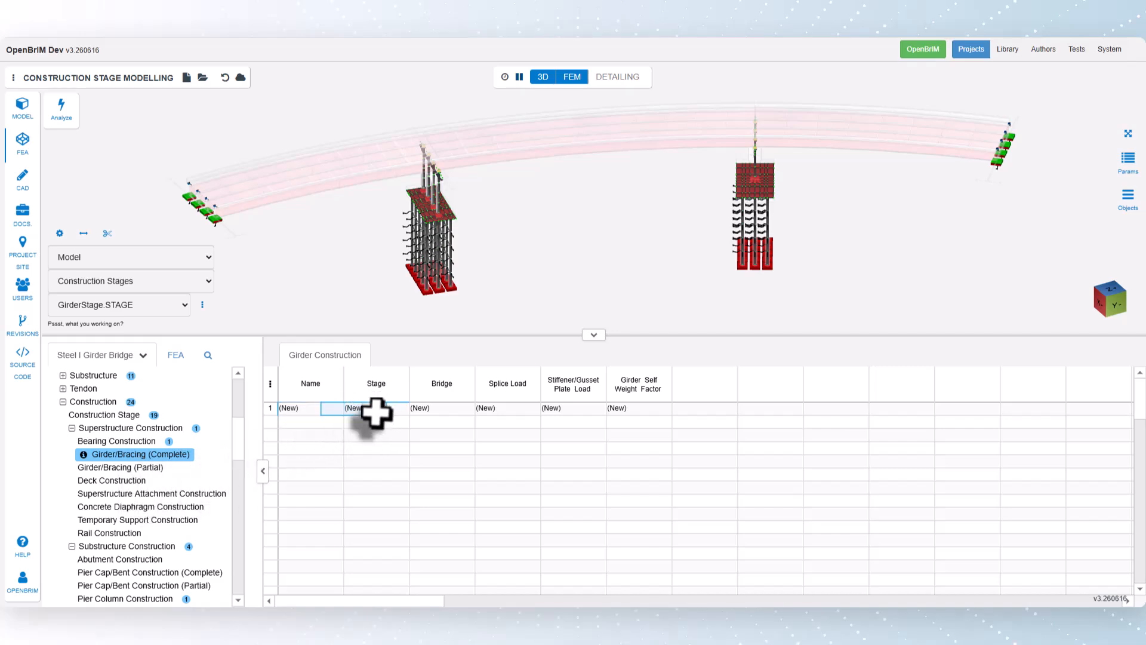
{"action": "left_click", "coordinate": [415, 409]}
{"action": "left_click", "coordinate": [435, 539]}
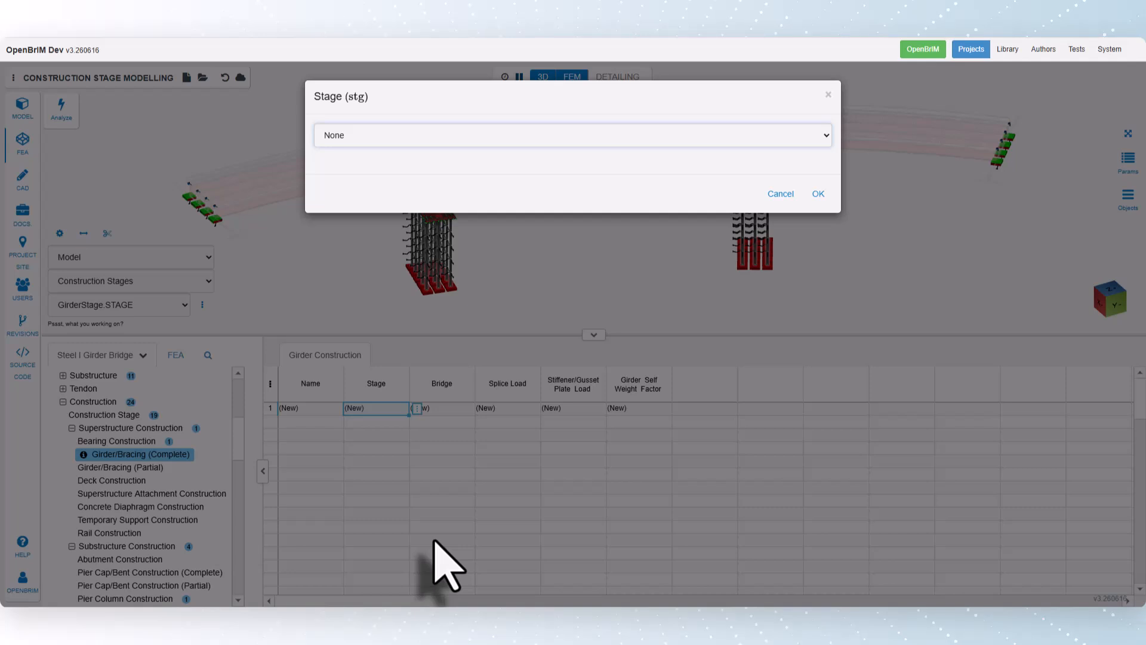
{"action": "left_click", "coordinate": [411, 143]}
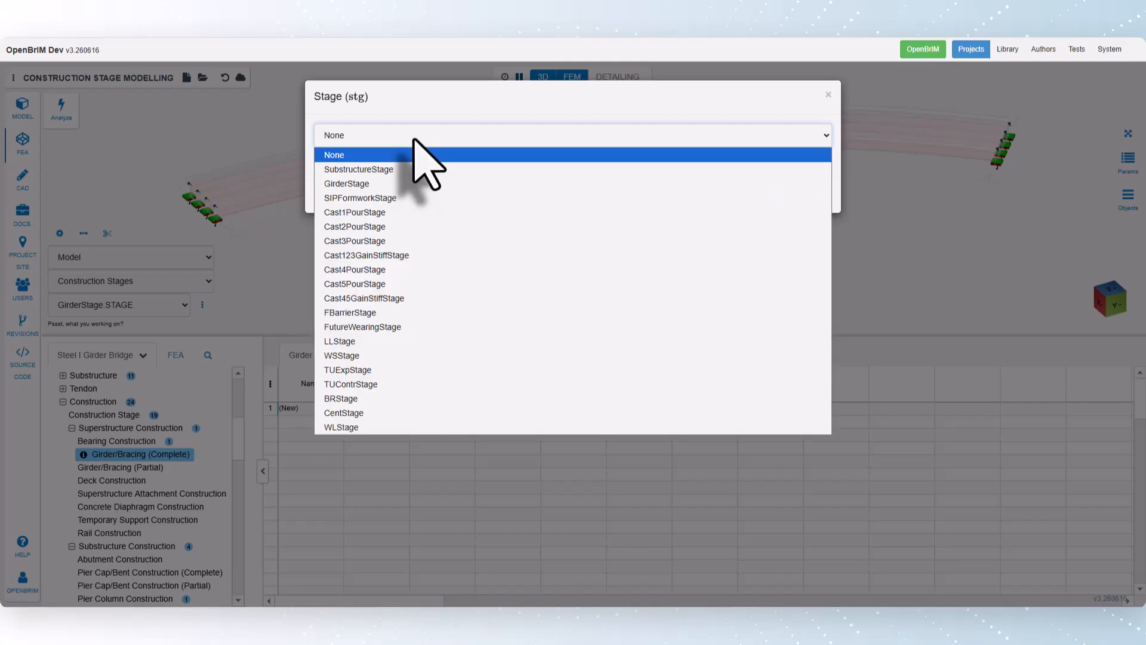
{"action": "left_click", "coordinate": [397, 185]}
{"action": "left_click", "coordinate": [814, 192]}
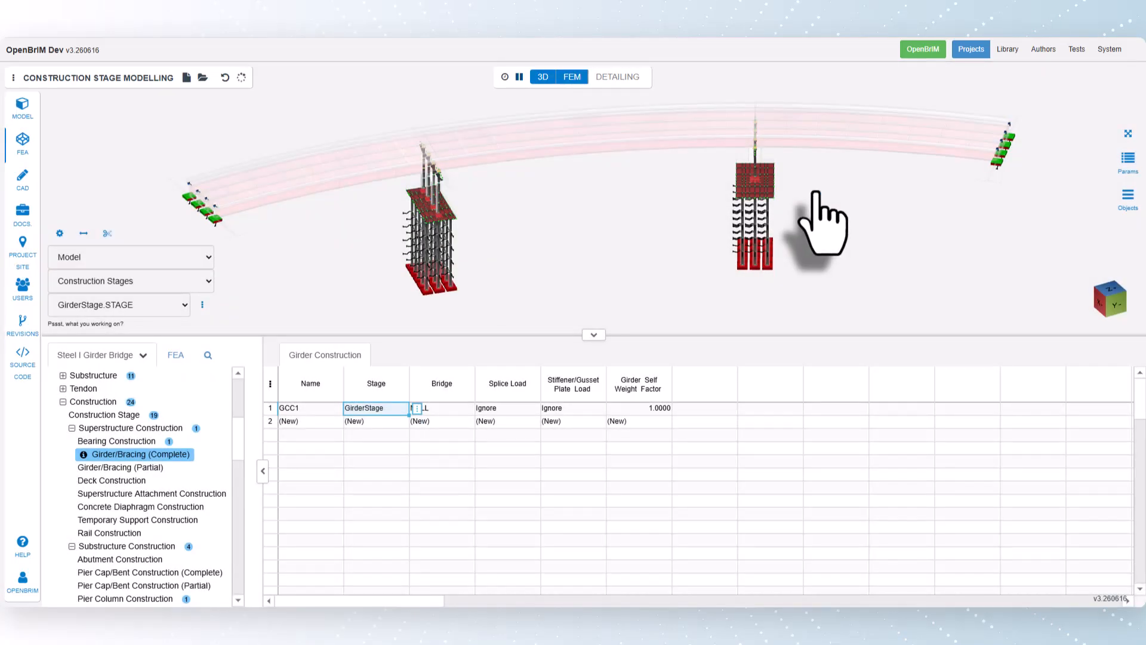
- Set the bridge of the complete girder/bracing construction entry to BRG1
{"action": "left_click", "coordinate": [451, 408]}
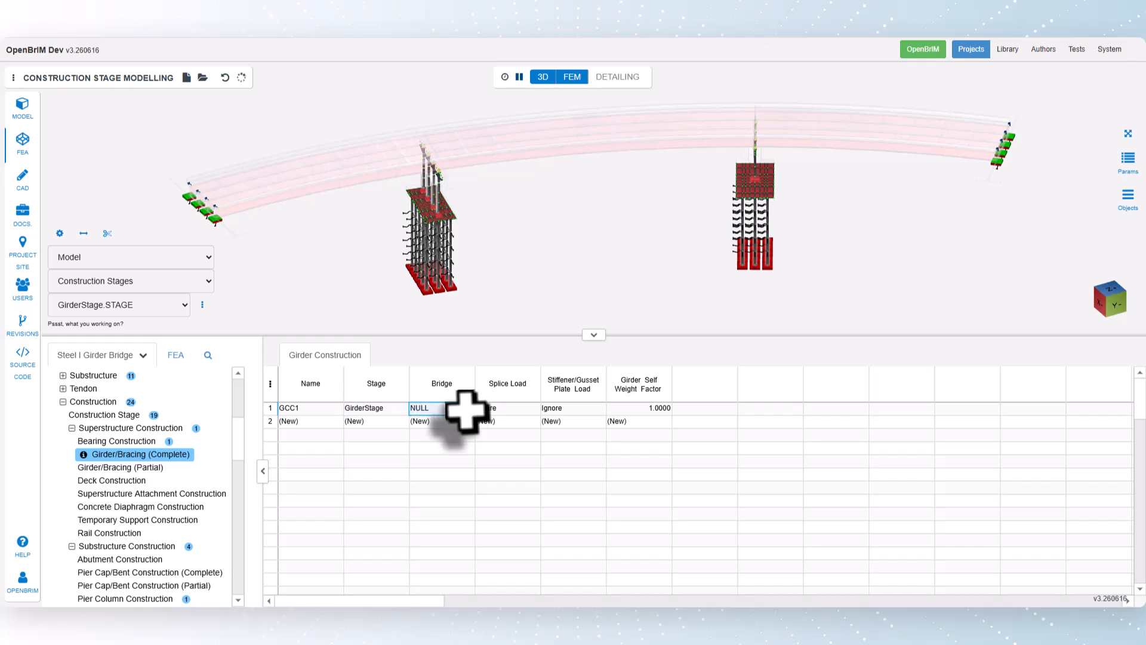
{"action": "left_click", "coordinate": [482, 408]}
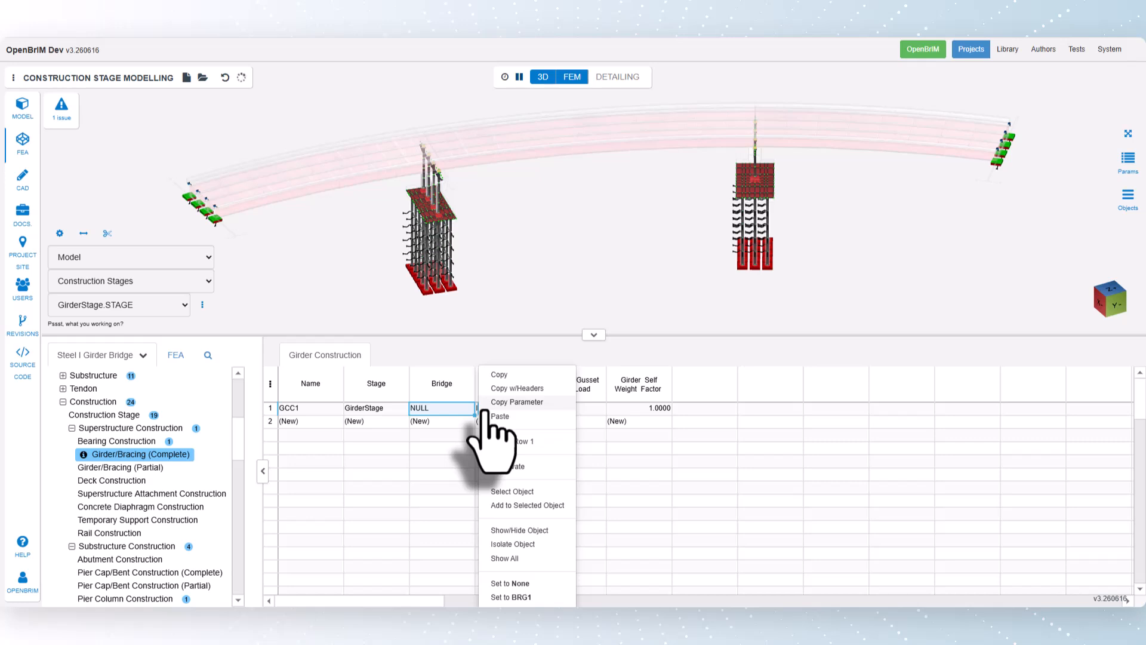
{"action": "left_click", "coordinate": [512, 597]}
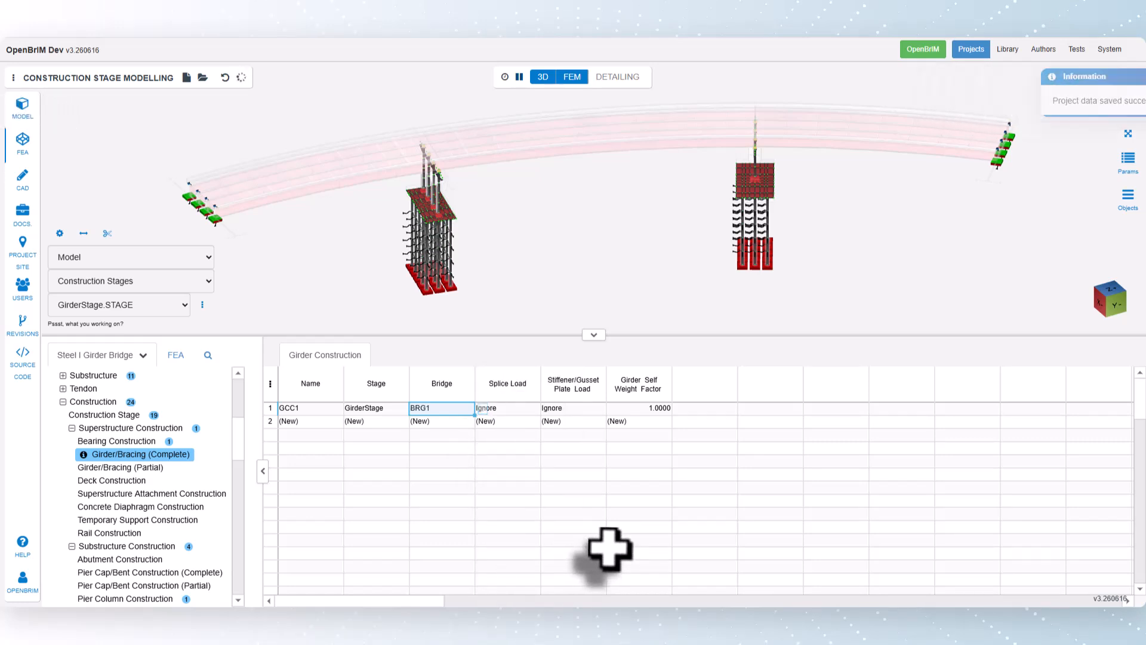
- Review the splice load, stiffener/gusset plate load options and girder self weight factor of the complete girder construction entry
{"action": "left_click", "coordinate": [507, 408]}
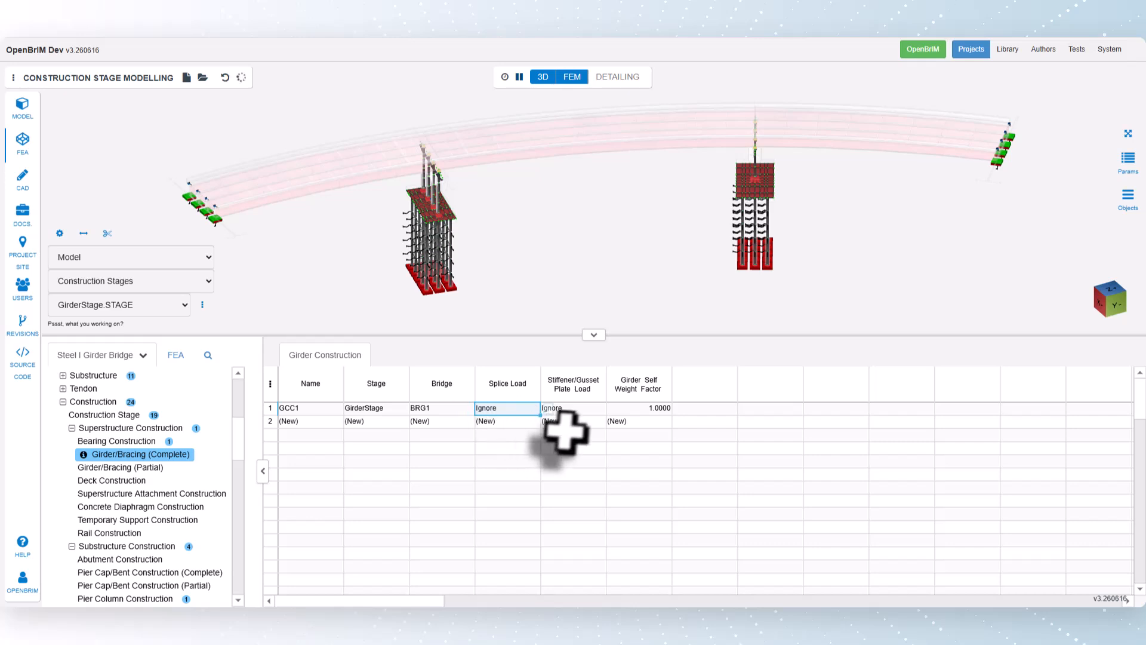
{"action": "left_click", "coordinate": [575, 408]}
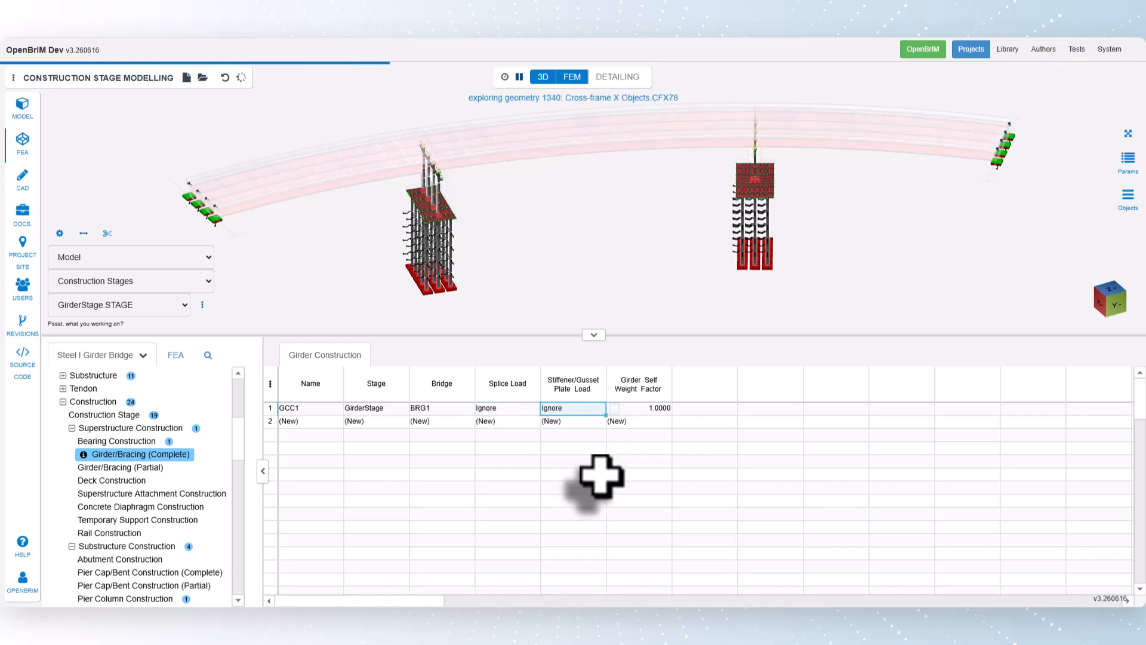
{"action": "left_click", "coordinate": [614, 409]}
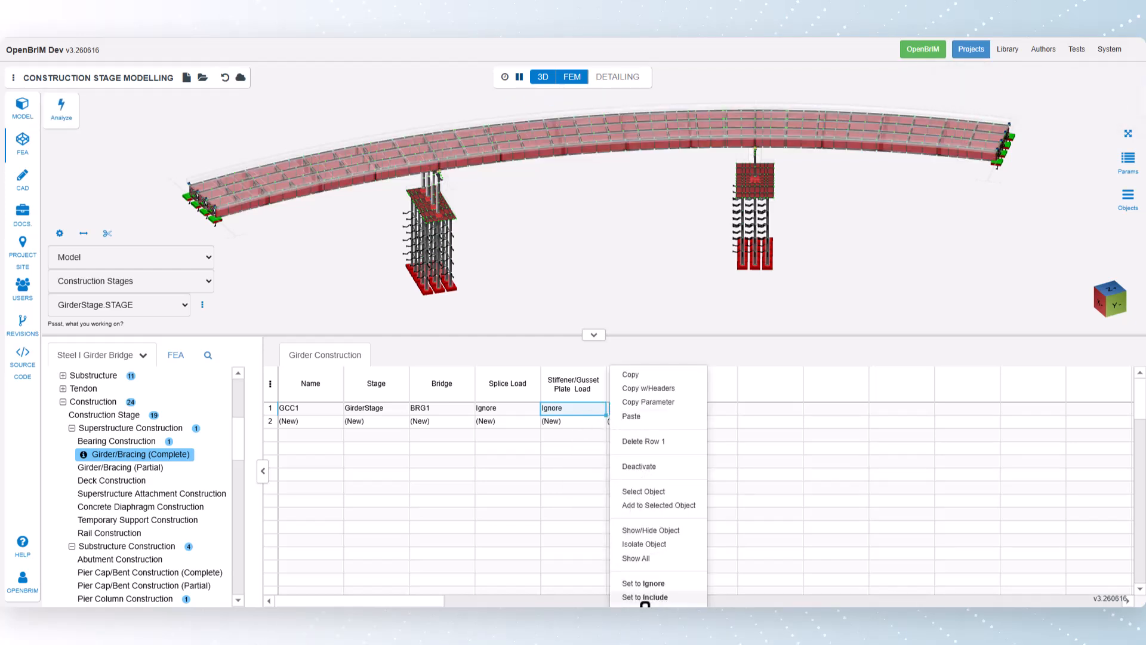
{"action": "left_click", "coordinate": [582, 436]}
{"action": "left_click", "coordinate": [633, 410]}
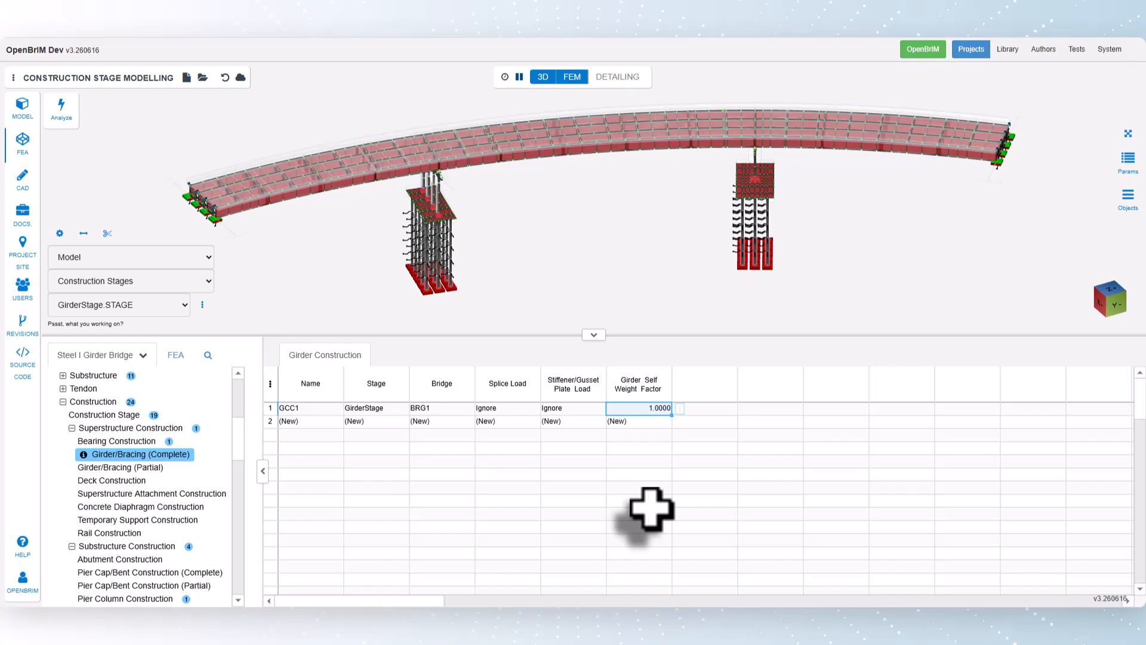
- Examine the fully erected girders and cross frames near the abutment in the 3D model, and restore the full bridge view
{"action": "scroll", "coordinate": [233, 206], "scroll_direction": "up", "scroll_amount": 5}
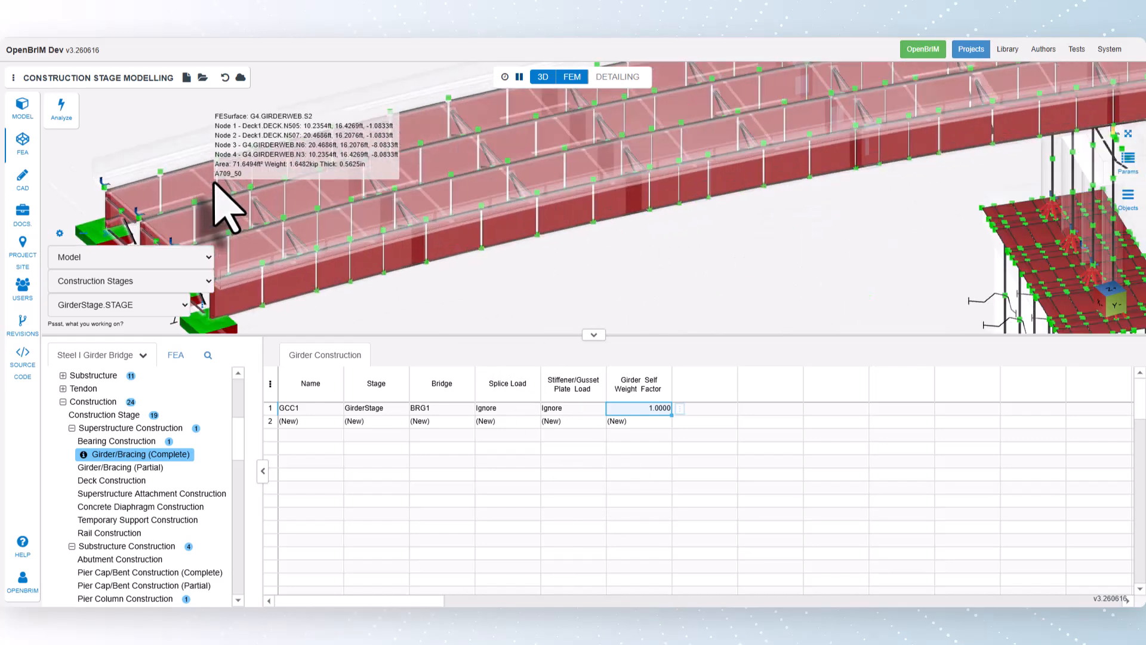
{"action": "scroll", "coordinate": [215, 184], "scroll_direction": "down", "scroll_amount": 8}
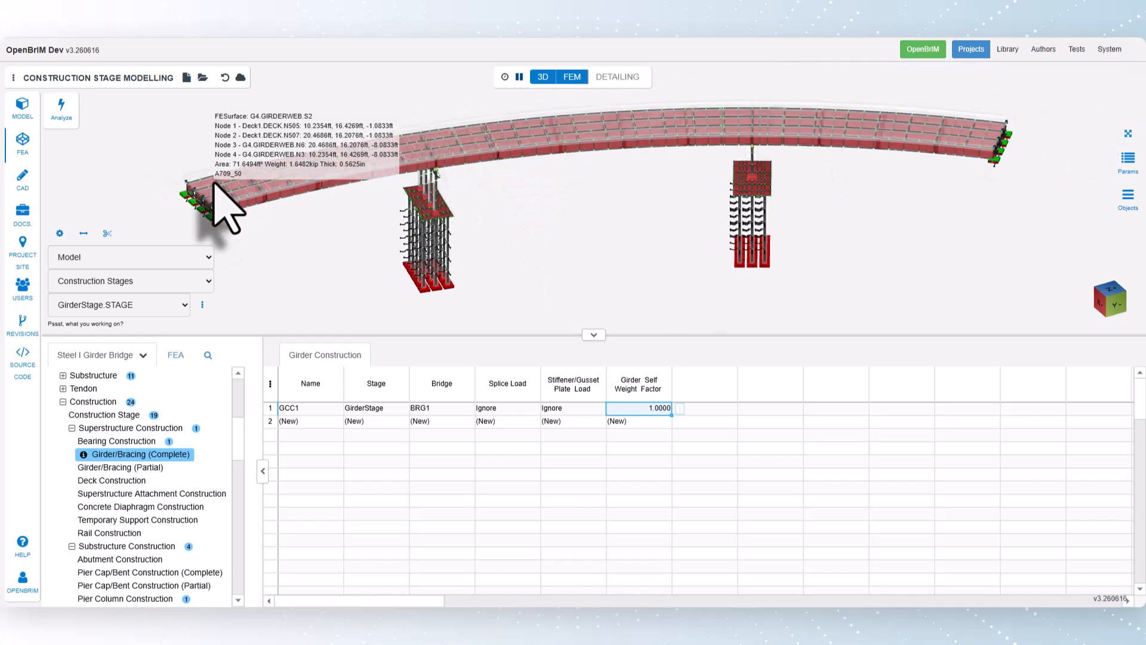
{"action": "left_click", "coordinate": [1128, 133]}
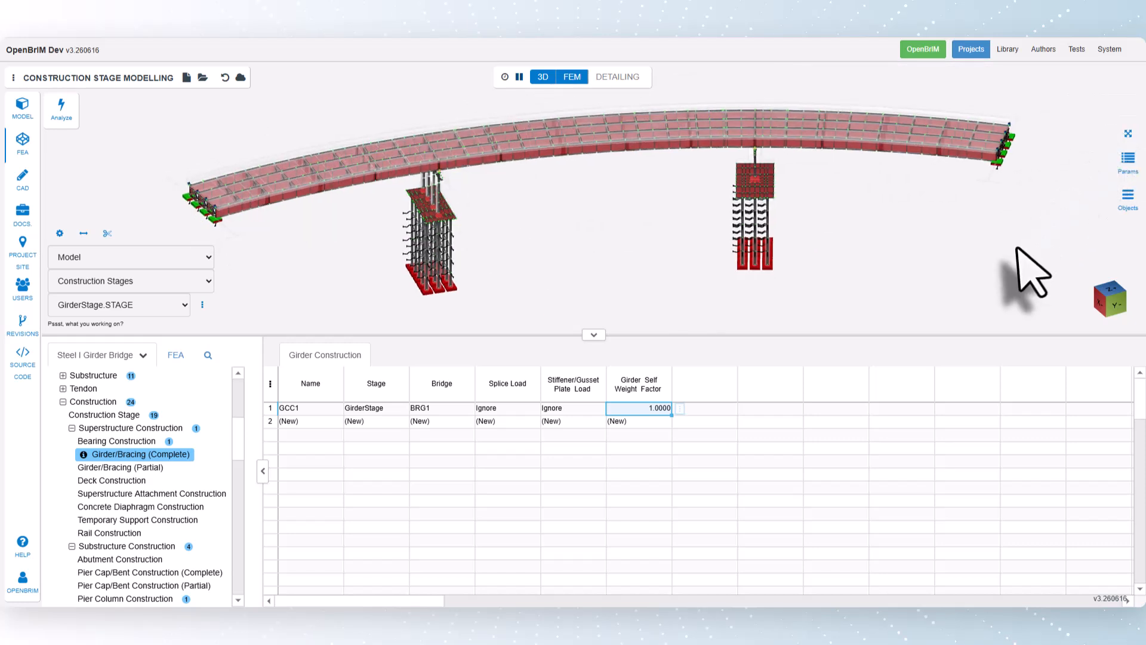
- Add a deck casting entry named DeckCasting1 under Deck Construction
{"action": "left_click", "coordinate": [112, 482]}
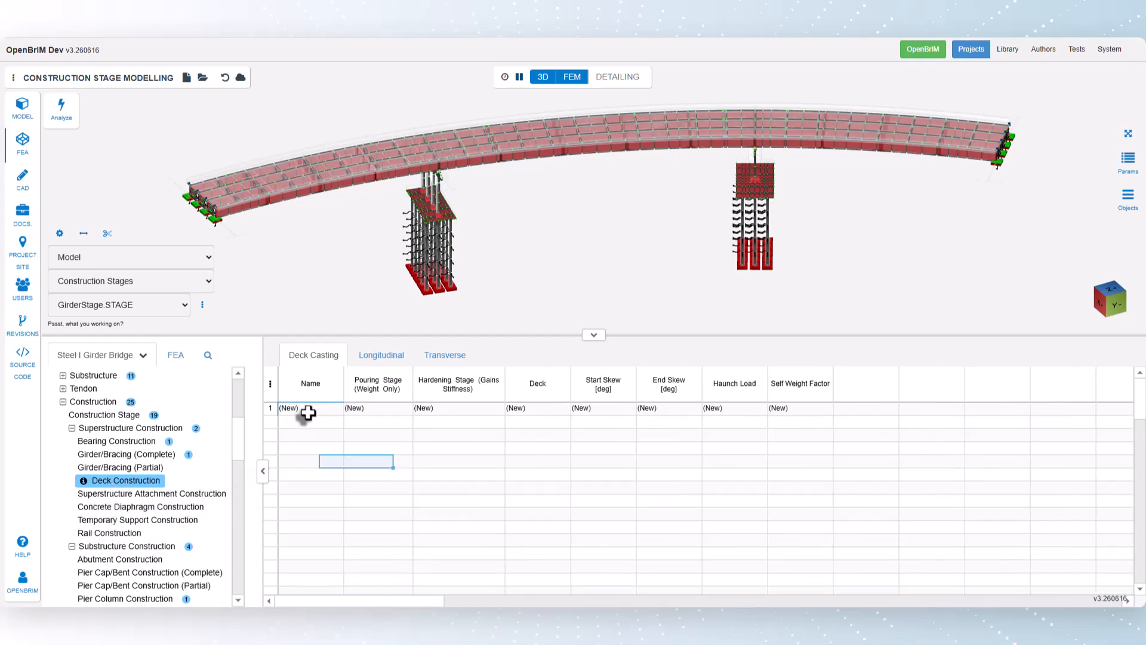
{"action": "type", "text": "De"}
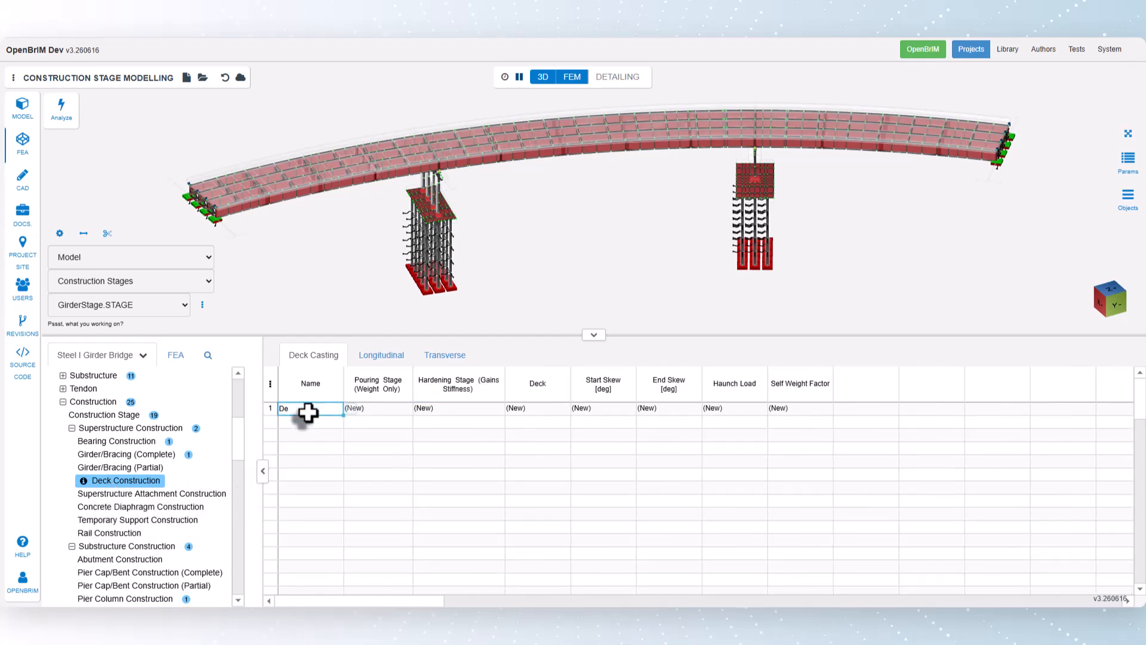
{"action": "type", "text": "ckCasting1"}
{"action": "key", "text": "Return"}
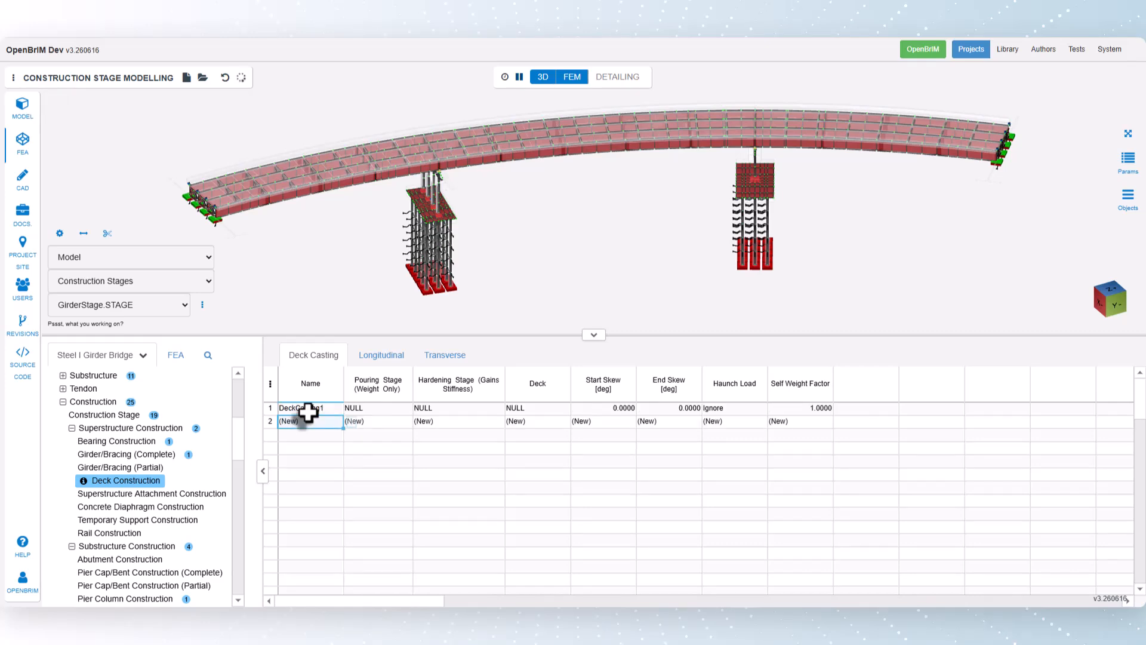
- Set the pouring stage of DeckCasting1 to Cast1PourStage
{"action": "right_click", "coordinate": [411, 407]}
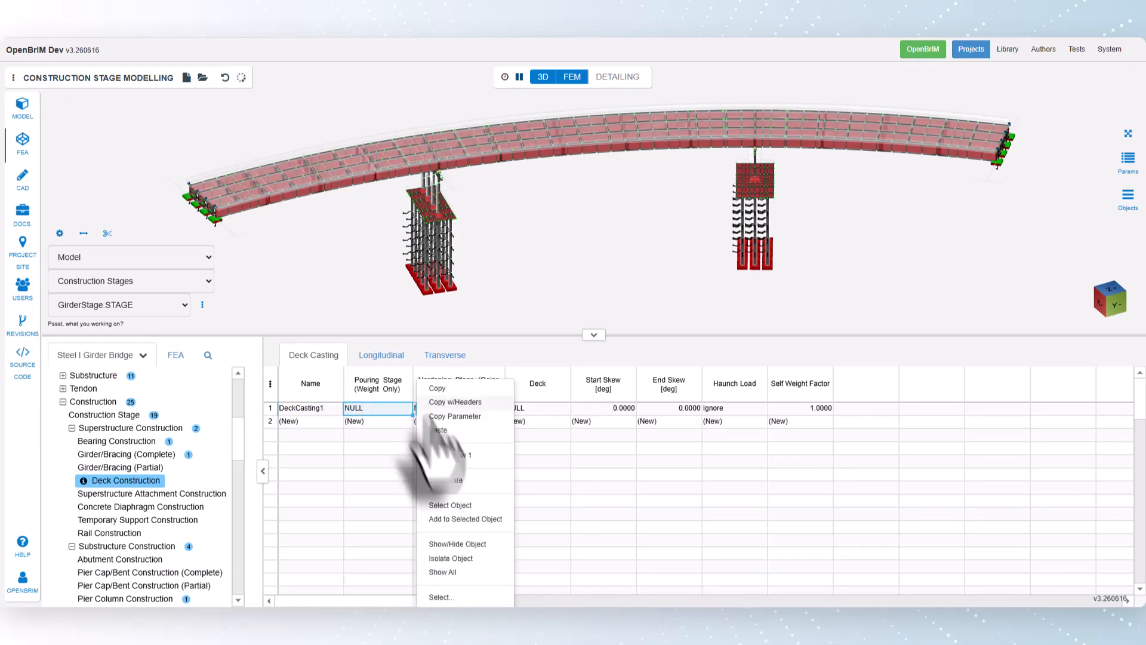
{"action": "left_click", "coordinate": [457, 597]}
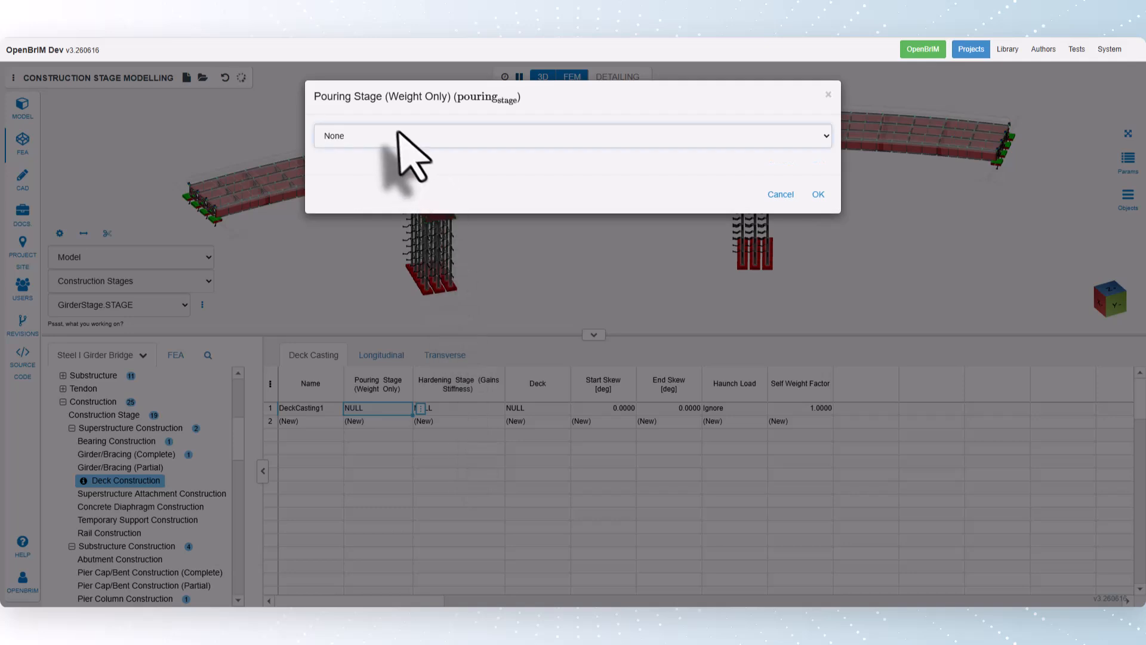
{"action": "left_click", "coordinate": [395, 137]}
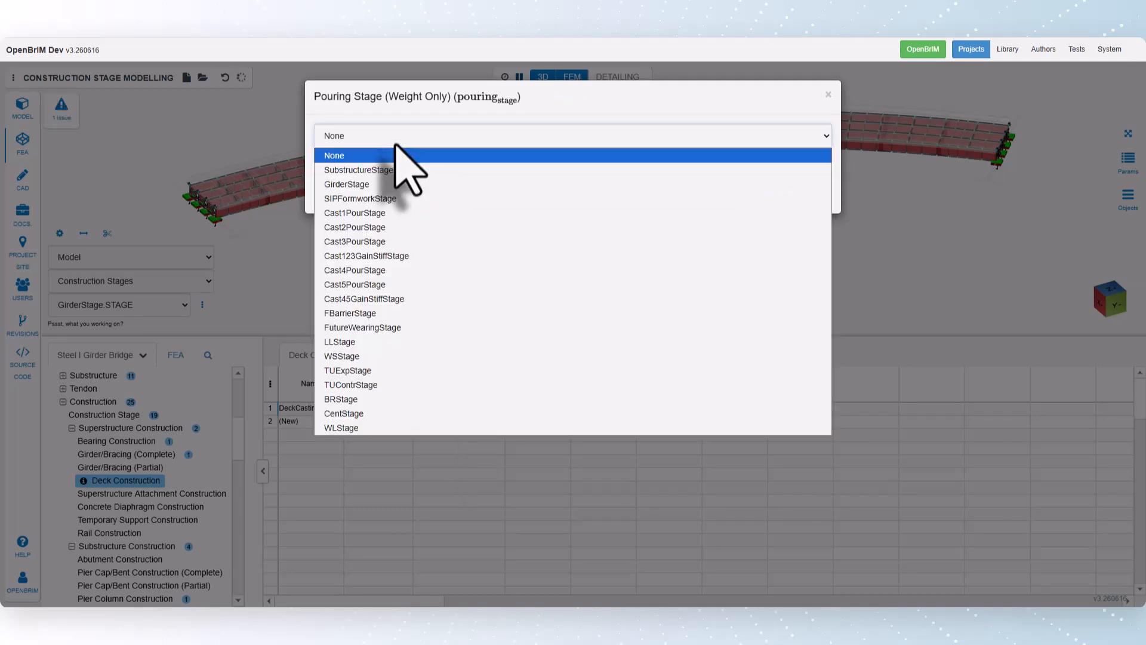
{"action": "left_click", "coordinate": [392, 209]}
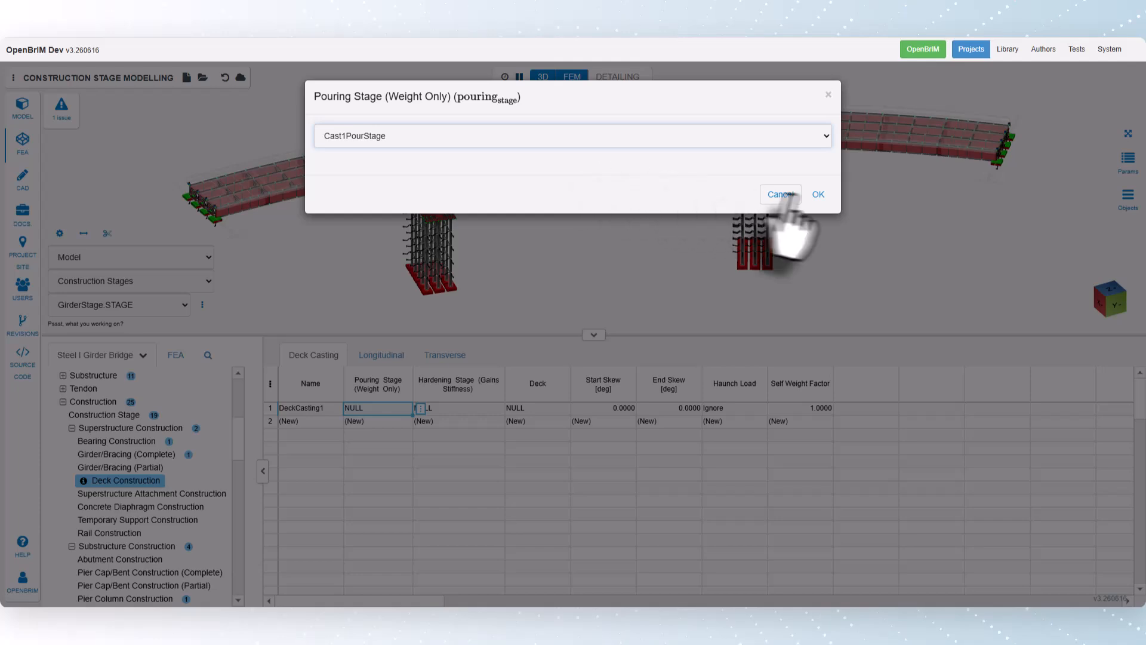
{"action": "left_click", "coordinate": [816, 195]}
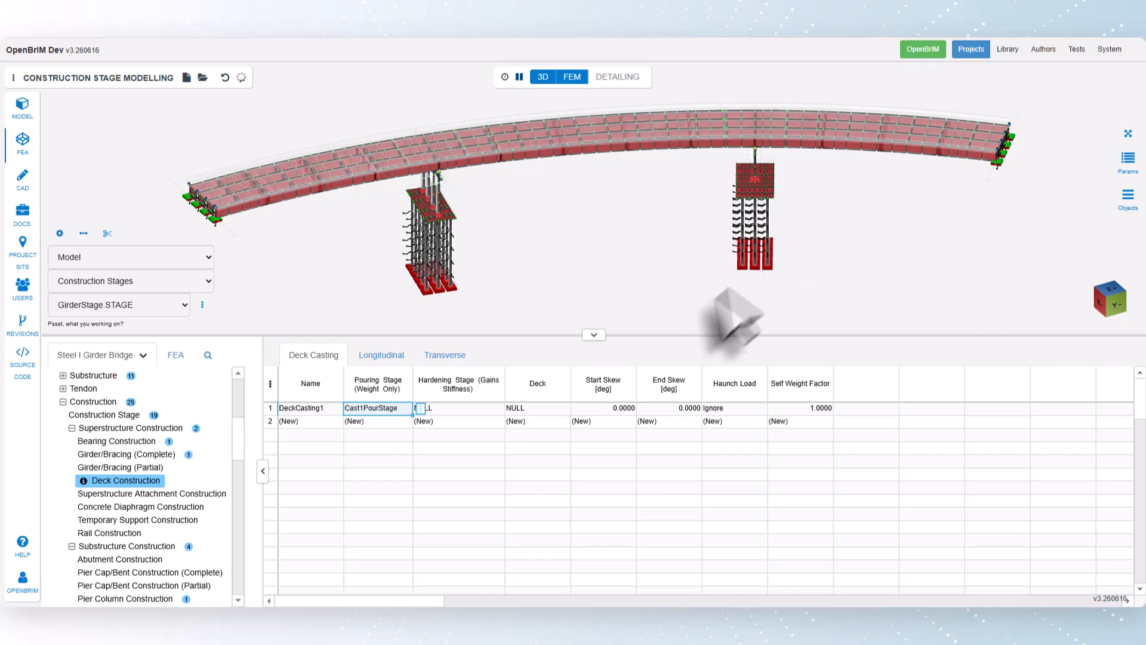
- Set the hardening stage of DeckCasting1 to Cast123GainStiffStage
{"action": "left_click", "coordinate": [466, 408]}
{"action": "left_click", "coordinate": [512, 408]}
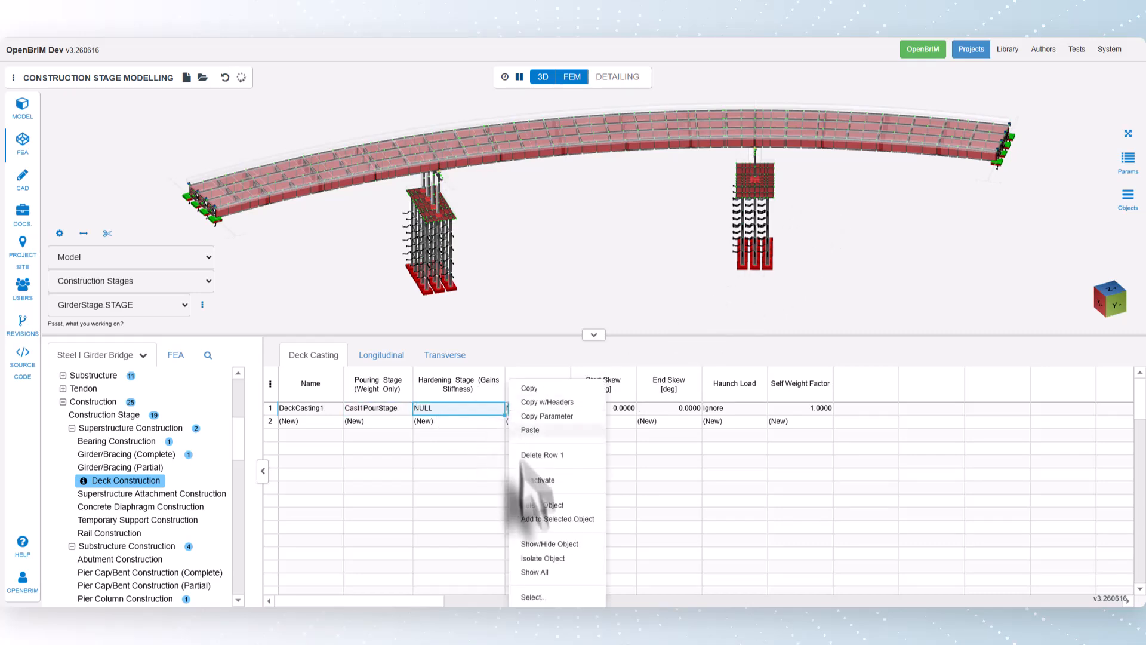
{"action": "left_click", "coordinate": [530, 598]}
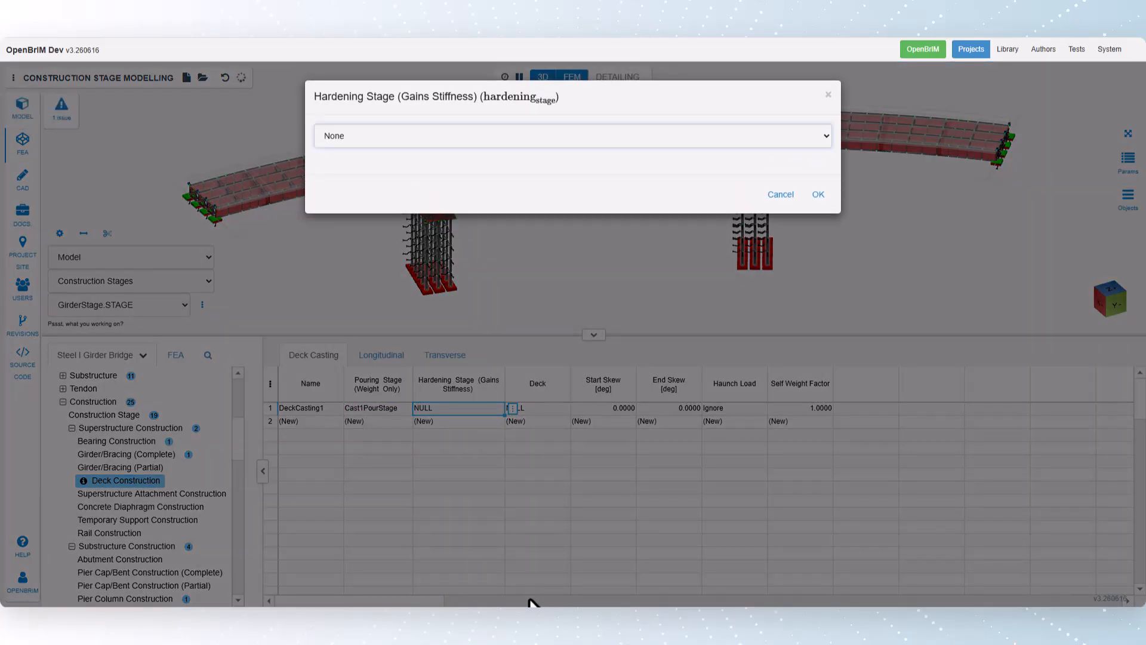
{"action": "left_click", "coordinate": [458, 139]}
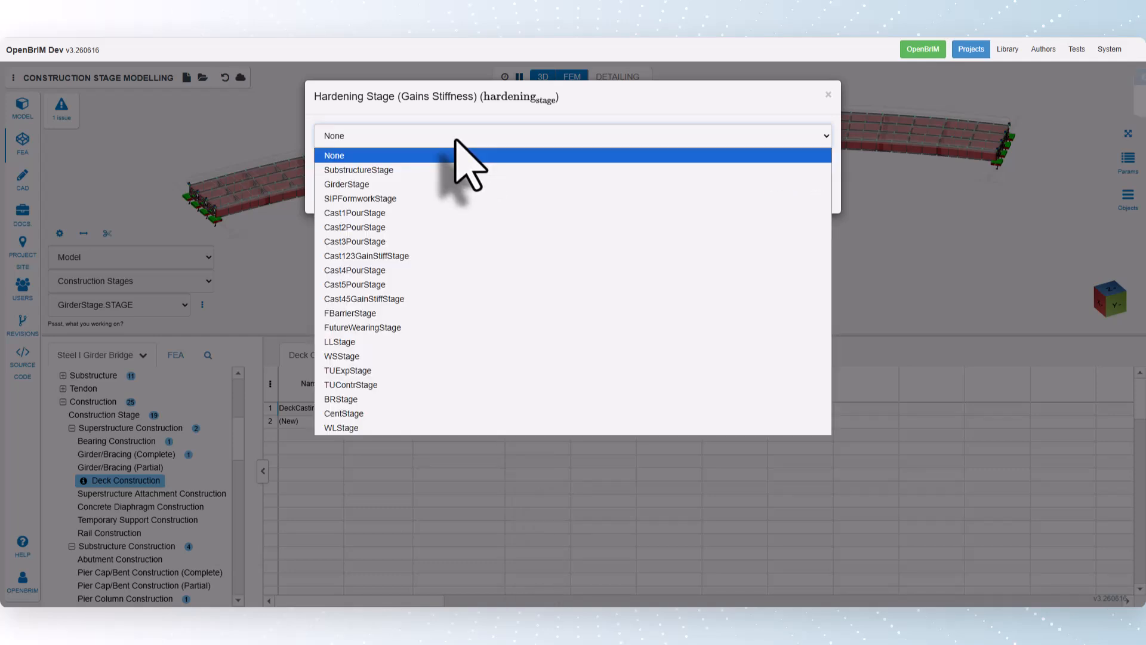
{"action": "left_click", "coordinate": [434, 257]}
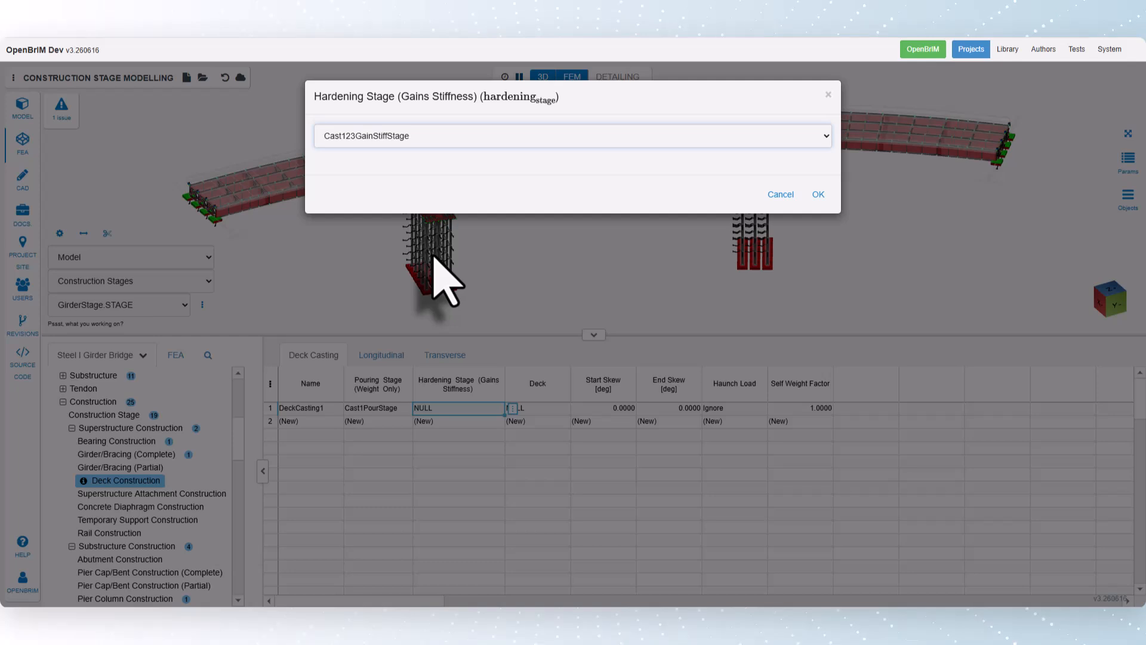
{"action": "left_click", "coordinate": [819, 194]}
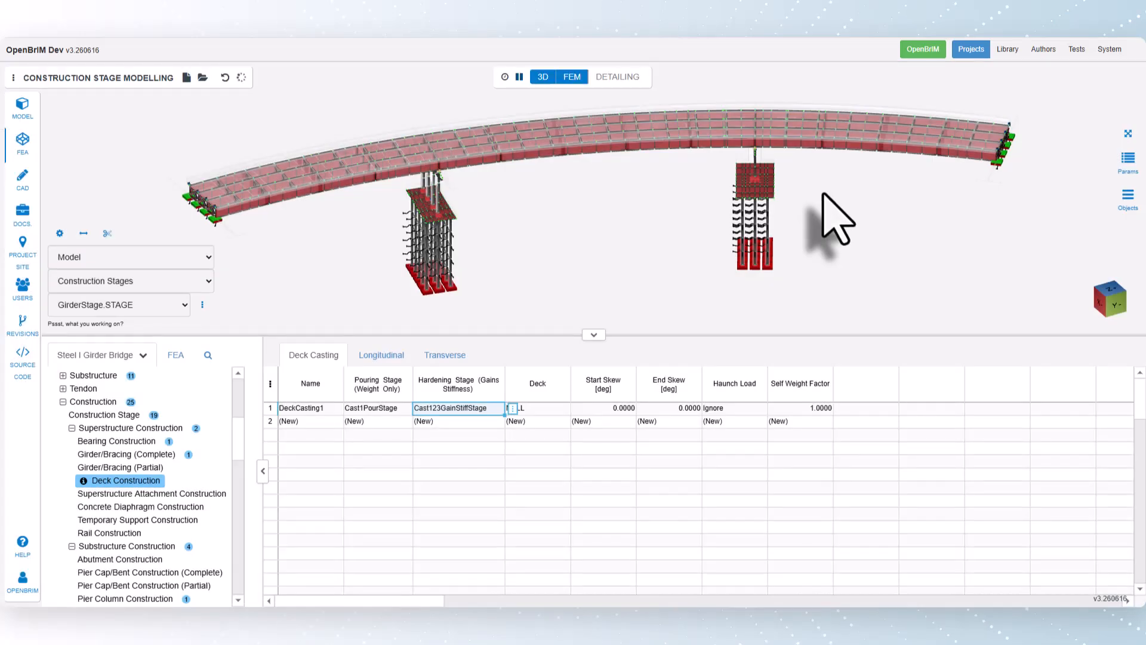
- Assign Deck1 as the deck of the DeckCasting1 entry
{"action": "left_click", "coordinate": [540, 409]}
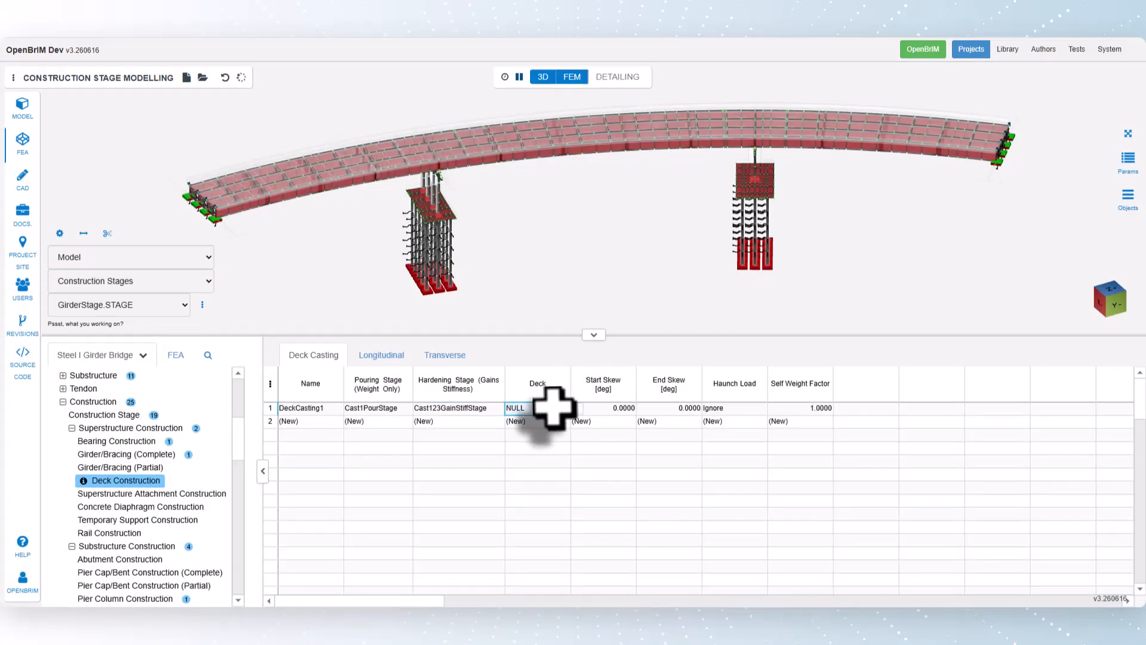
{"action": "left_click", "coordinate": [579, 409]}
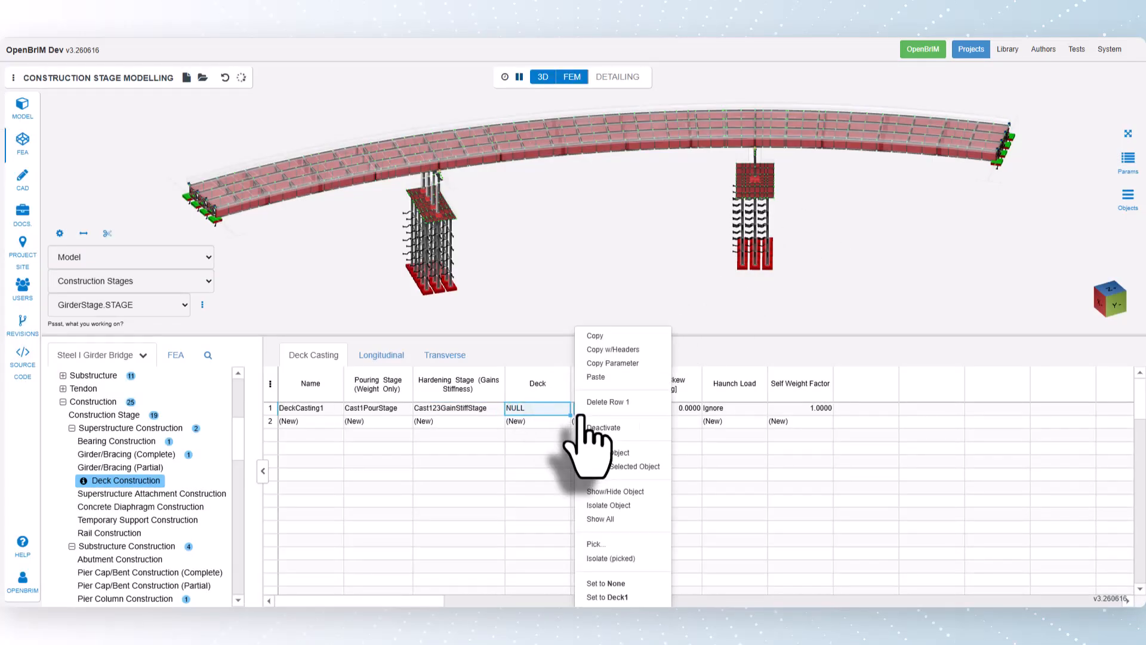
{"action": "left_click", "coordinate": [608, 596]}
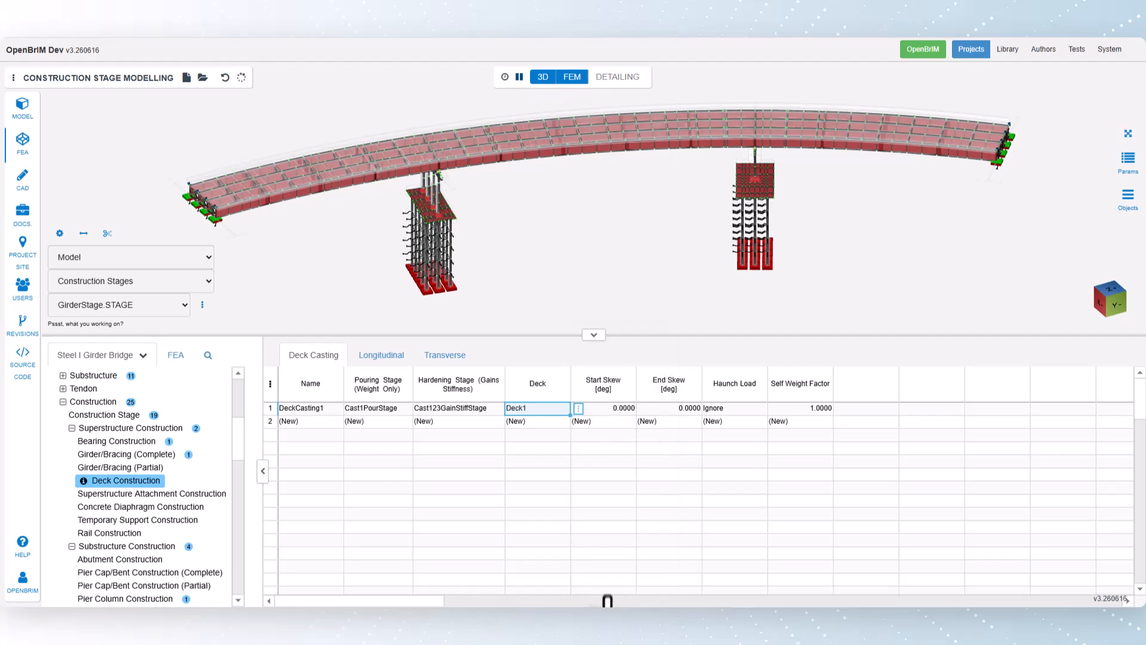
- Review the start skew, end skew and haunch load options of DeckCasting1
{"action": "left_click", "coordinate": [603, 408]}
{"action": "left_click", "coordinate": [670, 409]}
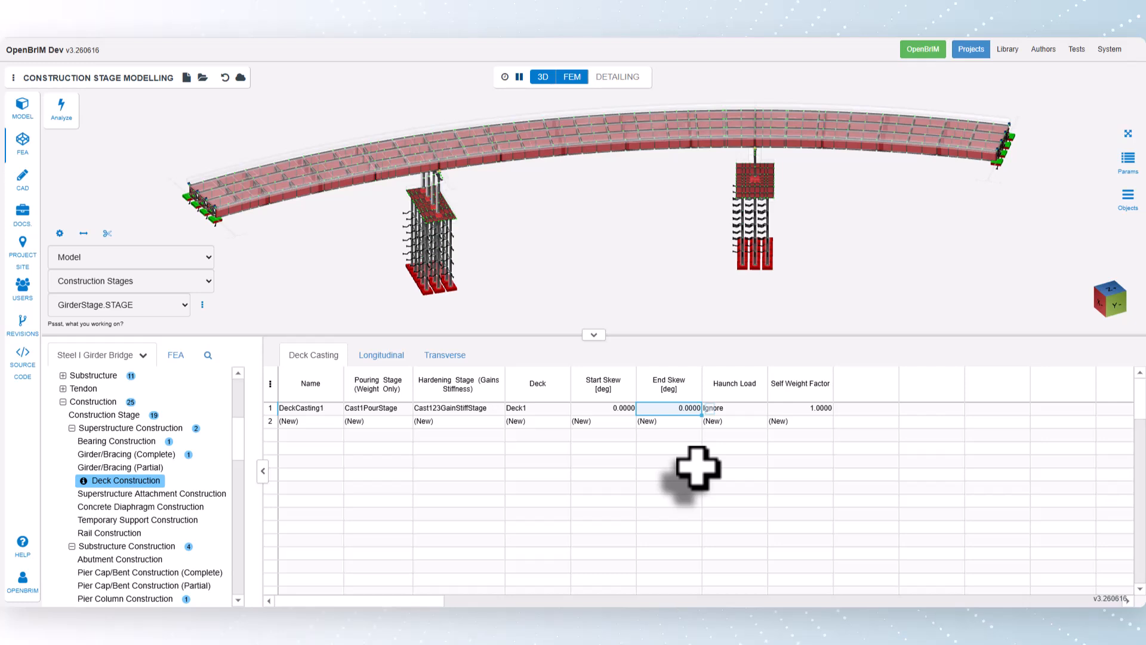
{"action": "left_click", "coordinate": [745, 410]}
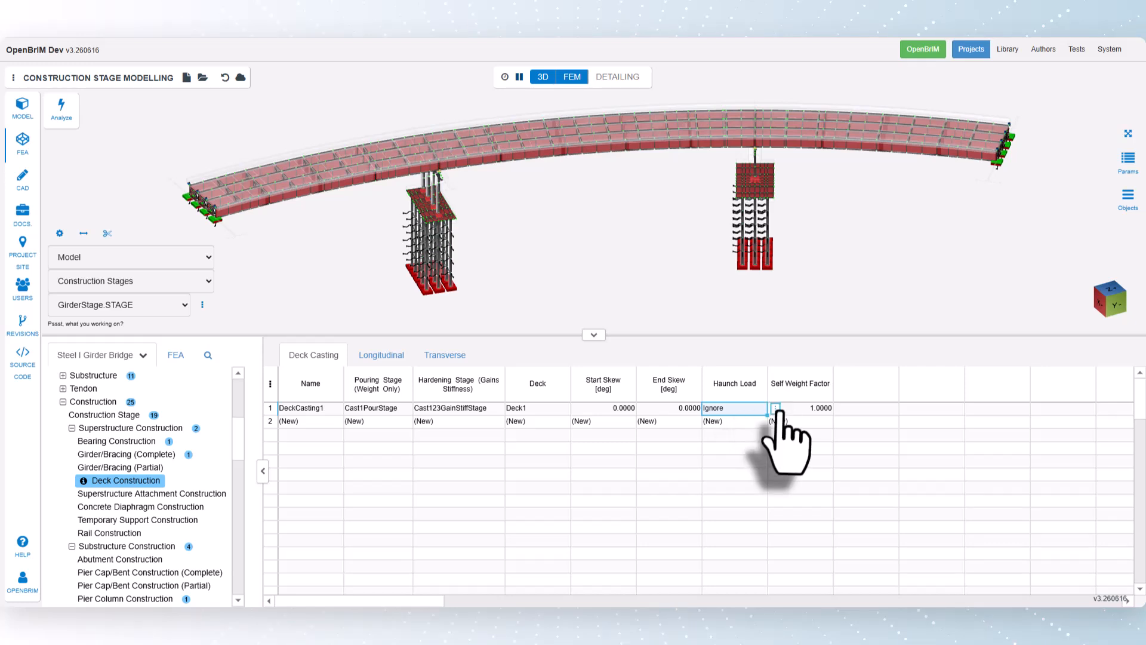
{"action": "right_click", "coordinate": [775, 413]}
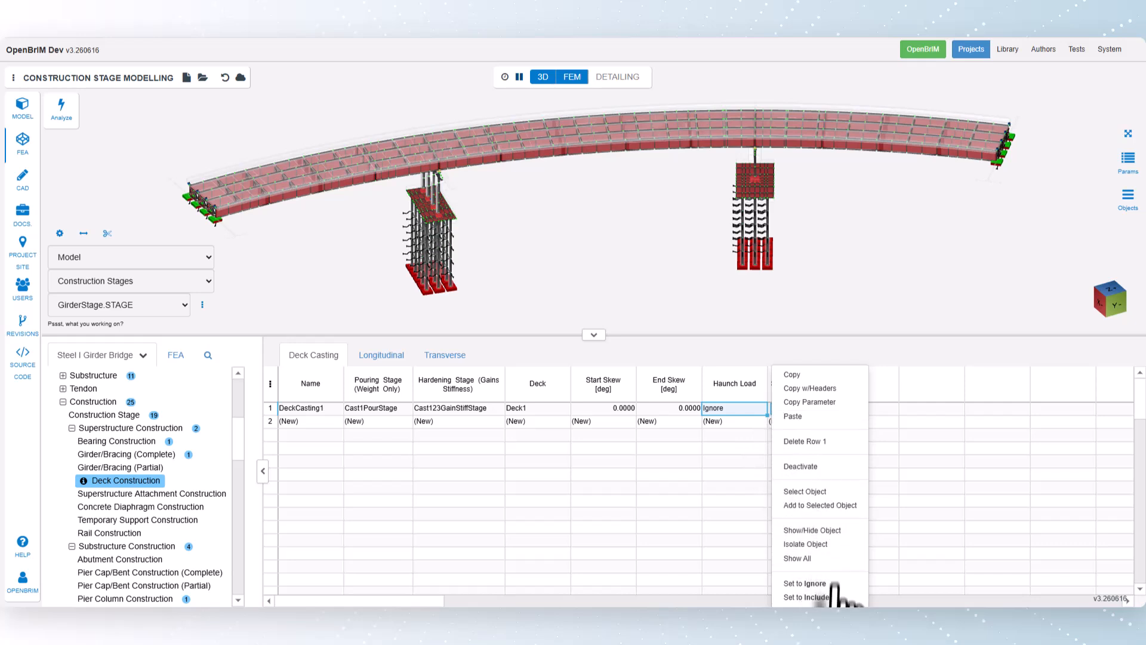
{"action": "left_click", "coordinate": [750, 417]}
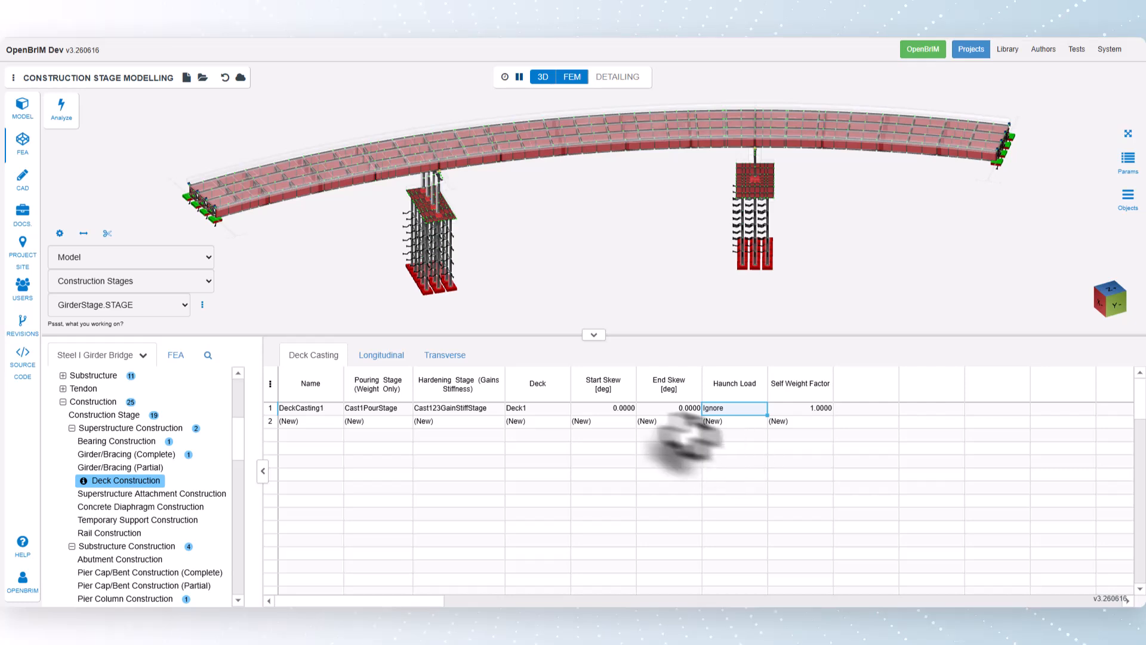
- Set the longitudinal end station of DeckCasting1 to 111 ft and check its transverse construction settings
{"action": "left_click", "coordinate": [382, 357]}
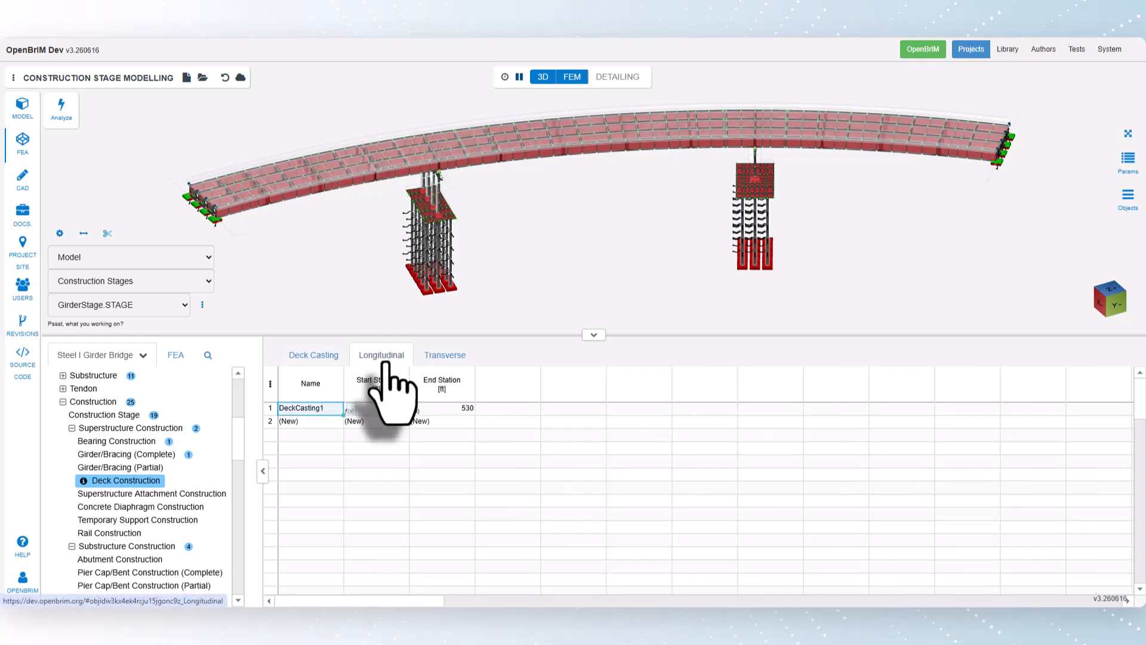
{"action": "left_click", "coordinate": [452, 409]}
{"action": "type", "text": "111"}
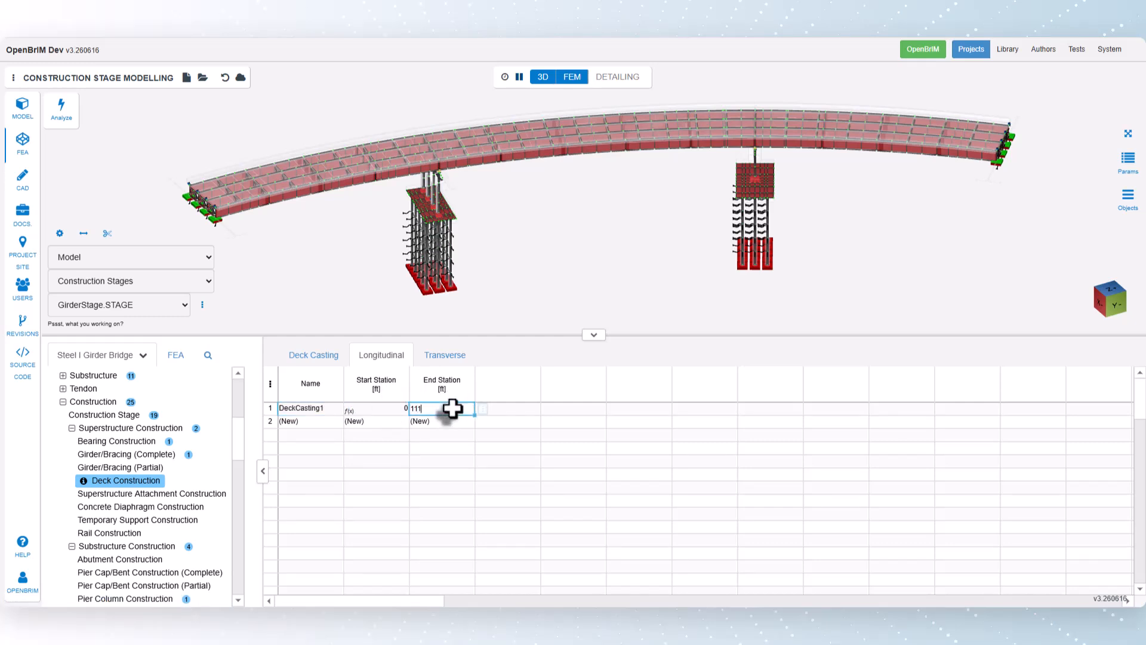
{"action": "key", "text": "Return"}
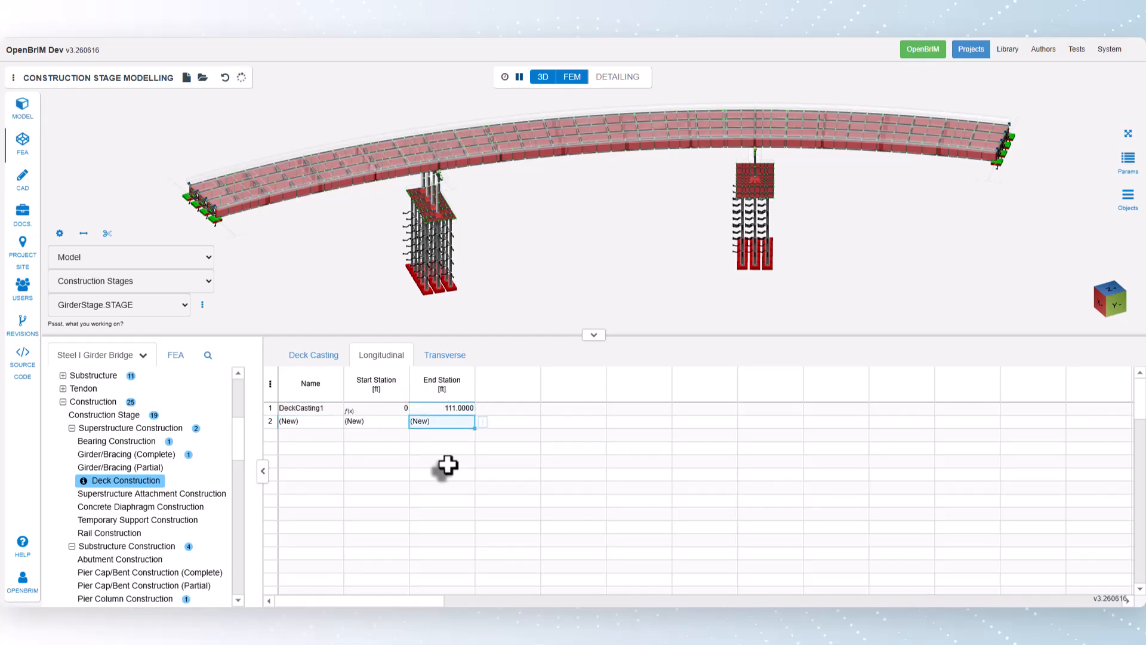
{"action": "left_click", "coordinate": [446, 356]}
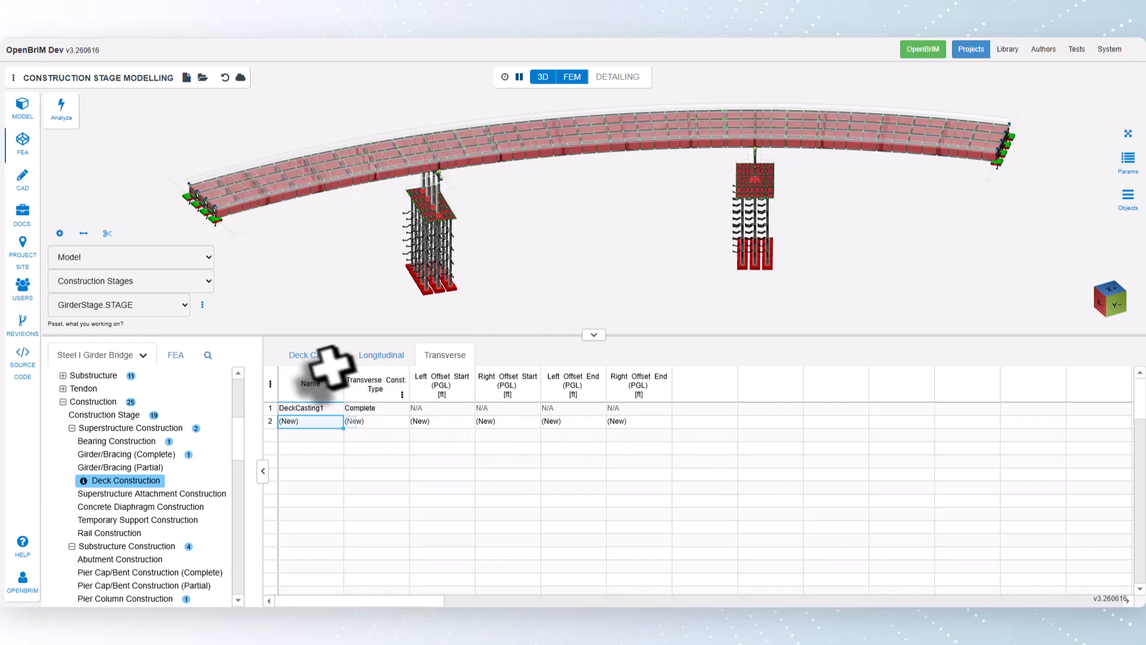
- Copy DeckCasting1 to DeckCasting5 from the spreadsheet into the deck casting table, with pouring stages Cast1PourStage to Cast5PourStage, their hardening stages and Deck1
{"action": "left_click", "coordinate": [307, 356]}
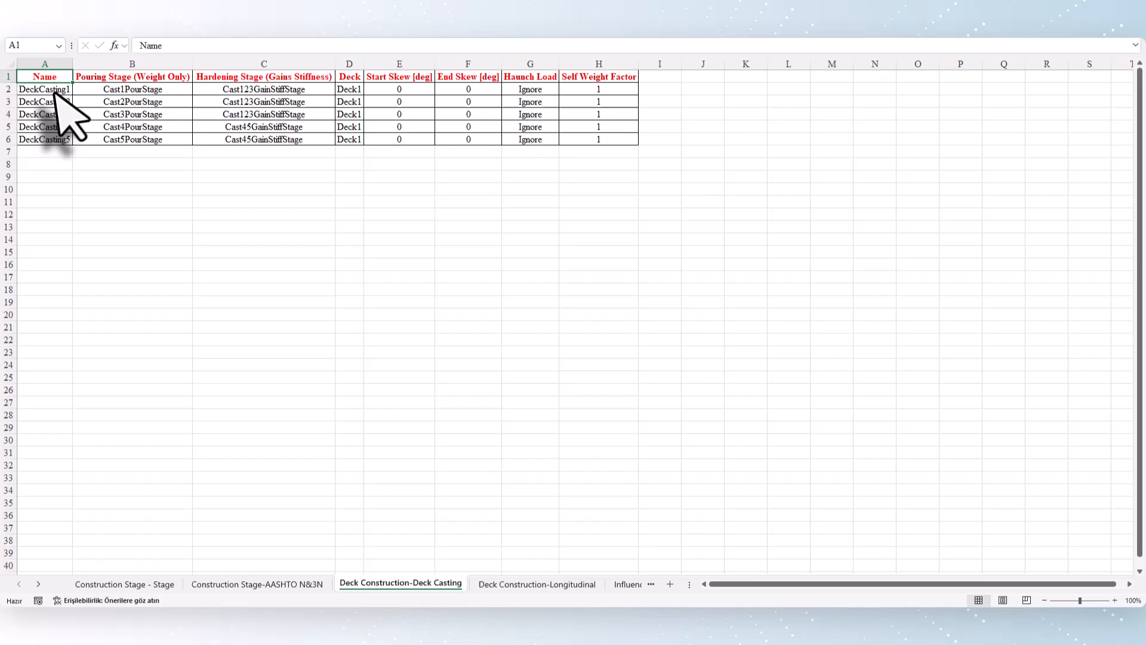
{"action": "left_click", "coordinate": [46, 90]}
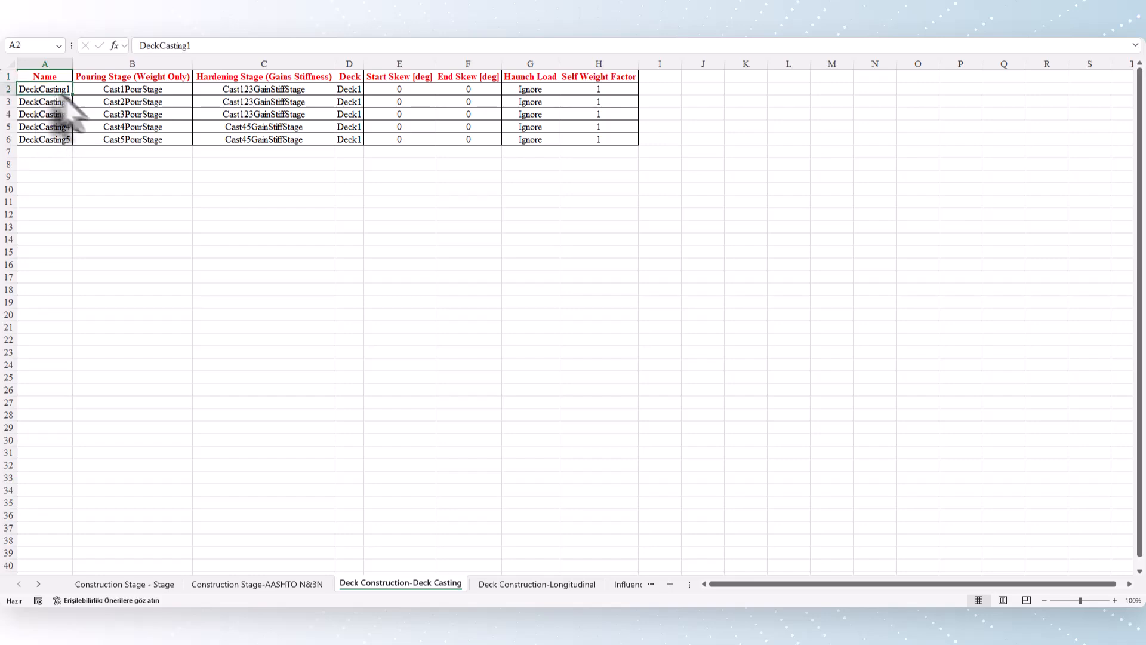
{"action": "left_click_drag", "start_coordinate": [63, 98], "coordinate": [573, 154]}
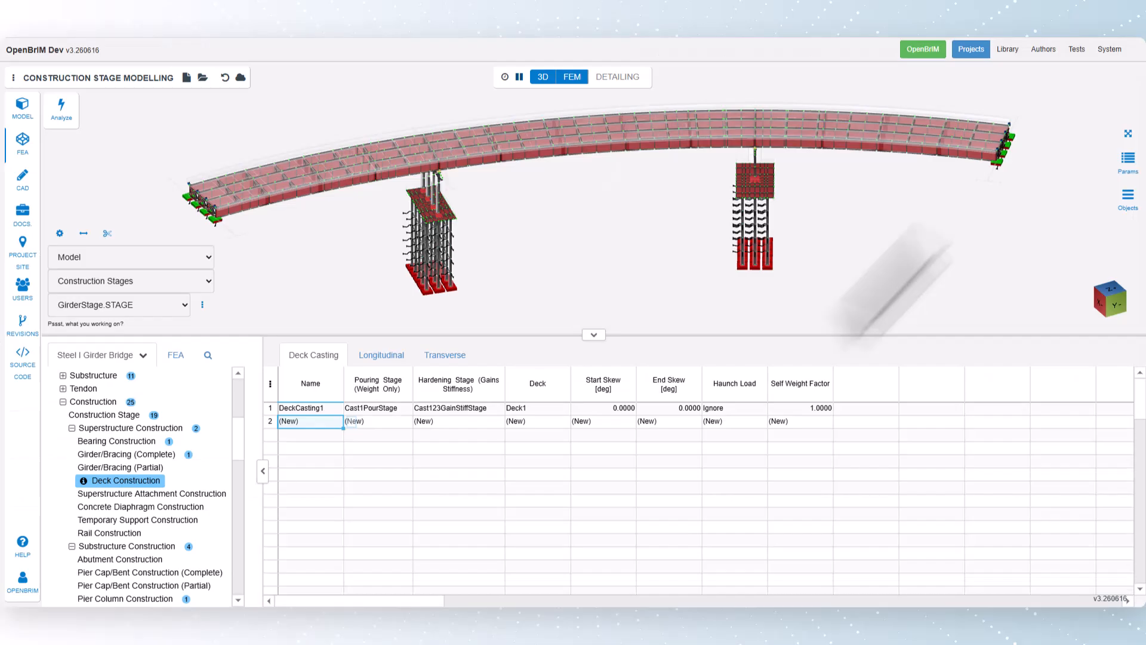
{"action": "left_click", "coordinate": [309, 408]}
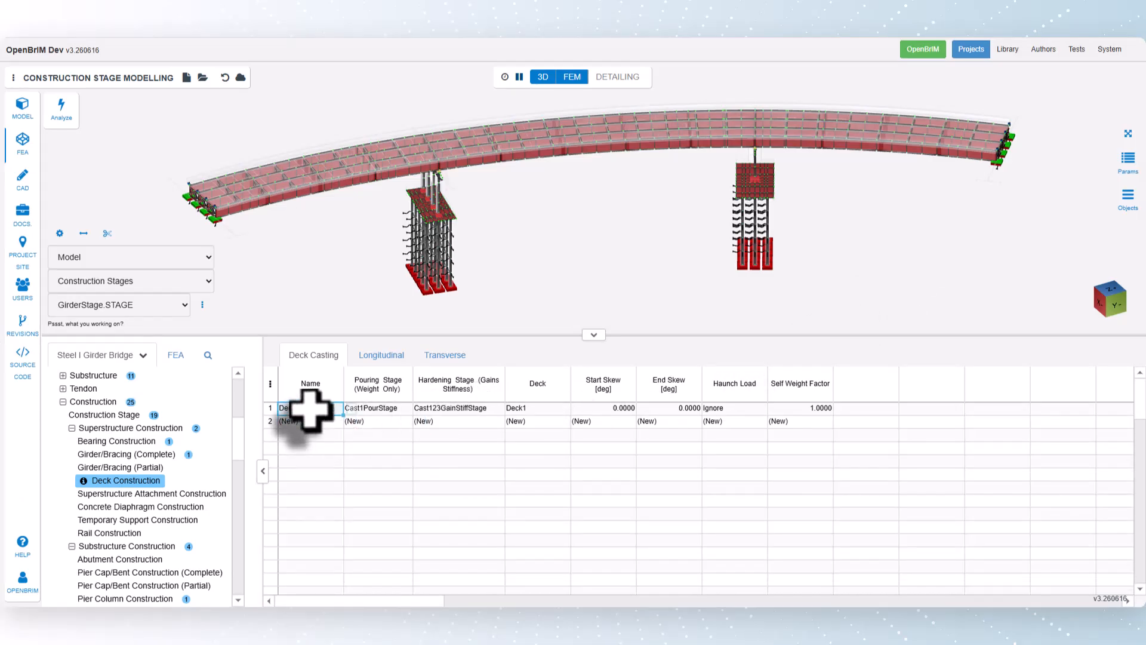
{"action": "type", "text": "DeckCasting1\tCast1PourStage\tCast123GainStiffStage\tDeck1\t0.0000\t0.0000\tIgnore\t1.0000 DeckCasting2\tCast2PourStage\tCast123GainStiffStage\tDeck1\t0.0000\t0.0000\tIgnore\t1.0000 DeckCasting3\tCast3PourStage\tCast123GainStiffStage\tDeck1\t0.0000\t0.0000\tIgnore\t1.0000 DeckCasting4\tCast4PourStage\tCast45GainStiffStage\tDeck1\t0.0000\t0.0000\tIgnore\t1.0000 DeckCasting5\tCast5PourStage\tCast45GainStiffStage\tDeck1\t0.0000\t0.0000\tIgnore\t1.0000"}
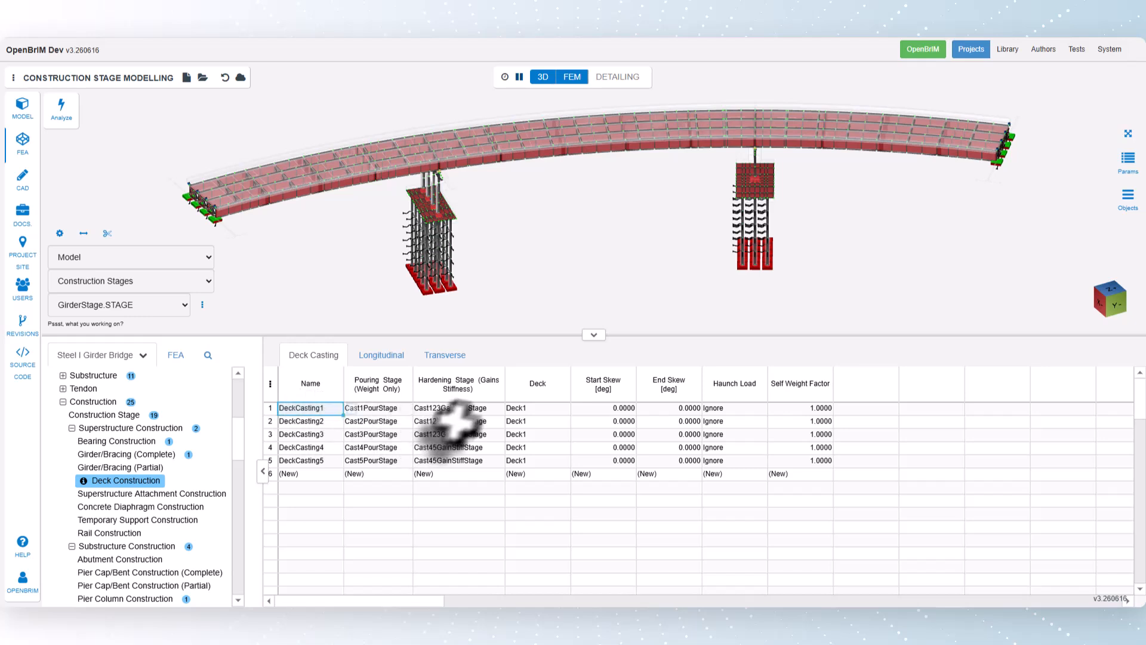
- Set the stations of DeckCasting1–5 to 0–111, 211–319, 419–530, 111–211 and 319–419 ft from the spreadsheet, and display the Cast45GainStiffStage model
{"action": "left_click", "coordinate": [389, 358]}
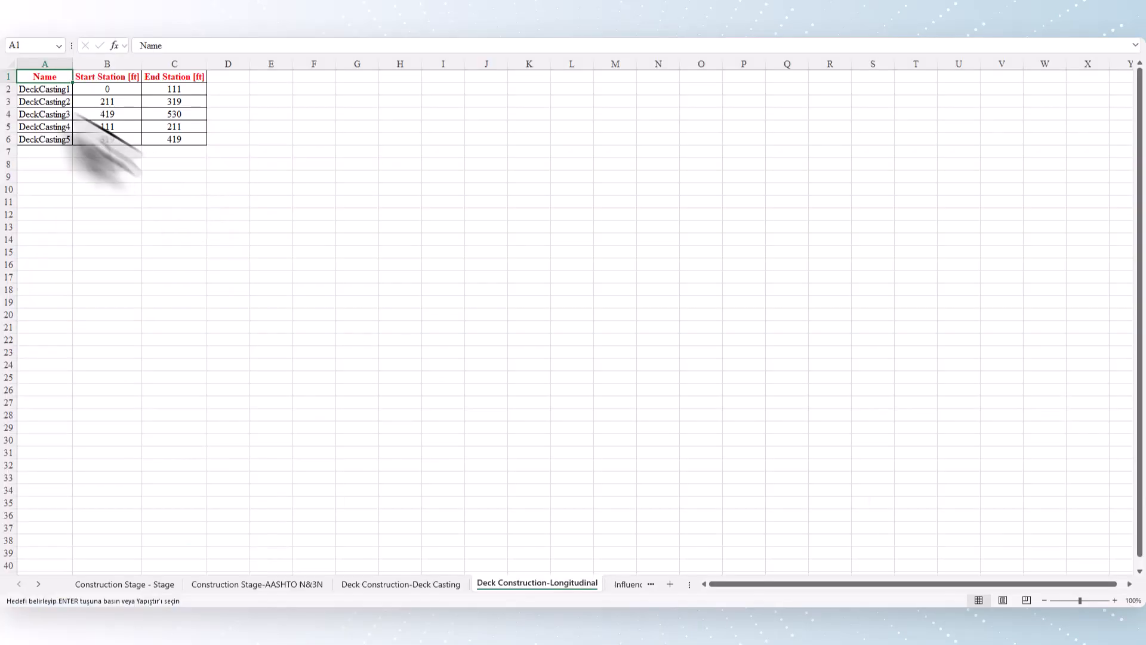
{"action": "left_click_drag", "start_coordinate": [45, 89], "coordinate": [179, 141]}
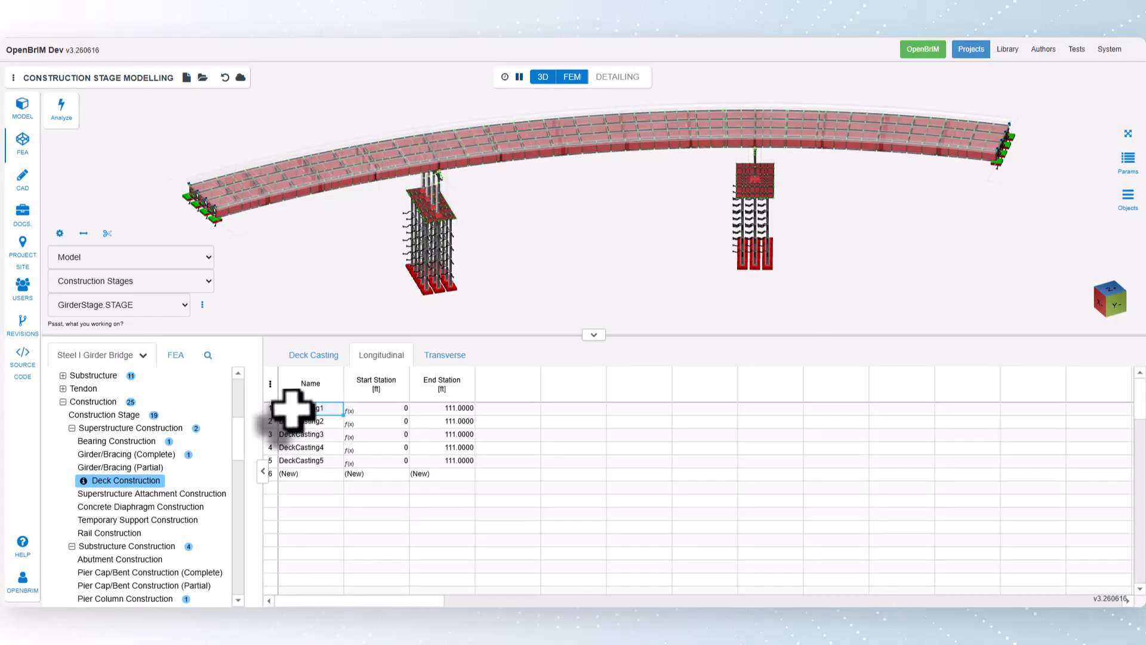
{"action": "type", "text": "DeckCasting1\t0.0000\t111.0000 DeckCasting2\t211.0000\t319.0000 DeckCasting3\t419.0000\t530.0000 DeckCasting4\t111.0000\t211.0000 DeckCasting5\t319.0000\t419.0000"}
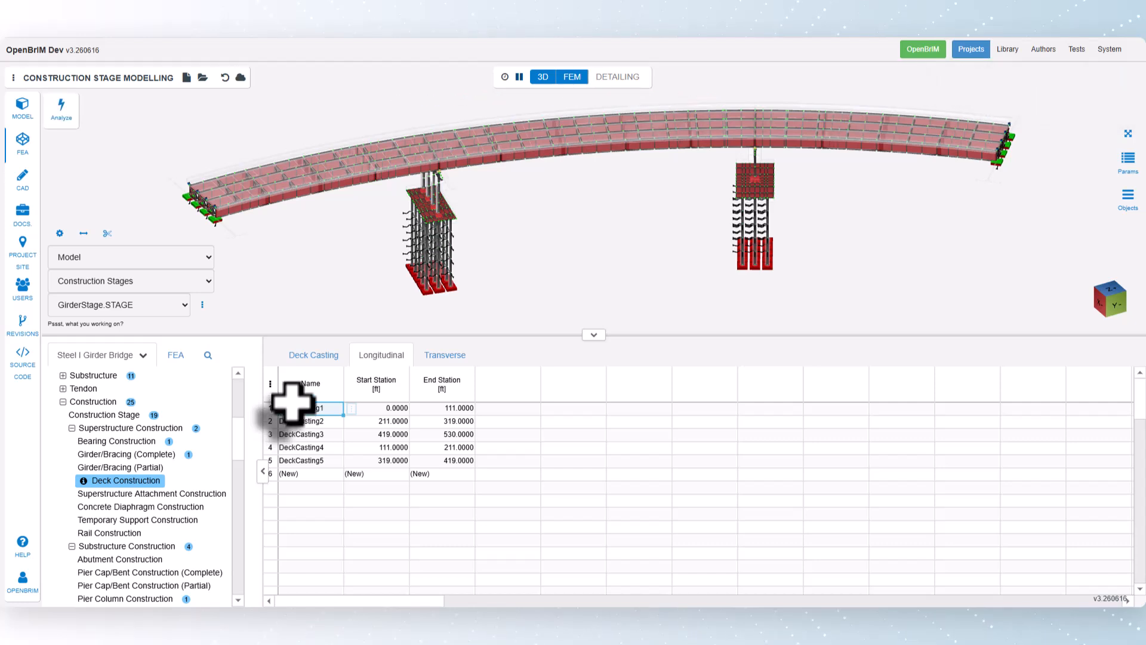
{"action": "left_click", "coordinate": [148, 307]}
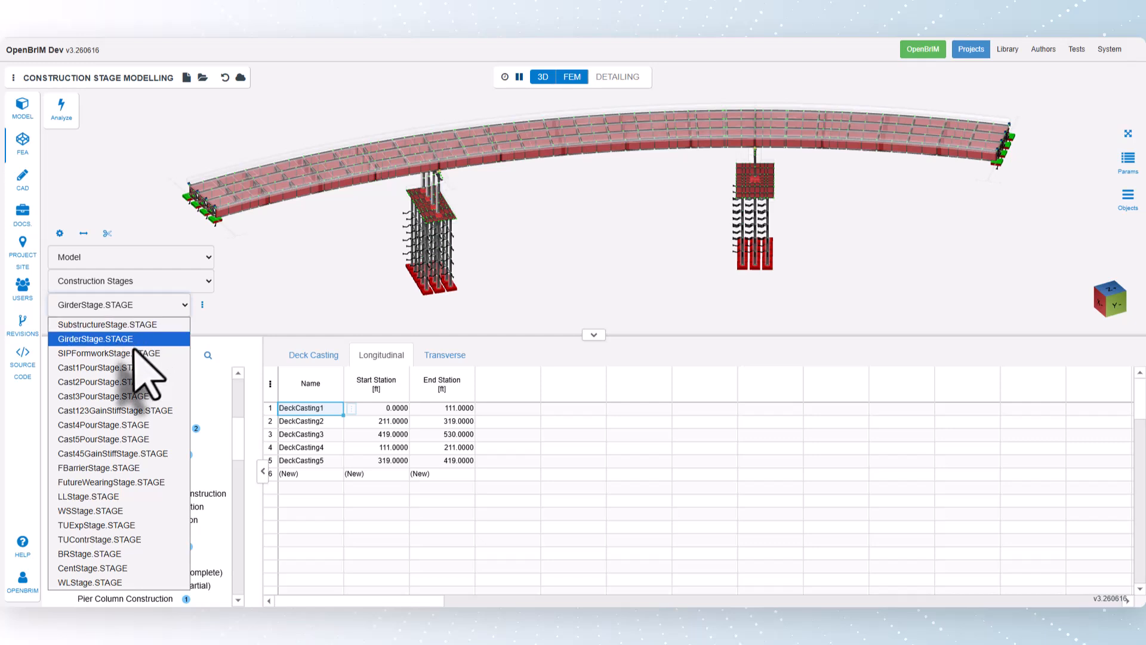
{"action": "left_click", "coordinate": [128, 364]}
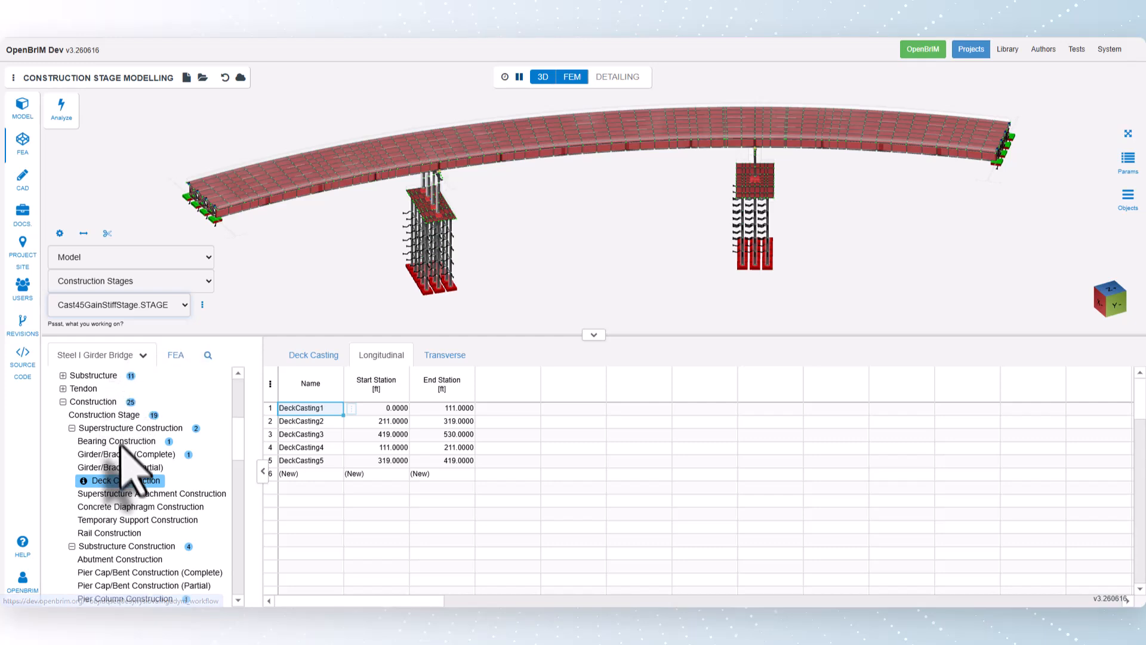
- Create a superstructure attachment construction entry assigned to FBarrierStage
{"action": "left_click", "coordinate": [132, 494]}
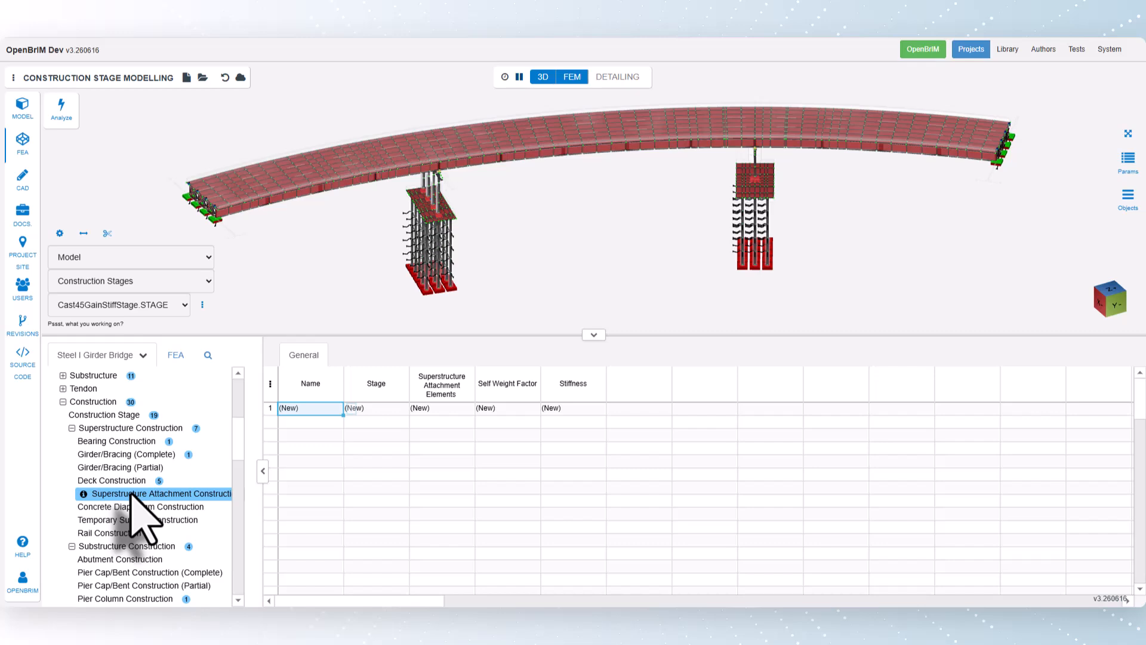
{"action": "left_click", "coordinate": [385, 408]}
{"action": "left_click", "coordinate": [416, 410]}
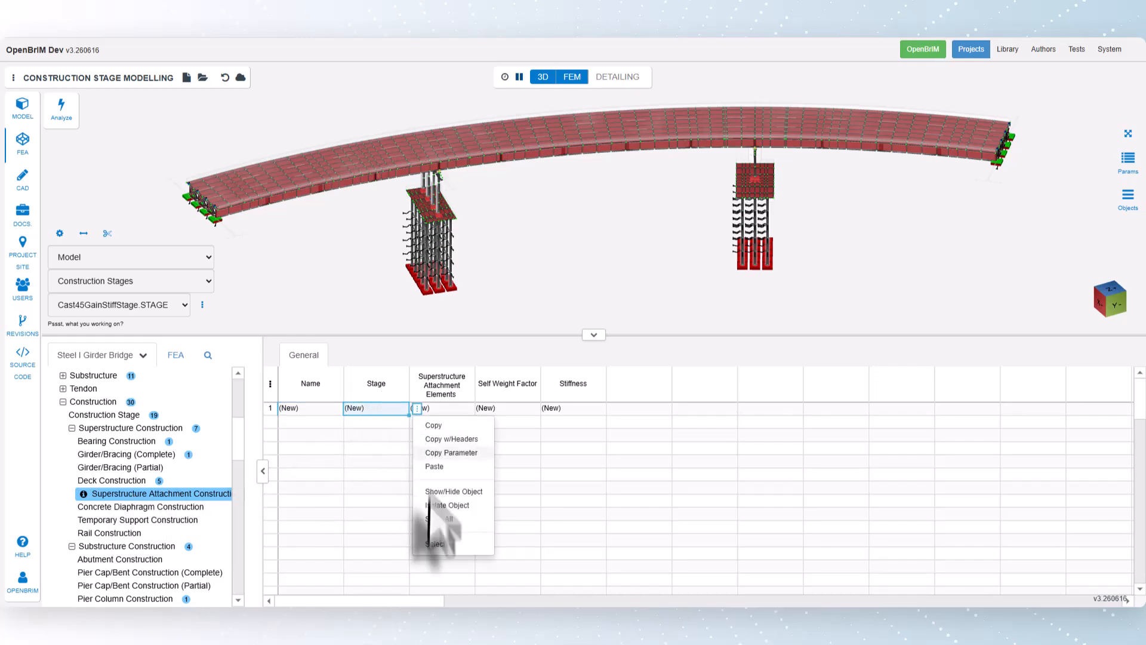
{"action": "left_click", "coordinate": [434, 543]}
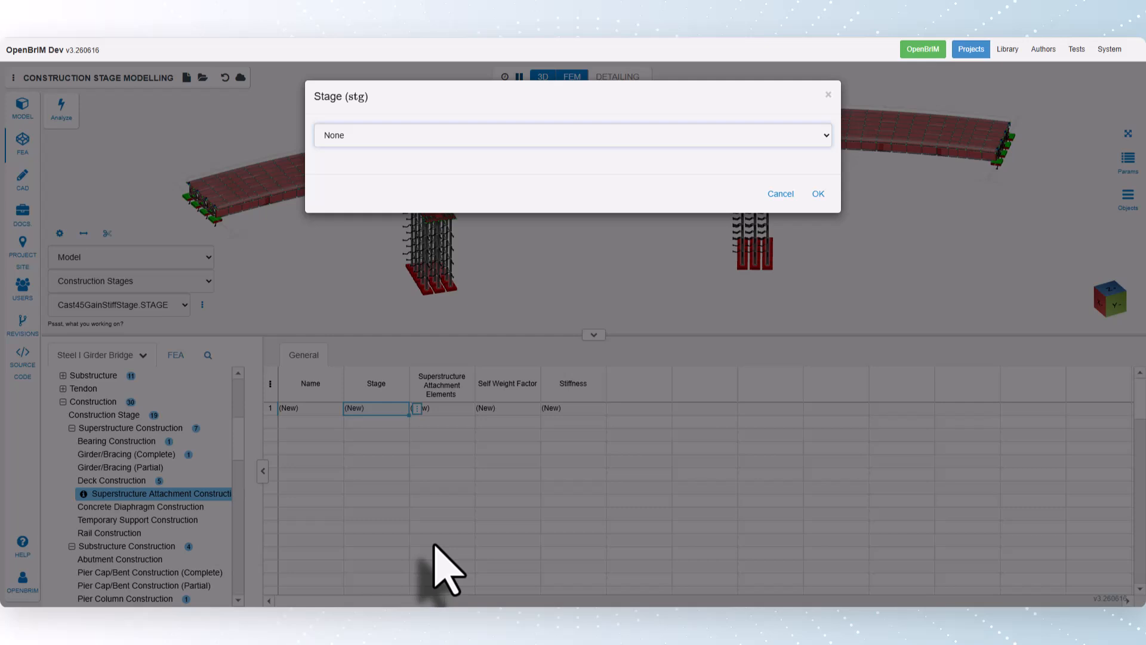
{"action": "left_click", "coordinate": [402, 142]}
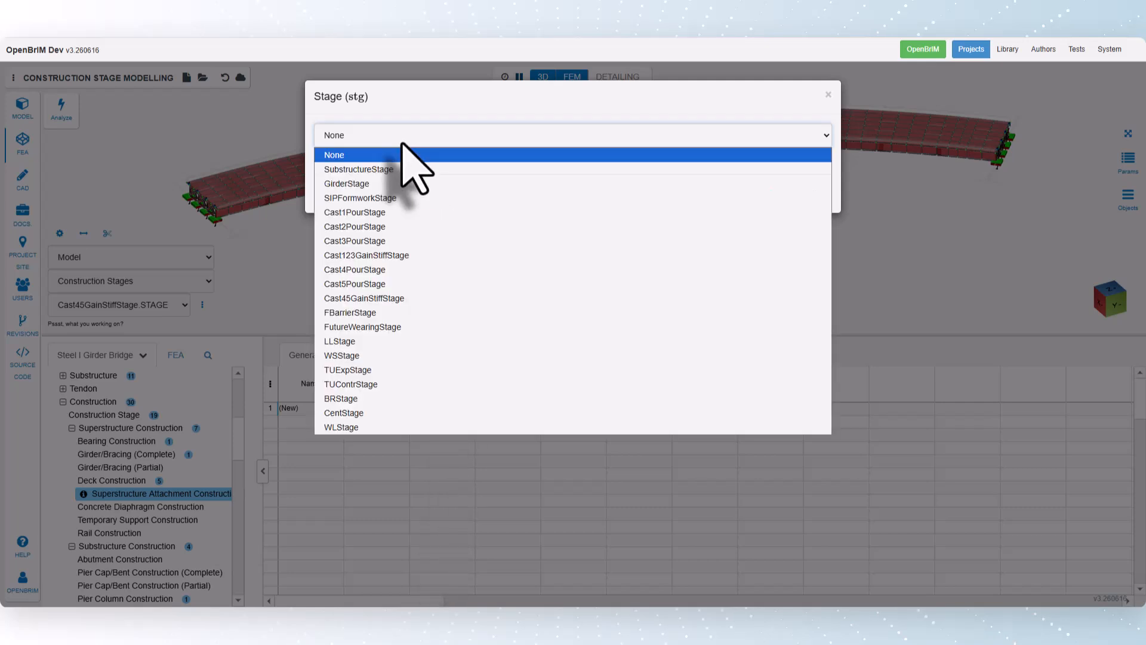
{"action": "left_click", "coordinate": [395, 312]}
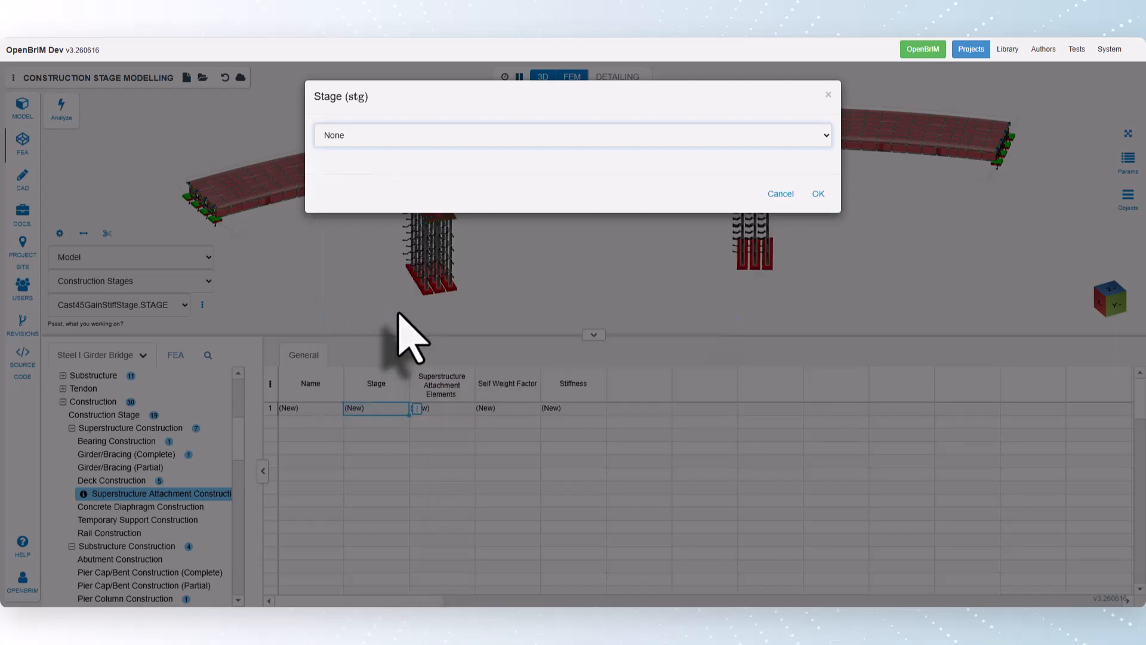
{"action": "left_click", "coordinate": [818, 193]}
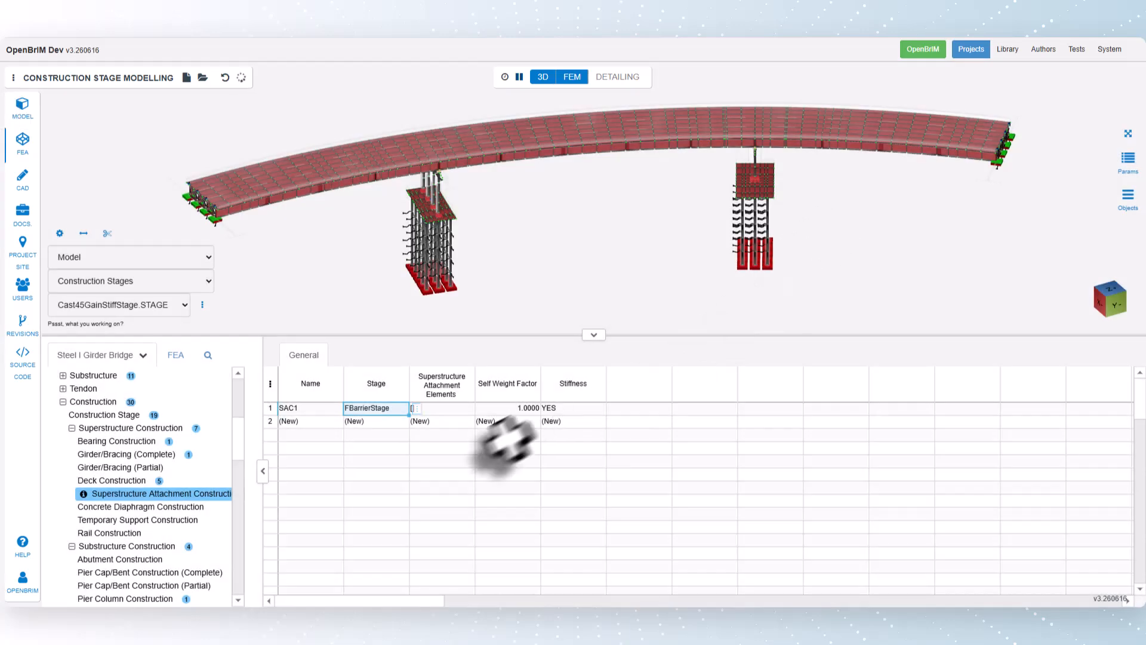
- Pick both deck-edge barriers, BR1 and BR2, in the model as the attachment elements of the FBarrierStage entry
{"action": "left_click", "coordinate": [457, 409]}
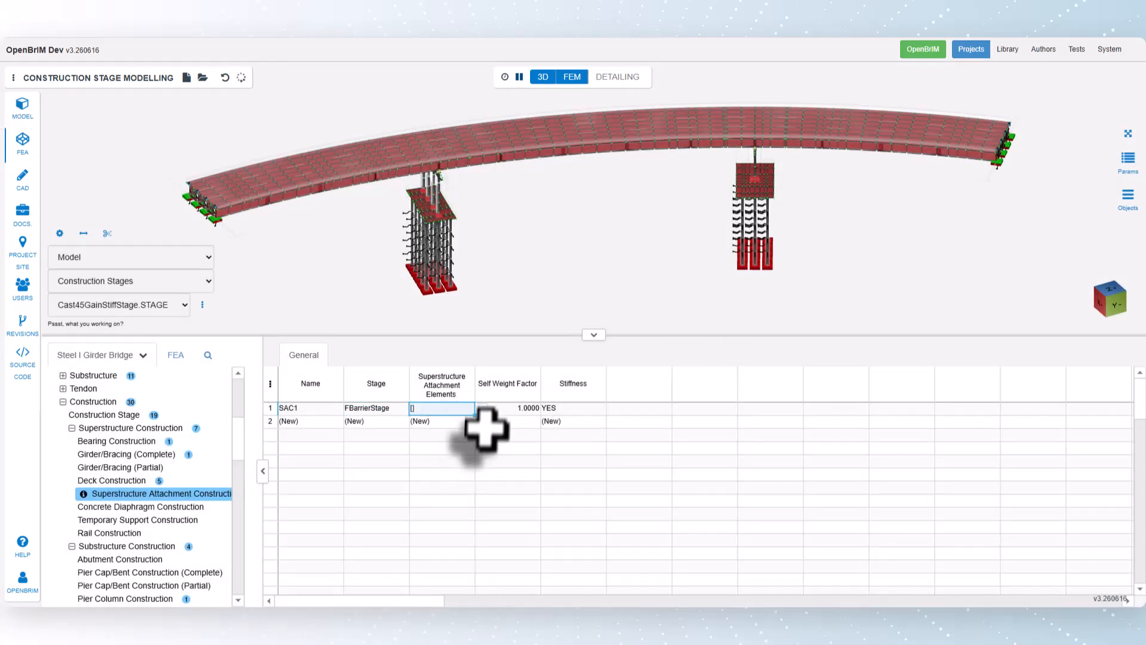
{"action": "left_click", "coordinate": [483, 408]}
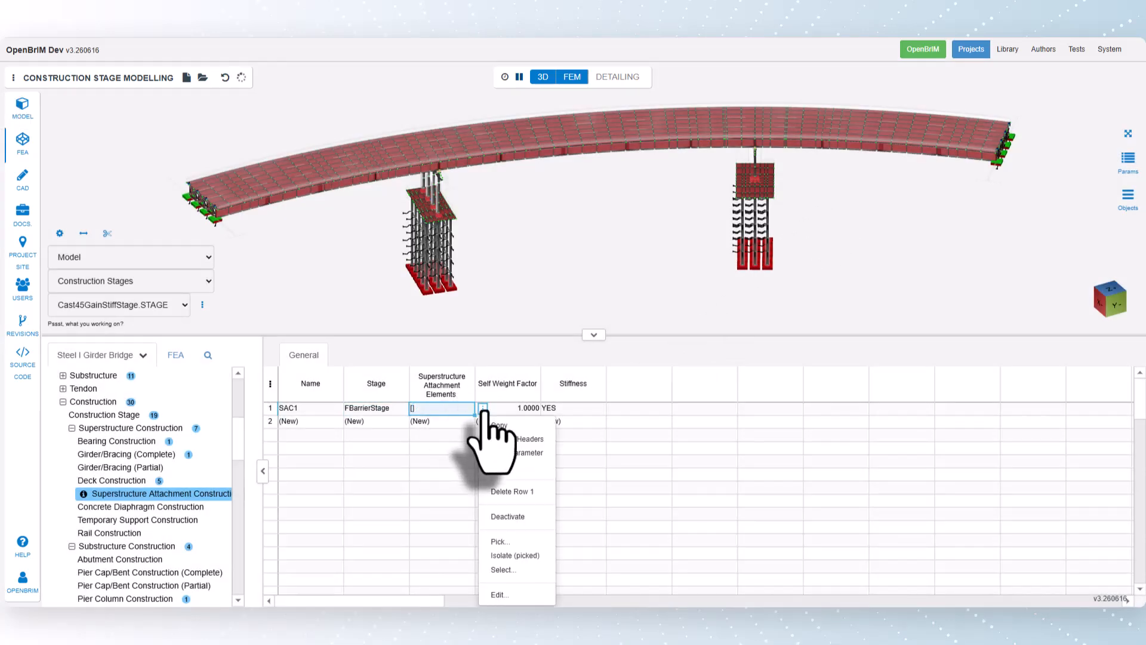
{"action": "left_click", "coordinate": [527, 543]}
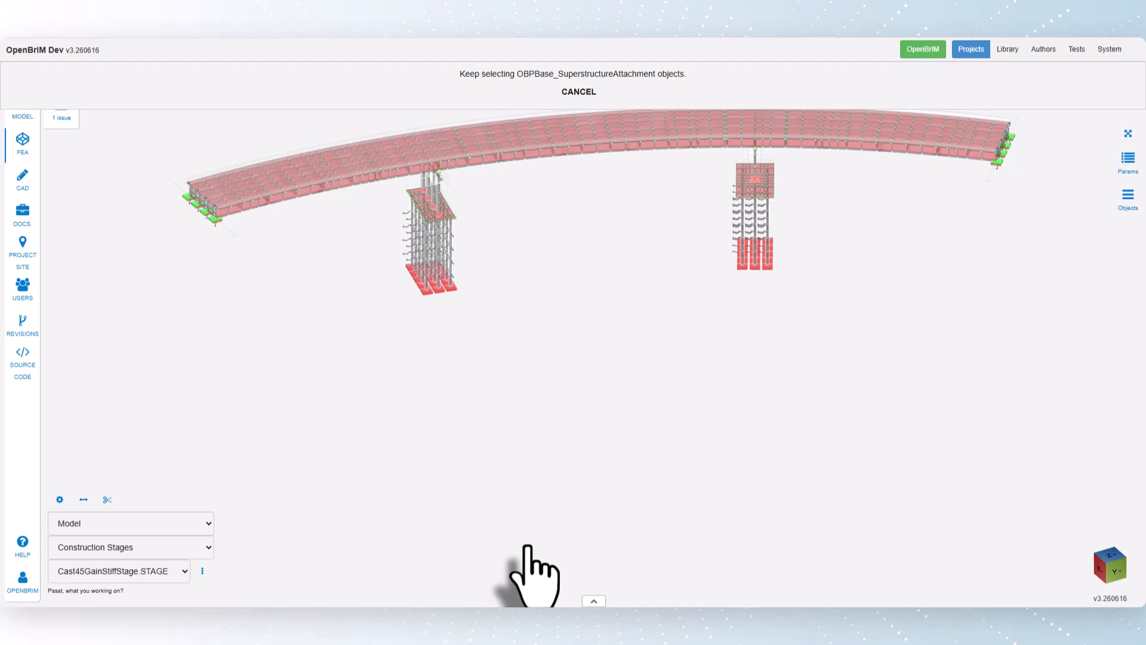
{"action": "left_click", "coordinate": [218, 182]}
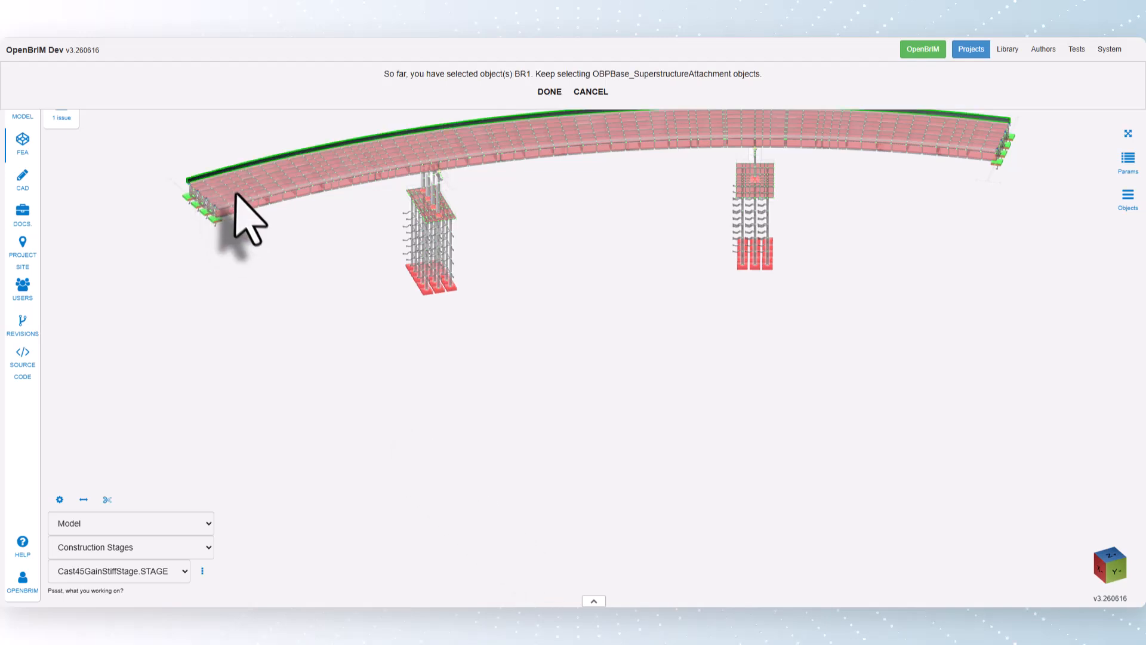
{"action": "left_click", "coordinate": [236, 202]}
{"action": "left_click", "coordinate": [550, 91]}
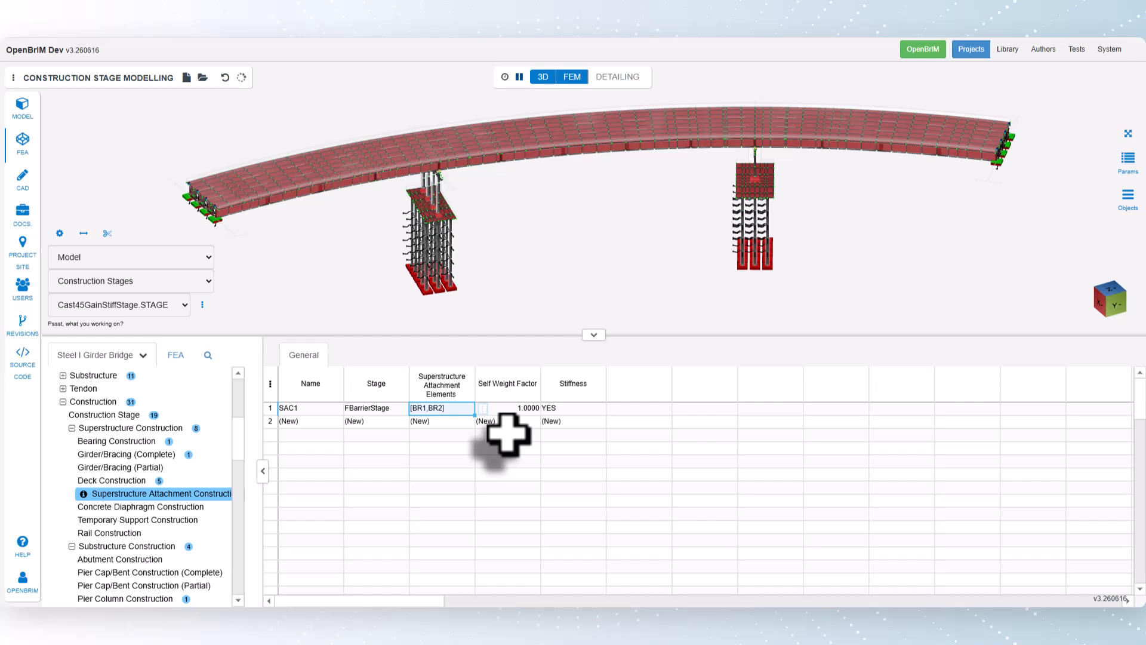
- Set the stiffness of the barrier attachment entry to NO and display the model at FBarrierStage
{"action": "left_click", "coordinate": [511, 408]}
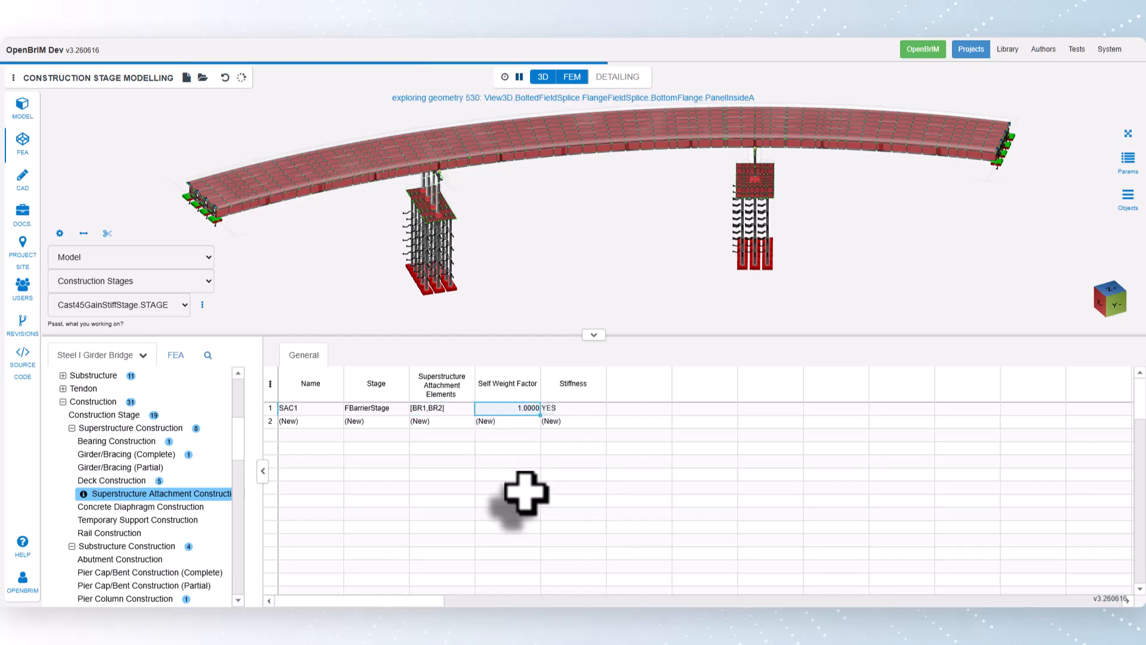
{"action": "left_click", "coordinate": [597, 410]}
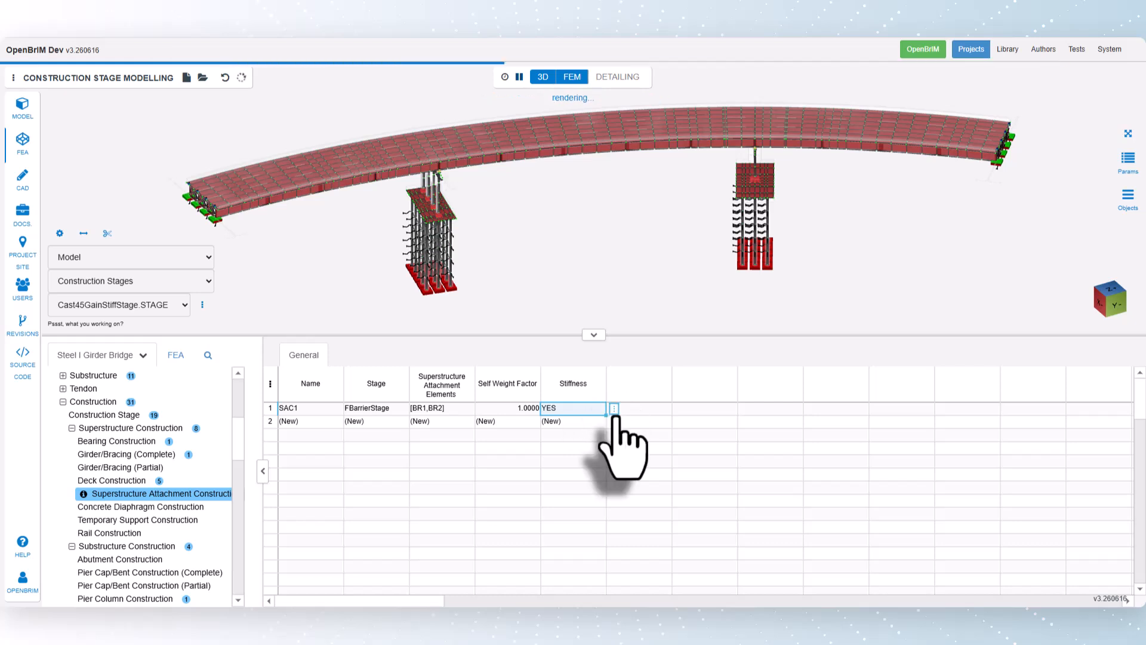
{"action": "left_click", "coordinate": [613, 408]}
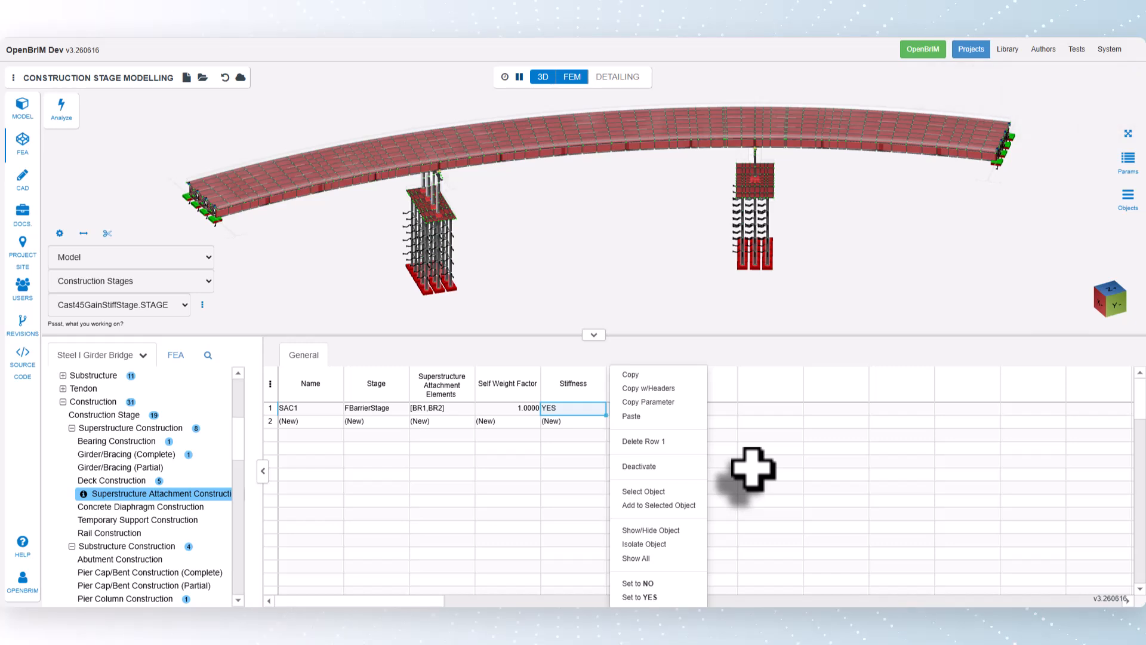
{"action": "left_click", "coordinate": [640, 583]}
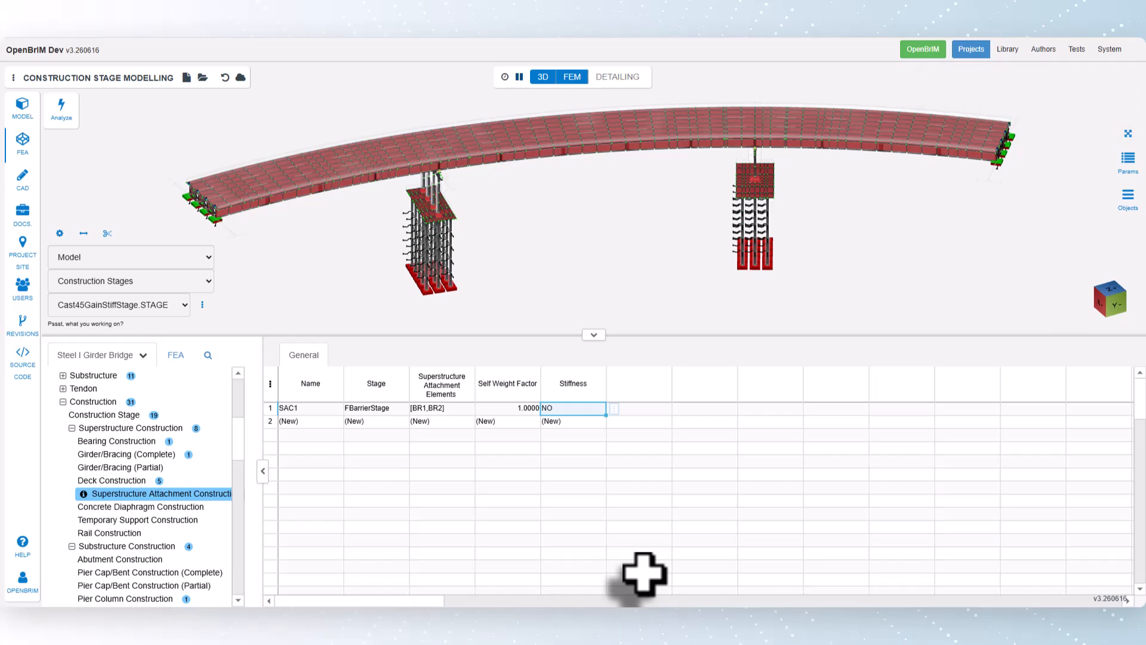
{"action": "left_click", "coordinate": [152, 307]}
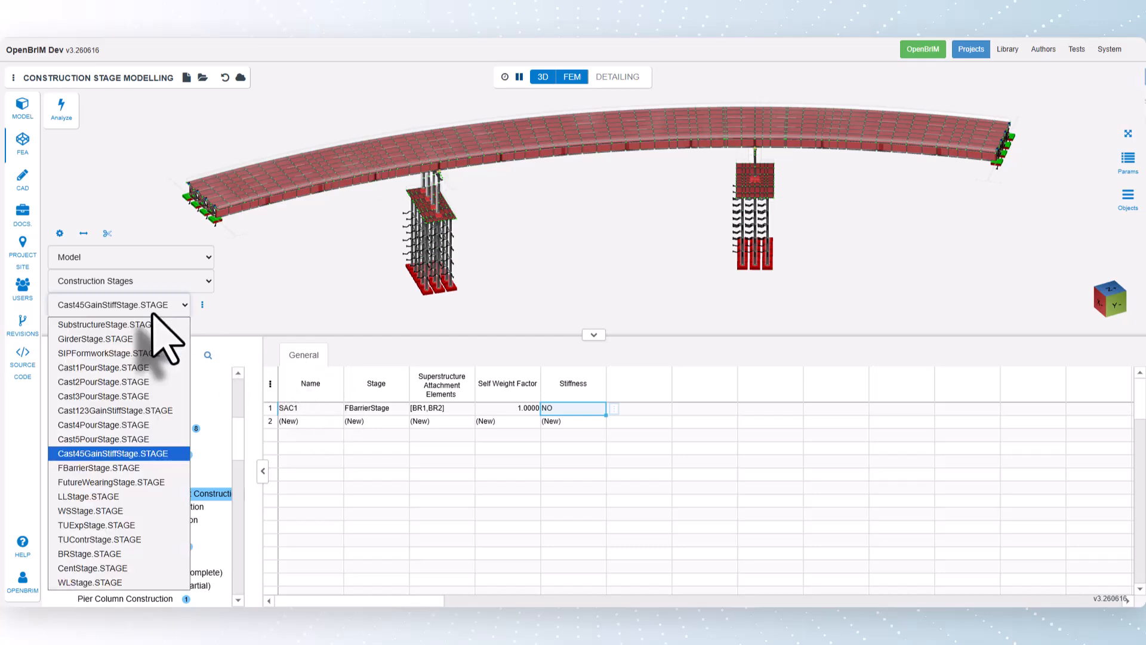
{"action": "left_click", "coordinate": [169, 468]}
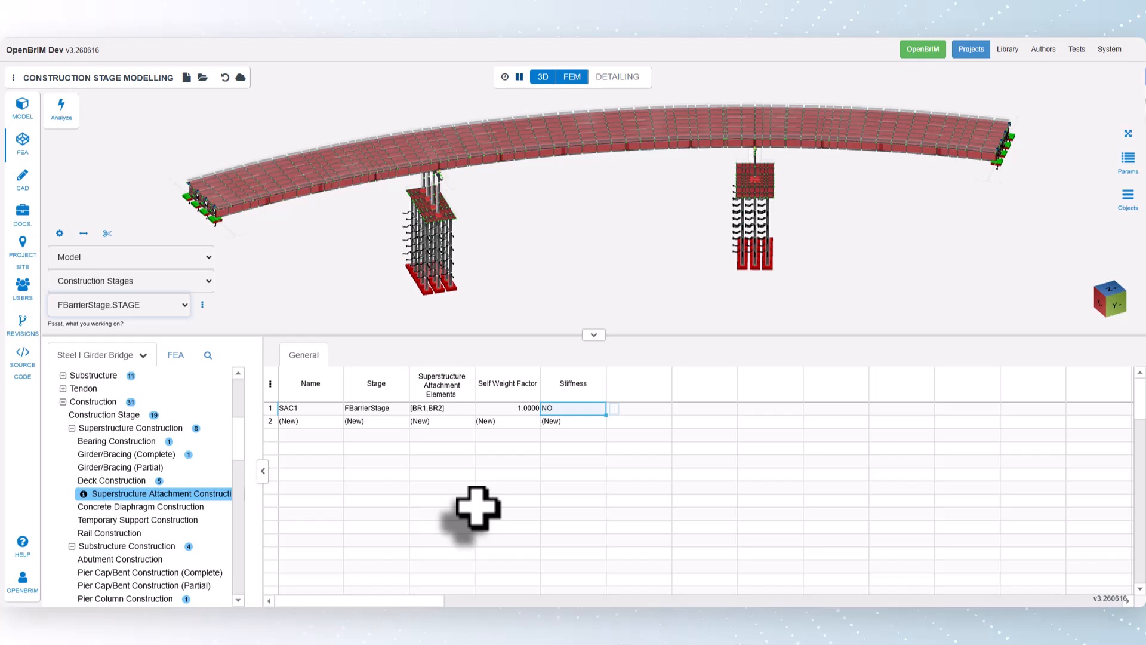
- Add DeckDeconstructionStage and GirderDeconstructionStage to the end of the construction stage list
{"action": "left_click", "coordinate": [96, 416]}
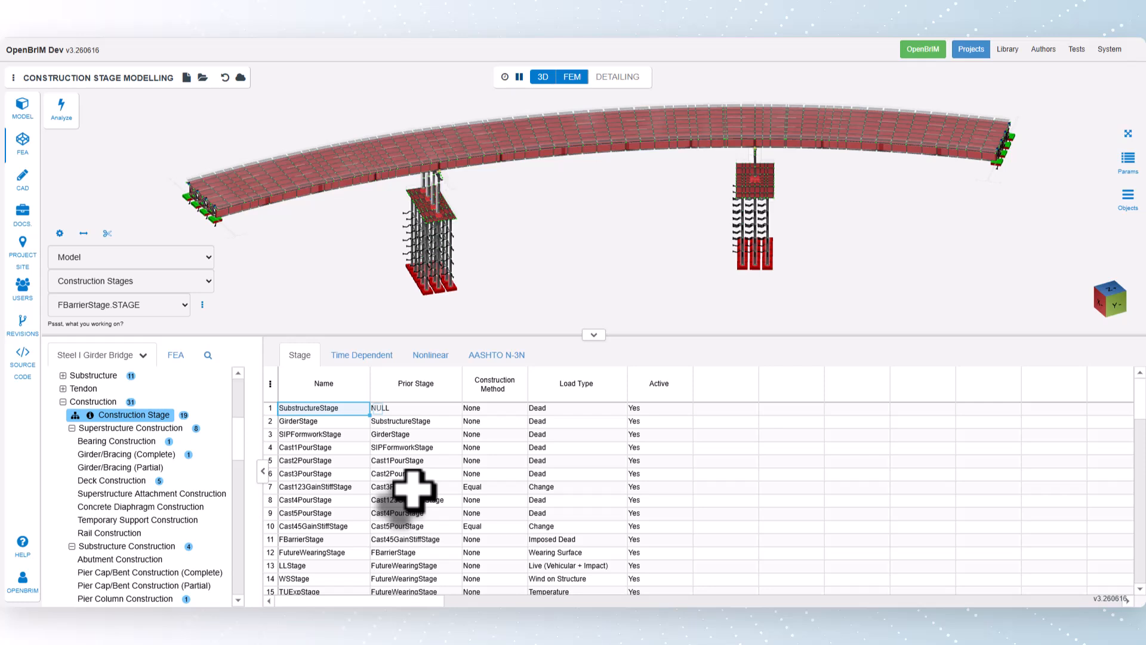
{"action": "scroll", "coordinate": [414, 490], "scroll_direction": "down", "scroll_amount": 5}
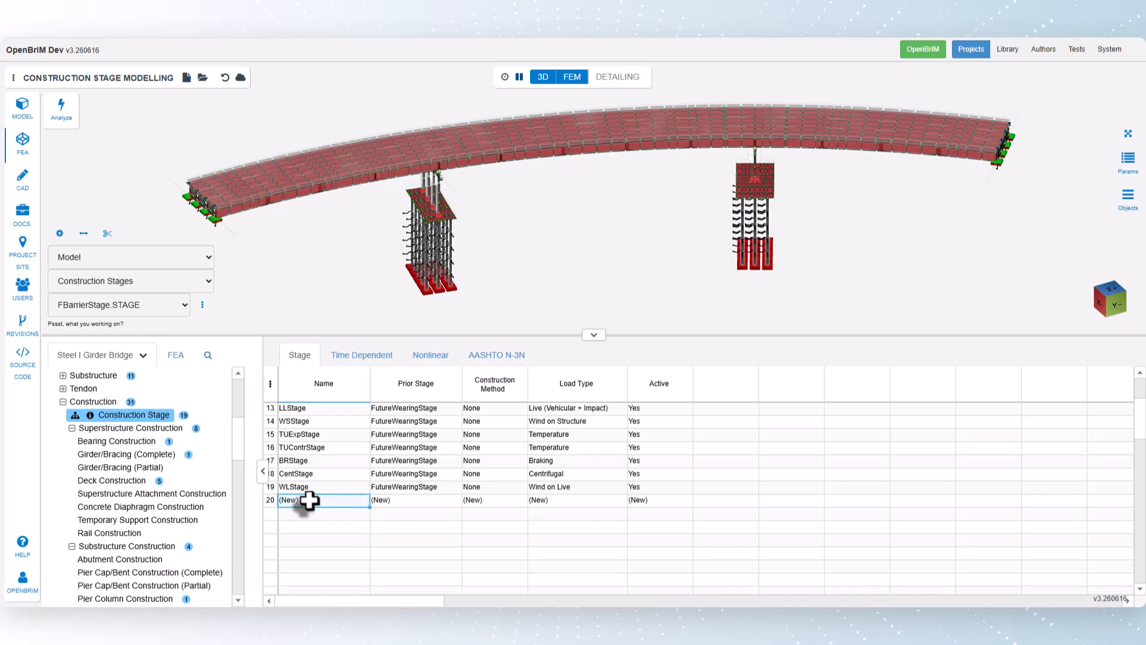
{"action": "type", "text": "eckConstructionStag"}
{"action": "key", "text": "Return"}
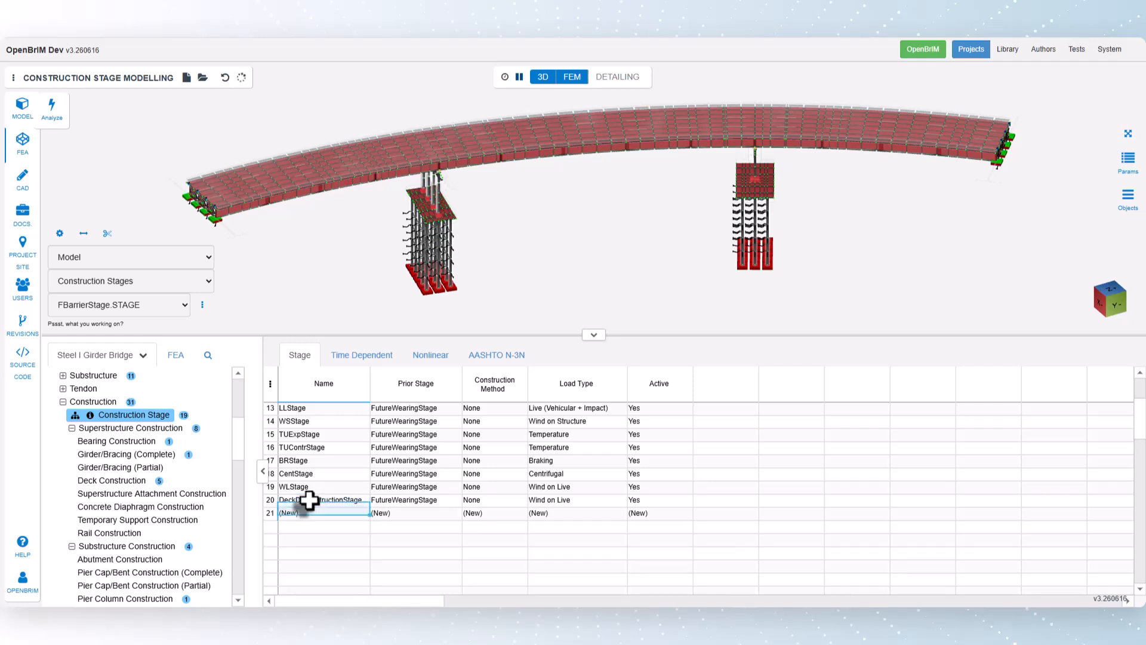
{"action": "type", "text": "GirderDeconstructio"}
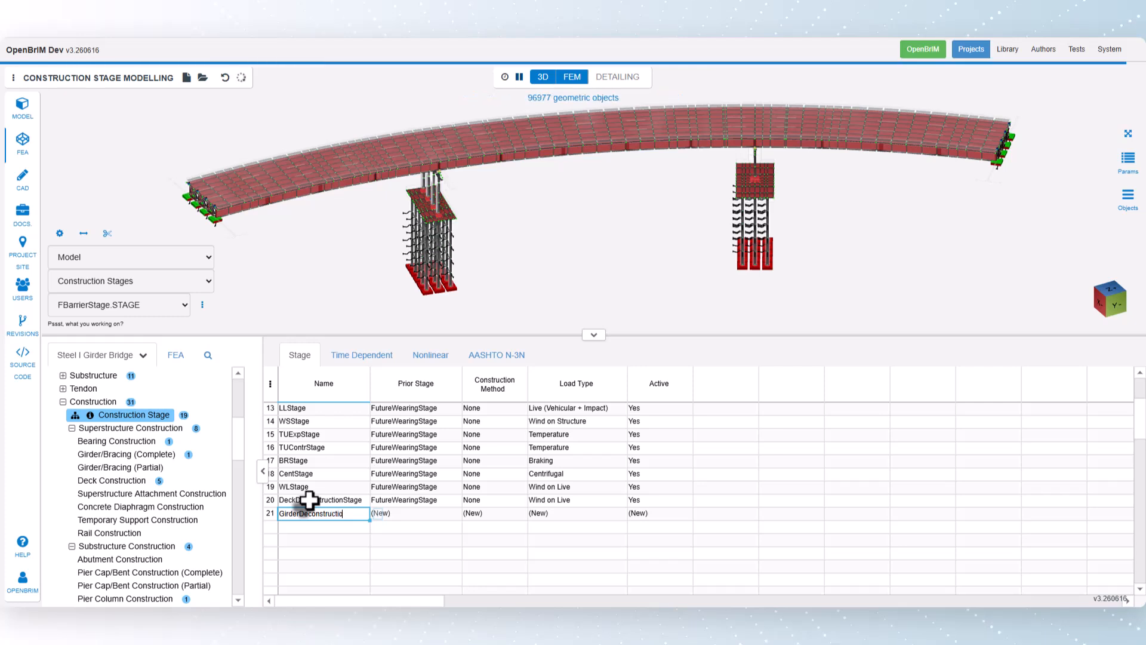
{"action": "type", "text": "nStage"}
{"action": "key", "text": "Return"}
- Add CrossFrameDeconstructionStage and SubstructureDeconstructionStage to the end of the construction stage list
{"action": "type", "text": "Cro"}
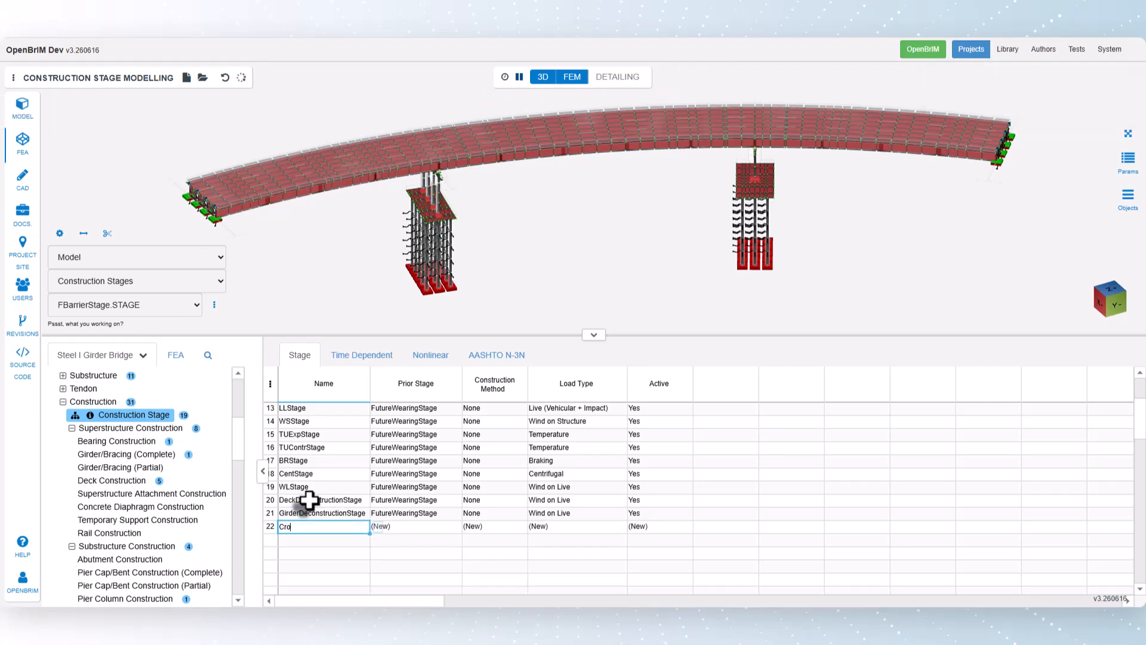
{"action": "type", "text": "ssFrameDeconstructionStag"}
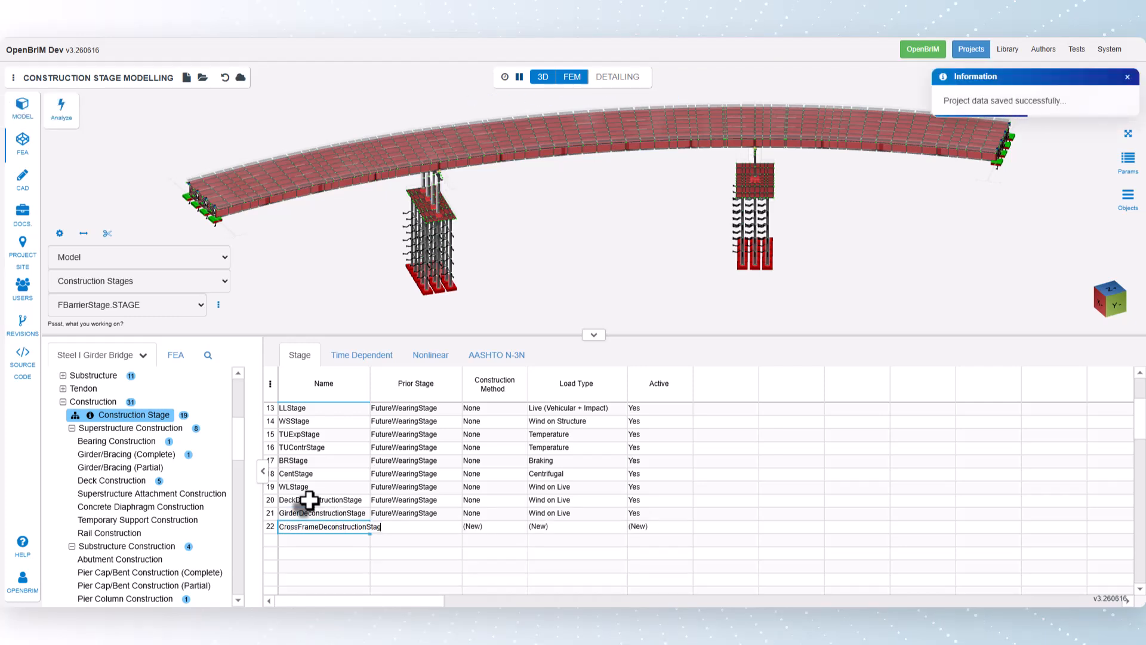
{"action": "key", "text": "Return"}
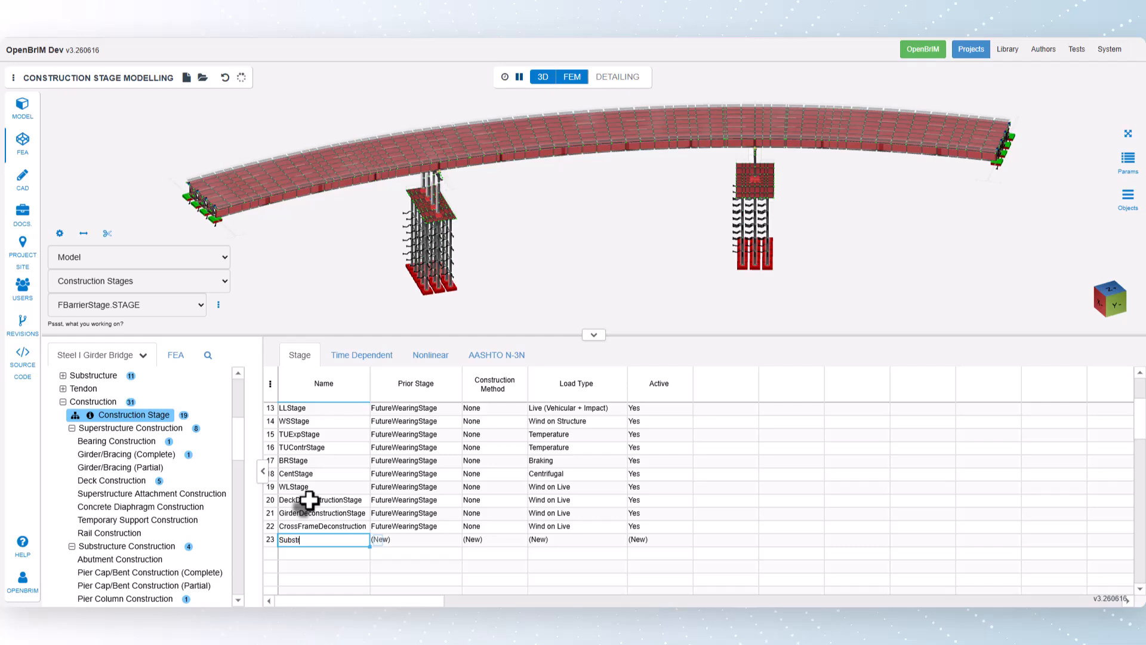
{"action": "type", "text": "SubstructureDeconstructio"}
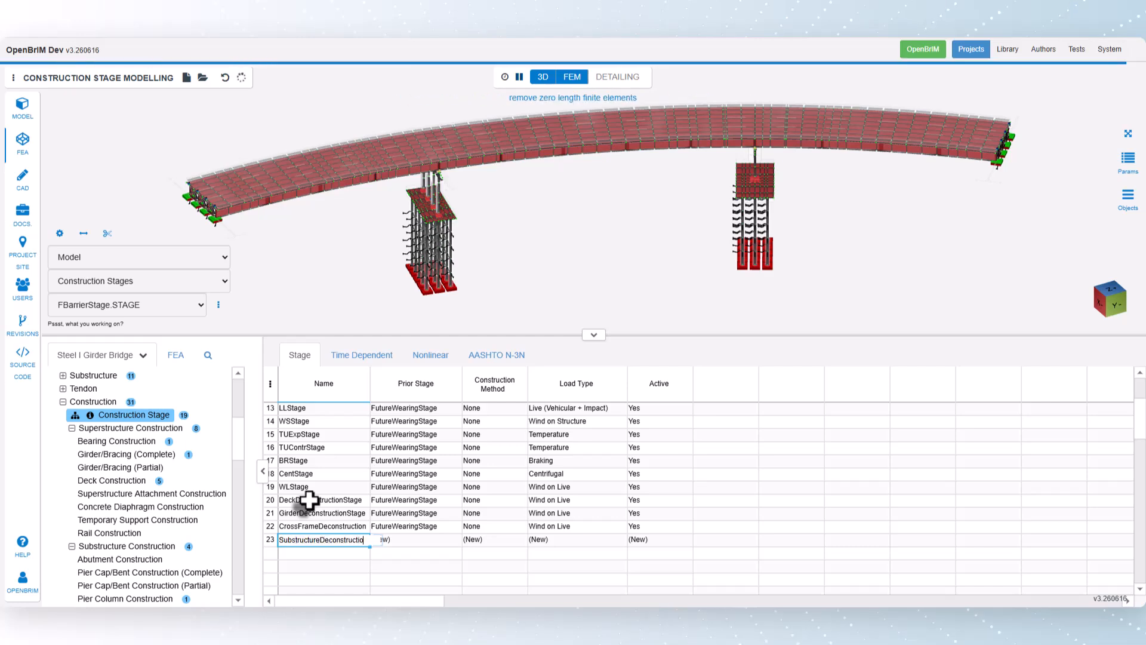
{"action": "type", "text": "nStage"}
{"action": "key", "text": "Return"}
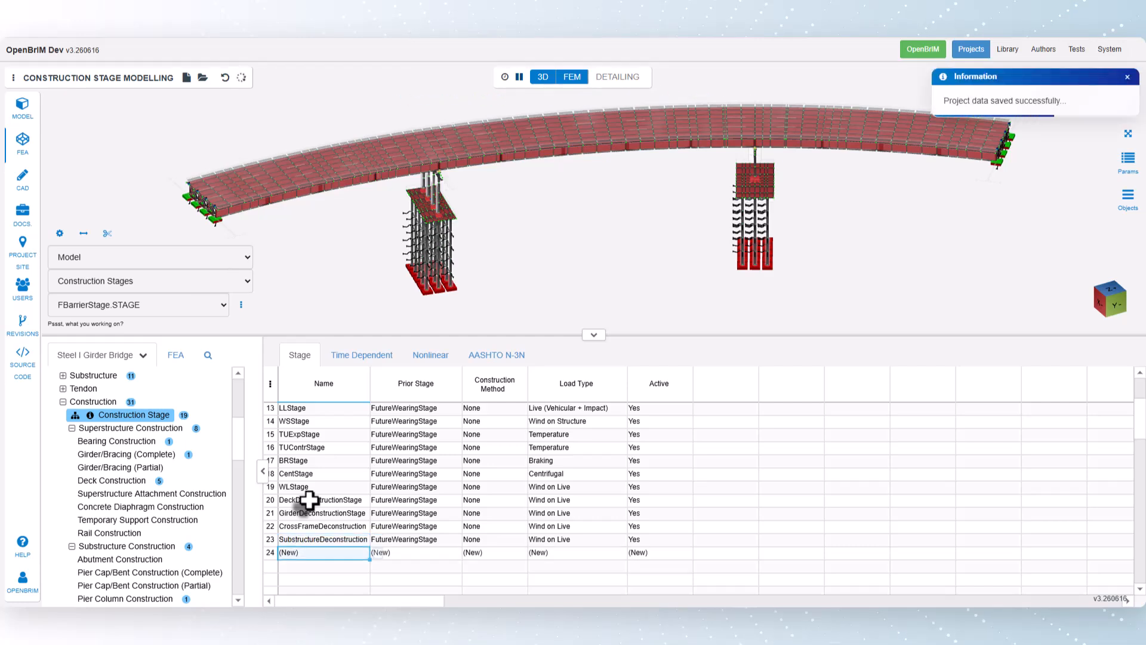
- Set the prior stage of GirderDeconstructionStage to DeckDeconstructionStage and of CrossFrameDeconstructionStage to GirderDeconstructionStage
{"action": "left_click", "coordinate": [408, 514]}
{"action": "left_click", "coordinate": [469, 514]}
{"action": "left_click", "coordinate": [495, 594]}
{"action": "left_click", "coordinate": [363, 137]}
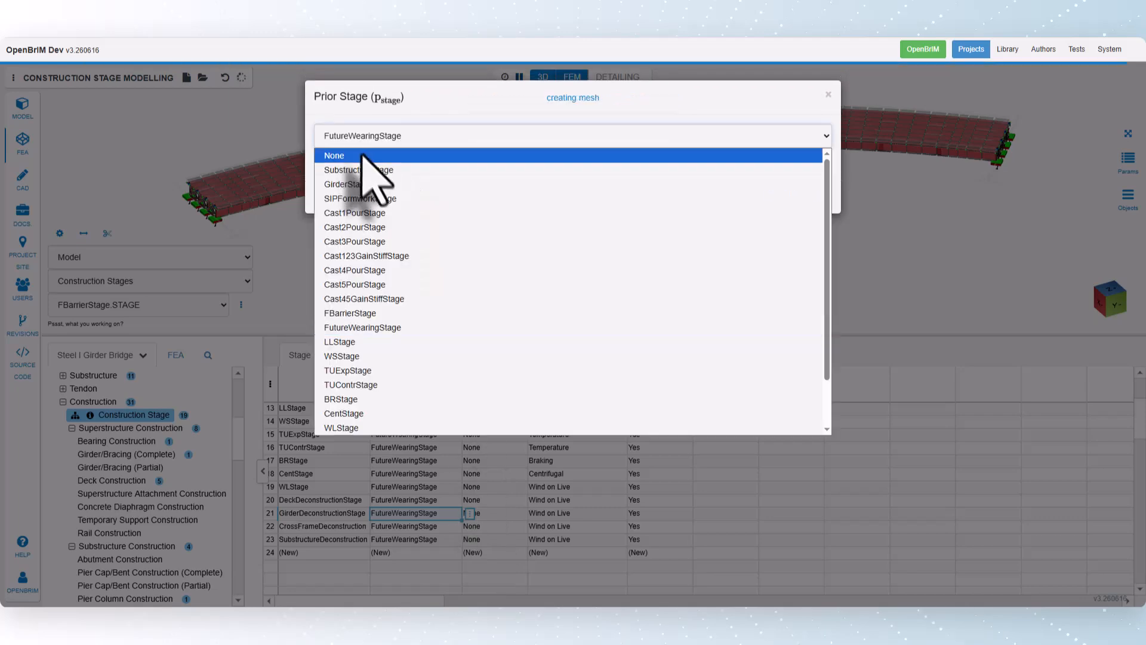
{"action": "scroll", "coordinate": [365, 173], "scroll_direction": "down", "scroll_amount": 2}
{"action": "left_click", "coordinate": [376, 387]}
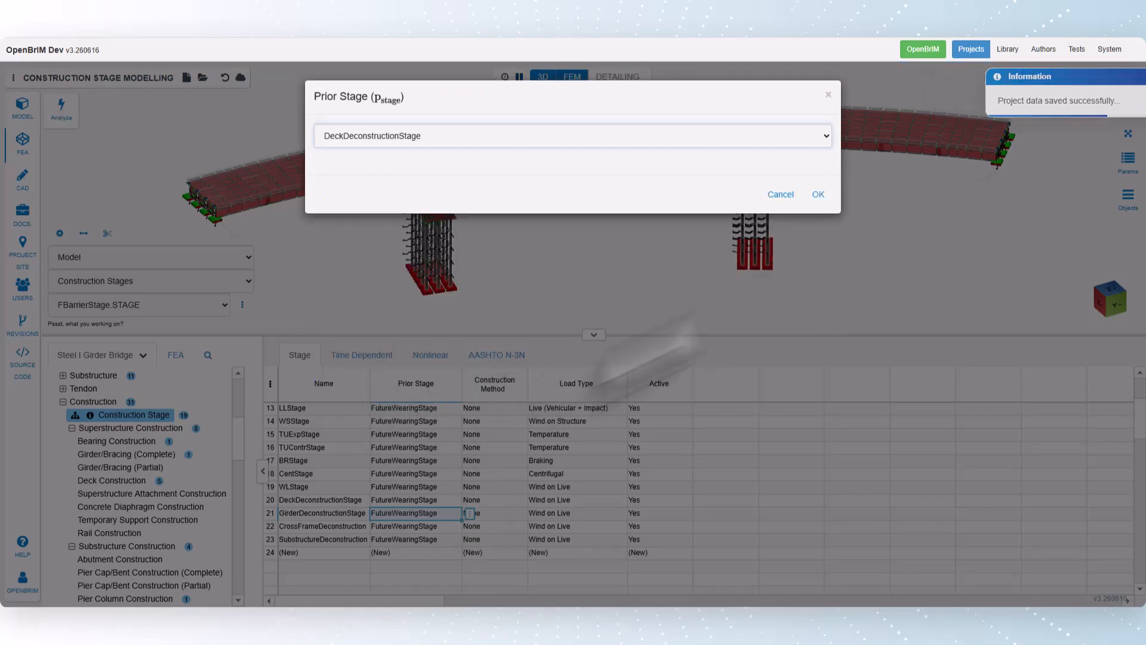
{"action": "left_click", "coordinate": [813, 193]}
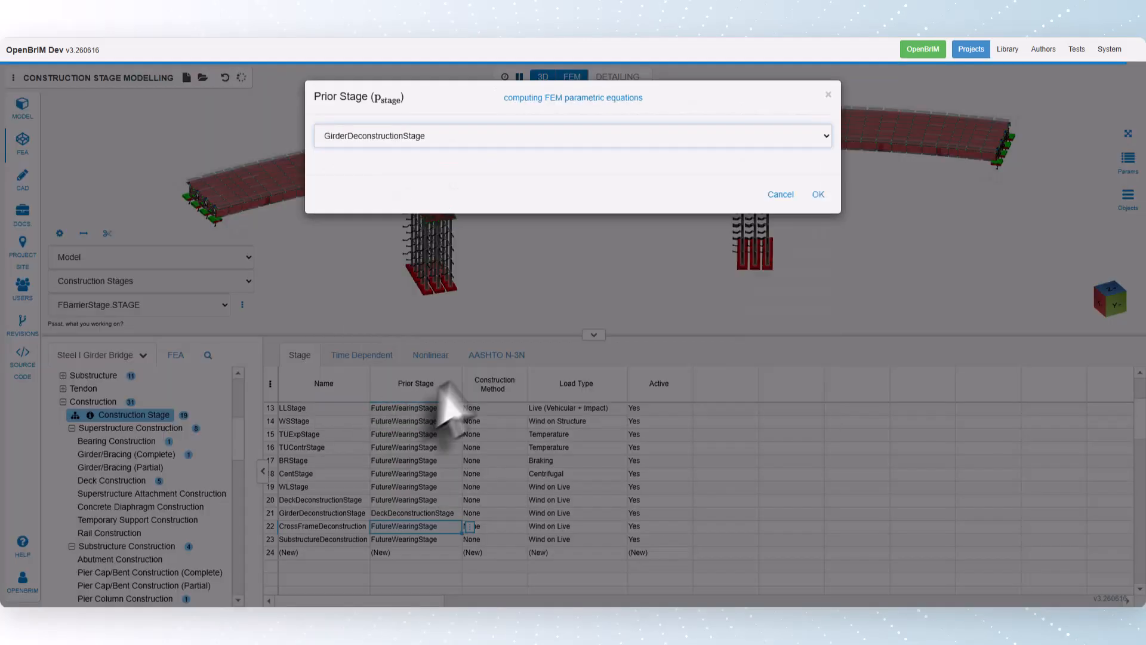
{"action": "left_click", "coordinate": [815, 193]}
- Set the prior stage of SubstructureDeconstructionStage to CrossFrameDeconstructionStage
{"action": "left_click", "coordinate": [442, 542]}
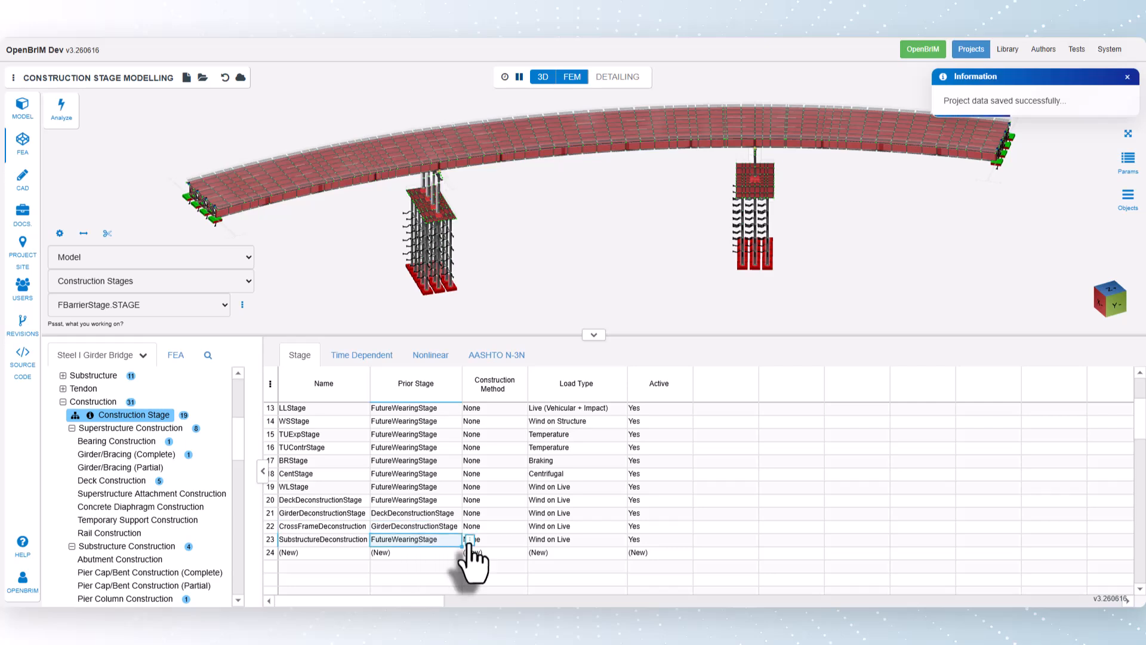
{"action": "left_click", "coordinate": [470, 540]}
{"action": "left_click", "coordinate": [490, 599]}
{"action": "left_click", "coordinate": [376, 136]}
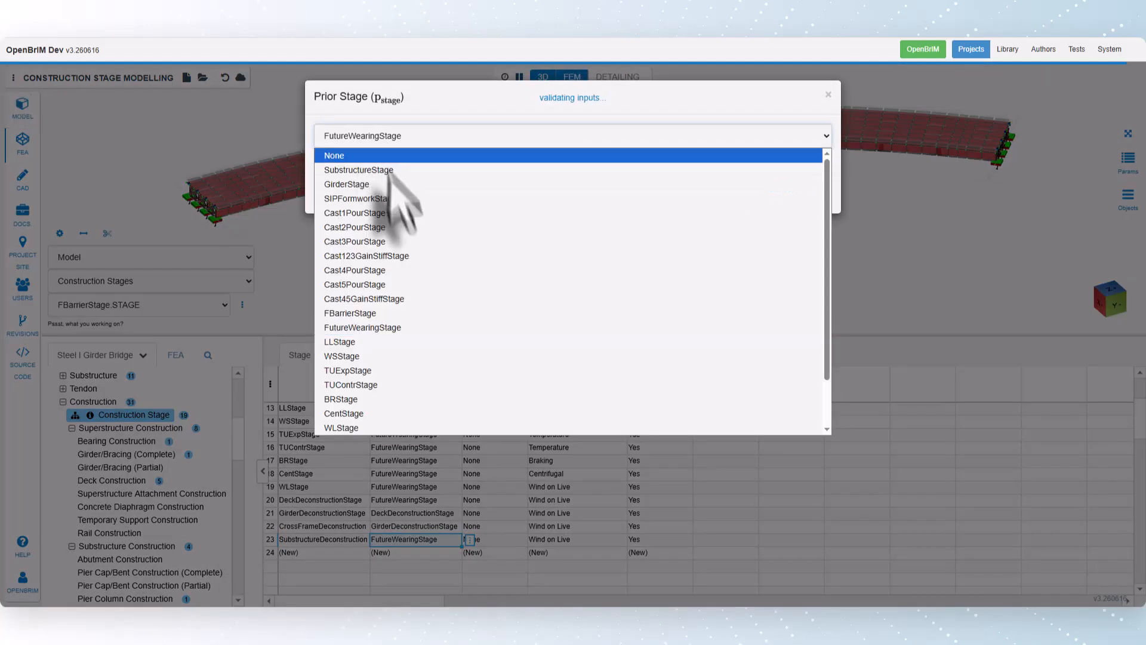
{"action": "scroll", "coordinate": [410, 358], "scroll_direction": "down", "scroll_amount": 3}
{"action": "left_click", "coordinate": [415, 418]}
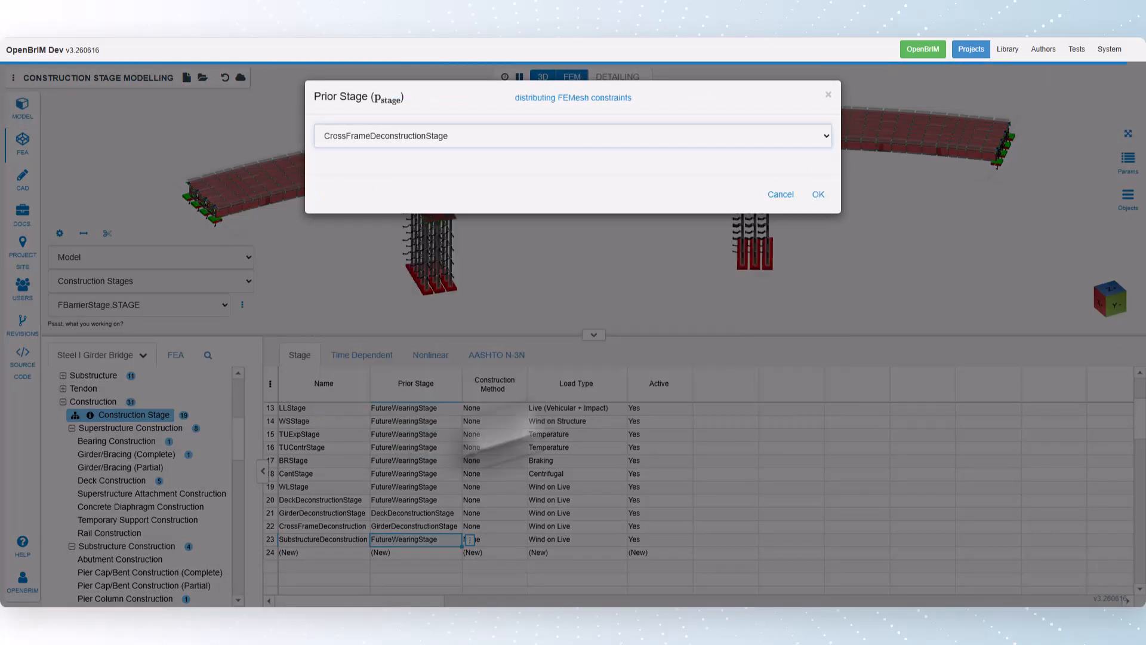
{"action": "left_click", "coordinate": [814, 193]}
- Set the load type of all four deconstruction stages to Dead
{"action": "left_click", "coordinate": [634, 500]}
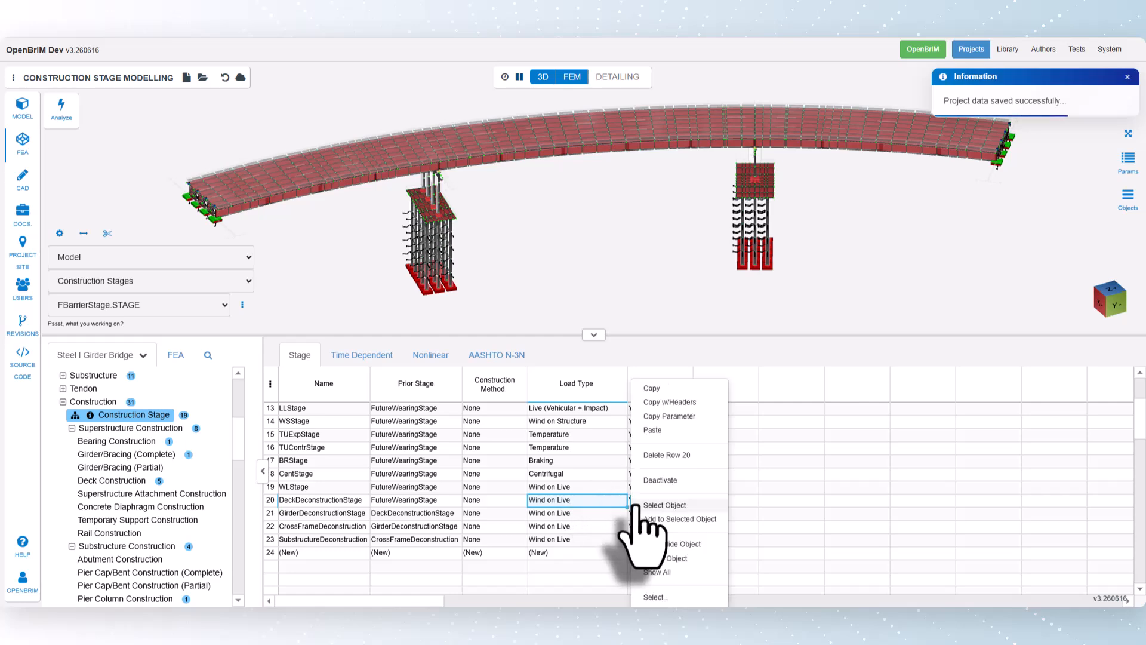
{"action": "left_click", "coordinate": [662, 600]}
{"action": "left_click", "coordinate": [376, 136]}
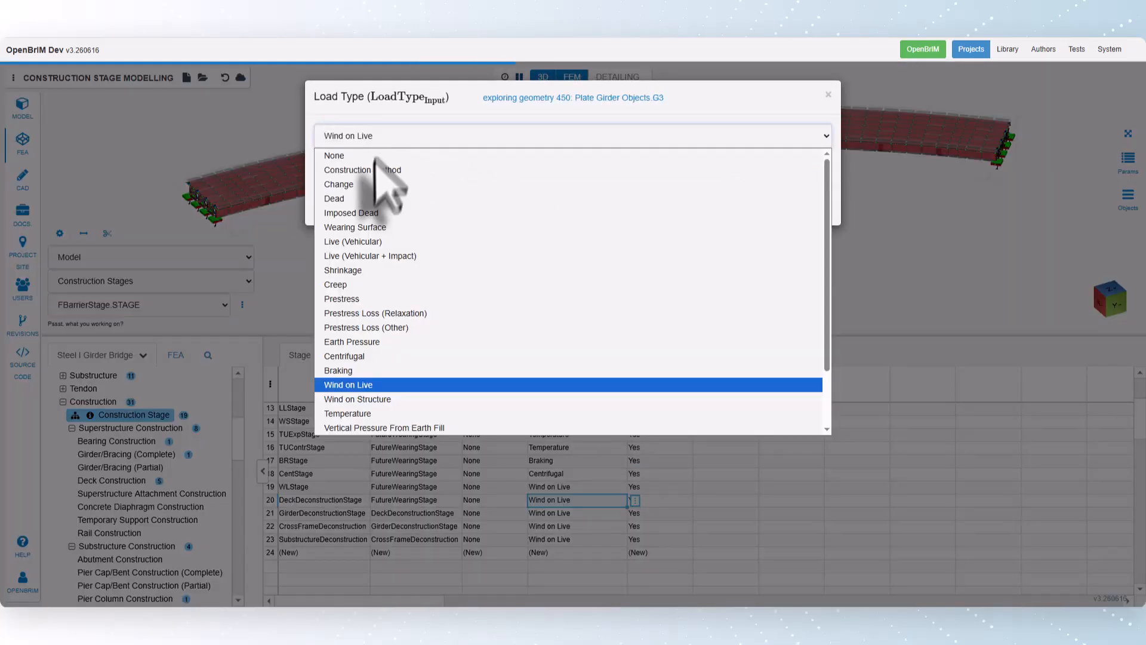
{"action": "left_click", "coordinate": [358, 198]}
{"action": "left_click", "coordinate": [814, 206]}
{"action": "left_click_drag", "start_coordinate": [626, 507], "coordinate": [621, 539]}
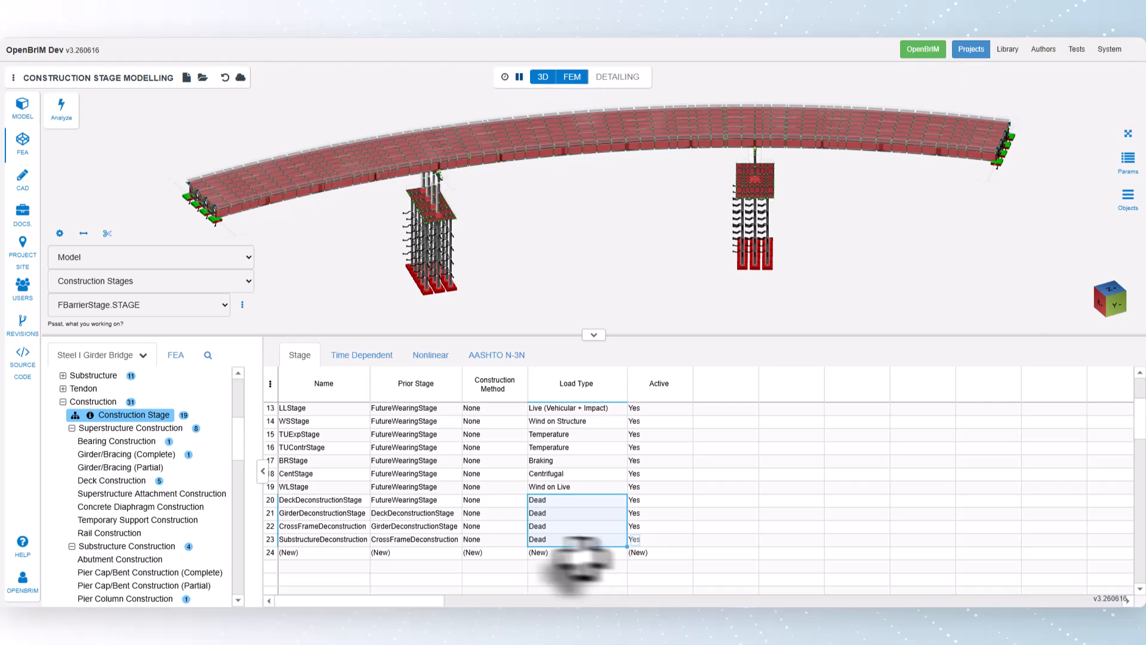
- Create a superstructure deck deconstruction entry assigned to DeckDeconstructionStage
{"action": "scroll", "coordinate": [111, 503], "scroll_direction": "down", "scroll_amount": 1}
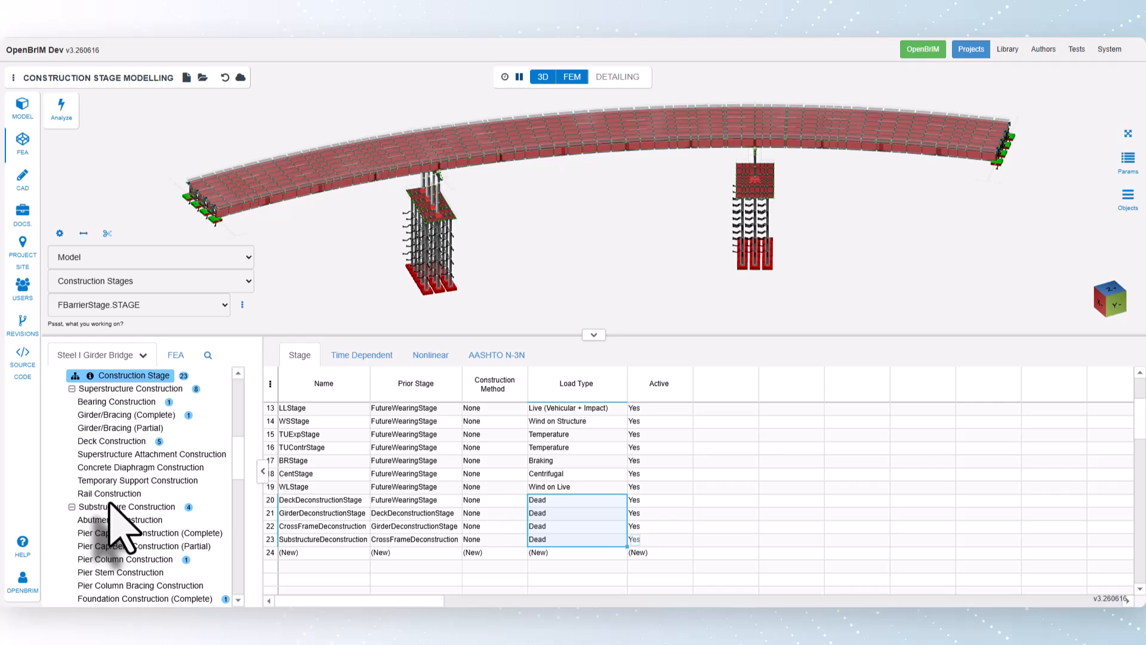
{"action": "scroll", "coordinate": [112, 505], "scroll_direction": "down", "scroll_amount": 2}
{"action": "scroll", "coordinate": [109, 503], "scroll_direction": "down", "scroll_amount": 1}
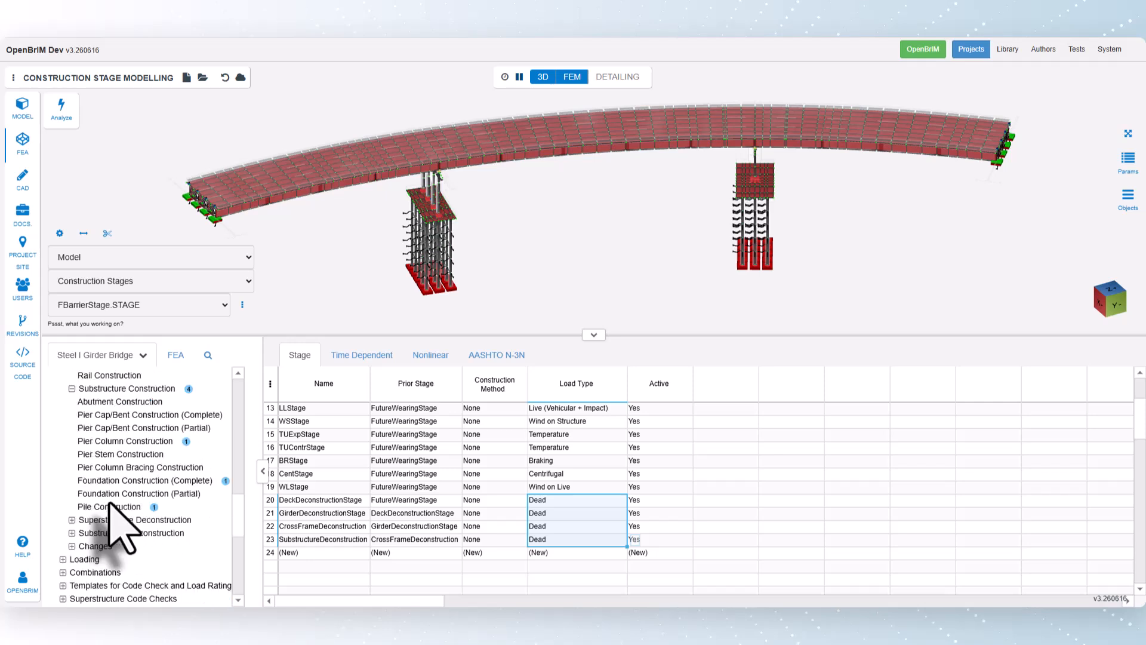
{"action": "left_click", "coordinate": [71, 519]}
{"action": "left_click", "coordinate": [113, 559]}
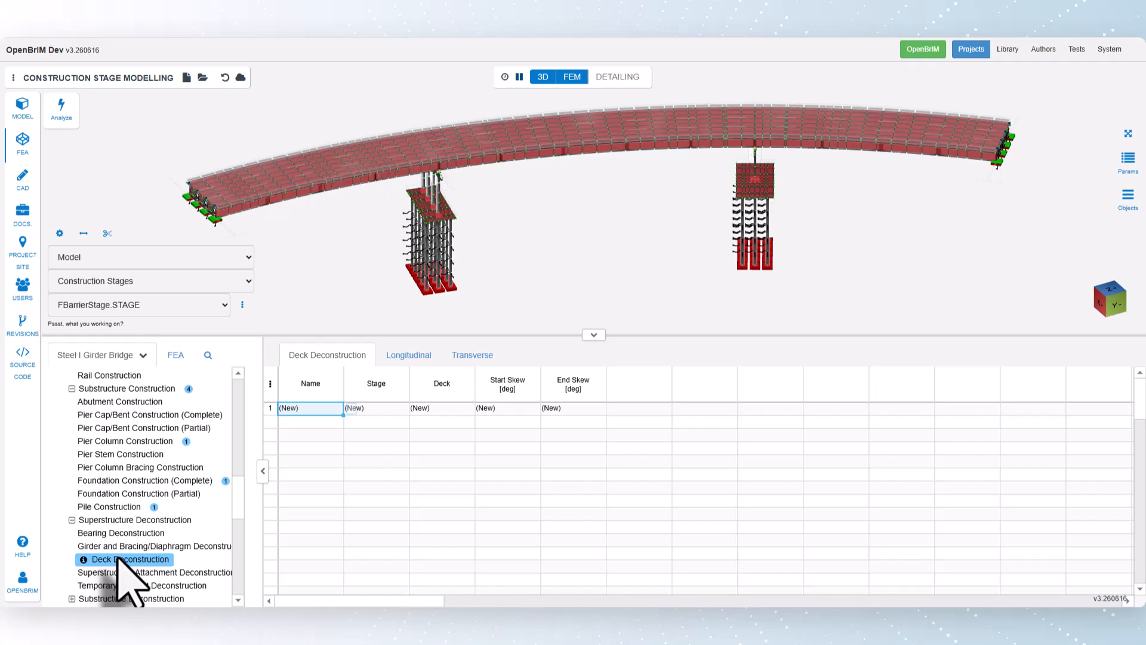
{"action": "left_click", "coordinate": [396, 410]}
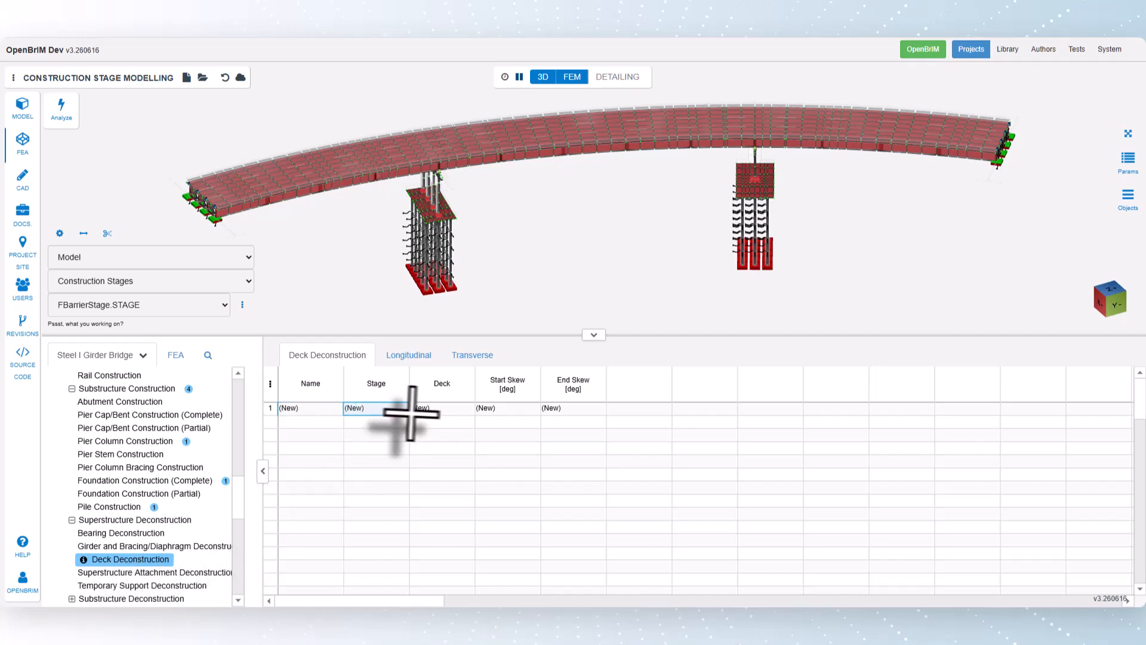
{"action": "left_click", "coordinate": [416, 408]}
{"action": "left_click", "coordinate": [445, 543]}
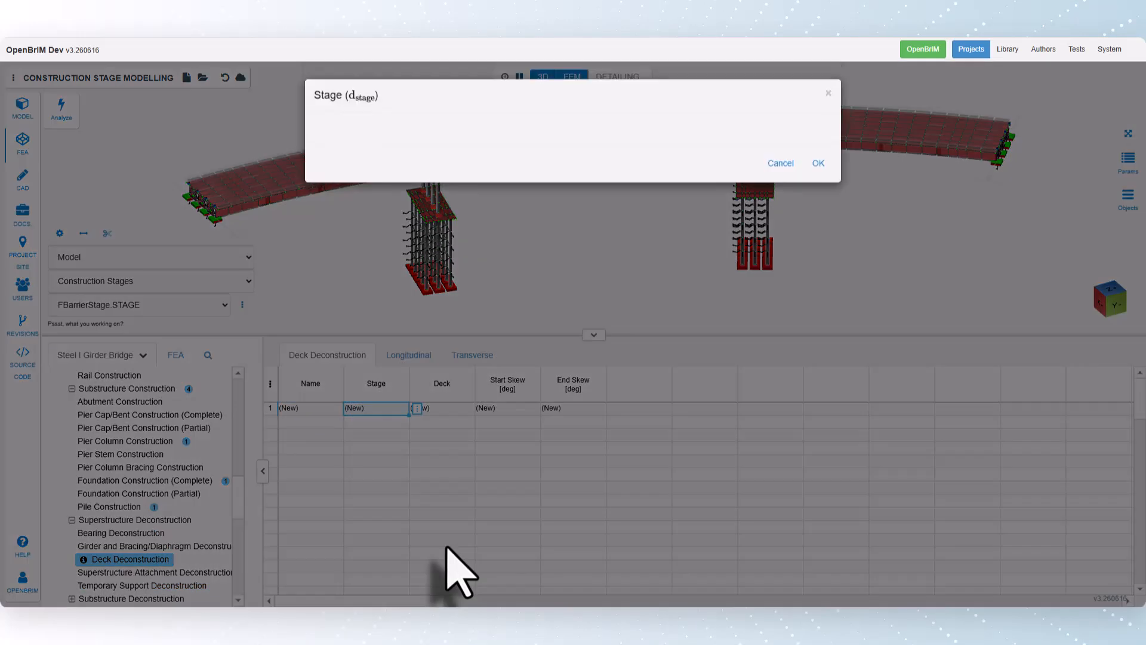
{"action": "left_click", "coordinate": [368, 136]}
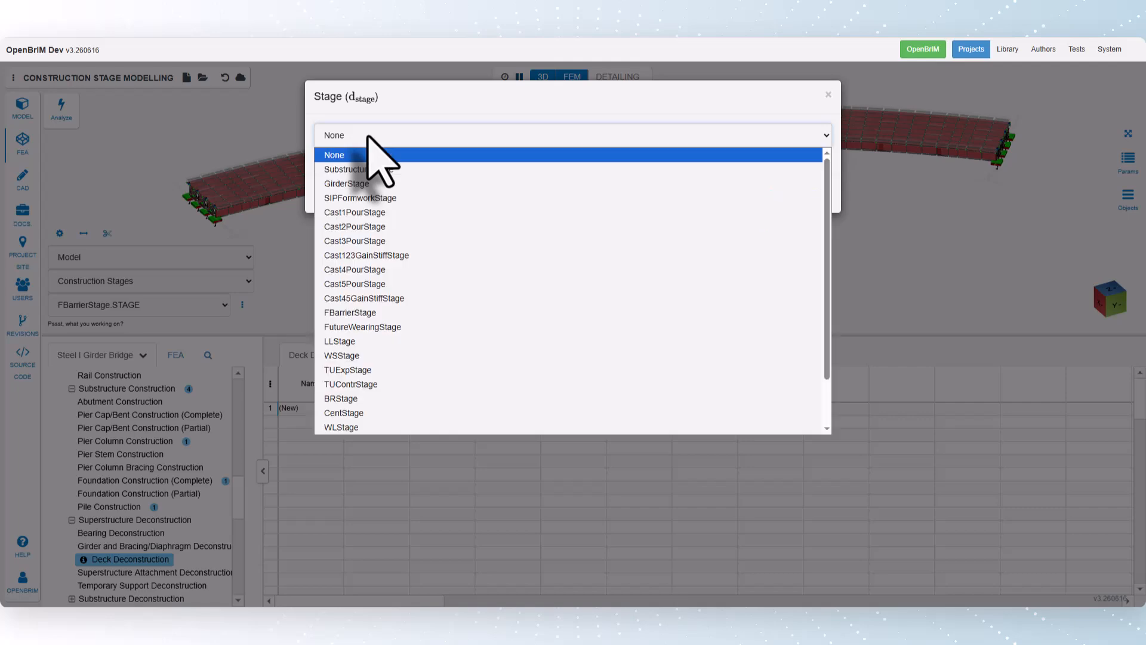
{"action": "scroll", "coordinate": [384, 294], "scroll_direction": "down", "scroll_amount": 2}
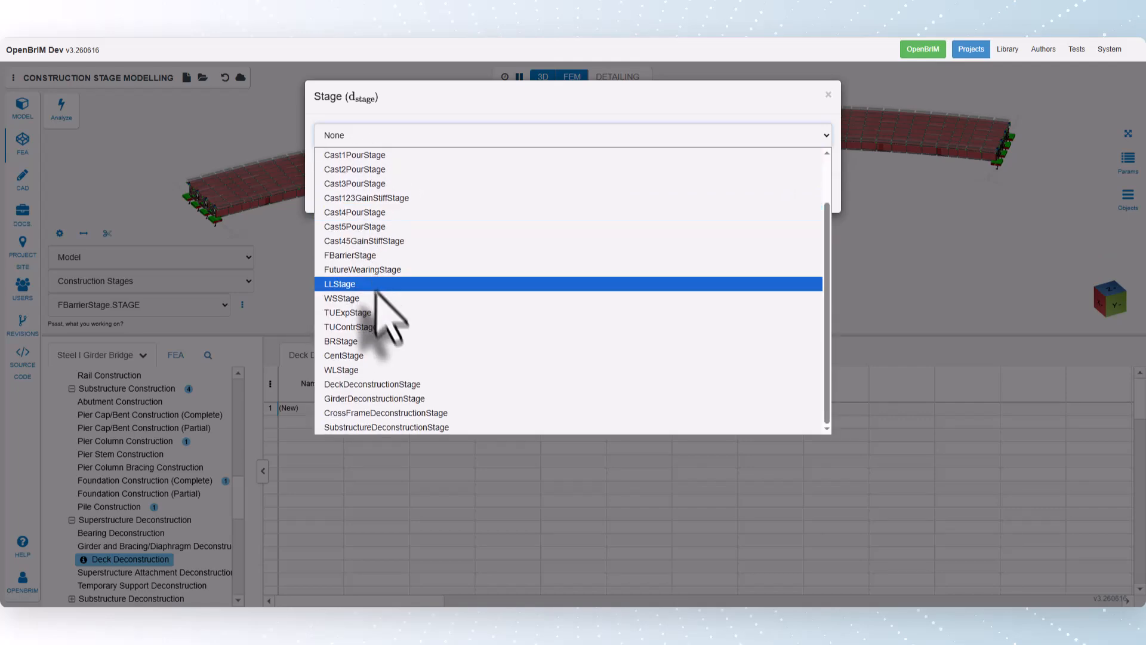
{"action": "left_click", "coordinate": [390, 385]}
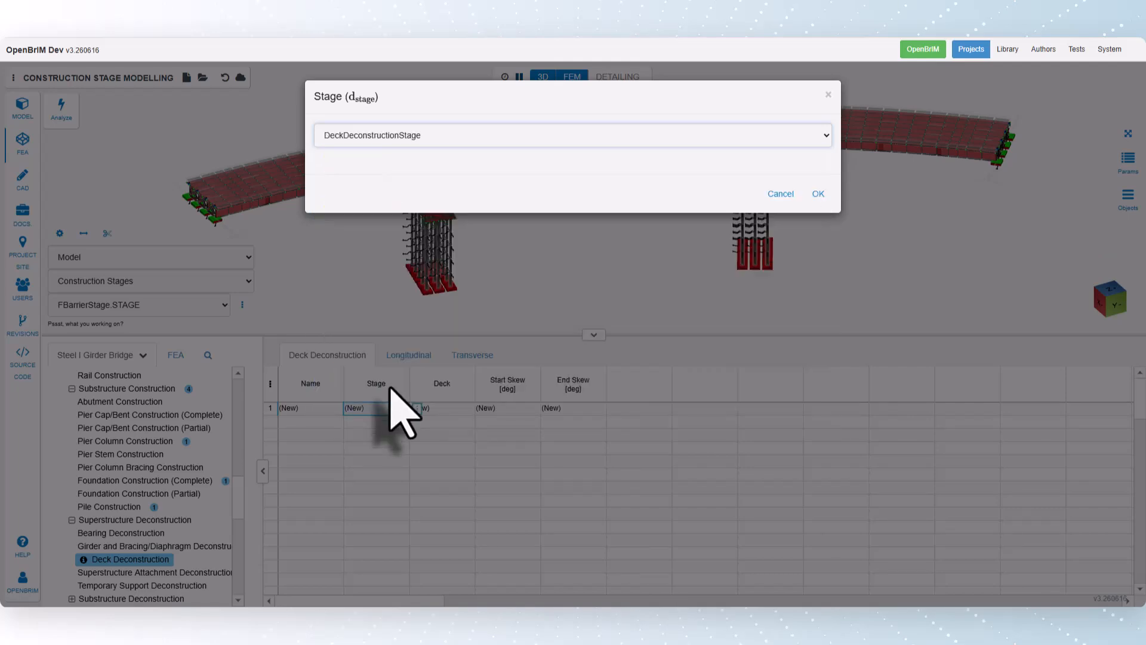
{"action": "left_click", "coordinate": [818, 194]}
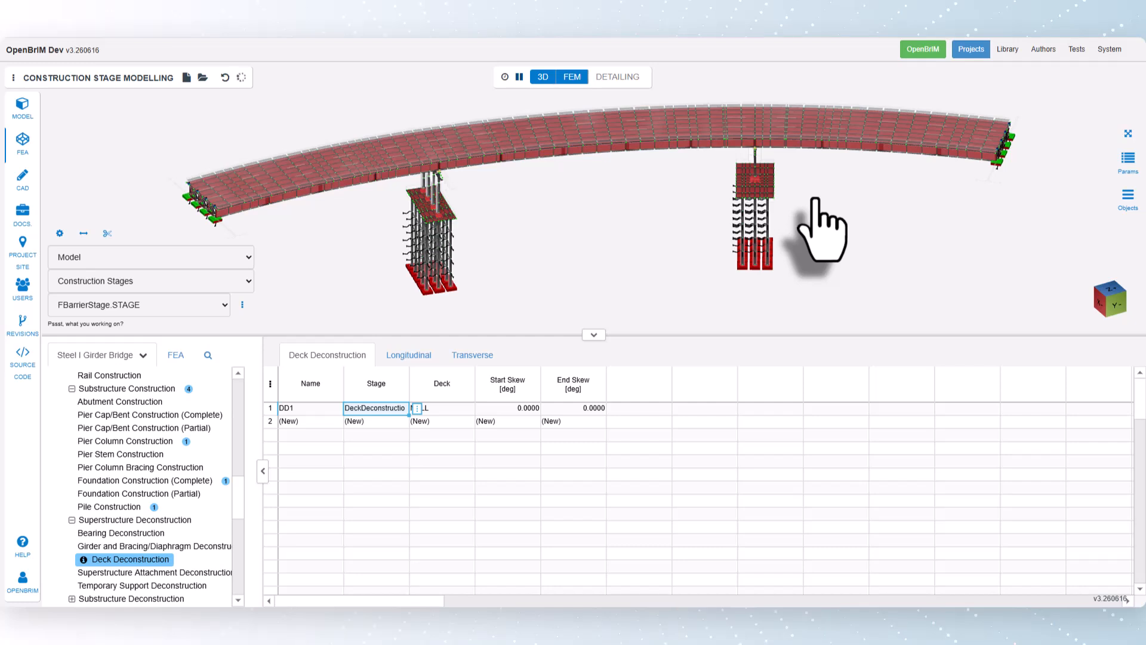
- Assign Deck1 to the deck deconstruction entry and set its end station to 50 ft
{"action": "right_click", "coordinate": [472, 408]}
{"action": "left_click", "coordinate": [512, 597]}
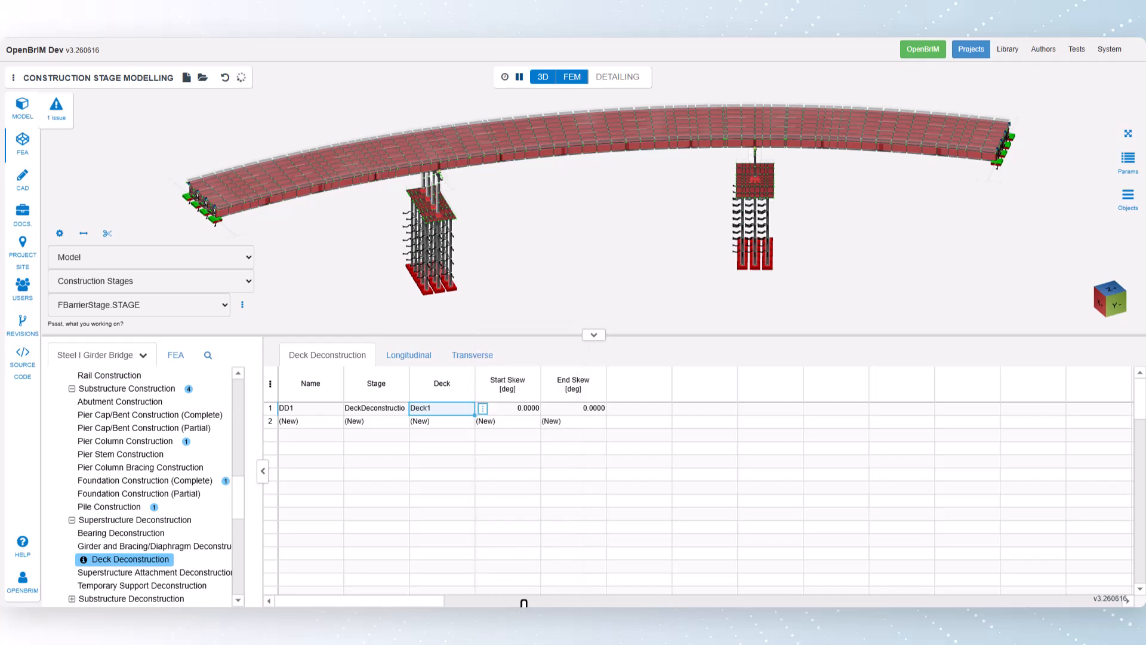
{"action": "left_click", "coordinate": [508, 409]}
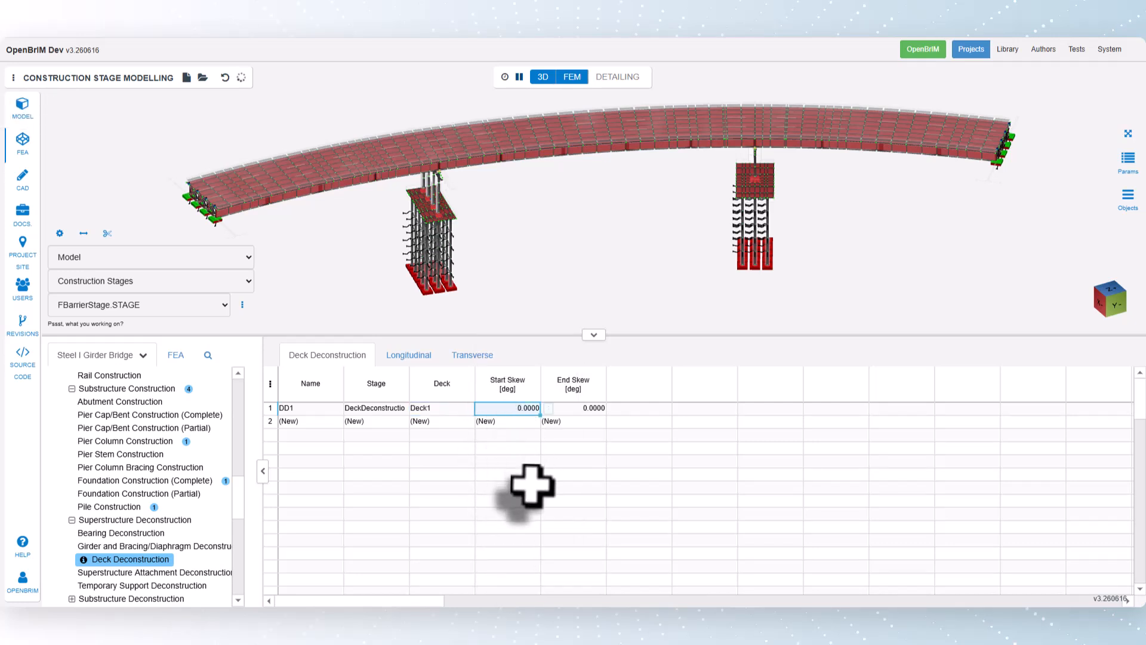
{"action": "left_click", "coordinate": [567, 409]}
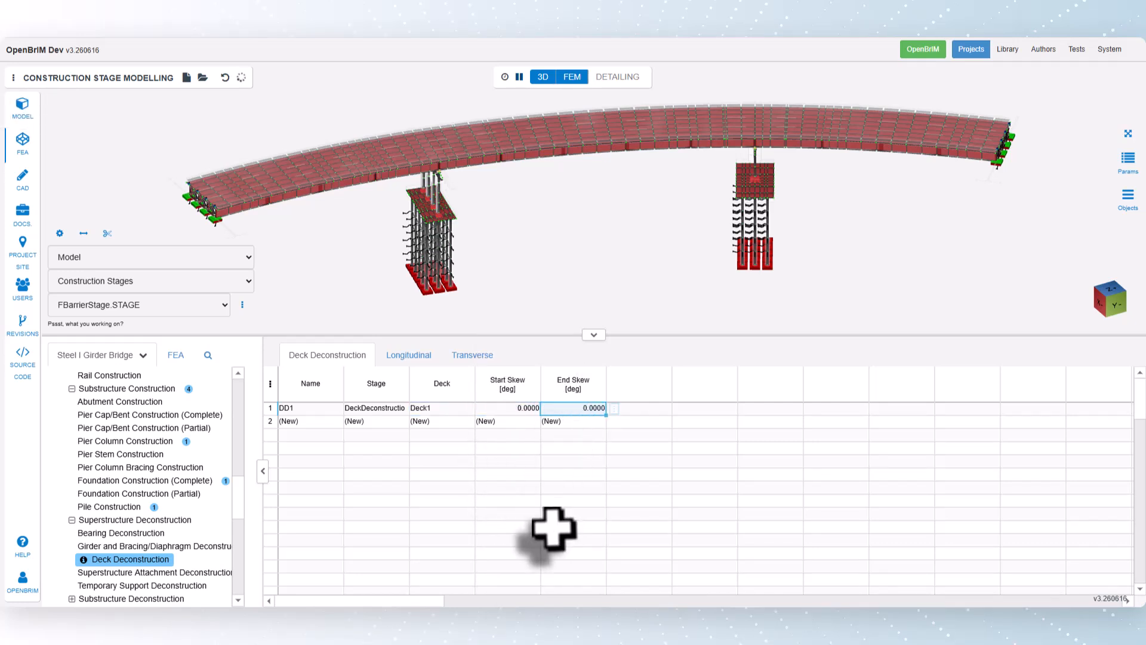
{"action": "left_click", "coordinate": [411, 357]}
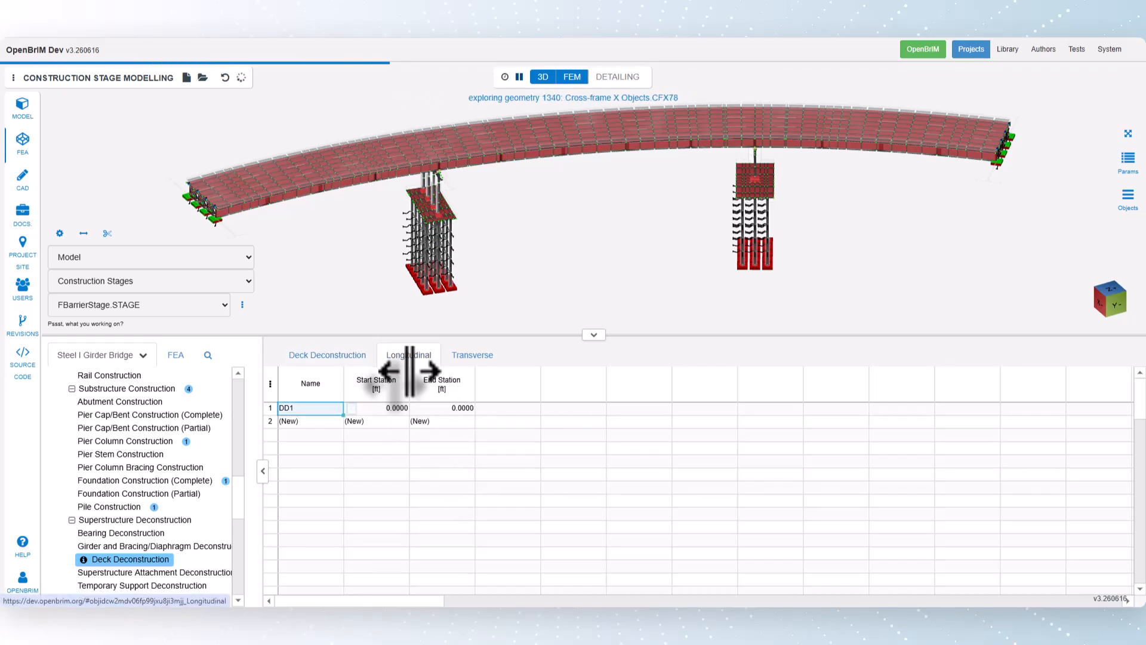
{"action": "left_click", "coordinate": [425, 407]}
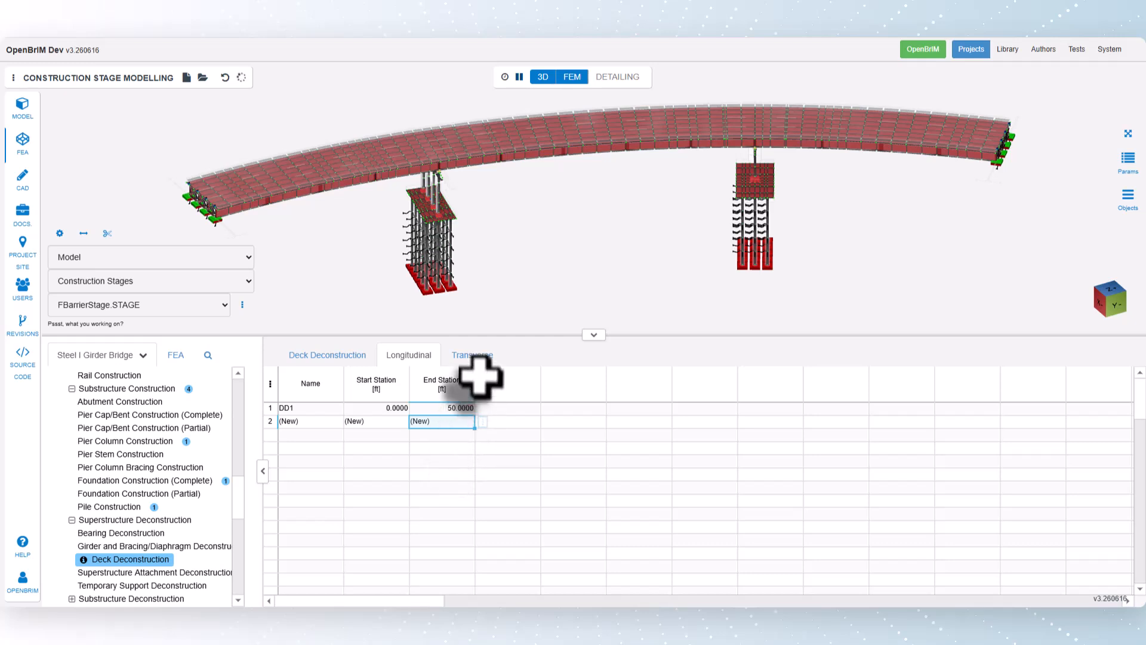
- Set the transverse construction type of the deck deconstruction entry to Partial
{"action": "left_click", "coordinate": [472, 358]}
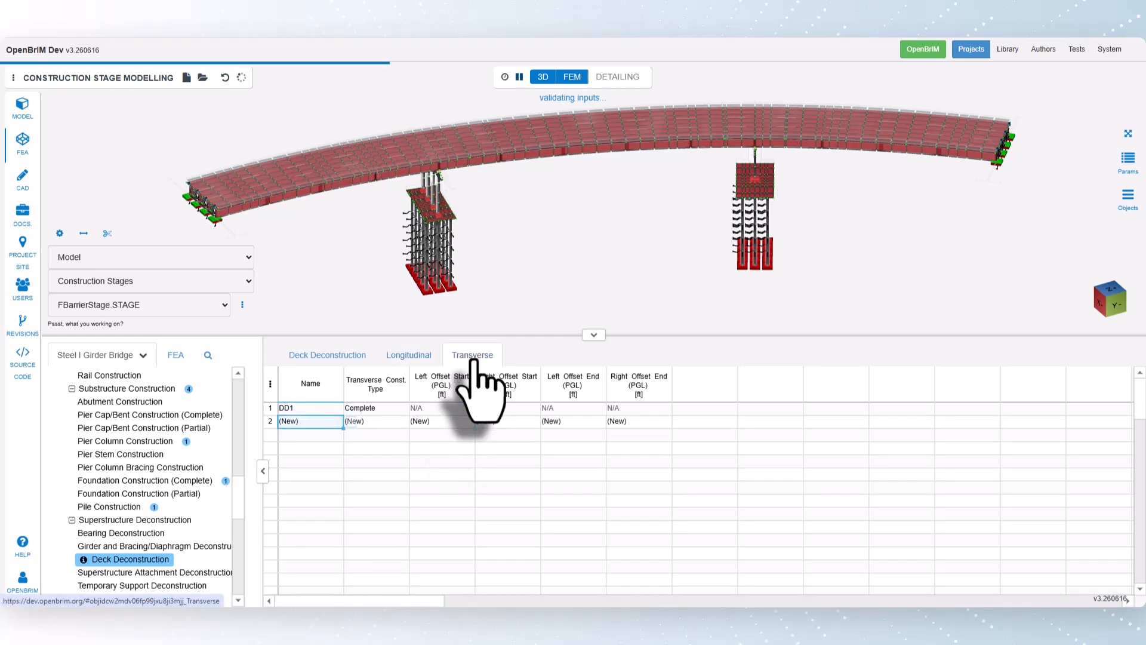
{"action": "left_click", "coordinate": [403, 408]}
{"action": "right_click", "coordinate": [408, 409]}
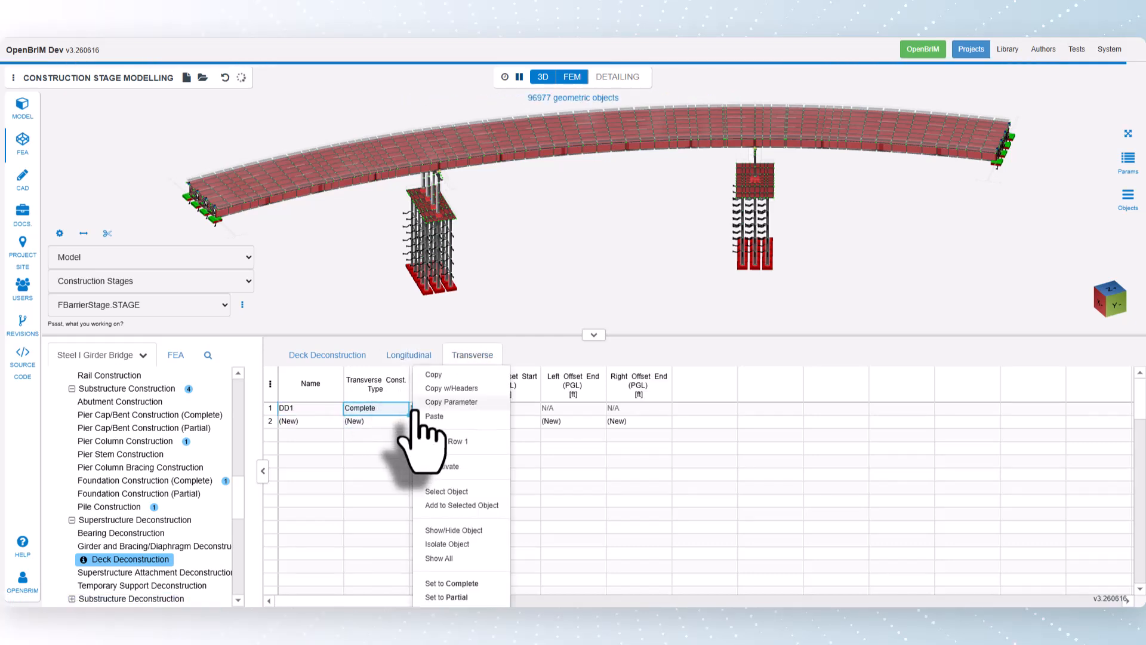
{"action": "left_click", "coordinate": [456, 597]}
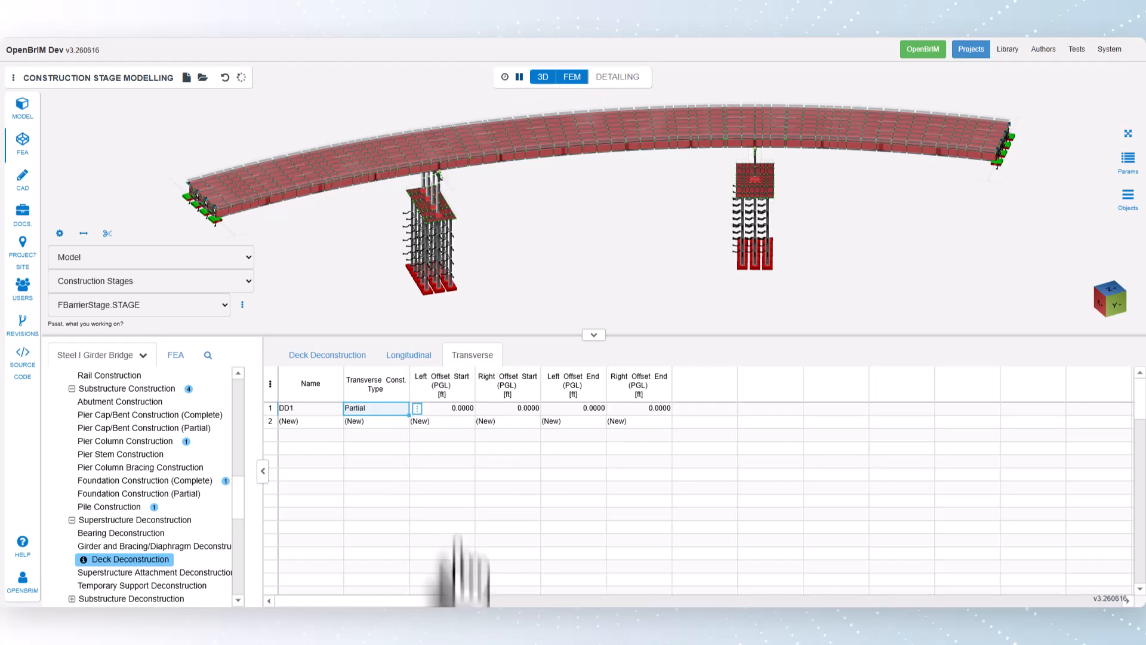
- Set the deck deconstruction entry's left offsets to 5.5 ft and right offsets to 20 ft at both start and end
{"action": "left_click", "coordinate": [445, 408]}
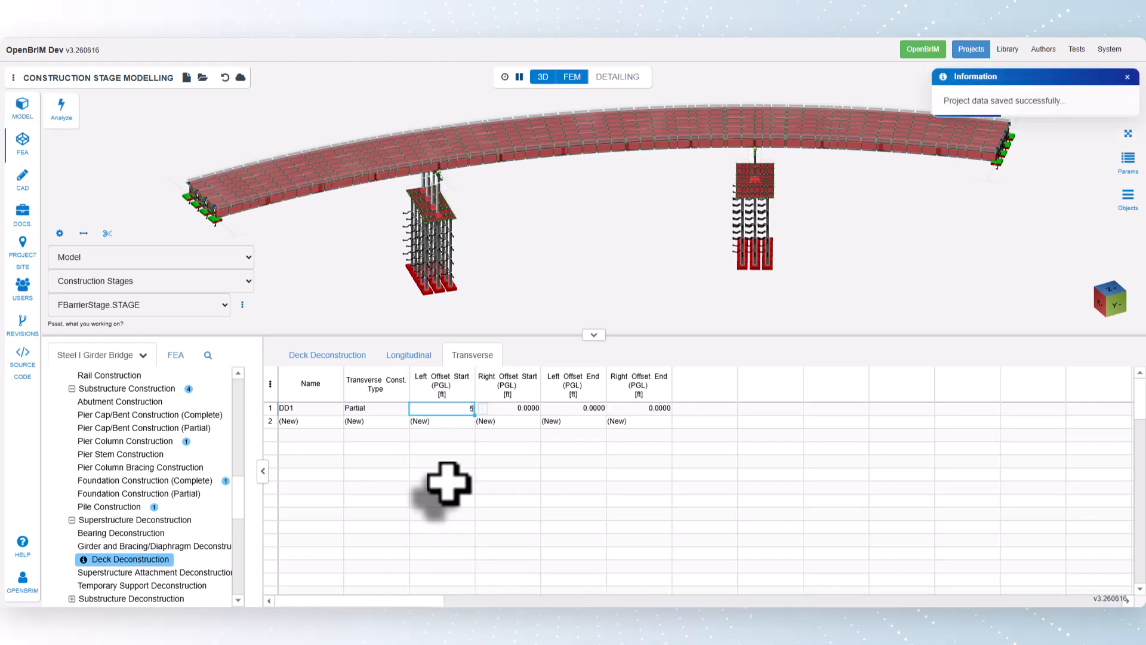
{"action": "type", "text": "5.5"}
{"action": "key", "text": "Return"}
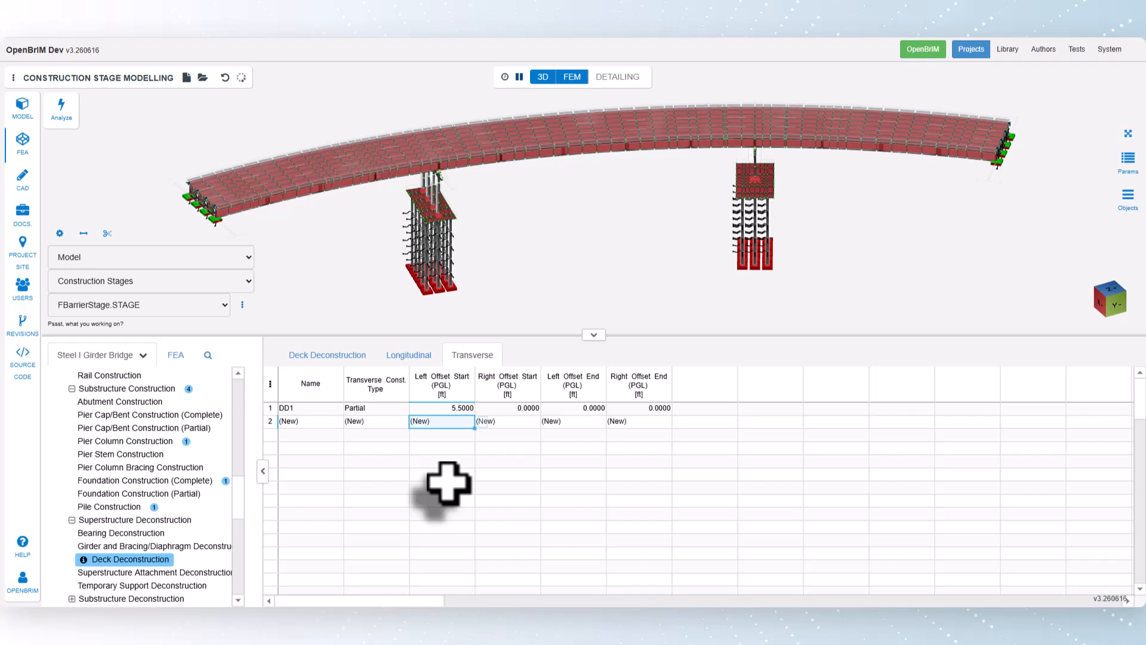
{"action": "left_click", "coordinate": [510, 408]}
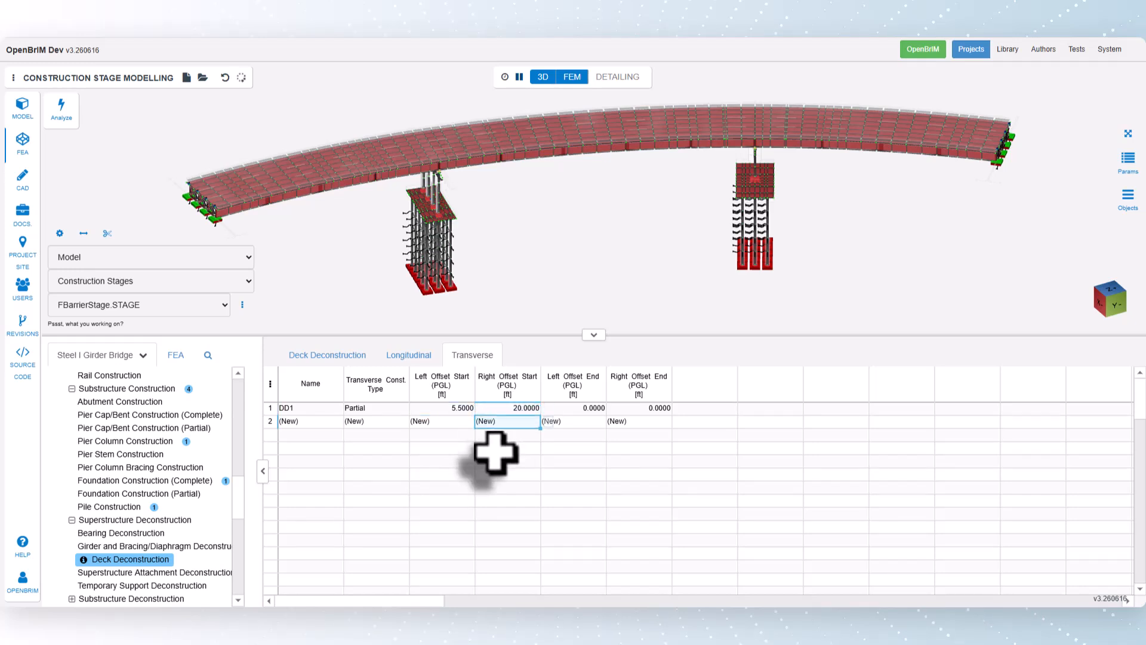
{"action": "left_click", "coordinate": [566, 408]}
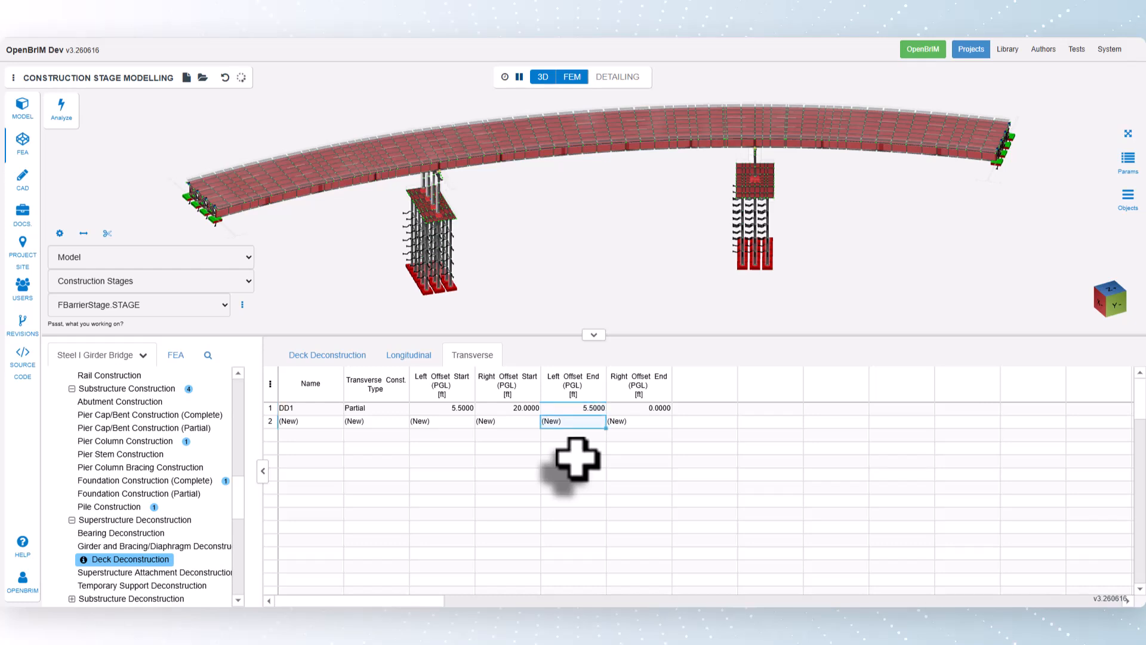
{"action": "left_click", "coordinate": [634, 409]}
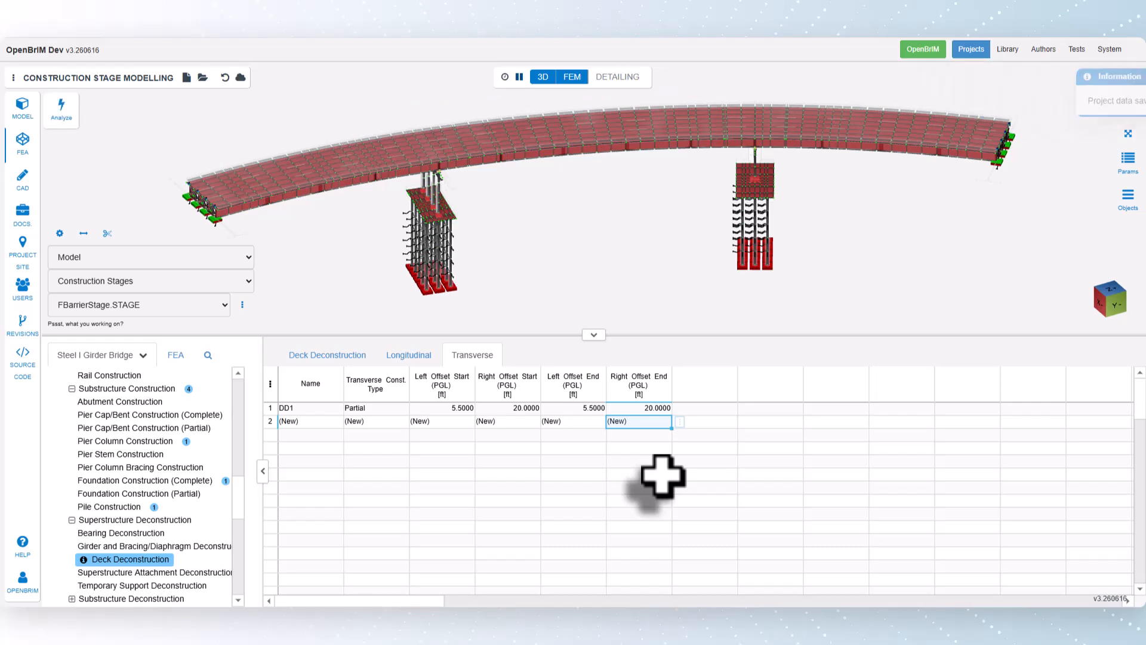
- Display DeckDeconstructionStage in the model view and inspect the partially removed deck area at the bridge's start
{"action": "left_click", "coordinate": [136, 307]}
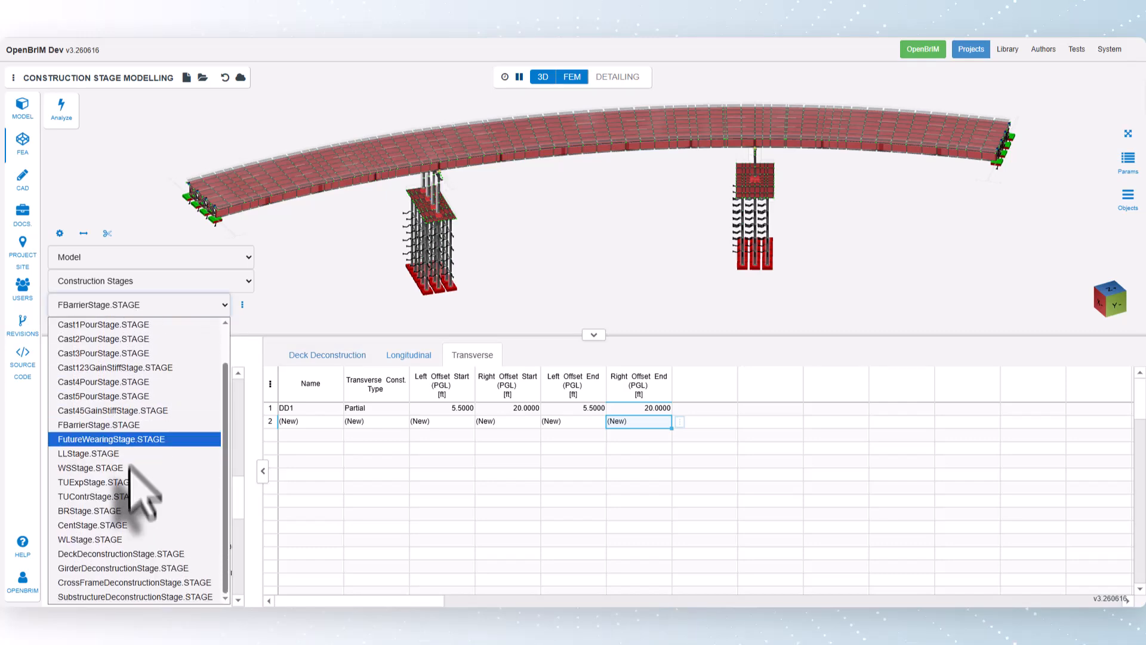
{"action": "left_click", "coordinate": [143, 553]}
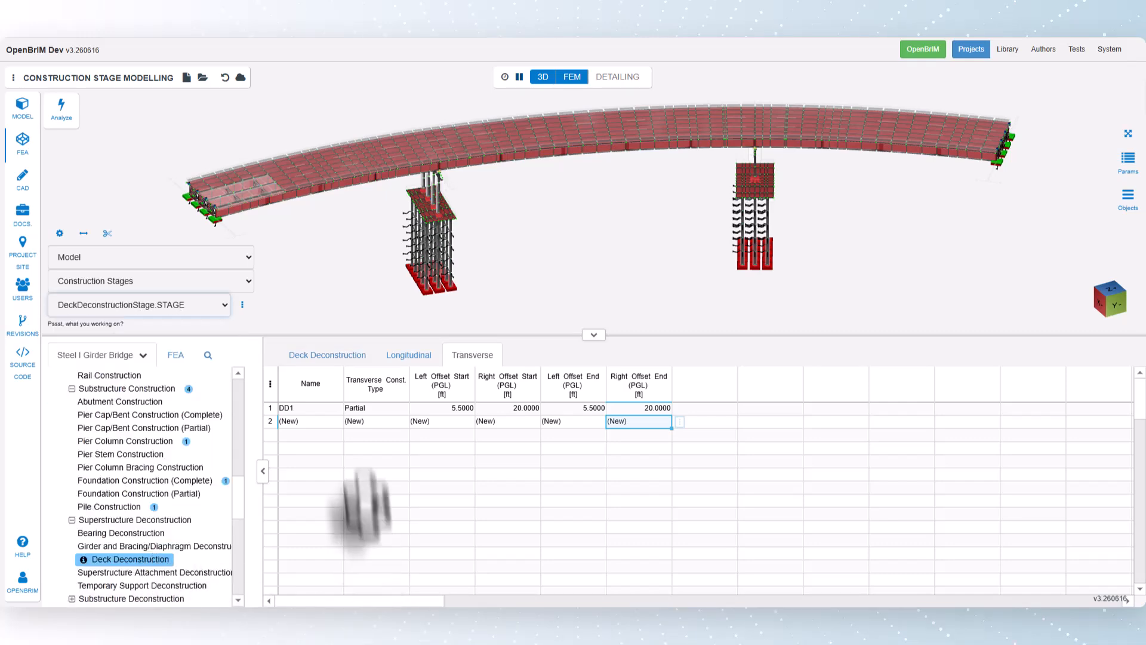
{"action": "scroll", "coordinate": [169, 171], "scroll_direction": "up", "scroll_amount": 3}
{"action": "scroll", "coordinate": [143, 179], "scroll_direction": "up", "scroll_amount": 5}
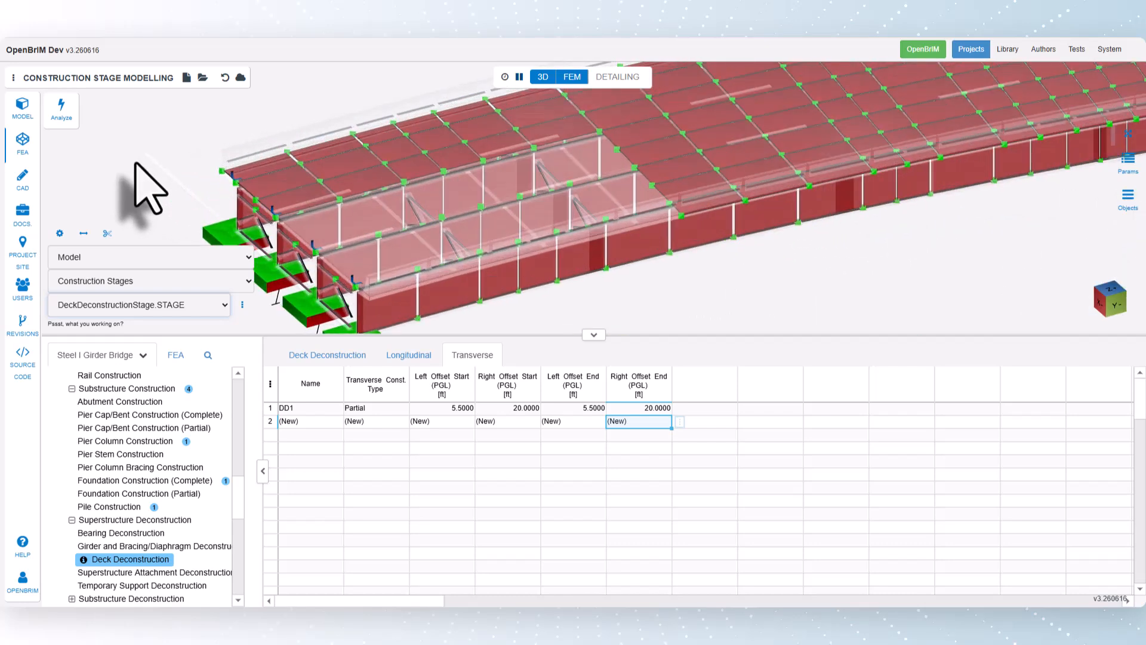
{"action": "scroll", "coordinate": [137, 173], "scroll_direction": "down", "scroll_amount": 6}
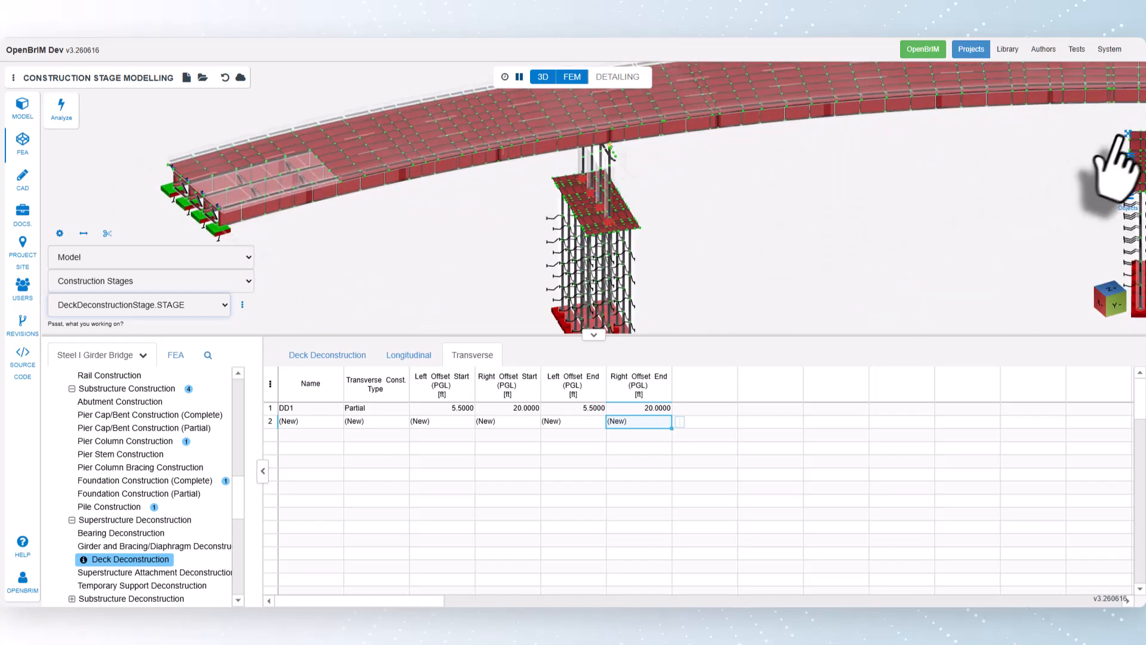
{"action": "left_click", "coordinate": [1127, 135]}
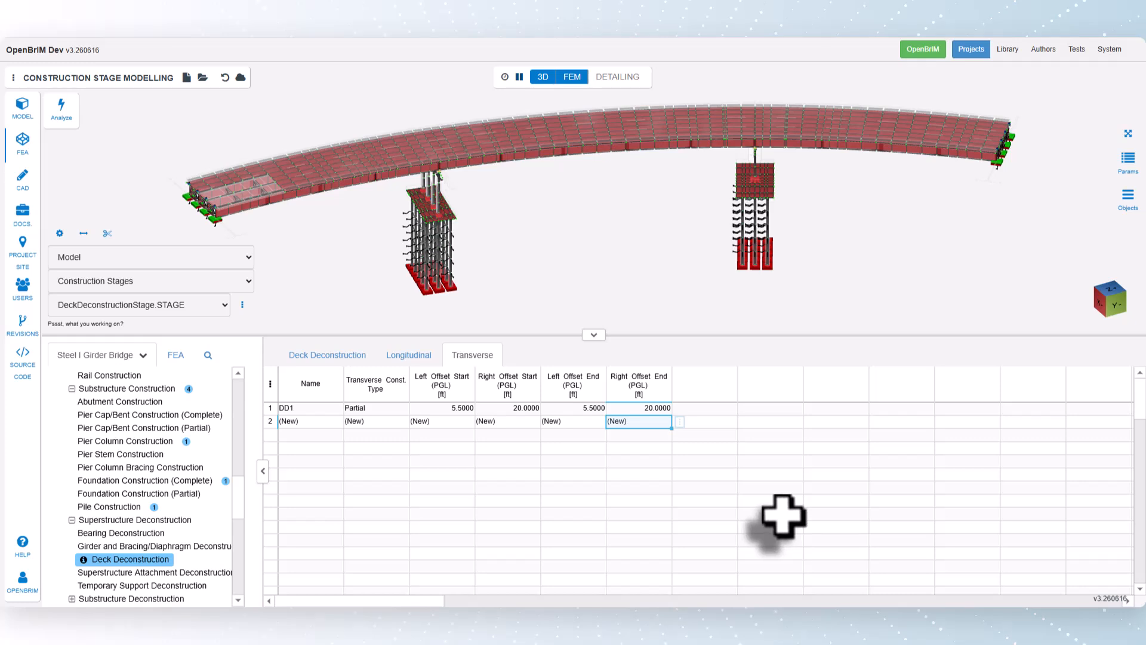
- Create a girder and bracing/diaphragm deconstruction entry assigned to GirderDeconstructionStage
{"action": "left_click", "coordinate": [163, 546]}
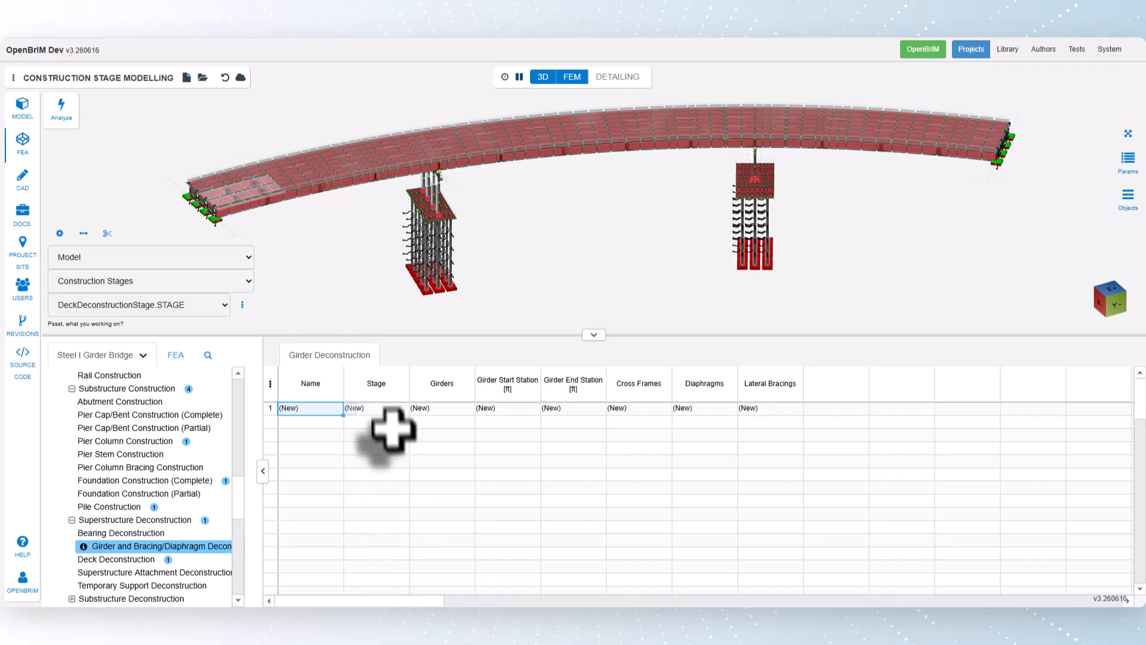
{"action": "left_click", "coordinate": [382, 408]}
{"action": "left_click", "coordinate": [417, 409]}
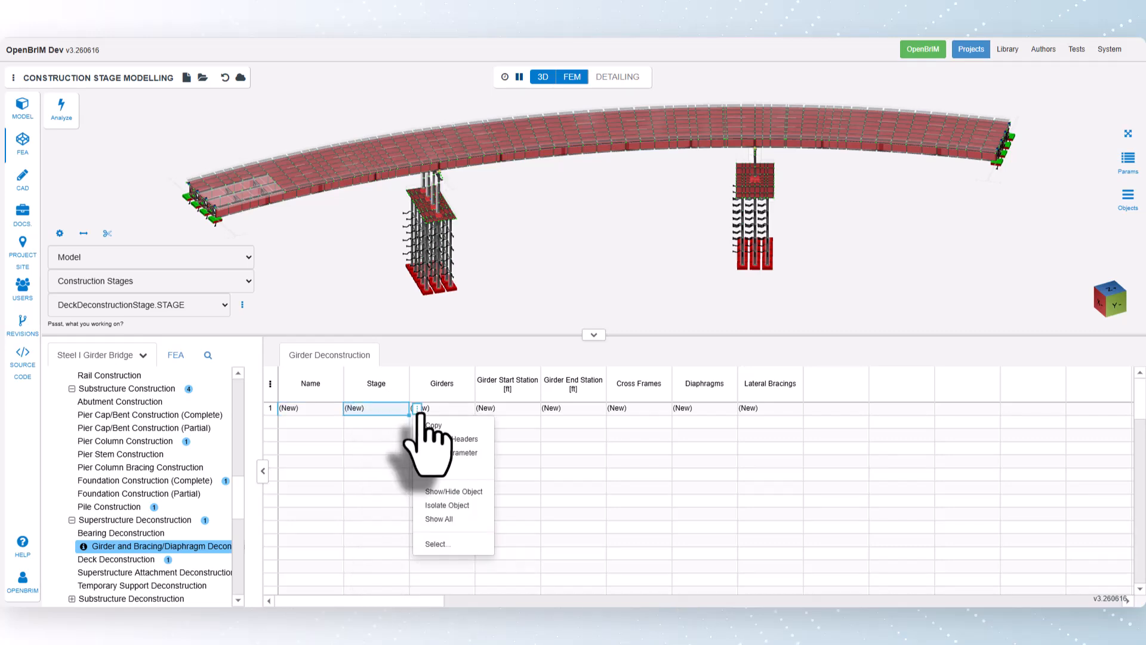
{"action": "left_click", "coordinate": [458, 545]}
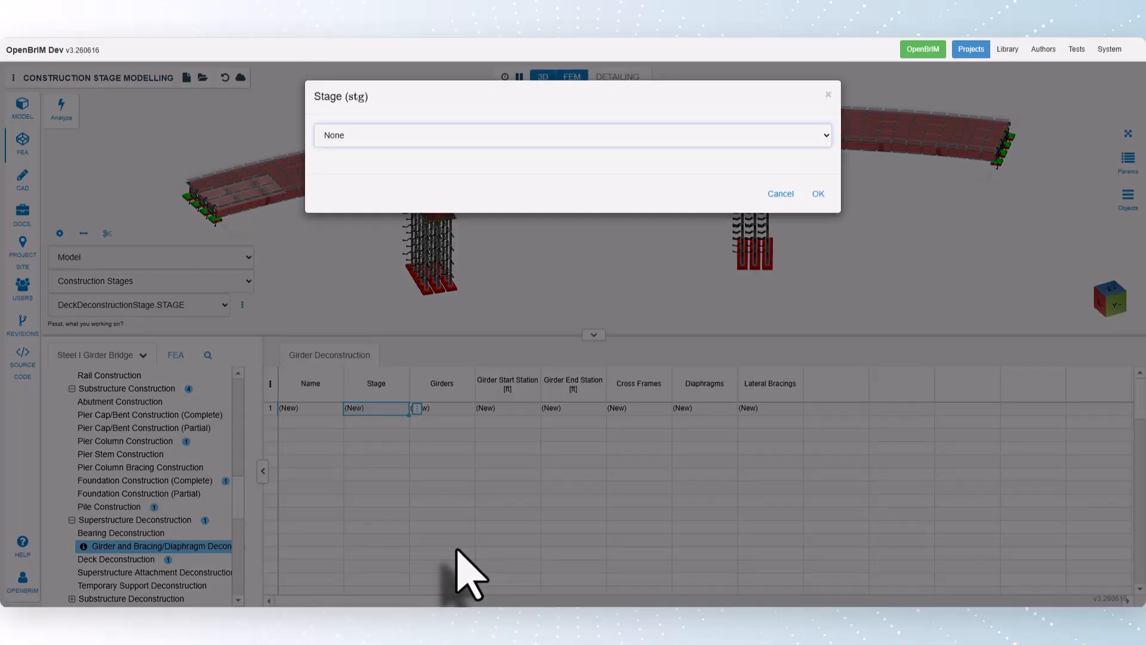
{"action": "left_click", "coordinate": [418, 136]}
{"action": "scroll", "coordinate": [457, 262], "scroll_direction": "down", "scroll_amount": 3}
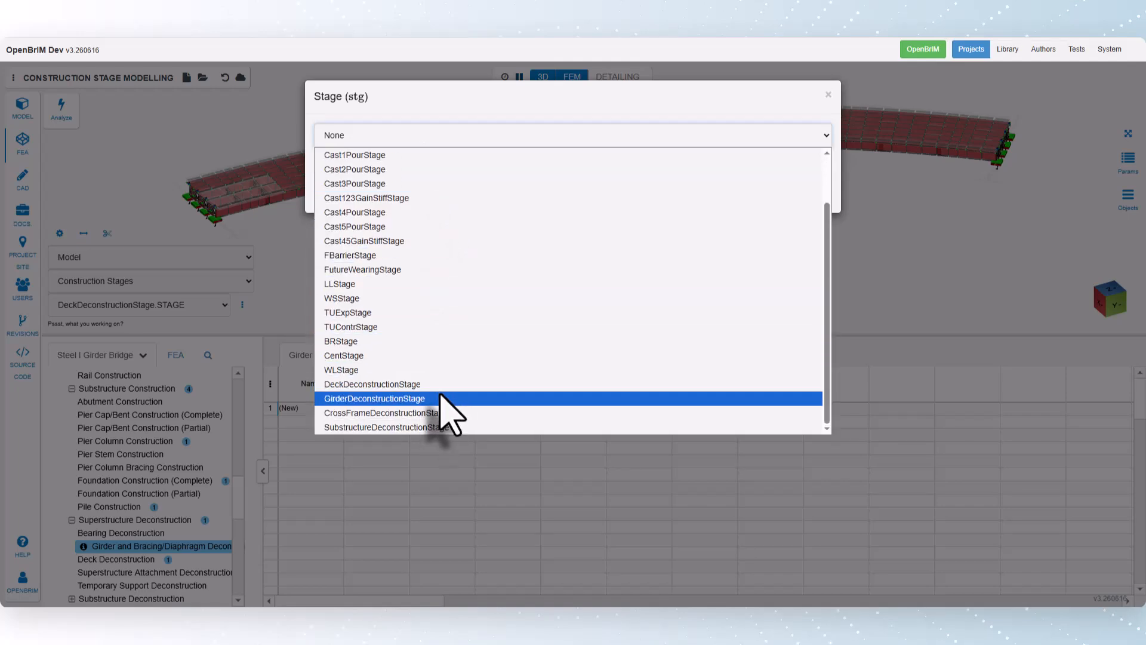
{"action": "left_click", "coordinate": [451, 396]}
{"action": "left_click", "coordinate": [818, 193]}
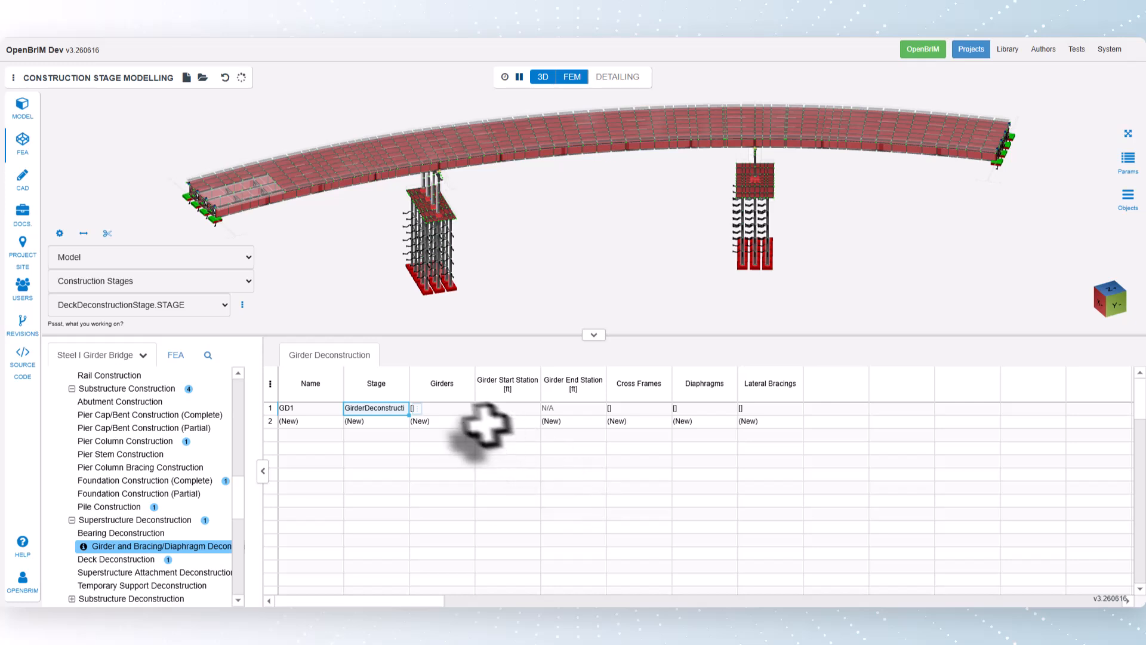
- Assign plate girder G2 to the girder deconstruction entry by picking it in the model
{"action": "left_click", "coordinate": [456, 409]}
{"action": "left_click", "coordinate": [482, 408]}
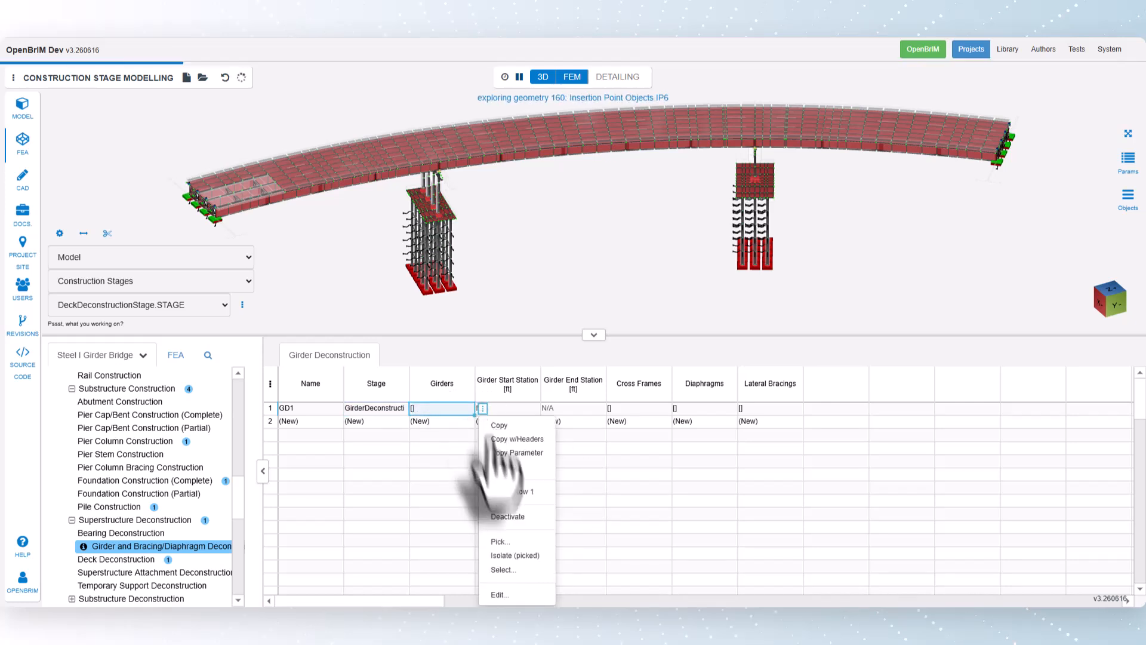
{"action": "left_click", "coordinate": [500, 543]}
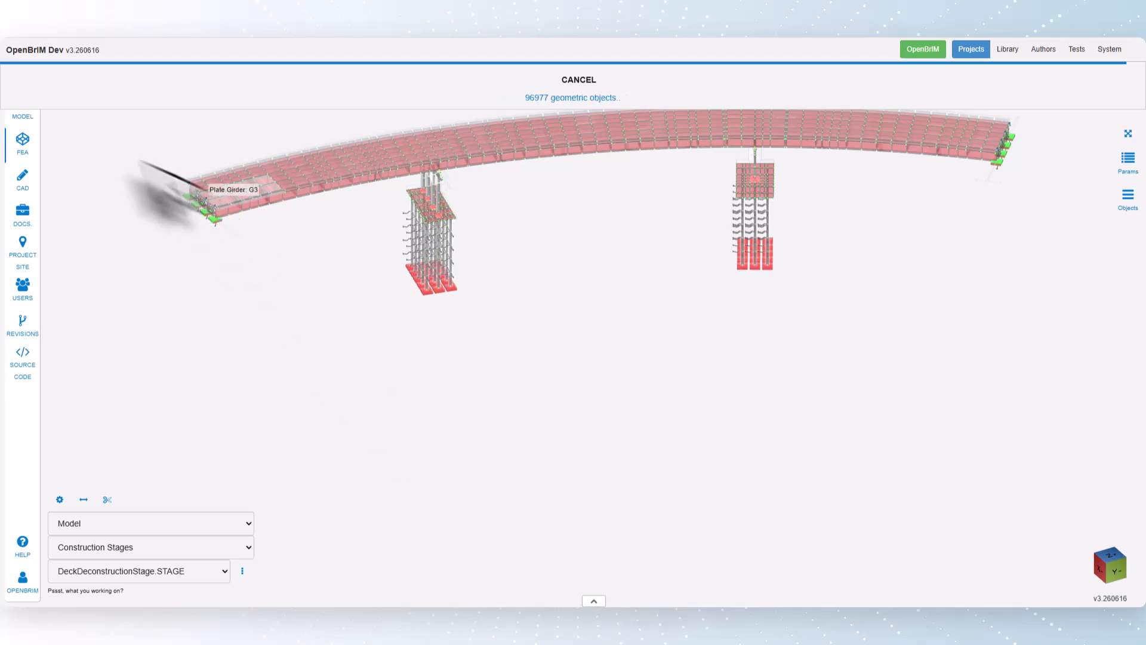
{"action": "scroll", "coordinate": [137, 194], "scroll_direction": "up", "scroll_amount": 5}
{"action": "scroll", "coordinate": [353, 303], "scroll_direction": "up", "scroll_amount": 2}
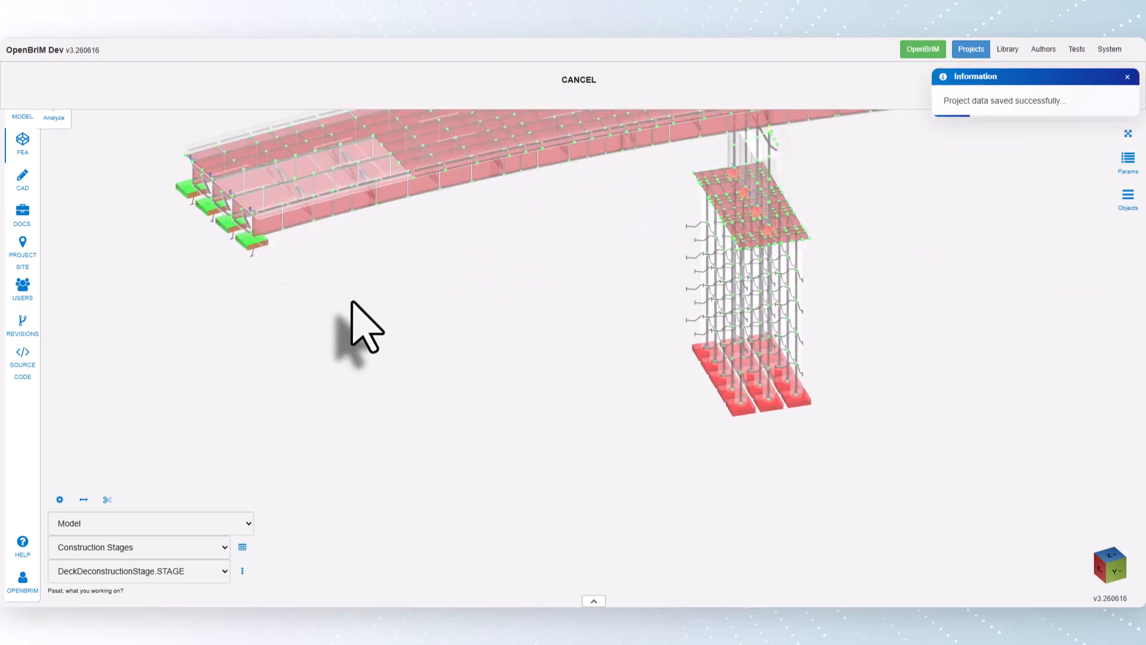
{"action": "left_click", "coordinate": [317, 182]}
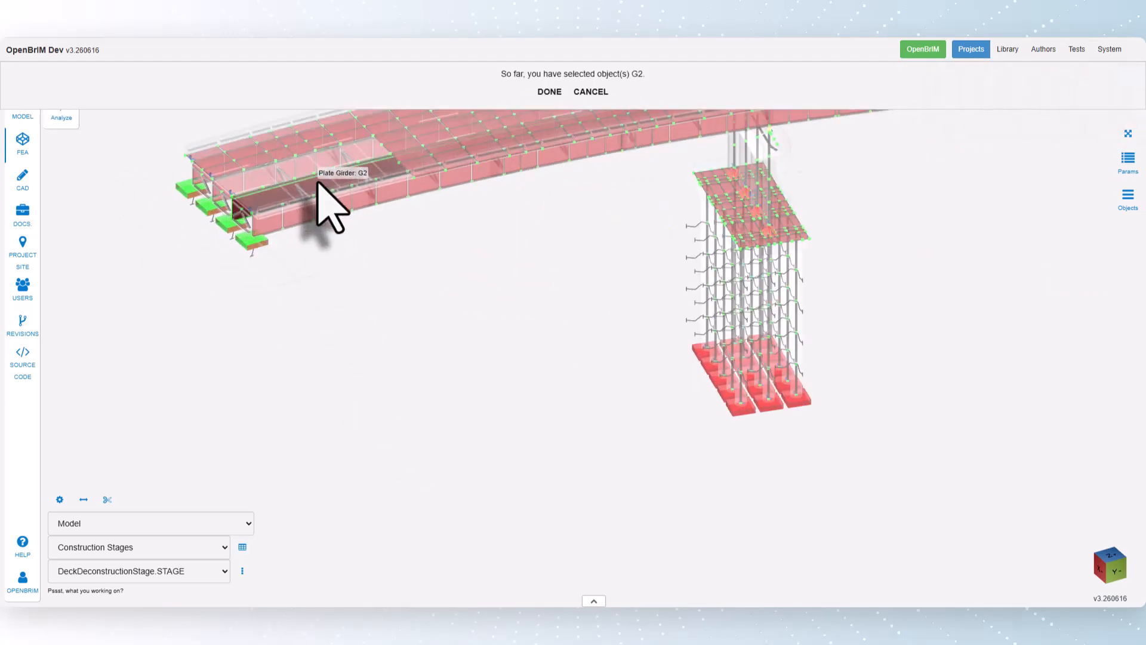
{"action": "left_click", "coordinate": [549, 91]}
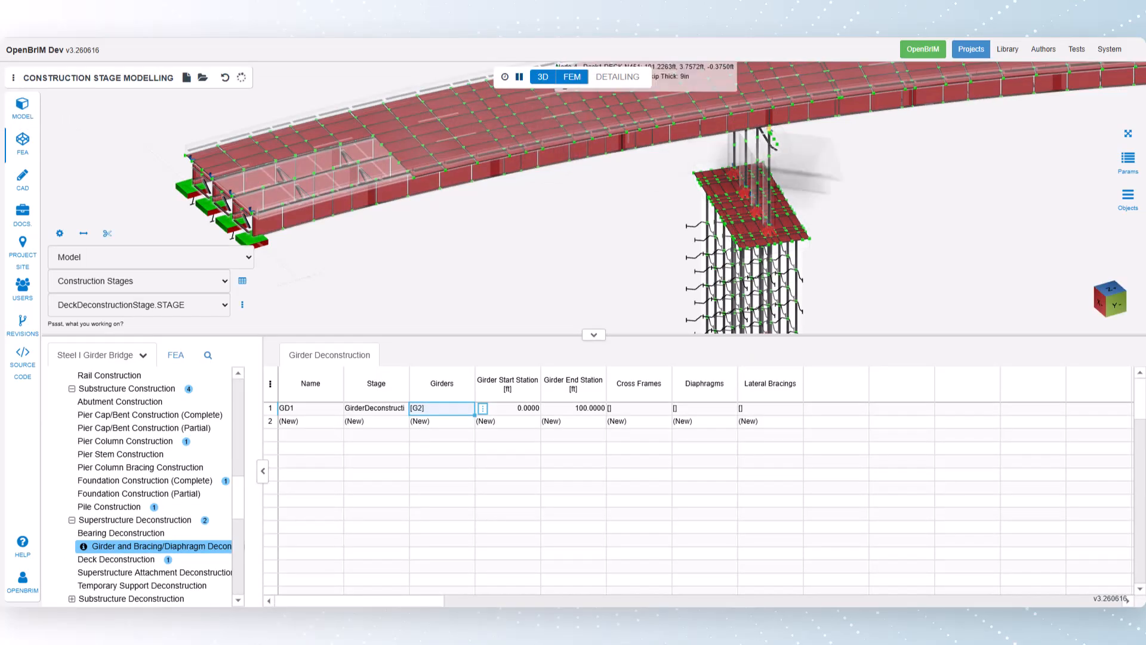
- Display GirderDeconstructionStage in the model view and inspect the removed segment of girder G2
{"action": "left_click", "coordinate": [1128, 133]}
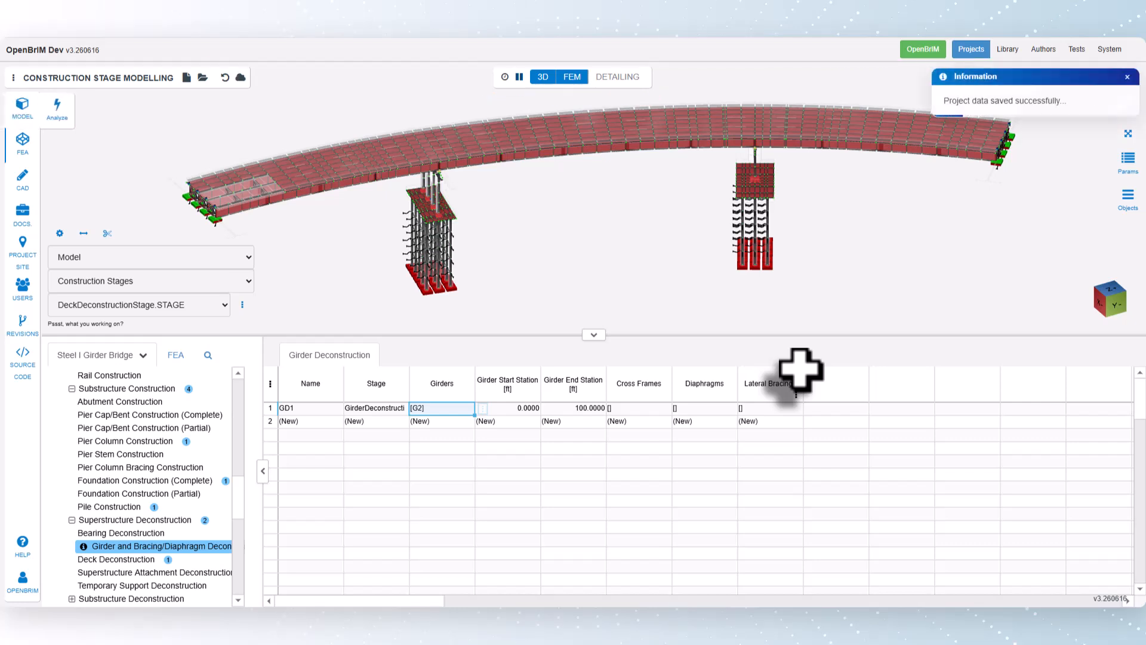
{"action": "left_click", "coordinate": [163, 312]}
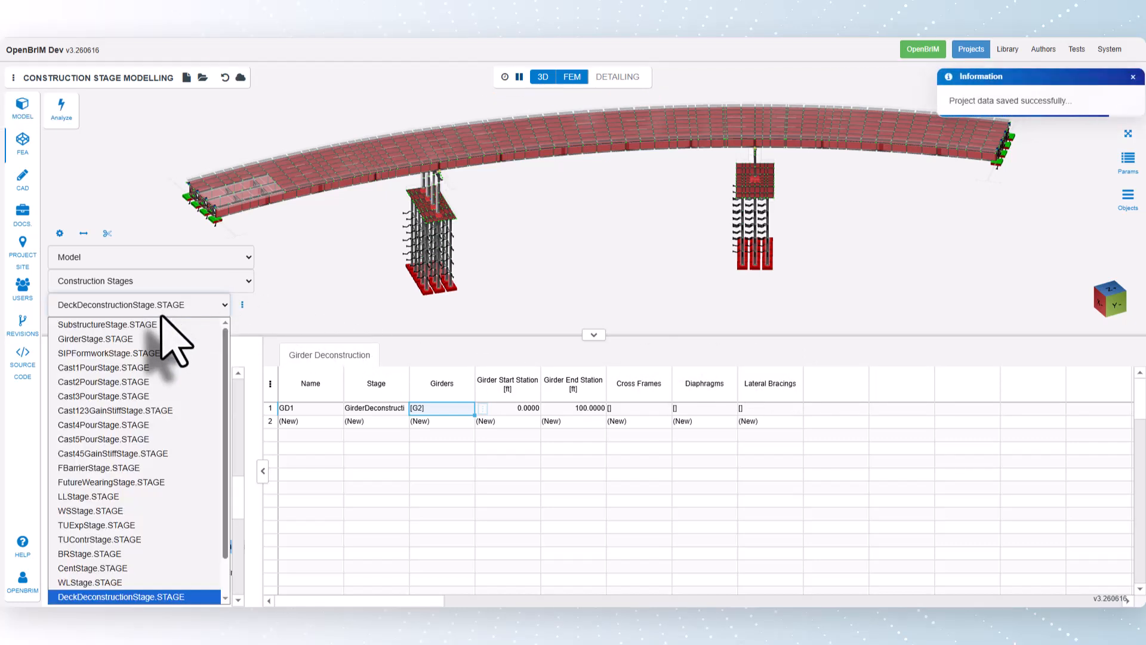
{"action": "scroll", "coordinate": [170, 466], "scroll_direction": "down", "scroll_amount": 3}
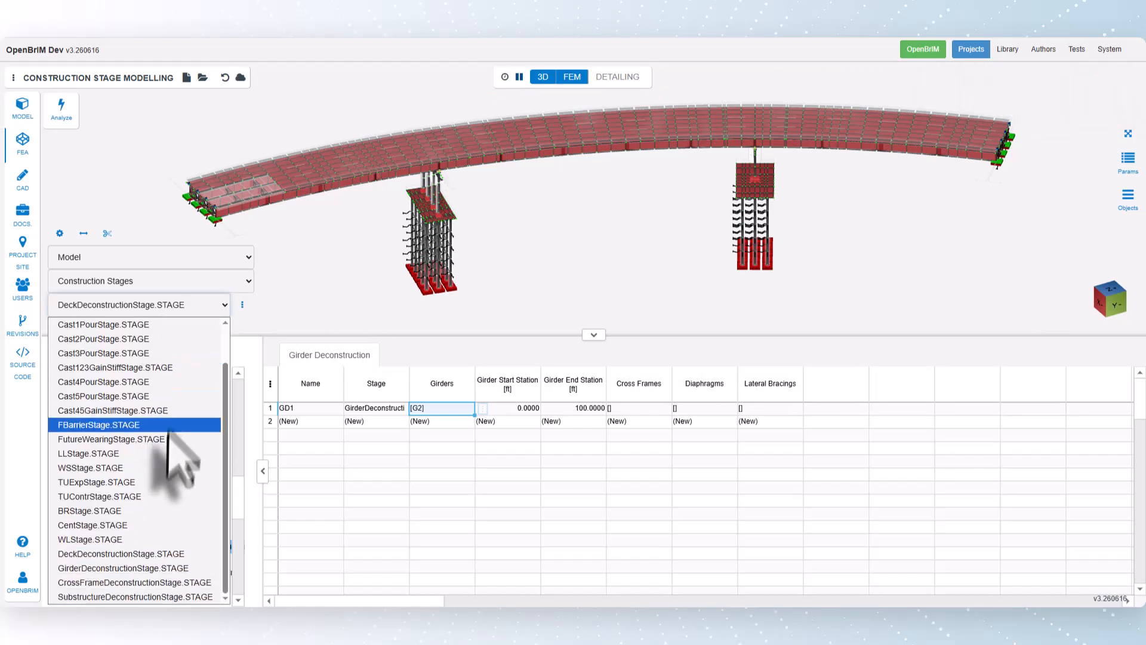
{"action": "left_click", "coordinate": [159, 568]}
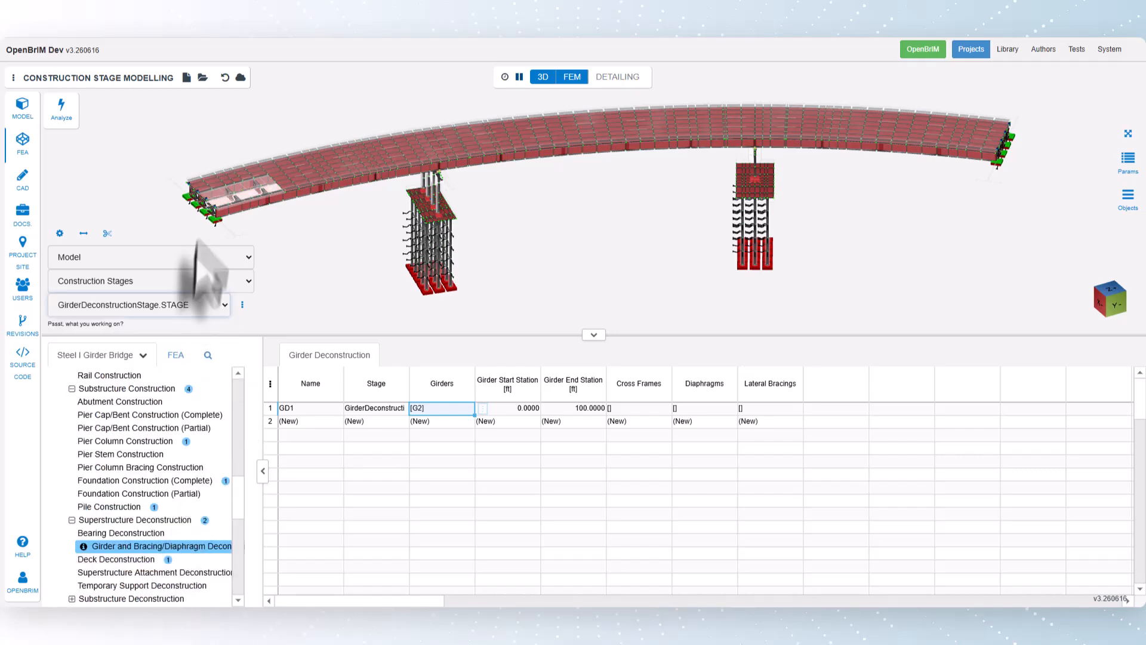
{"action": "scroll", "coordinate": [225, 206], "scroll_direction": "up", "scroll_amount": 5}
{"action": "scroll", "coordinate": [223, 203], "scroll_direction": "up", "scroll_amount": 5}
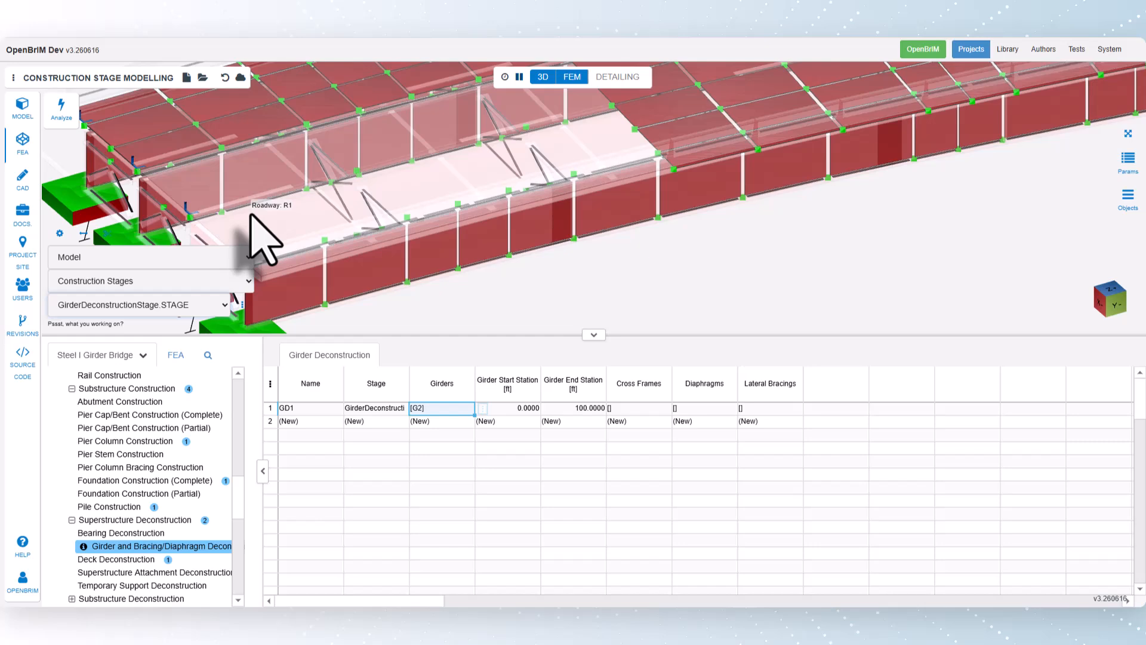
{"action": "scroll", "coordinate": [251, 215], "scroll_direction": "down", "scroll_amount": 10}
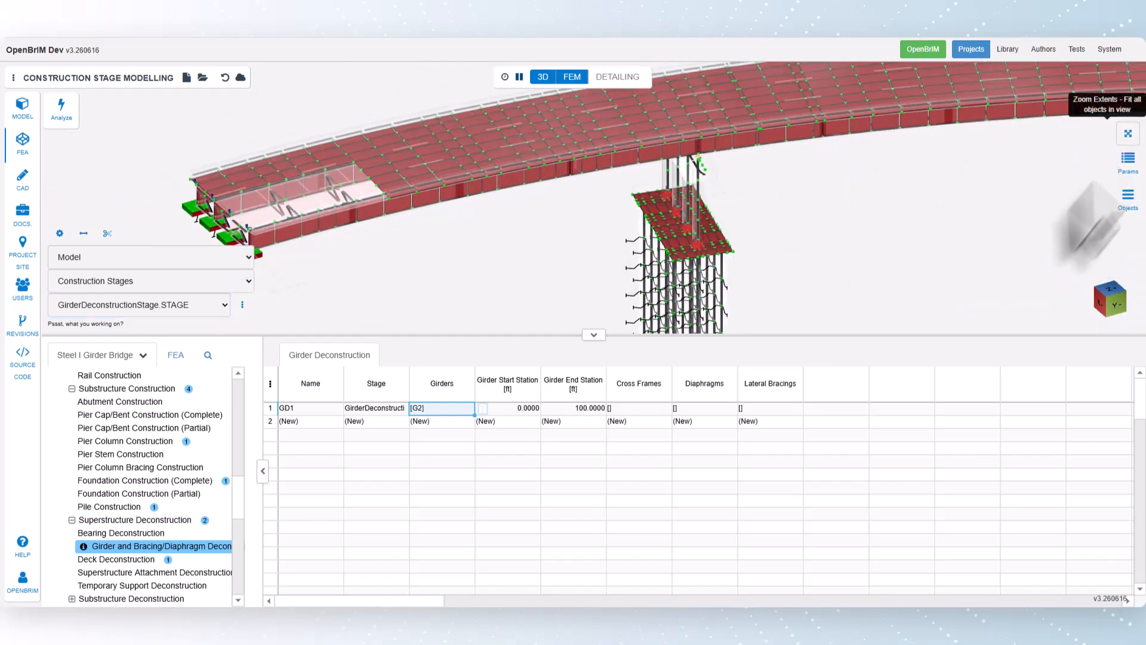
{"action": "left_click", "coordinate": [1128, 133]}
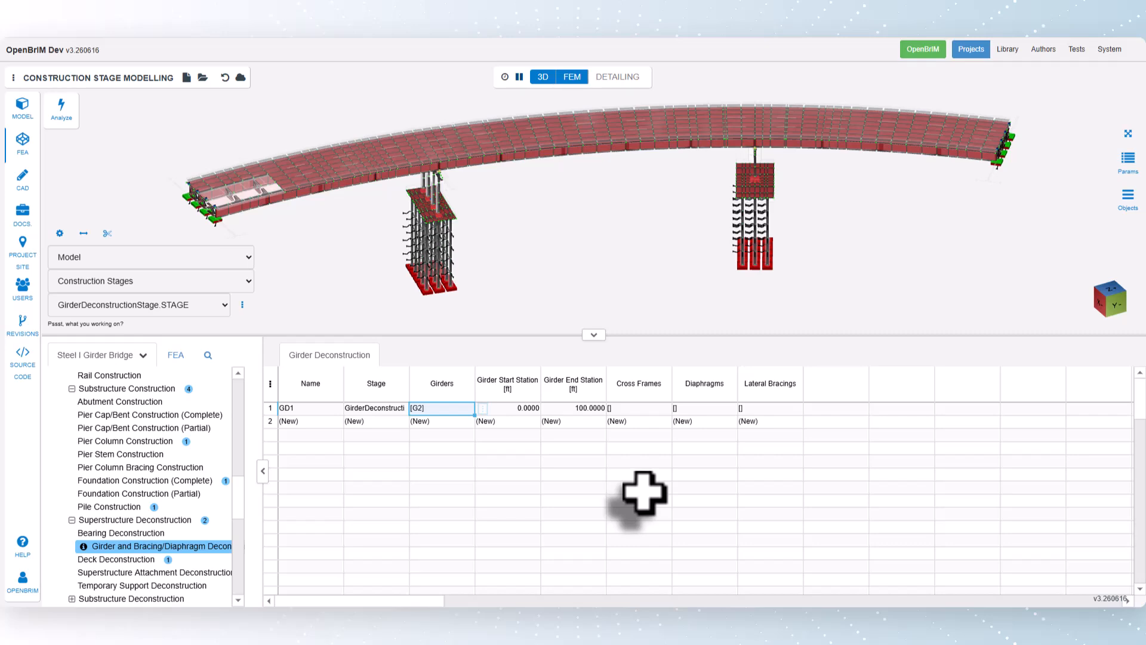
- Create a second girder deconstruction entry assigned to CrossFrameDeconstructionStage
{"action": "left_click", "coordinate": [416, 422]}
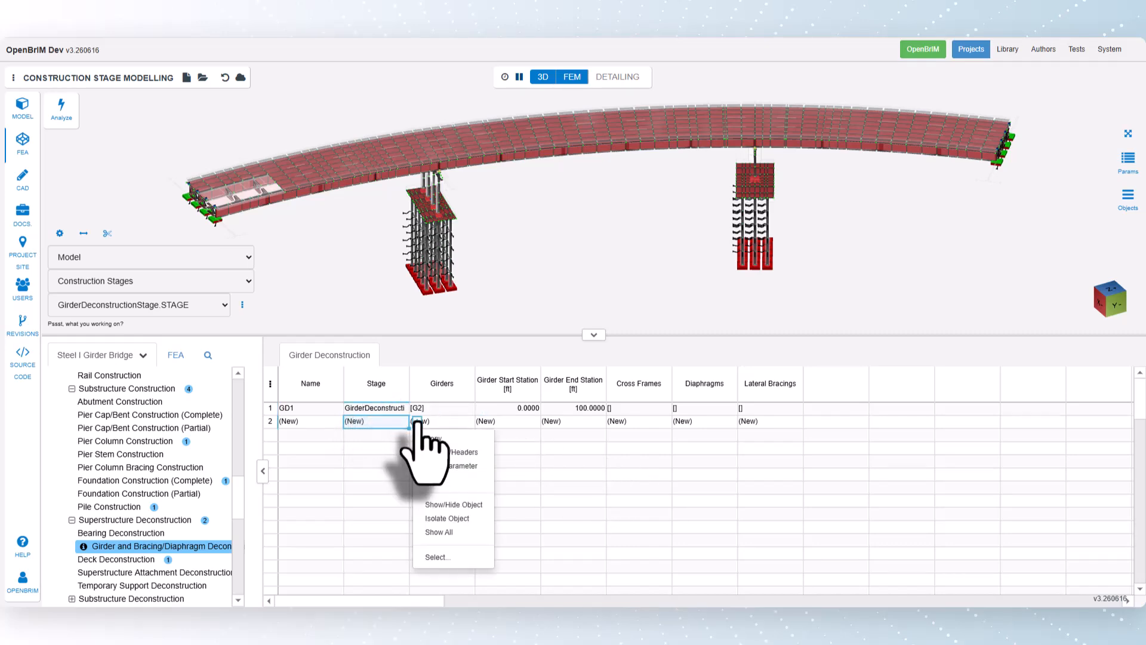
{"action": "left_click", "coordinate": [438, 557]}
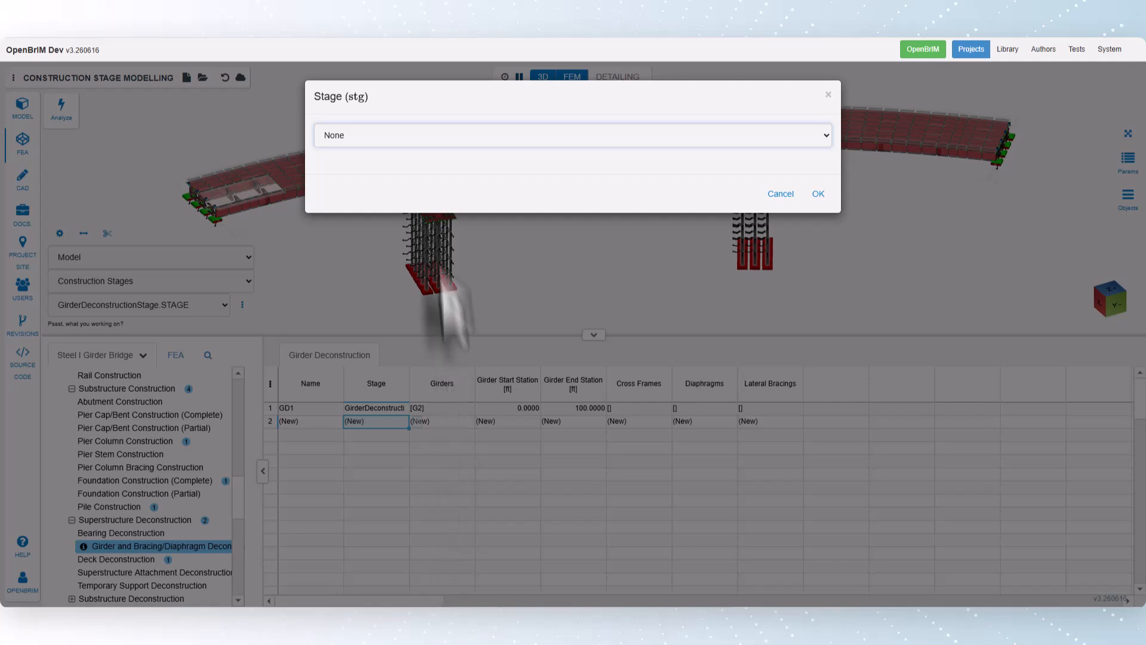
{"action": "left_click", "coordinate": [404, 143]}
{"action": "scroll", "coordinate": [402, 263], "scroll_direction": "down", "scroll_amount": 5}
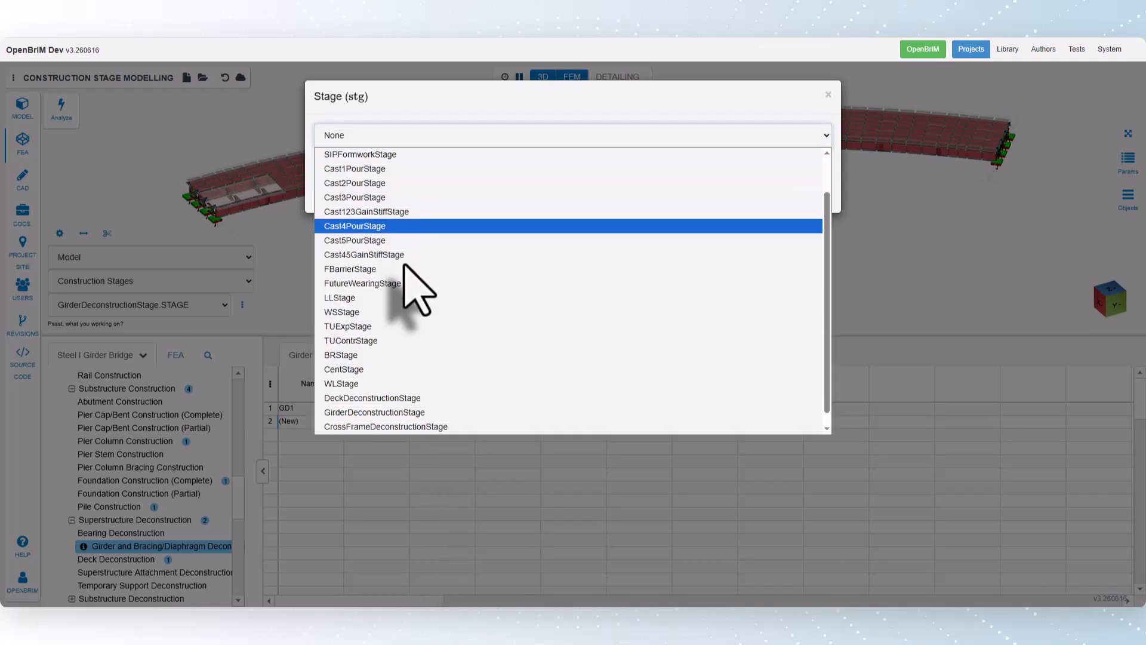
{"action": "left_click", "coordinate": [411, 413]}
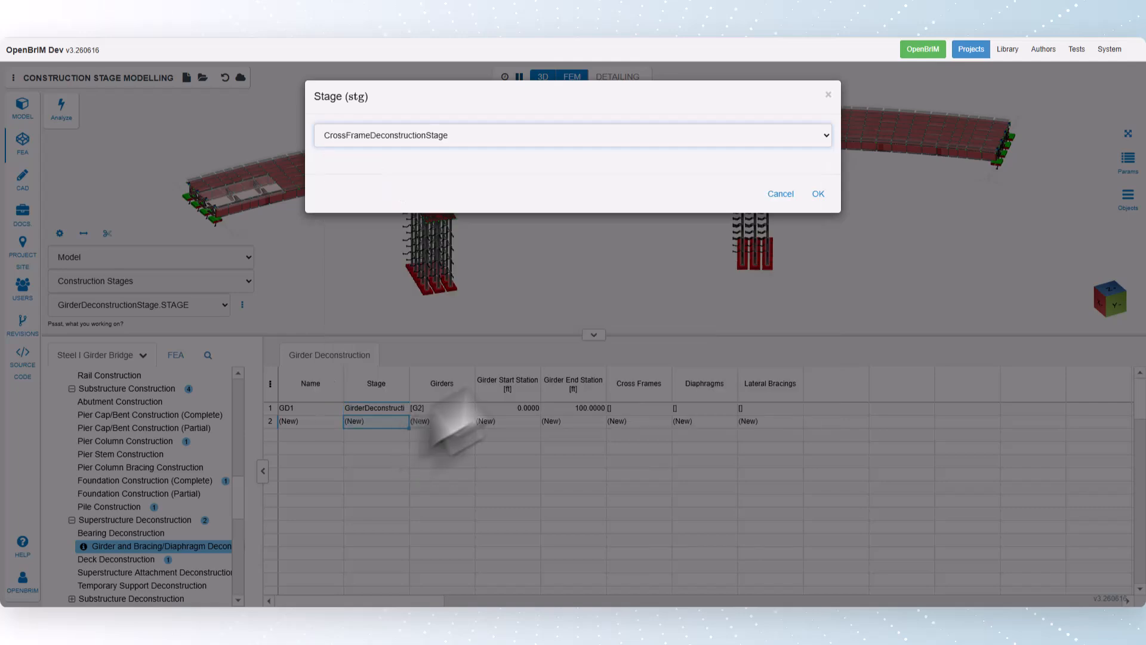
{"action": "left_click", "coordinate": [817, 194]}
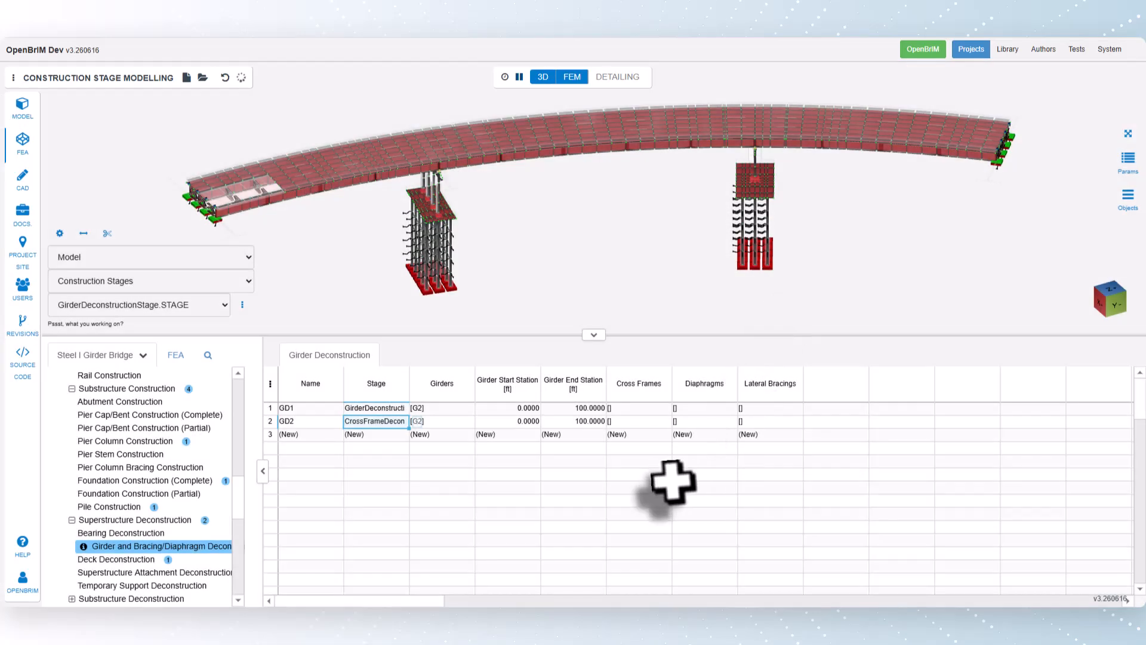
- Pick cross frames CFKT1, CFKT2 and CFX1 in the model for the CrossFrameDeconstructionStage entry
{"action": "left_click", "coordinate": [640, 422]}
{"action": "left_click", "coordinate": [679, 421]}
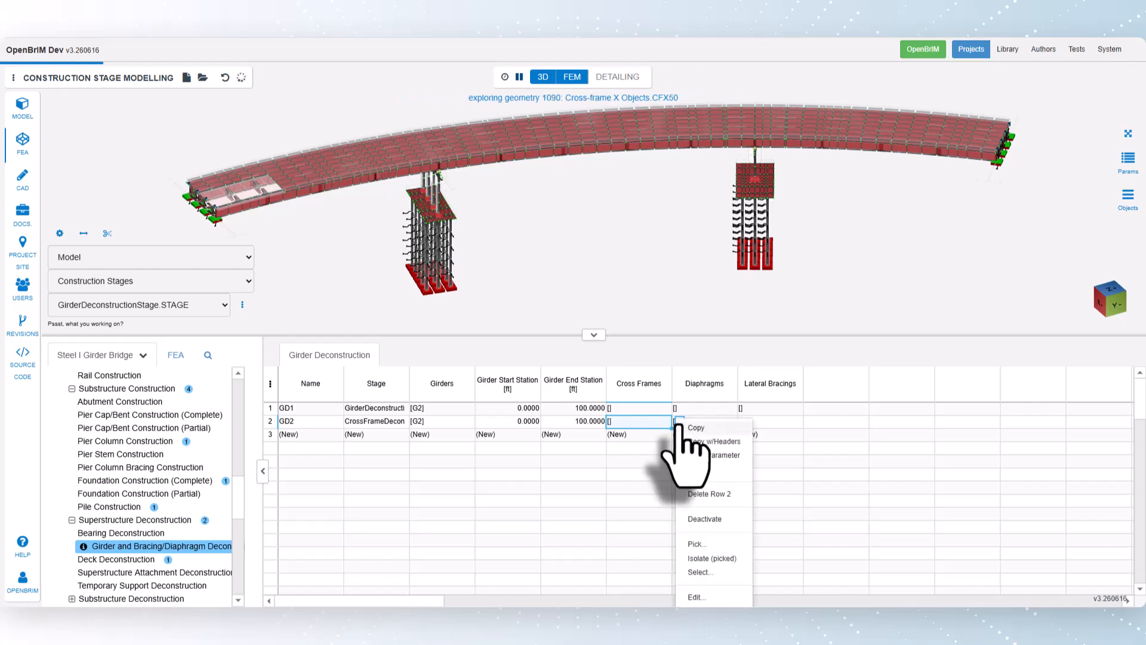
{"action": "left_click", "coordinate": [702, 572]}
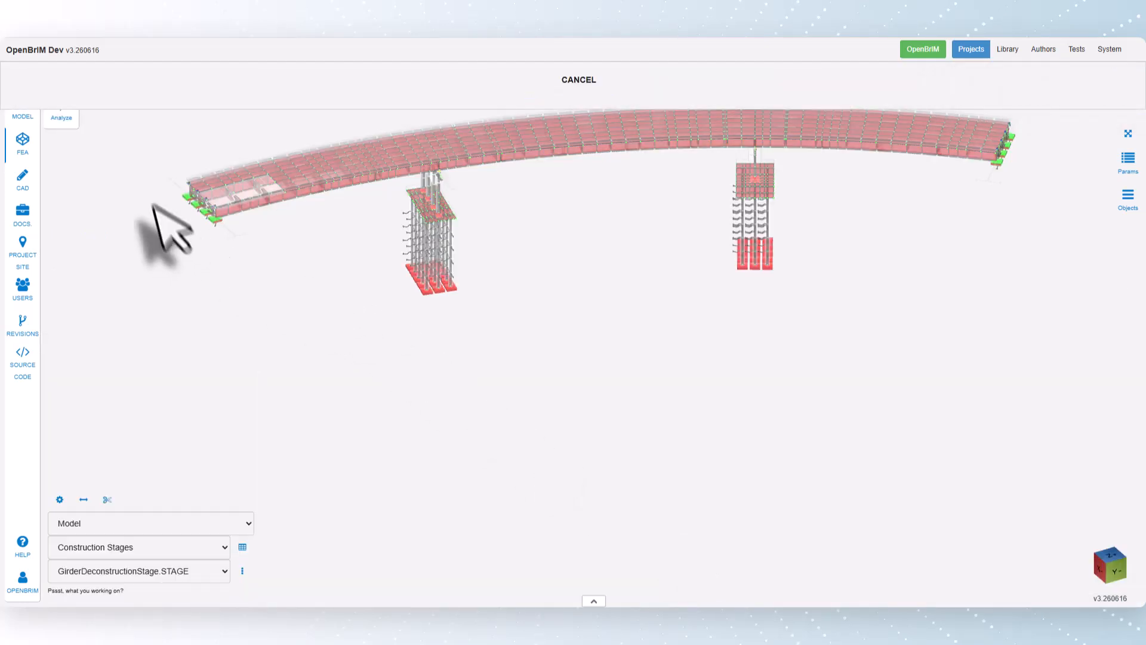
{"action": "scroll", "coordinate": [186, 182], "scroll_direction": "up", "scroll_amount": 5}
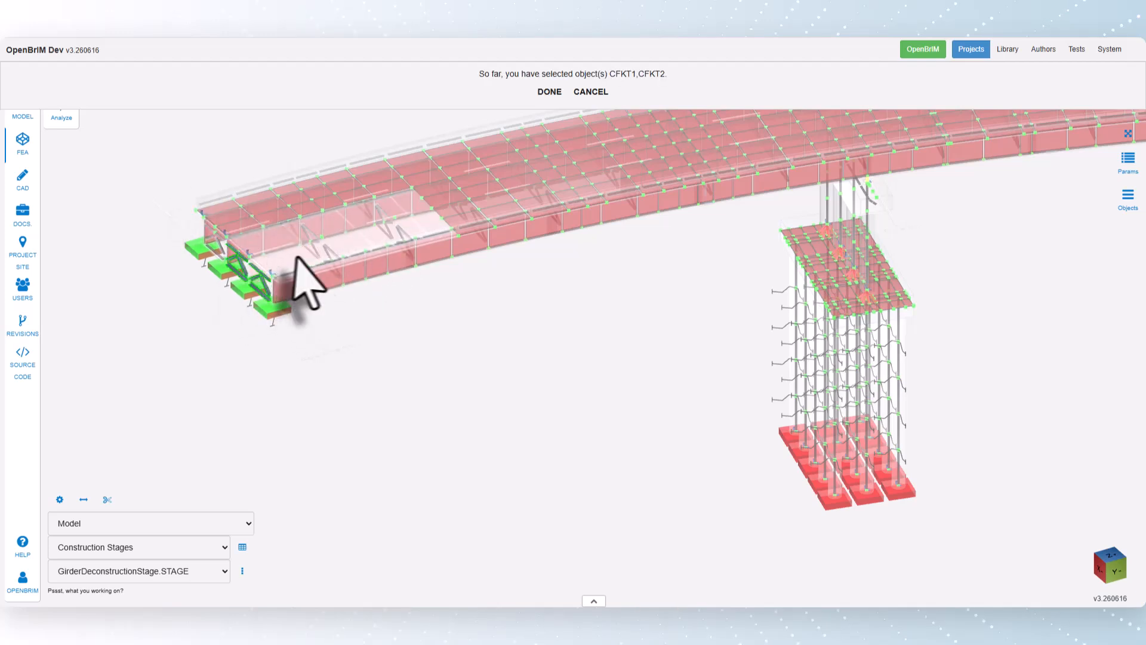
{"action": "left_click", "coordinate": [328, 252]}
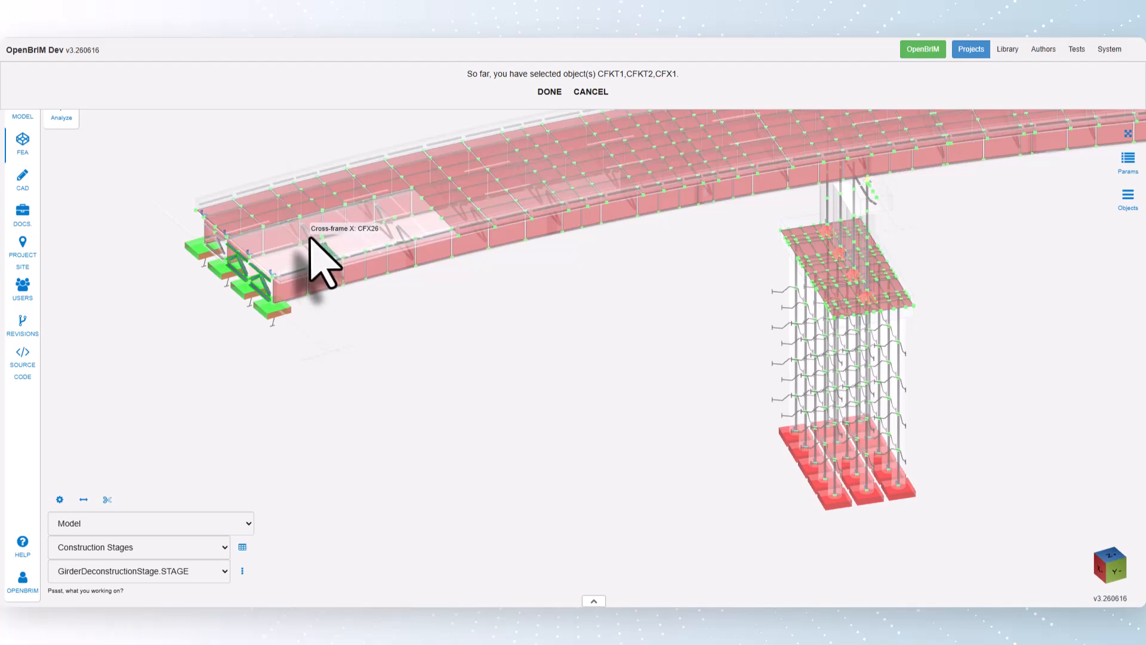
- Add cross frames CFX26, CFX2 and CFX27 to the picked objects and finish the cross-frame selection for girder deconstruction GD2
{"action": "left_click", "coordinate": [310, 239]}
{"action": "left_click", "coordinate": [397, 225]}
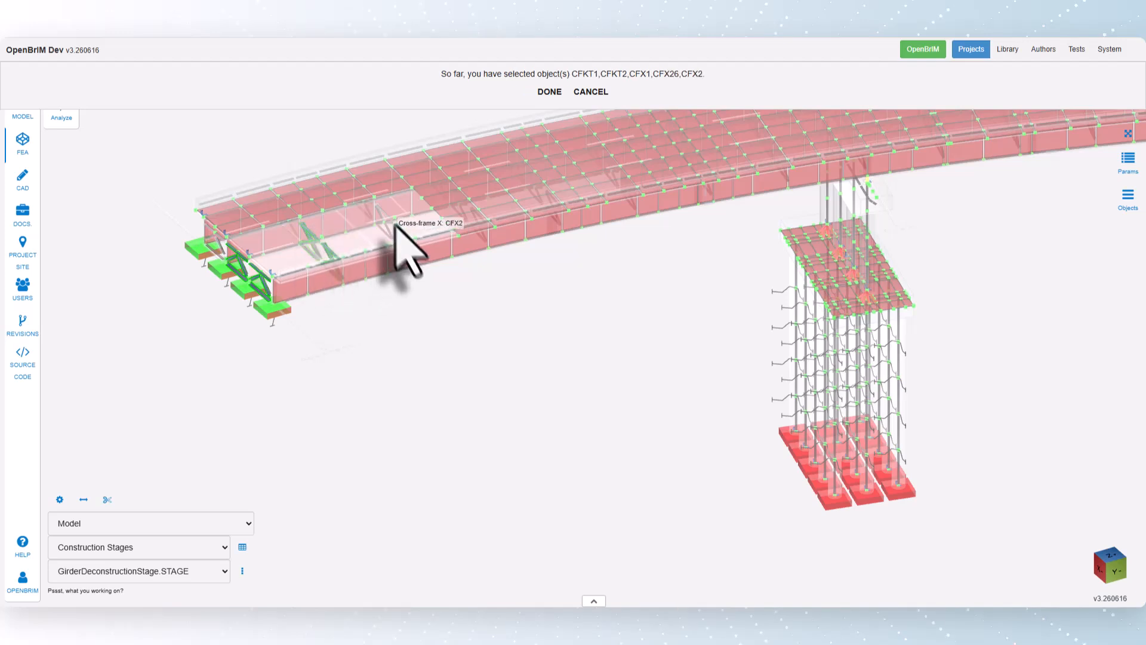
{"action": "left_click", "coordinate": [385, 218]}
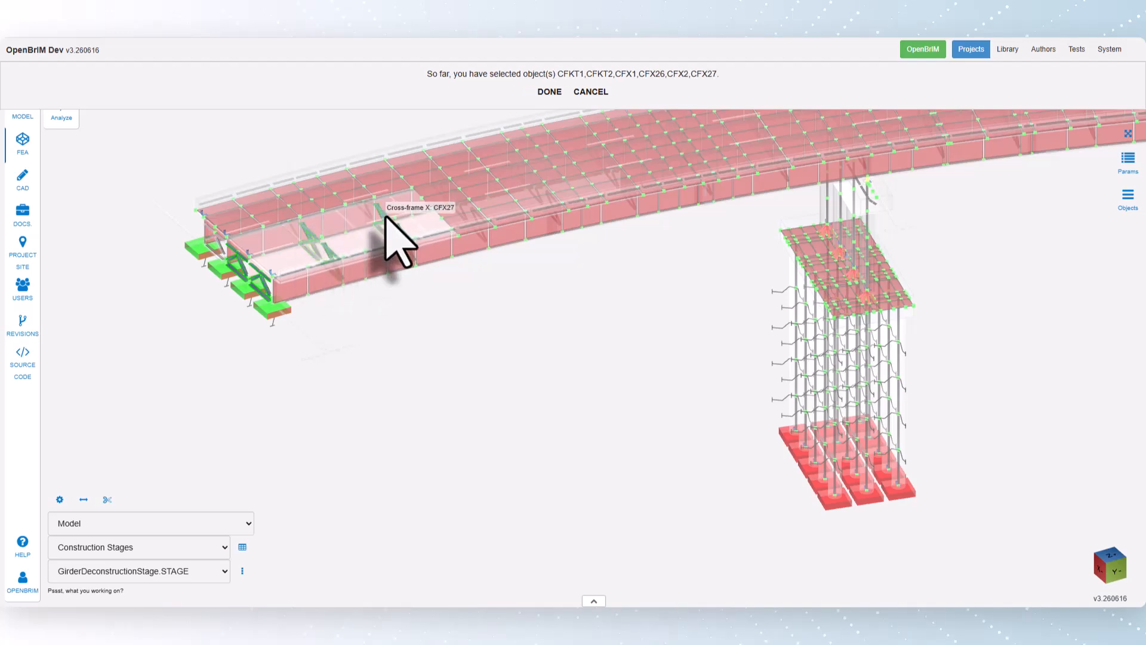
{"action": "left_click", "coordinate": [552, 93]}
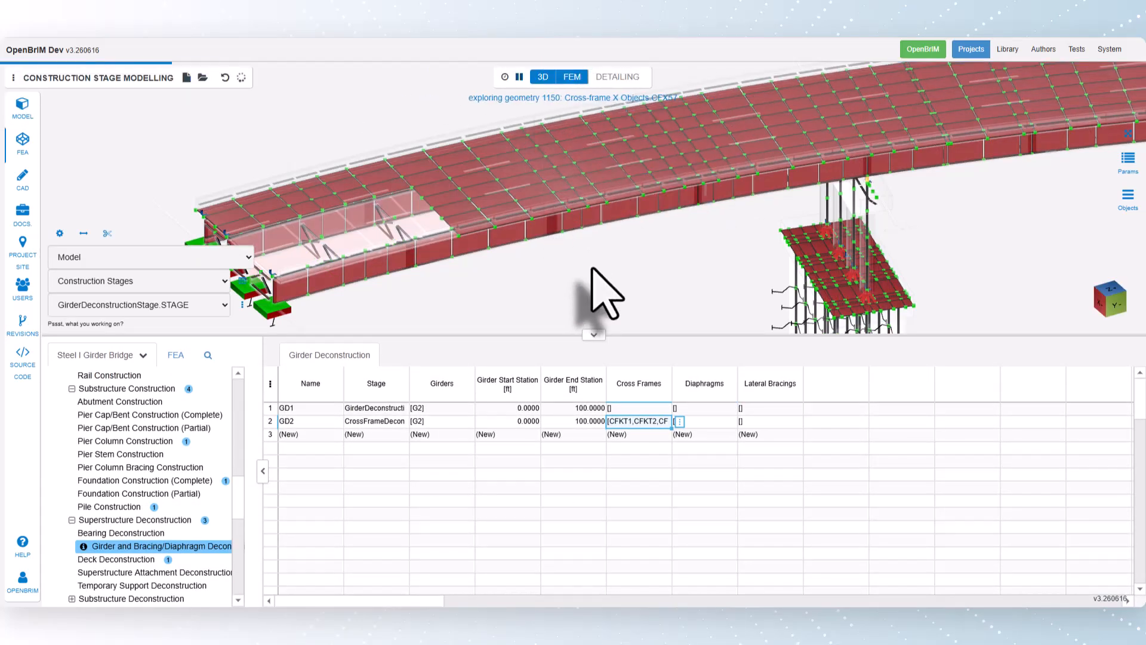
- Display CrossFrameDeconstructionStage.STAGE in the 3D model and examine the girder end where the cross frames are removed
{"action": "left_click", "coordinate": [1127, 134]}
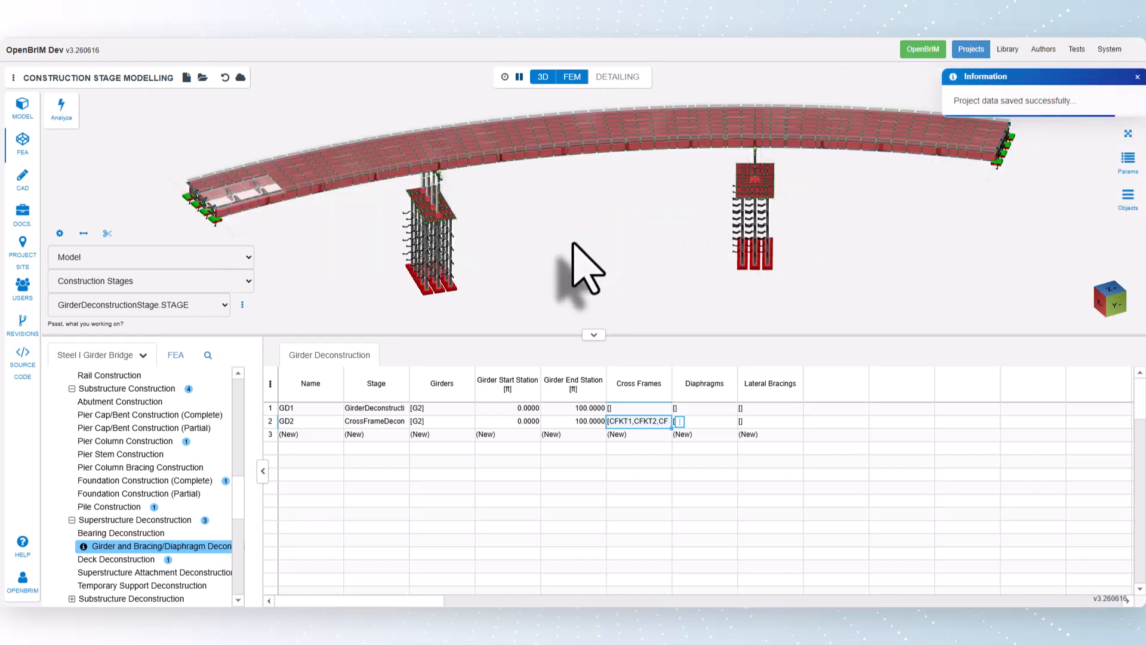
{"action": "left_click", "coordinate": [94, 304]}
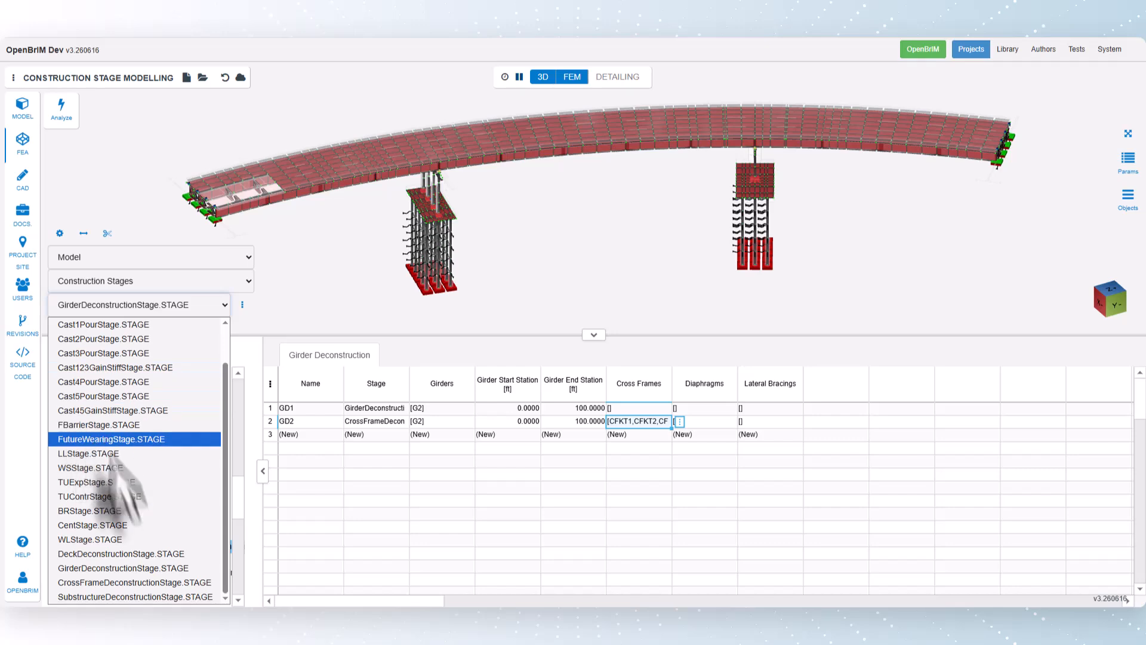
{"action": "left_click", "coordinate": [122, 582]}
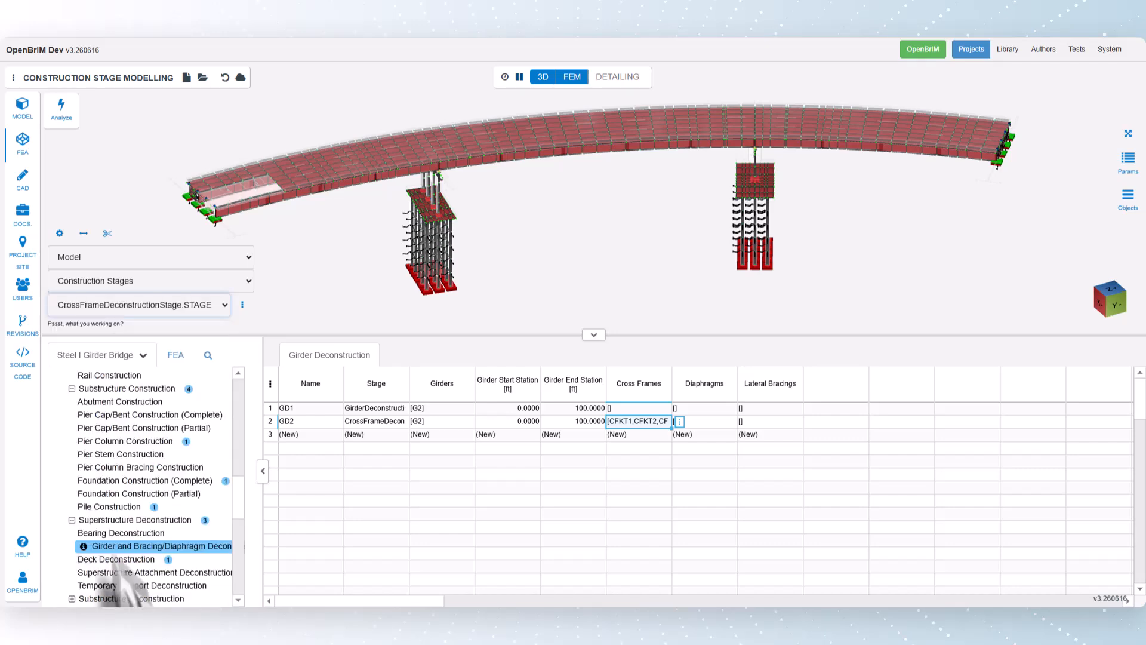
{"action": "scroll", "coordinate": [164, 197], "scroll_direction": "up", "scroll_amount": 5}
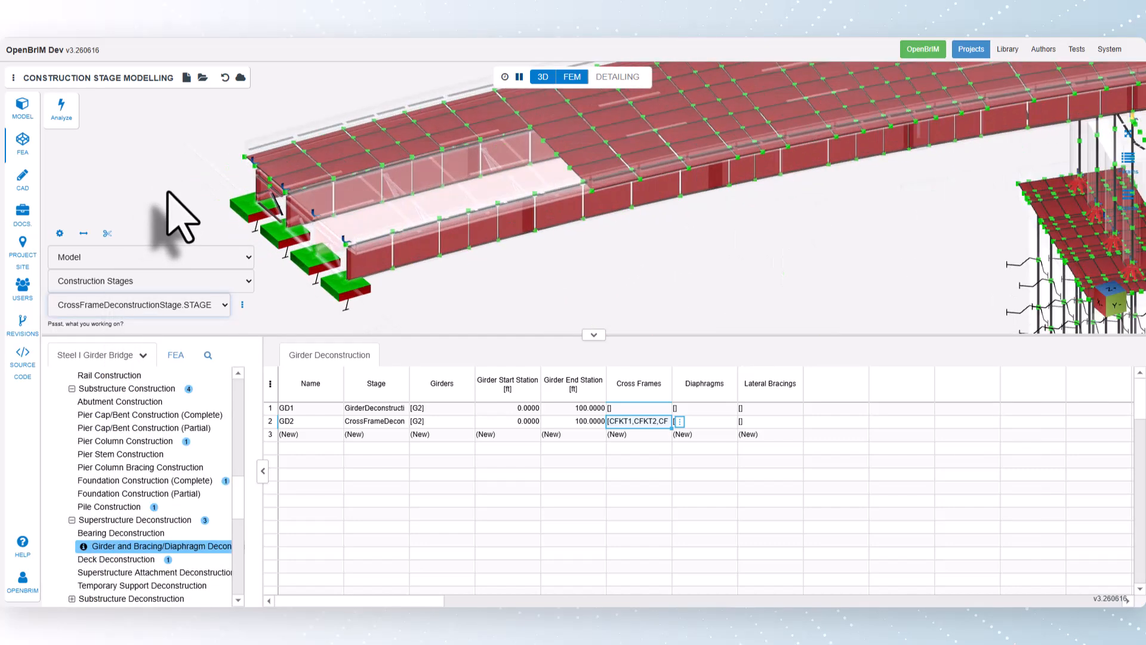
{"action": "scroll", "coordinate": [168, 194], "scroll_direction": "up", "scroll_amount": 2}
{"action": "scroll", "coordinate": [179, 216], "scroll_direction": "down", "scroll_amount": 8}
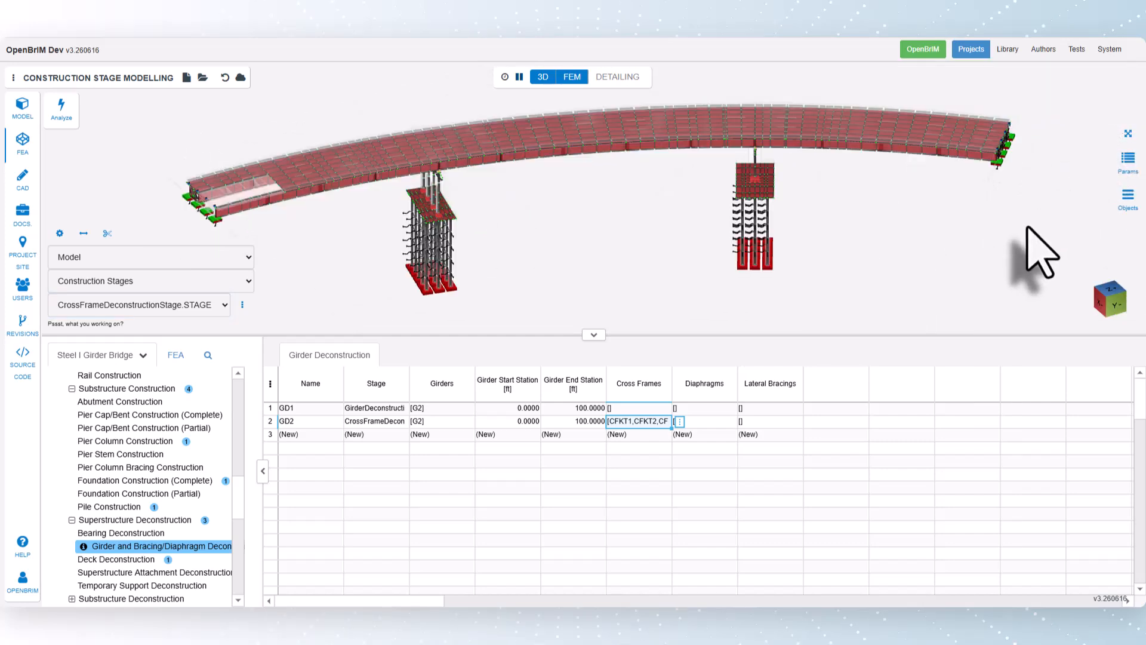
- Create a pile deconstruction entry under Substructure Deconstruction and assign it to SubstructureDeconstructionStage
{"action": "scroll", "coordinate": [164, 442], "scroll_direction": "down", "scroll_amount": 3}
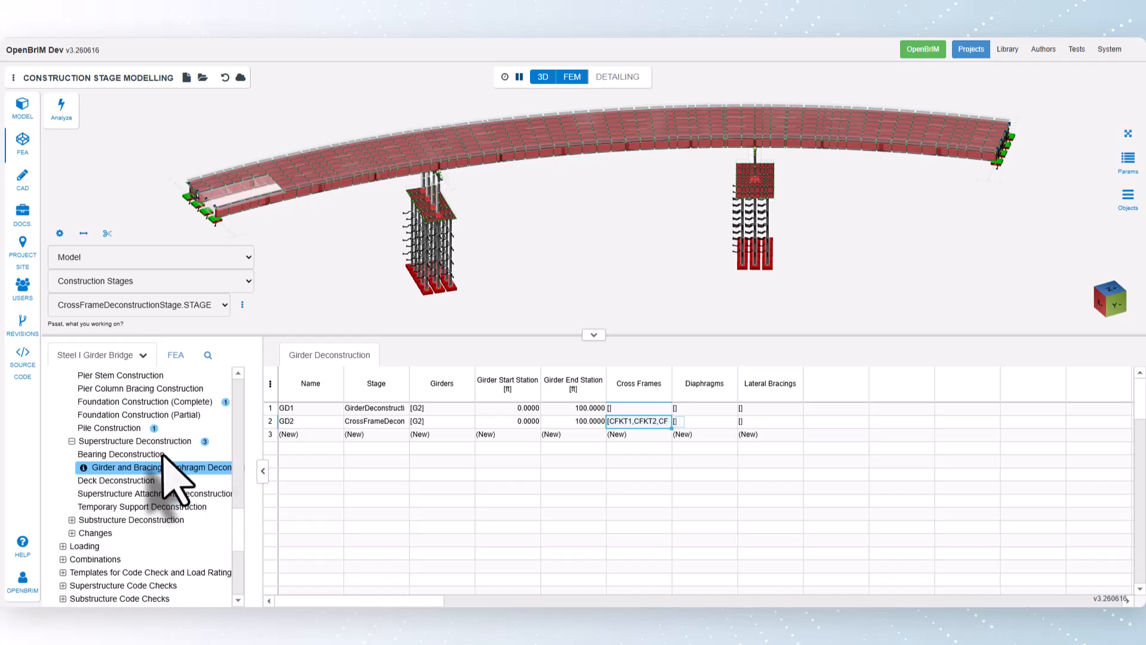
{"action": "left_click", "coordinate": [71, 520]}
{"action": "scroll", "coordinate": [131, 516], "scroll_direction": "down", "scroll_amount": 1}
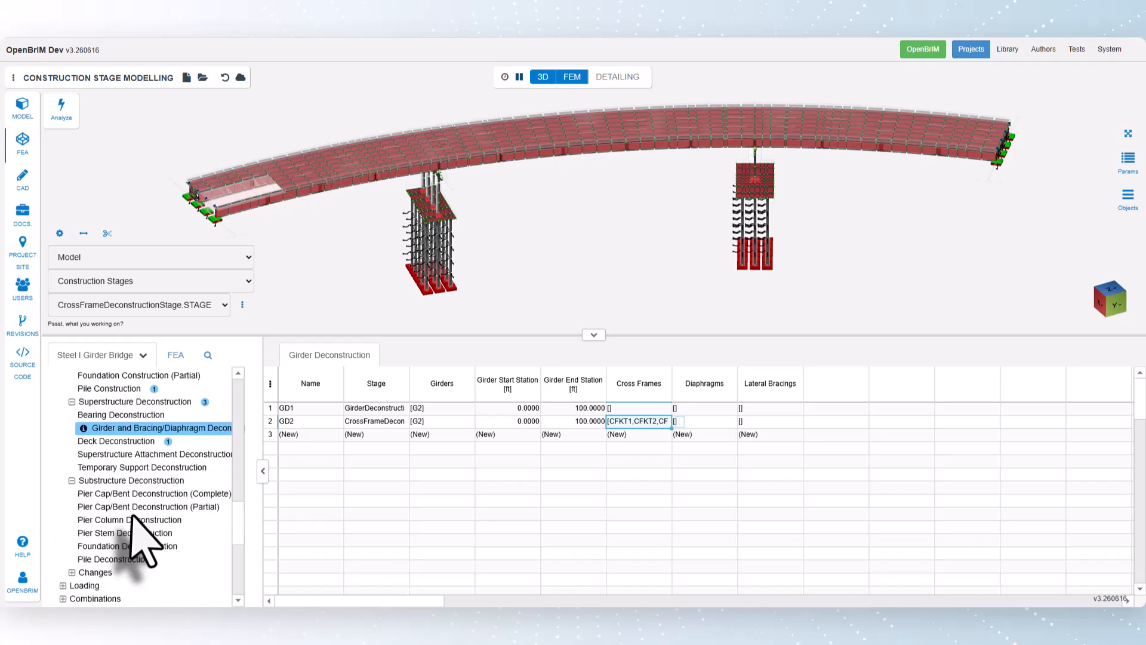
{"action": "left_click", "coordinate": [127, 559]}
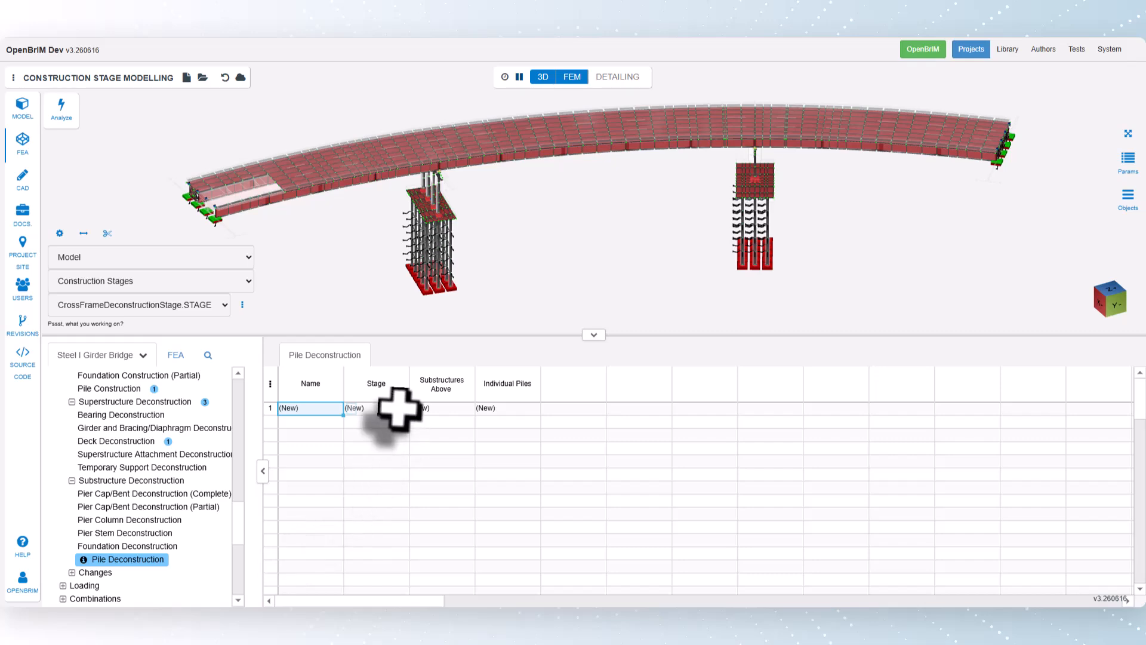
{"action": "left_click", "coordinate": [417, 409]}
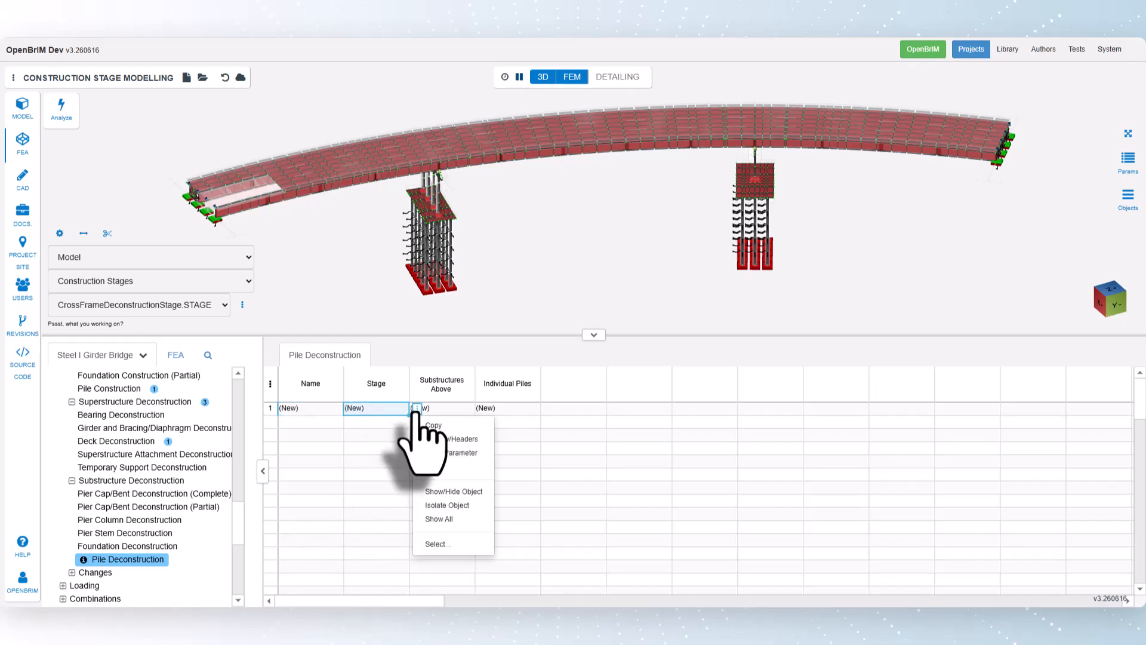
{"action": "left_click", "coordinate": [430, 544]}
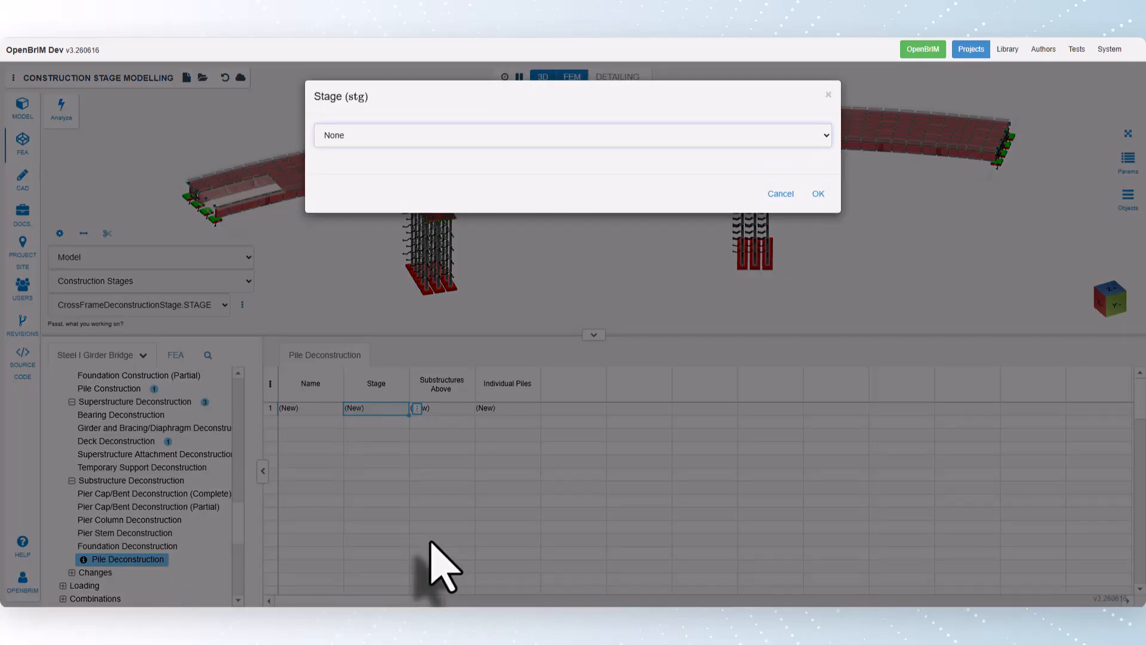
{"action": "left_click", "coordinate": [375, 139]}
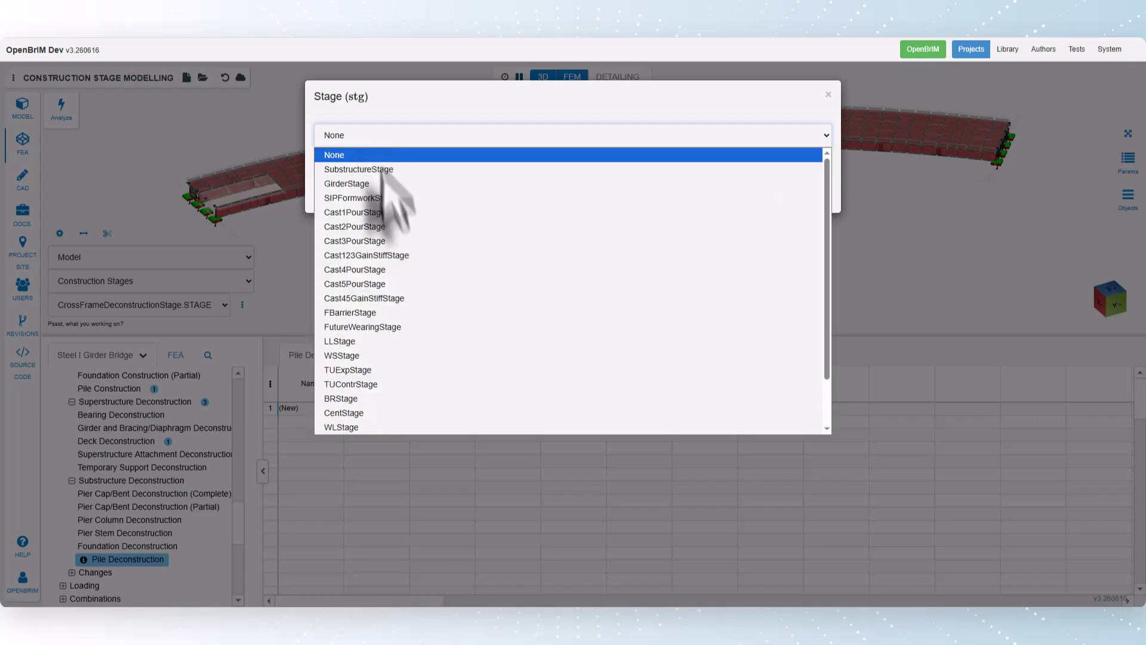
{"action": "scroll", "coordinate": [391, 269], "scroll_direction": "down", "scroll_amount": 2}
{"action": "left_click", "coordinate": [420, 427]}
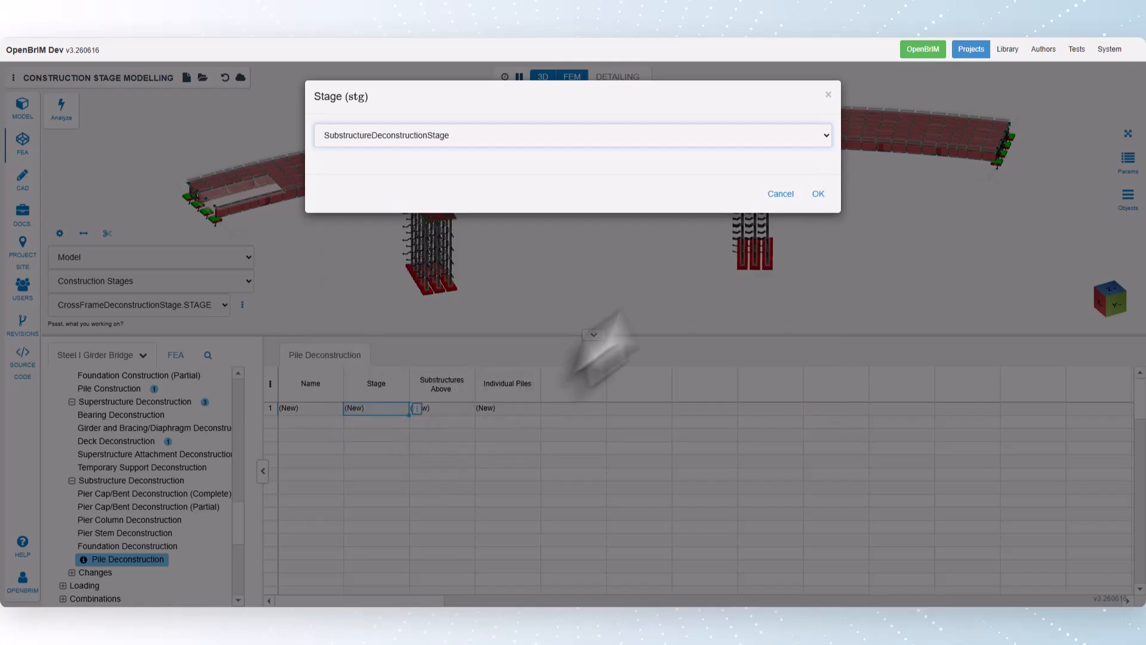
{"action": "left_click", "coordinate": [817, 194]}
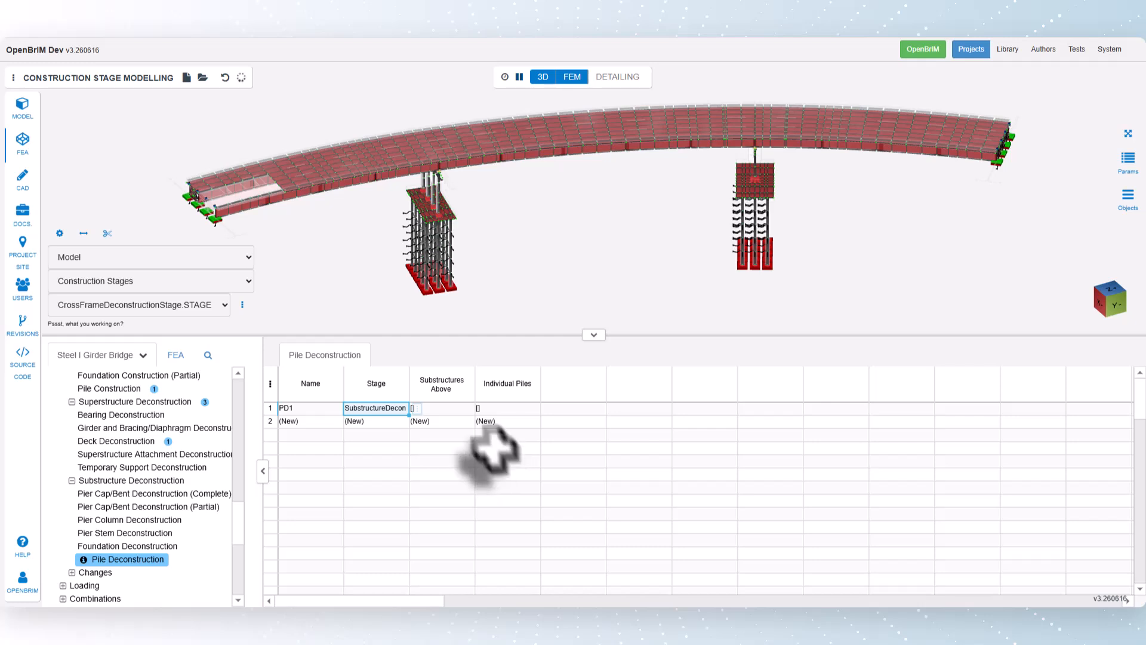
- Pick Footing1 in the model as the substructure above for the pile deconstruction entry
{"action": "left_click", "coordinate": [446, 408]}
{"action": "left_click", "coordinate": [482, 408]}
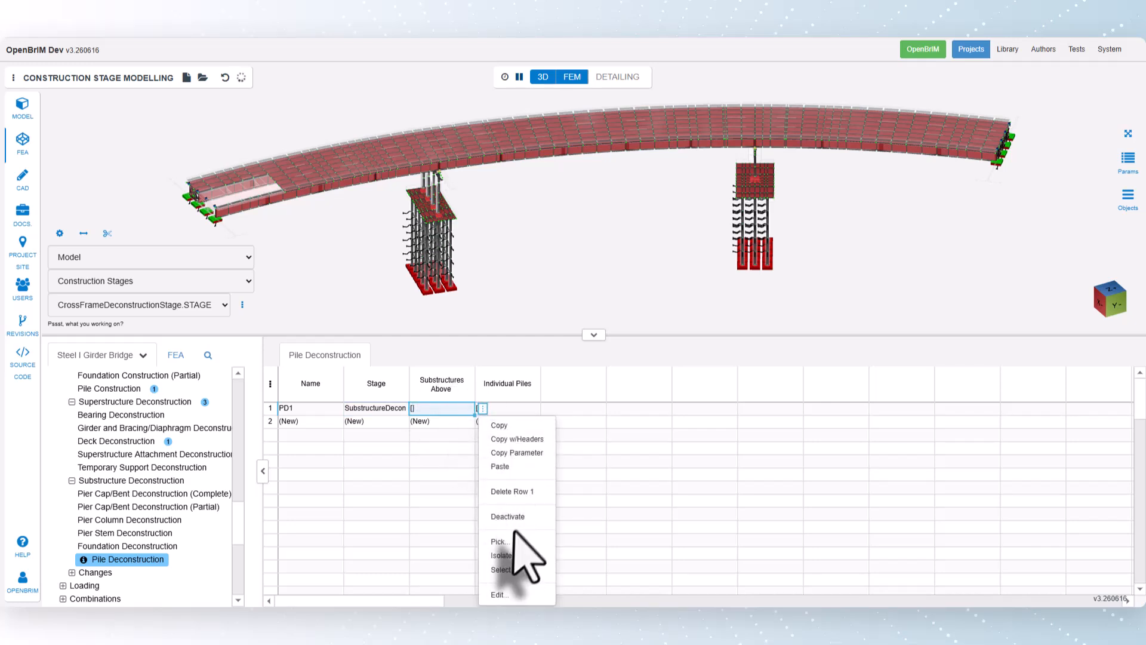
{"action": "left_click", "coordinate": [509, 543]}
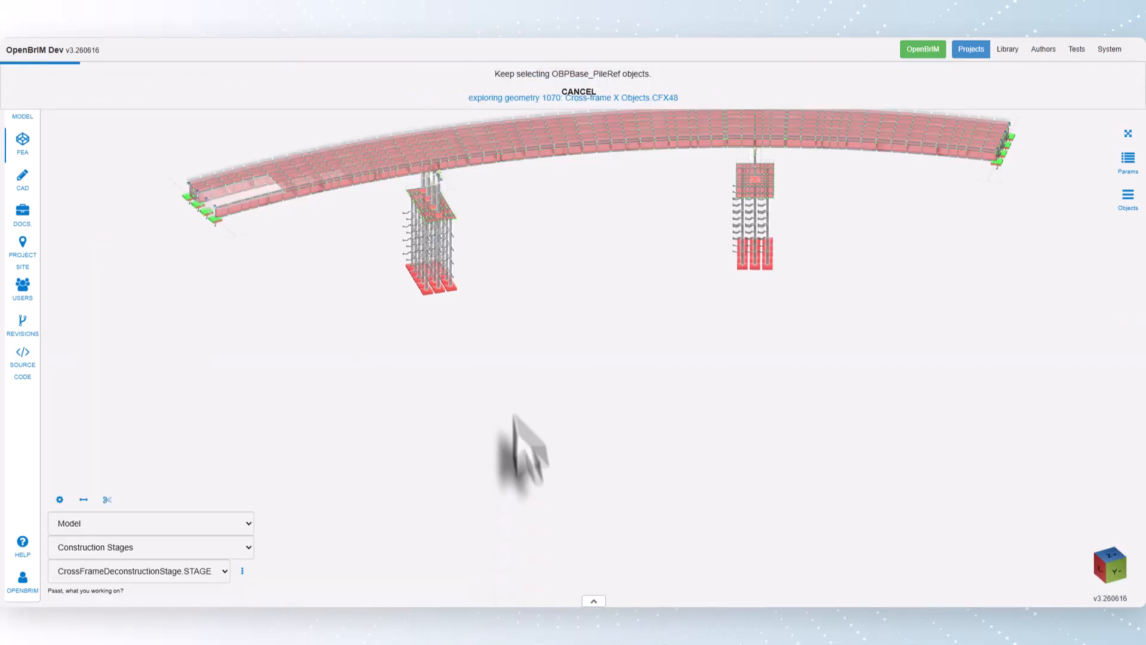
{"action": "left_click", "coordinate": [455, 221]}
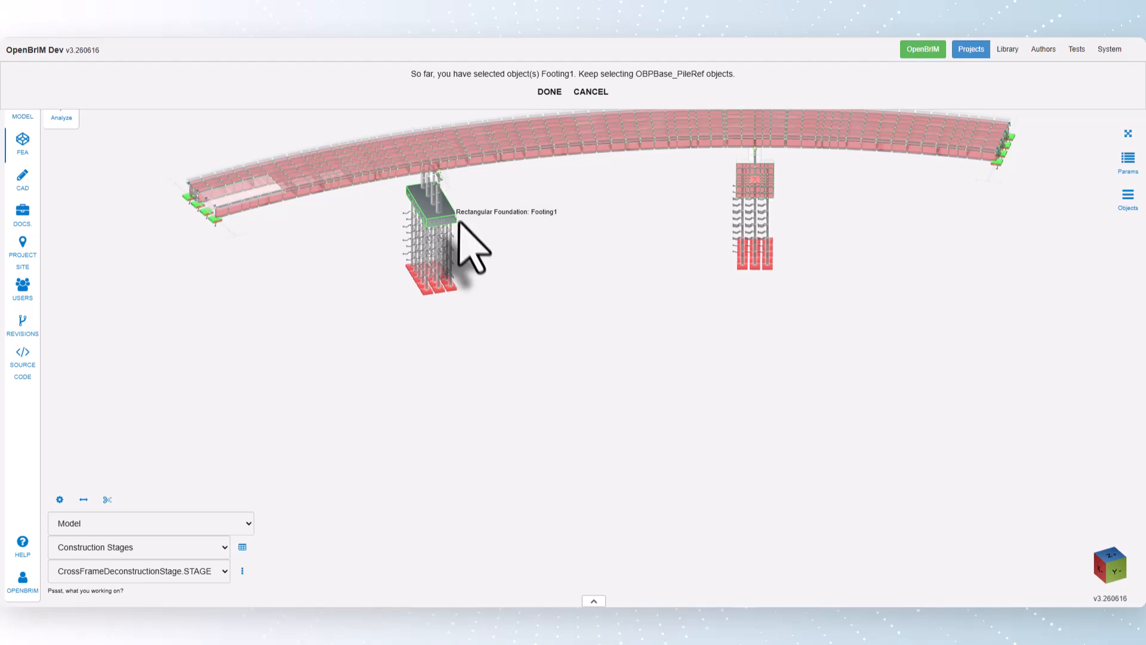
{"action": "left_click", "coordinate": [550, 96]}
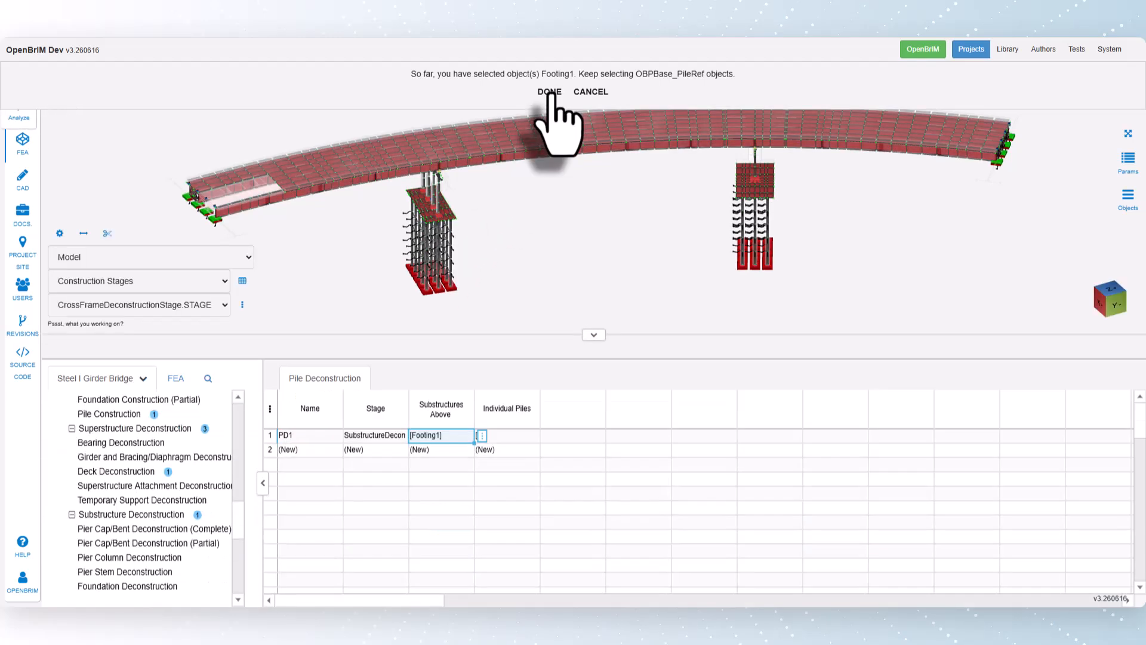
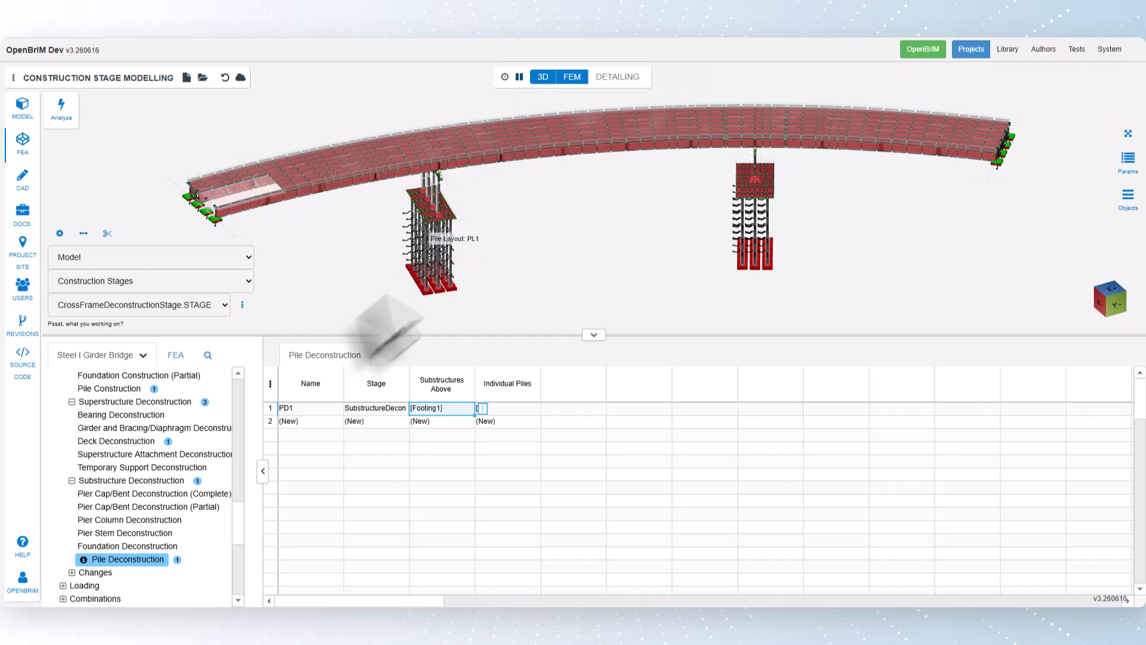
- Create a foundation deconstruction entry and assign it to SubstructureDeconstructionStage
{"action": "left_click", "coordinate": [133, 546]}
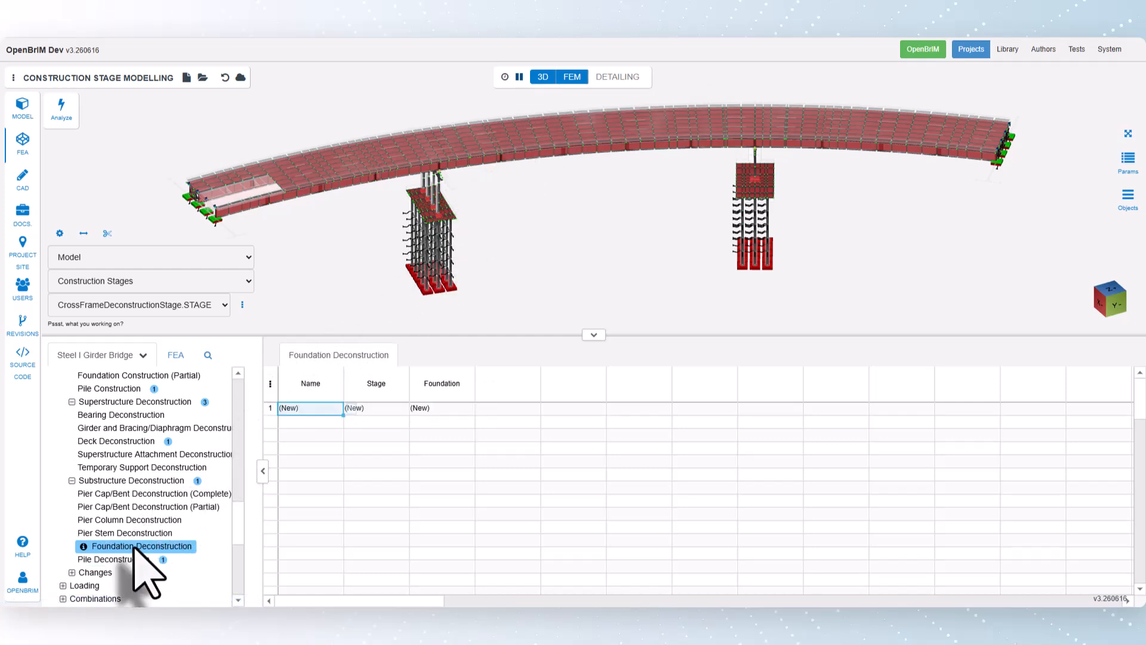
{"action": "left_click", "coordinate": [417, 408]}
{"action": "left_click", "coordinate": [435, 544]}
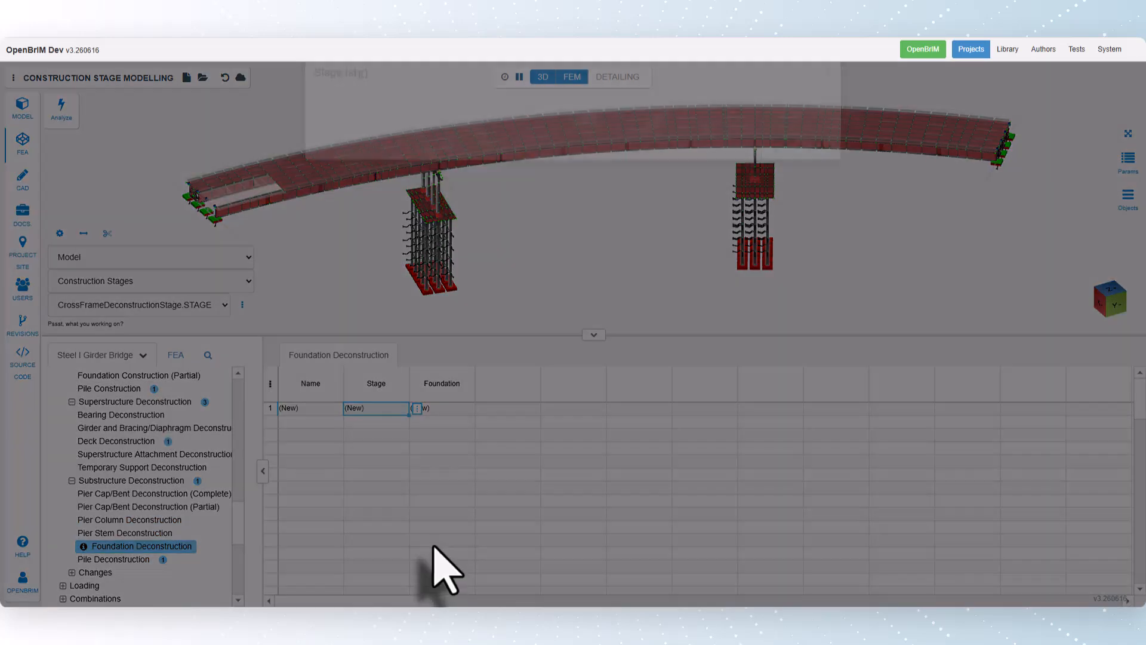
{"action": "left_click", "coordinate": [343, 142]}
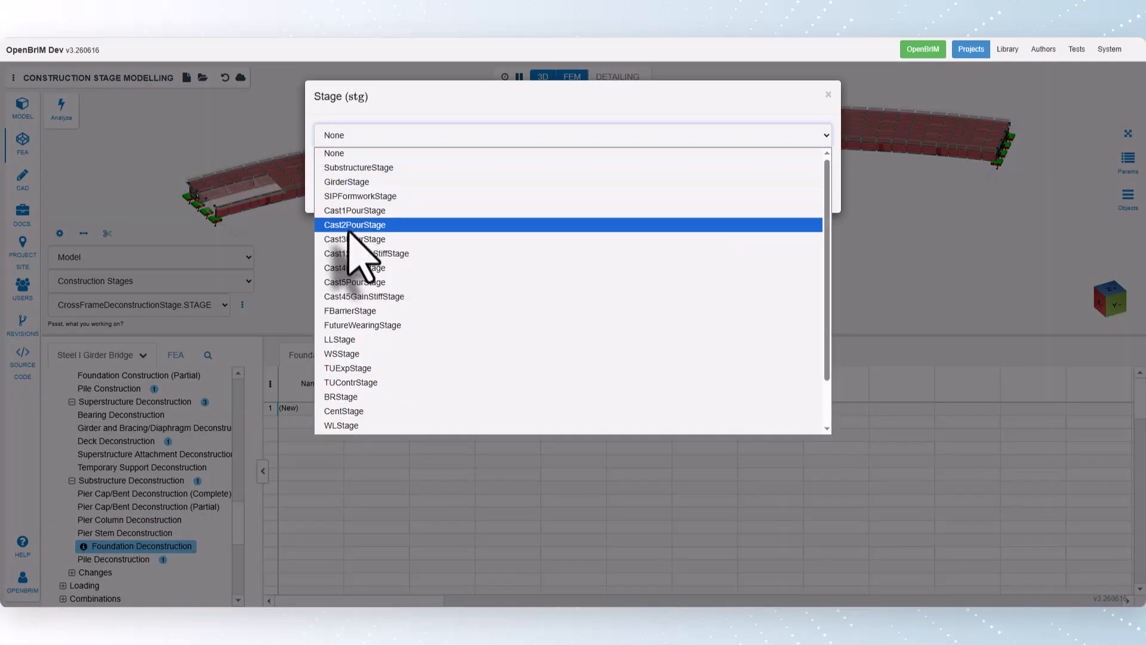
{"action": "scroll", "coordinate": [376, 262], "scroll_direction": "down", "scroll_amount": 2}
{"action": "left_click", "coordinate": [371, 426]}
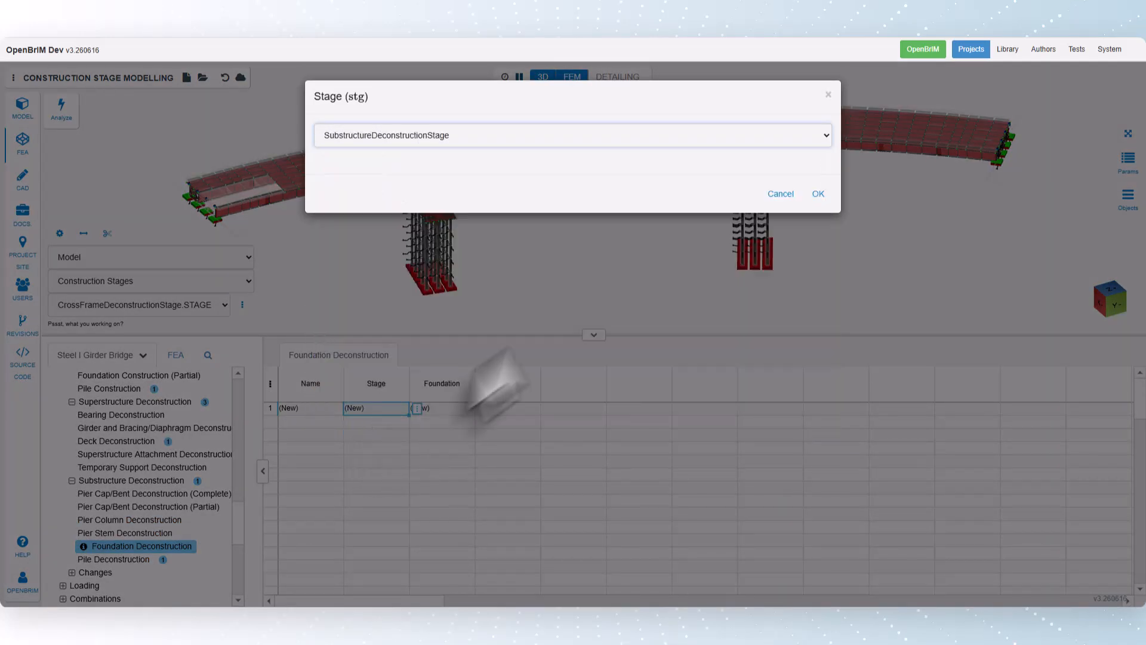
{"action": "left_click", "coordinate": [818, 194]}
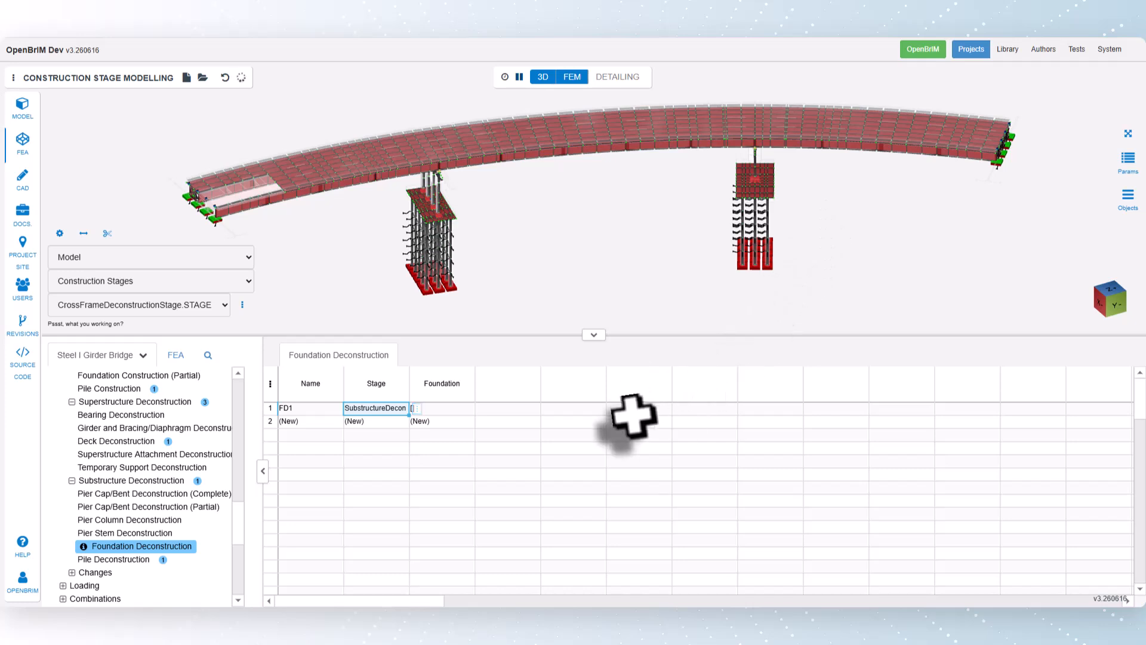
- Pick Footing1 in the model as the foundation for the foundation deconstruction entry
{"action": "left_click", "coordinate": [460, 408]}
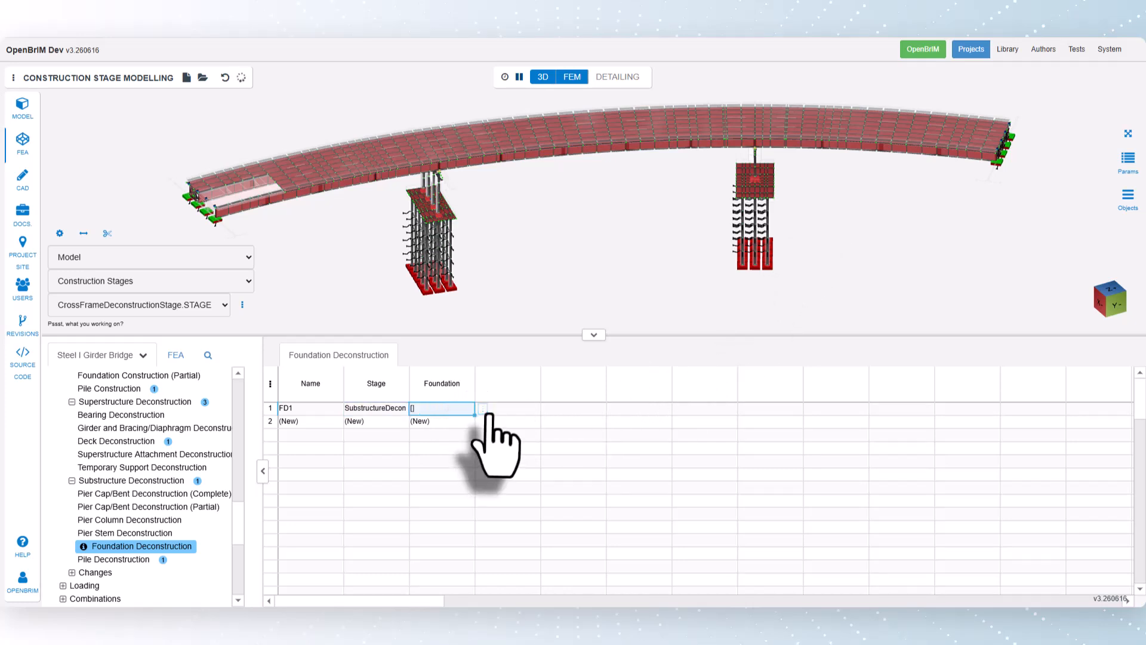
{"action": "left_click", "coordinate": [482, 408]}
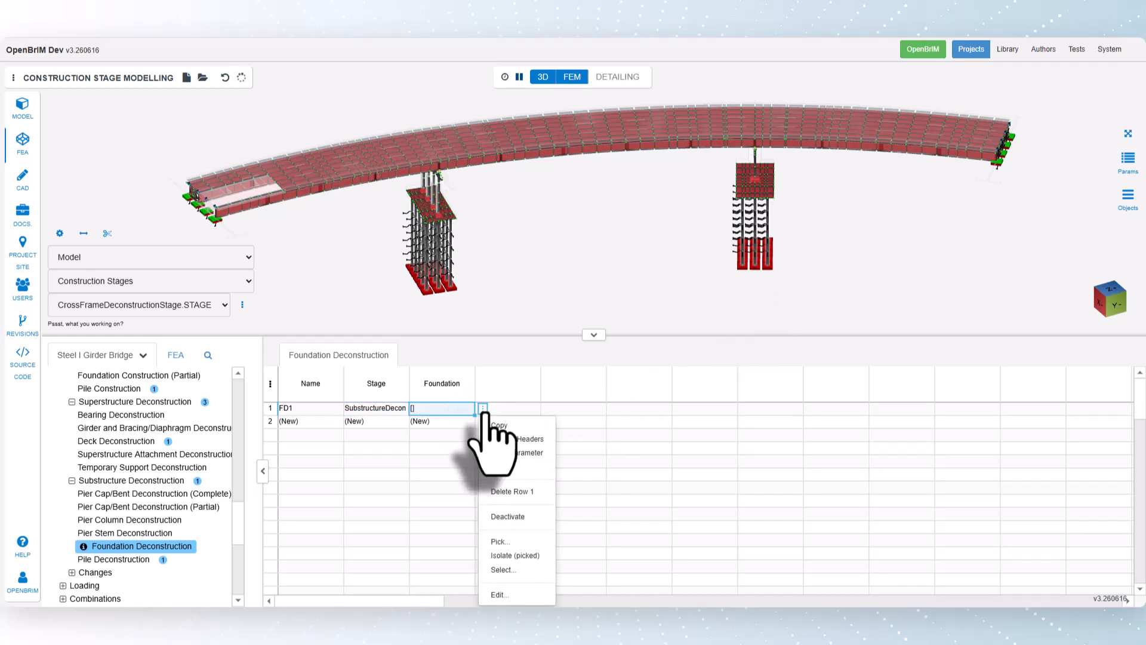
{"action": "left_click", "coordinate": [519, 540]}
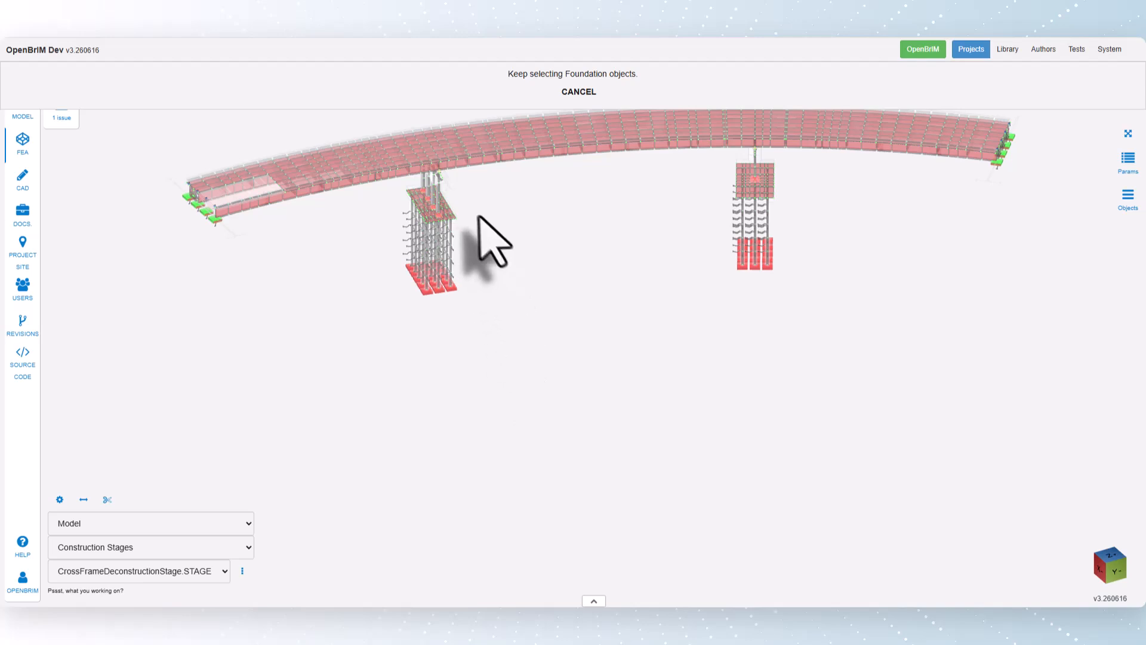
{"action": "left_click", "coordinate": [458, 223]}
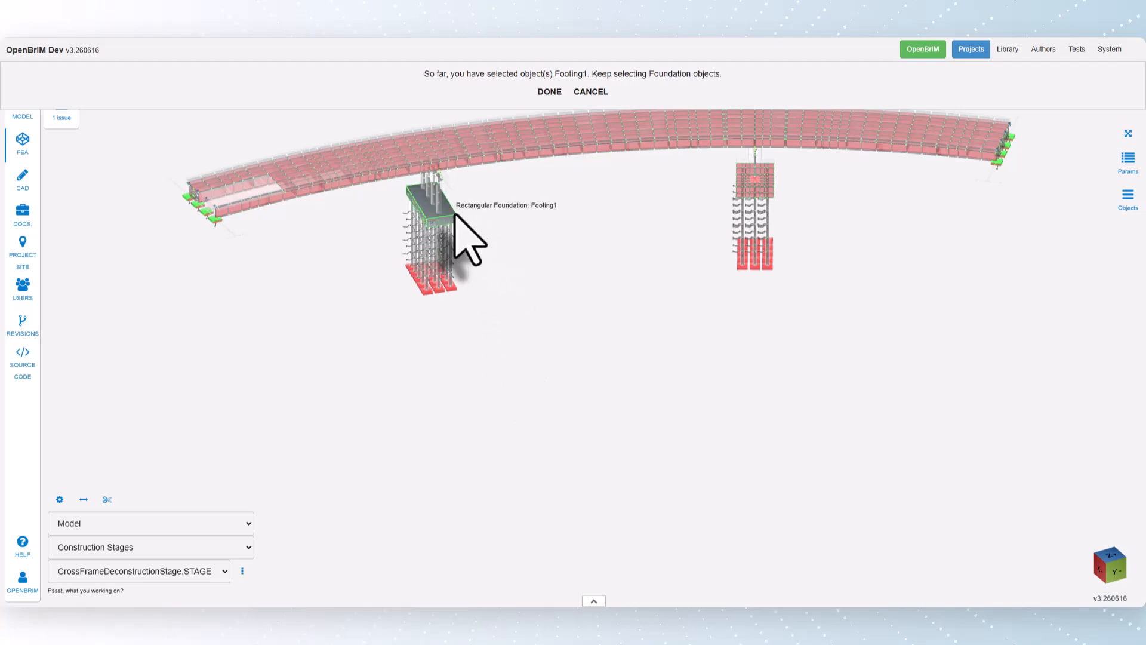
{"action": "left_click", "coordinate": [549, 91]}
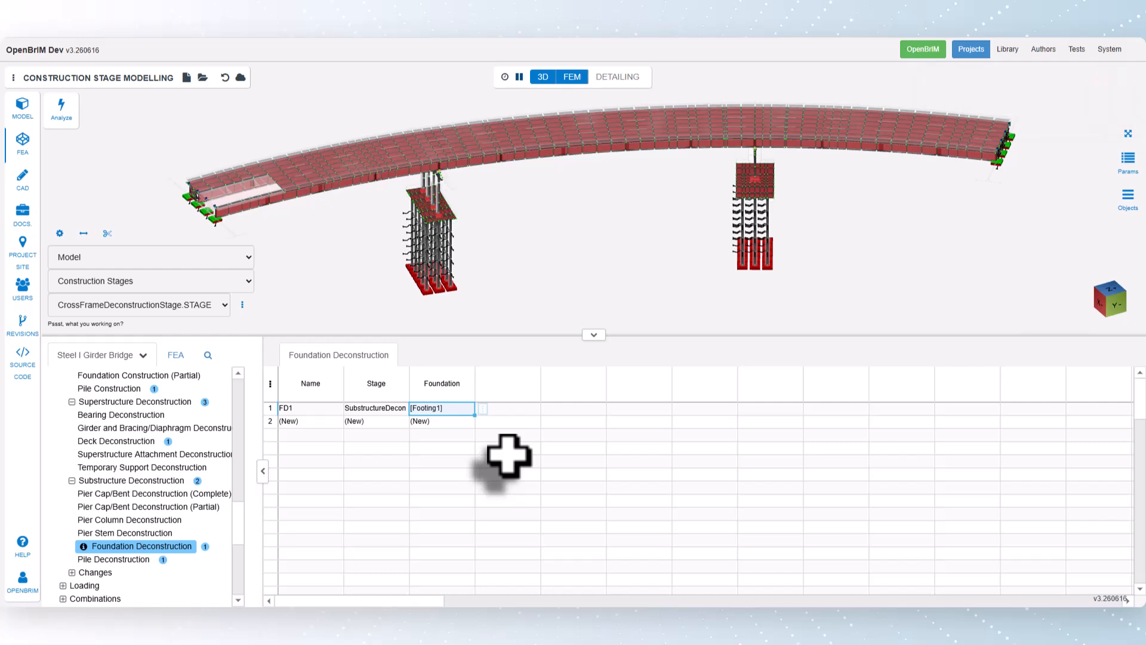
- Display SubstructureDeconstructionStage.STAGE in the 3D model and review the pile deconstruction table
{"action": "left_click", "coordinate": [156, 306]}
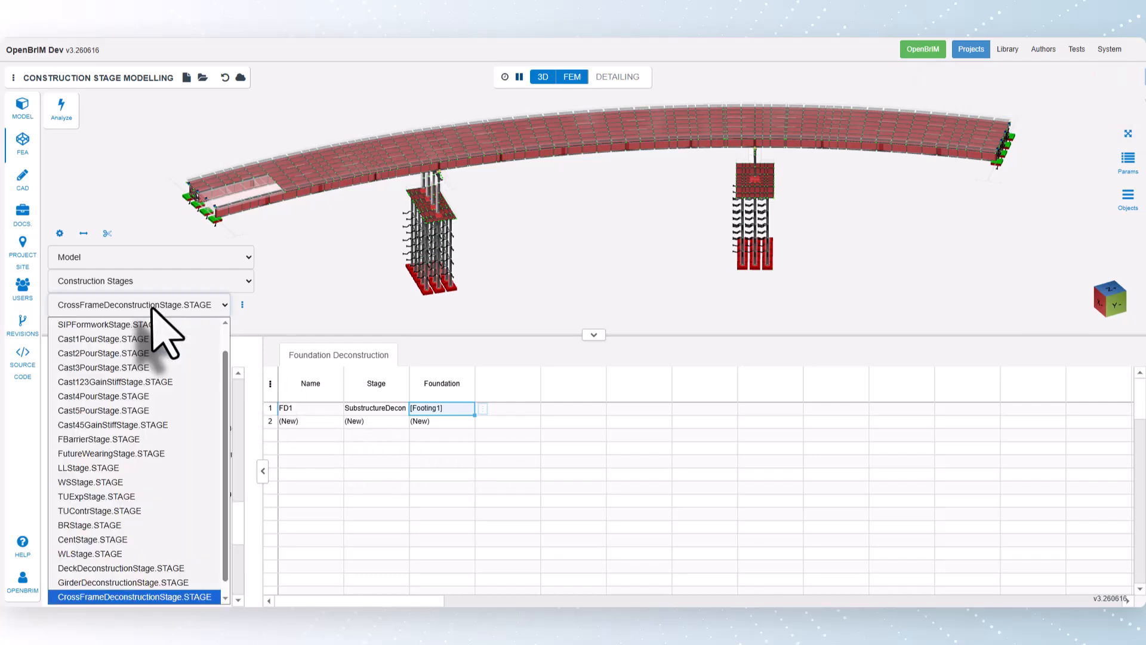
{"action": "scroll", "coordinate": [164, 412], "scroll_direction": "down", "scroll_amount": 1}
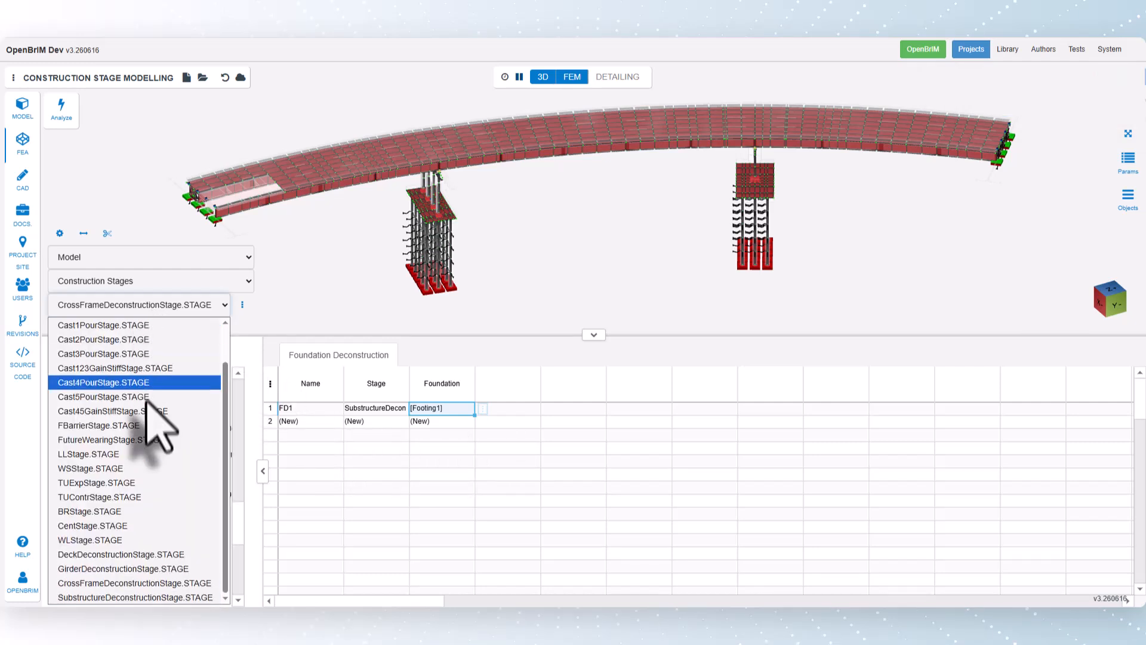
{"action": "left_click", "coordinate": [160, 598]}
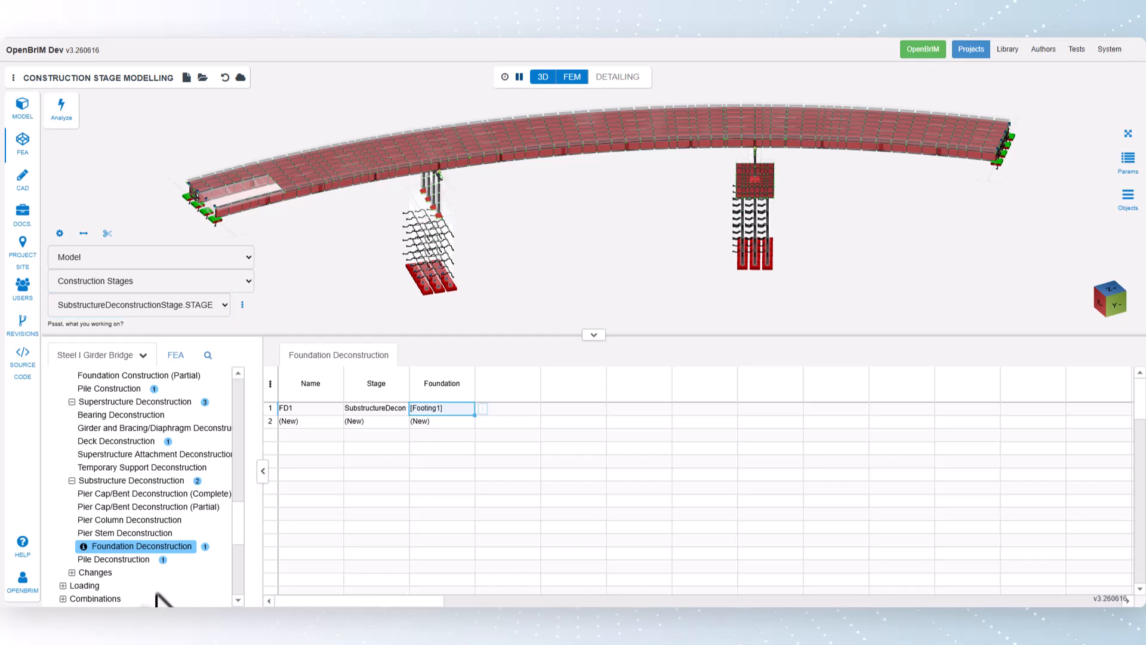
{"action": "left_click", "coordinate": [139, 561]}
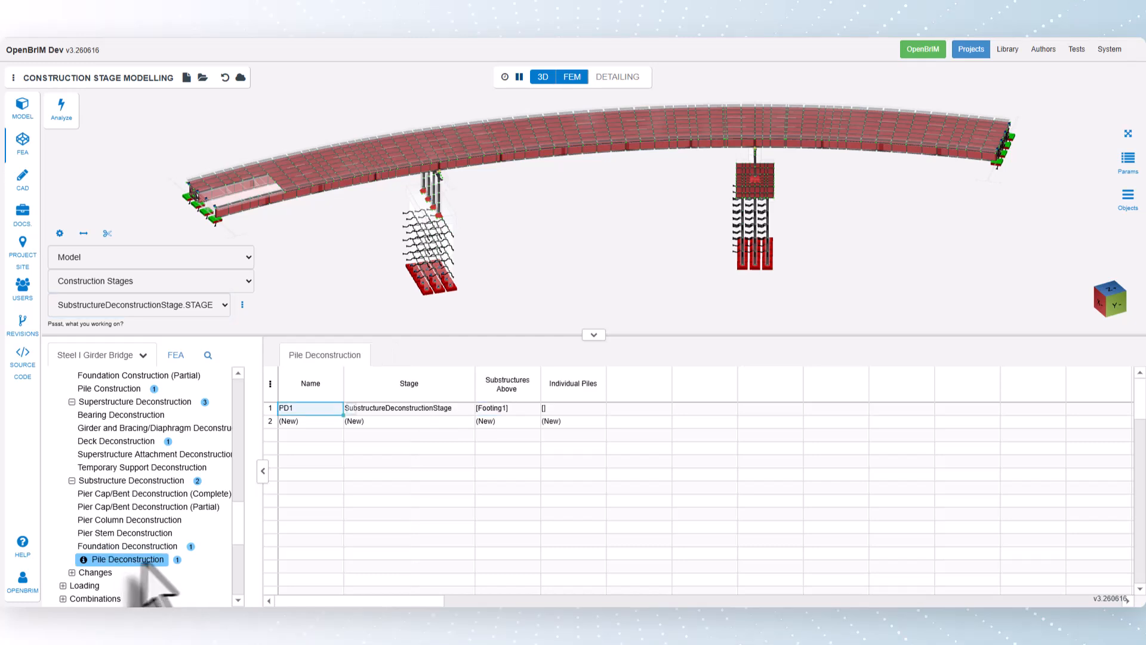
- Delete the pile deconstruction entry PD1 and the foundation deconstruction entry FD1
{"action": "right_click", "coordinate": [350, 411]}
{"action": "left_click", "coordinate": [364, 469]}
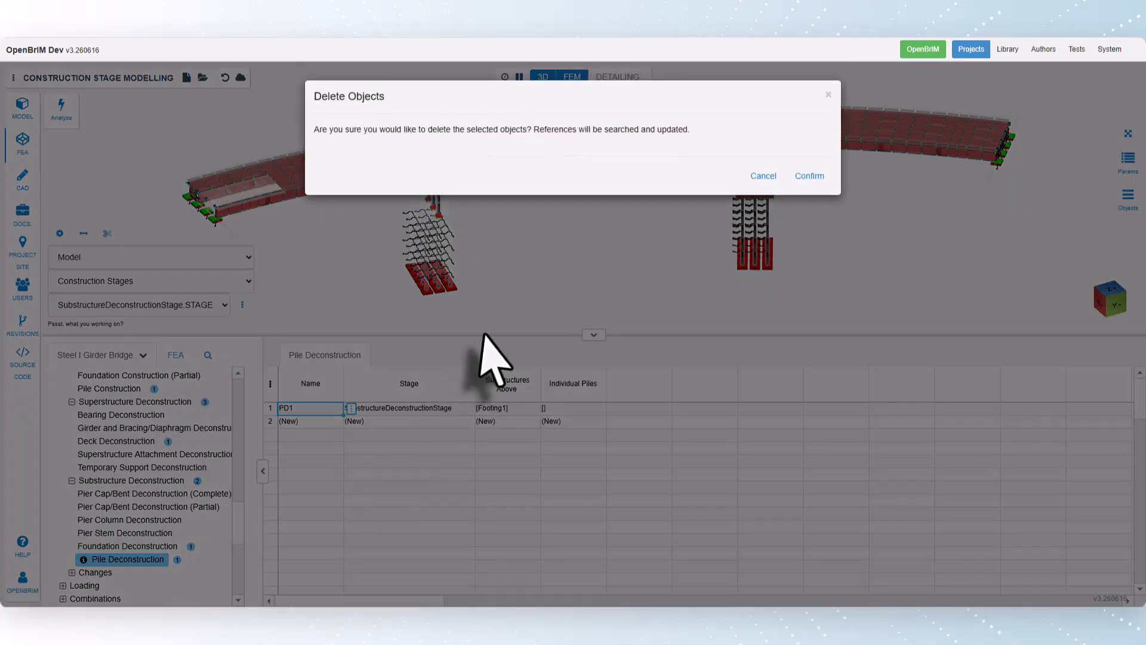
{"action": "left_click", "coordinate": [802, 177]}
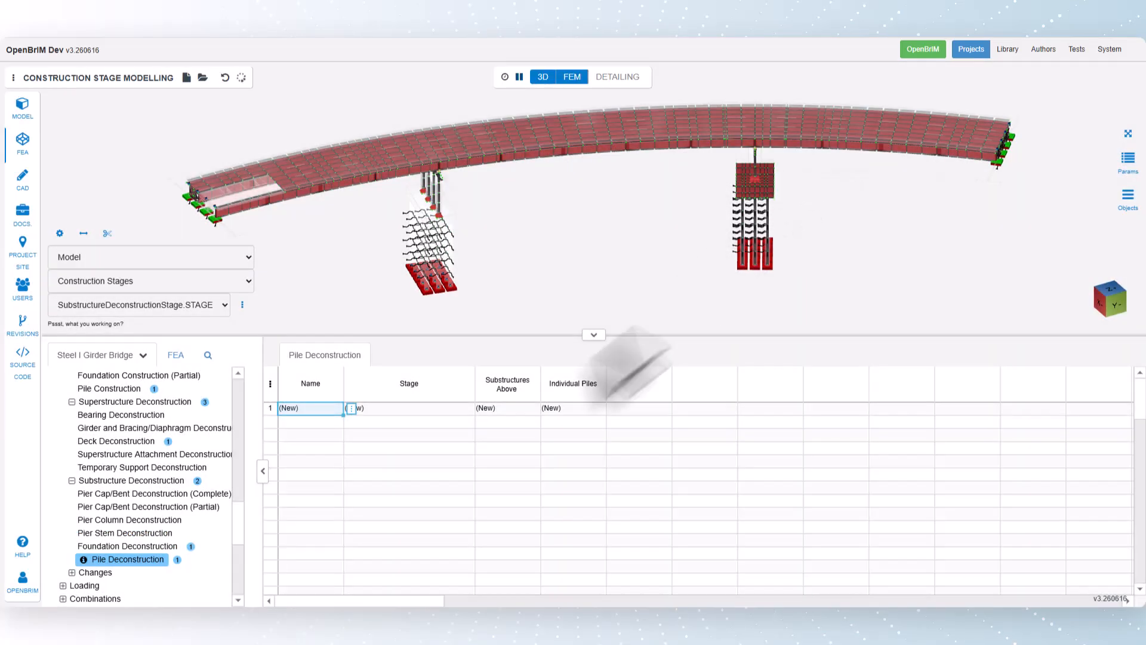
{"action": "left_click", "coordinate": [145, 546]}
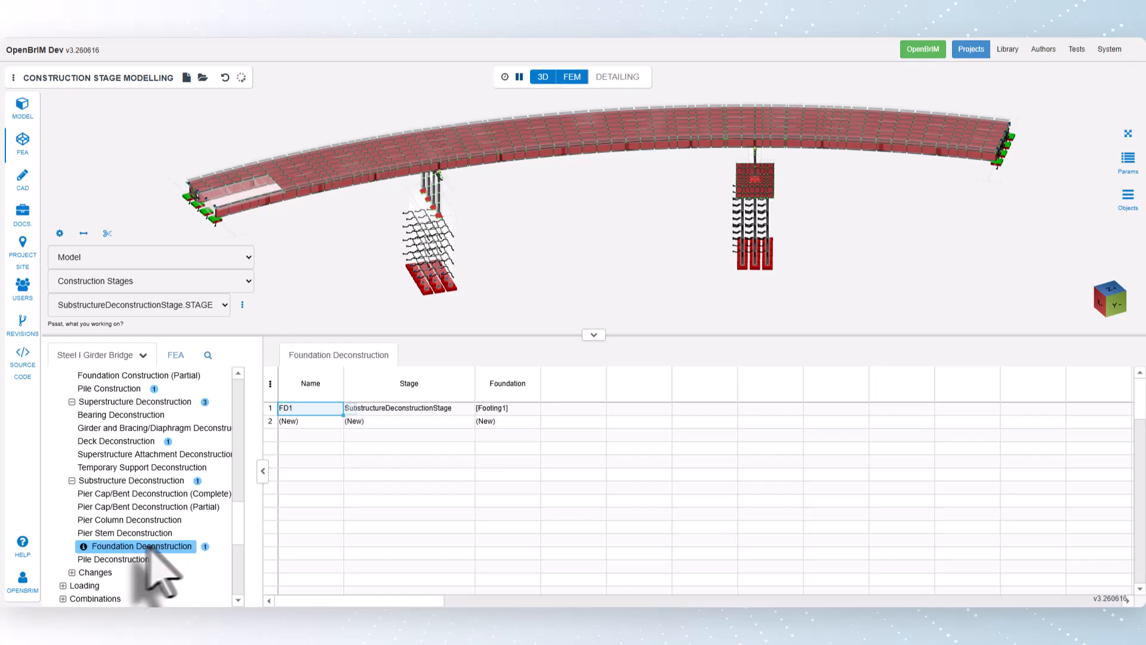
{"action": "right_click", "coordinate": [353, 411]}
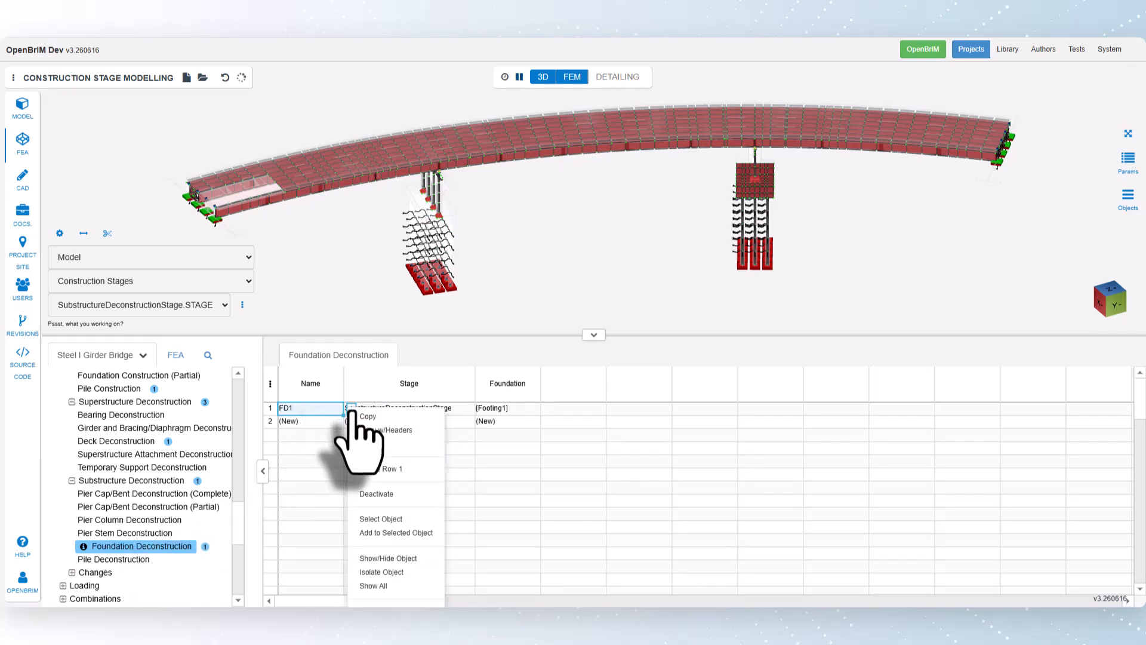
{"action": "left_click", "coordinate": [375, 468]}
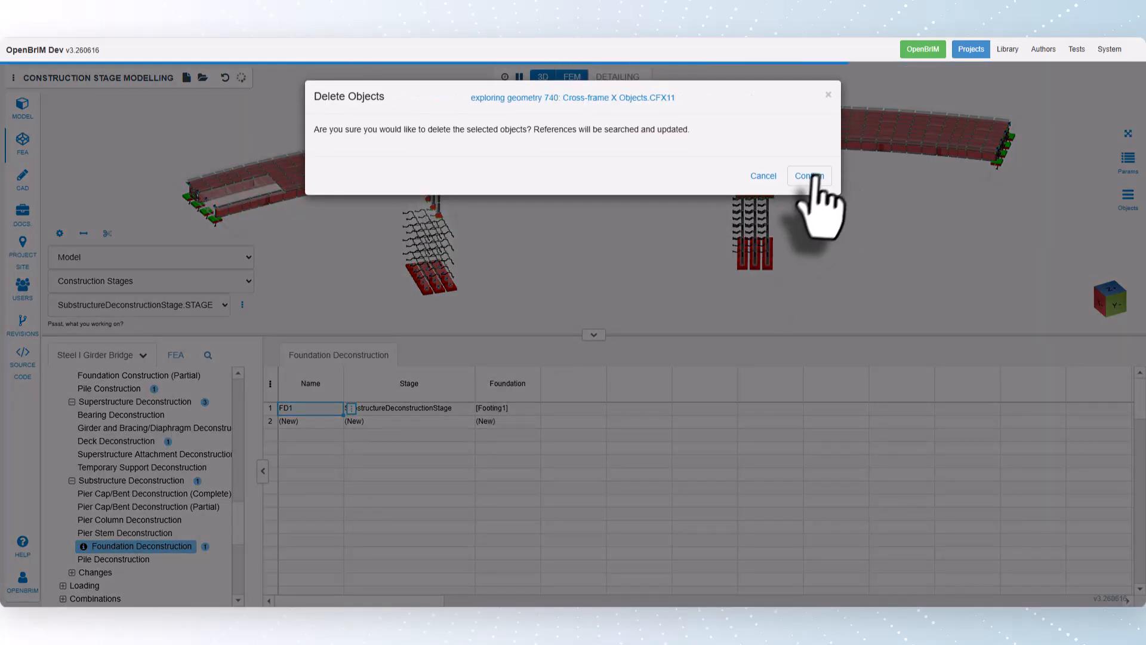
{"action": "left_click", "coordinate": [810, 175]}
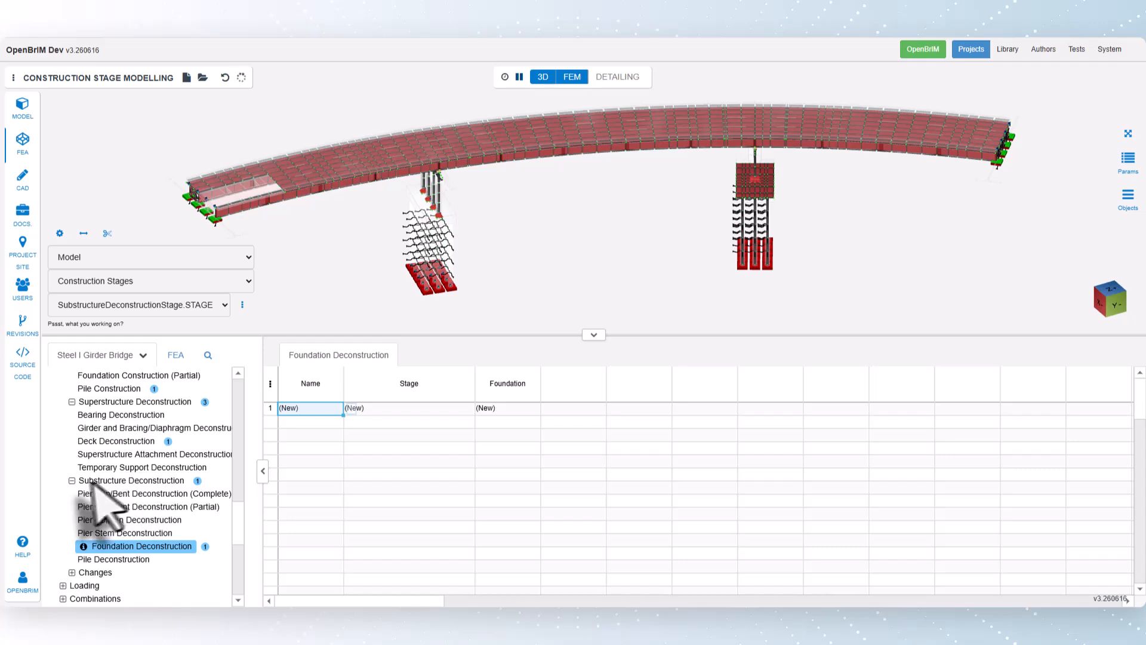
- Delete both girder and bracing deconstruction entries, GD1 and GD2, from the superstructure deconstruction data
{"action": "left_click", "coordinate": [92, 481]}
{"action": "left_click", "coordinate": [71, 481]}
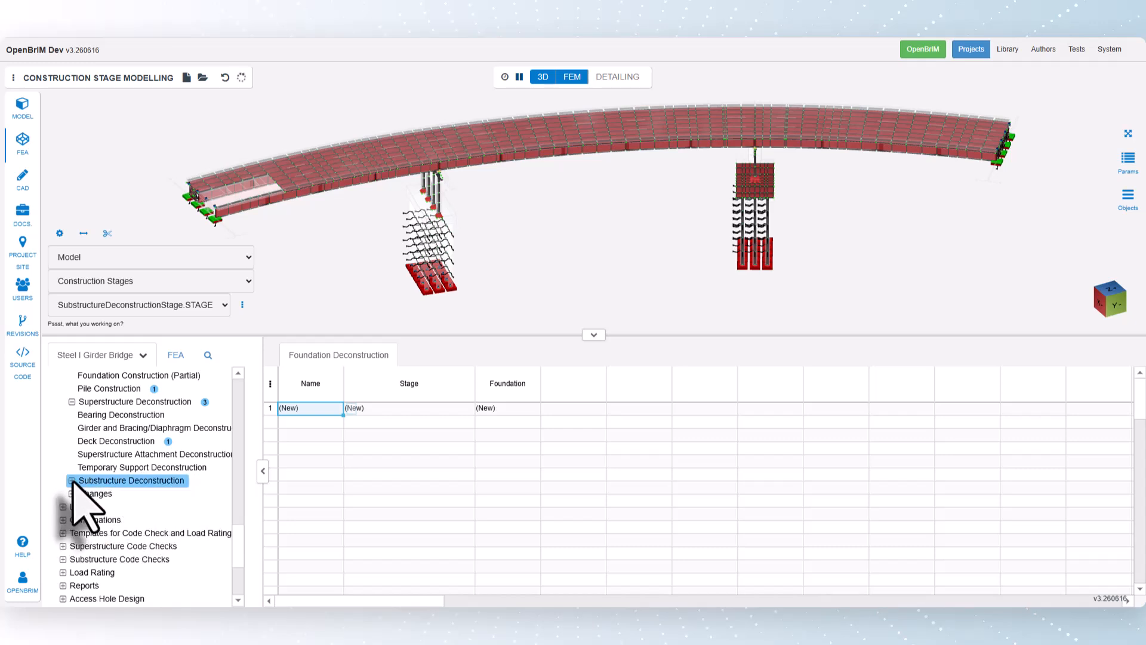
{"action": "left_click", "coordinate": [124, 429]}
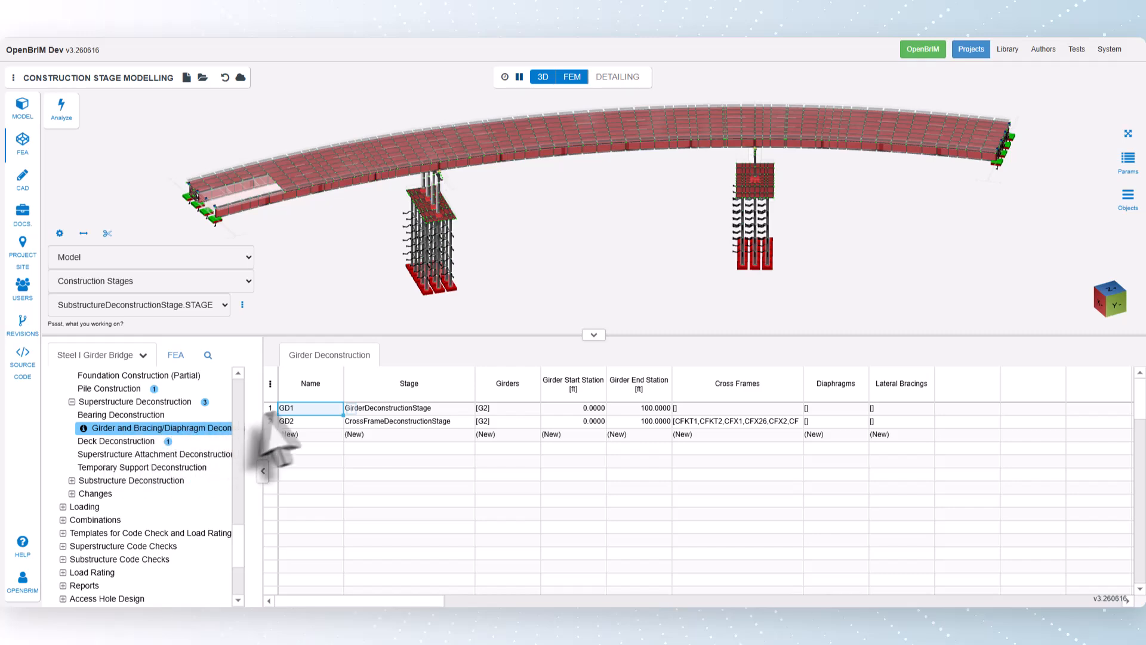
{"action": "left_click_drag", "start_coordinate": [294, 409], "coordinate": [310, 421]}
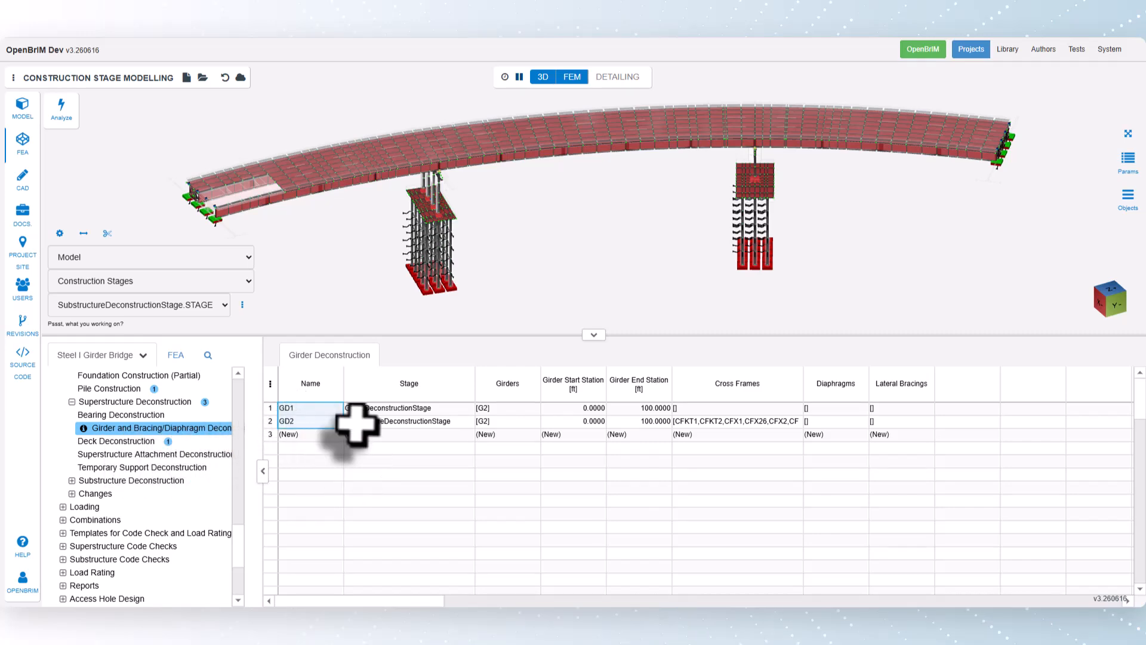
{"action": "right_click", "coordinate": [346, 411]}
{"action": "left_click", "coordinate": [374, 468]}
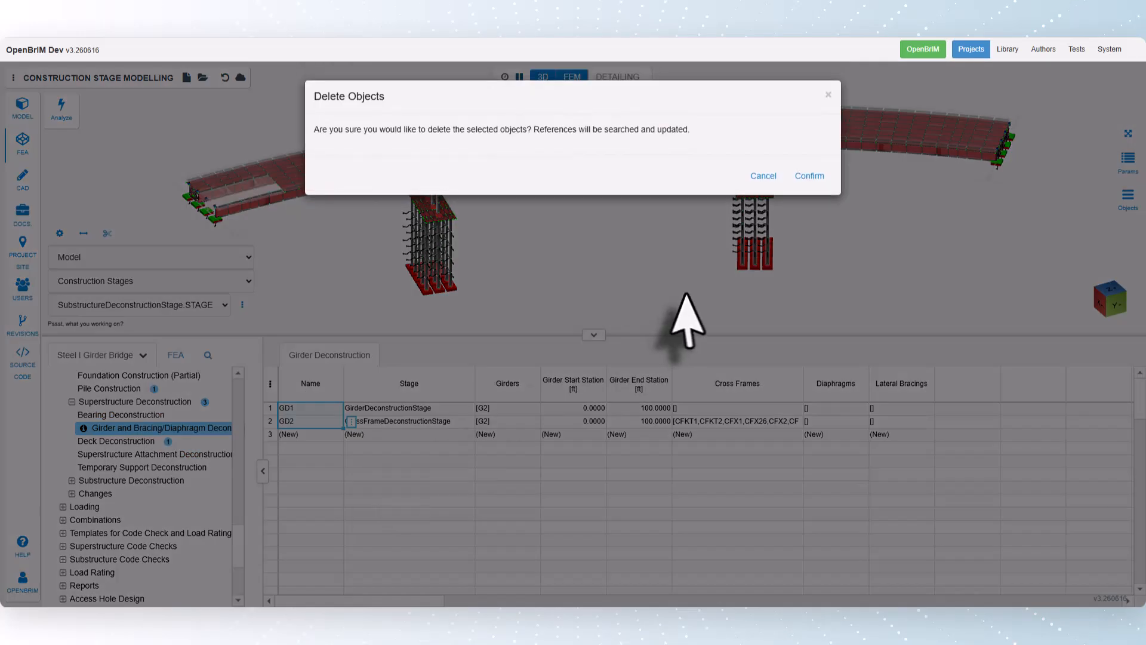
{"action": "left_click", "coordinate": [813, 176]}
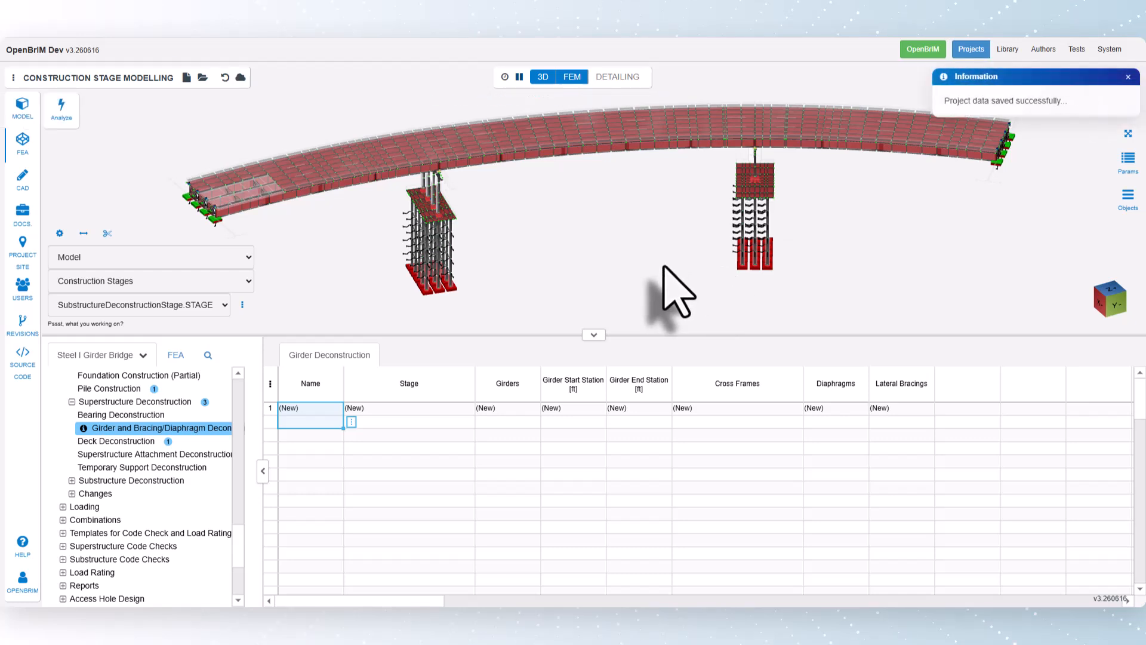
- Delete the deck deconstruction entry DD1
{"action": "left_click", "coordinate": [144, 441]}
{"action": "right_click", "coordinate": [347, 410]}
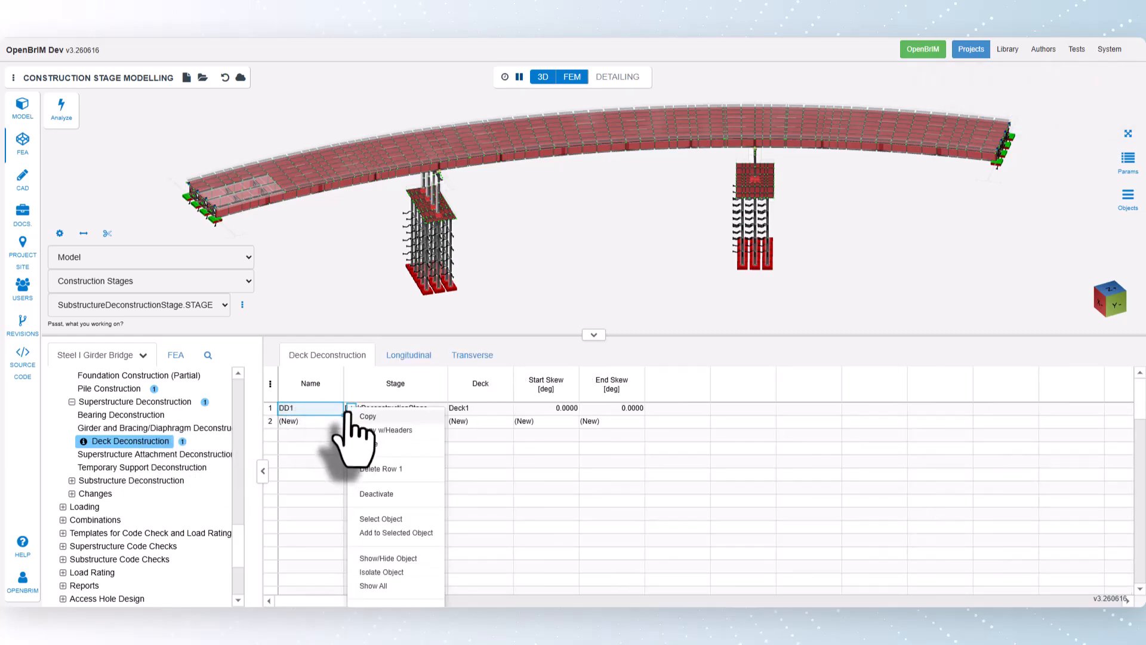
{"action": "left_click", "coordinate": [376, 470]}
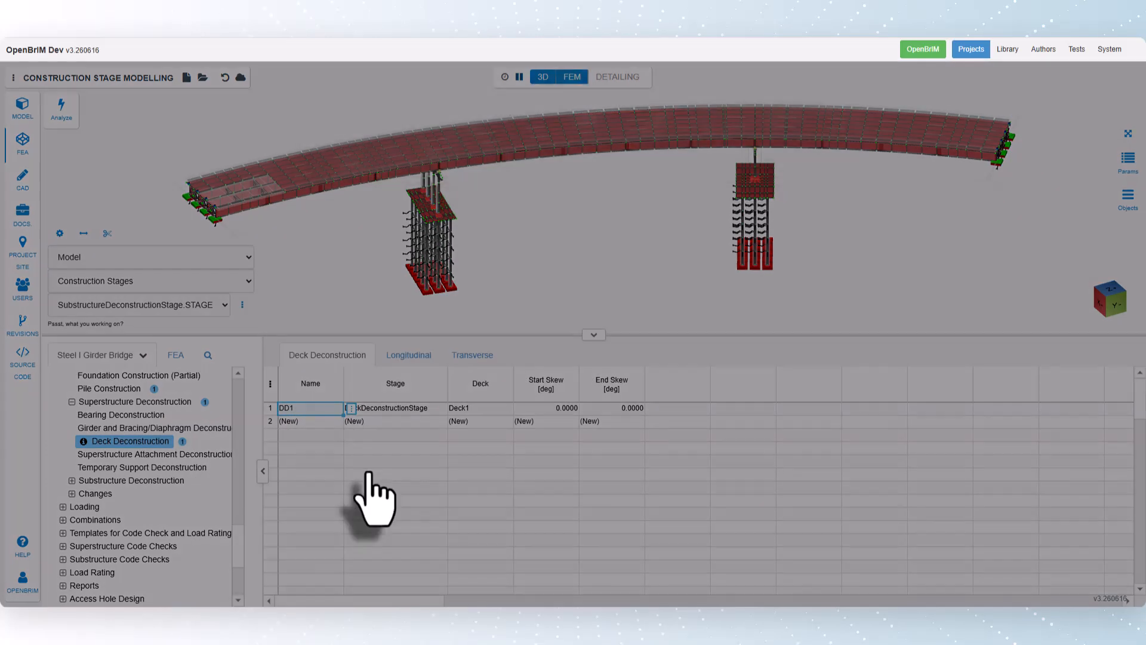
{"action": "left_click", "coordinate": [810, 174]}
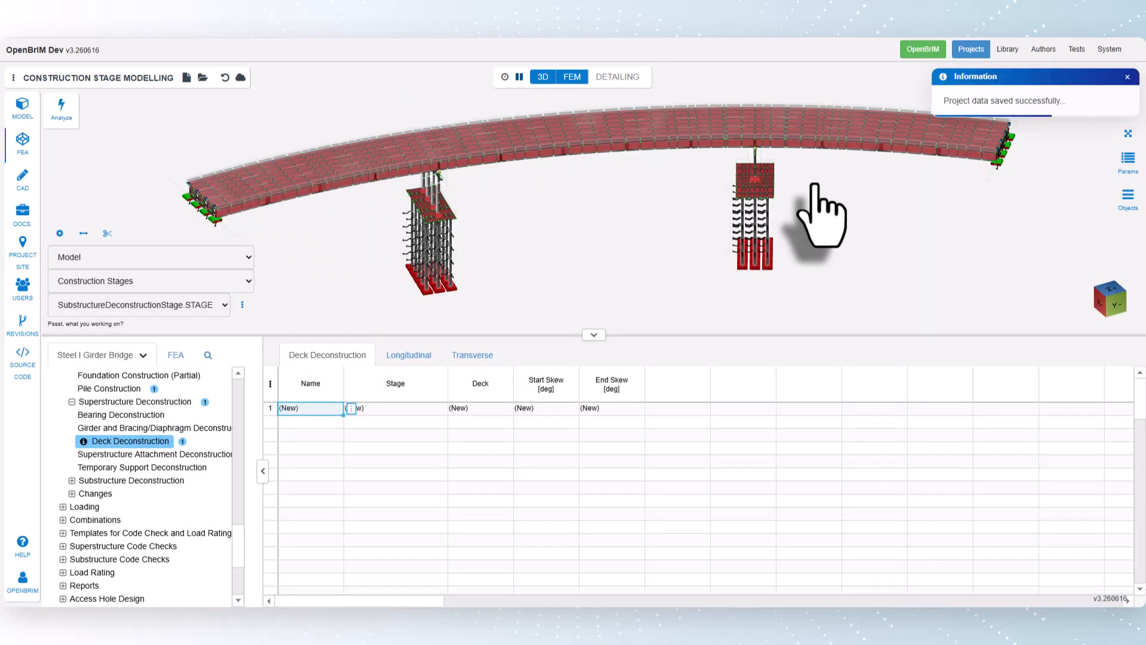
- Delete the deck, girder, cross frame and substructure deconstruction stages, rows 20 to 23, from the construction stage table
{"action": "scroll", "coordinate": [141, 472], "scroll_direction": "up", "scroll_amount": 3}
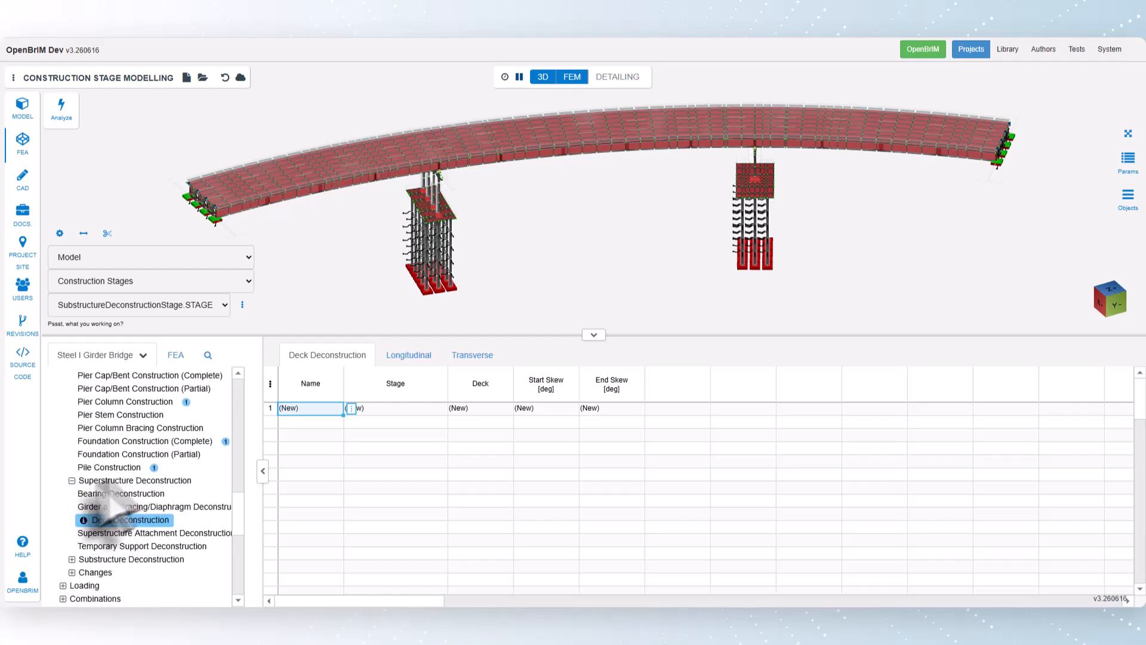
{"action": "left_click", "coordinate": [72, 480]}
{"action": "scroll", "coordinate": [110, 497], "scroll_direction": "up", "scroll_amount": 3}
{"action": "scroll", "coordinate": [111, 497], "scroll_direction": "up", "scroll_amount": 3}
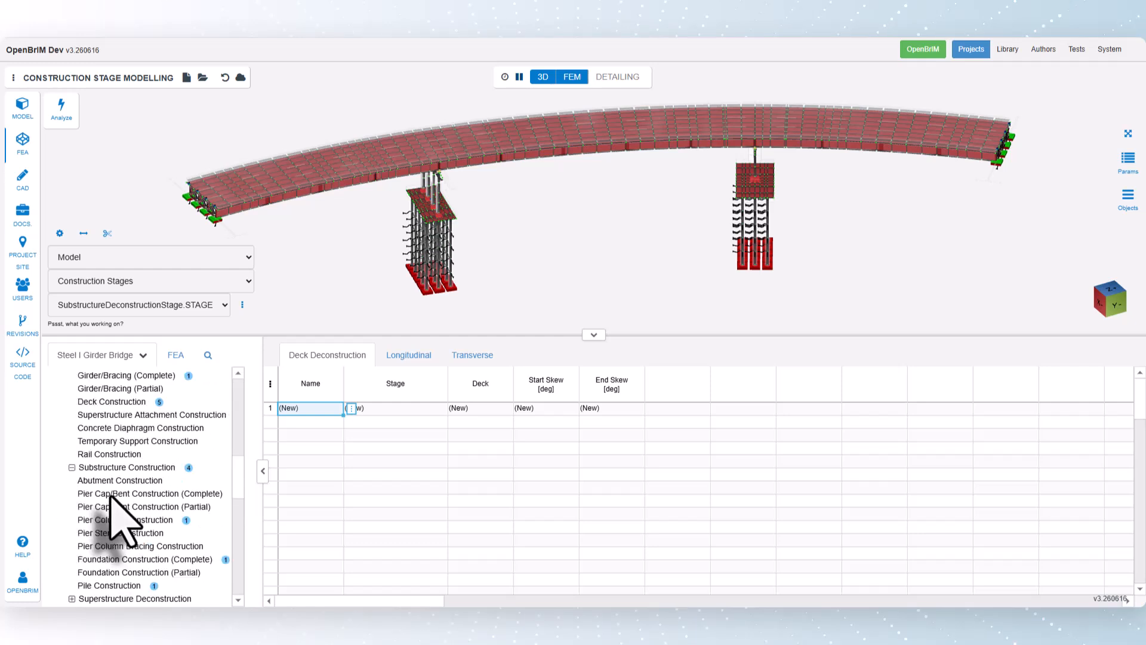
{"action": "scroll", "coordinate": [124, 521], "scroll_direction": "up", "scroll_amount": 1}
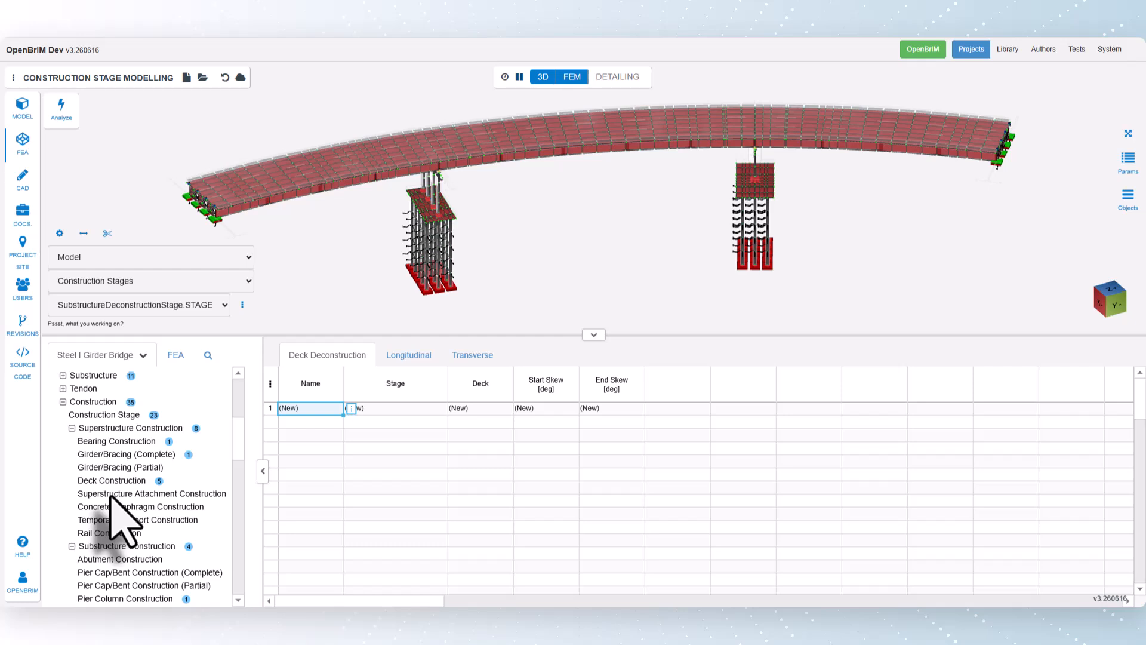
{"action": "left_click", "coordinate": [110, 416]}
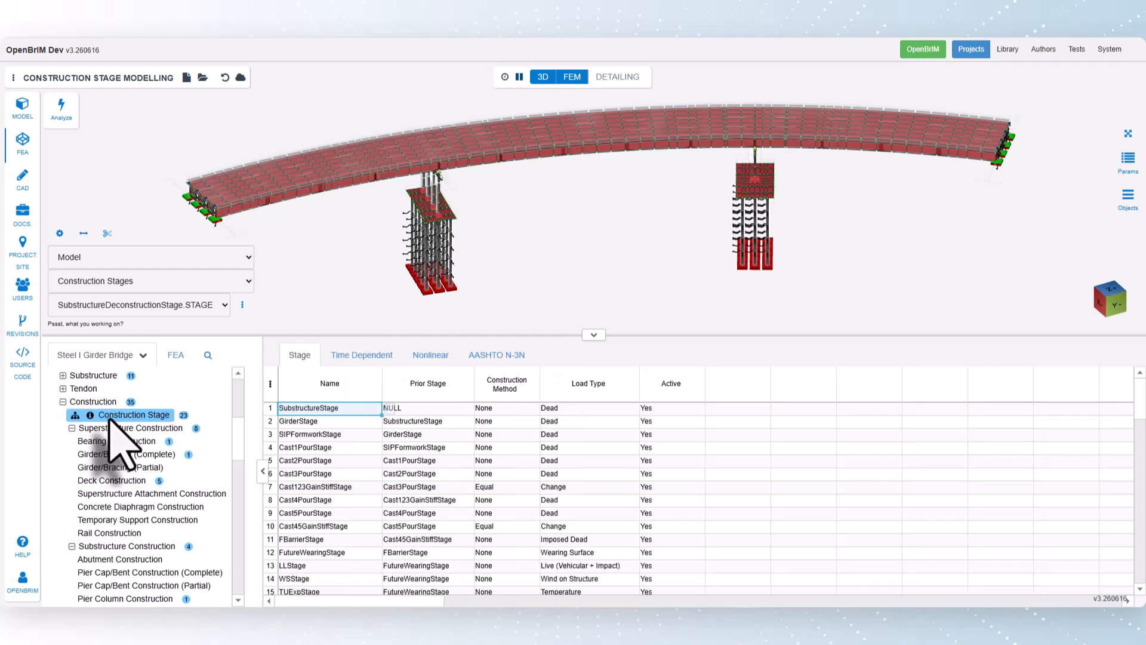
{"action": "scroll", "coordinate": [314, 487], "scroll_direction": "down", "scroll_amount": 2}
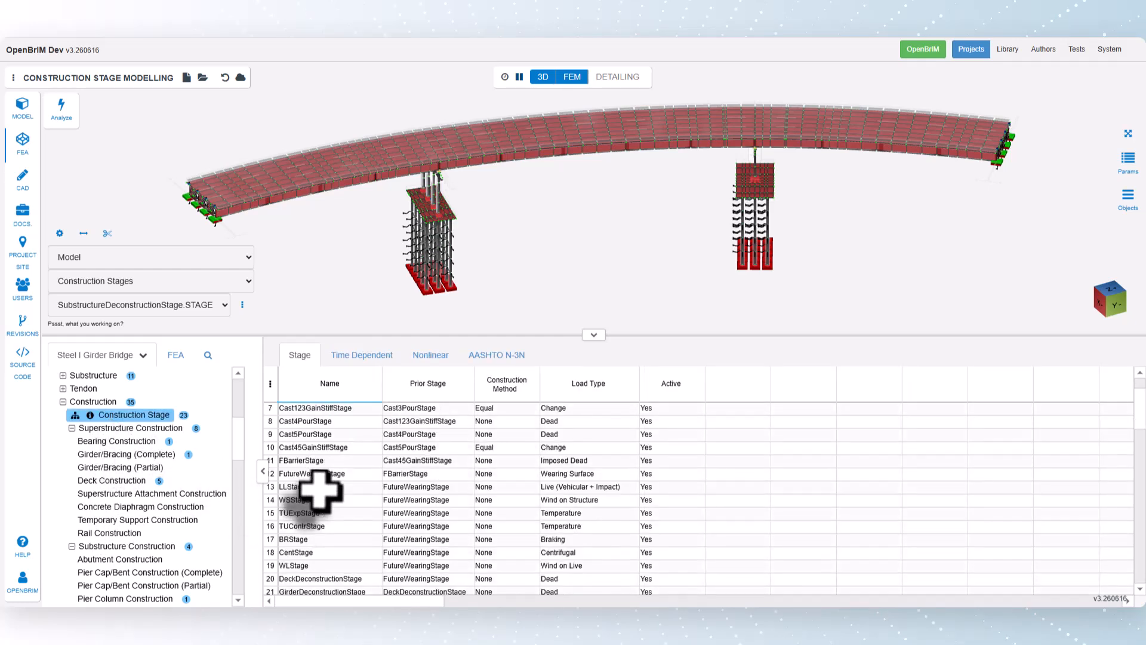
{"action": "scroll", "coordinate": [318, 492], "scroll_direction": "down", "scroll_amount": 2}
{"action": "left_click_drag", "start_coordinate": [318, 502], "coordinate": [312, 534]}
{"action": "right_click", "coordinate": [387, 541]}
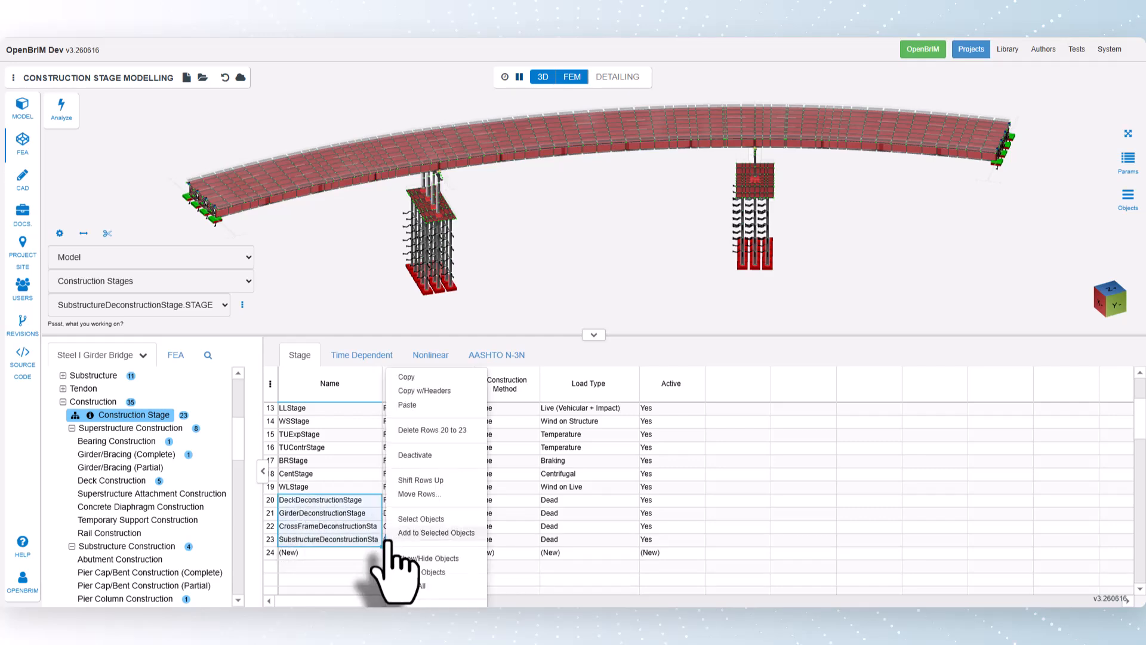
{"action": "left_click", "coordinate": [432, 430]}
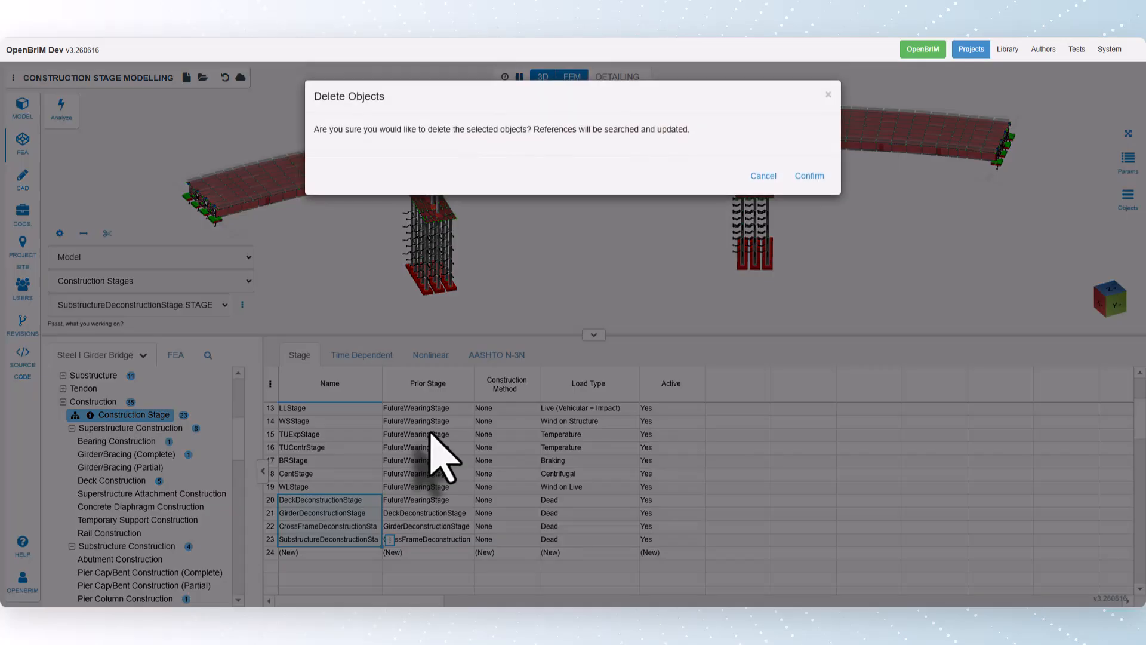
{"action": "left_click", "coordinate": [810, 175]}
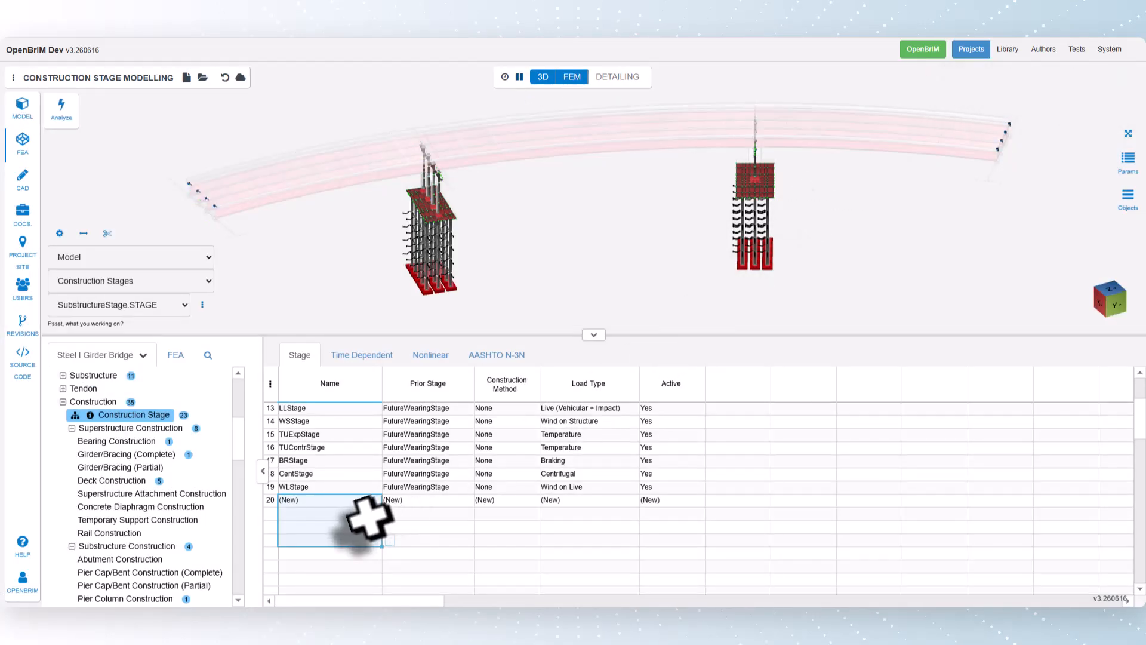
{"action": "scroll", "coordinate": [369, 517], "scroll_direction": "up", "scroll_amount": 3}
{"action": "left_click", "coordinate": [335, 407]}
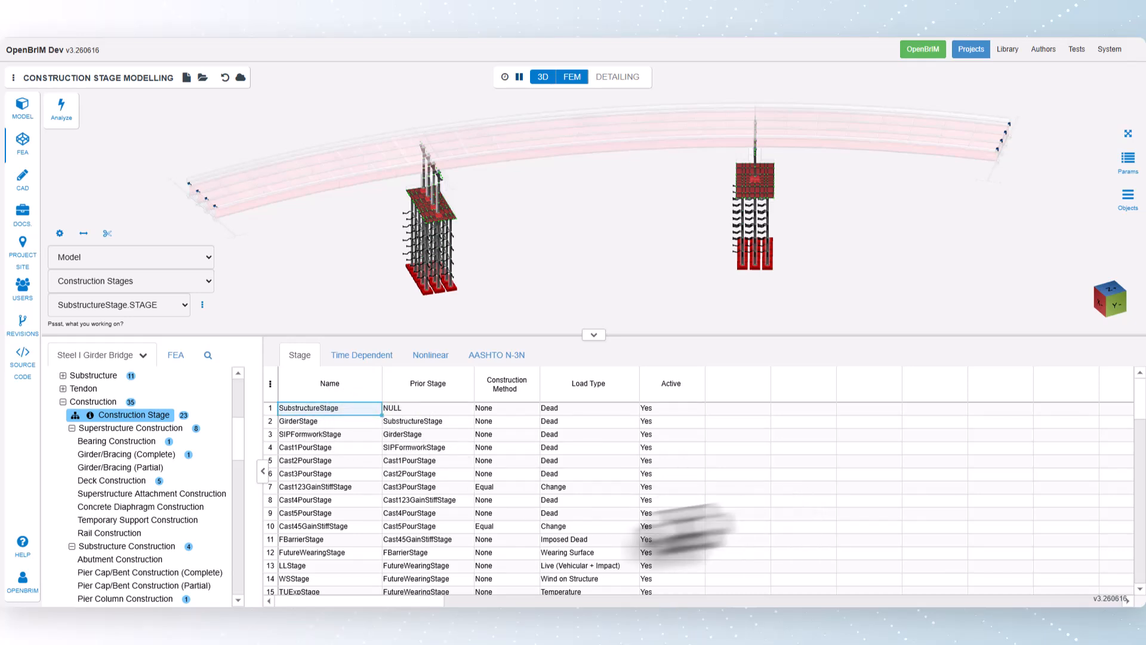
- Create a quadrilateral surface load geometry definition and assign it to bridge BRG1
{"action": "left_click", "coordinate": [71, 428]}
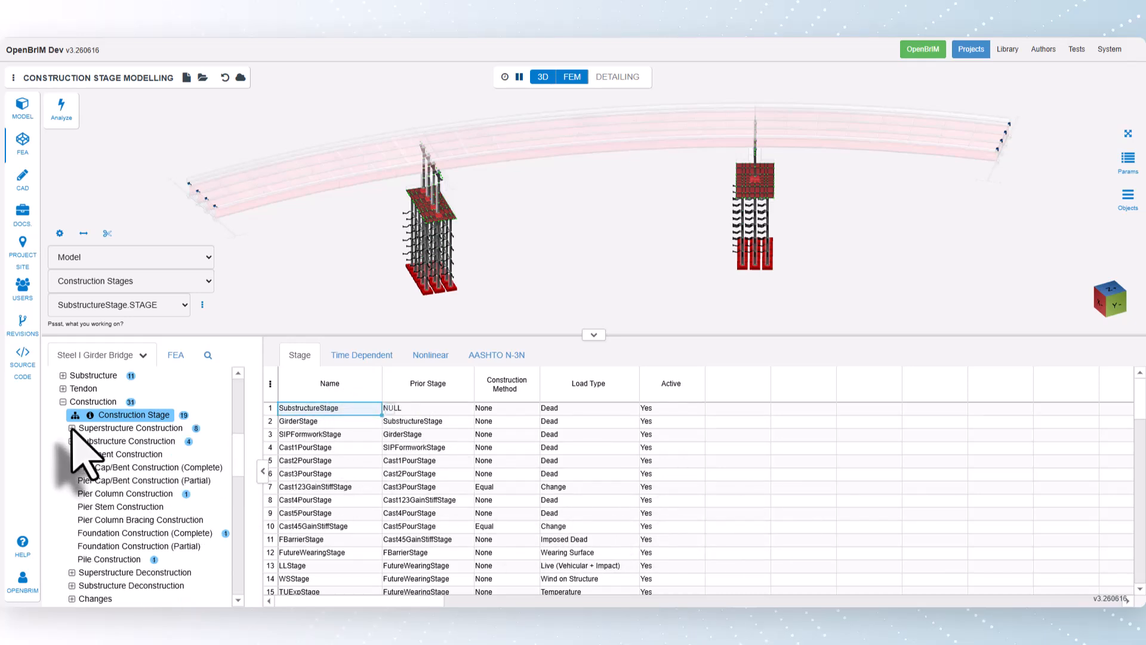
{"action": "left_click", "coordinate": [72, 441]}
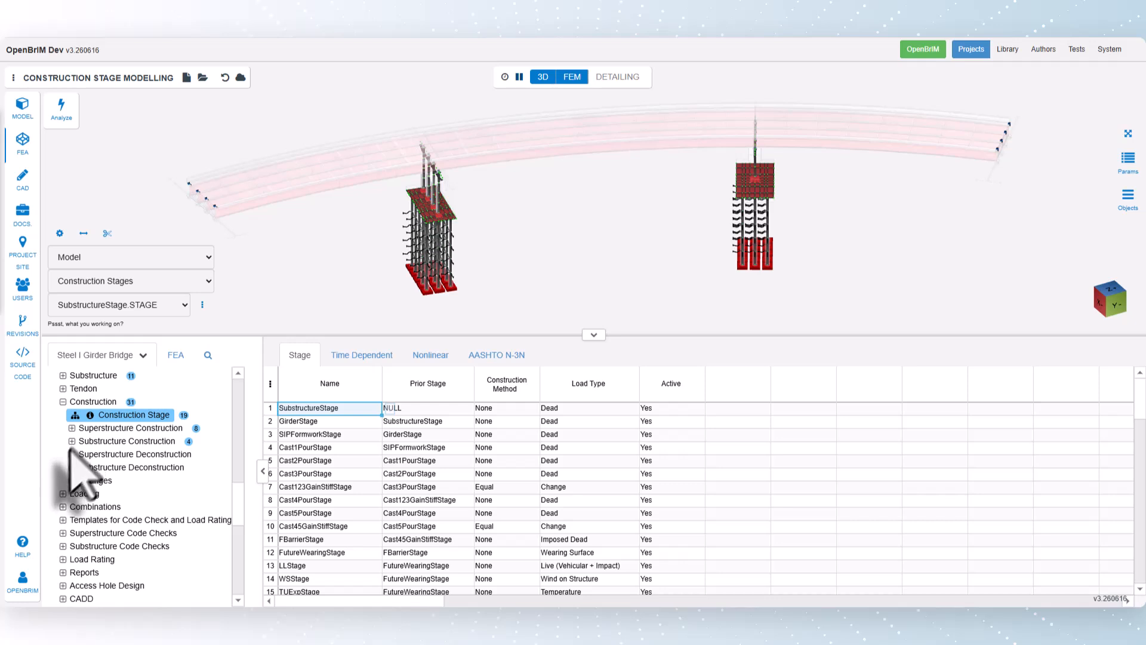
{"action": "left_click", "coordinate": [62, 494]}
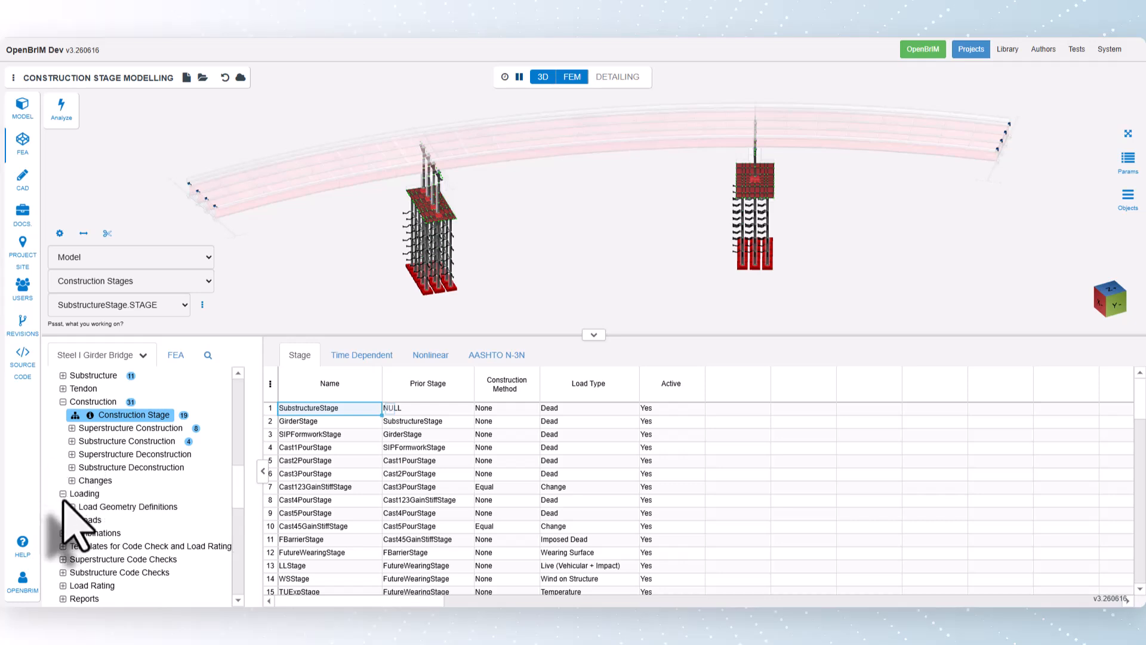
{"action": "left_click", "coordinate": [72, 507]}
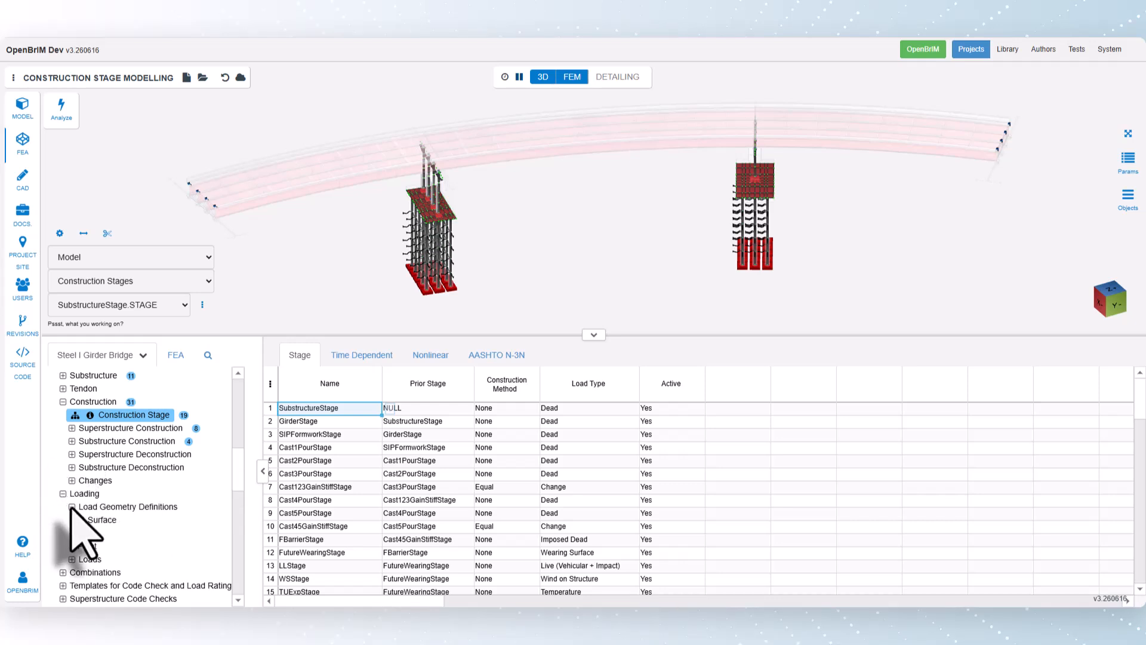
{"action": "left_click", "coordinate": [81, 520]}
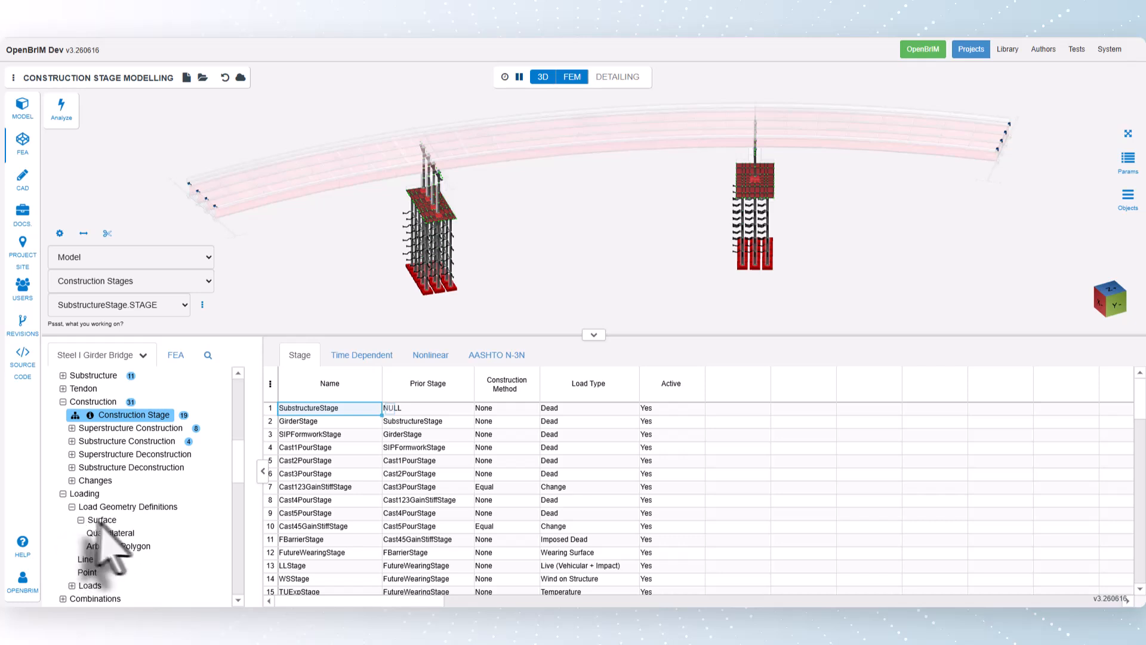
{"action": "left_click", "coordinate": [117, 533]}
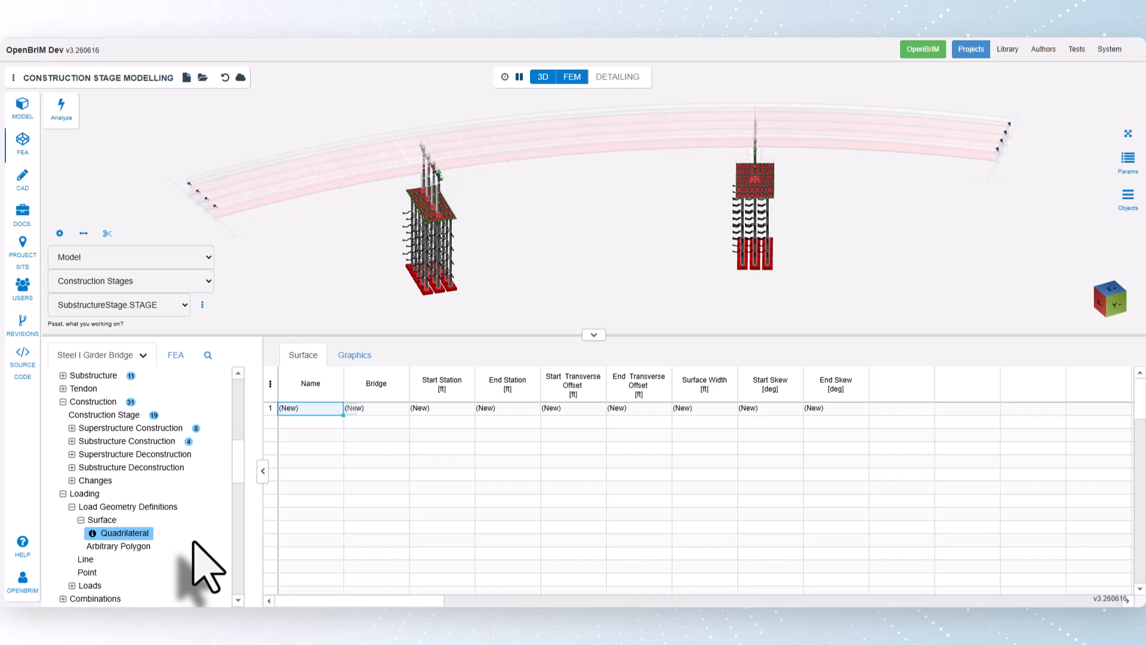
{"action": "left_click", "coordinate": [385, 410]}
{"action": "left_click", "coordinate": [416, 408]}
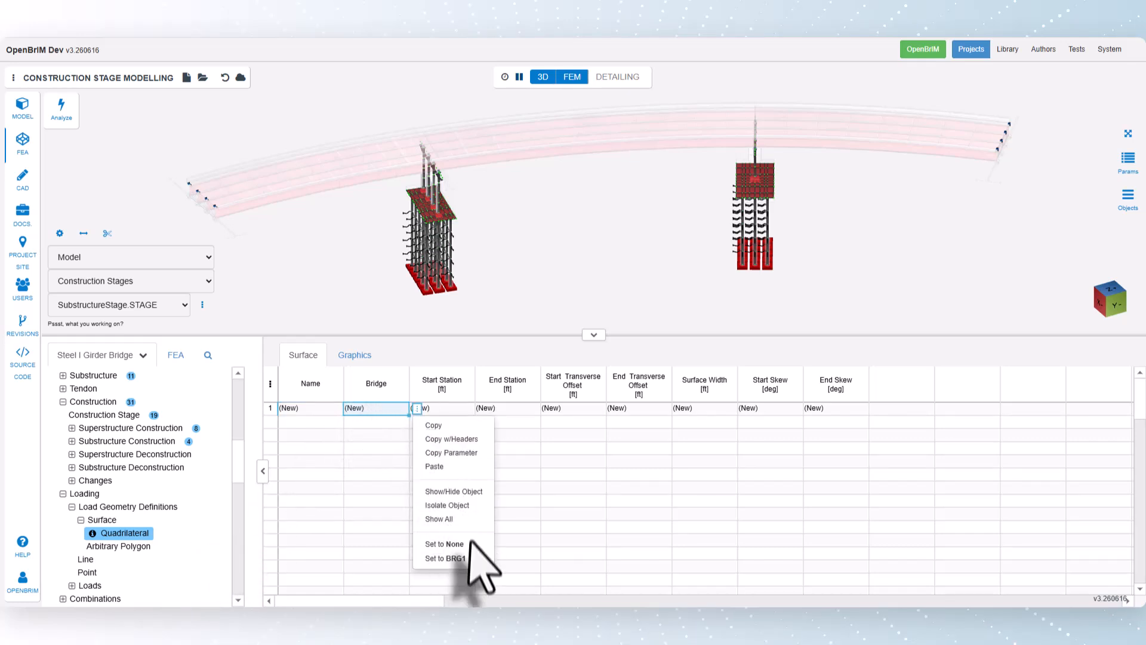
{"action": "left_click", "coordinate": [454, 558]}
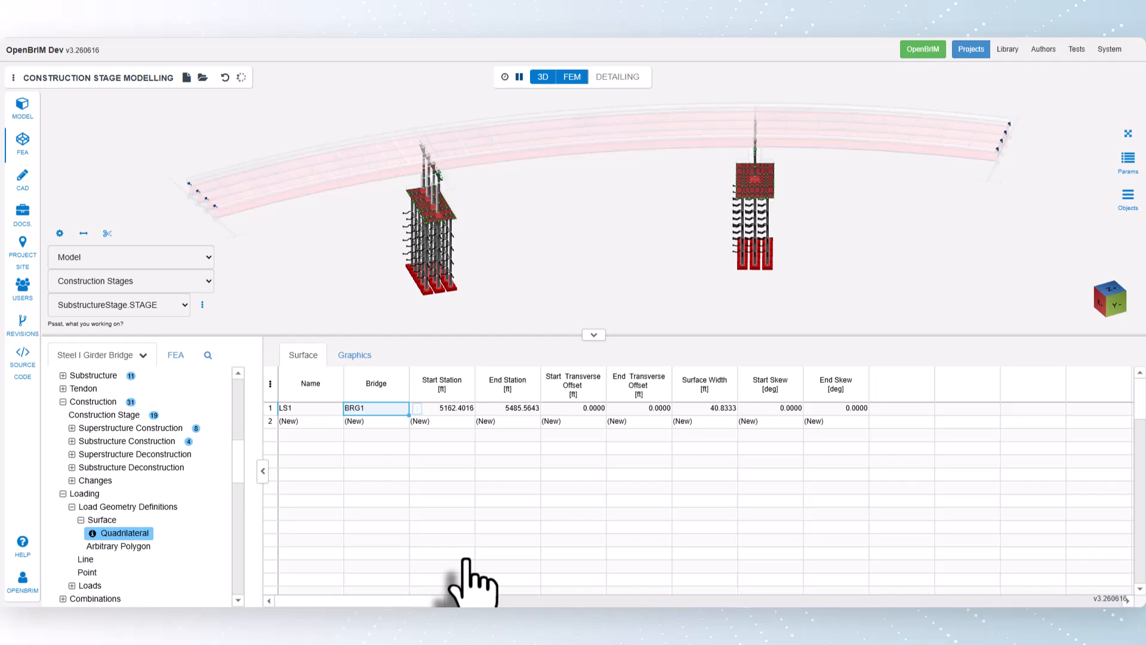
- Set load surface LS1 to start station 0 ft, end station 530 ft and surface width 36 ft
{"action": "left_click", "coordinate": [454, 408]}
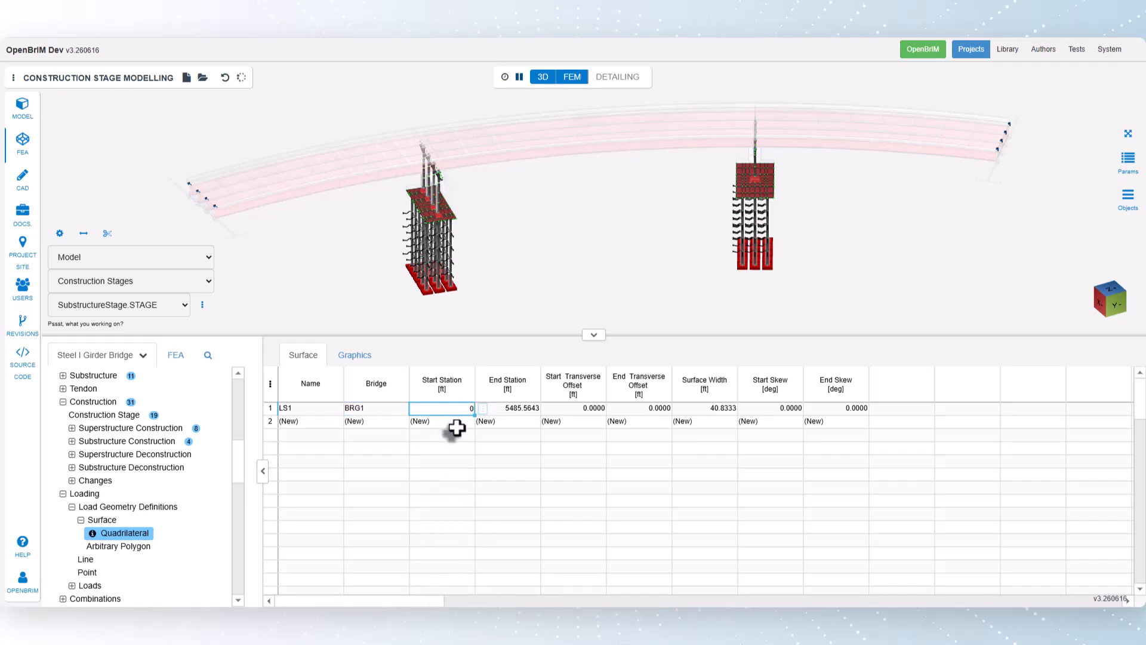
{"action": "left_click", "coordinate": [455, 425]}
{"action": "double_click", "coordinate": [510, 411]}
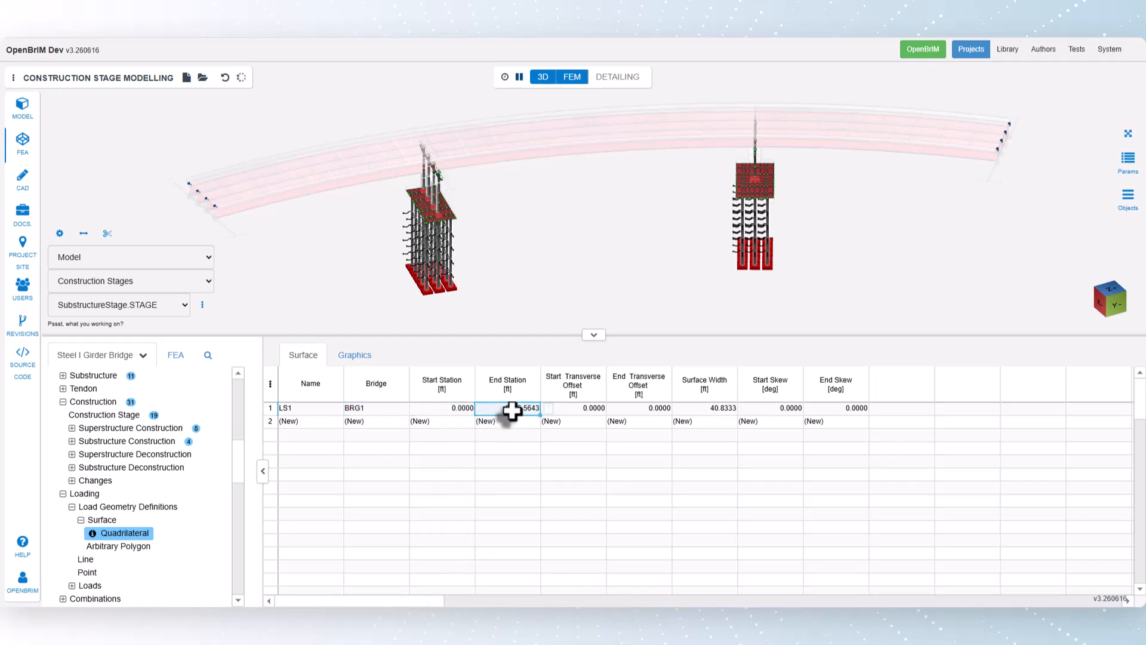
{"action": "type", "text": "530"}
{"action": "left_click", "coordinate": [515, 435]}
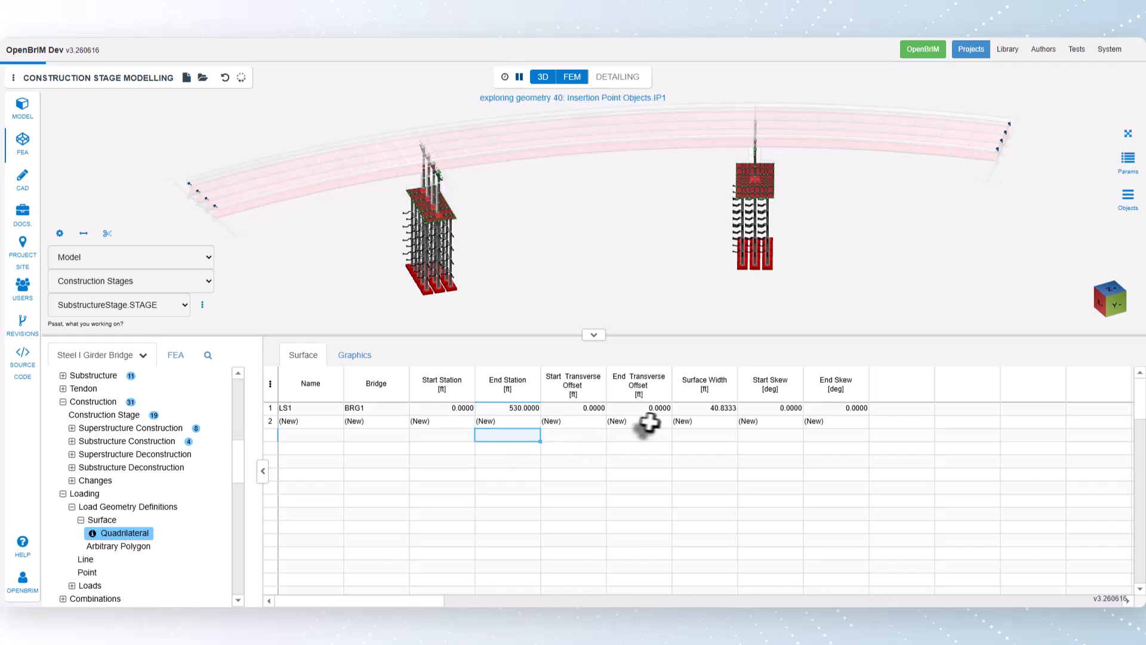
{"action": "double_click", "coordinate": [692, 411]}
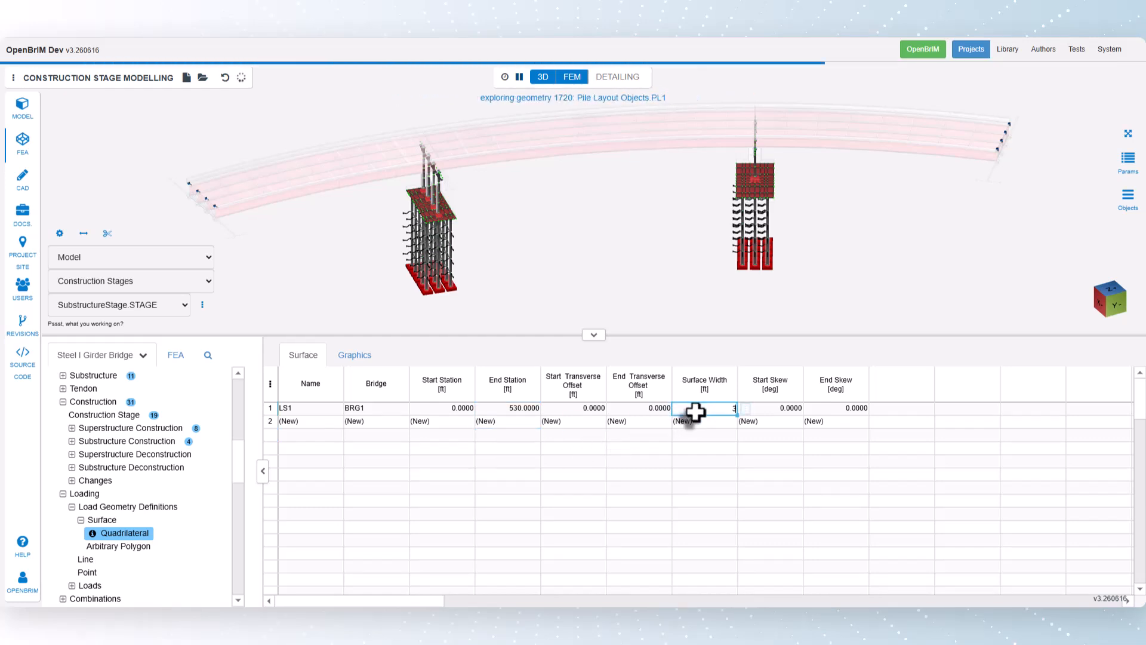
{"action": "type", "text": "38"}
{"action": "left_click", "coordinate": [700, 425]}
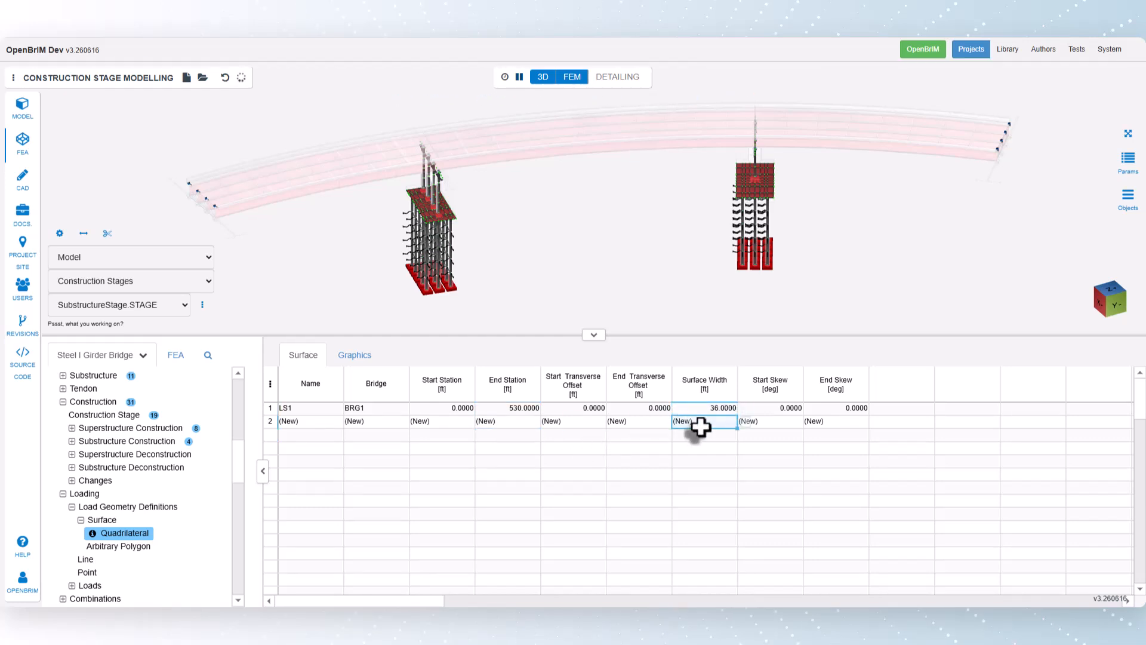
- Create a static surface load named FutureWearingLoad and apply it to load surface LS1
{"action": "scroll", "coordinate": [143, 489], "scroll_direction": "down", "scroll_amount": 3}
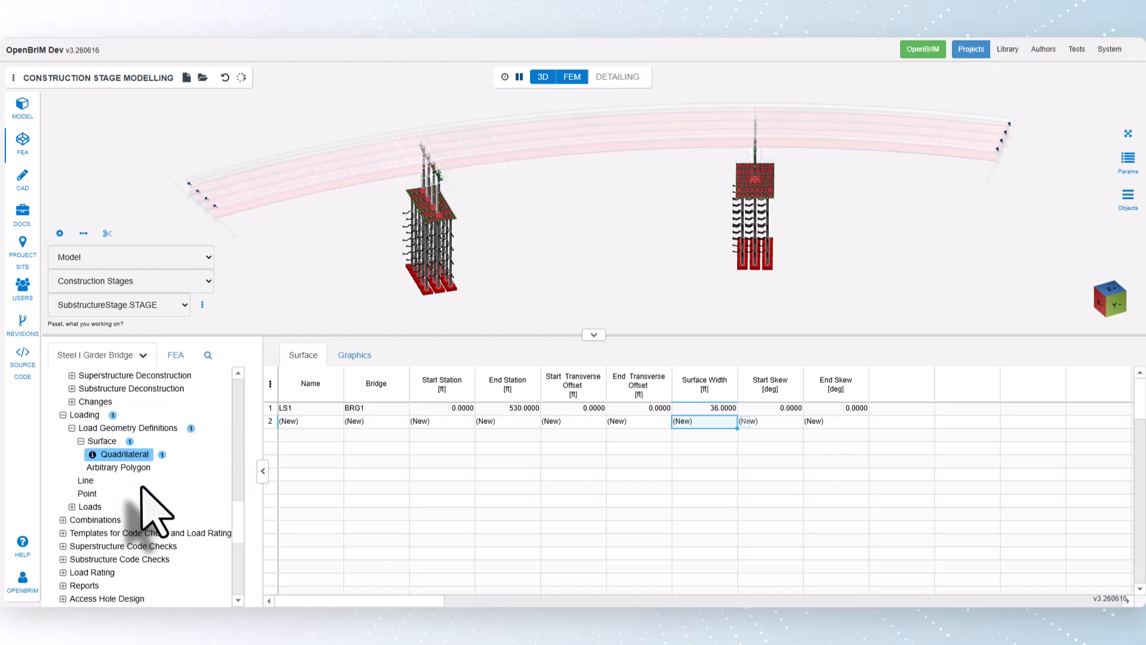
{"action": "left_click", "coordinate": [72, 506]}
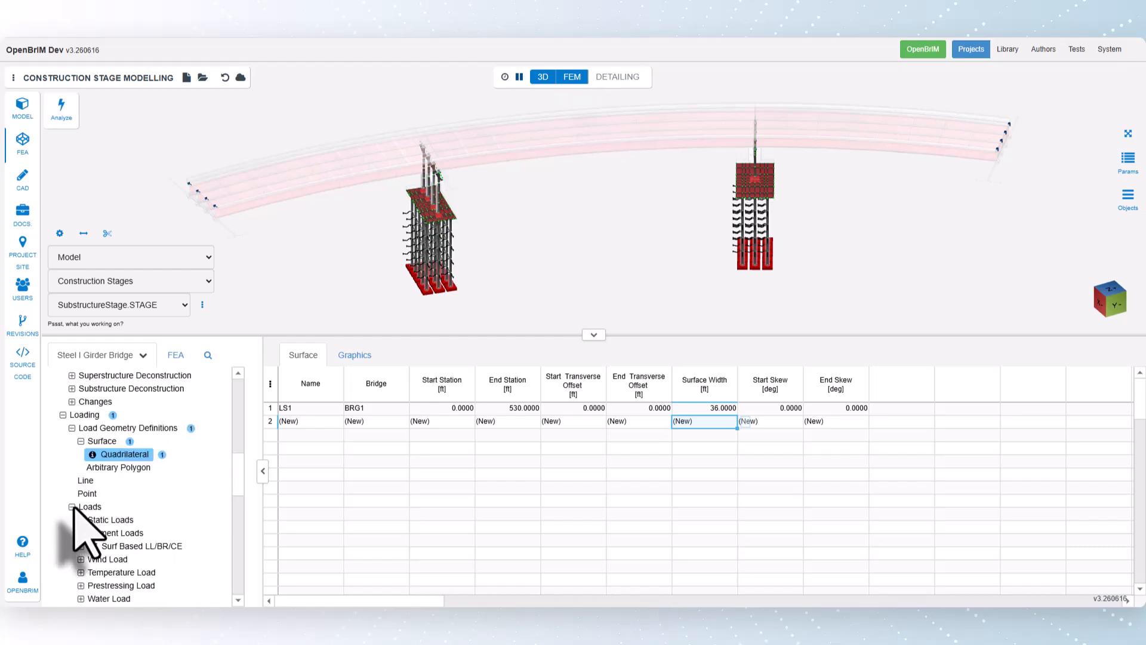
{"action": "left_click", "coordinate": [80, 520]}
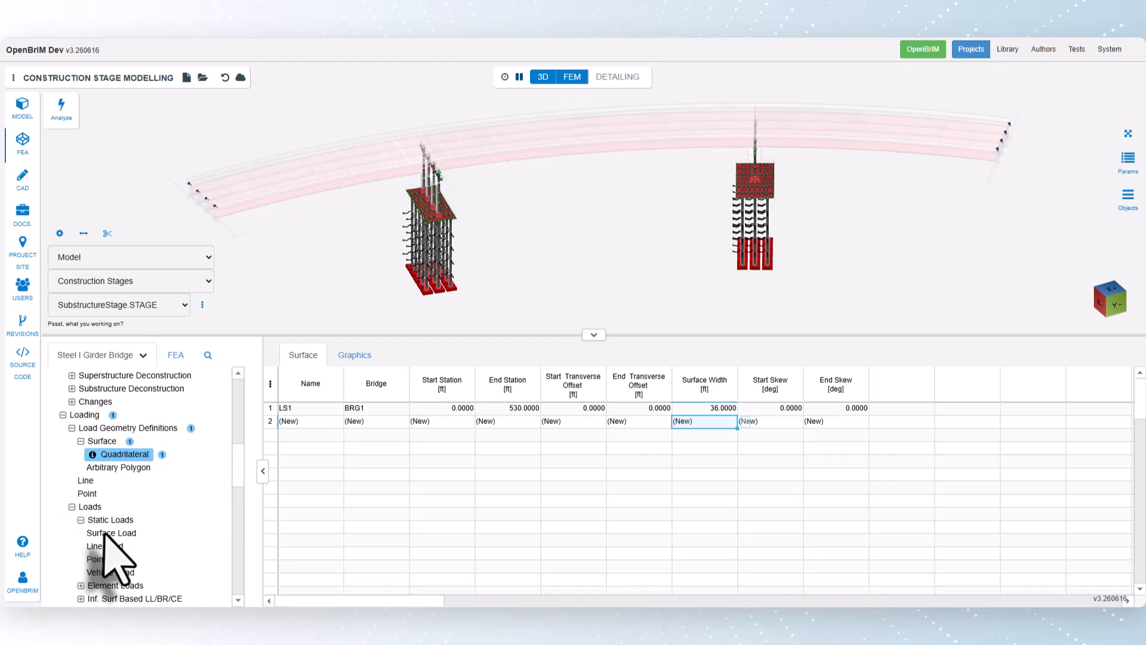
{"action": "left_click", "coordinate": [106, 533]}
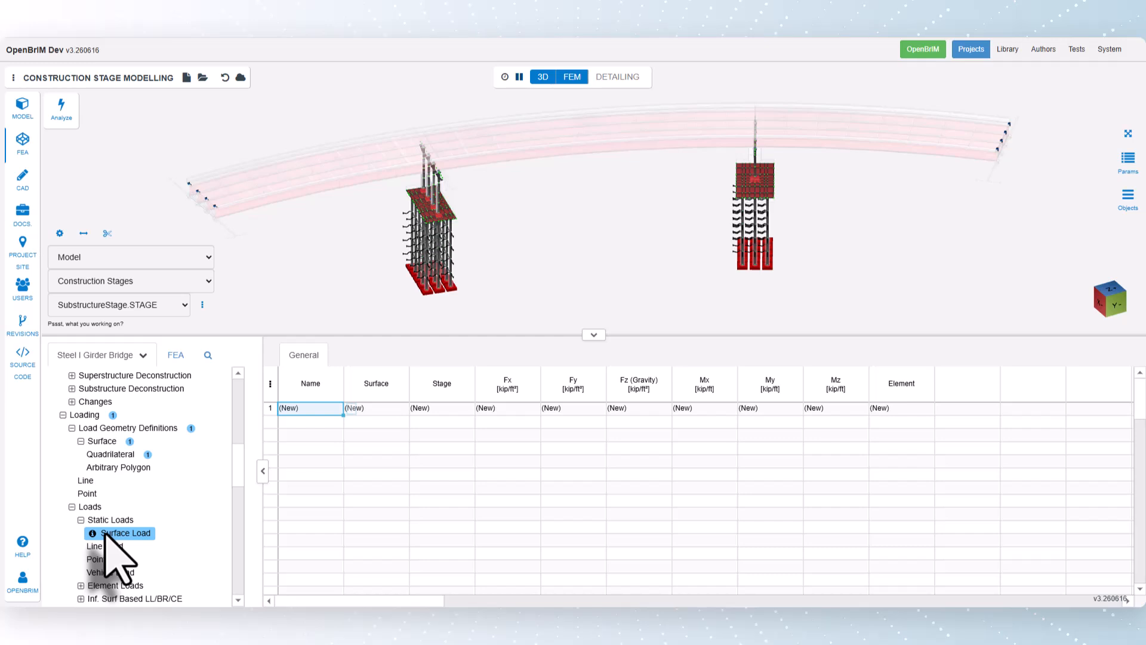
{"action": "left_click", "coordinate": [320, 410]}
{"action": "type", "text": "Future"}
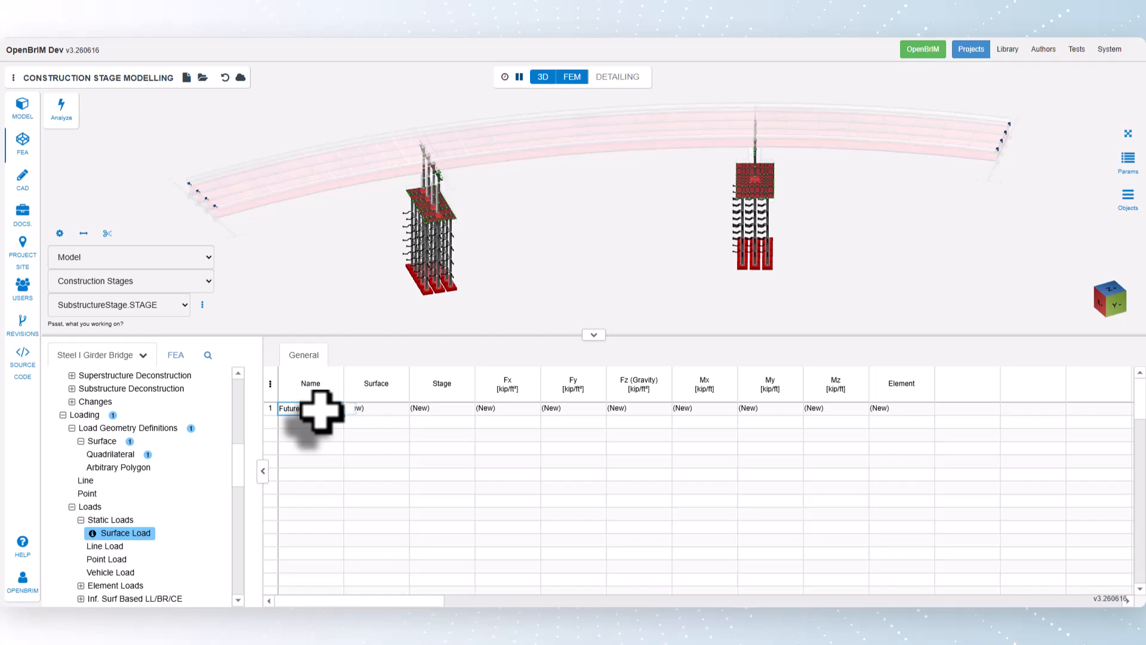
{"action": "type", "text": "WearingLoad"}
{"action": "key", "text": "Return"}
{"action": "left_click", "coordinate": [385, 410]}
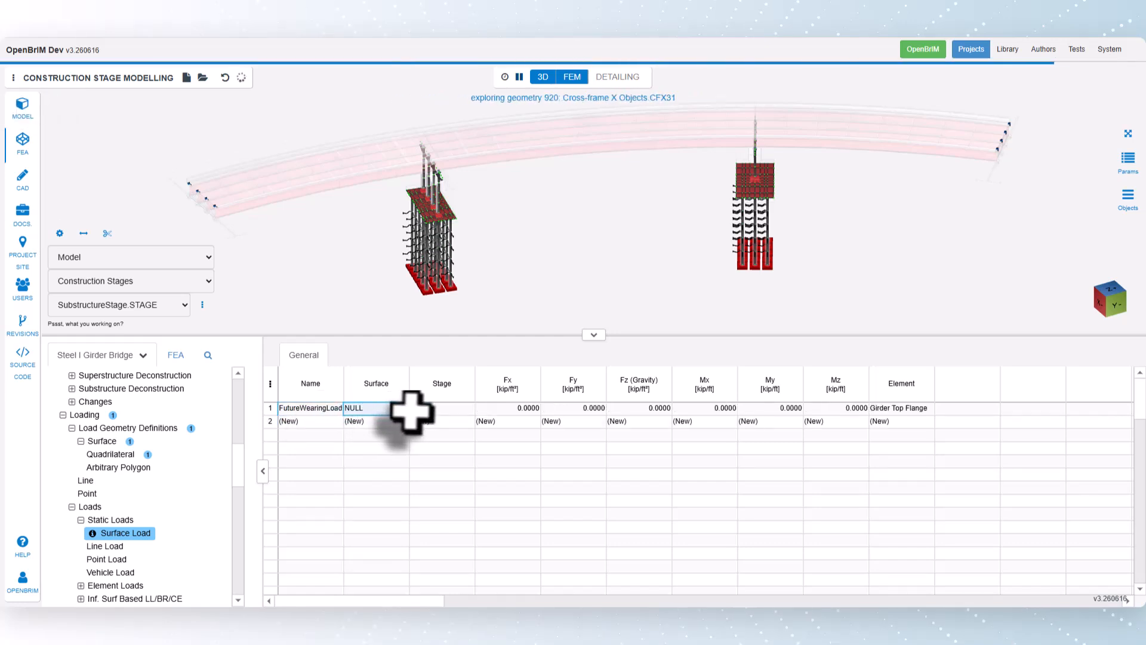
{"action": "right_click", "coordinate": [411, 411]}
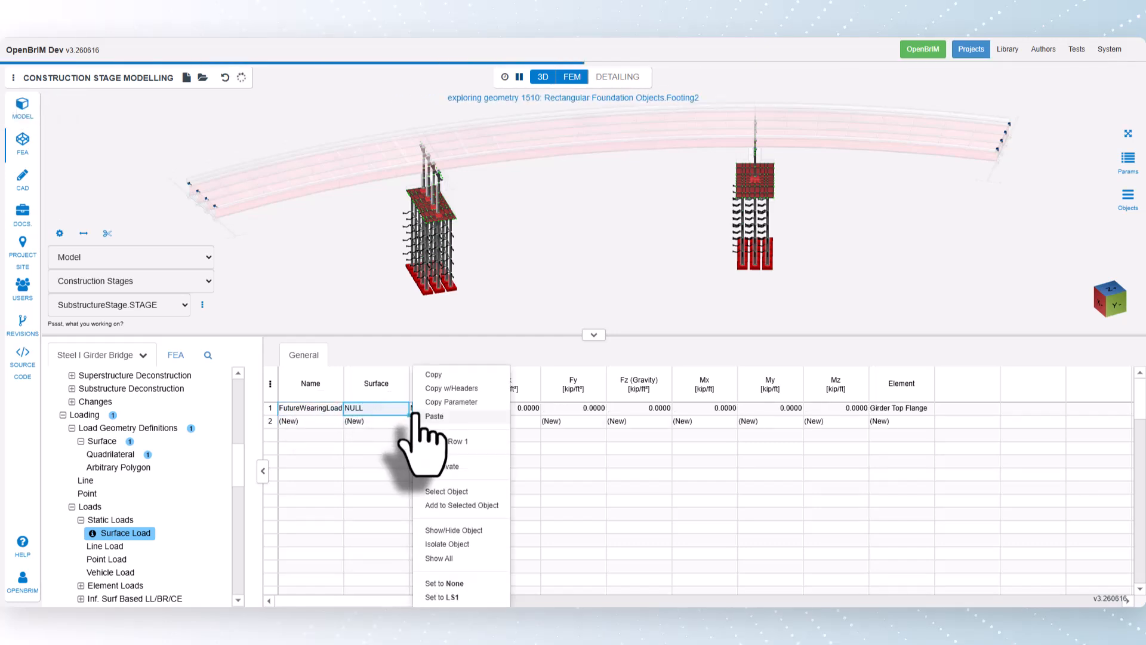
{"action": "left_click", "coordinate": [467, 597]}
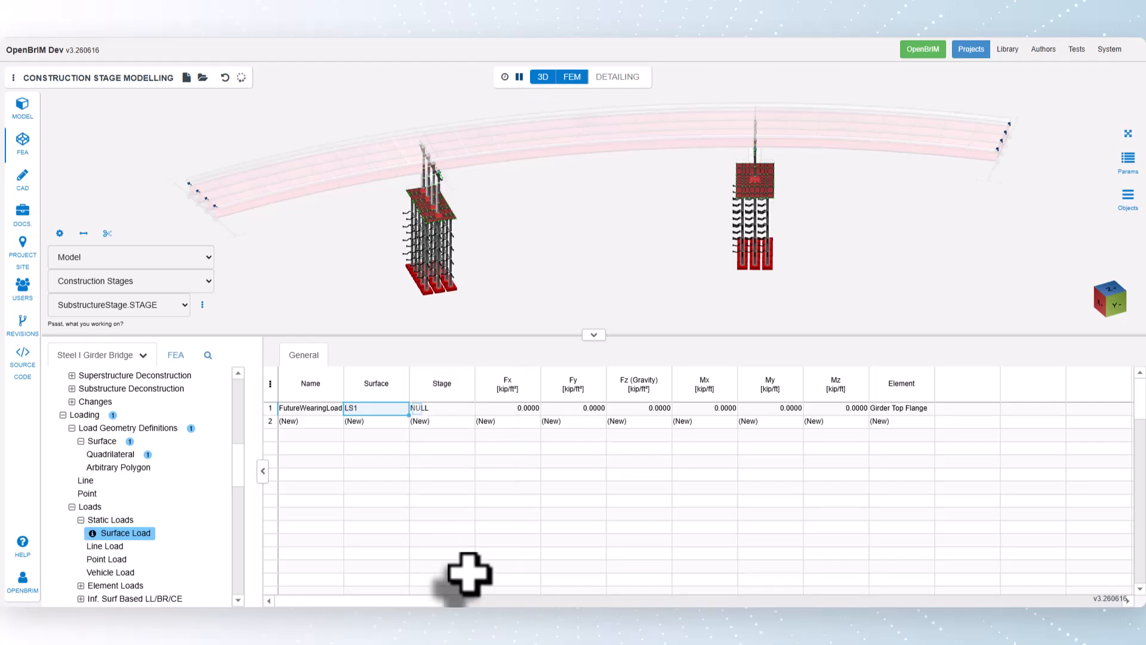
- Assign FutureWearingLoad to the FutureWearingStage construction stage
{"action": "left_click", "coordinate": [457, 409]}
{"action": "right_click", "coordinate": [476, 411]}
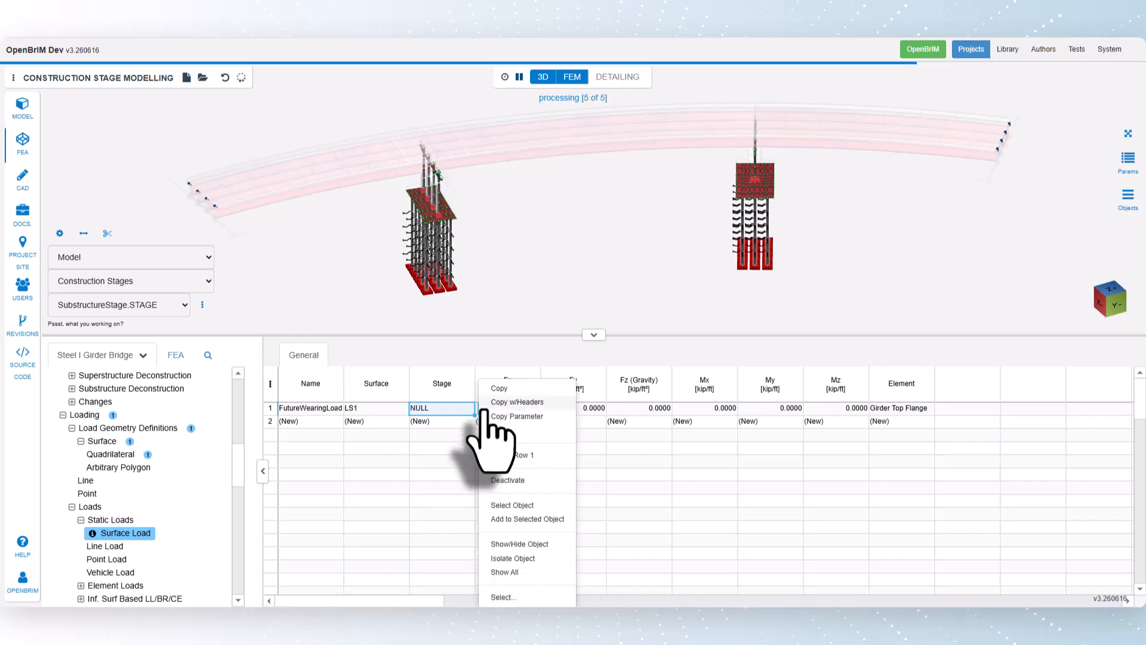
{"action": "left_click", "coordinate": [506, 597]}
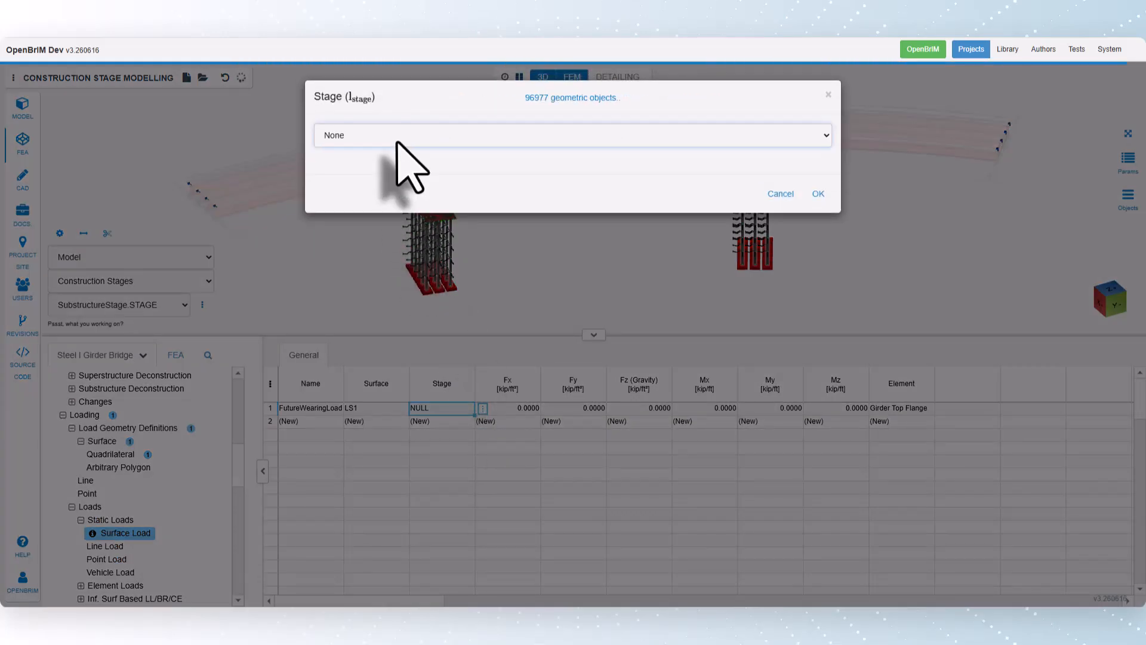
{"action": "left_click", "coordinate": [397, 143]}
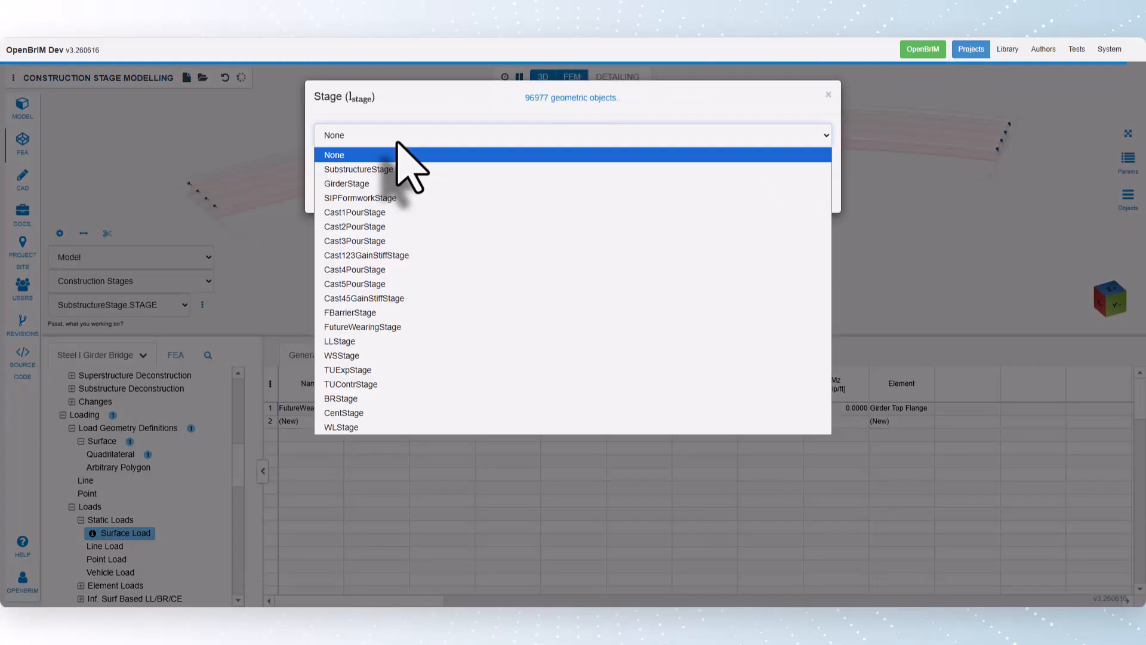
{"action": "left_click", "coordinate": [394, 327]}
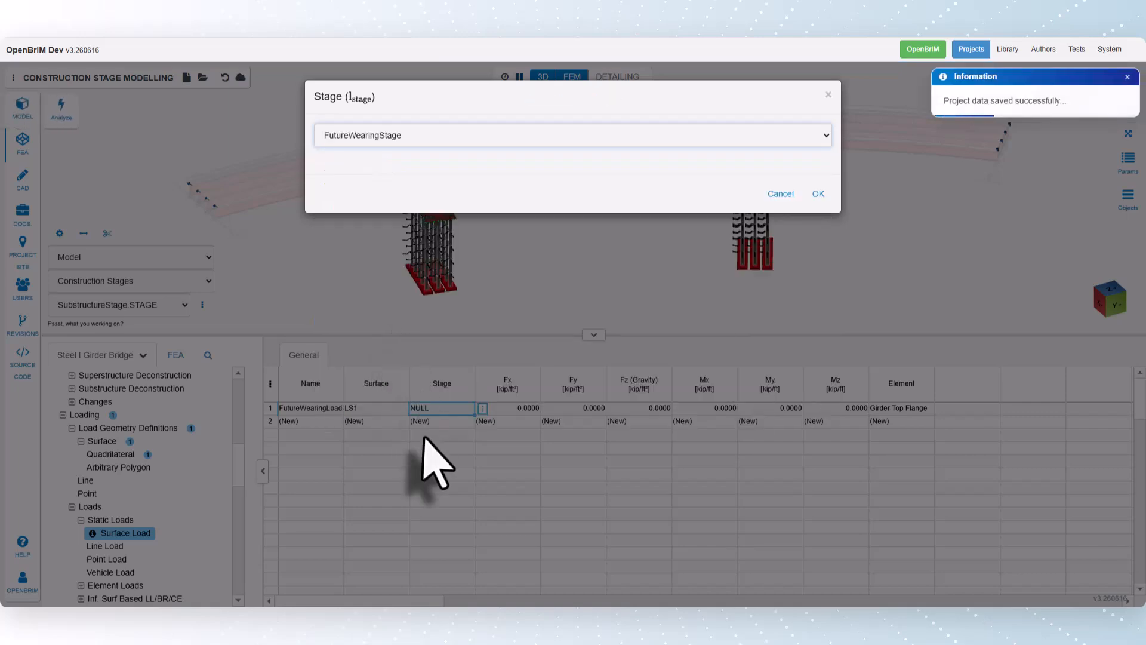
{"action": "left_click", "coordinate": [818, 194]}
- Give FutureWearingLoad a gravity load Fz of 0.03 kip/ft² and set its loaded element to Deck
{"action": "double_click", "coordinate": [648, 410]}
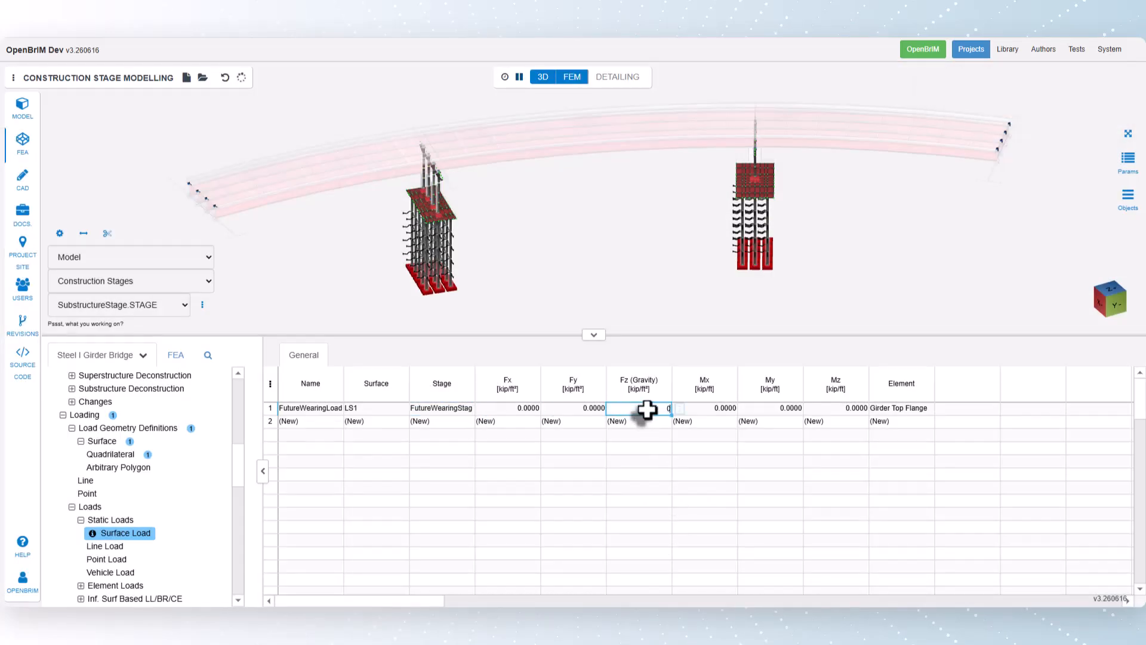
{"action": "type", "text": ".03"}
{"action": "key", "text": "Return"}
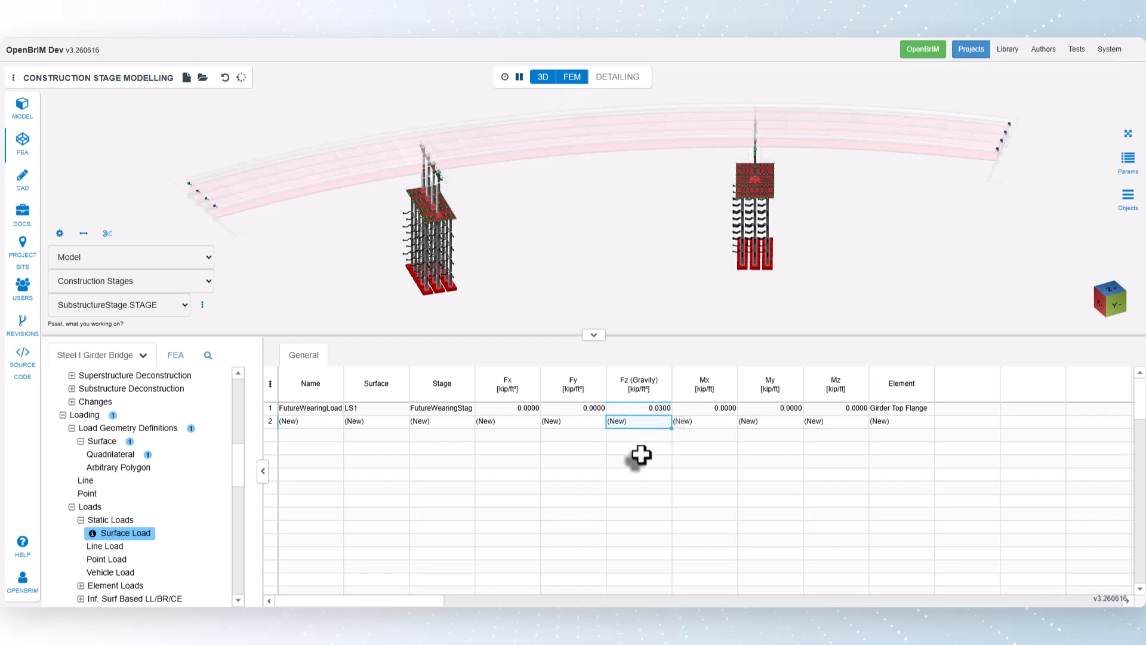
{"action": "right_click", "coordinate": [900, 409]}
{"action": "left_click", "coordinate": [989, 583]}
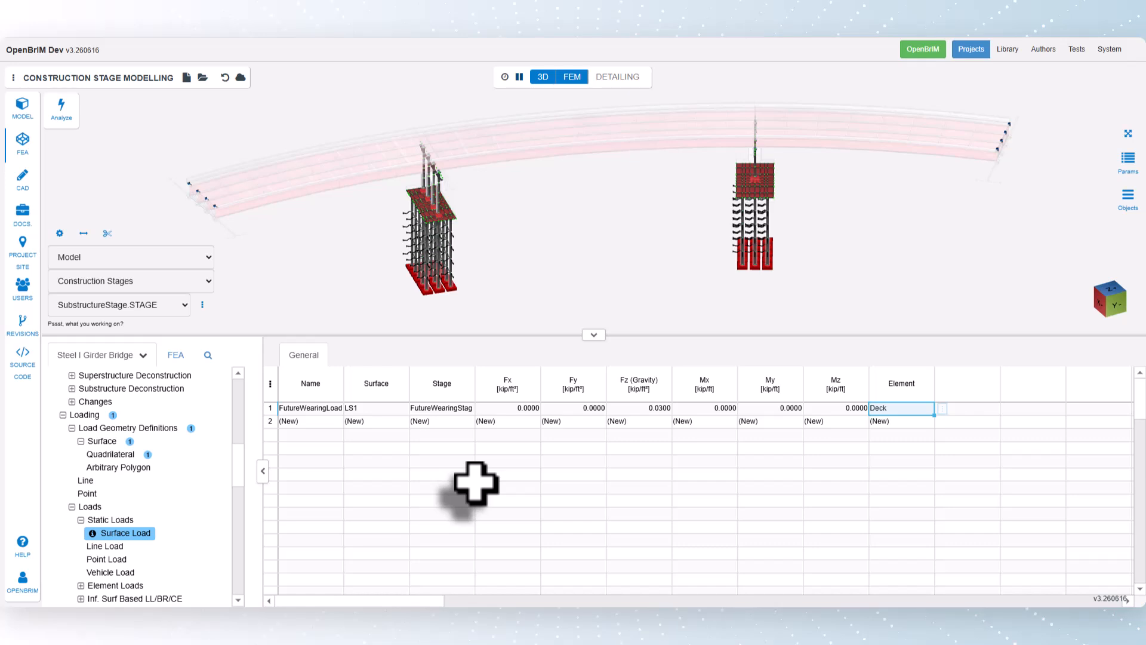
- Add a second surface load named SIPLoad and assign it to the SIPFormworkStage construction stage
{"action": "left_click", "coordinate": [311, 423]}
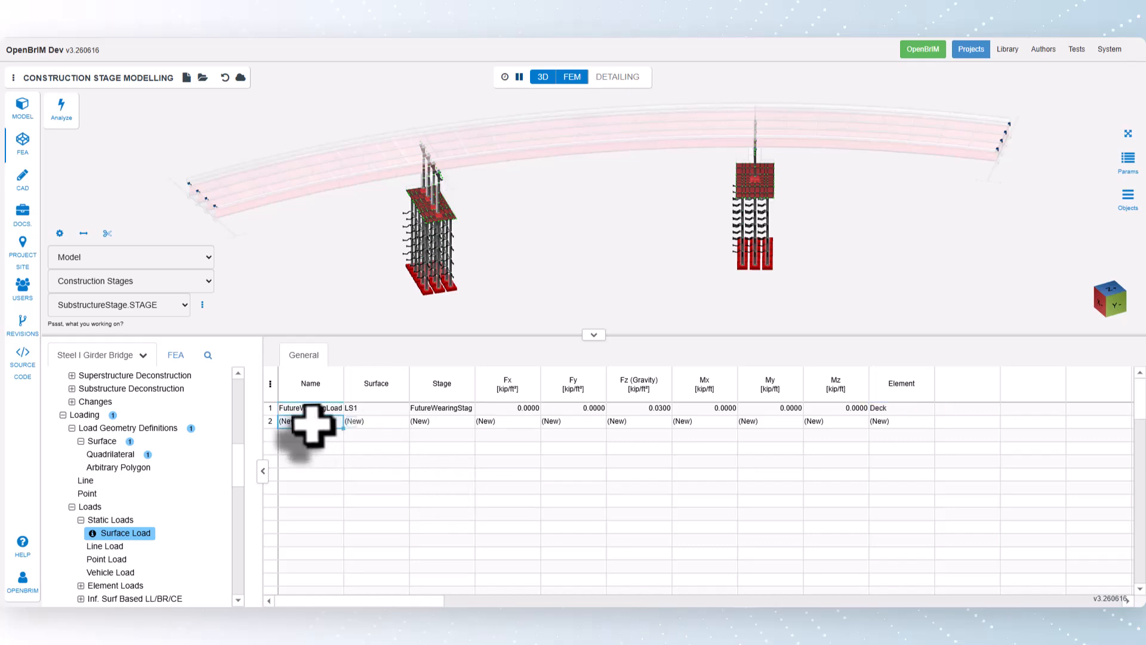
{"action": "type", "text": "SIP"}
{"action": "key", "text": "Return"}
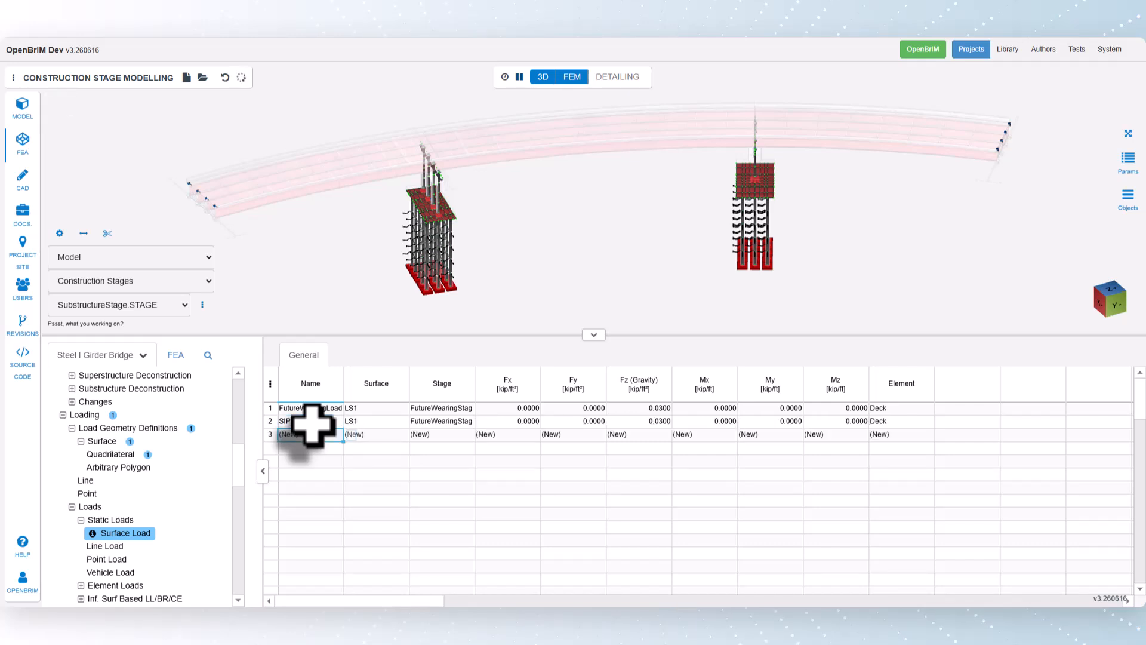
{"action": "left_click", "coordinate": [449, 423]}
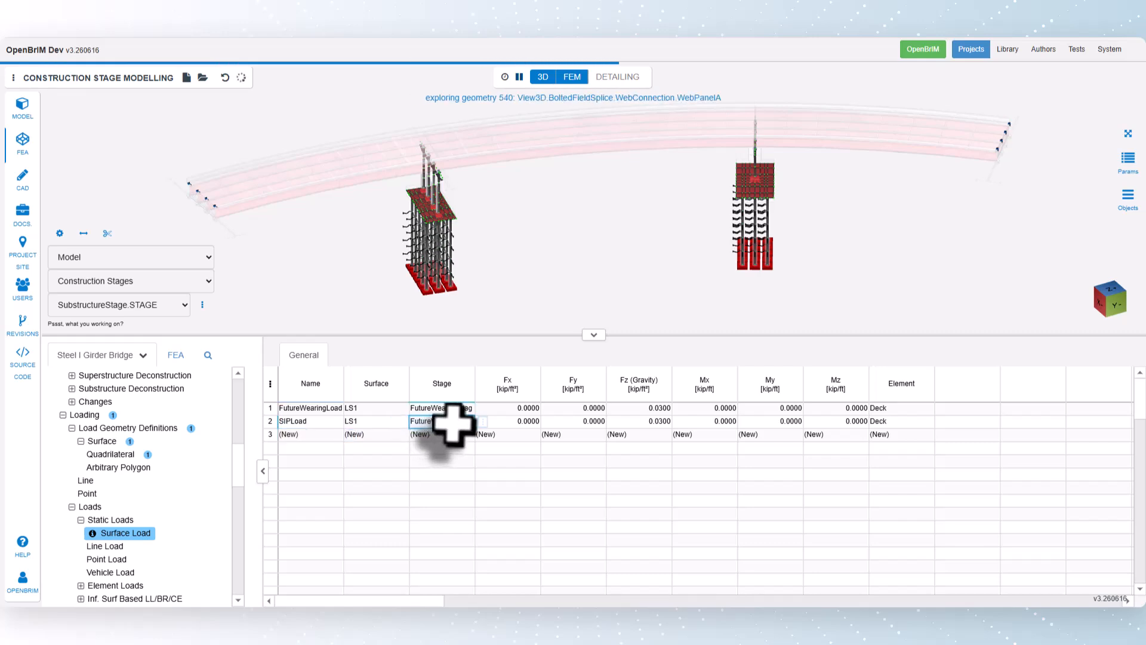
{"action": "left_click", "coordinate": [482, 421]}
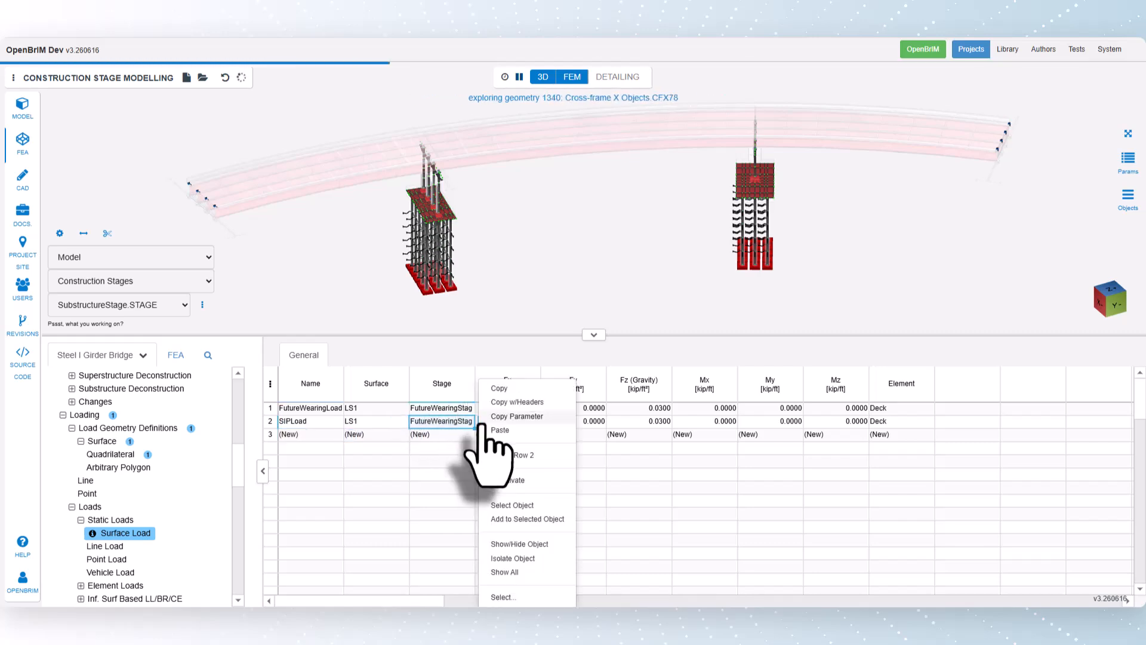
{"action": "left_click", "coordinate": [516, 598]}
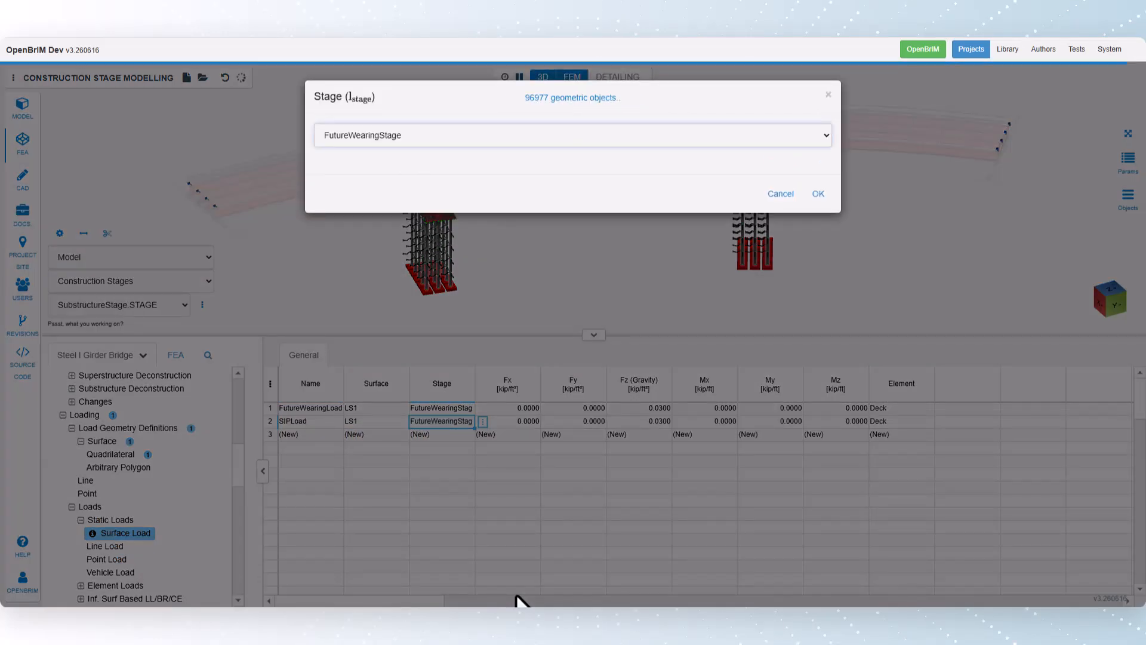
{"action": "left_click", "coordinate": [417, 137]}
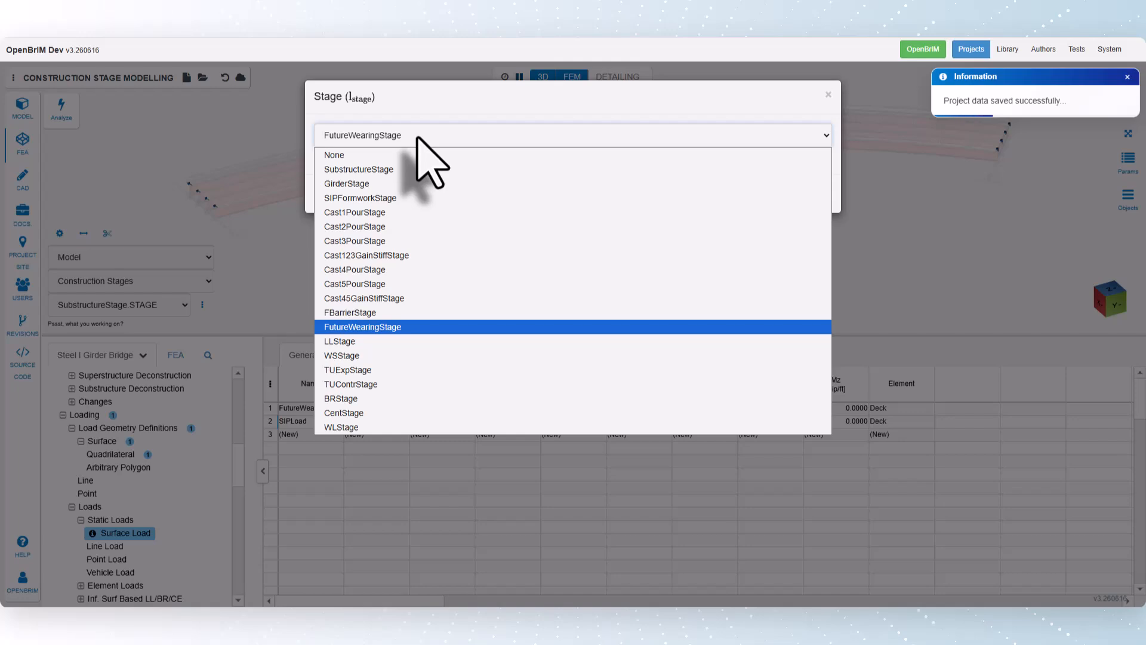
{"action": "left_click", "coordinate": [406, 197]}
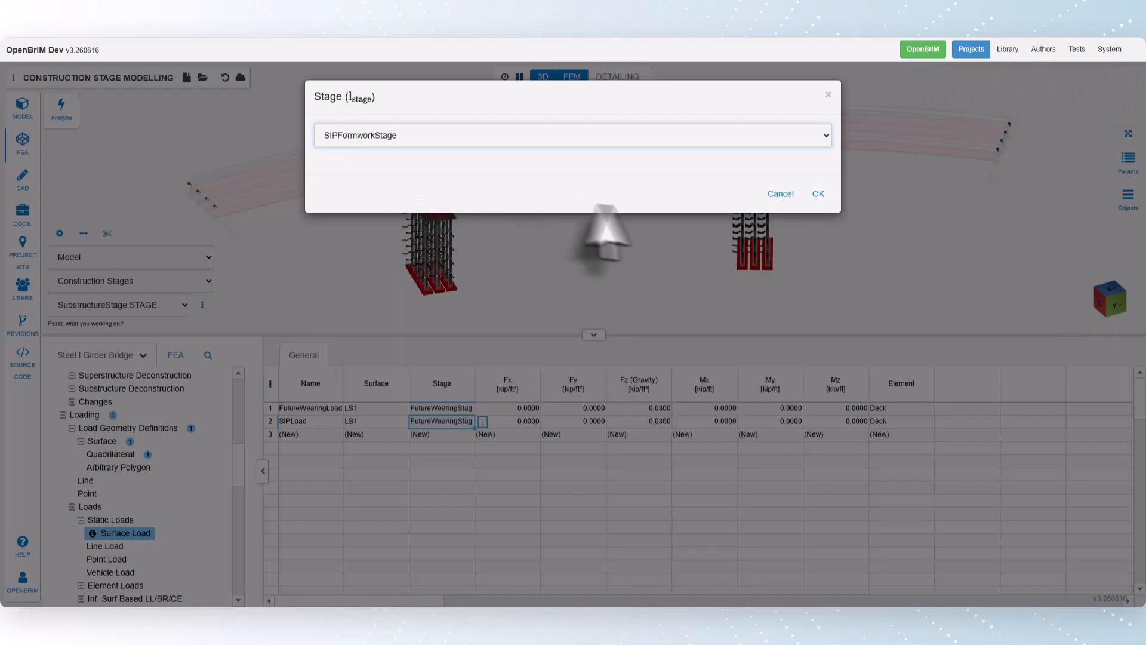
{"action": "left_click", "coordinate": [818, 193]}
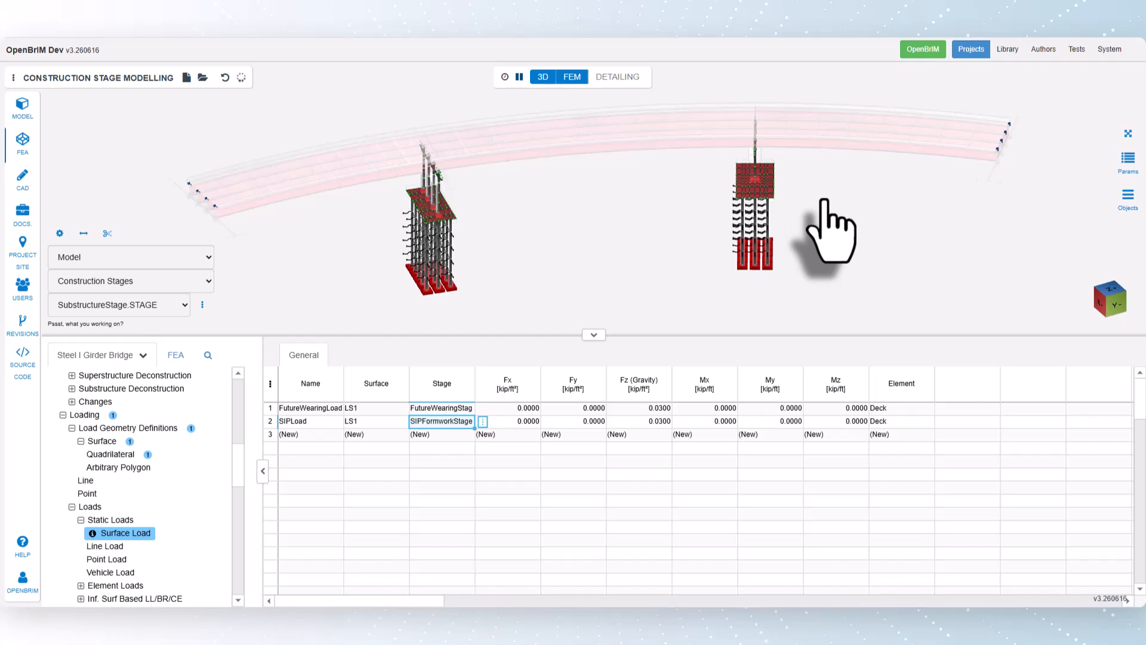
- Give SIPLoad a gravity load Fz of 0.015 kip/ft² and set its loaded element to Girder Top Flange
{"action": "left_click", "coordinate": [654, 421]}
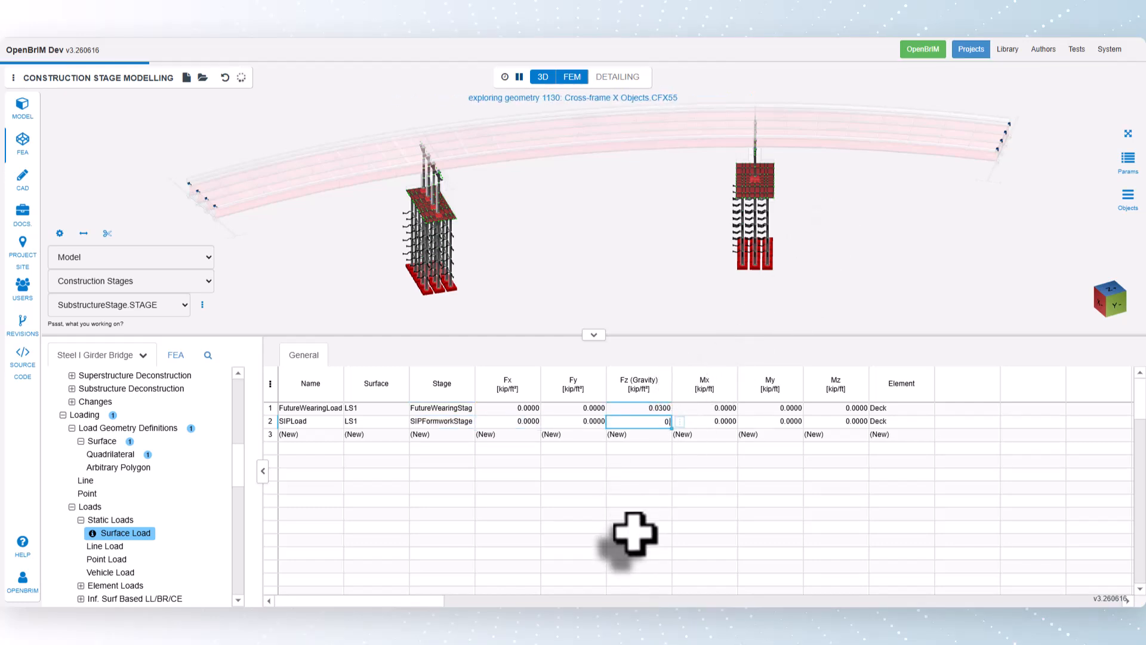
{"action": "type", "text": "0.015"}
{"action": "key", "text": "Return"}
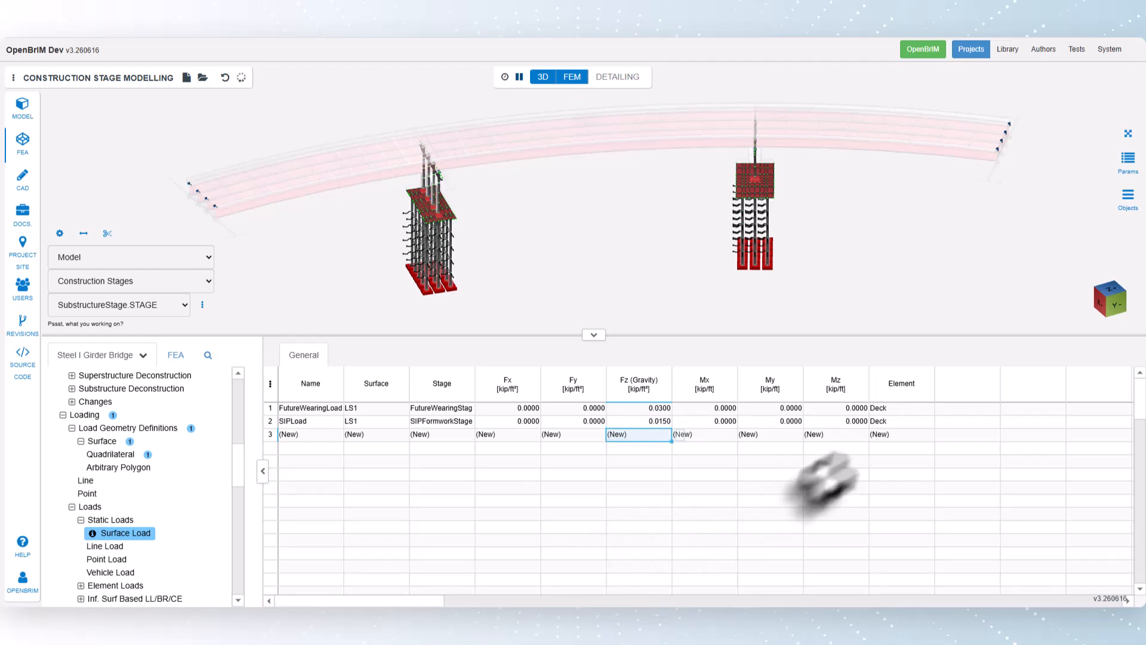
{"action": "left_click", "coordinate": [913, 422]}
{"action": "right_click", "coordinate": [931, 423]}
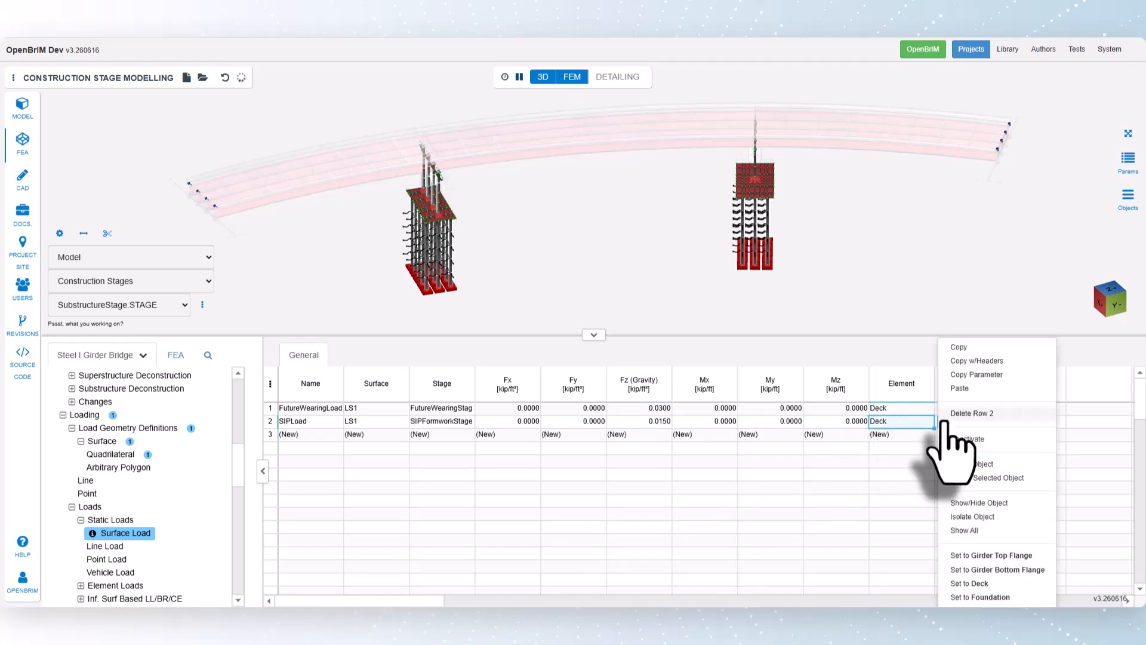
{"action": "left_click", "coordinate": [996, 555]}
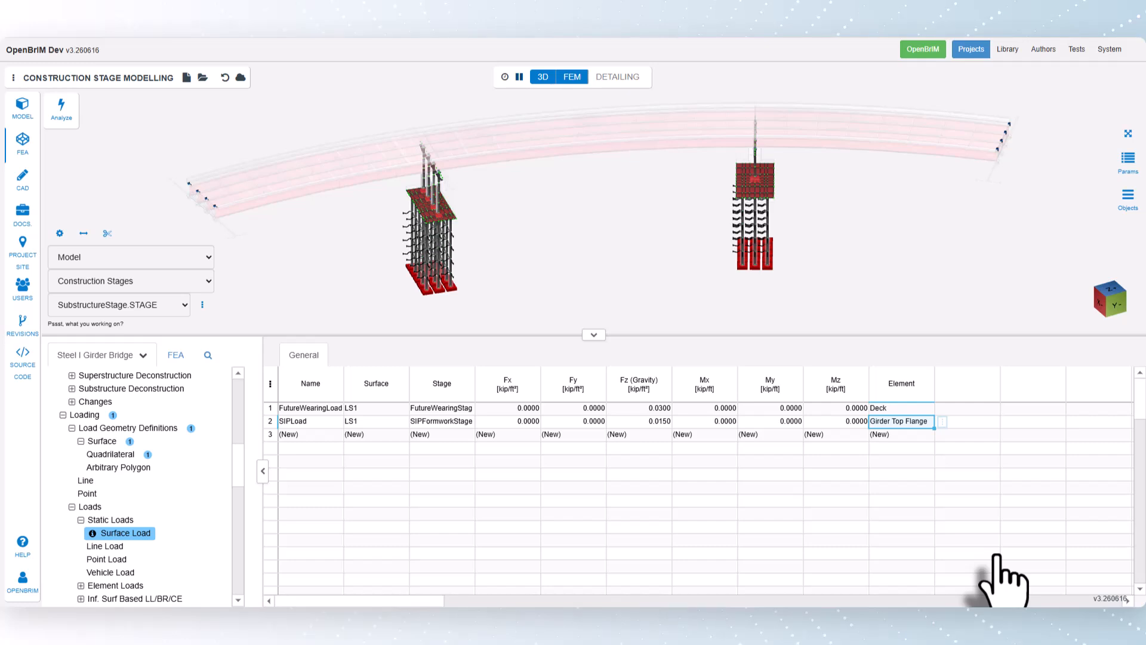
- Import the HL93AndLane_LL highway design lane from the AASHTO Design Lane DB, AASHTO Gravity category
{"action": "scroll", "coordinate": [110, 498], "scroll_direction": "down", "scroll_amount": 3}
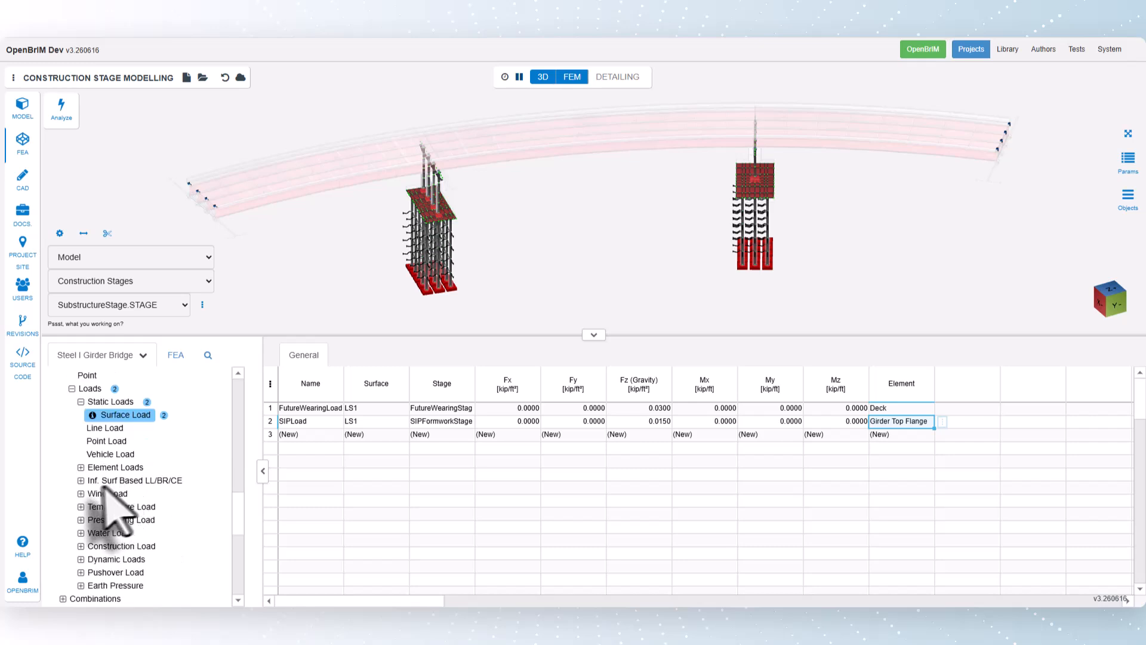
{"action": "left_click", "coordinate": [80, 480]}
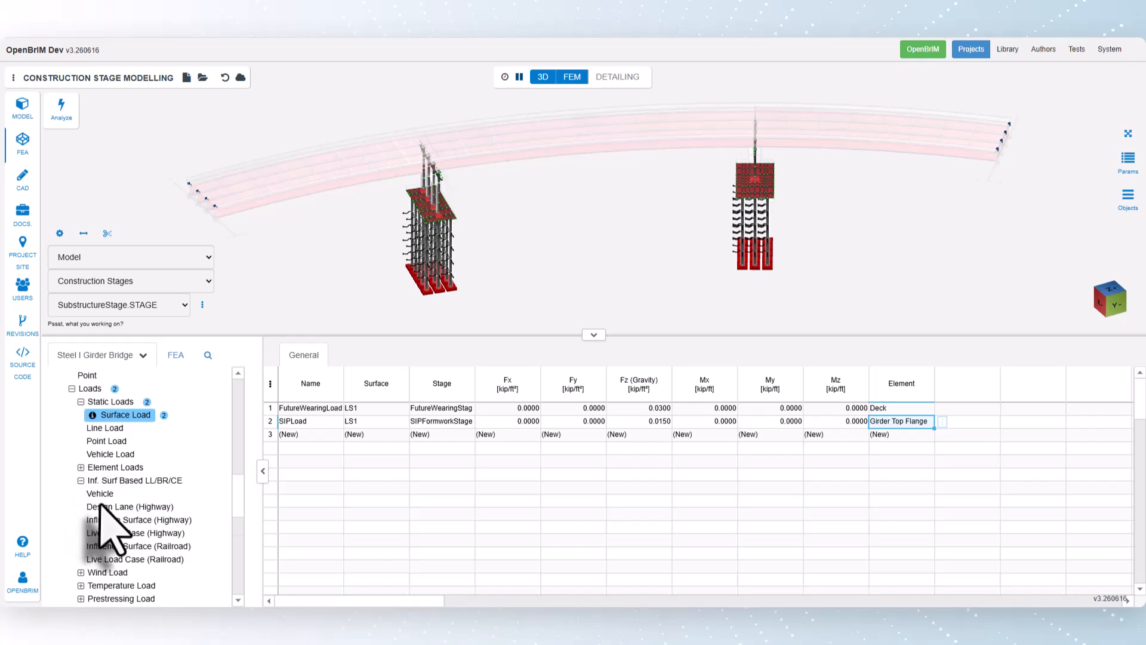
{"action": "left_click", "coordinate": [102, 506]}
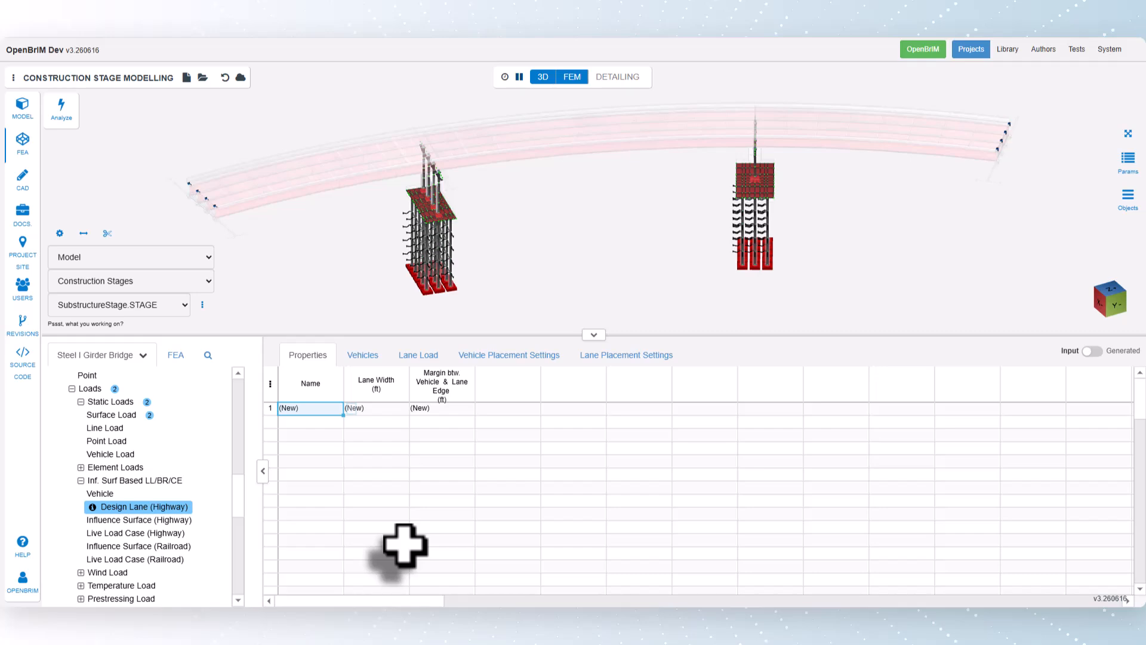
{"action": "right_click", "coordinate": [352, 409]}
{"action": "left_click", "coordinate": [391, 478]}
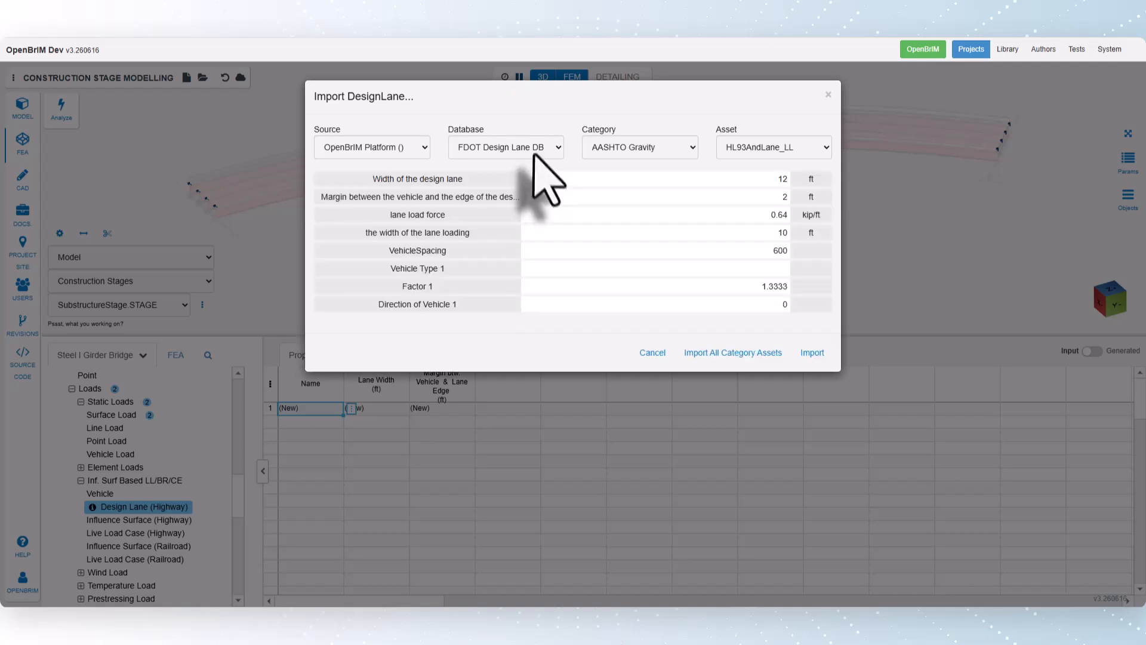
{"action": "left_click", "coordinate": [530, 150]}
{"action": "left_click", "coordinate": [524, 182]}
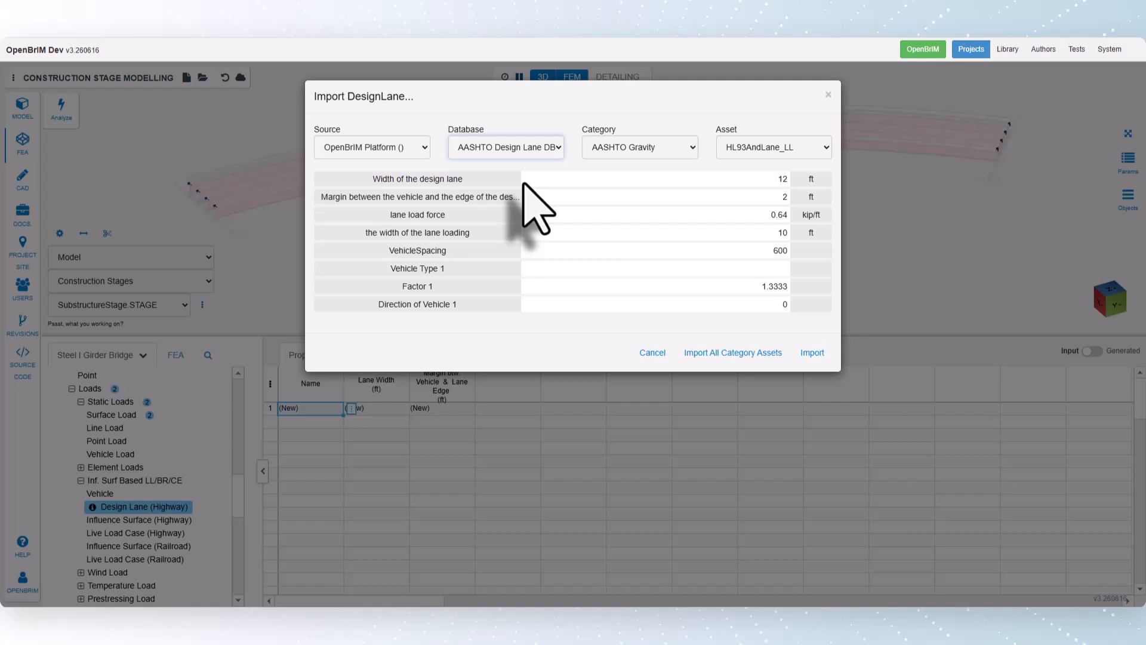
{"action": "left_click", "coordinate": [753, 150]}
{"action": "left_click", "coordinate": [755, 166]}
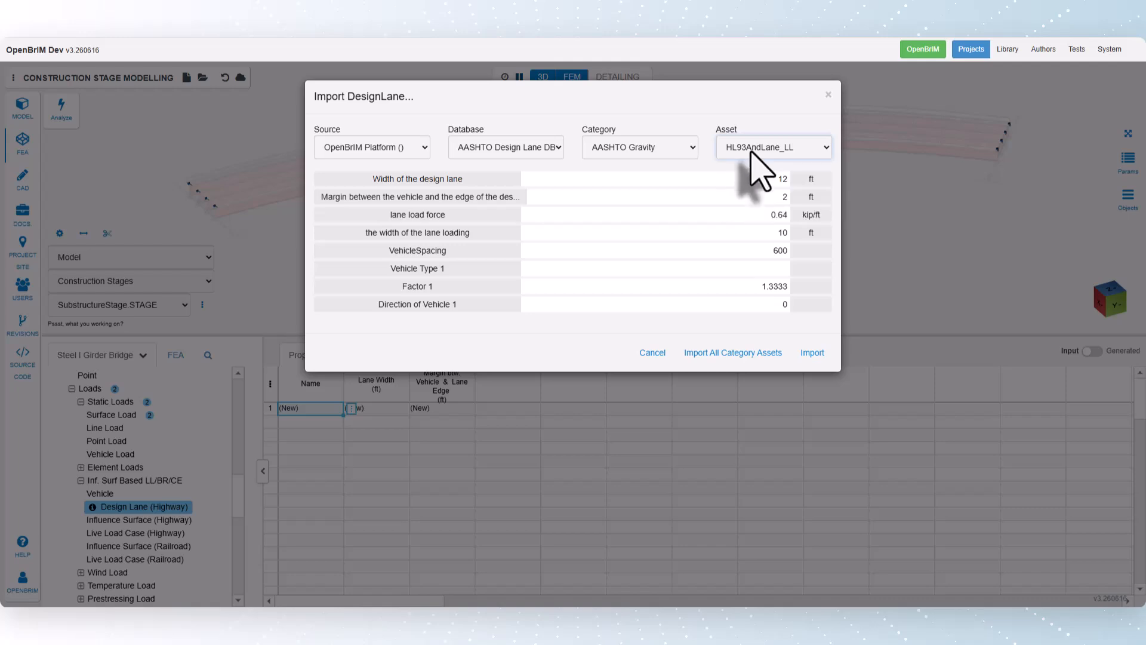
{"action": "left_click", "coordinate": [811, 353]}
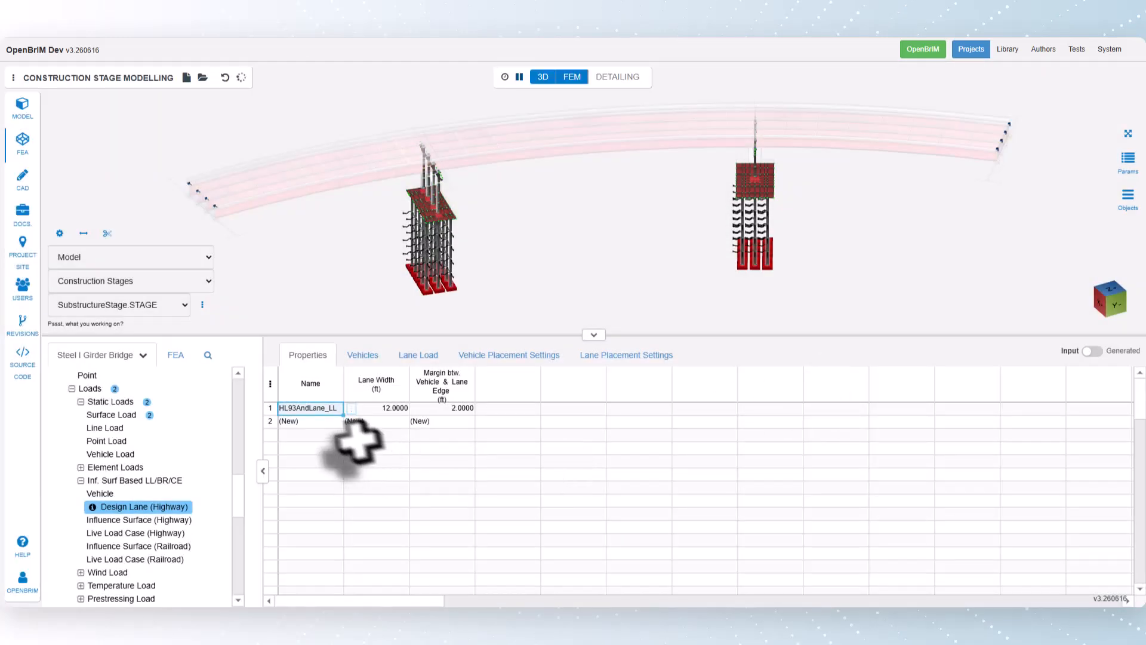
- Import the HL93TandemTruckAndLane_LL design lane from the AASHTO Design Lane DB into the second row
{"action": "left_click", "coordinate": [322, 421]}
{"action": "right_click", "coordinate": [351, 421]}
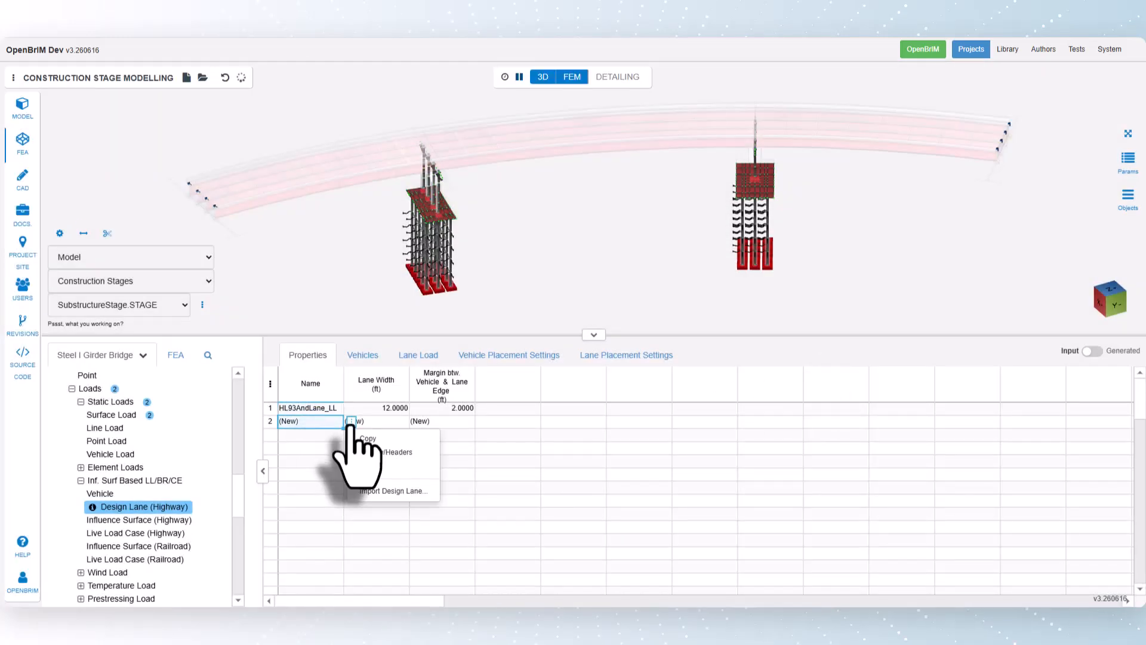
{"action": "left_click", "coordinate": [393, 491]}
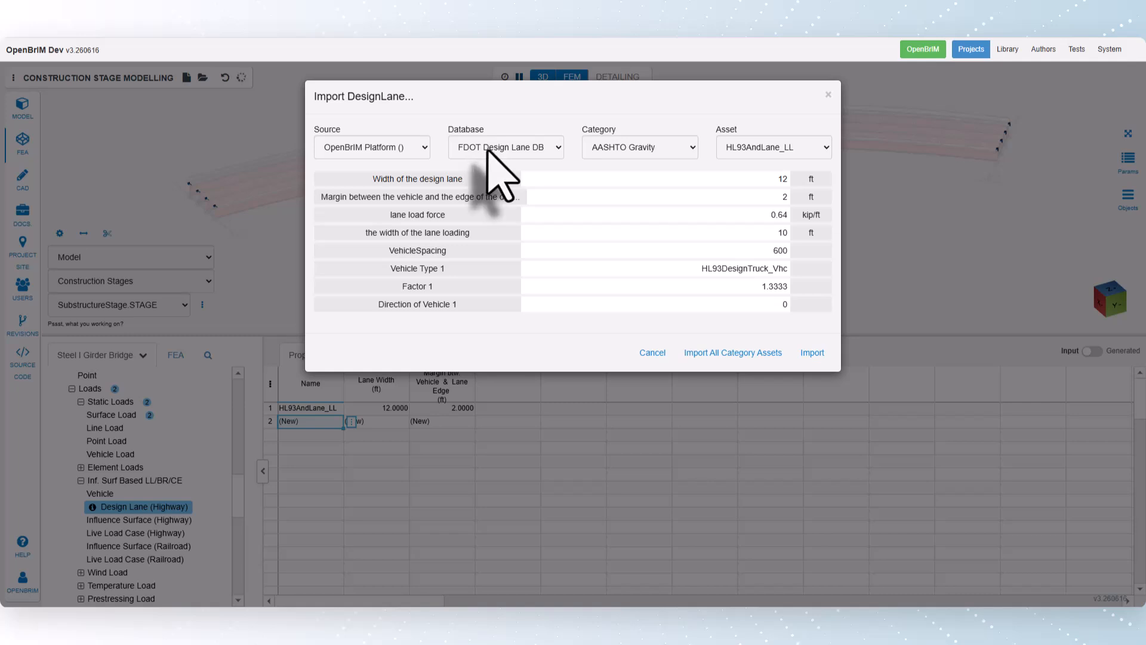
{"action": "left_click", "coordinate": [487, 147]}
{"action": "left_click", "coordinate": [494, 181]}
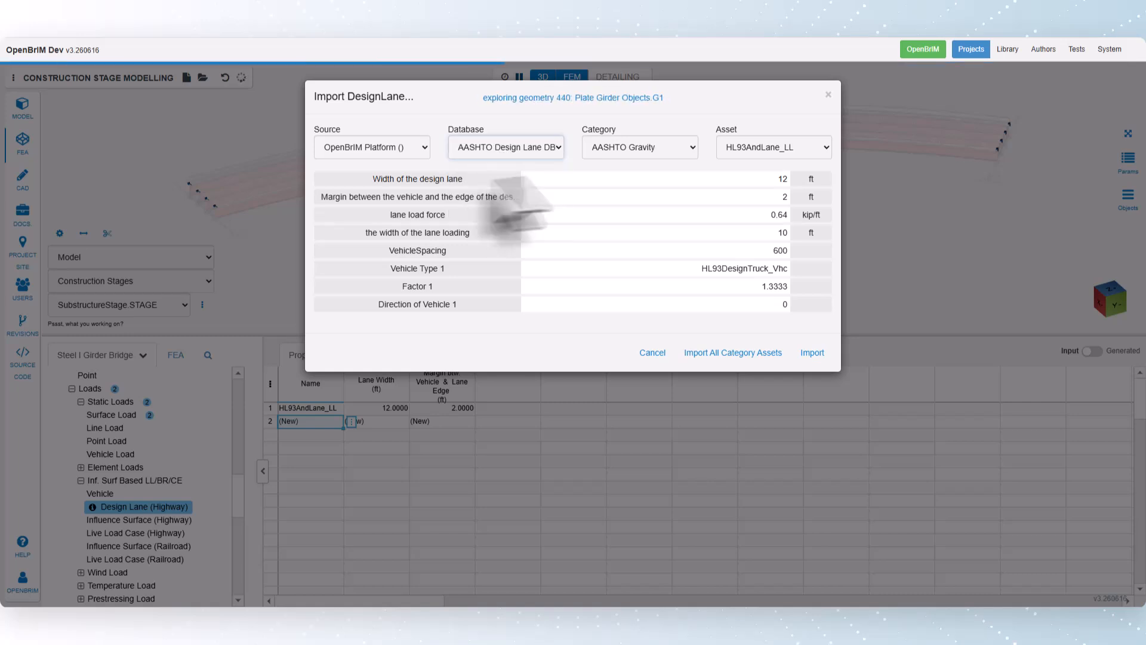
{"action": "left_click", "coordinate": [751, 150]}
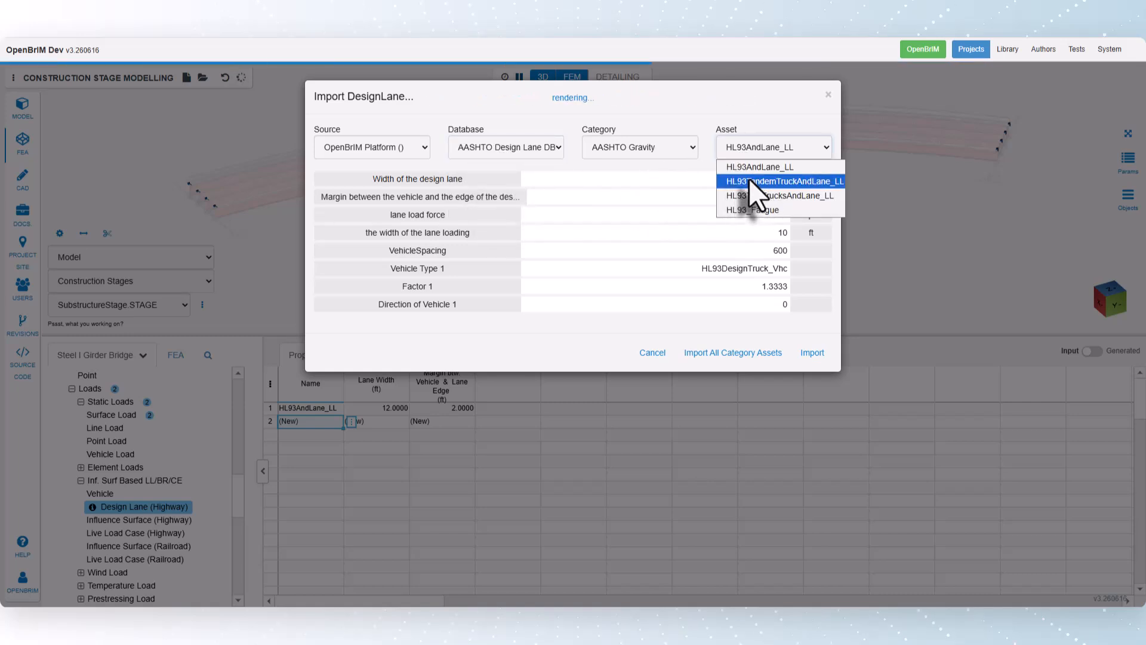
{"action": "left_click", "coordinate": [749, 180]}
{"action": "left_click", "coordinate": [807, 355]}
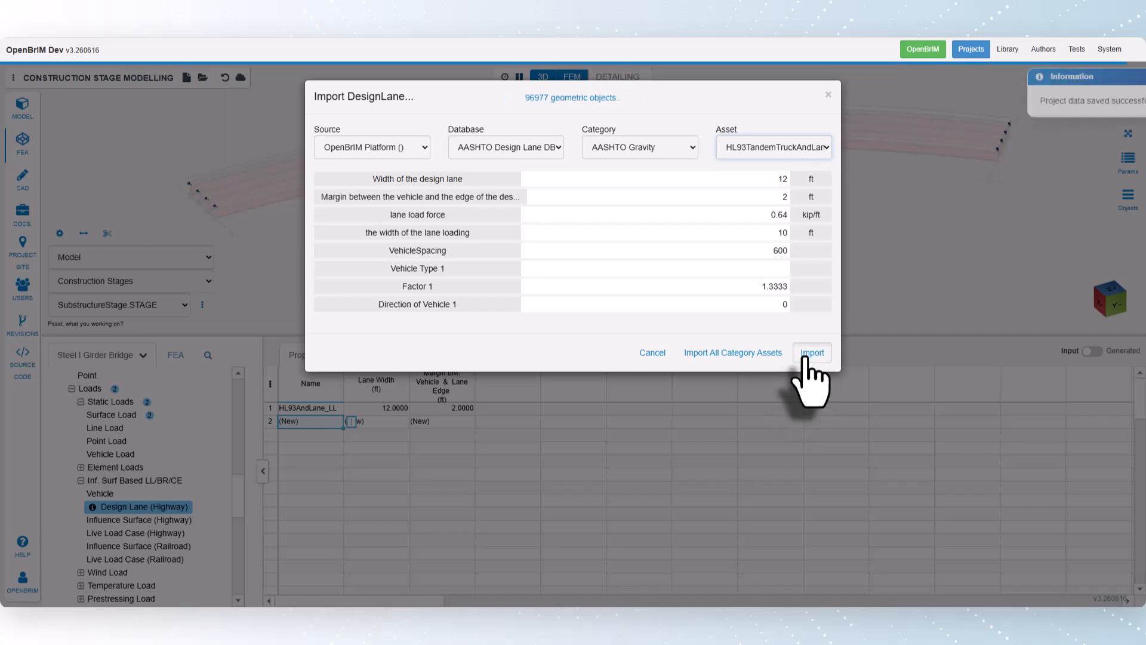
- Import the HL93TwoTrucksAndLane_LL design lane from the AASHTO Design Lane DB into the third row
{"action": "left_click", "coordinate": [325, 435]}
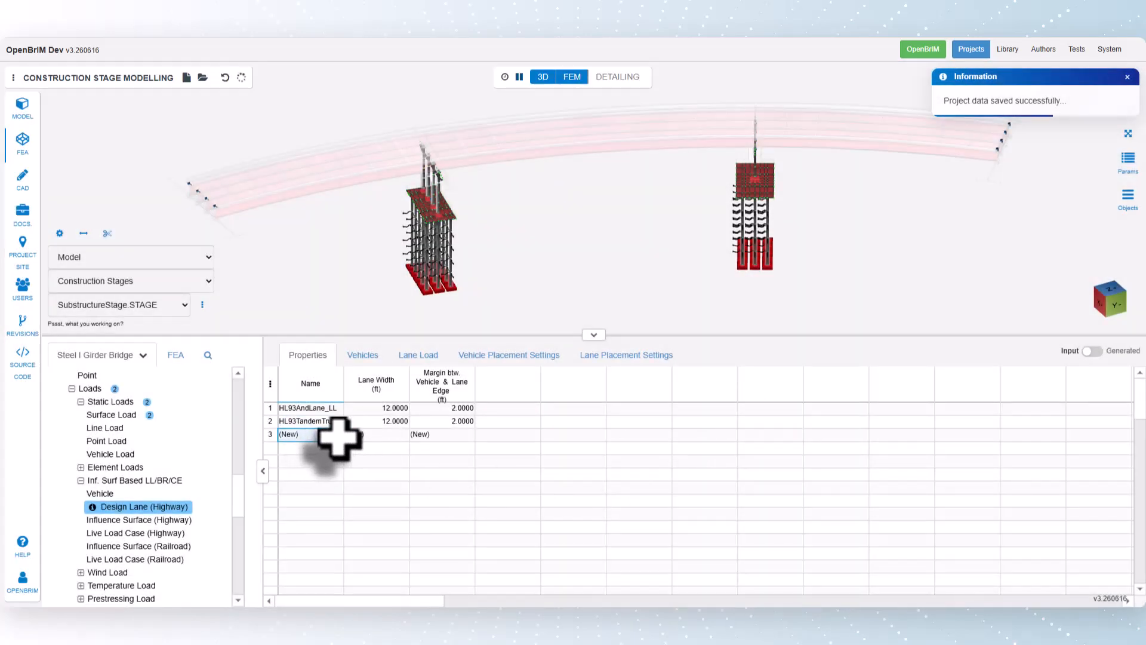
{"action": "left_click", "coordinate": [351, 433]}
{"action": "left_click", "coordinate": [375, 503]}
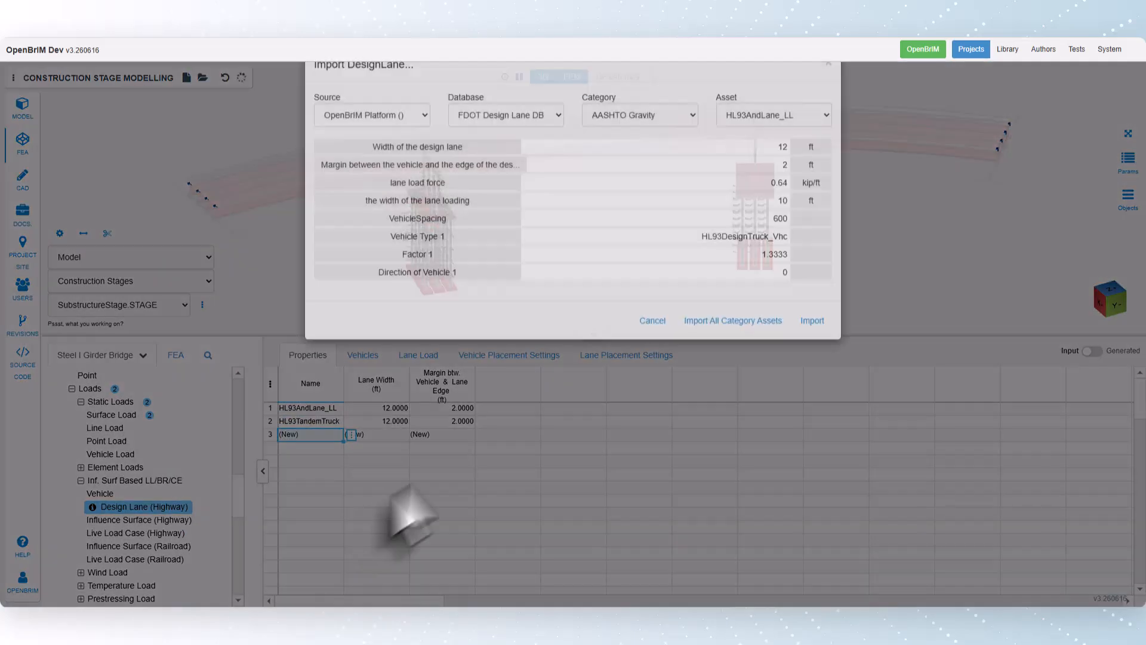
{"action": "left_click", "coordinate": [505, 149]}
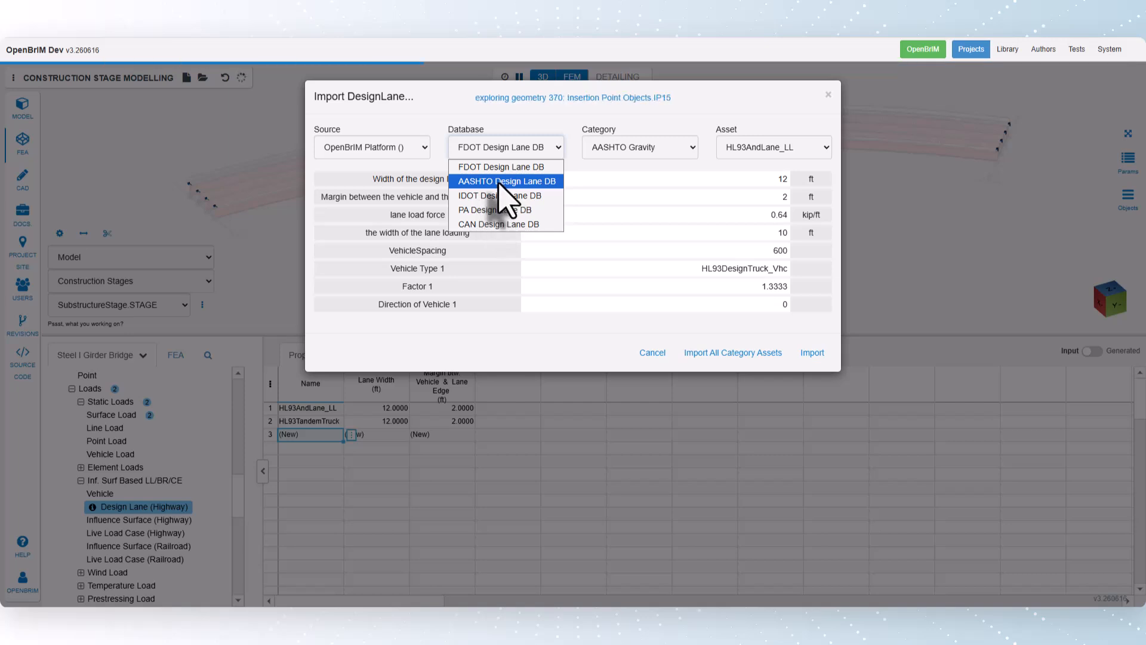
{"action": "left_click", "coordinate": [507, 182]}
{"action": "left_click", "coordinate": [738, 153]}
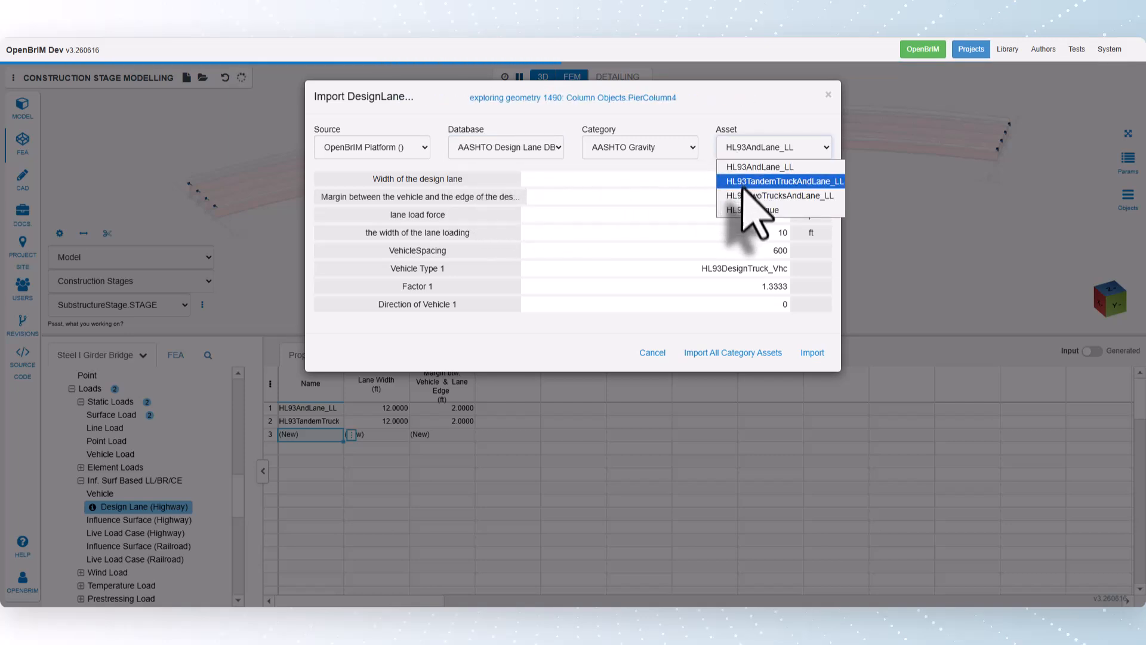
{"action": "left_click", "coordinate": [749, 196]}
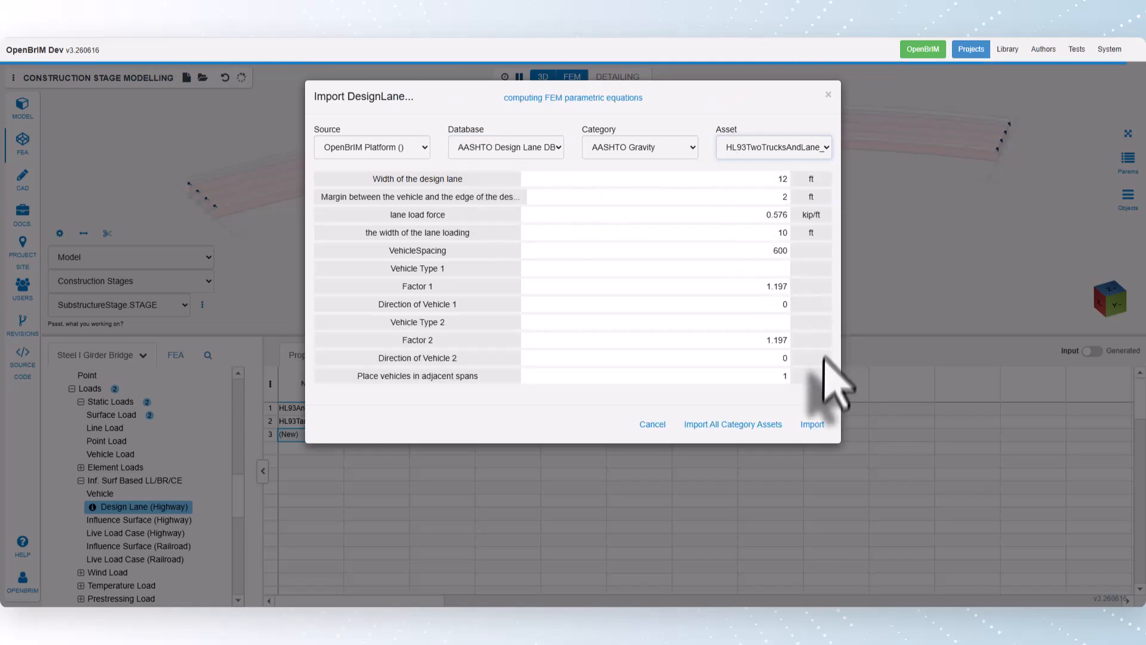
{"action": "left_click", "coordinate": [813, 425]}
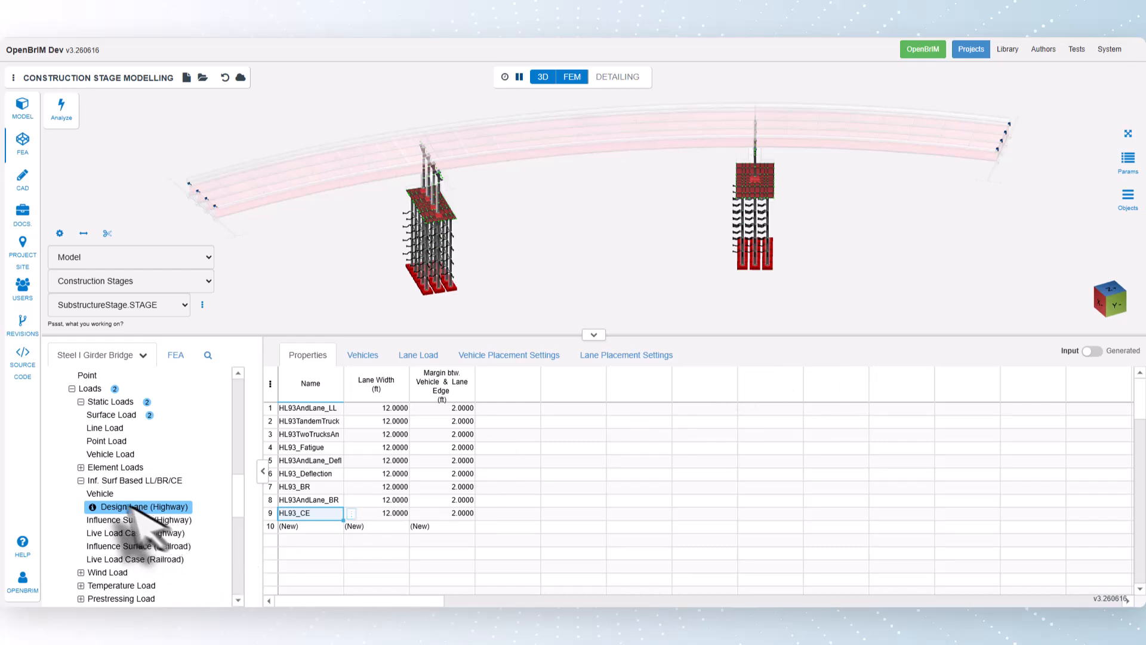
- Check the imported vehicles, and add a highway influence surface assigned to the LLStage construction stage
{"action": "left_click", "coordinate": [101, 494]}
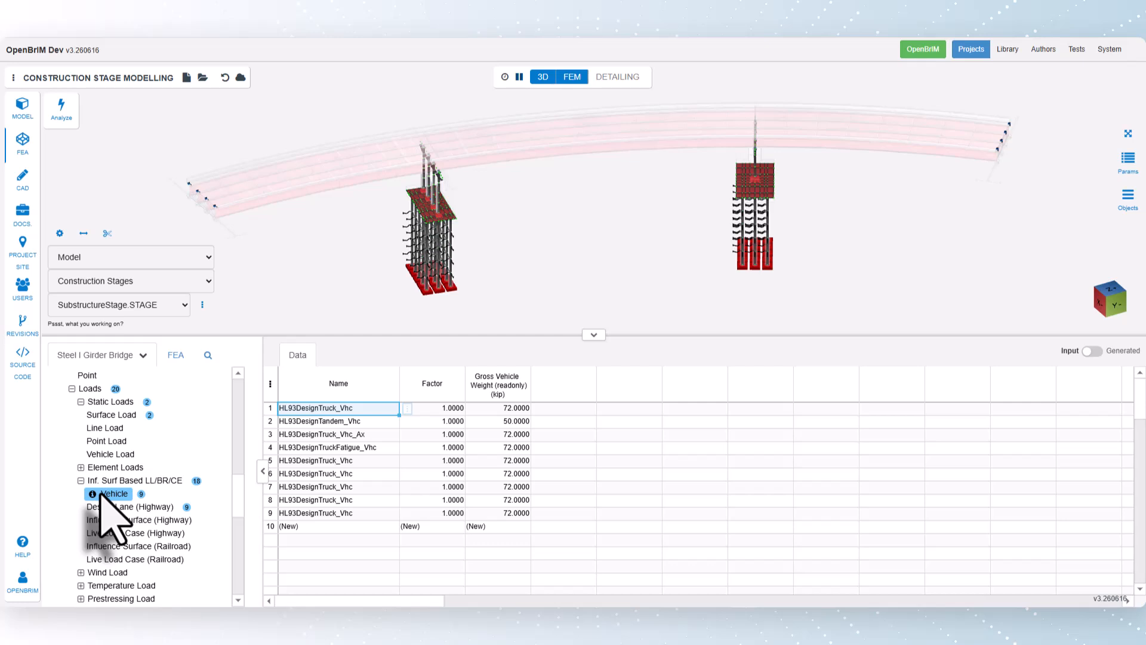
{"action": "left_click", "coordinate": [109, 521]}
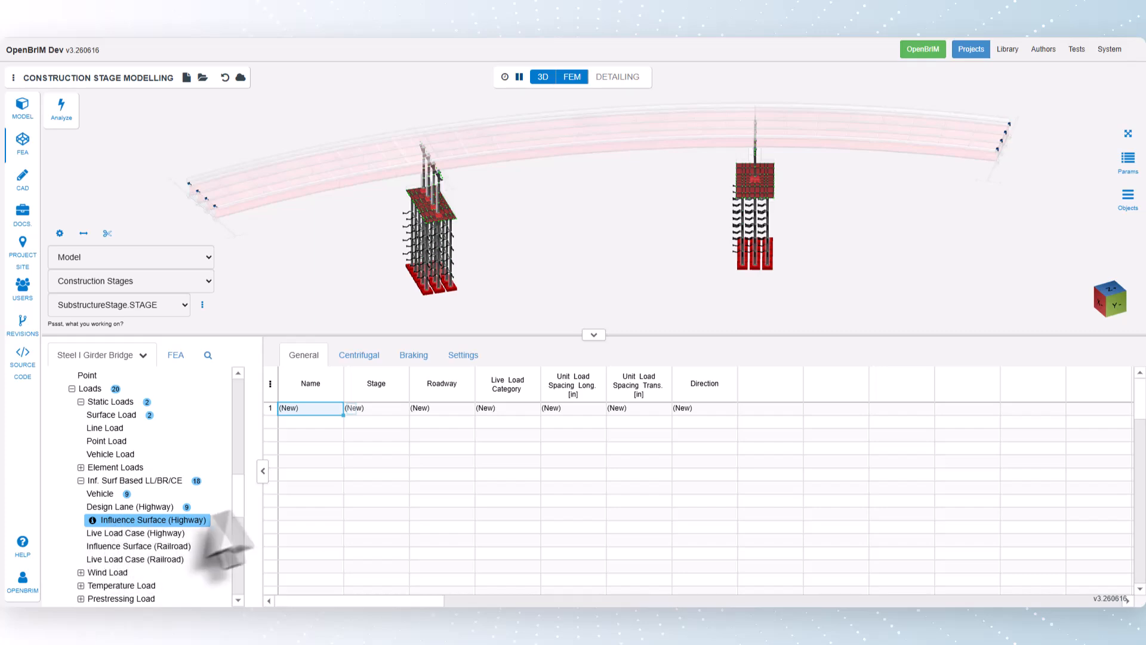
{"action": "left_click", "coordinate": [396, 408]}
{"action": "left_click", "coordinate": [417, 410]}
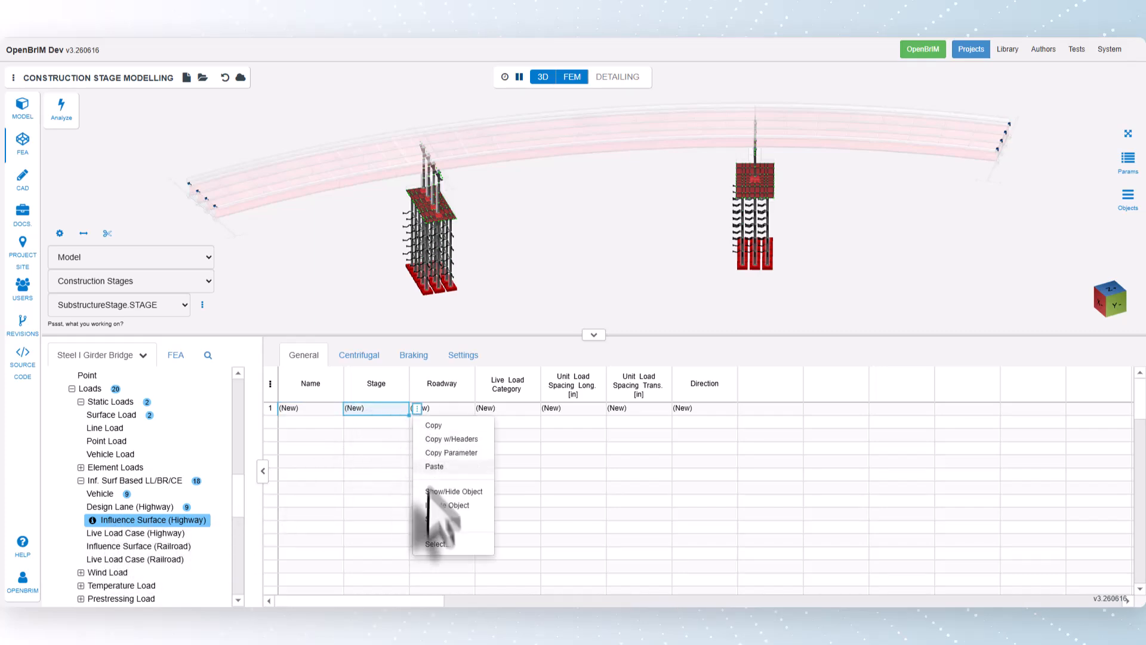
{"action": "left_click", "coordinate": [435, 534]}
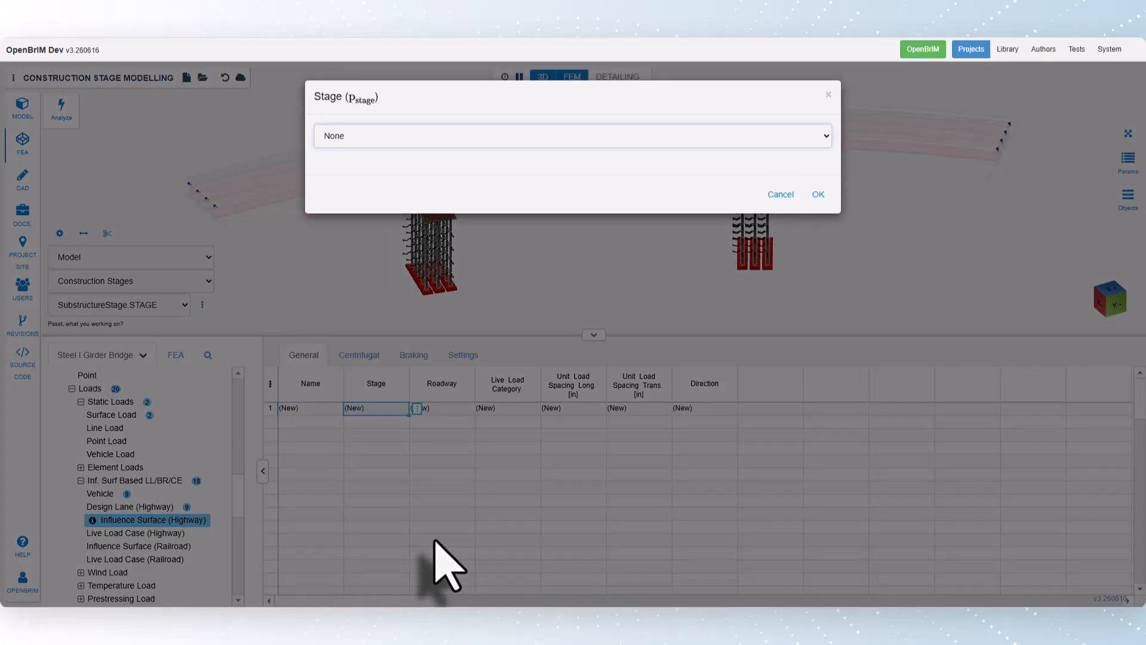
{"action": "left_click", "coordinate": [385, 136]}
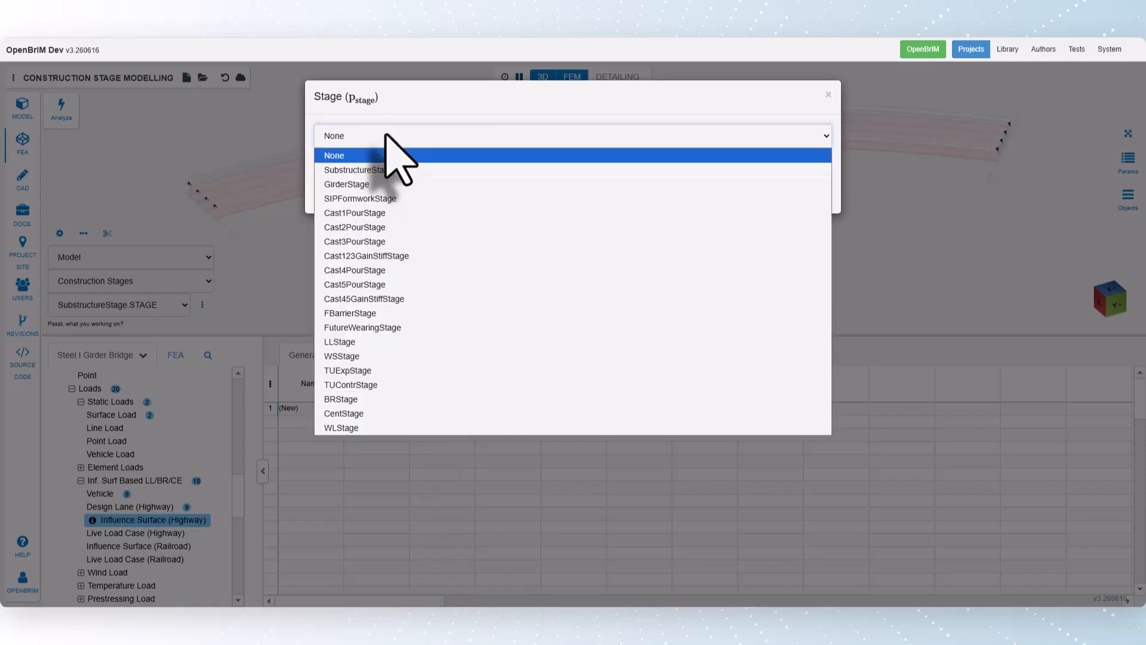
{"action": "left_click", "coordinate": [368, 342]}
{"action": "left_click", "coordinate": [818, 194]}
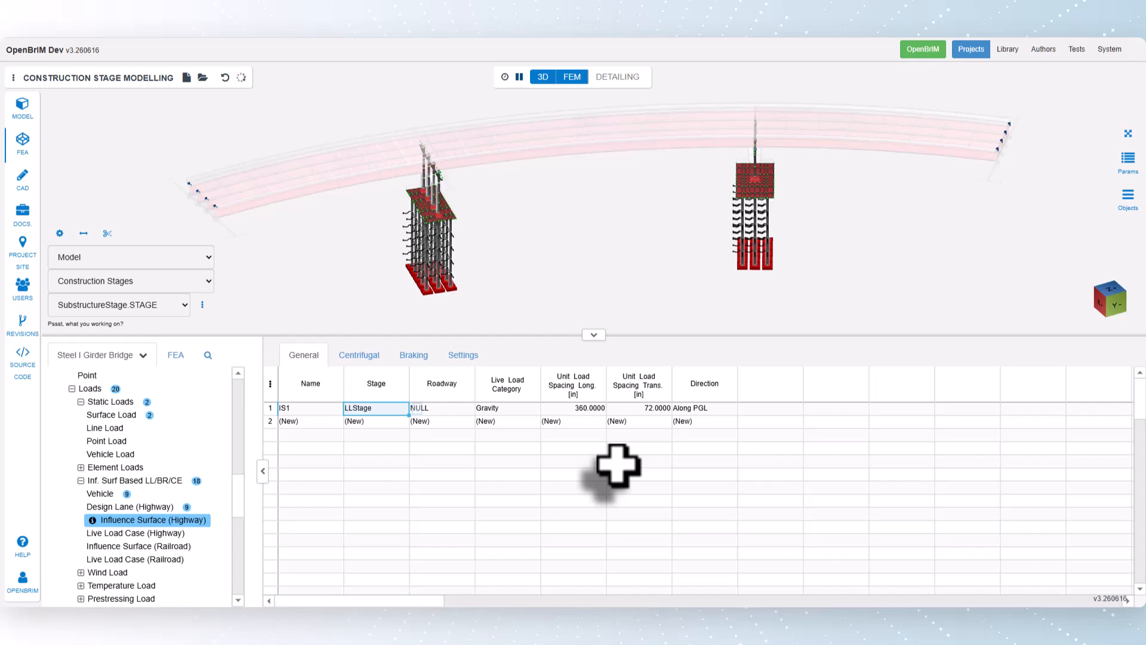
- Set the new influence surface's roadway to R1 and its live load category to Gravity
{"action": "left_click", "coordinate": [455, 408]}
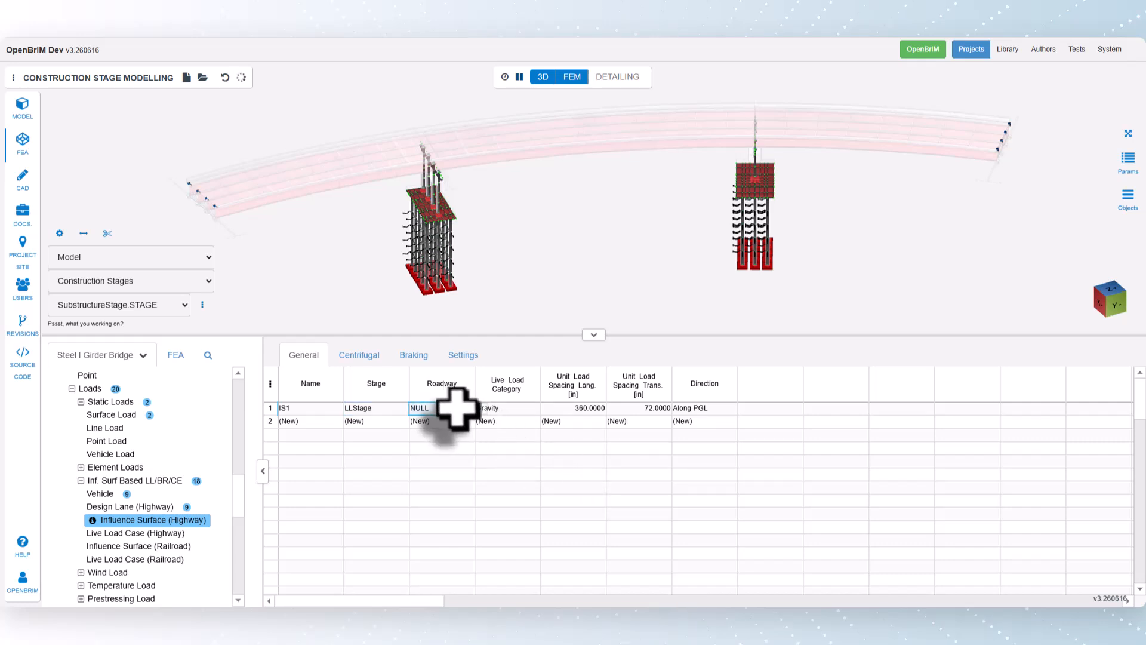
{"action": "right_click", "coordinate": [479, 412]}
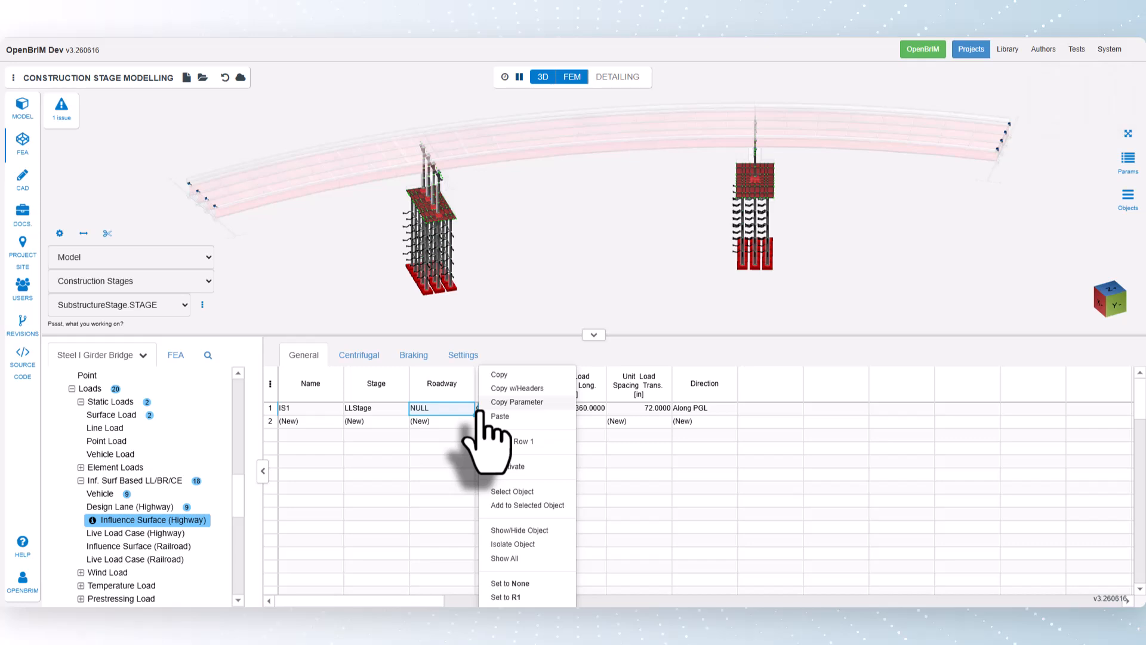
{"action": "left_click", "coordinate": [506, 597]}
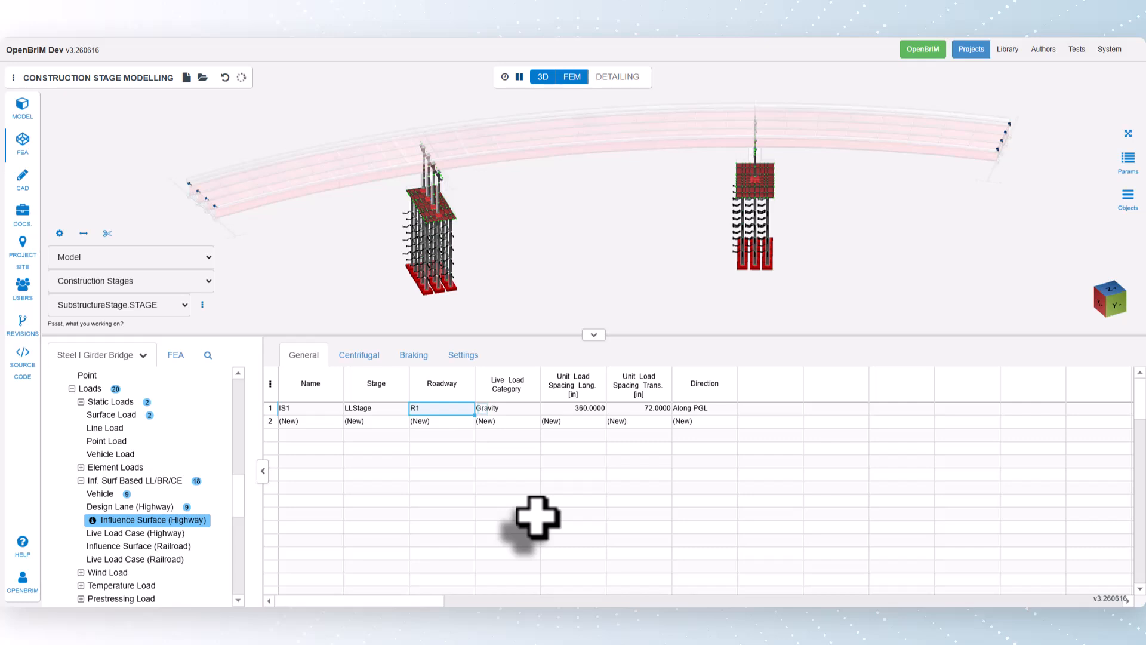
{"action": "left_click", "coordinate": [514, 411]}
{"action": "left_click", "coordinate": [548, 410]}
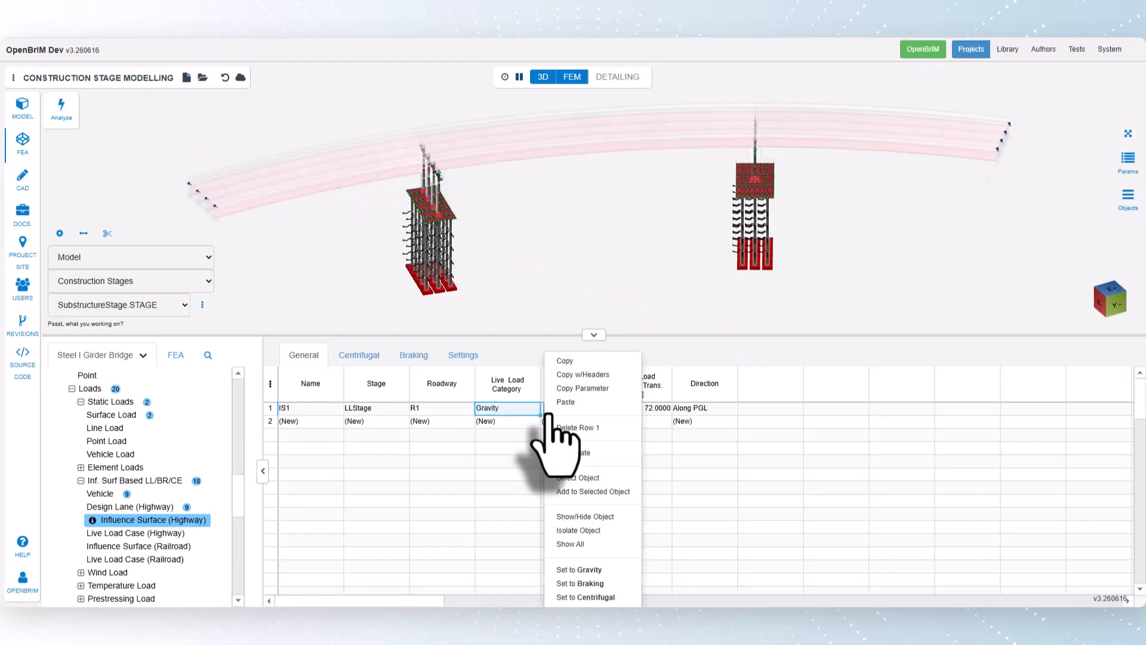
{"action": "left_click", "coordinate": [593, 572]}
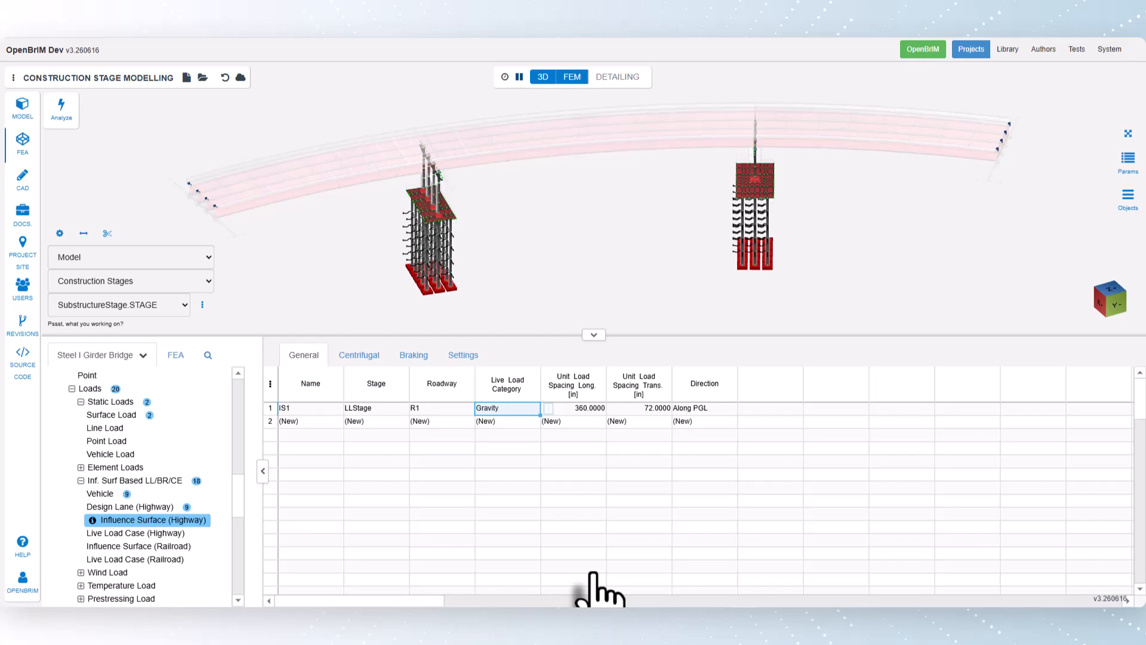
- Fill the general influence surface table with the ISGravity, ISBraking and ISCentr rows from the Influence Surface - General sheet in Excel
{"action": "left_click", "coordinate": [584, 412]}
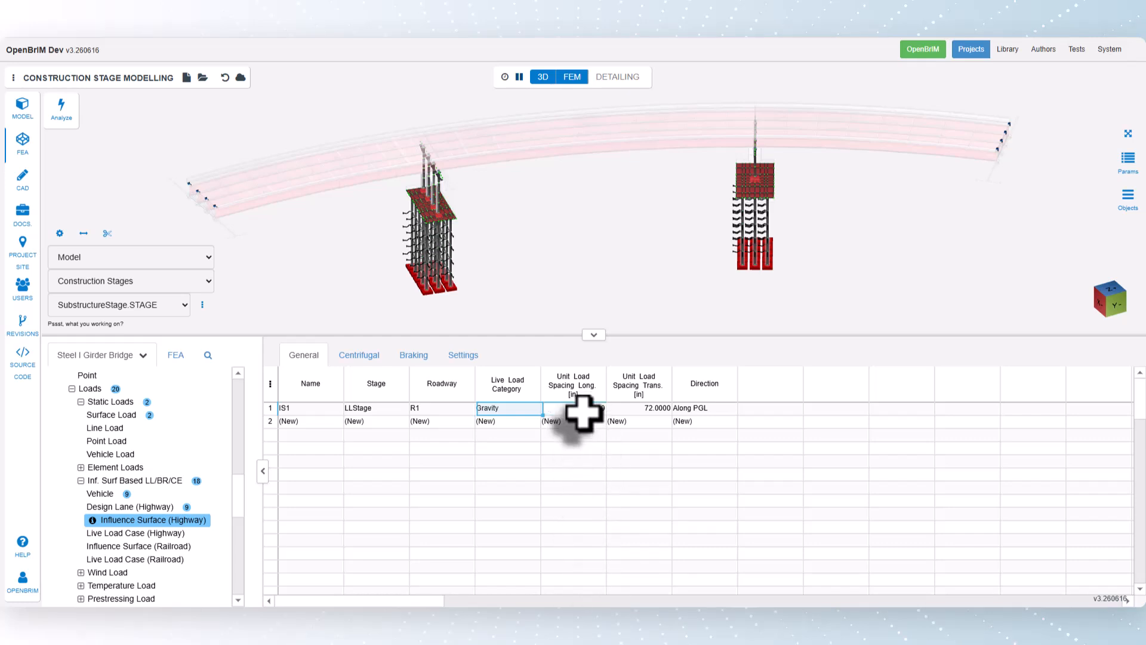
{"action": "left_click", "coordinate": [638, 409]}
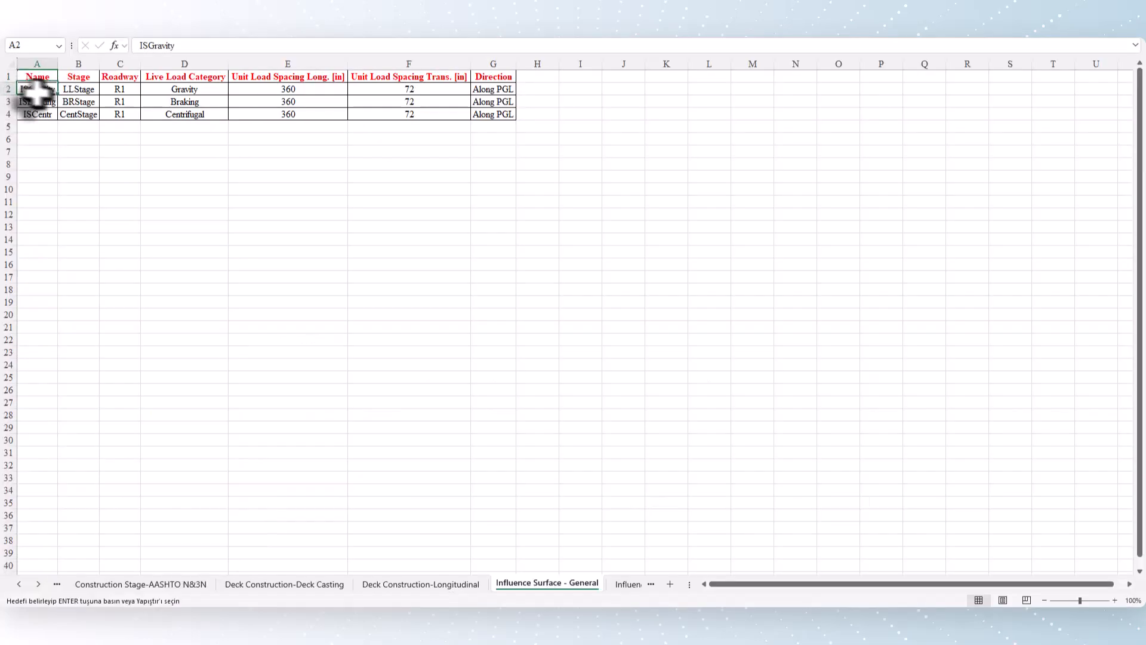
{"action": "left_click_drag", "start_coordinate": [36, 95], "coordinate": [502, 117]}
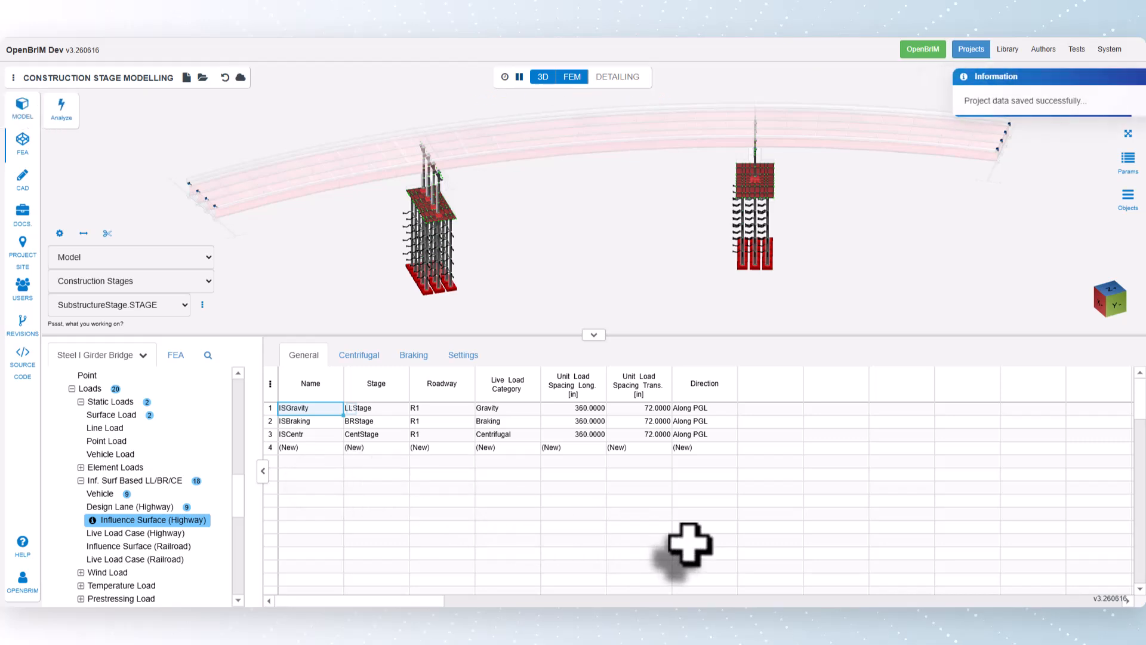
- Fill the centrifugal influence surface table from the Influence Surface - Centrifugal sheet in Excel, giving ISCentr a 51.3 ft/second design speed and Other than Fatigue(1.33)
{"action": "left_click_drag", "start_coordinate": [35, 89], "coordinate": [218, 114]}
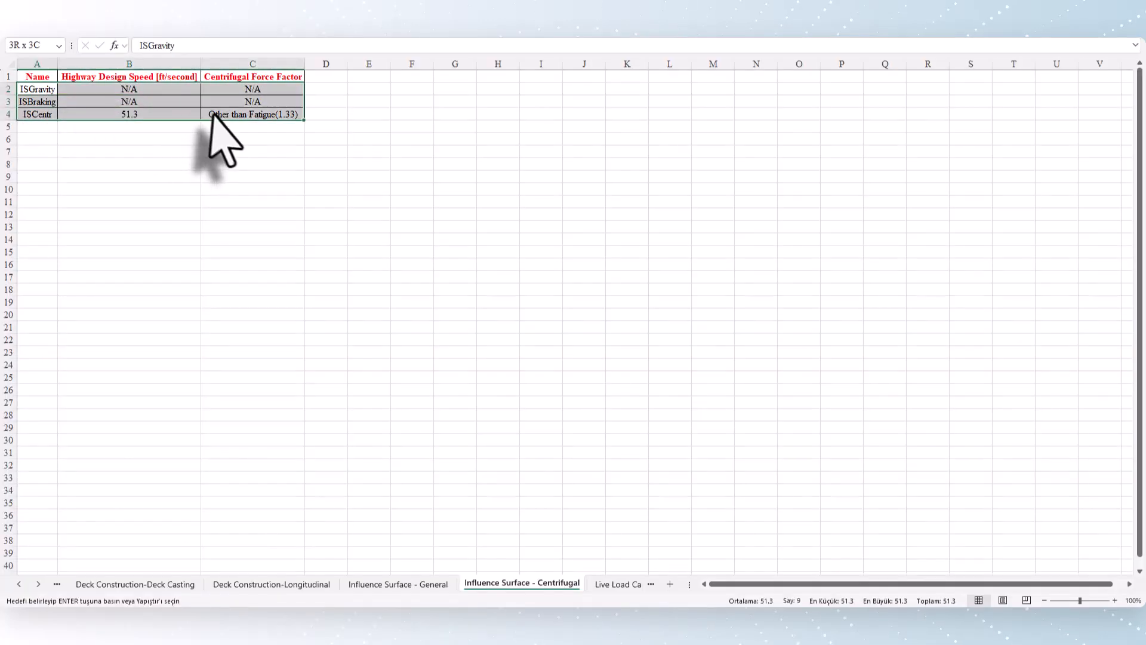
{"action": "key", "text": "ctrl+c"}
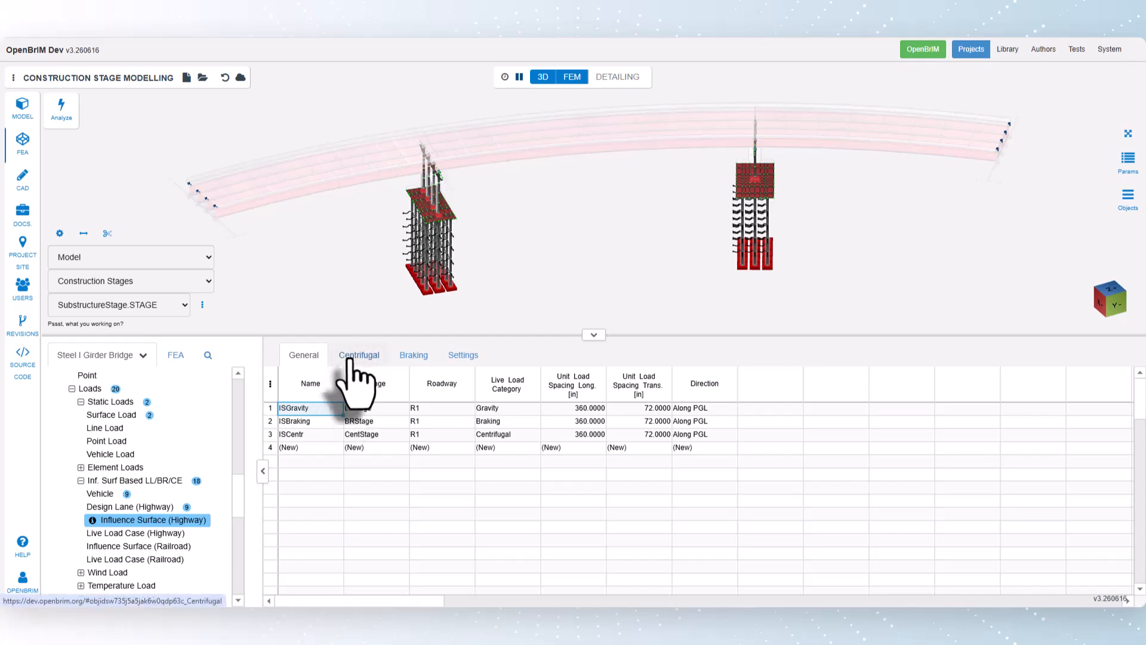
{"action": "left_click", "coordinate": [350, 358]}
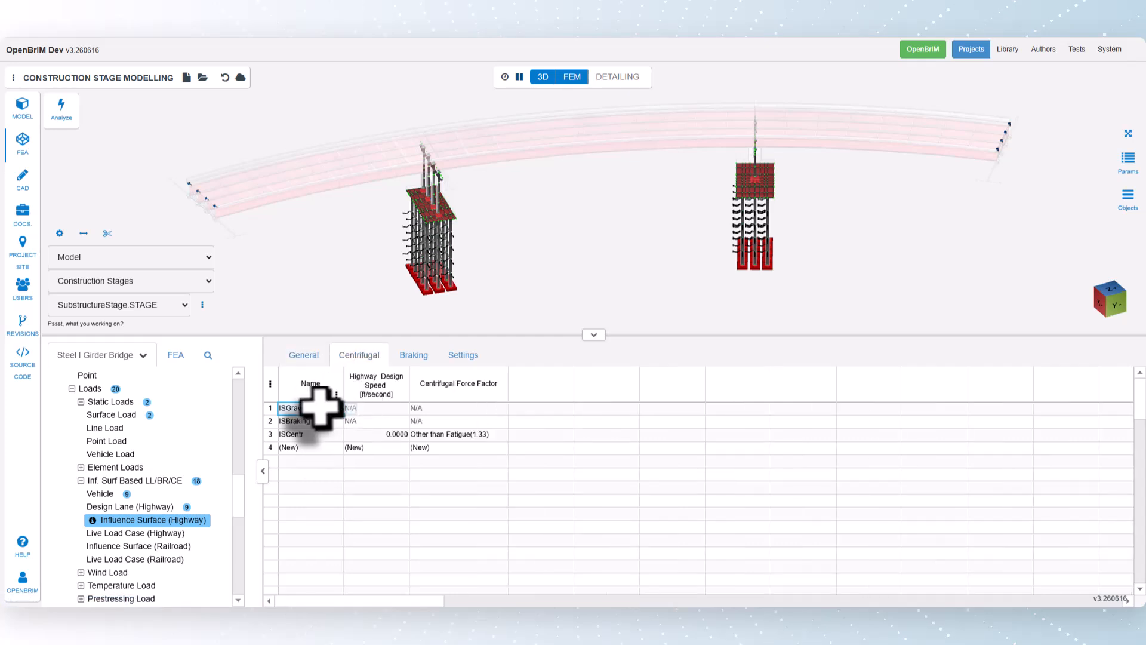
{"action": "key", "text": "ctrl+v"}
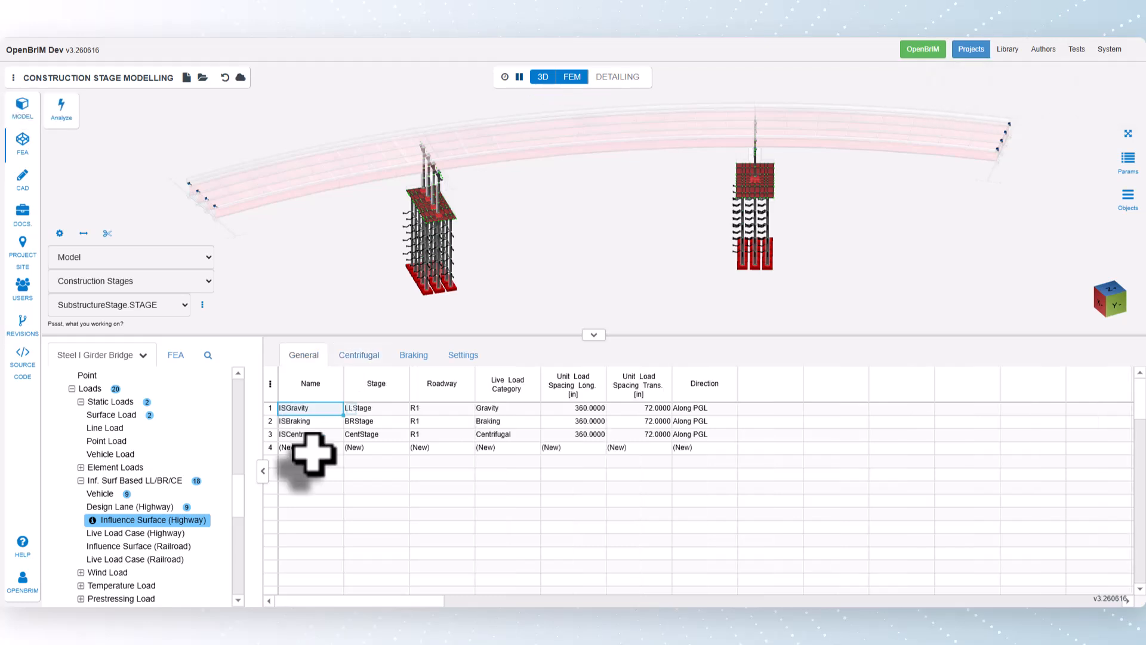
- Add a highway live load case that uses the ISGravity influence surface
{"action": "left_click", "coordinate": [124, 533]}
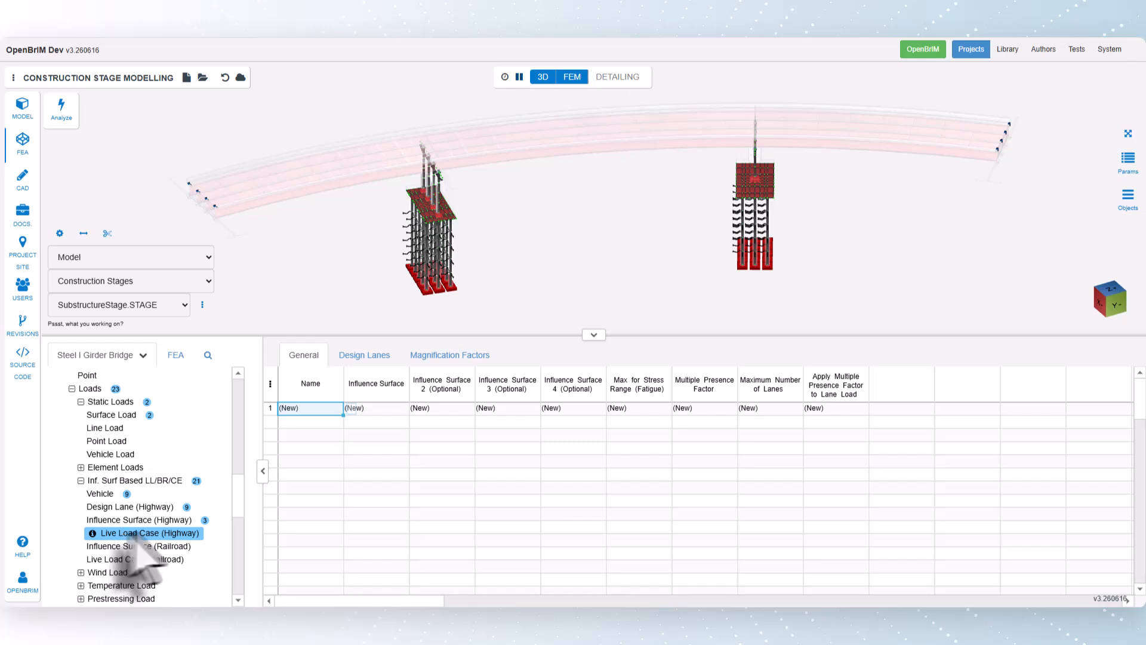
{"action": "left_click", "coordinate": [386, 409]}
{"action": "left_click", "coordinate": [416, 408]}
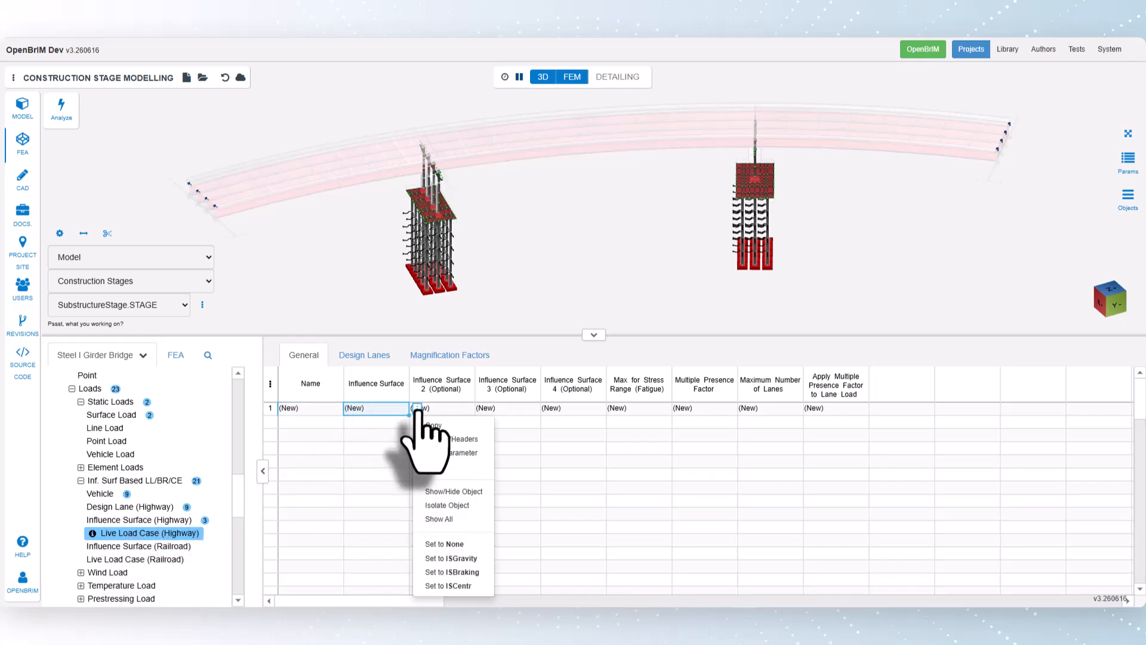
{"action": "left_click", "coordinate": [454, 558]}
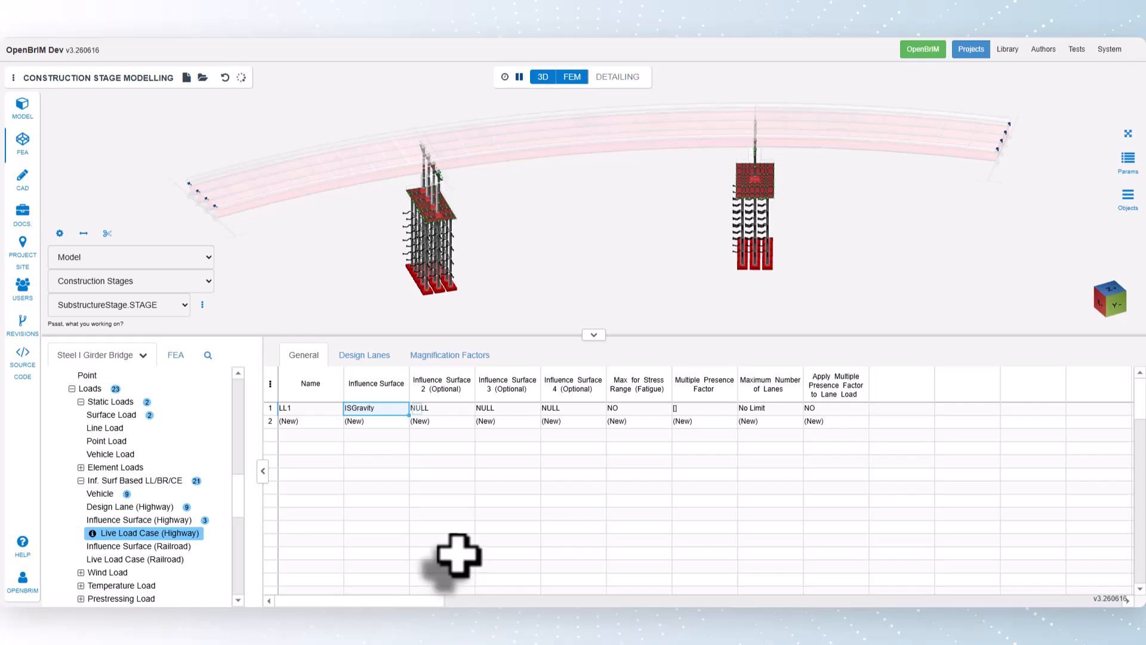
- Set the live load case's multiple presence factors to 1.2, 1, 0.85 and 0.65
{"action": "left_click", "coordinate": [623, 409]}
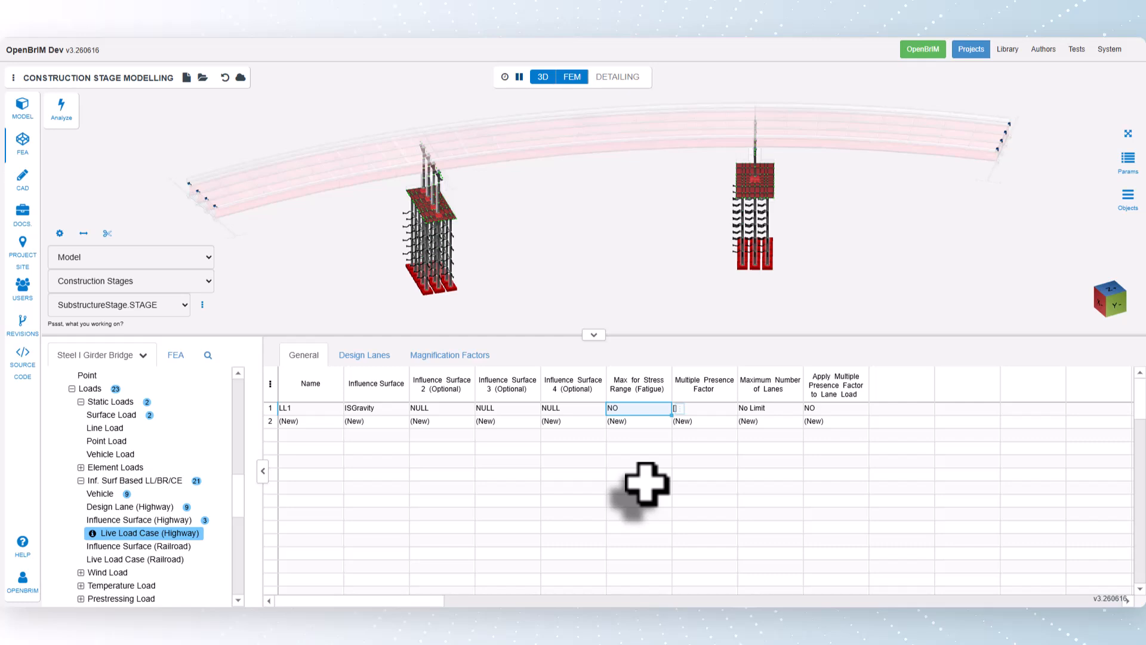
{"action": "left_click", "coordinate": [722, 410]}
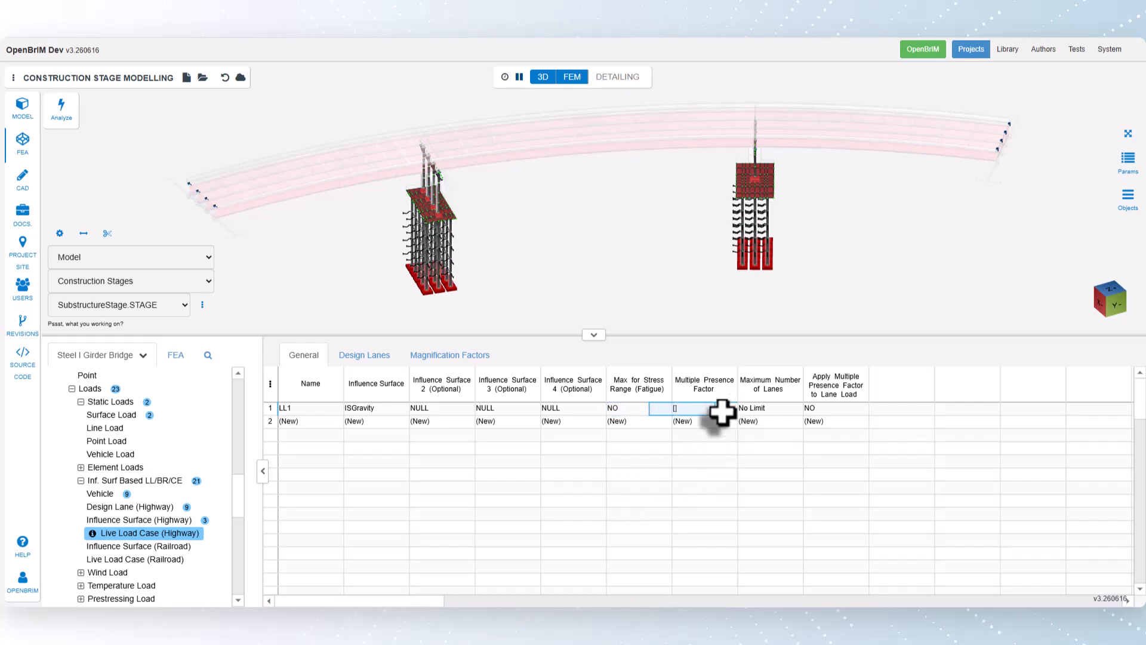
{"action": "left_click", "coordinate": [744, 410]}
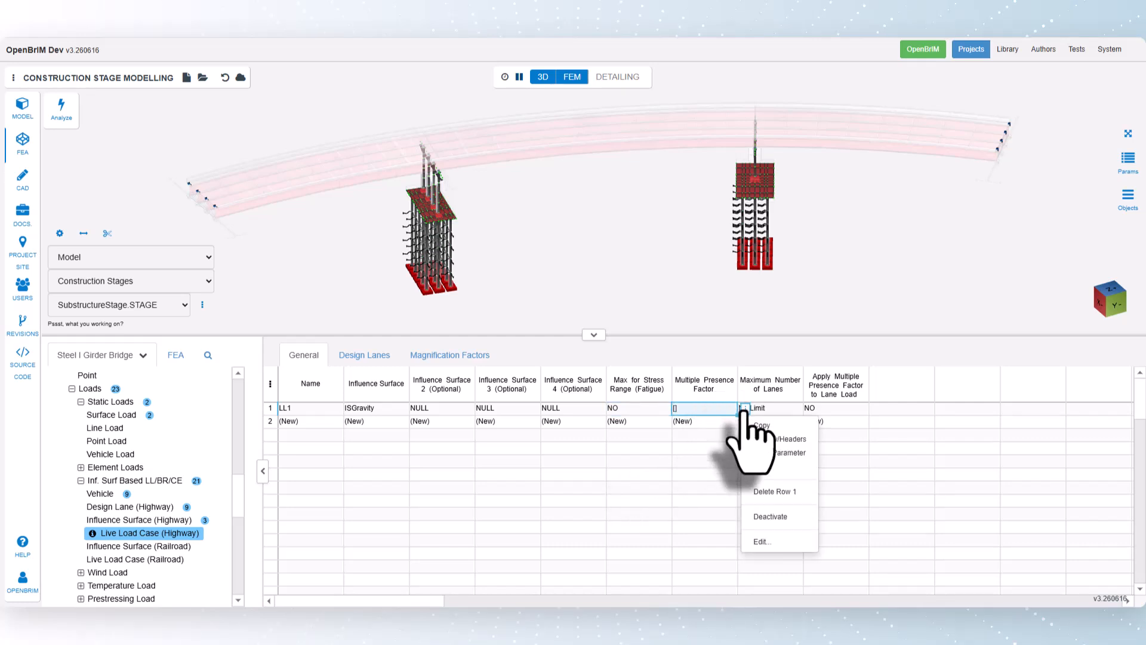
{"action": "left_click", "coordinate": [766, 543]}
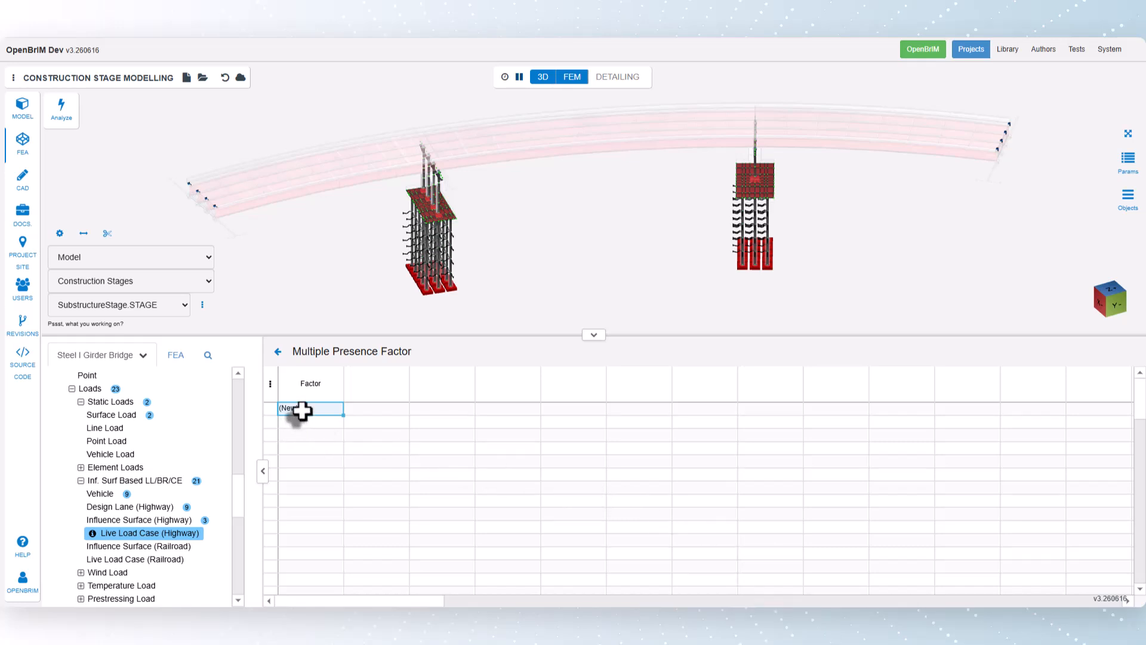
{"action": "type", "text": "1.2"}
{"action": "key", "text": "Return"}
{"action": "type", "text": "1"}
{"action": "key", "text": "Return"}
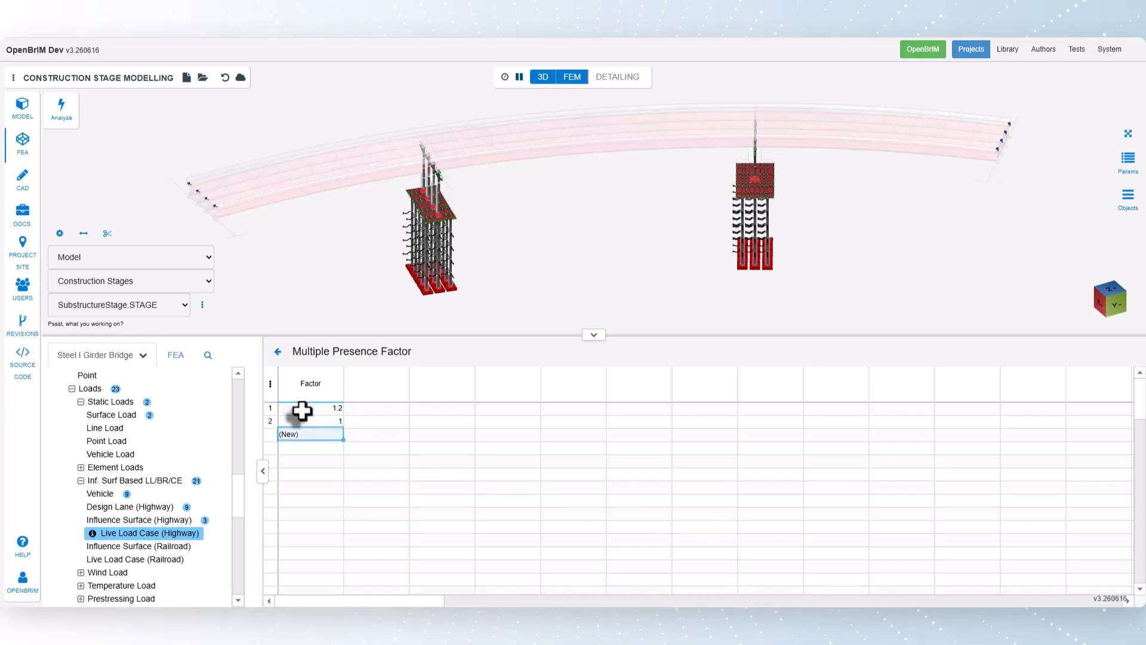
{"action": "type", "text": "0.85"}
{"action": "key", "text": "Return"}
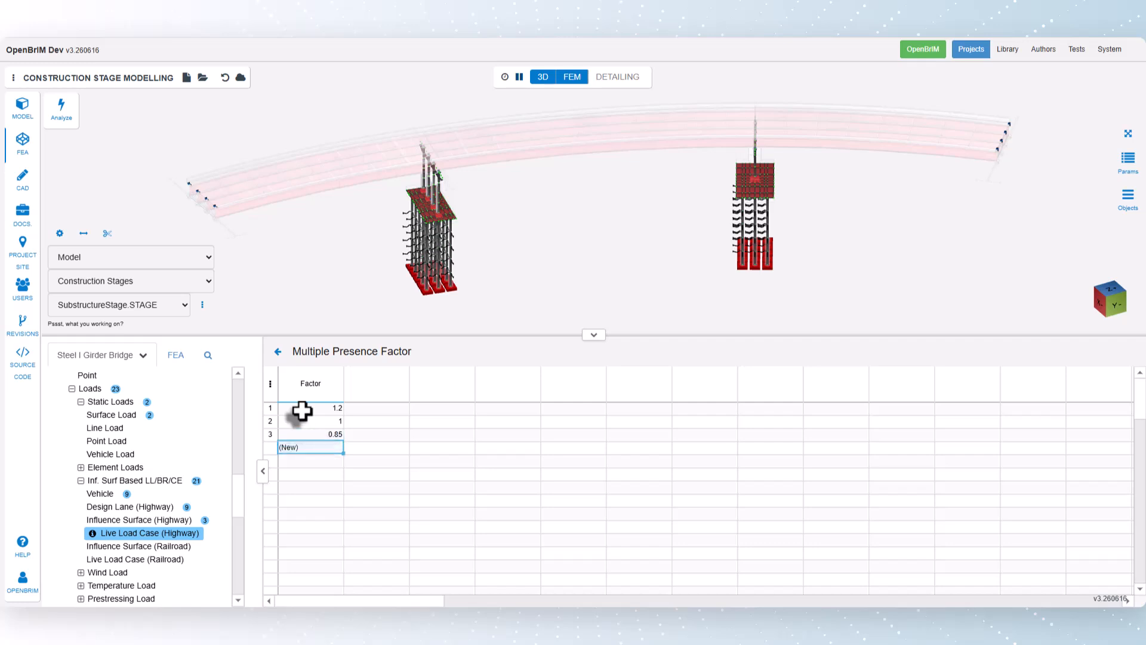
{"action": "type", "text": "0.65"}
{"action": "key", "text": "Return"}
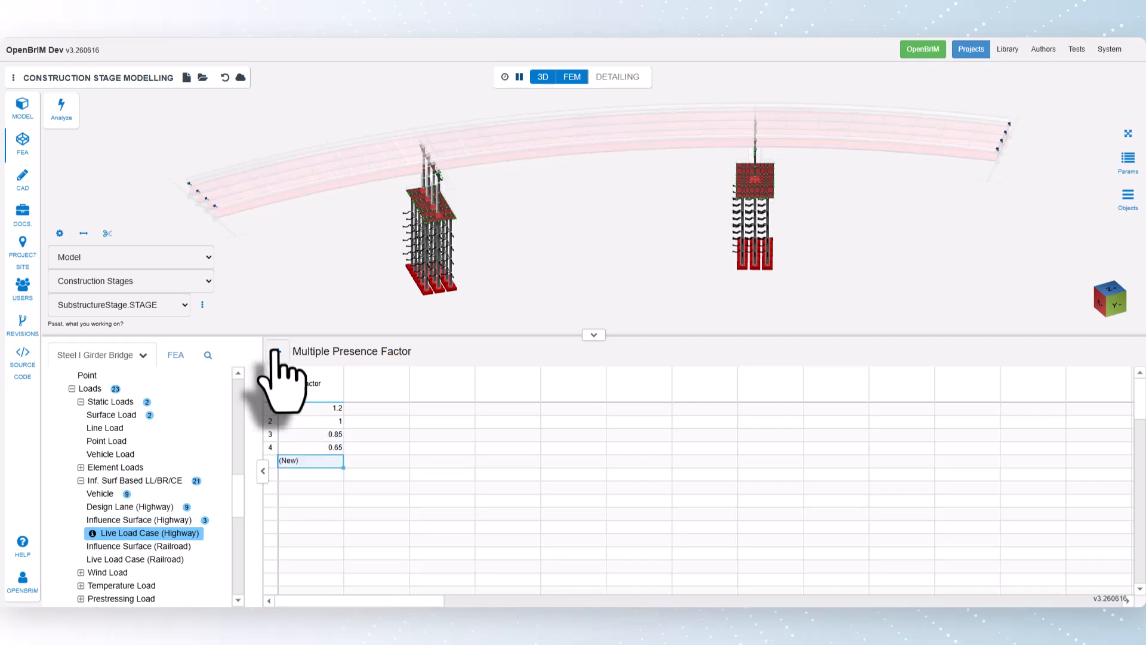
{"action": "left_click", "coordinate": [277, 352]}
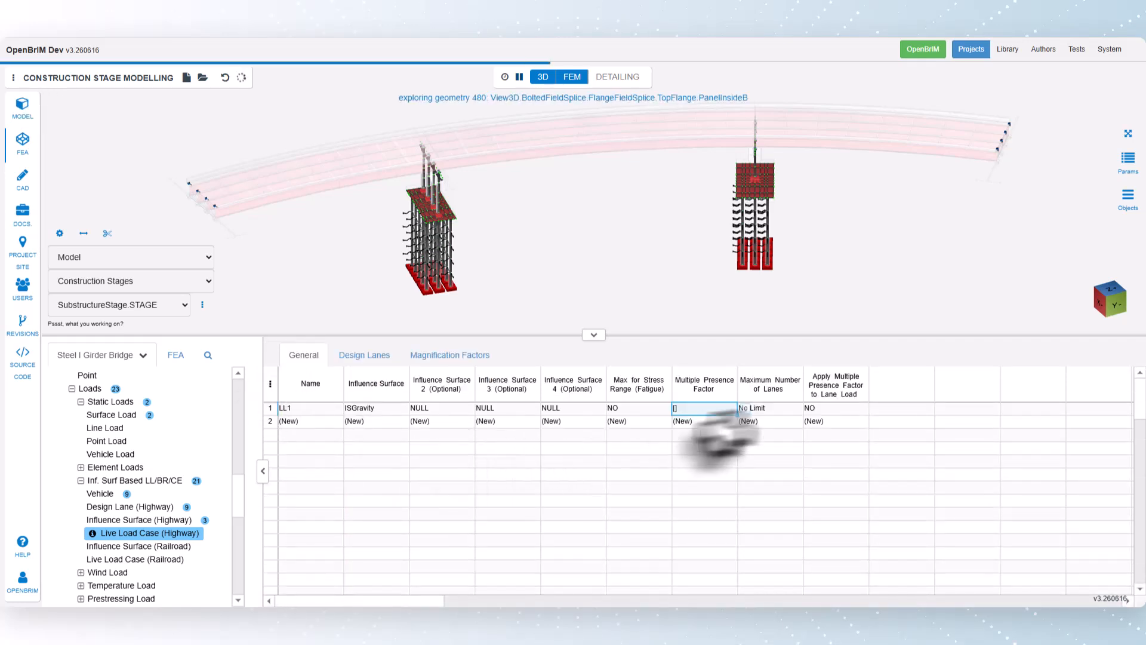
{"action": "left_click", "coordinate": [767, 408]}
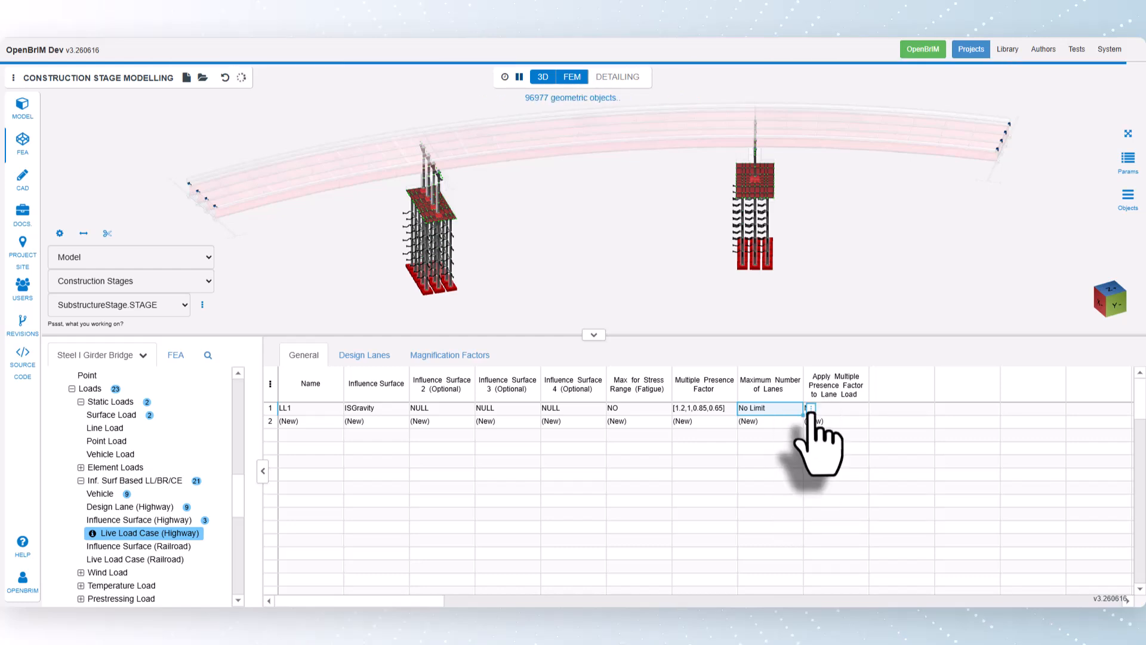
{"action": "right_click", "coordinate": [813, 412]}
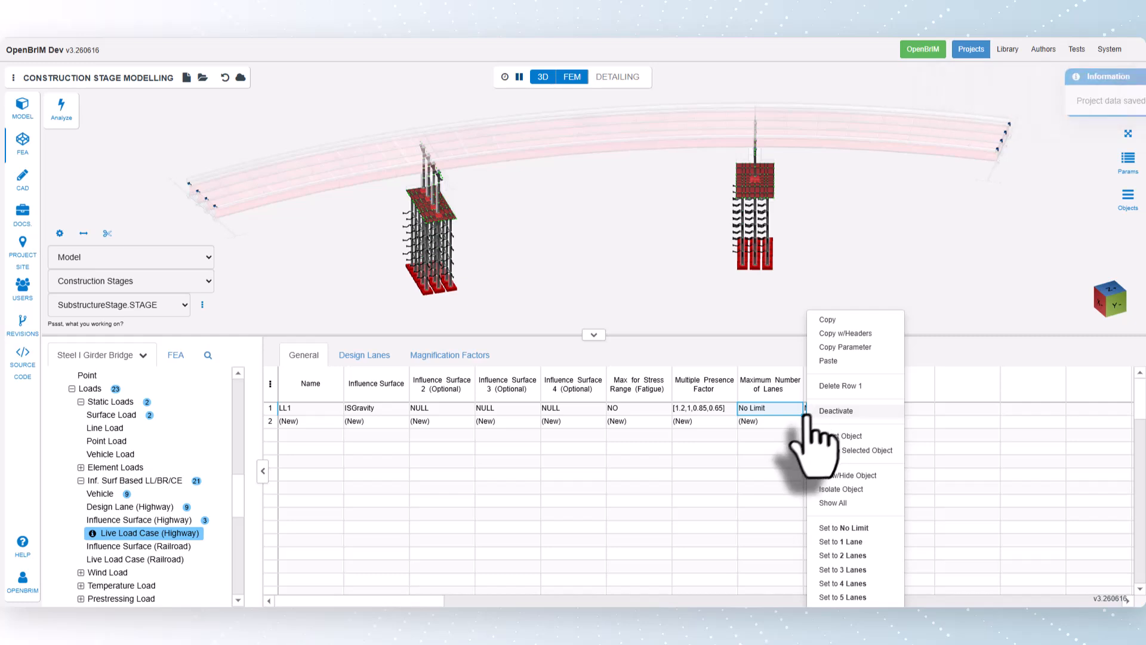
{"action": "left_click", "coordinate": [769, 435]}
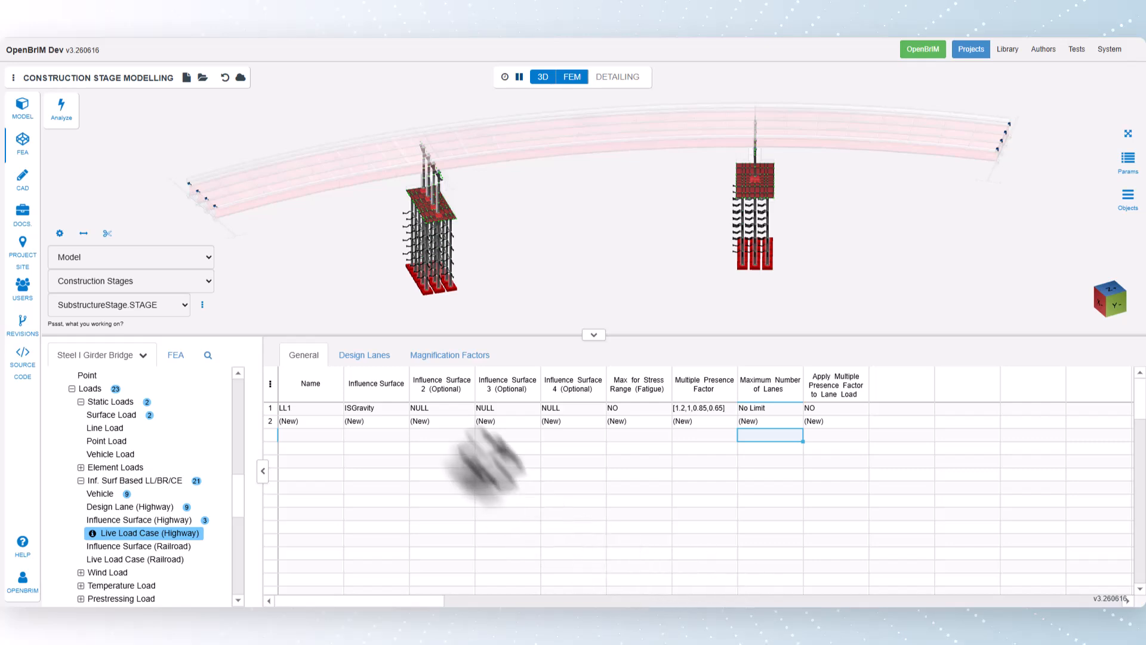
- Assign HL93AndLane_LL as Design Lane Option 1 of the live load case
{"action": "left_click", "coordinate": [360, 356]}
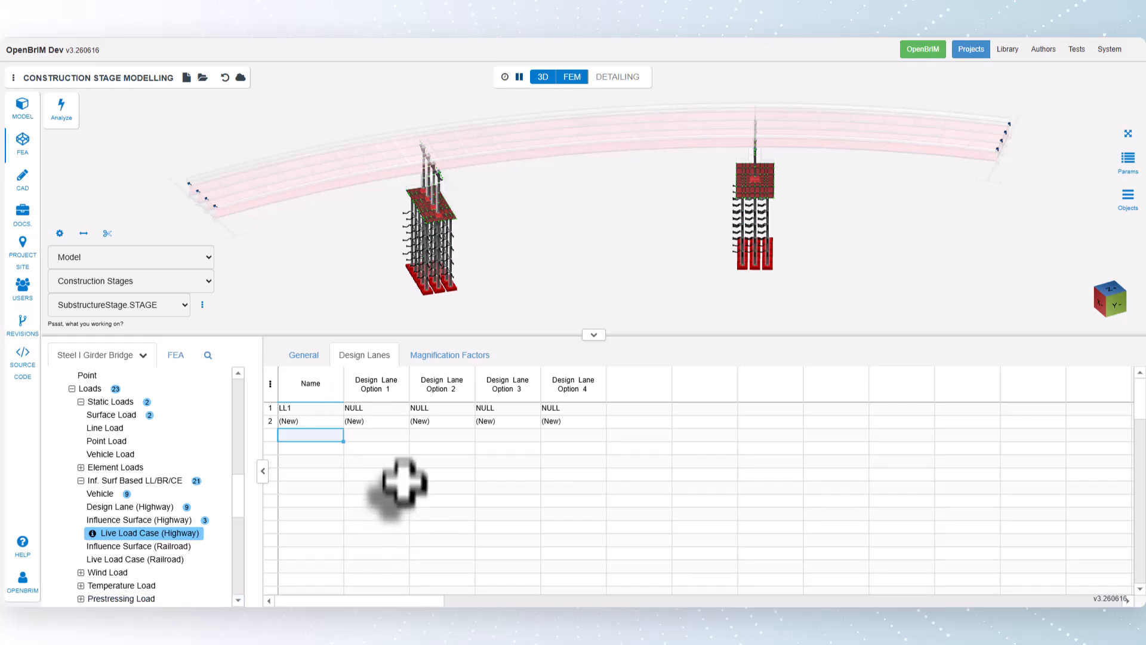
{"action": "left_click", "coordinate": [397, 409]}
{"action": "left_click", "coordinate": [416, 408]}
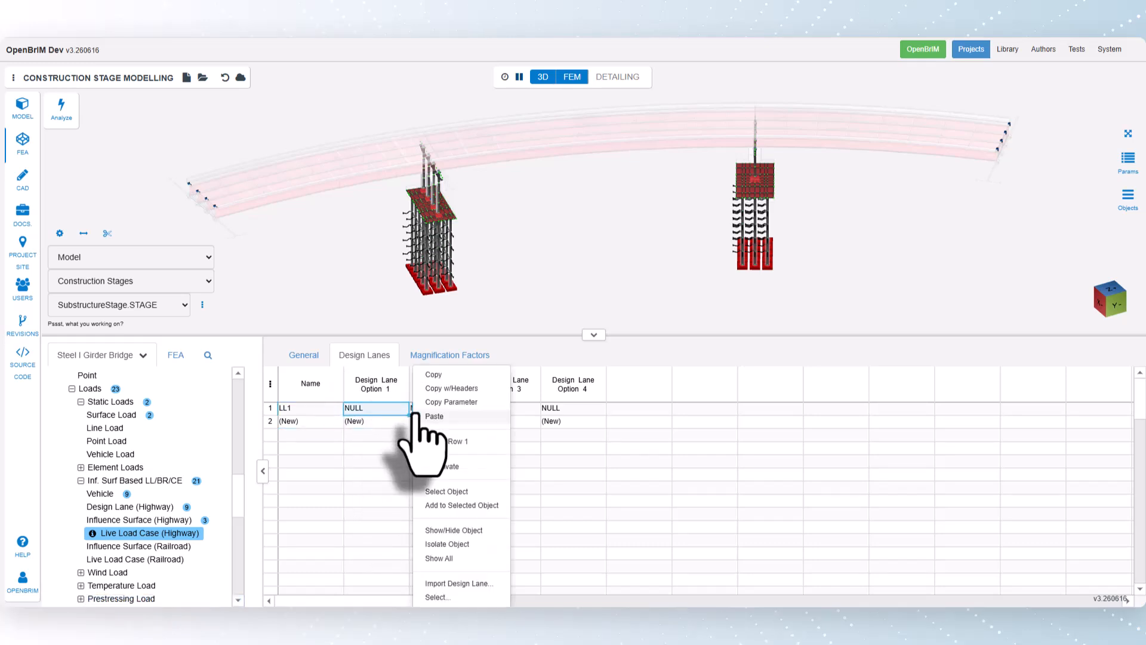
{"action": "left_click", "coordinate": [457, 598]}
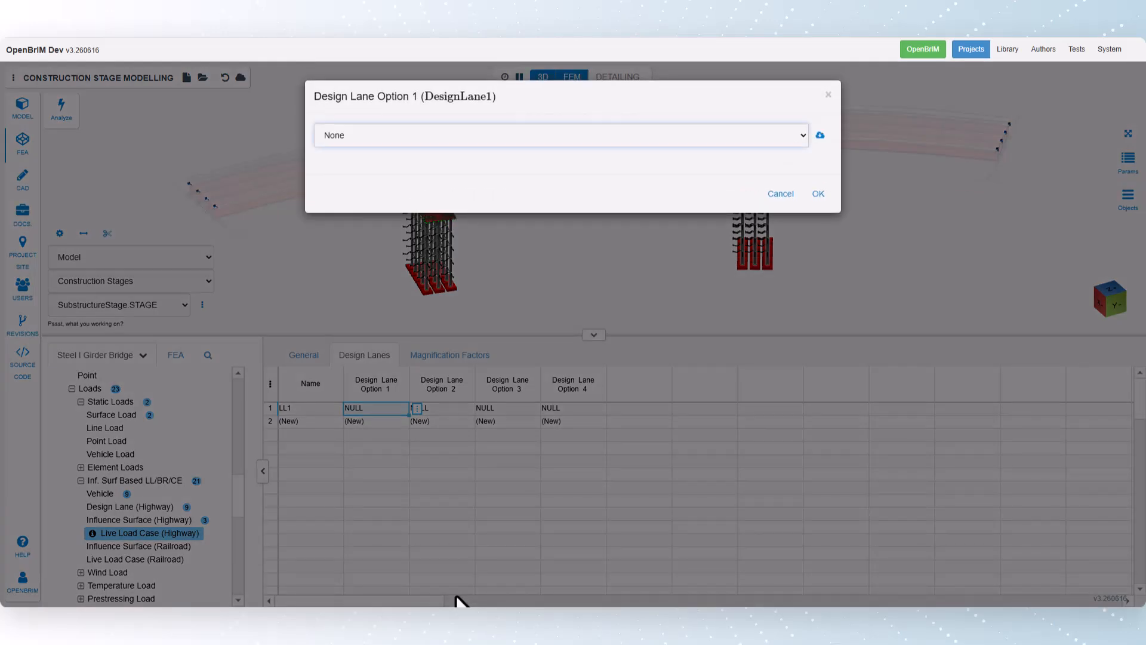
{"action": "left_click", "coordinate": [399, 135]}
{"action": "left_click", "coordinate": [402, 169]}
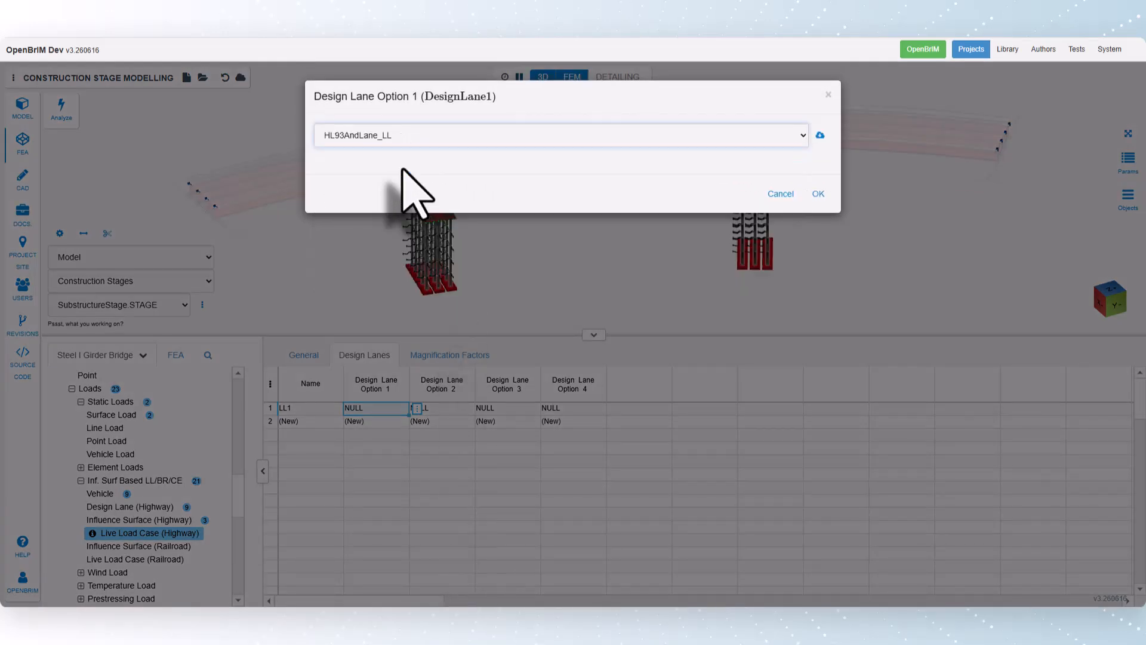
{"action": "left_click", "coordinate": [816, 194]}
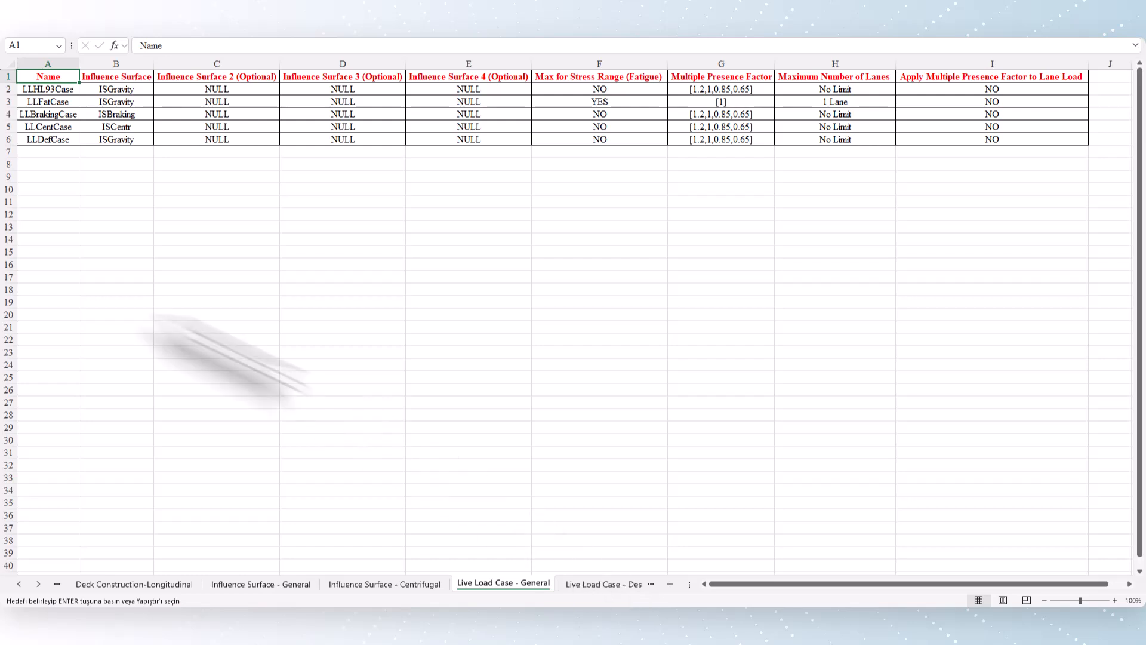
- Fill the general live load case table with the five rows, LLHL93Case to LLDefCase, from the Live Load Case - General sheet in Excel
{"action": "left_click_drag", "start_coordinate": [41, 89], "coordinate": [982, 139]}
{"action": "key", "text": "ctrl+c"}
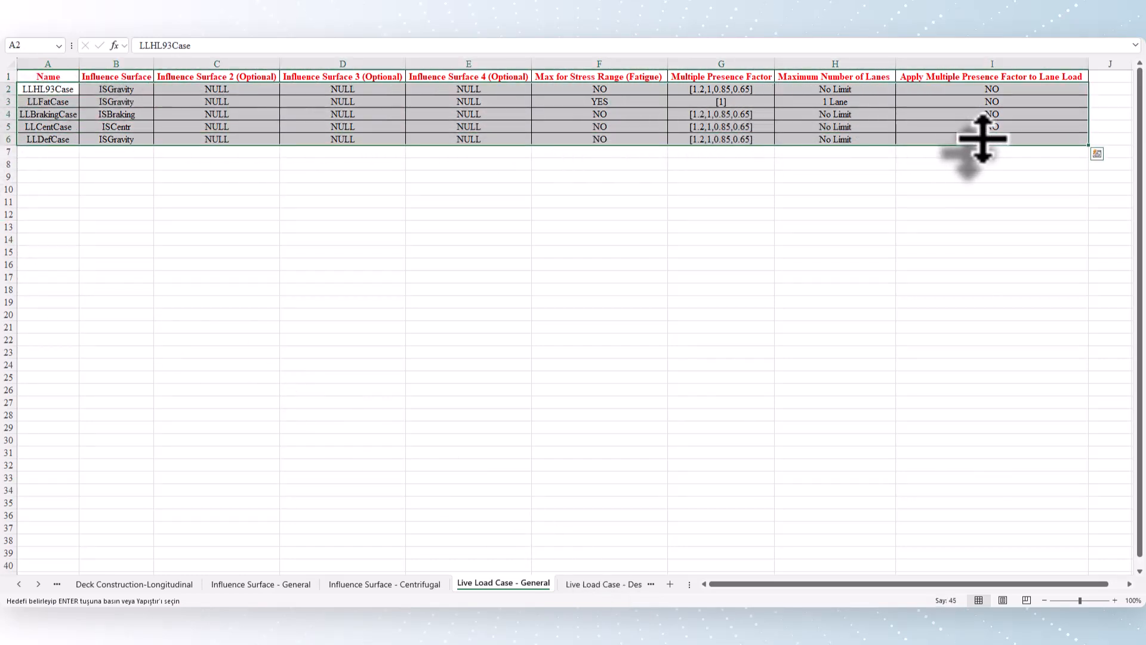
{"action": "key", "text": "alt+Tab"}
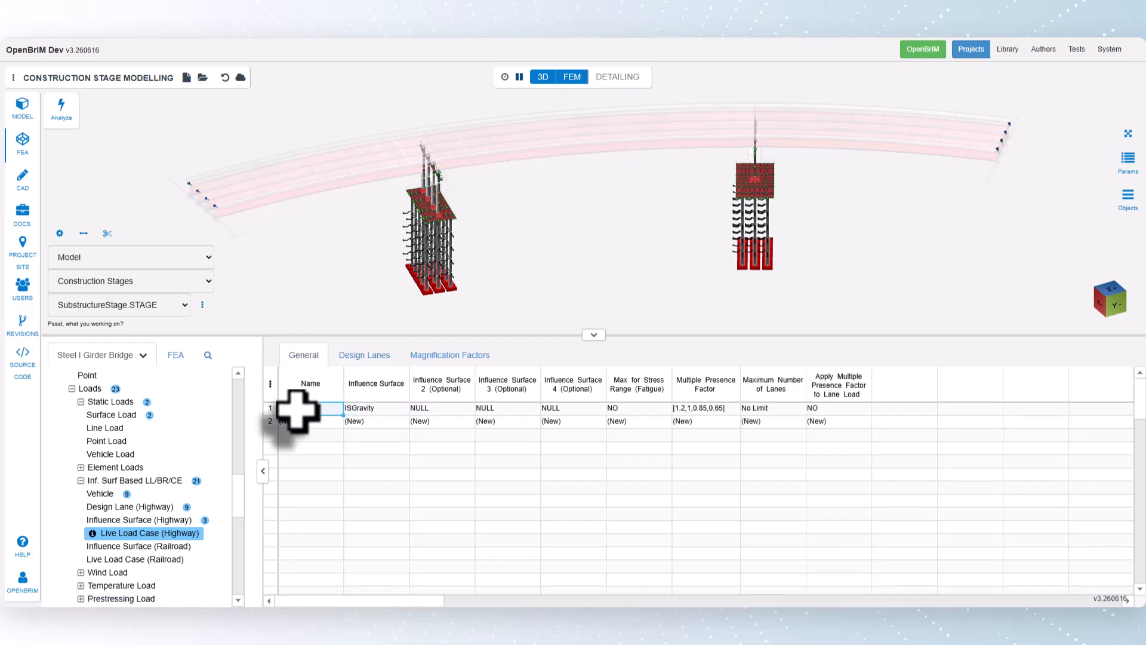
{"action": "key", "text": "ctrl+v"}
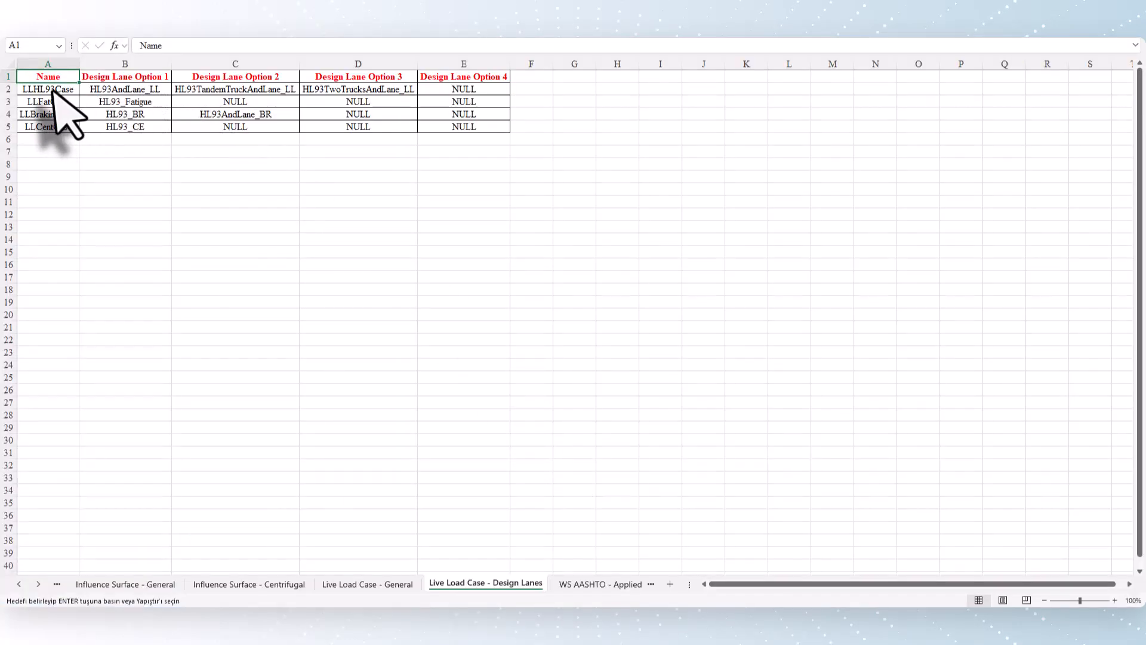
- Fill the live load cases' design lane options for LLHL93Case, LLFatCase, LLBrakingCase and LLCentCase from the Live Load Case - Design Lanes sheet in Excel
{"action": "left_click", "coordinate": [59, 91]}
{"action": "left_click_drag", "start_coordinate": [62, 92], "coordinate": [427, 133]}
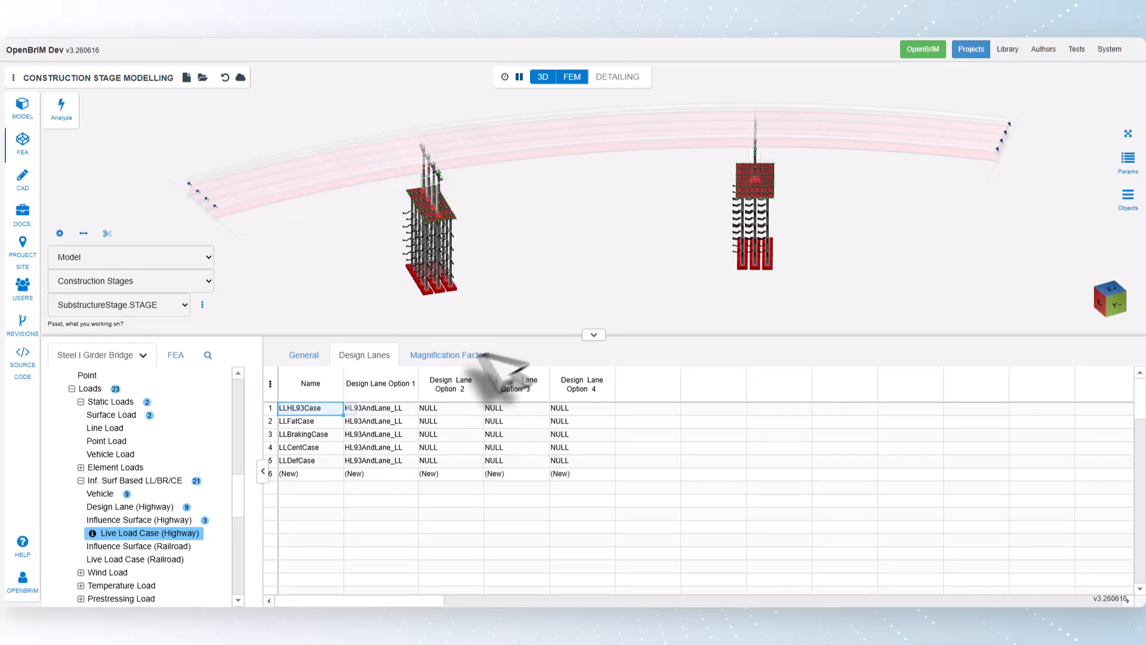
{"action": "left_click", "coordinate": [311, 408]}
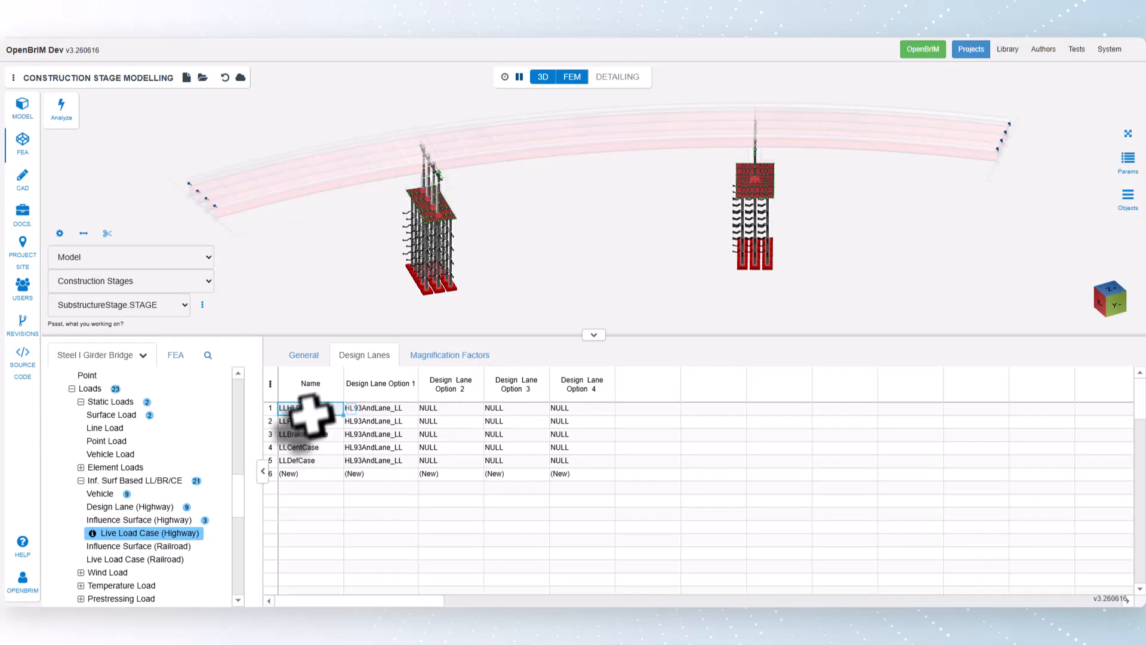
{"action": "type", "text": "LLHL93Case\tHL93AndLane_LL\tHL93TandemTruck\tHL93TwoTrucksAn\tNULL LLFatCase\tHL93_Fatigue\tNULL\tNULL\tNULL LLBrakingCase\tHL93_BR\tHL93AndLane_BR\tNULL\tNULL LLCentCase\tHL93_CE\tNULL\tNULL\tNULL"}
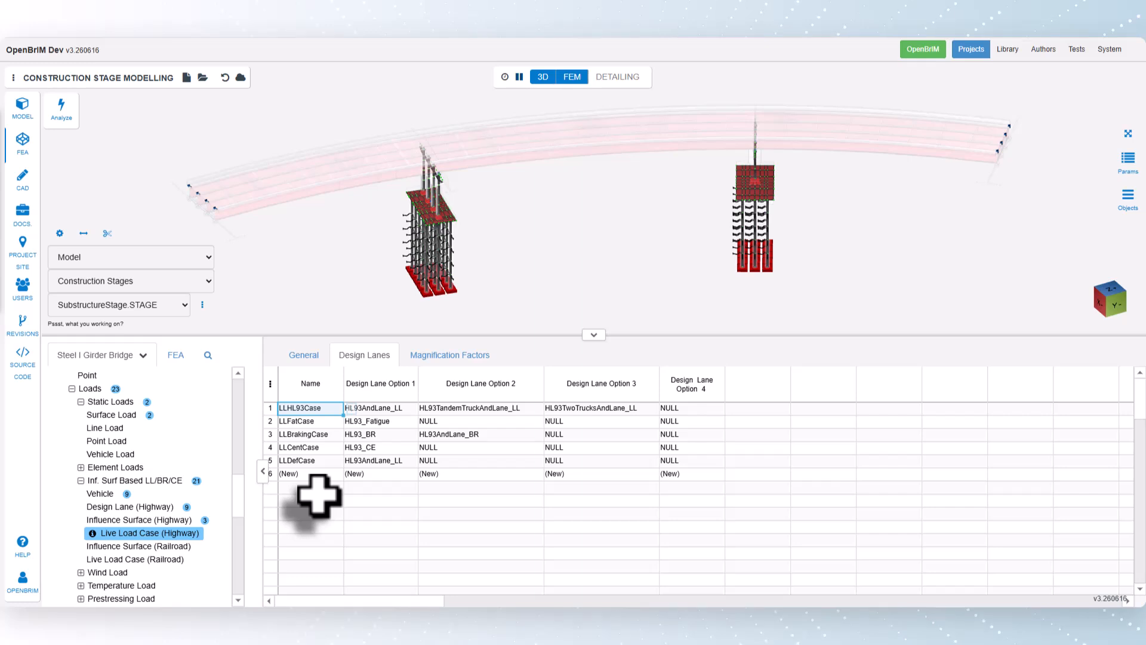
- Create an AASHTO wind load on structure and assign it to the WSStage stage
{"action": "left_click", "coordinate": [81, 571]}
{"action": "scroll", "coordinate": [129, 546], "scroll_direction": "down", "scroll_amount": 2}
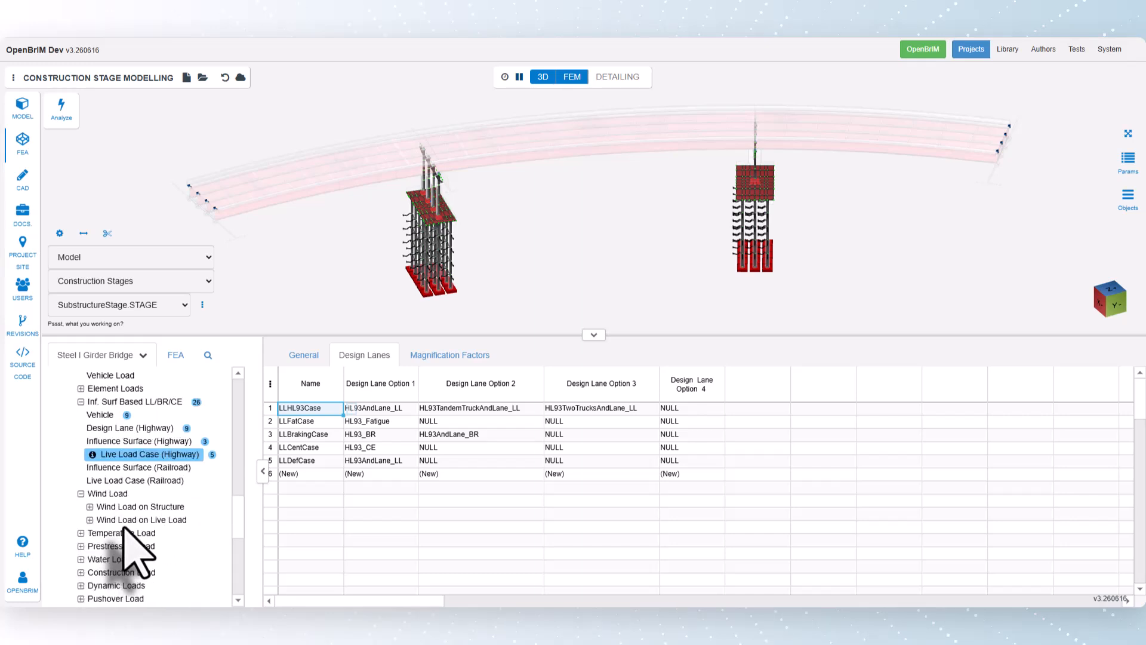
{"action": "left_click", "coordinate": [90, 506]}
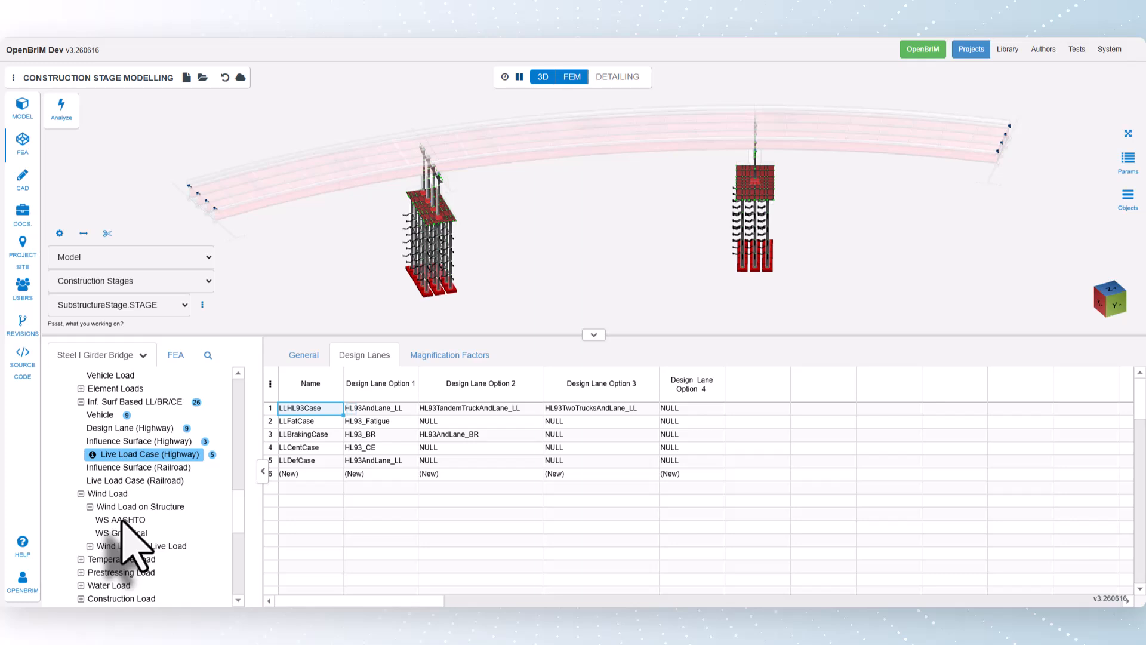
{"action": "left_click", "coordinate": [122, 521]}
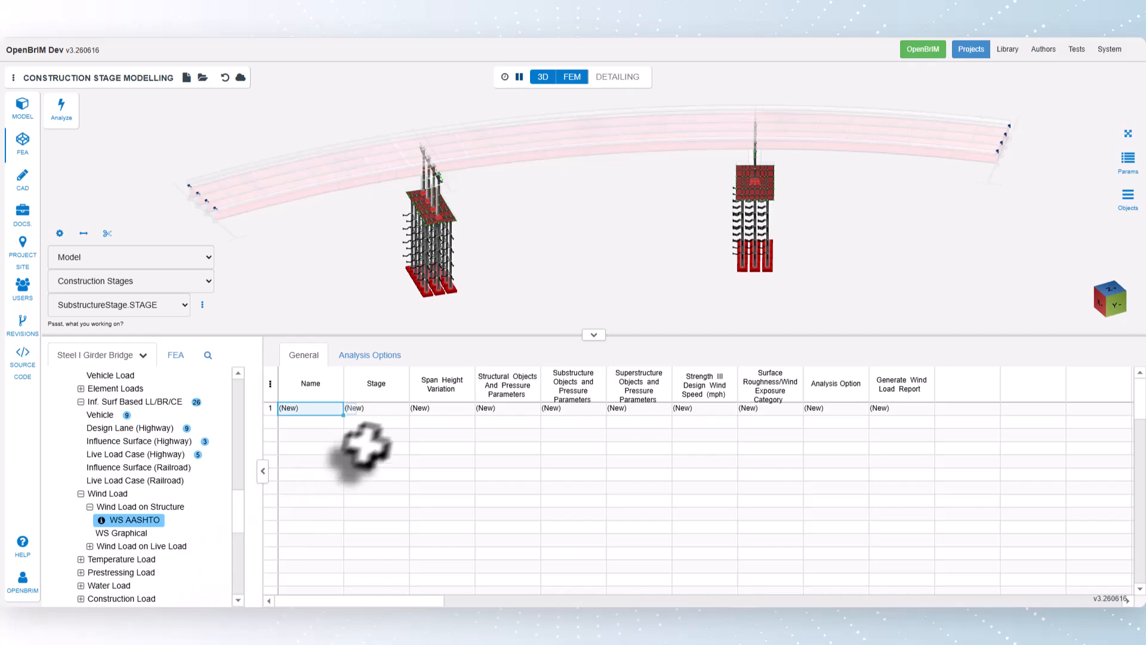
{"action": "left_click", "coordinate": [398, 408]}
{"action": "left_click", "coordinate": [415, 409]}
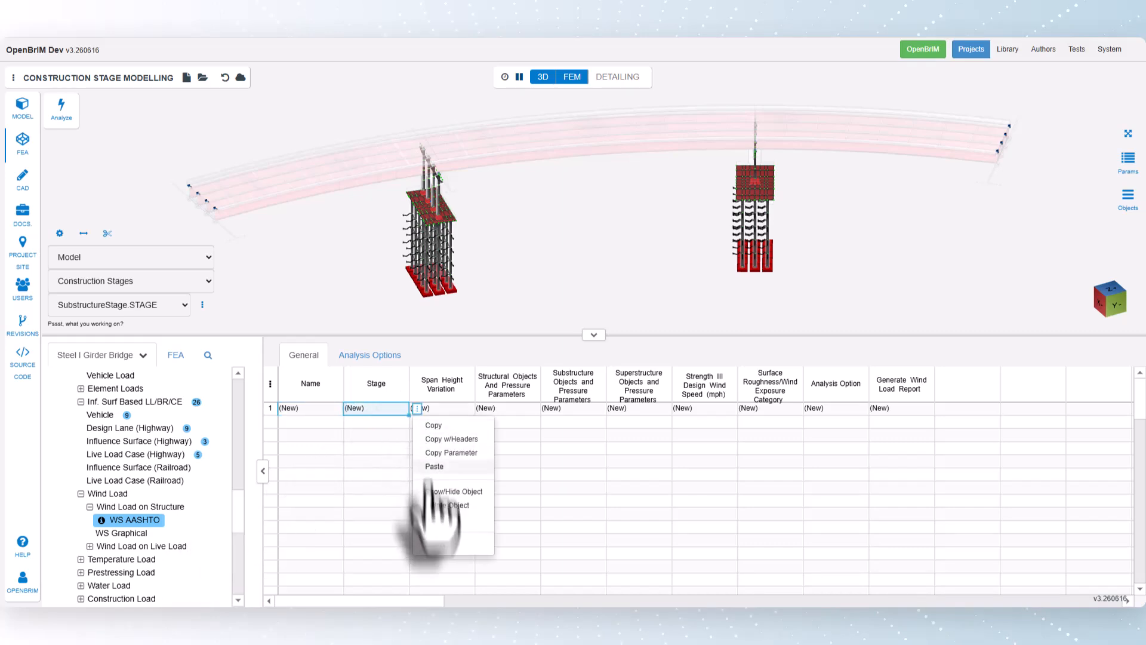
{"action": "left_click", "coordinate": [445, 520]}
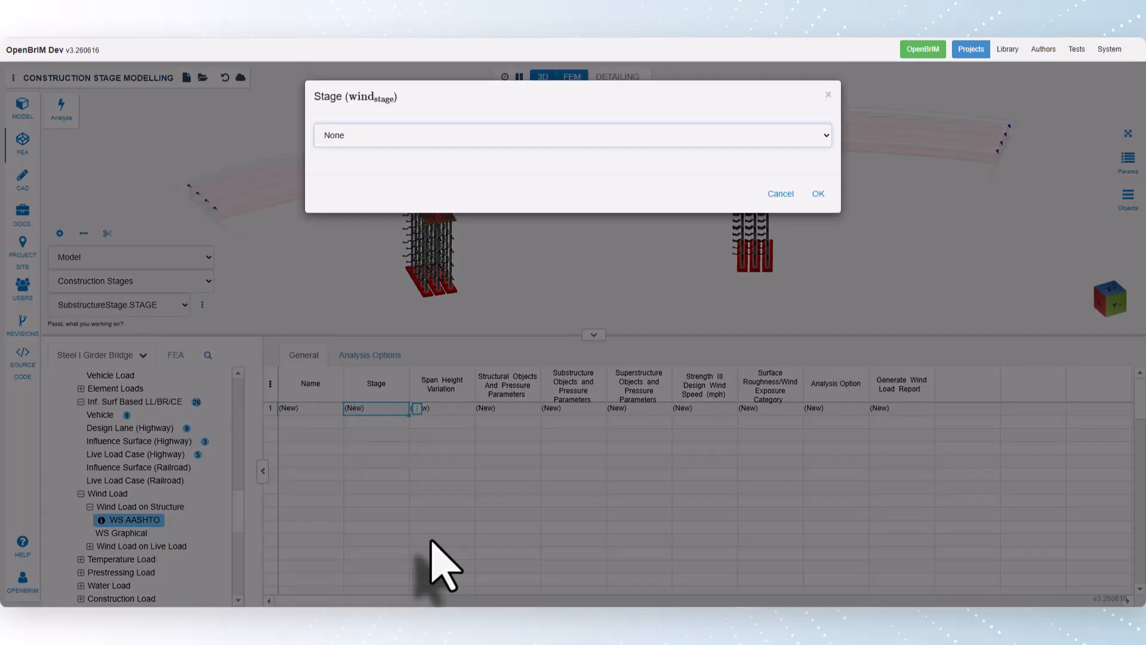
{"action": "left_click", "coordinate": [425, 135]}
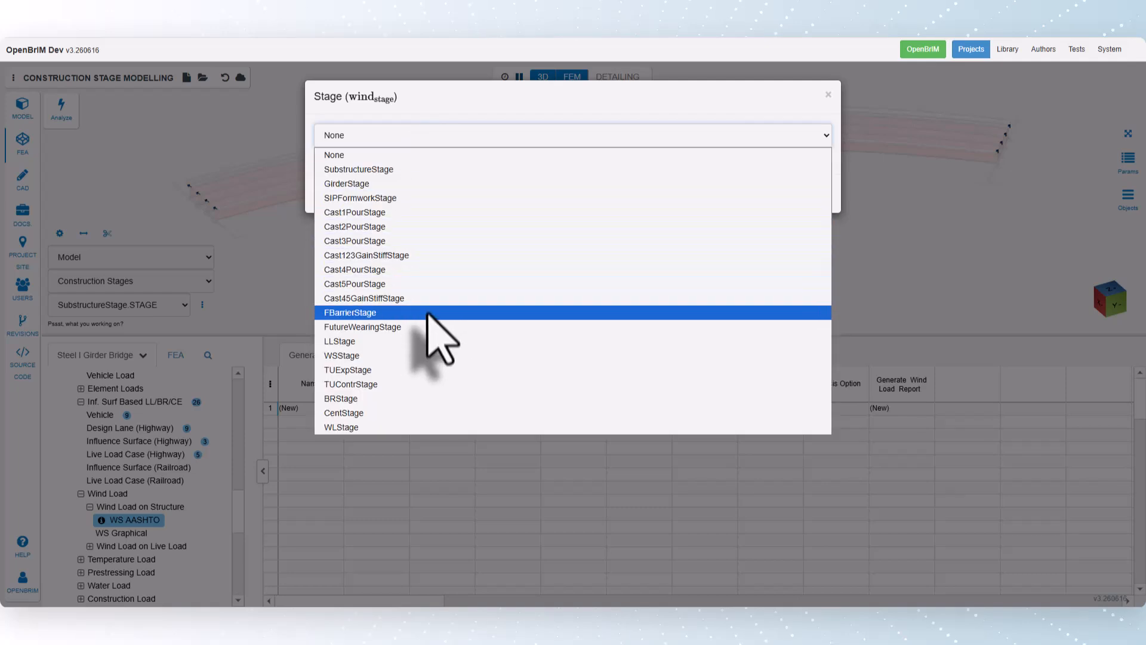
{"action": "left_click", "coordinate": [428, 356]}
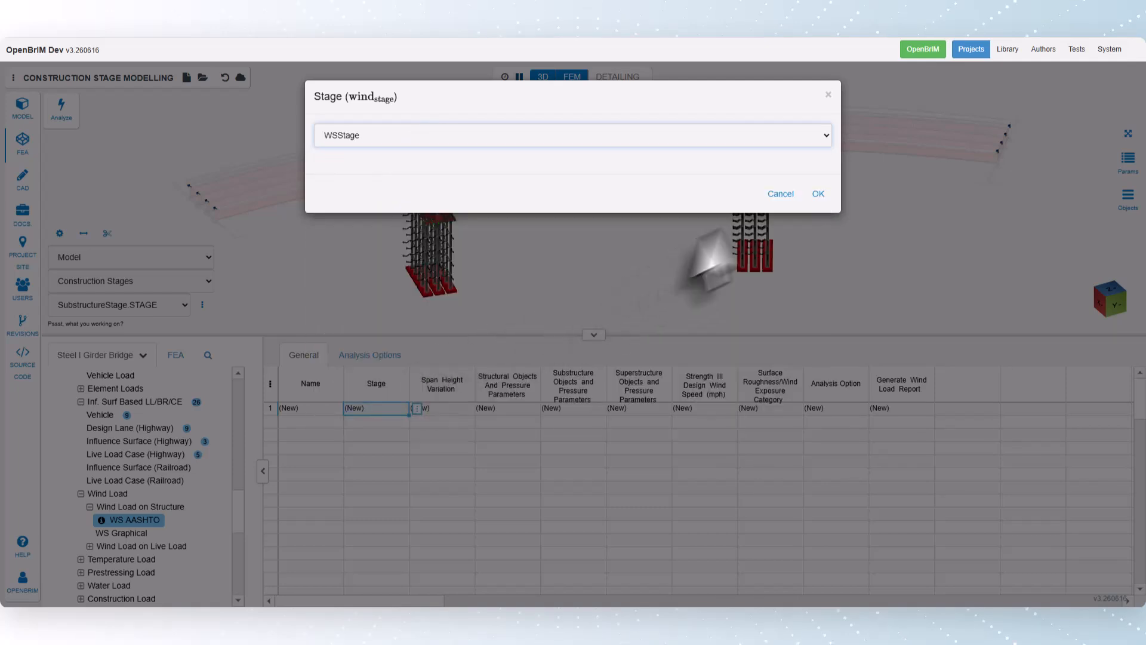
{"action": "left_click", "coordinate": [817, 194]}
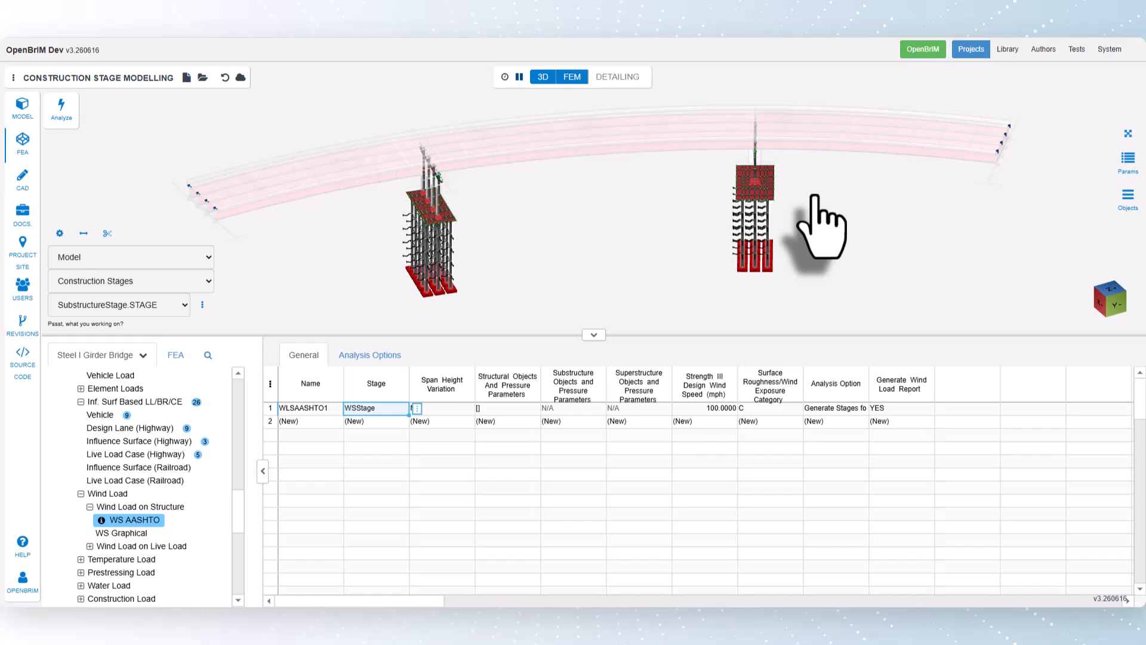
- Add bridge object BR1 as the applied element in the AASHTO wind load's structural objects and pressure parameters
{"action": "left_click", "coordinate": [442, 407]}
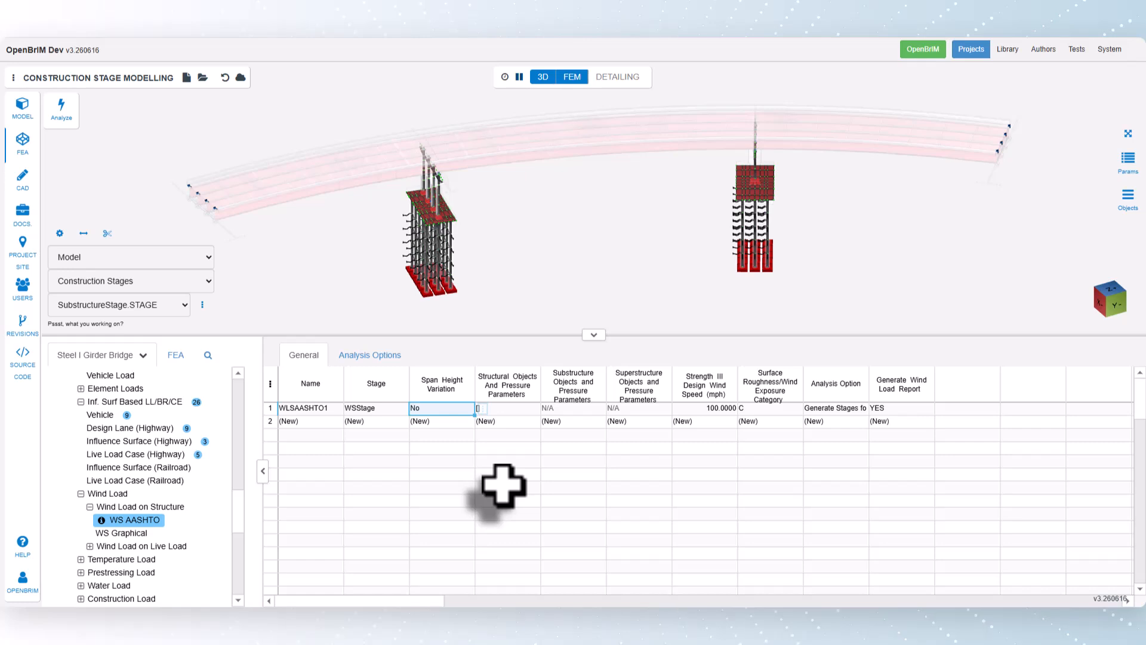
{"action": "left_click", "coordinate": [520, 408]}
{"action": "left_click", "coordinate": [547, 408]}
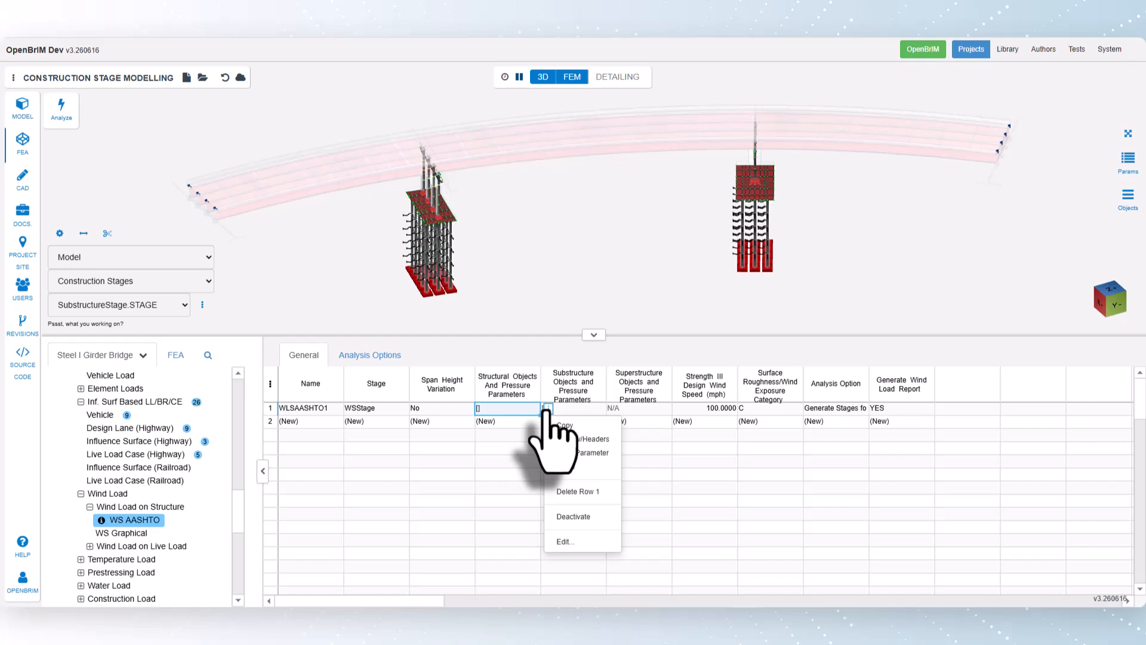
{"action": "left_click", "coordinate": [567, 540]}
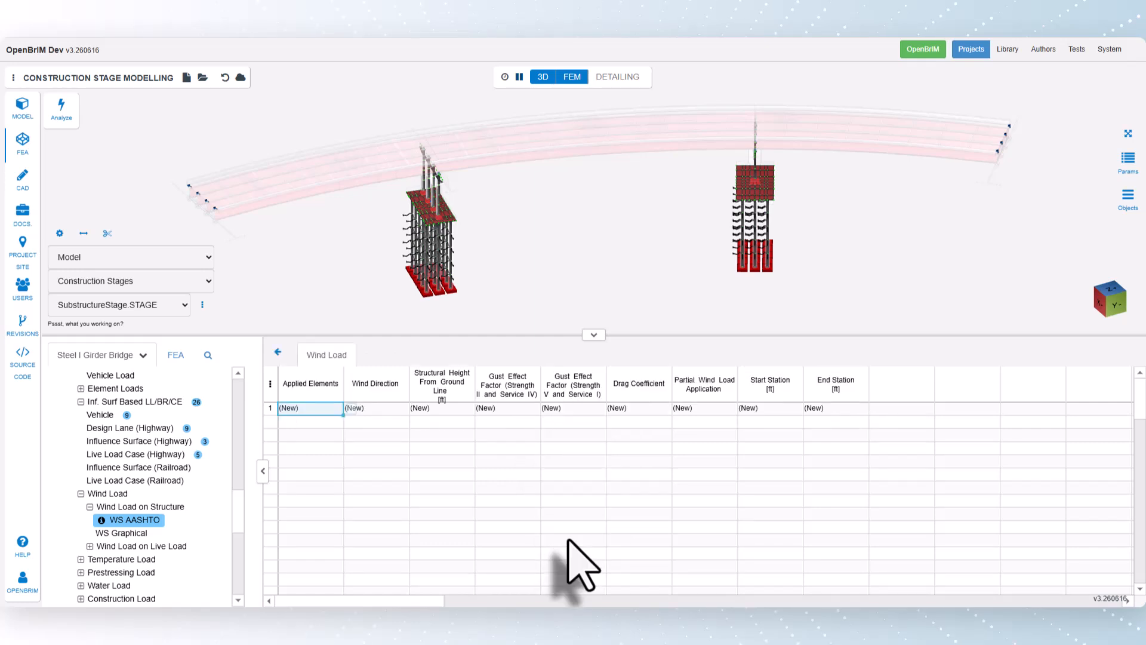
{"action": "left_click", "coordinate": [351, 408]}
{"action": "left_click", "coordinate": [373, 478]}
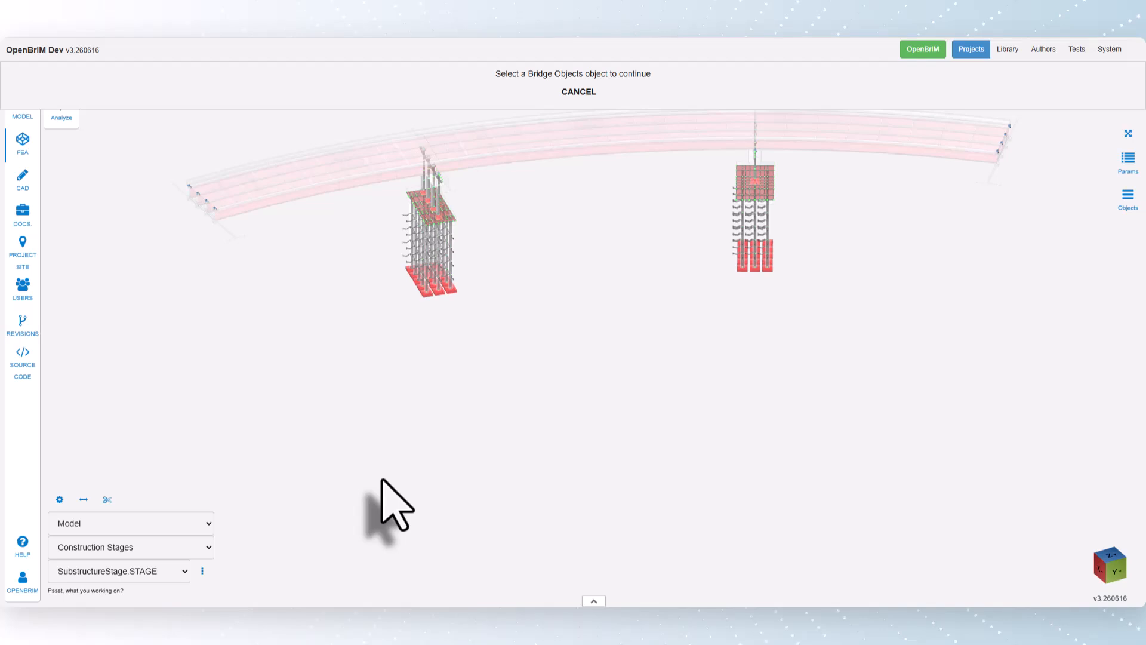
{"action": "left_click", "coordinate": [271, 164]}
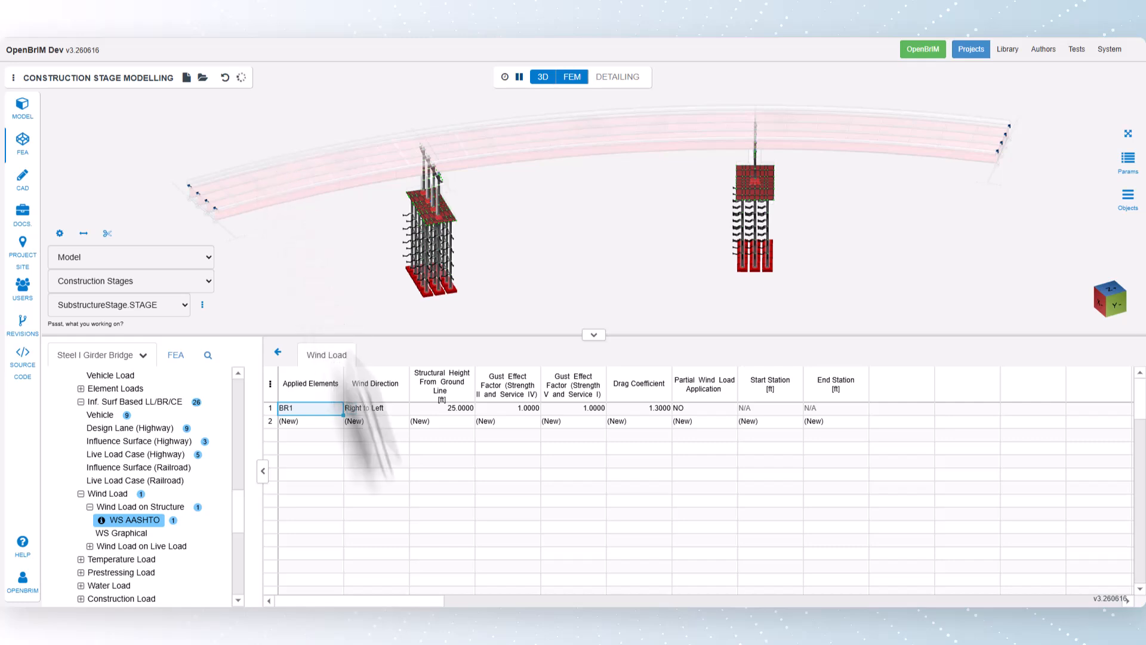
- Set BR1's wind direction to Left to Right and its structural height from ground line to 52 ft
{"action": "left_click", "coordinate": [385, 408]}
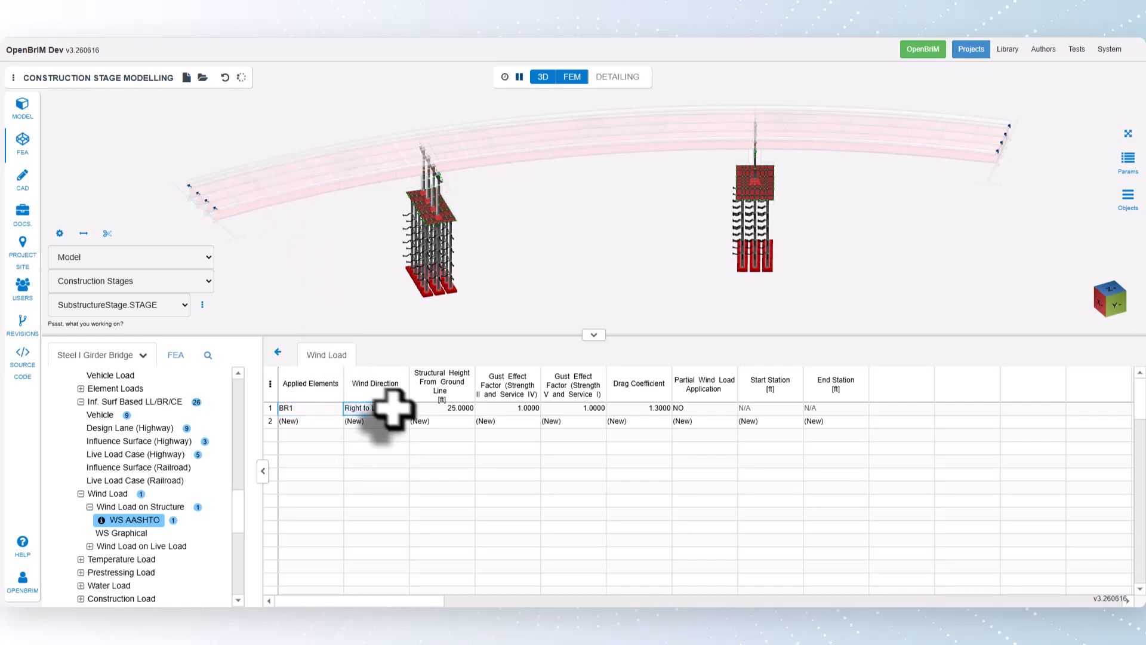
{"action": "left_click", "coordinate": [417, 410]}
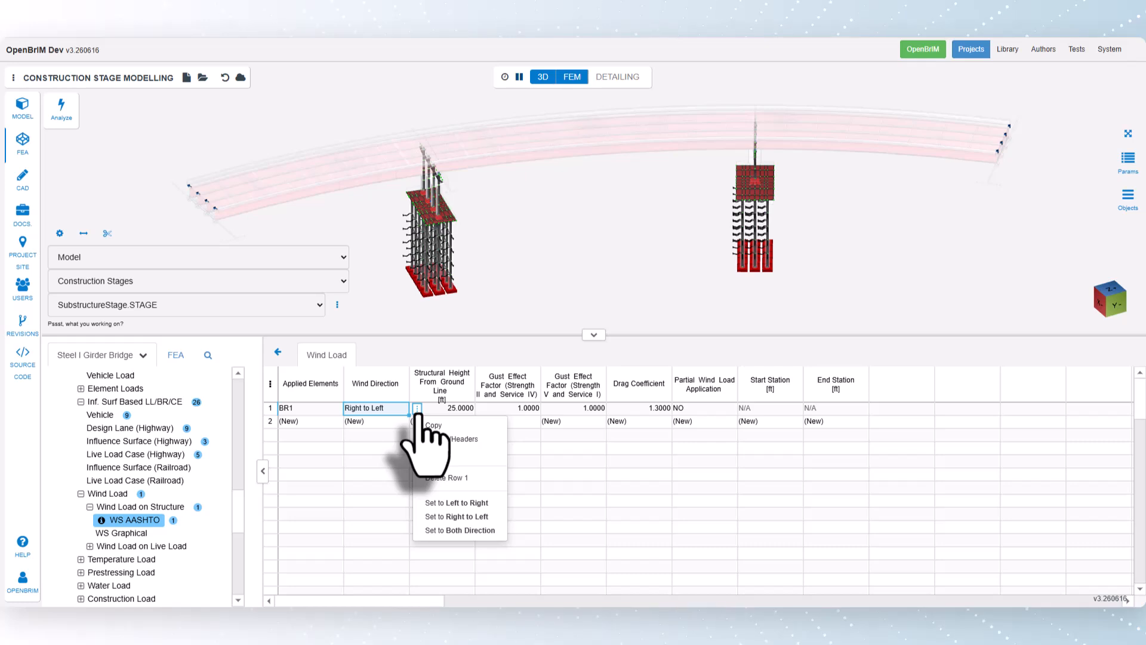
{"action": "left_click", "coordinate": [456, 503]}
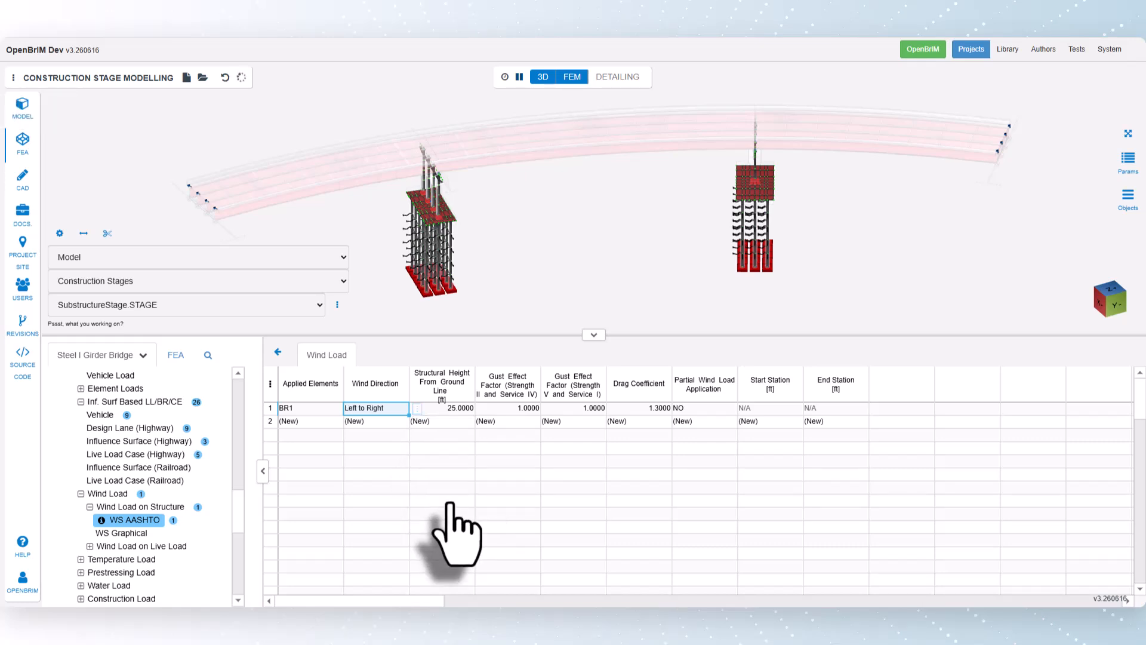
{"action": "left_click", "coordinate": [440, 408]}
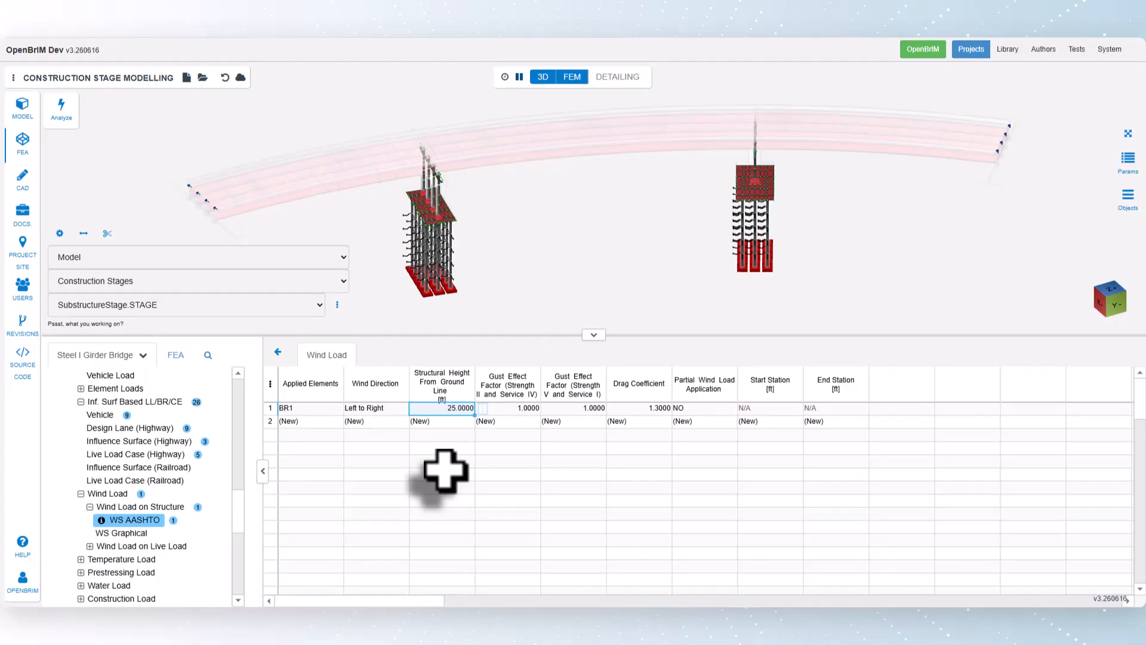
{"action": "type", "text": "52"}
{"action": "key", "text": "Return"}
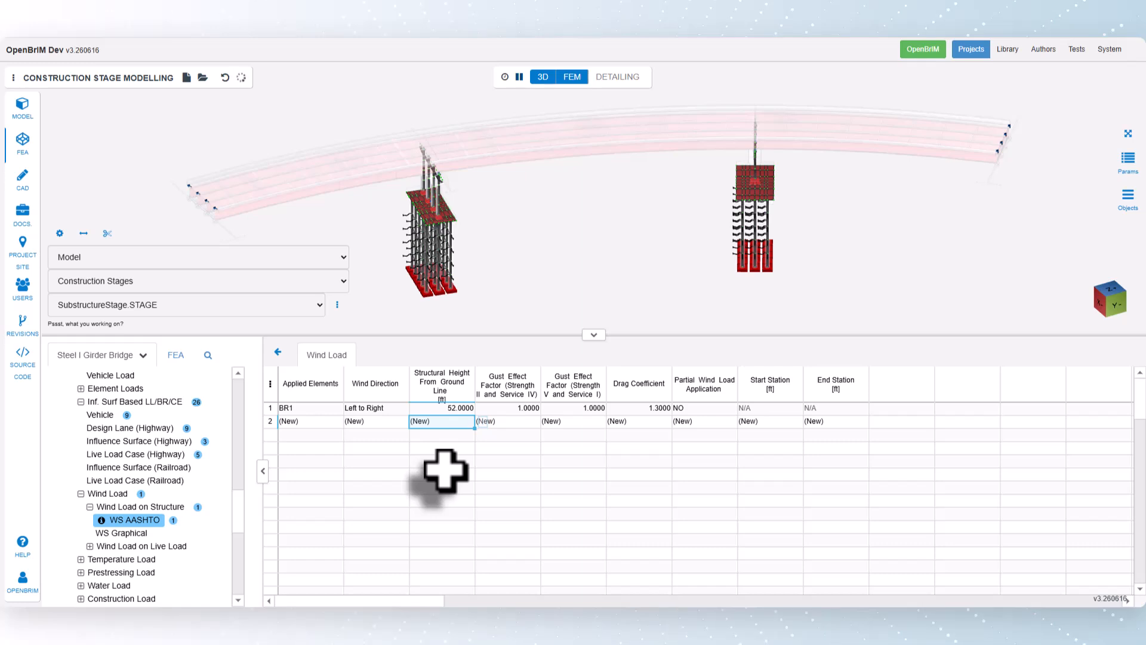
{"action": "left_click", "coordinate": [511, 409]}
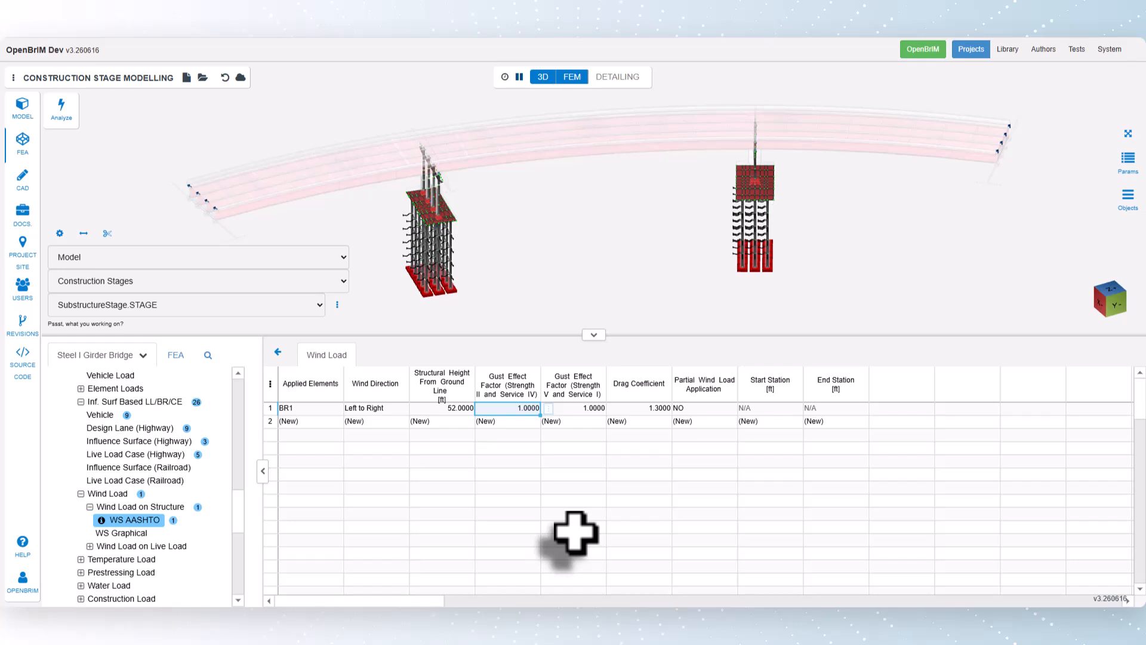
{"action": "left_click", "coordinate": [588, 408]}
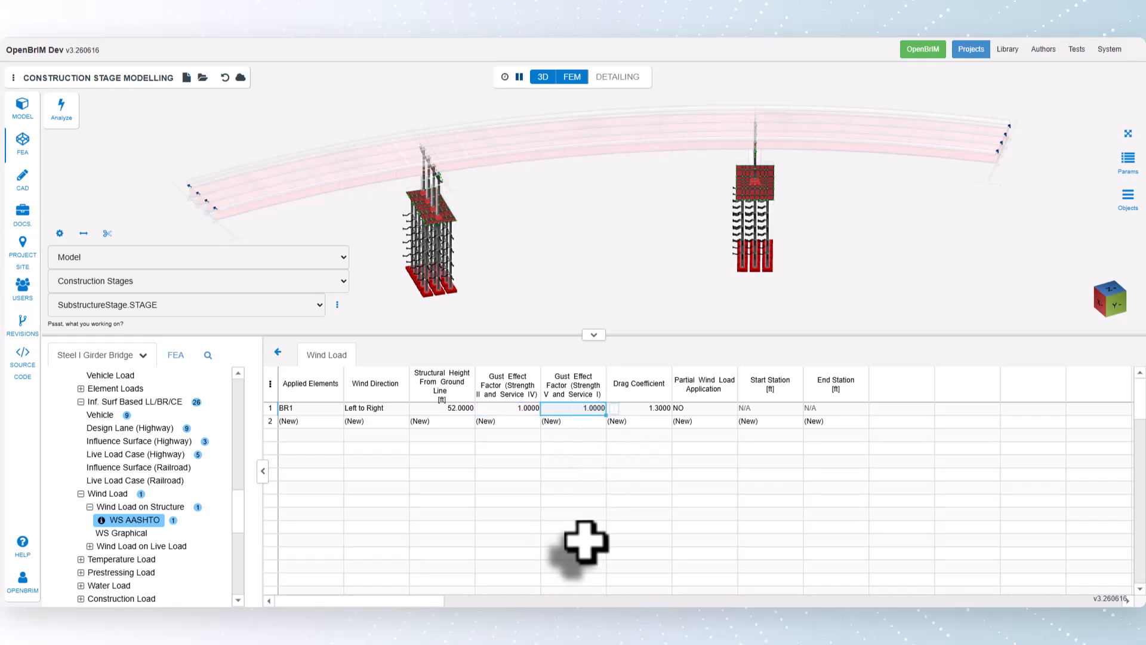
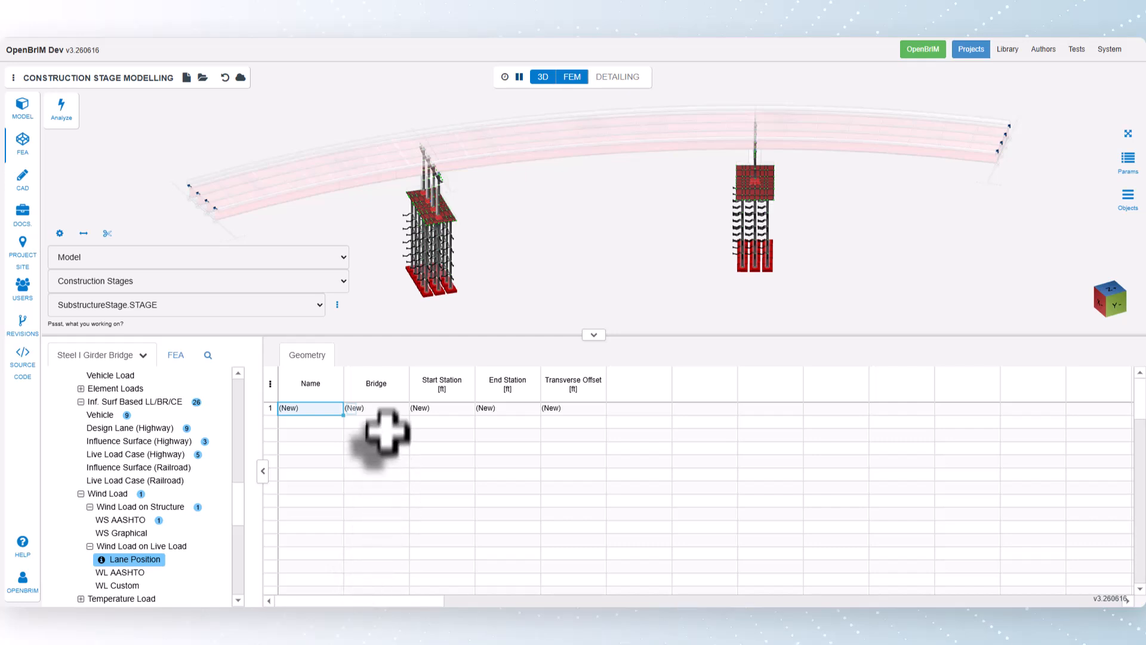
- Create a lane position for wind on live load on bridge BRG1 with end station 530 ft and transverse offset -11 ft
{"action": "left_click", "coordinate": [382, 411]}
{"action": "left_click", "coordinate": [417, 408]}
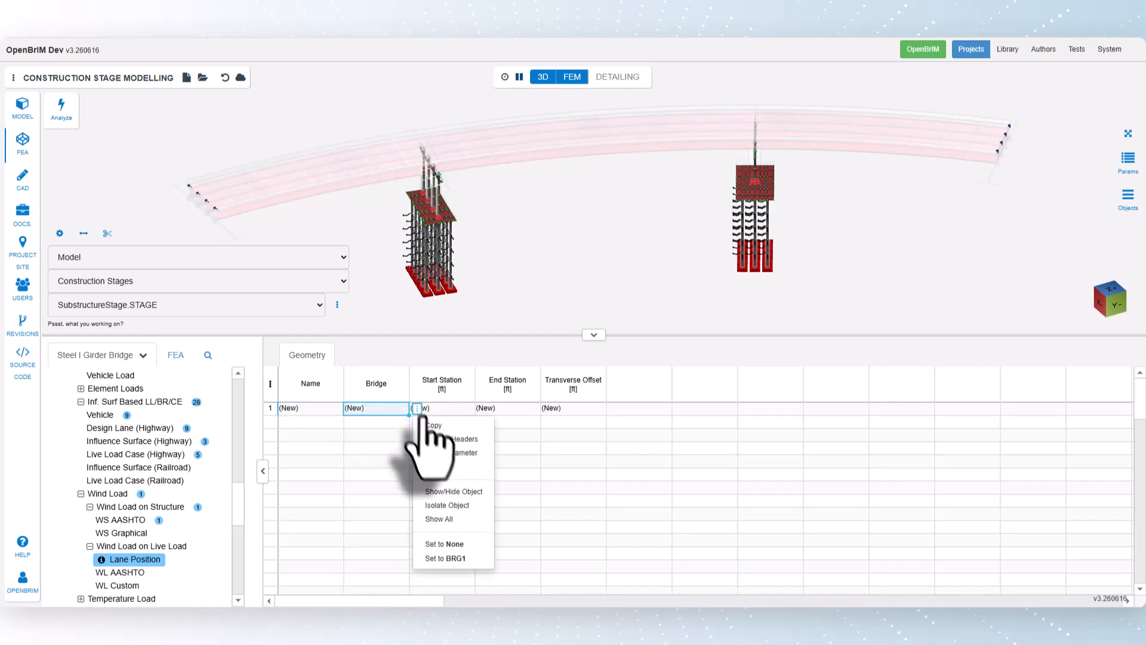
{"action": "left_click", "coordinate": [456, 556]}
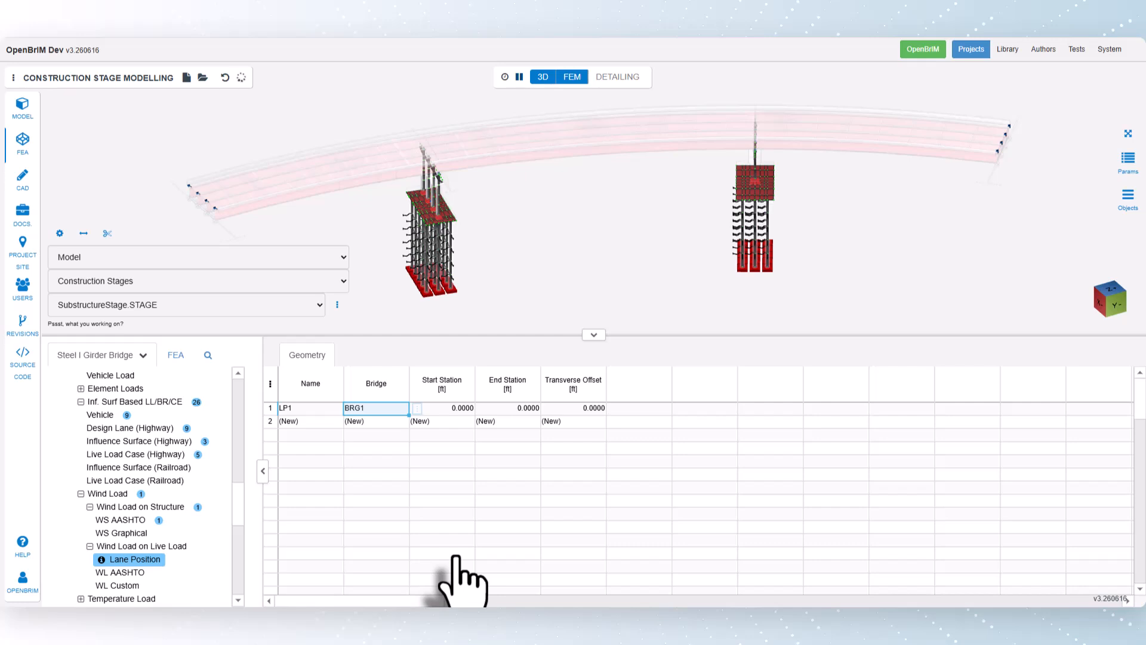
{"action": "left_click", "coordinate": [507, 408]}
{"action": "type", "text": "530"}
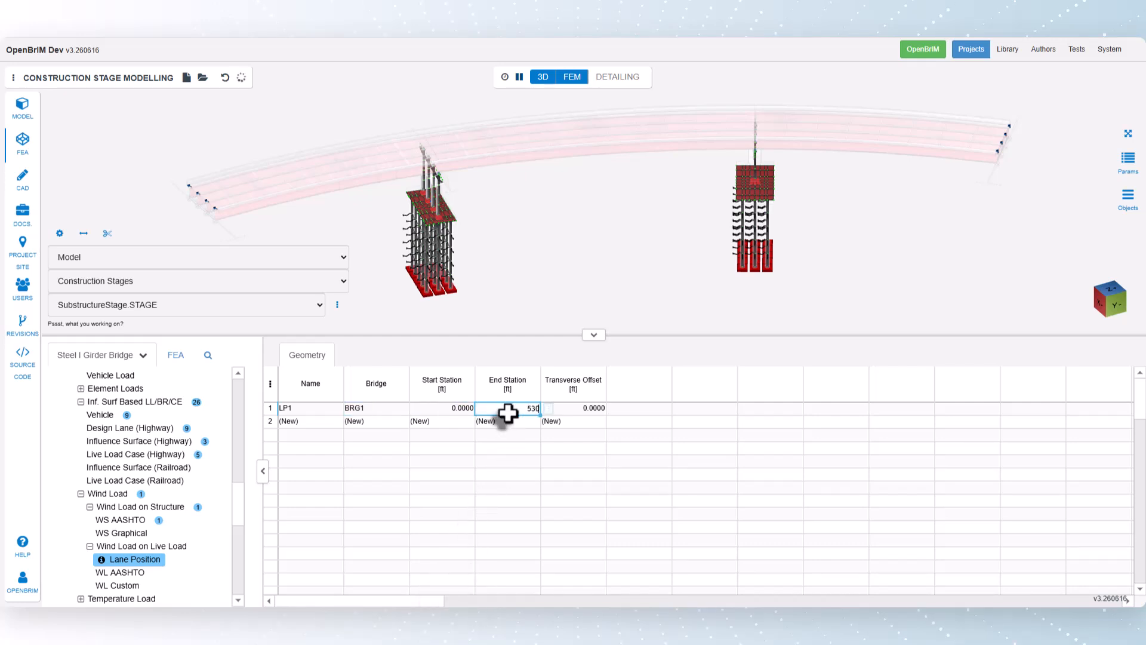
{"action": "key", "text": "Return"}
{"action": "left_click", "coordinate": [582, 407]}
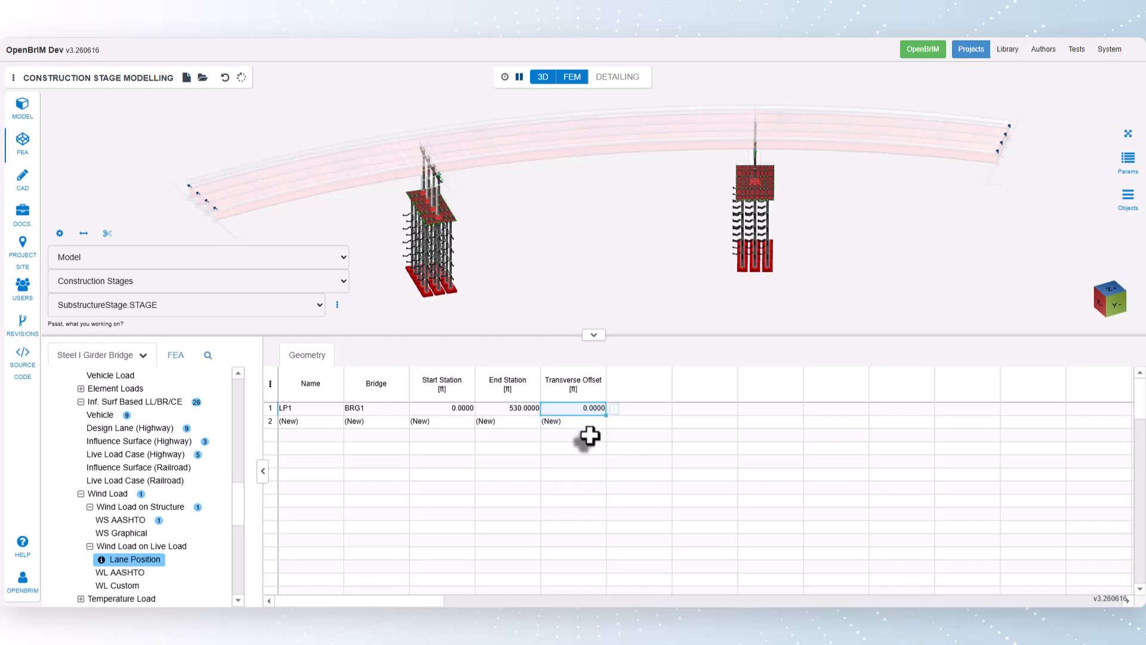
{"action": "type", "text": "-11"}
{"action": "key", "text": "Return"}
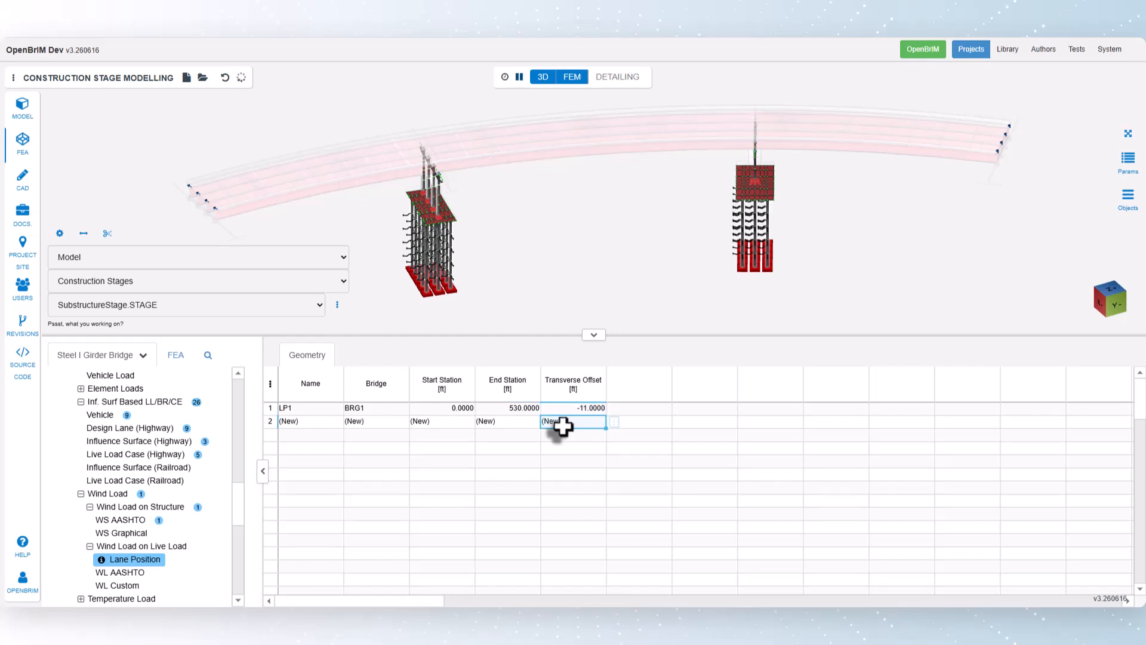
- Add two more lane positions on BRG1 with transverse offsets of 0 and 11 ft
{"action": "double_click", "coordinate": [565, 424]}
{"action": "key", "text": "Down"}
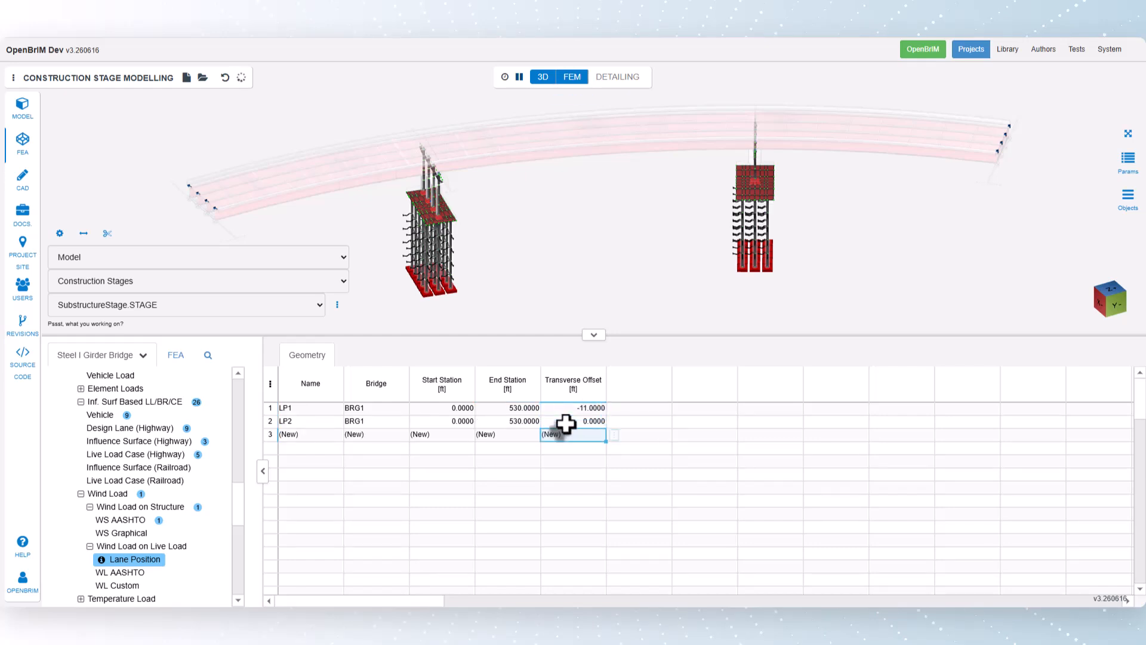
{"action": "type", "text": "11"}
{"action": "key", "text": "Return"}
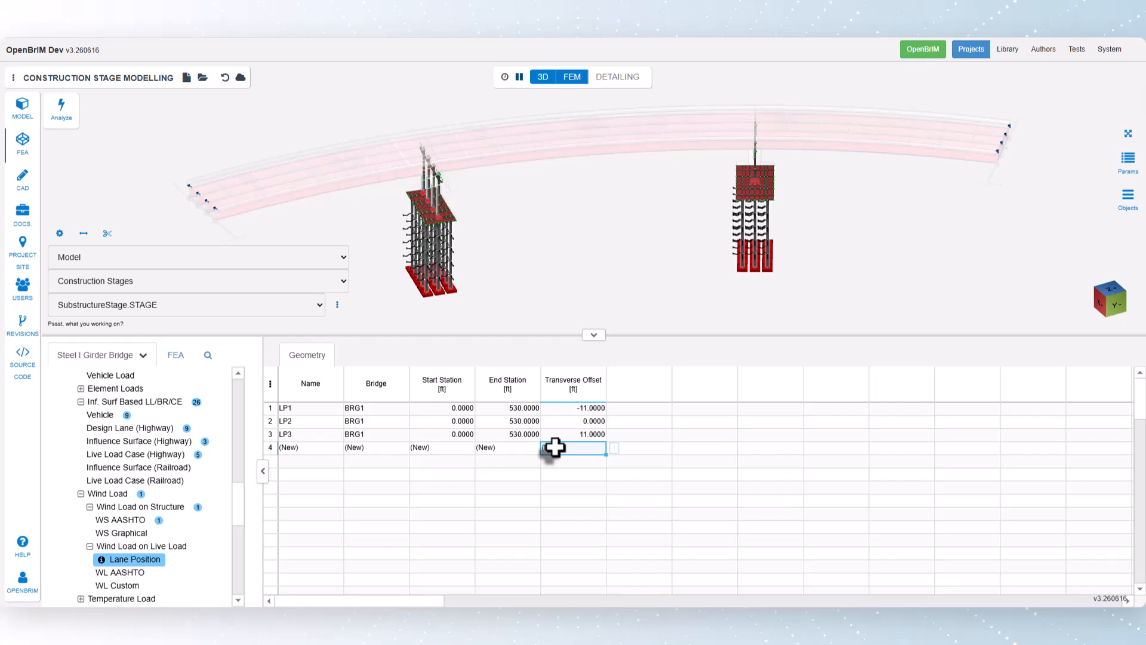
- Create an AASHTO wind load on live load using LP1, LP2 and LP3 as the center lines of lanes
{"action": "left_click", "coordinate": [105, 573]}
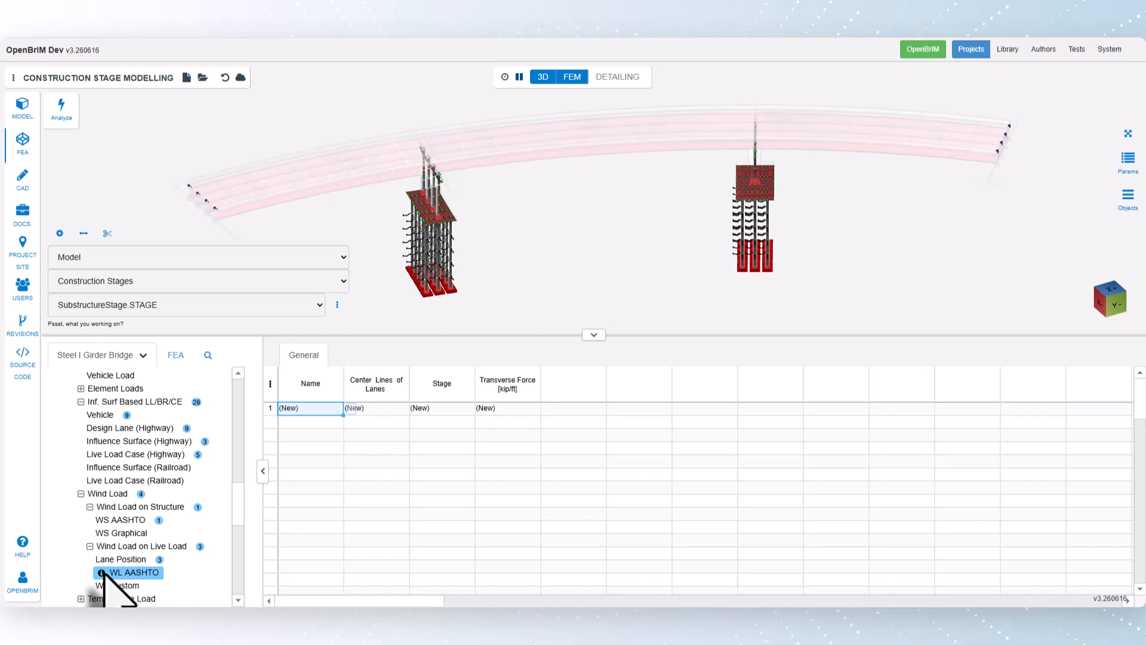
{"action": "left_click", "coordinate": [403, 408]}
{"action": "left_click", "coordinate": [416, 408]}
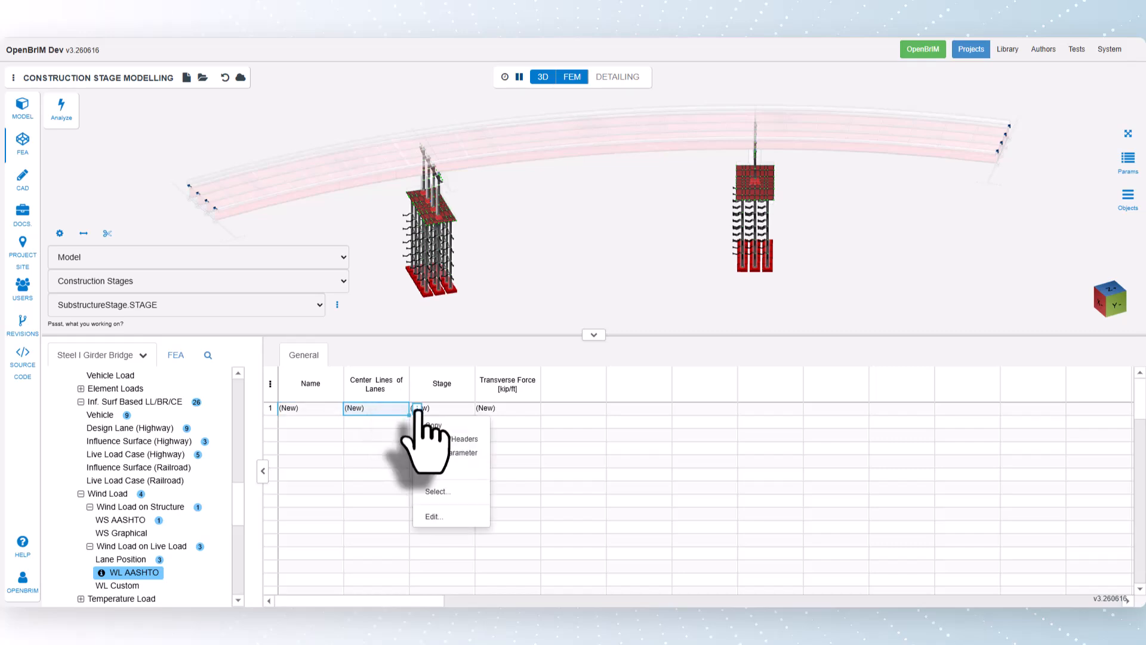
{"action": "left_click", "coordinate": [453, 505]}
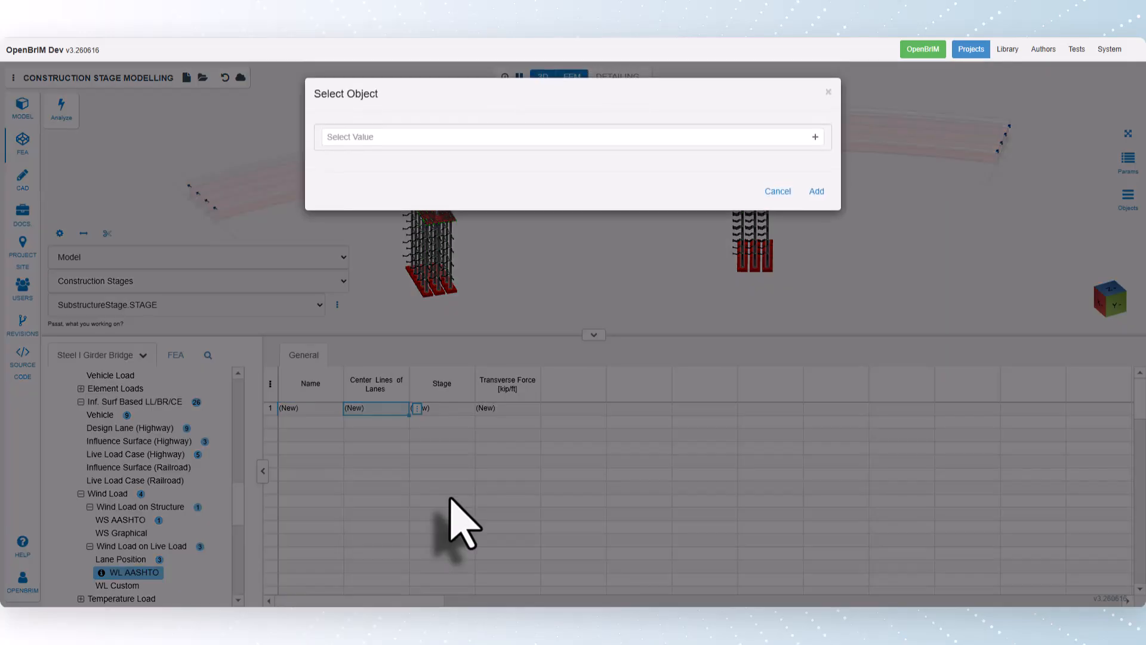
{"action": "left_click", "coordinate": [363, 139]}
{"action": "left_click", "coordinate": [358, 186]}
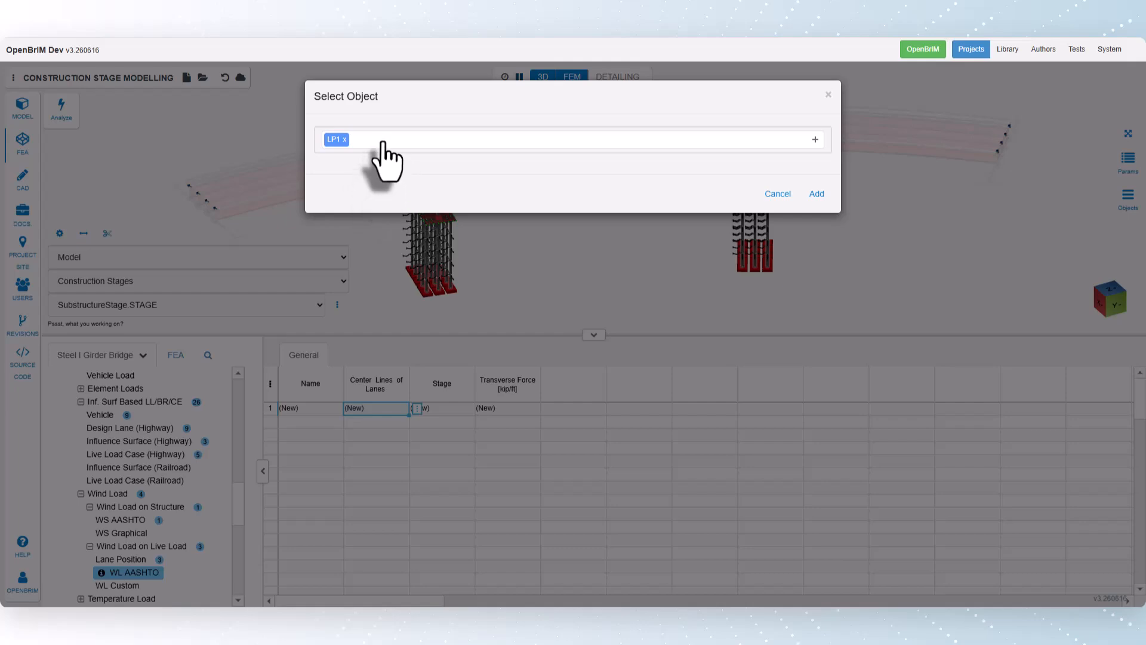
{"action": "left_click", "coordinate": [382, 144]}
{"action": "left_click", "coordinate": [373, 203]}
{"action": "left_click", "coordinate": [440, 141]}
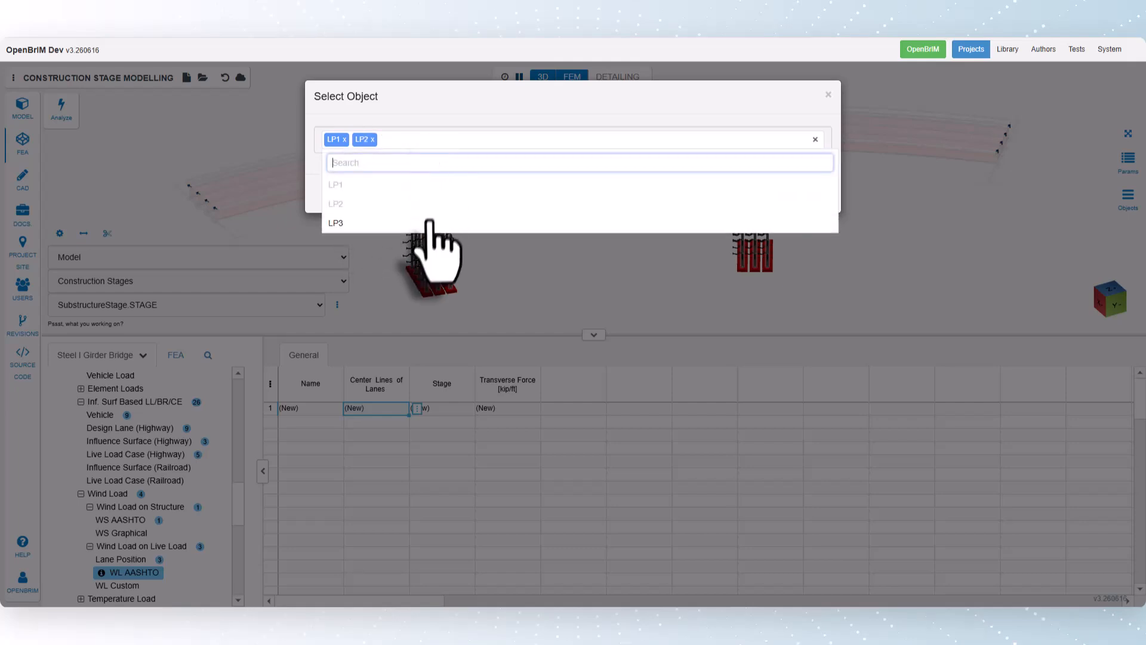
{"action": "left_click", "coordinate": [434, 223]}
{"action": "left_click", "coordinate": [815, 194]}
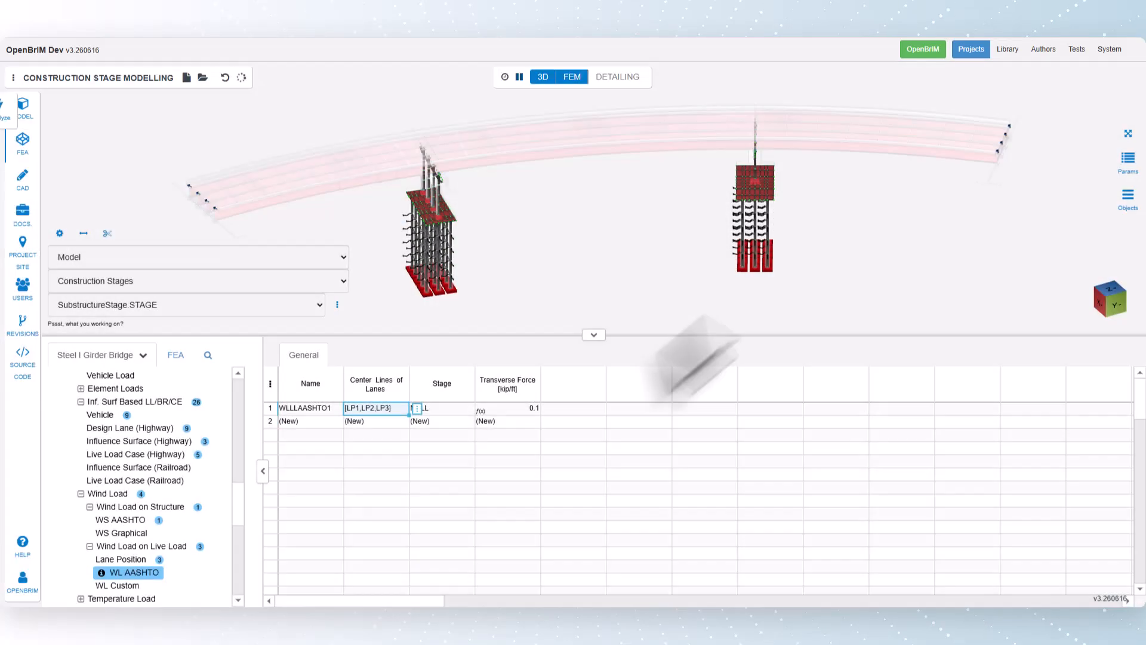
- Assign the WLStage construction stage to the AASHTO wind load on live load
{"action": "left_click", "coordinate": [453, 409]}
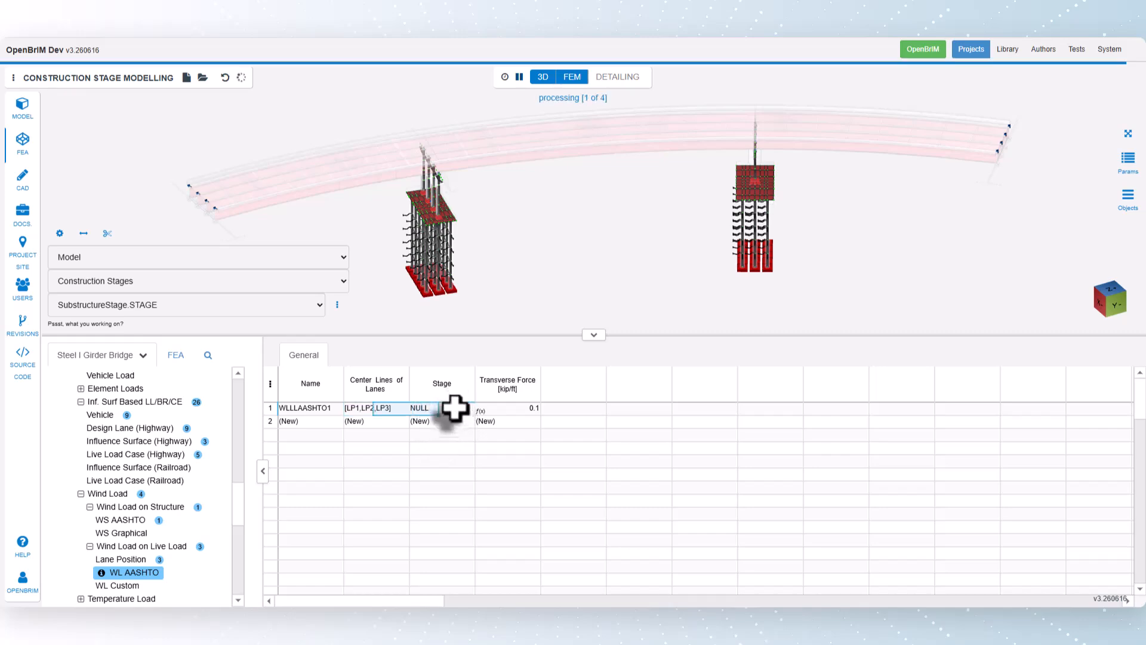
{"action": "left_click", "coordinate": [482, 409]}
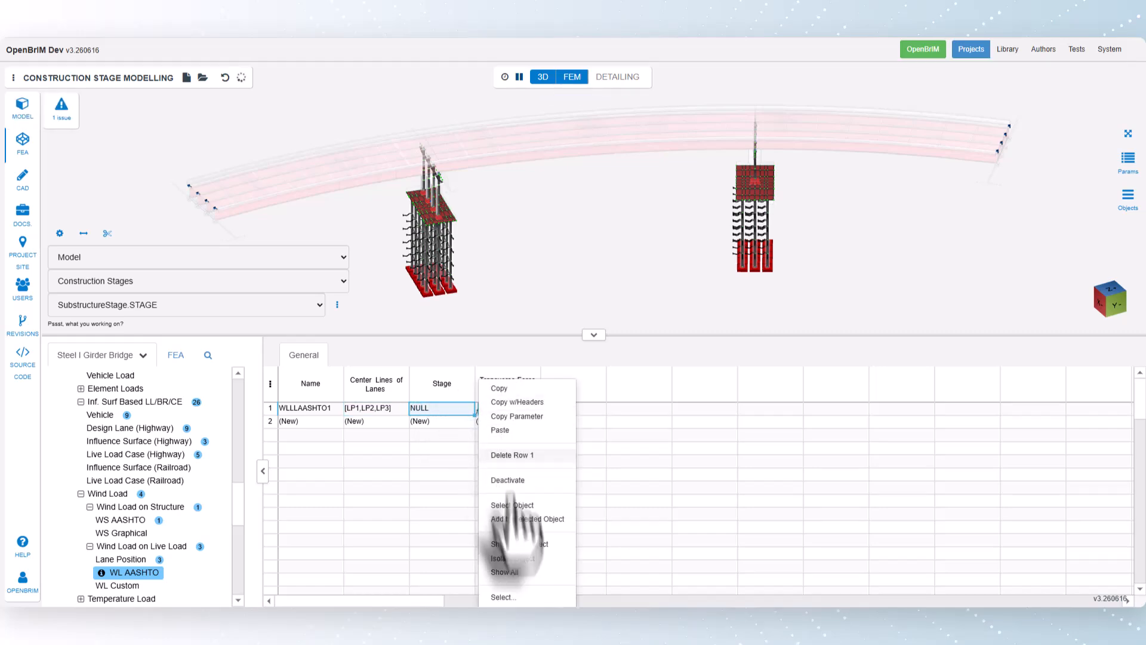
{"action": "left_click", "coordinate": [518, 600]}
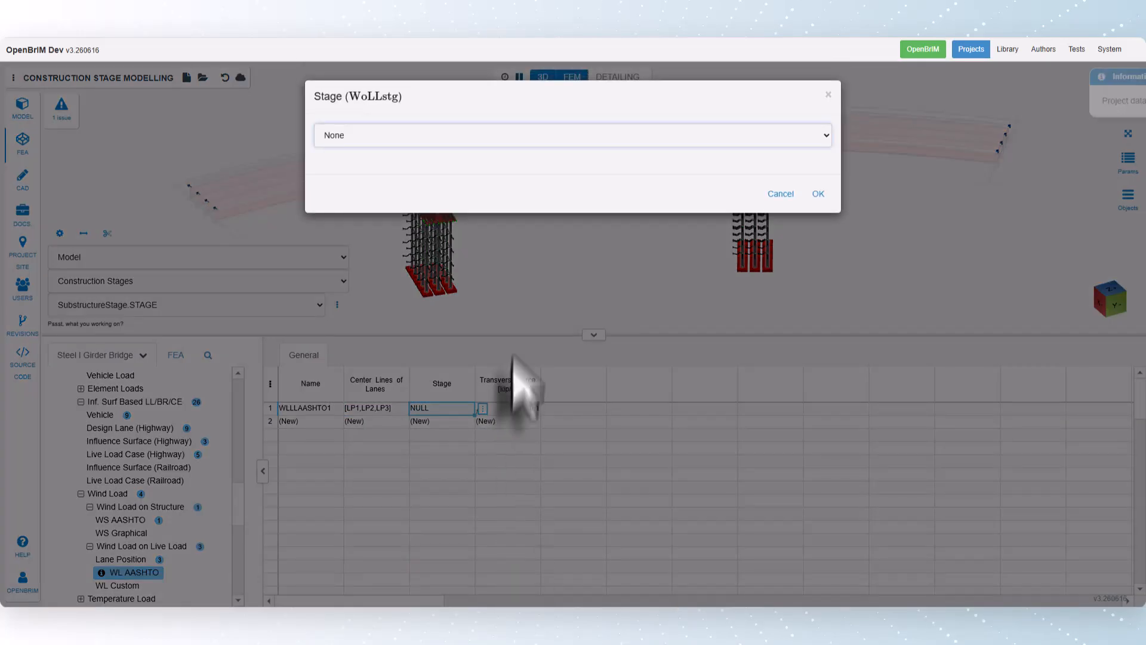
{"action": "left_click", "coordinate": [440, 138]}
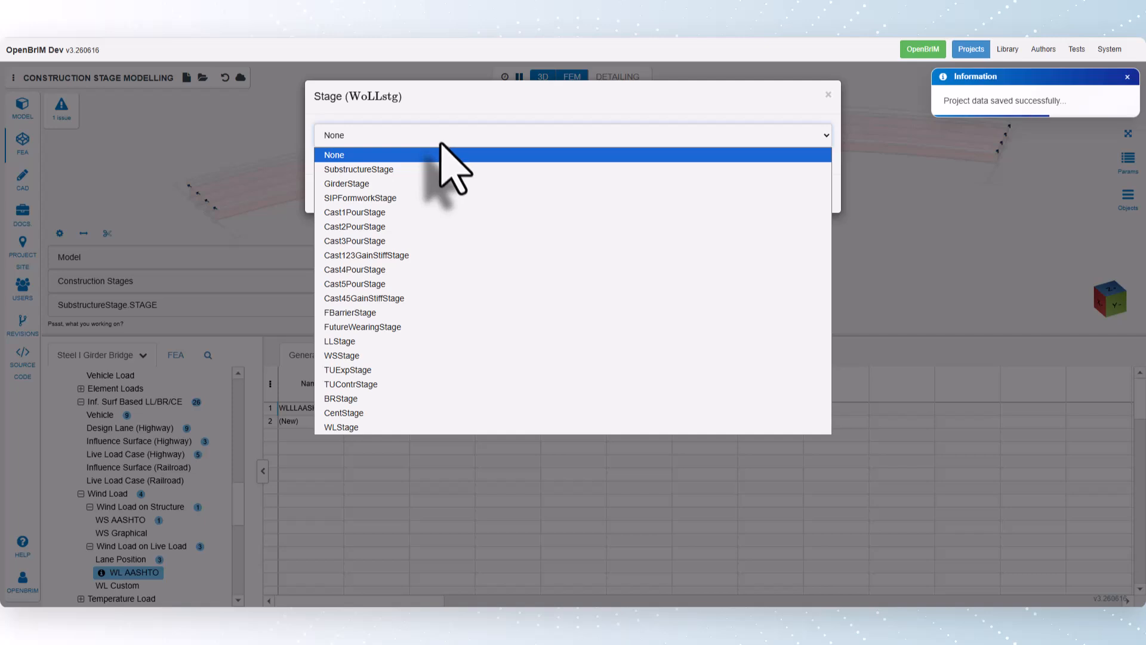
{"action": "left_click", "coordinate": [413, 427]}
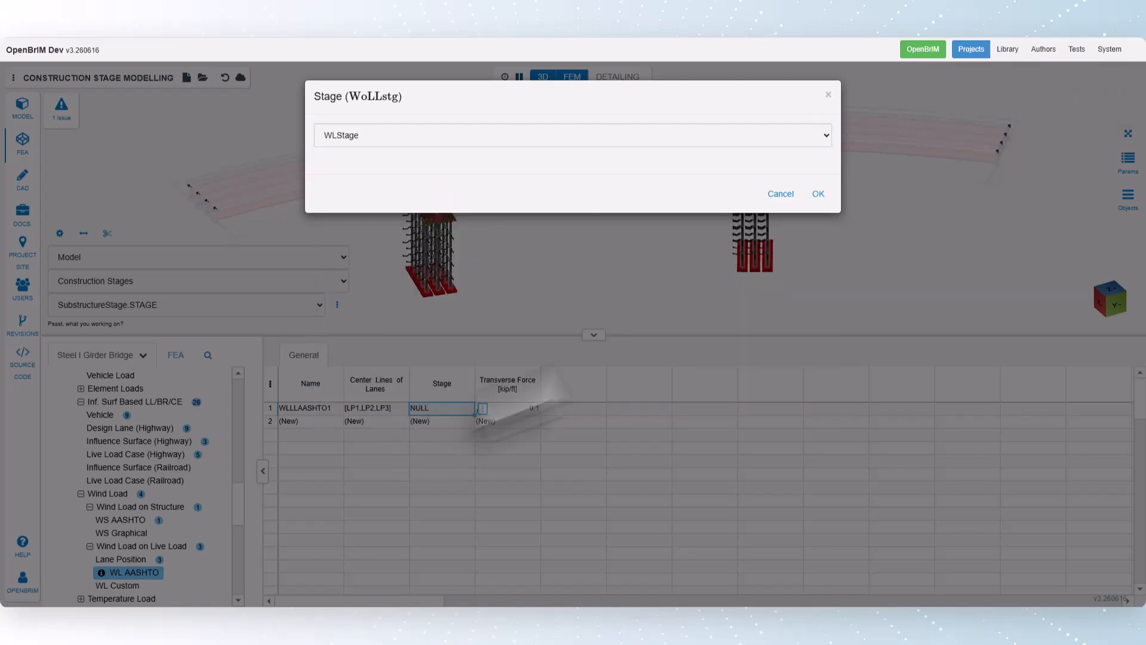
{"action": "left_click", "coordinate": [818, 193]}
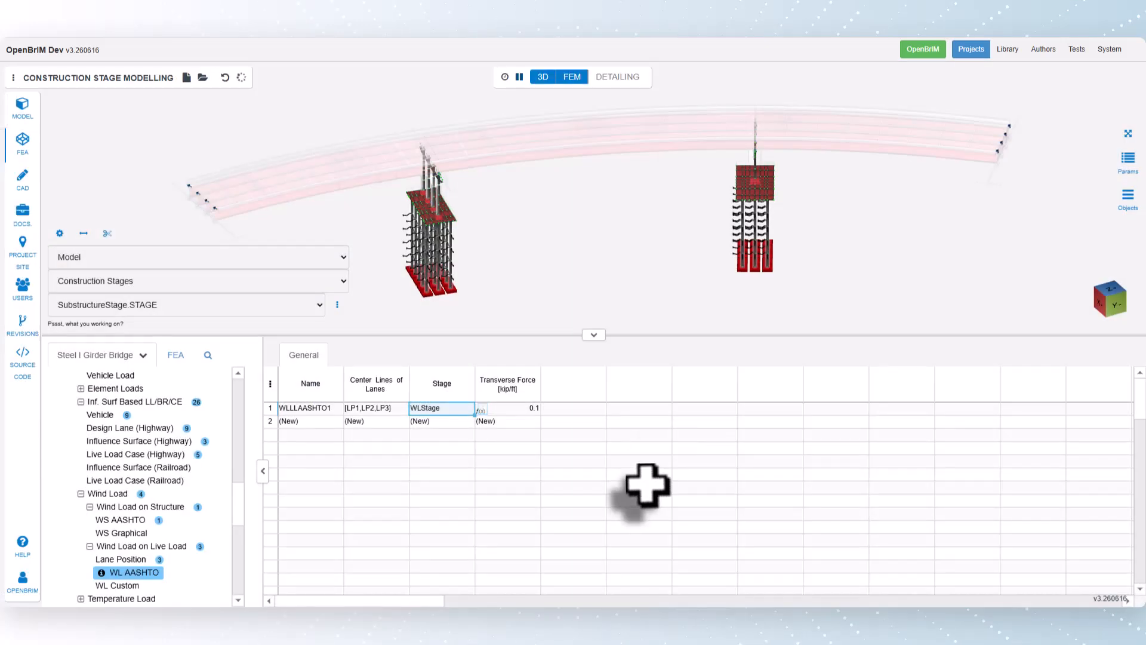
{"action": "left_click", "coordinate": [516, 409]}
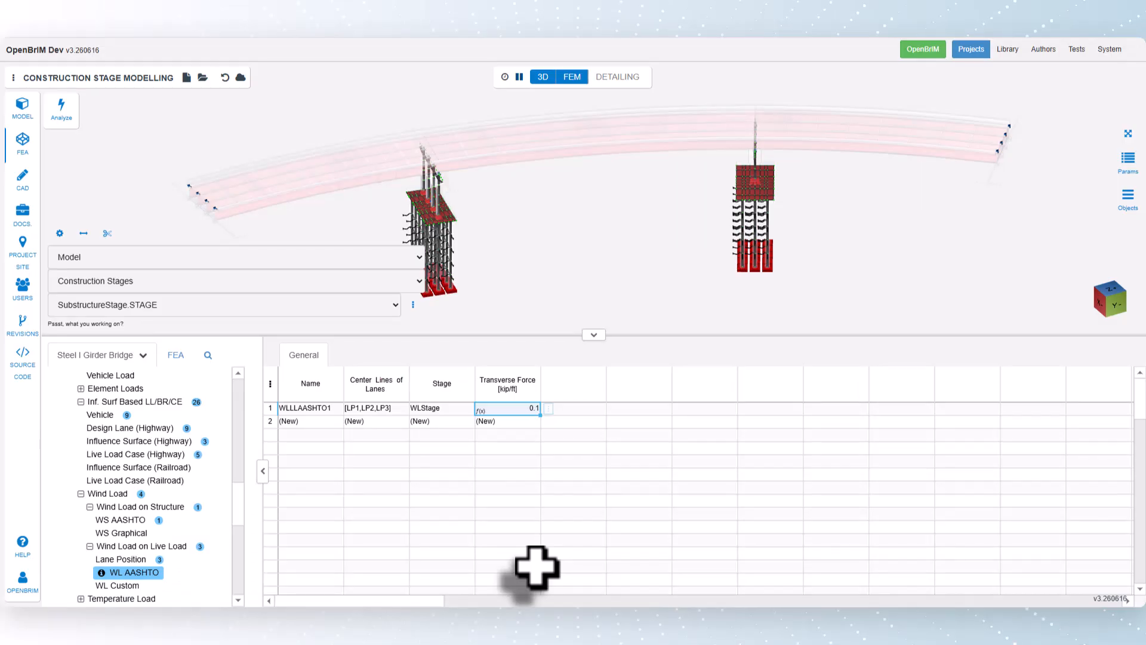
- Create a uniform temperature load named TuExpansion and apply it to bridge BRG1
{"action": "scroll", "coordinate": [197, 518], "scroll_direction": "down", "scroll_amount": 2}
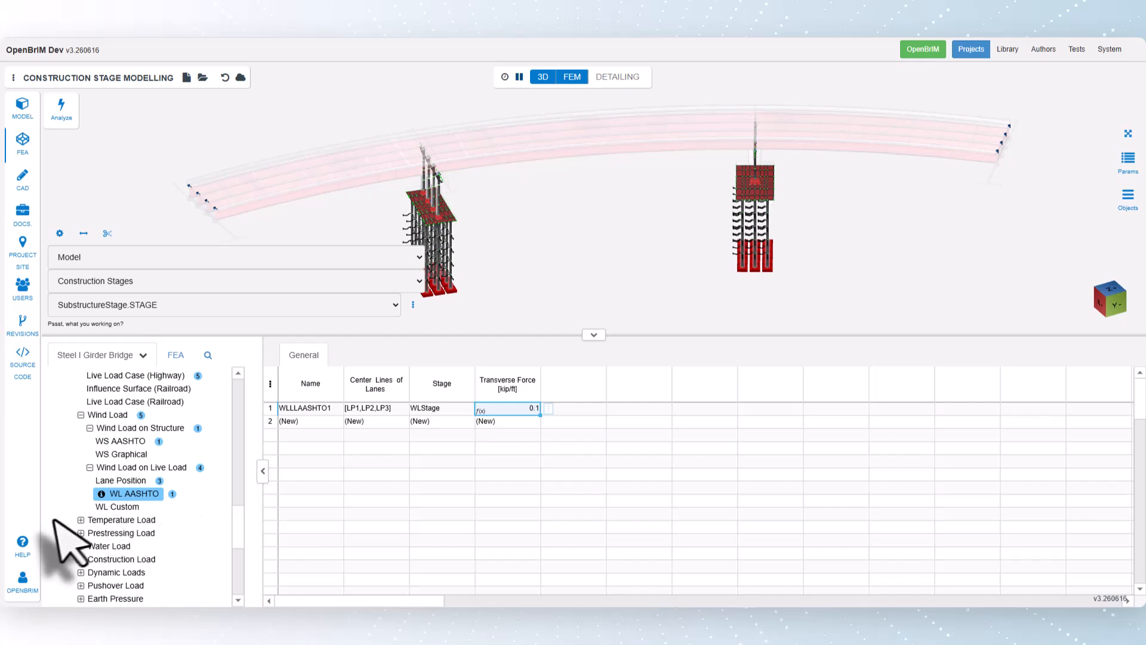
{"action": "left_click", "coordinate": [81, 519]}
{"action": "left_click", "coordinate": [107, 533]}
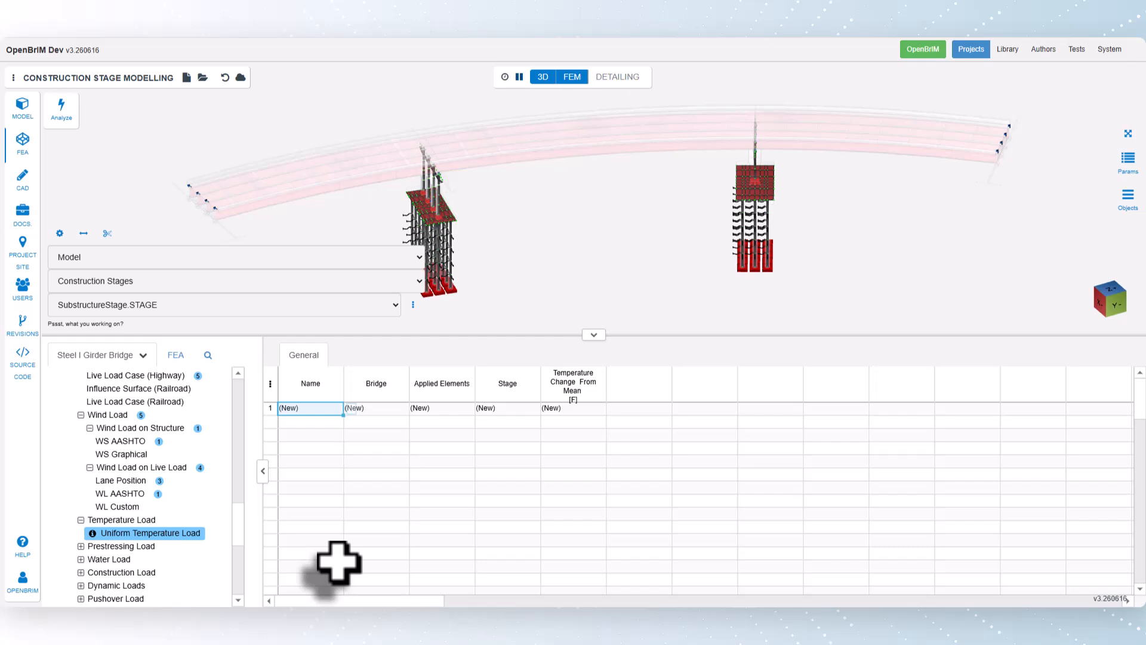
{"action": "double_click", "coordinate": [317, 408]}
{"action": "type", "text": "T"}
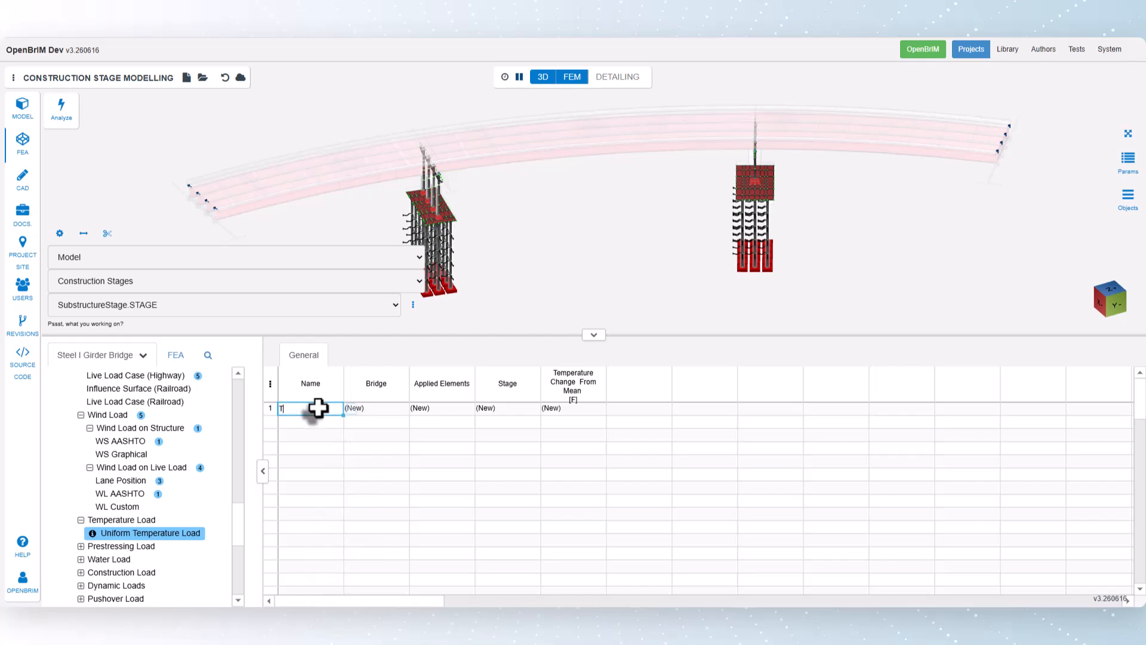
{"action": "type", "text": "uExpansion"}
{"action": "key", "text": "Return"}
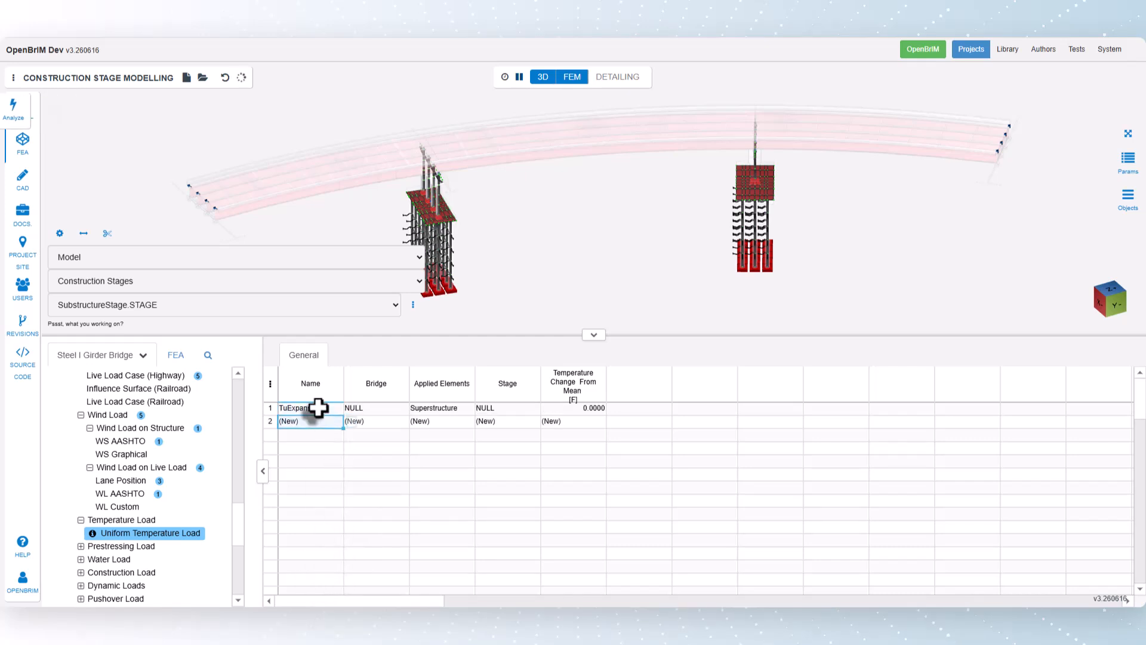
{"action": "left_click", "coordinate": [380, 408]}
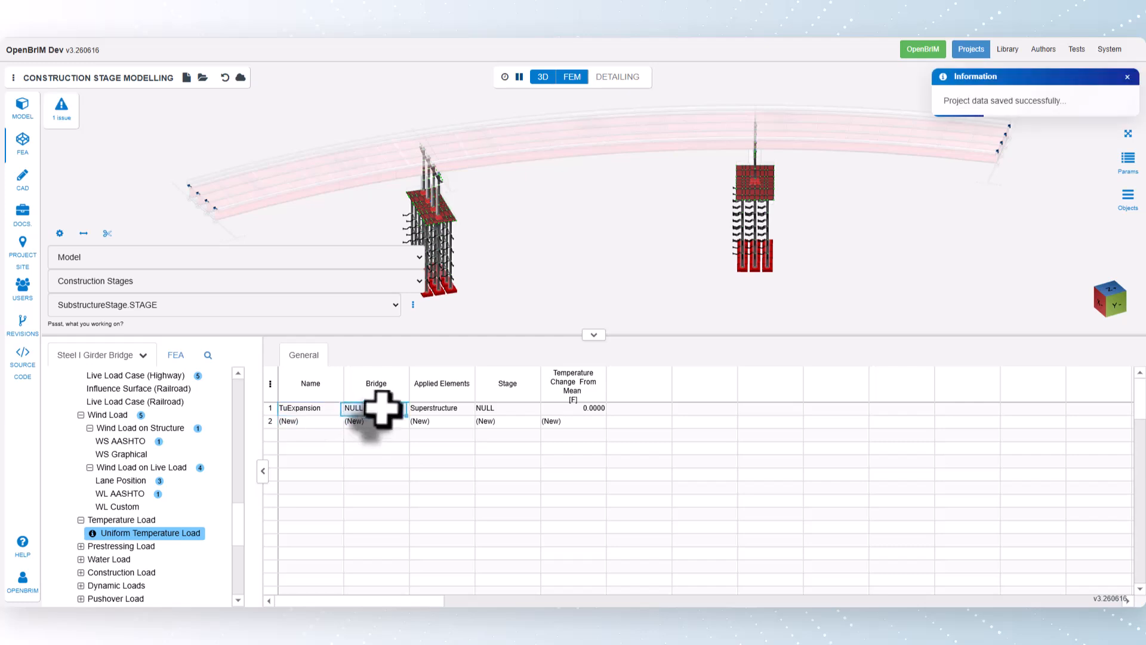
{"action": "right_click", "coordinate": [408, 418]}
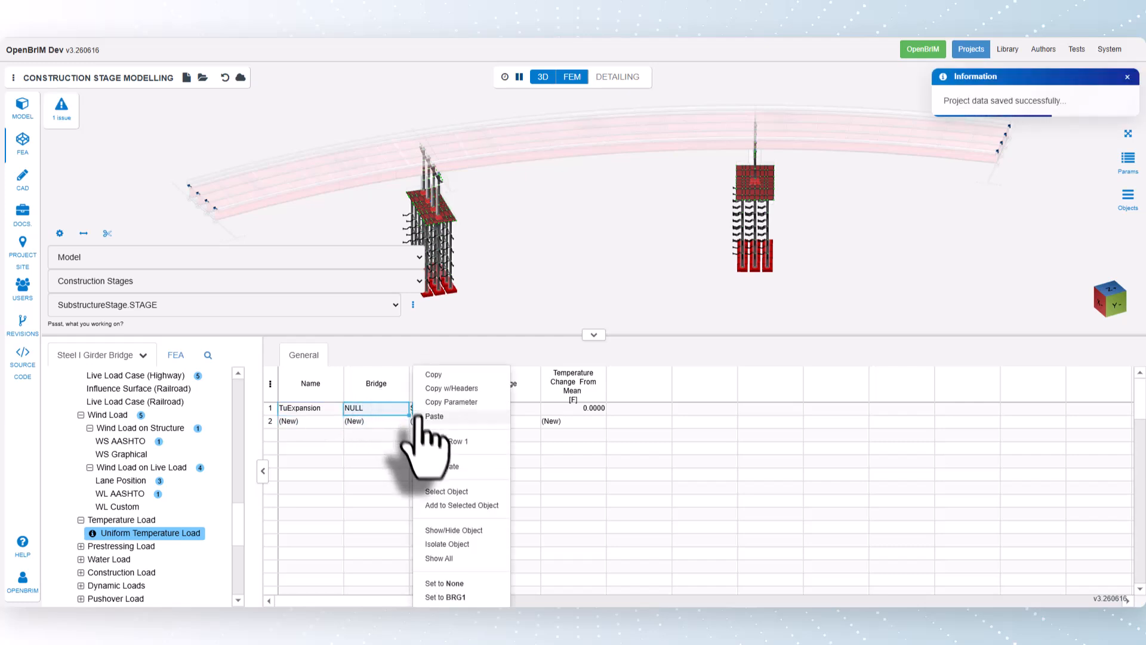
{"action": "left_click", "coordinate": [445, 597]}
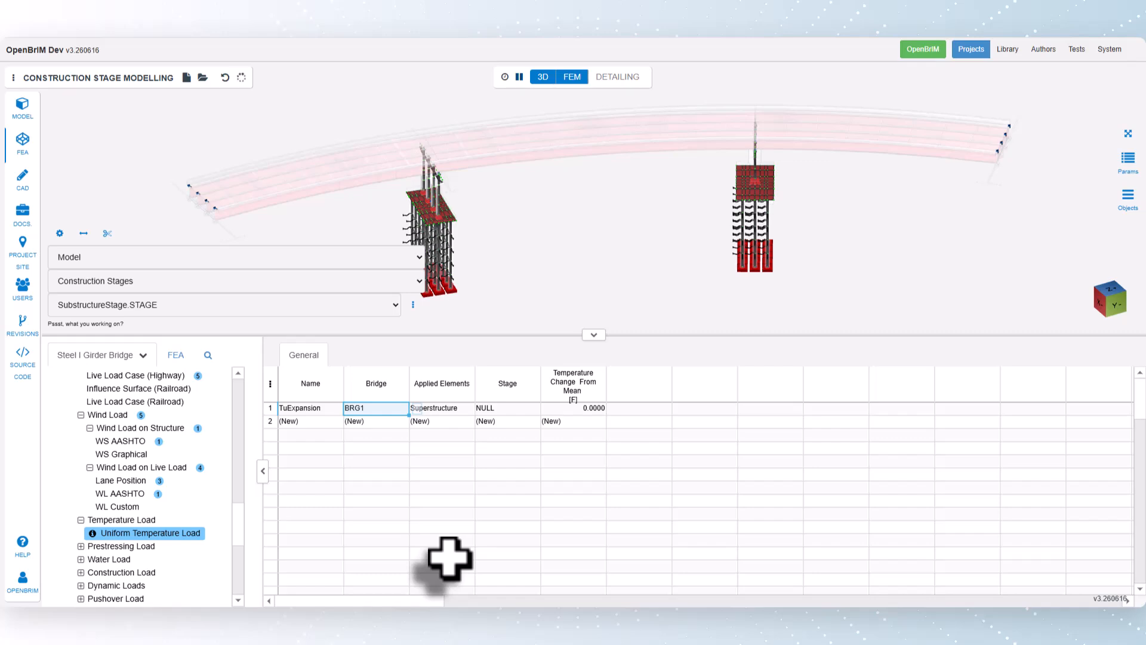
- Assign TUExpStage to the TuExpansion load and set its temperature change from mean to 40 F
{"action": "right_click", "coordinate": [537, 410]}
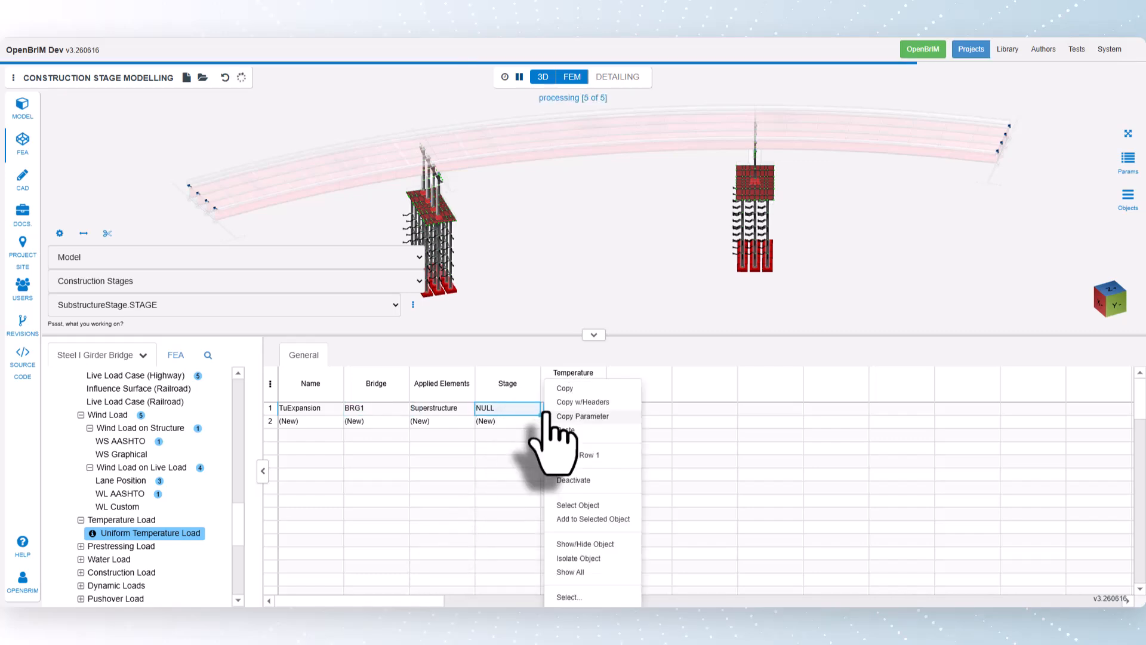
{"action": "left_click", "coordinate": [570, 597]}
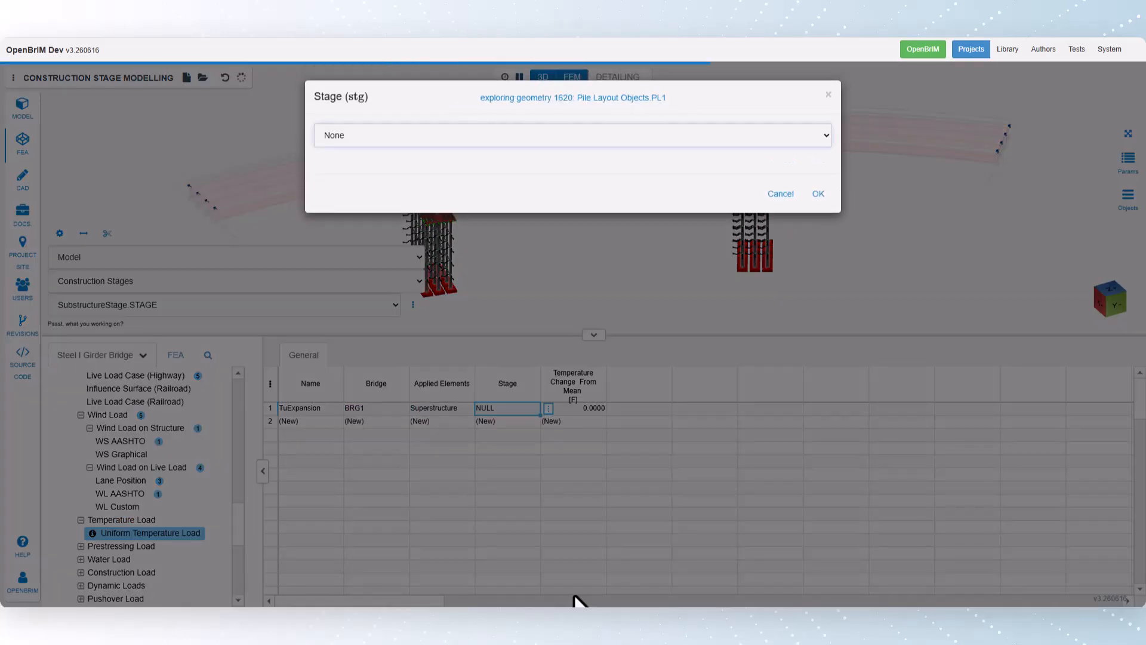
{"action": "left_click", "coordinate": [385, 138]}
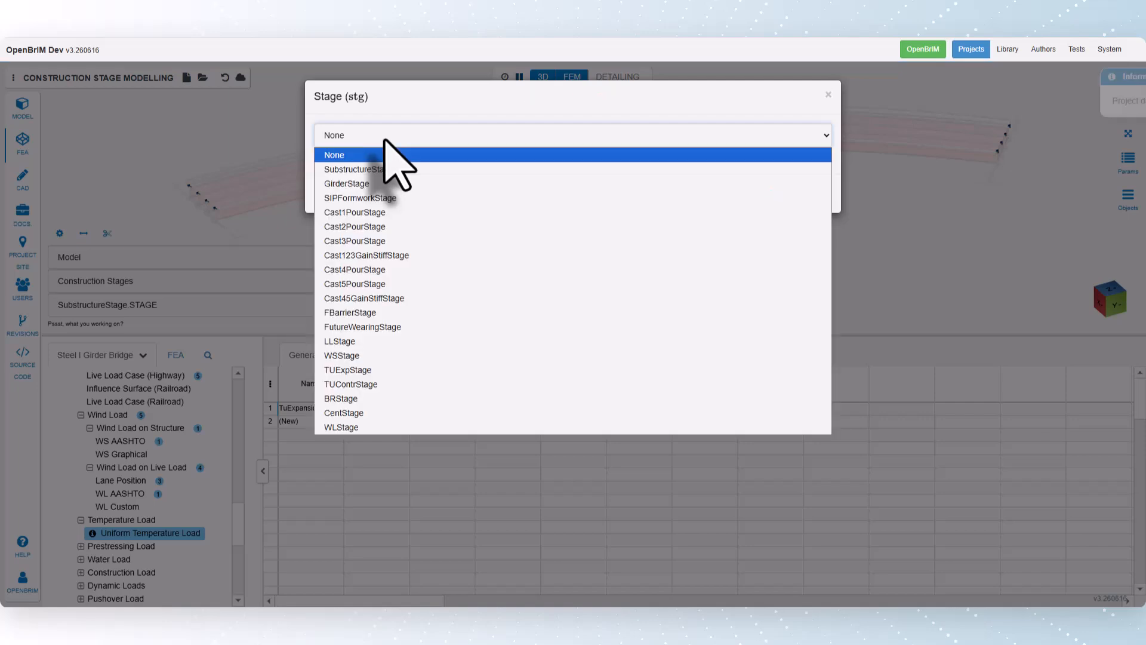
{"action": "left_click", "coordinate": [358, 369]}
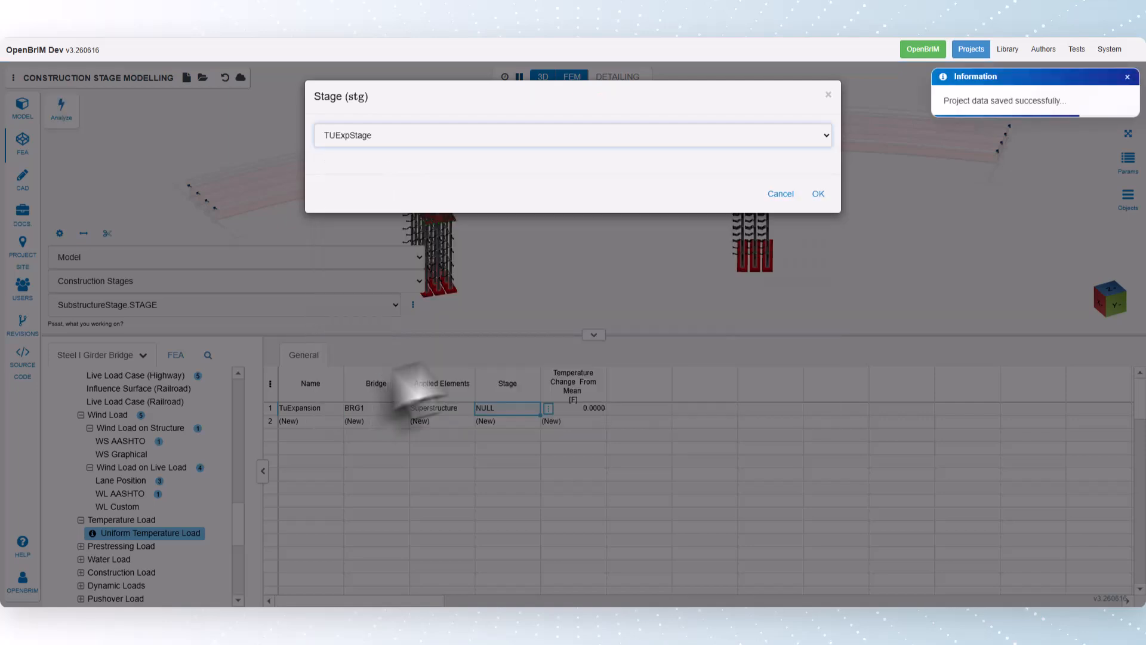
{"action": "left_click", "coordinate": [816, 195]}
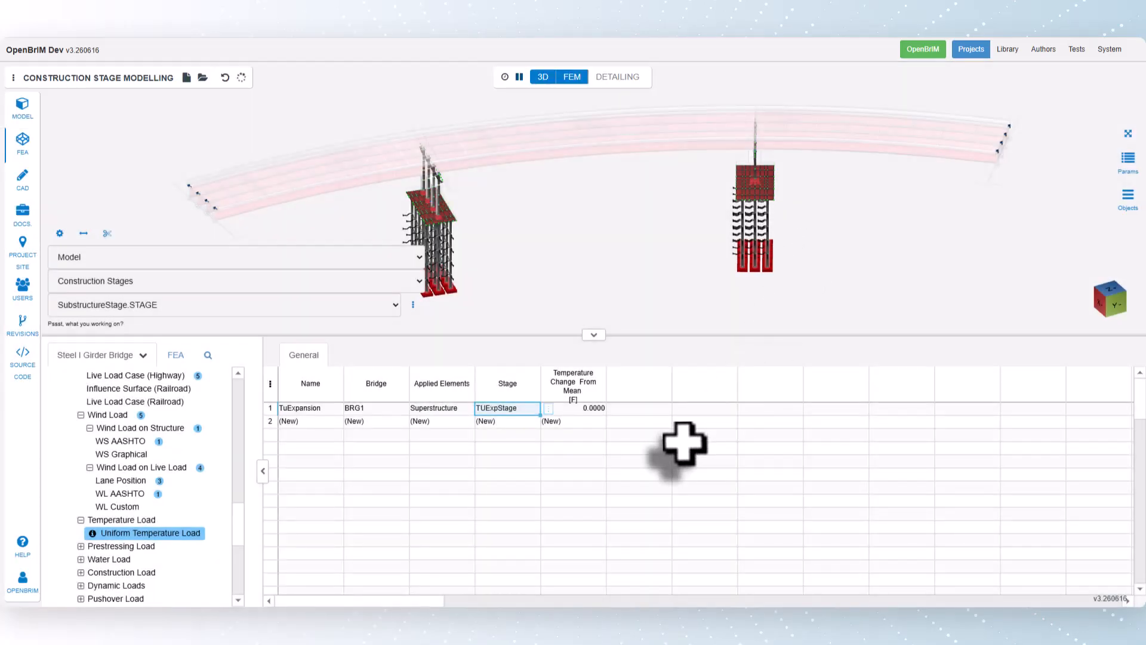
{"action": "left_click", "coordinate": [585, 407]}
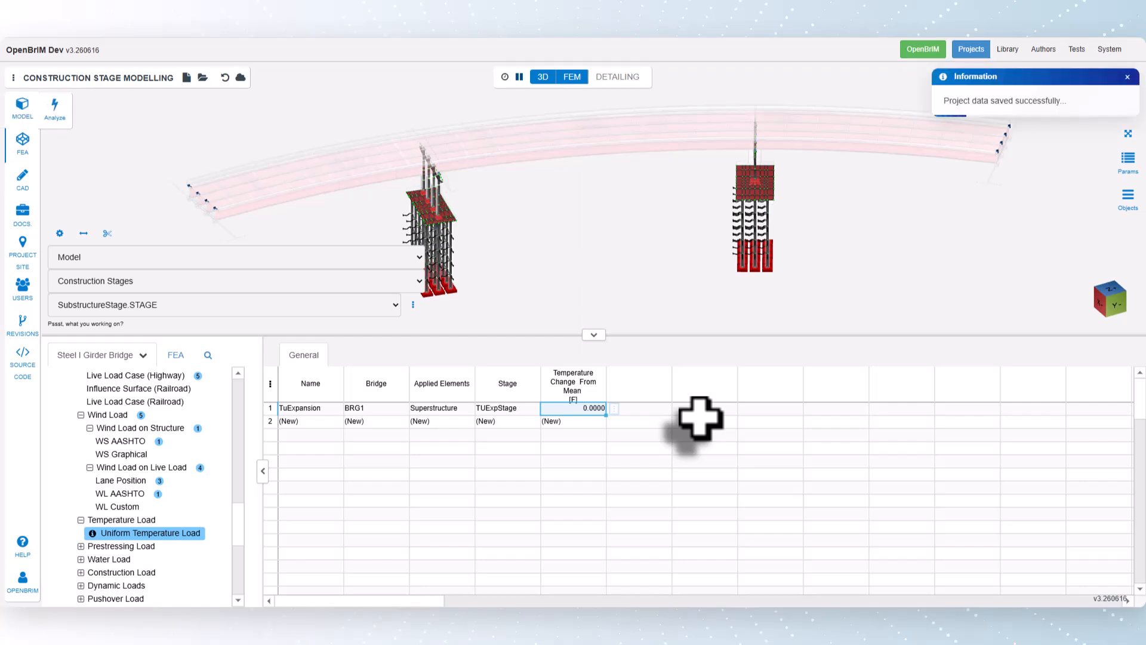
{"action": "type", "text": "40"}
{"action": "key", "text": "Return"}
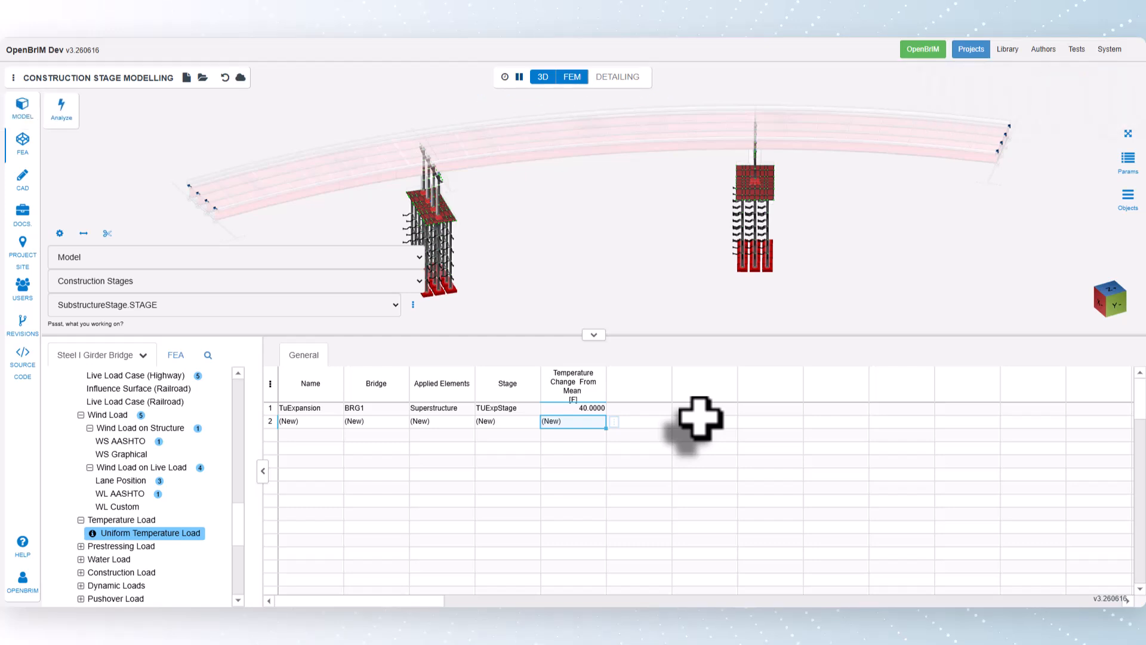
- Add a second uniform temperature load named TUContraction
{"action": "left_click", "coordinate": [292, 422]}
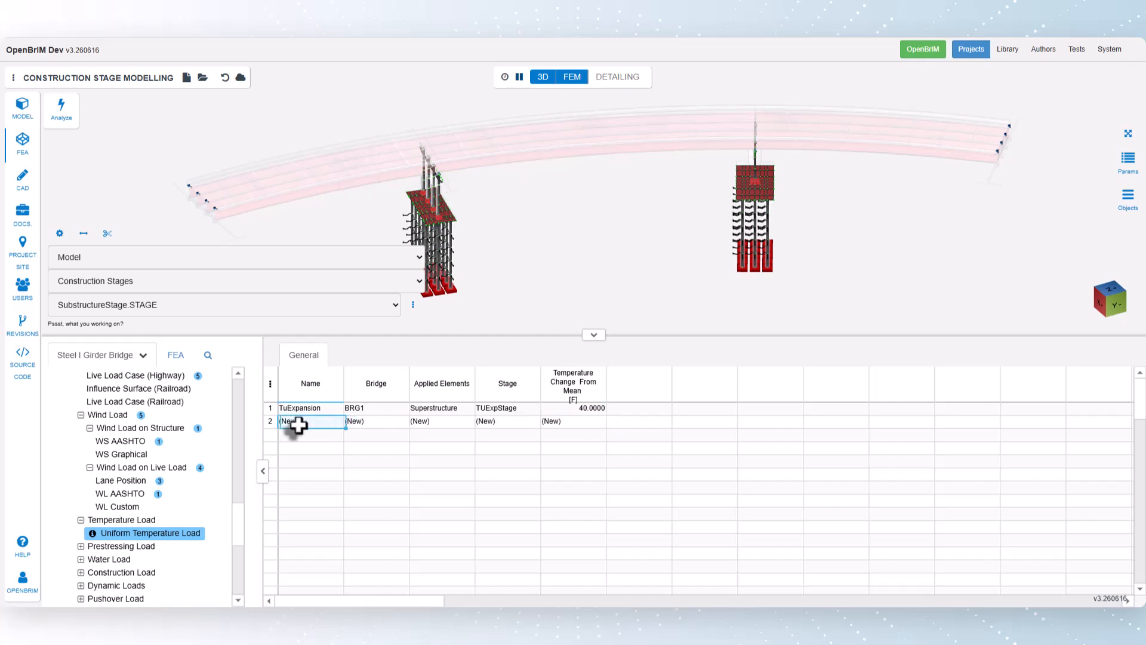
{"action": "type", "text": "TU"}
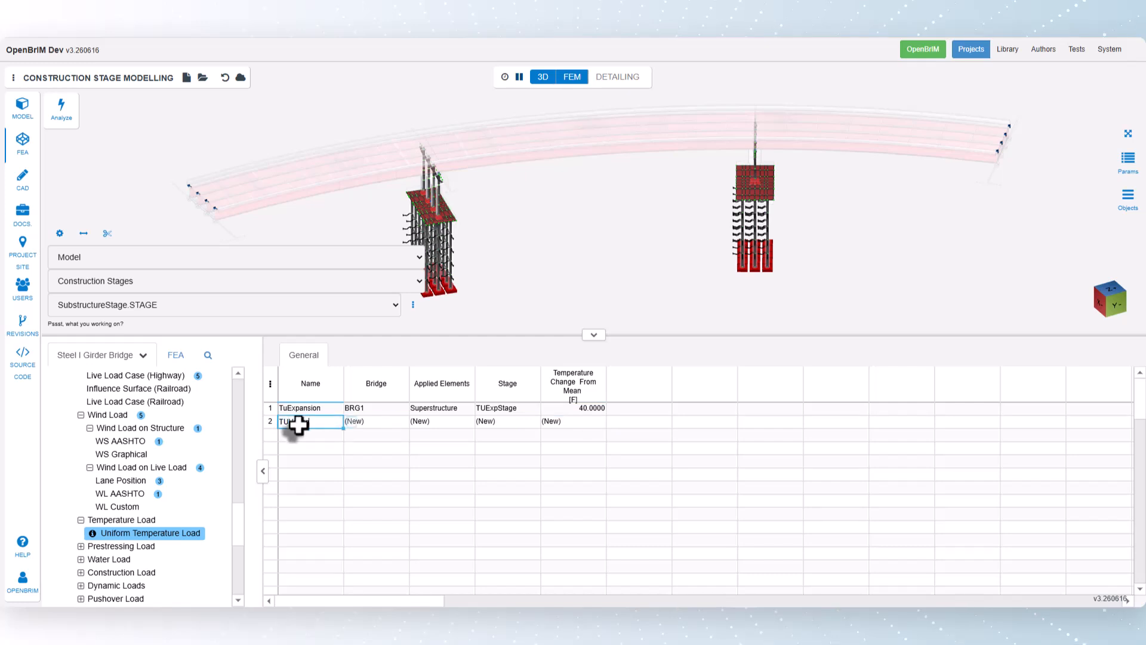
{"action": "type", "text": "Contraction"}
{"action": "key", "text": "Return"}
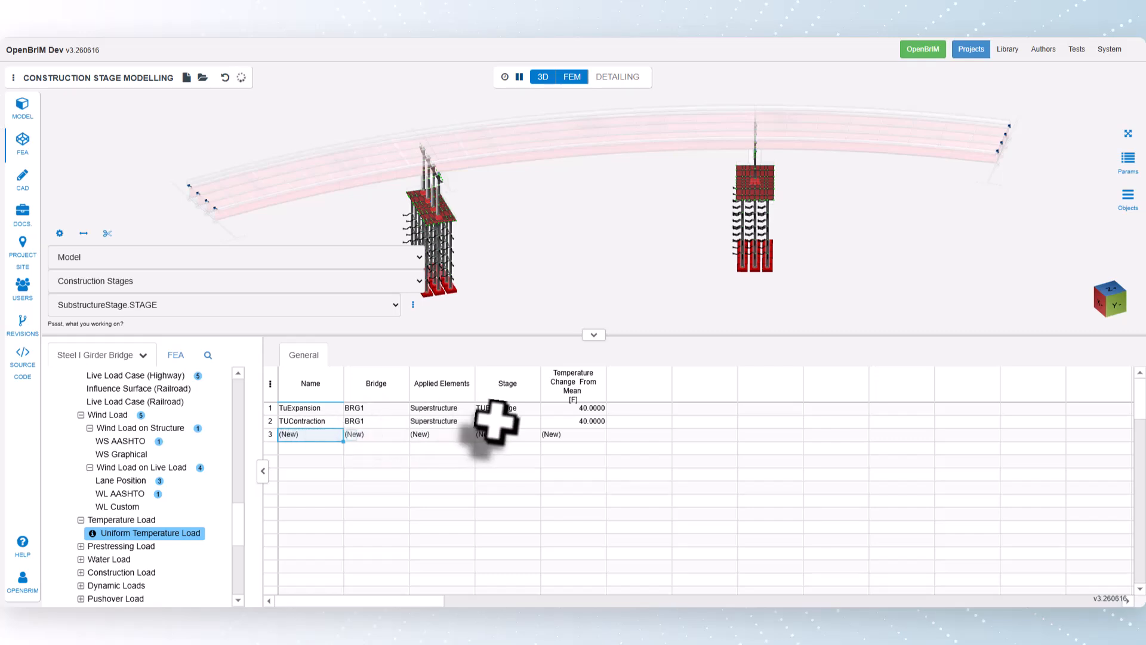
- Assign TUContrStage to the TUContraction load and set its temperature change from mean to -40 F
{"action": "left_click", "coordinate": [518, 423]}
{"action": "right_click", "coordinate": [543, 426]}
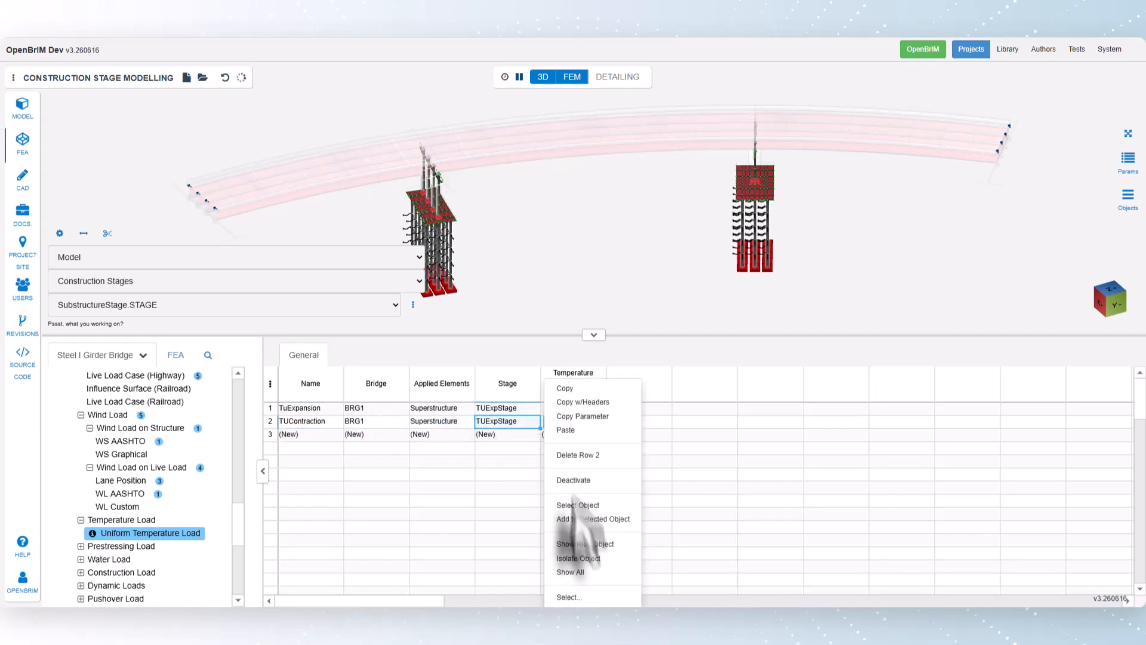
{"action": "left_click", "coordinate": [570, 597]}
{"action": "left_click", "coordinate": [342, 136]}
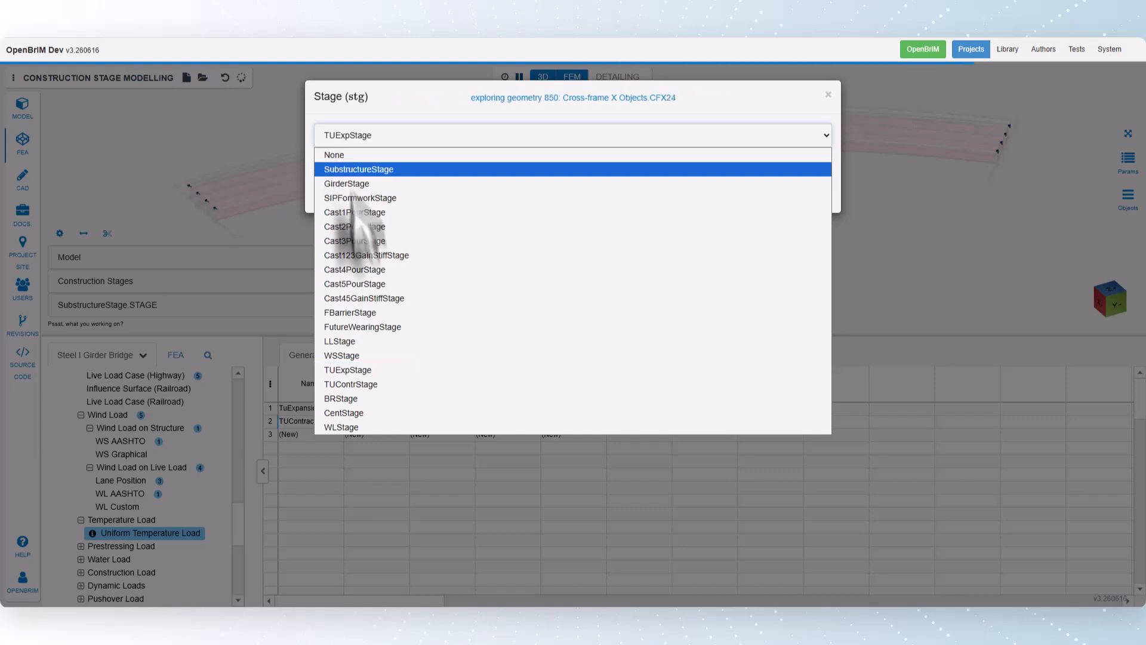
{"action": "left_click", "coordinate": [358, 384]}
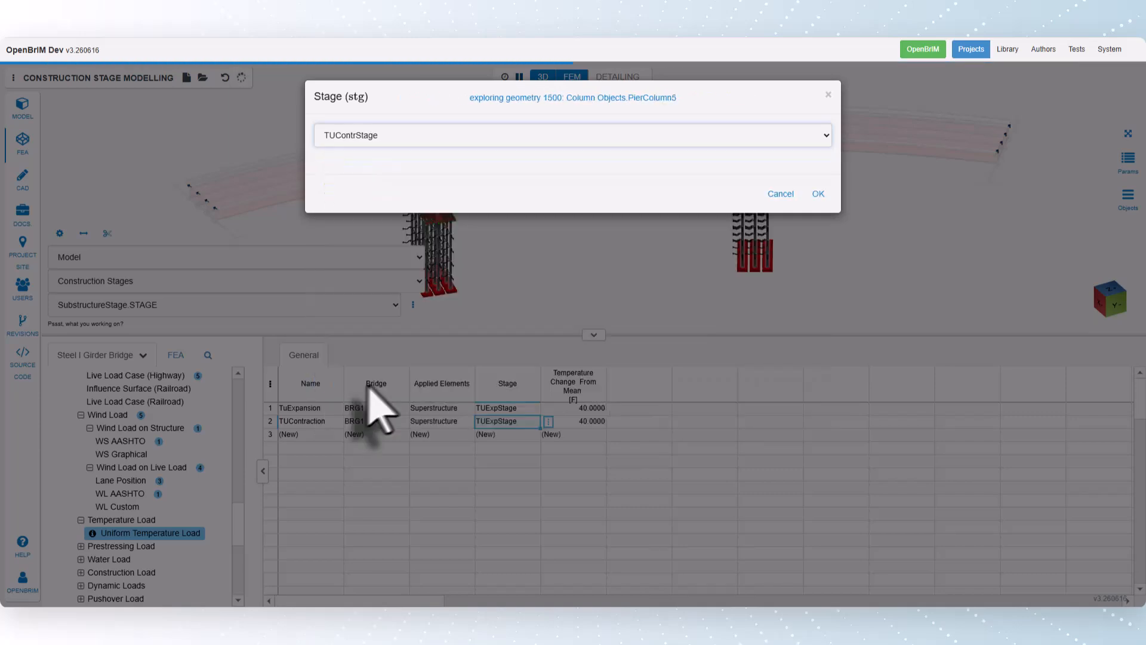
{"action": "left_click", "coordinate": [817, 194]}
{"action": "left_click", "coordinate": [597, 422]}
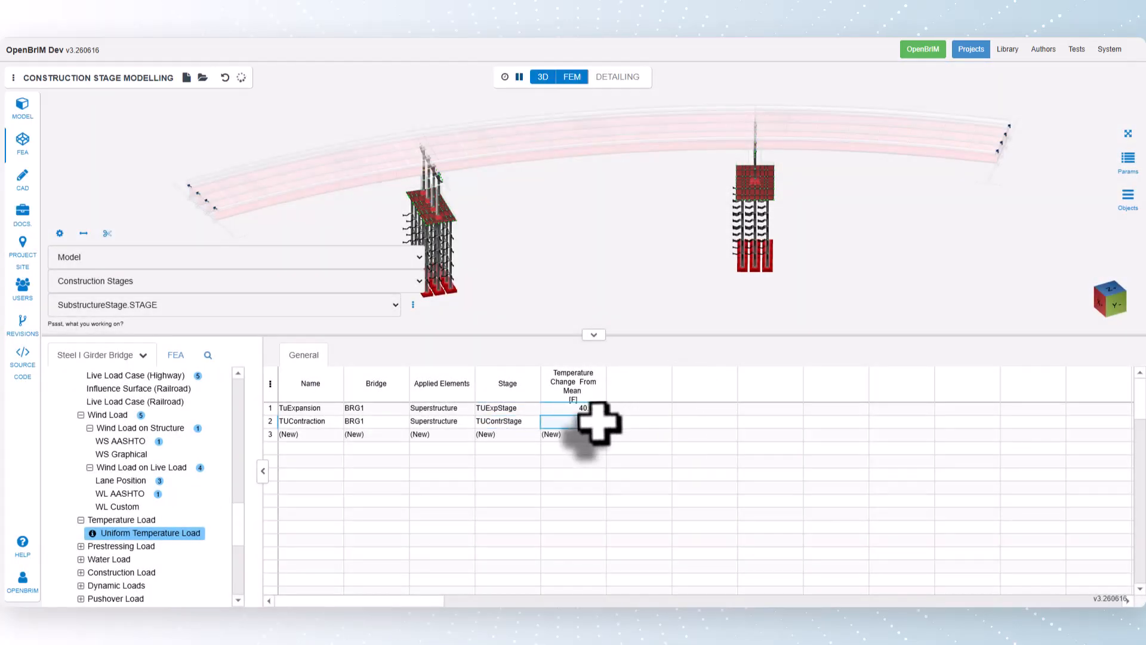
{"action": "key", "text": "Return"}
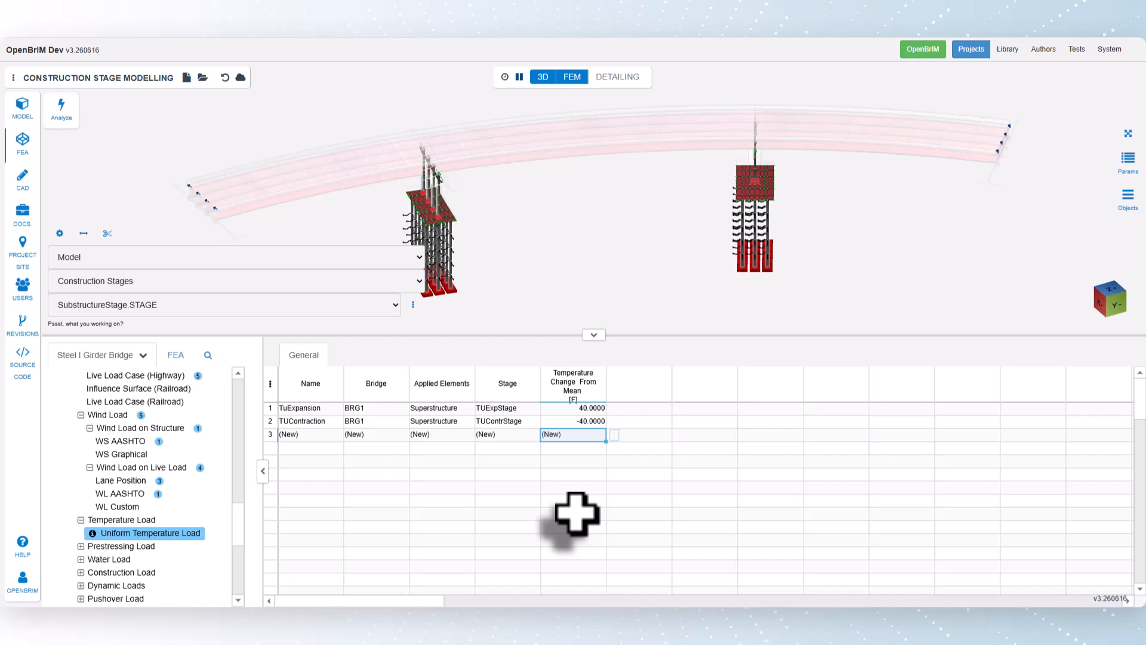
- Switch the finite element view to Loading for the construction stages and slightly increase the load display scale
{"action": "left_click", "coordinate": [179, 257]}
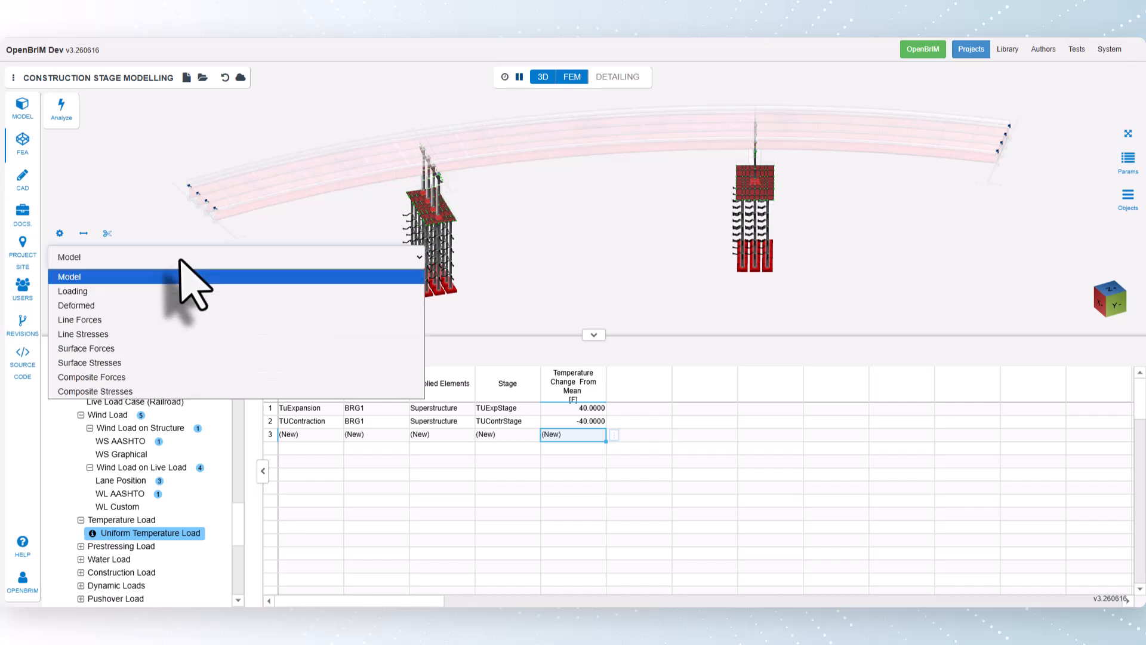
{"action": "left_click", "coordinate": [174, 290]}
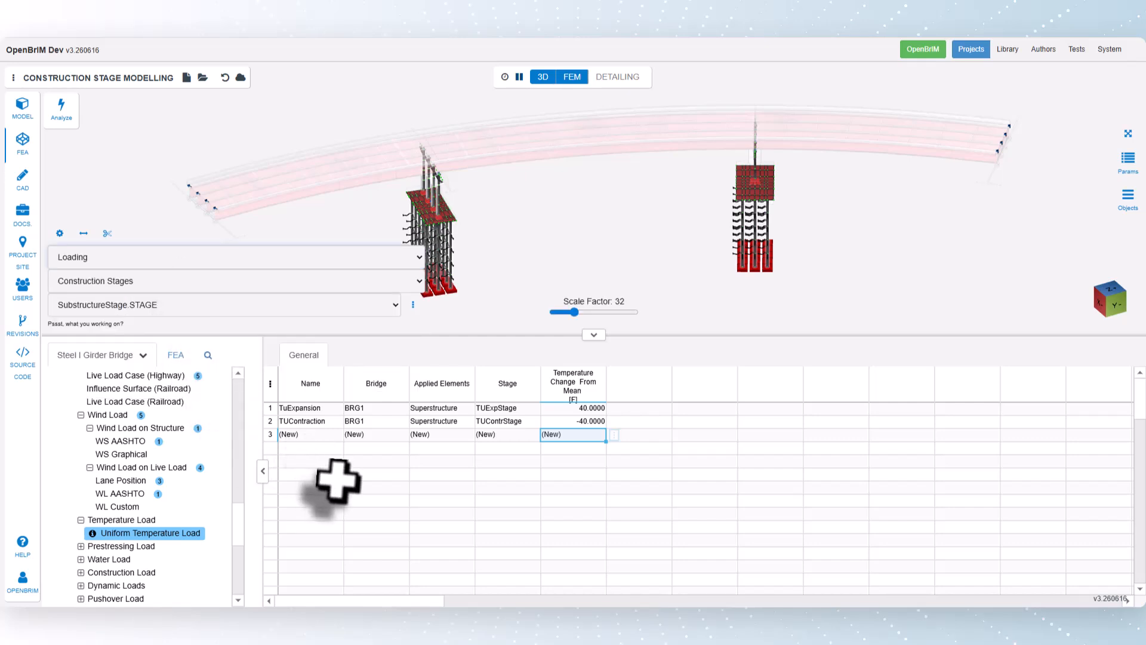
{"action": "left_click_drag", "start_coordinate": [574, 311], "coordinate": [583, 312]}
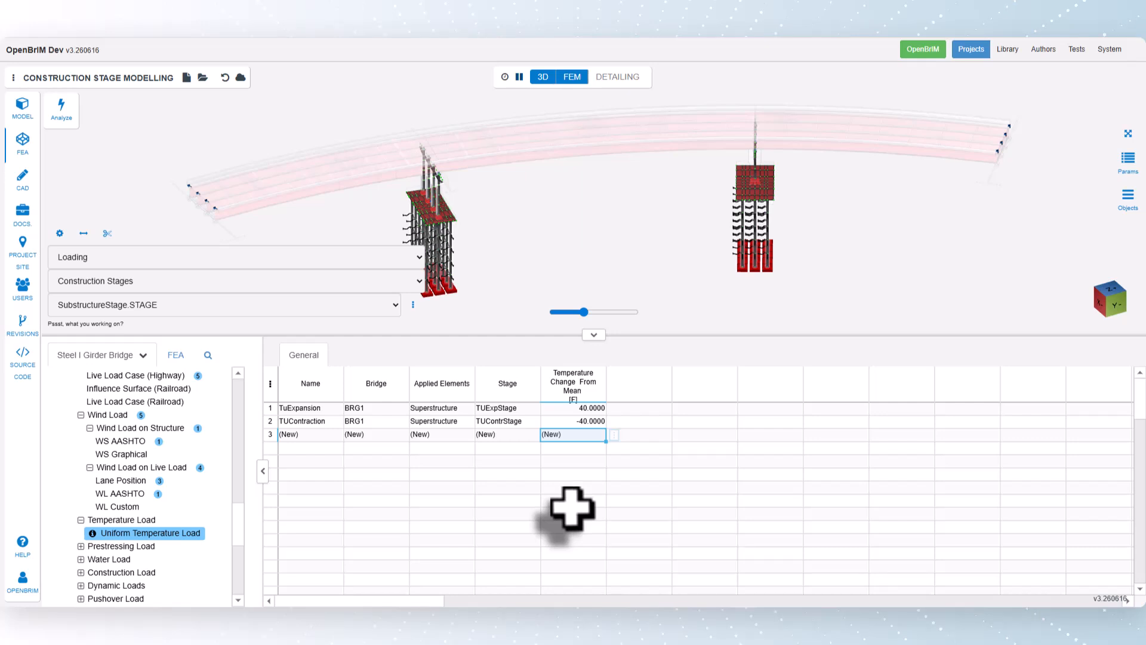
- Review the loading of successive construction stages, from GirderStage through the deck pours and FBarrierStage to the Strength III 0-degree RtoL wind stage
{"action": "left_click", "coordinate": [251, 309]}
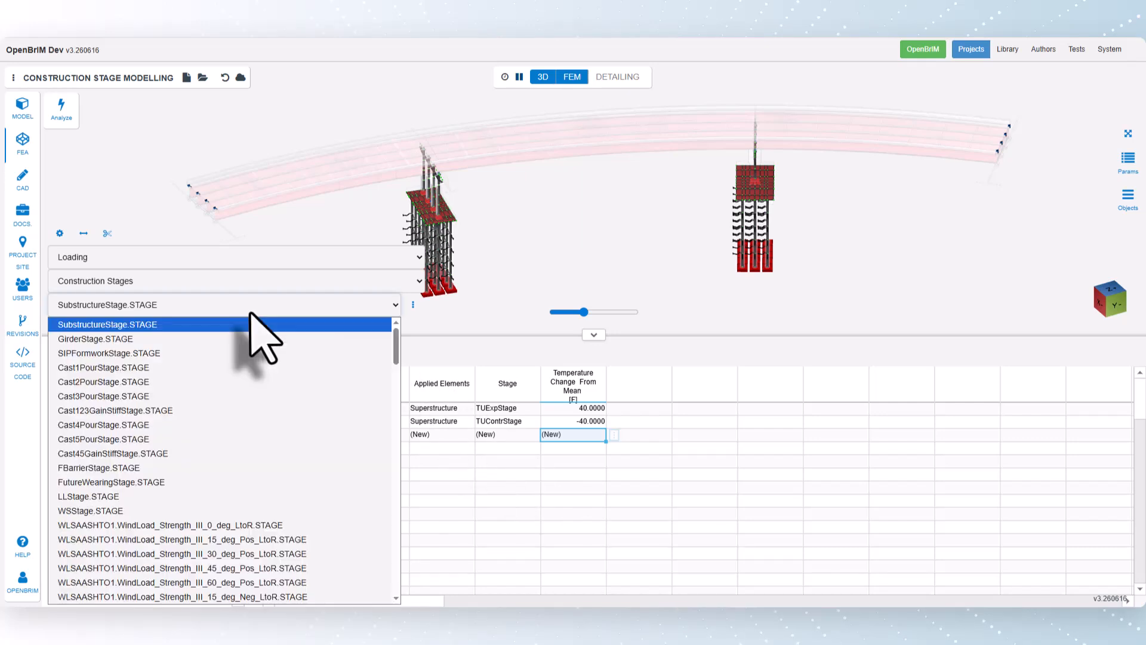
{"action": "left_click", "coordinate": [240, 353]}
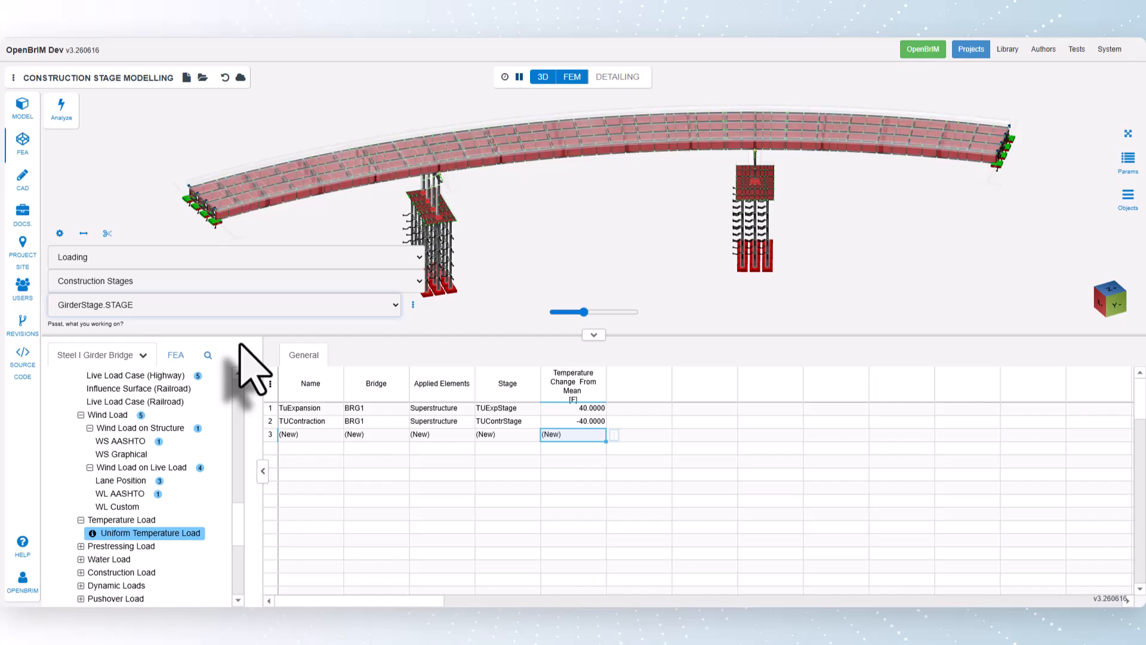
{"action": "key", "text": "Down"}
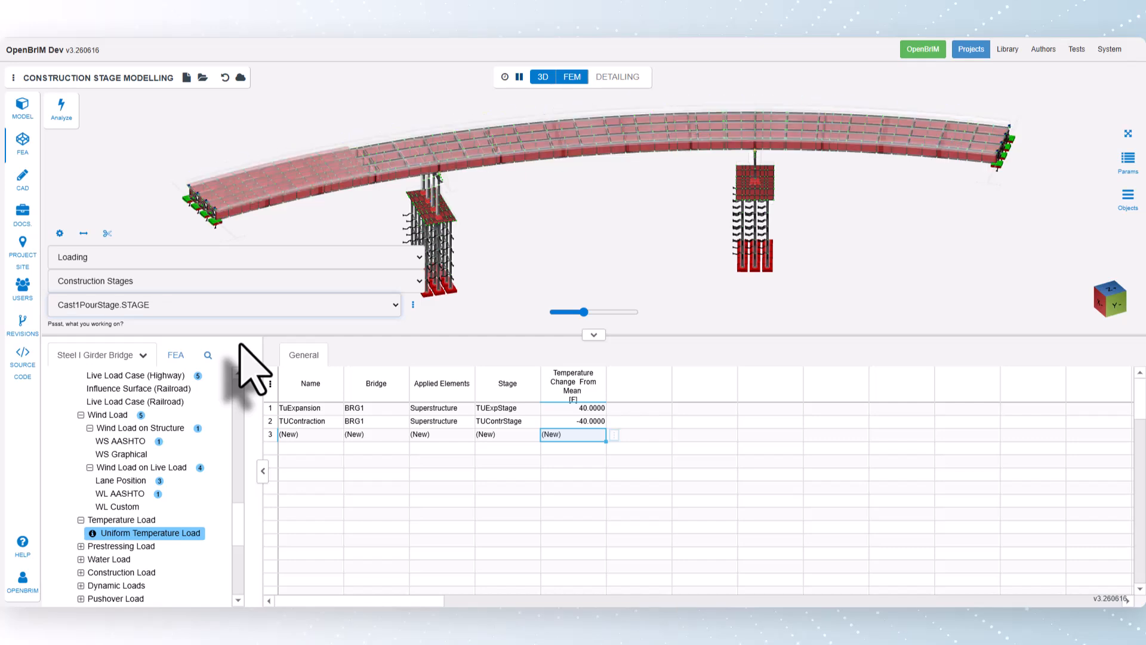
{"action": "key", "text": "Down"}
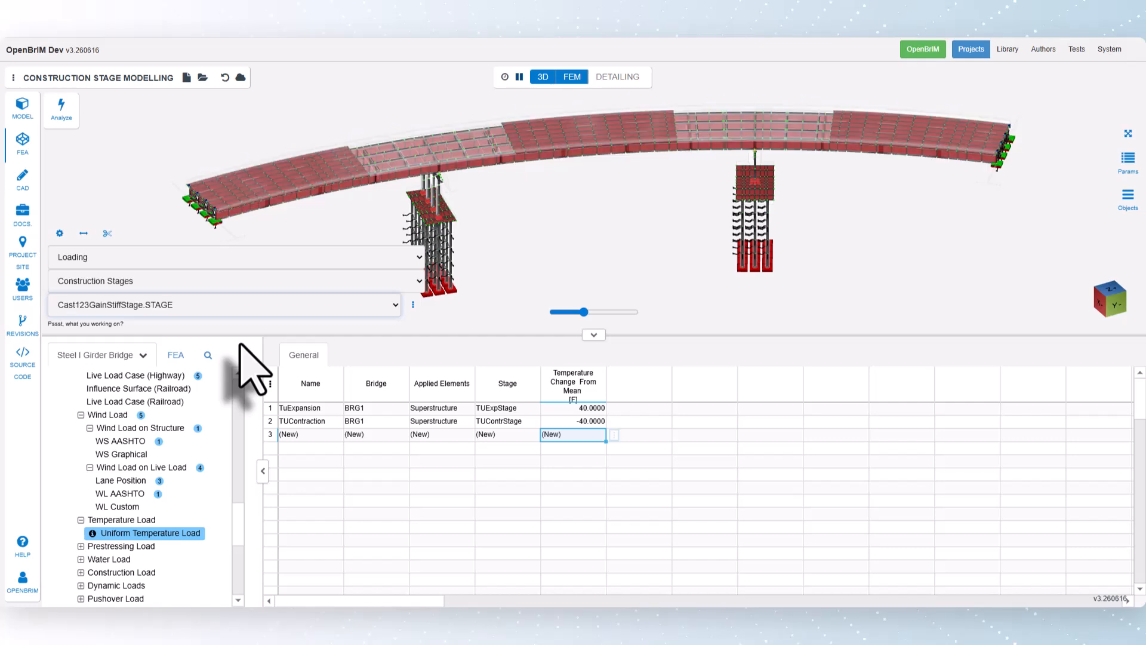
{"action": "key", "text": "Down"}
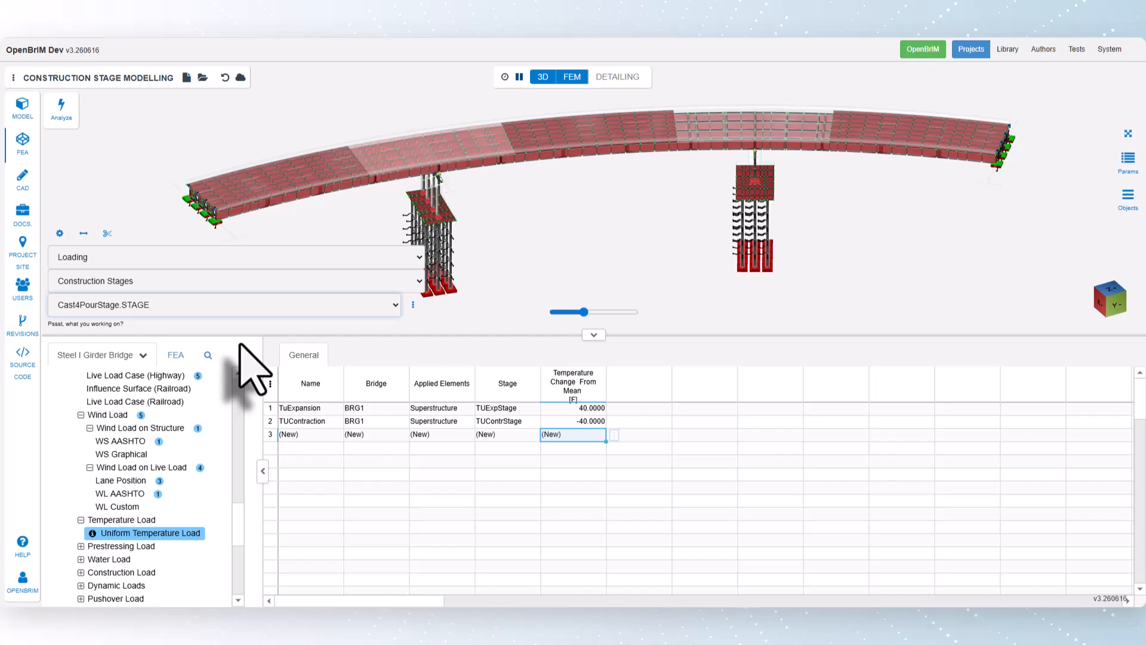
{"action": "key", "text": "Down"}
{"action": "key", "text": "Down"}
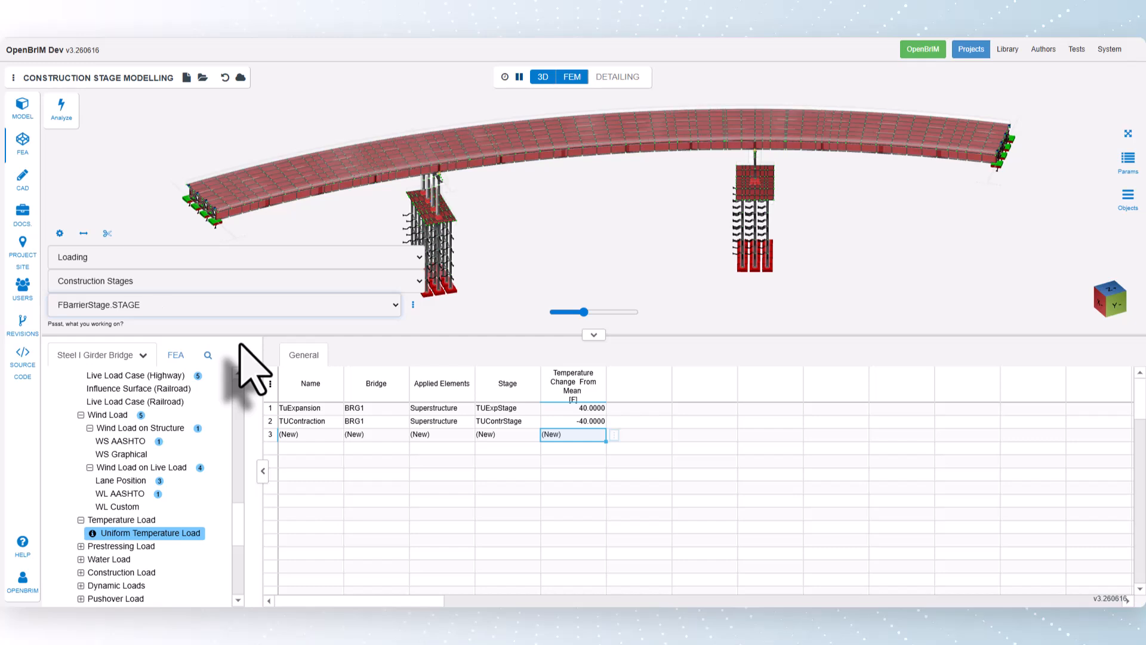
{"action": "key", "text": "Down"}
{"action": "key", "text": "Down"}
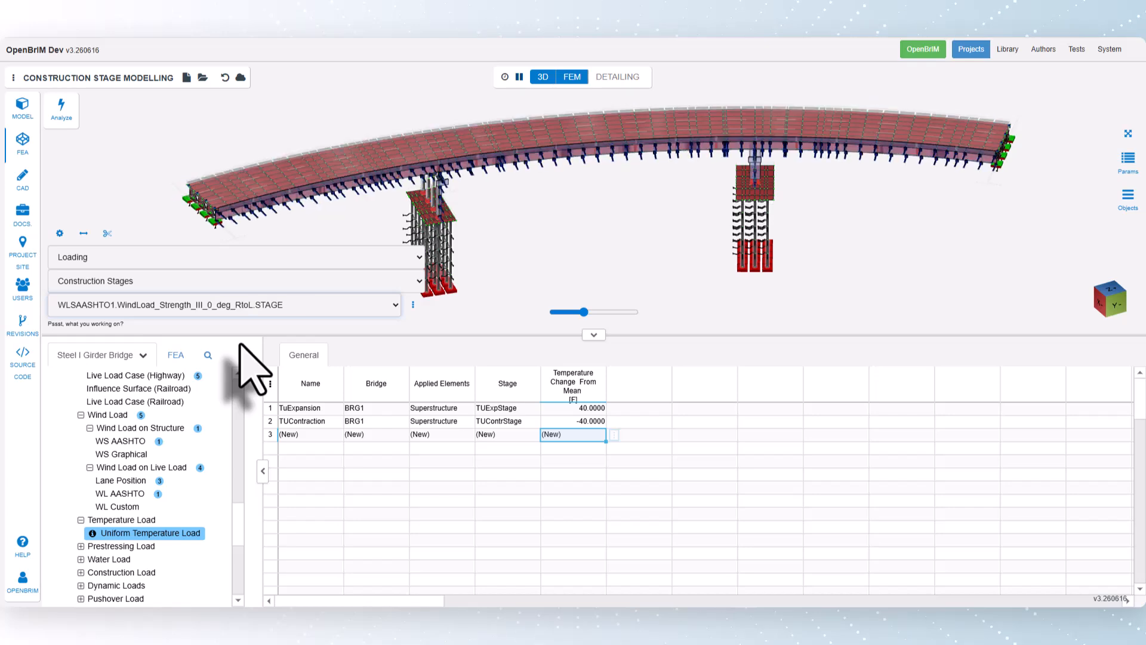
- Examine the Strength III 0-degree RtoL wind loads on the fascia girder and pier cap, then restore the full bridge view
{"action": "scroll", "coordinate": [241, 232], "scroll_direction": "up", "scroll_amount": 6}
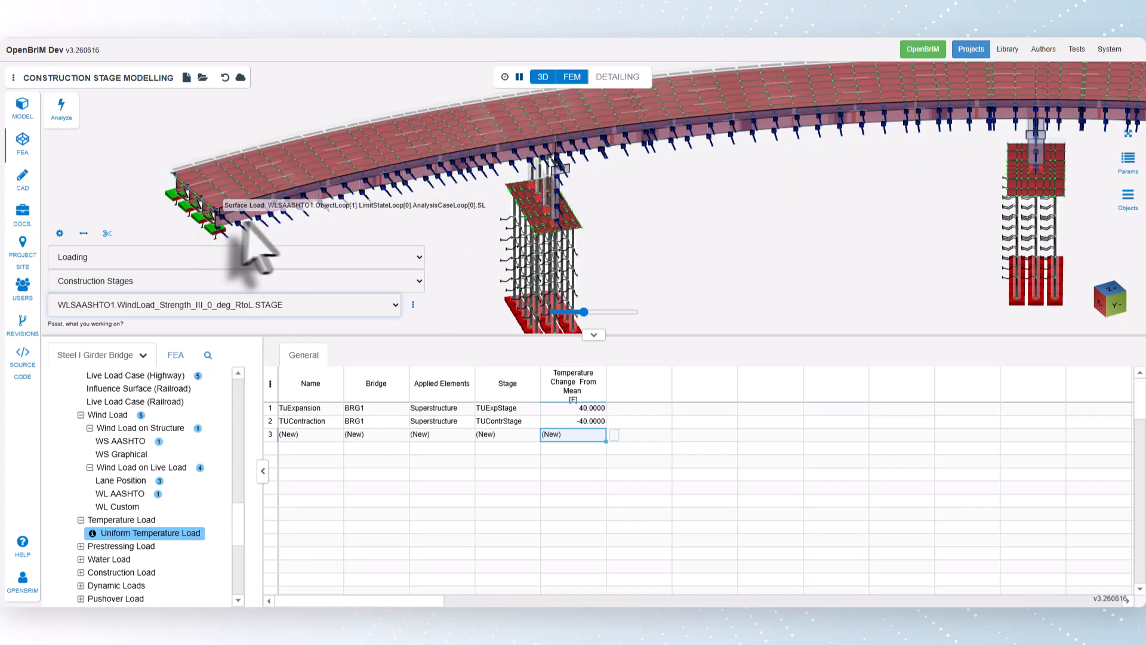
{"action": "scroll", "coordinate": [257, 230], "scroll_direction": "up", "scroll_amount": 5}
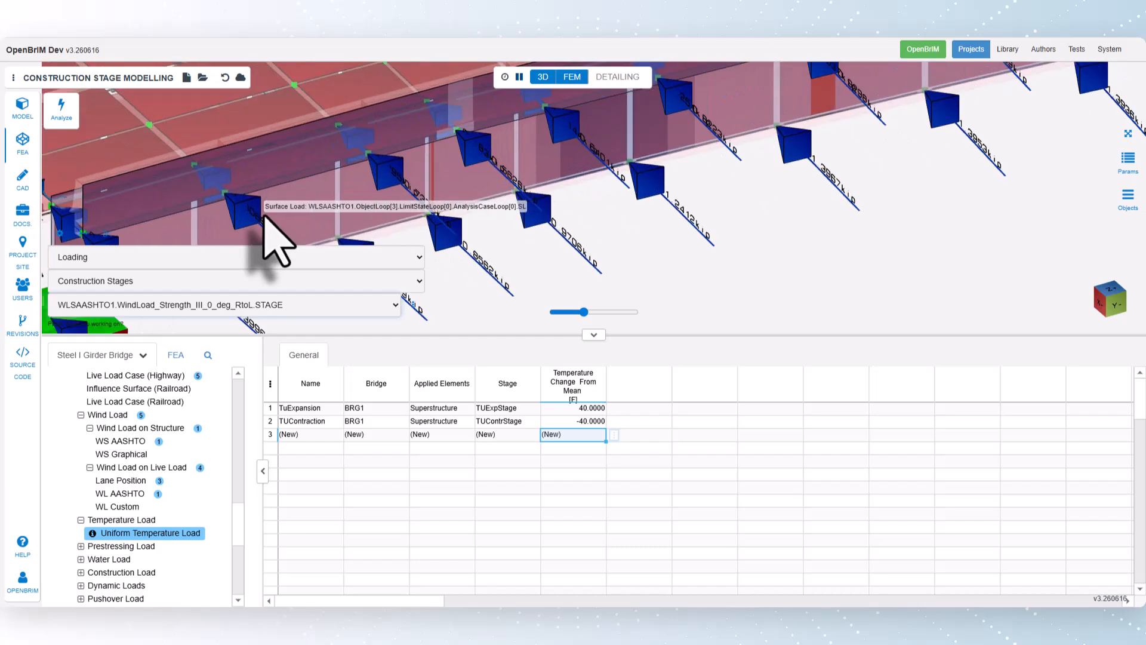
{"action": "scroll", "coordinate": [672, 318], "scroll_direction": "down", "scroll_amount": 10}
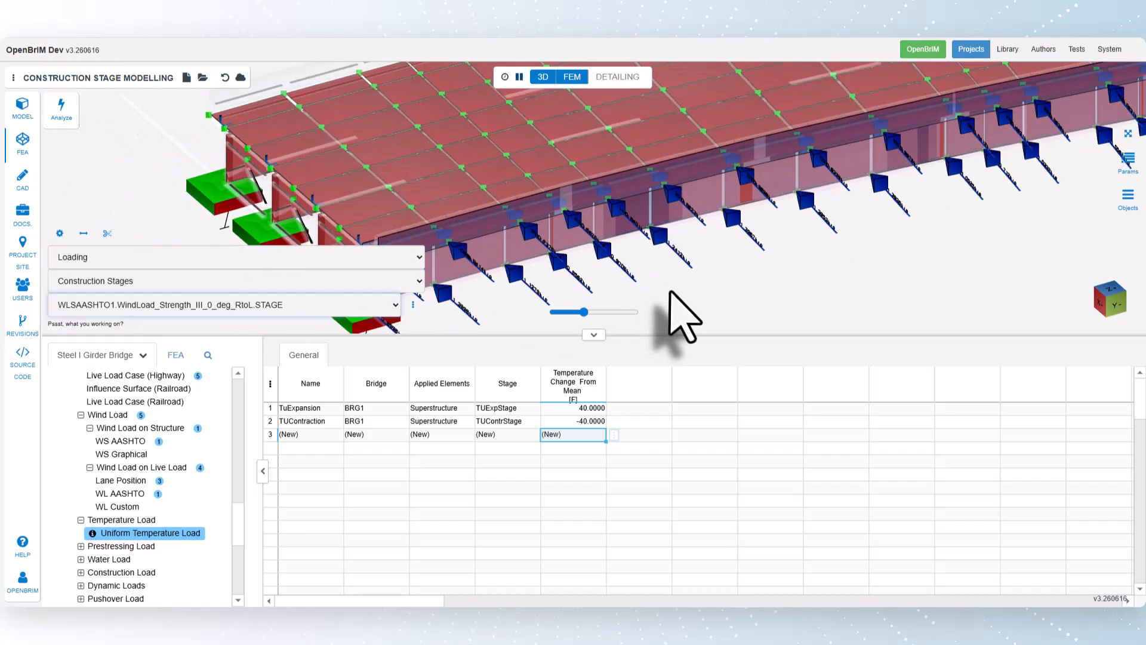
{"action": "left_click", "coordinate": [1127, 135]}
{"action": "scroll", "coordinate": [454, 197], "scroll_direction": "up", "scroll_amount": 8}
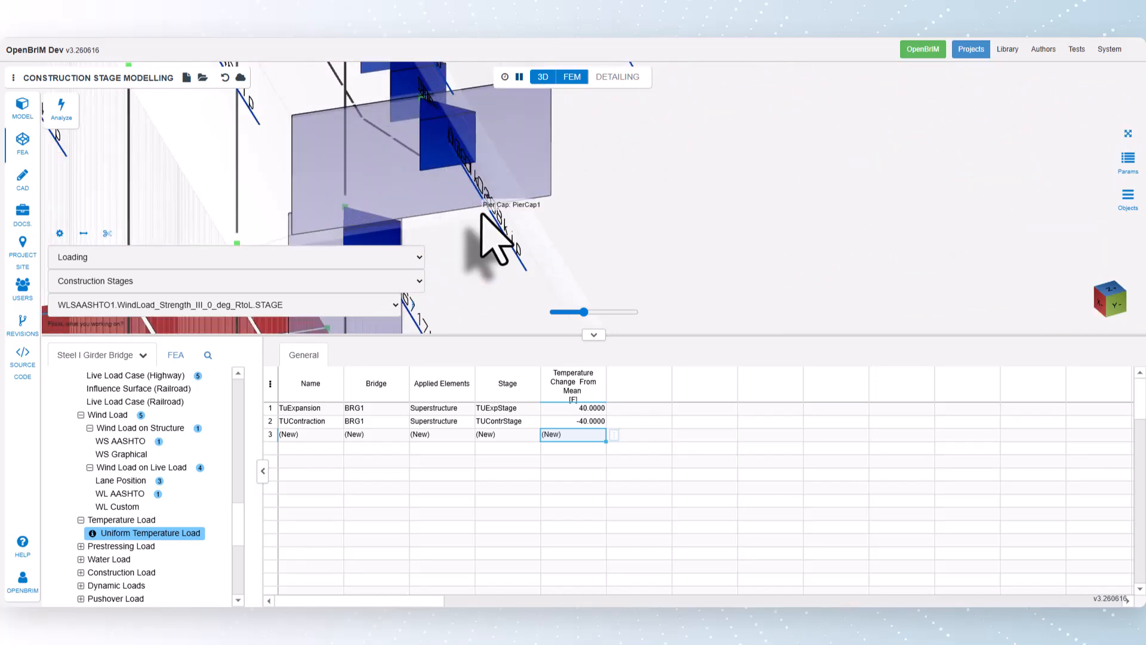
{"action": "scroll", "coordinate": [482, 215], "scroll_direction": "down", "scroll_amount": 5}
{"action": "scroll", "coordinate": [483, 214], "scroll_direction": "down", "scroll_amount": 5}
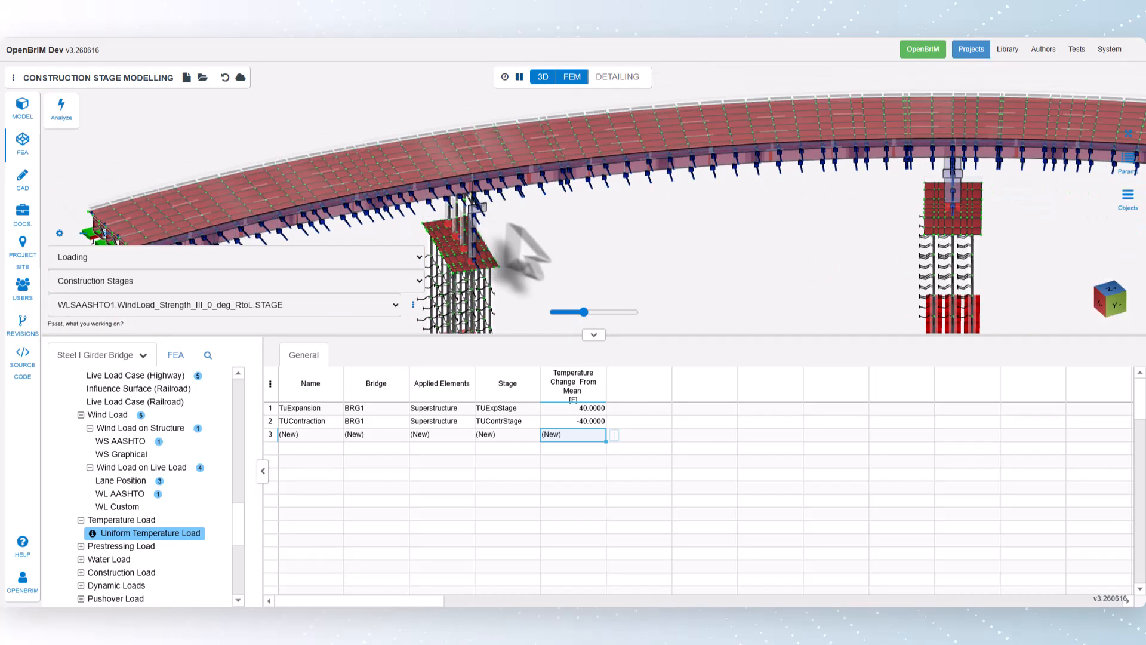
{"action": "left_click", "coordinate": [1128, 135]}
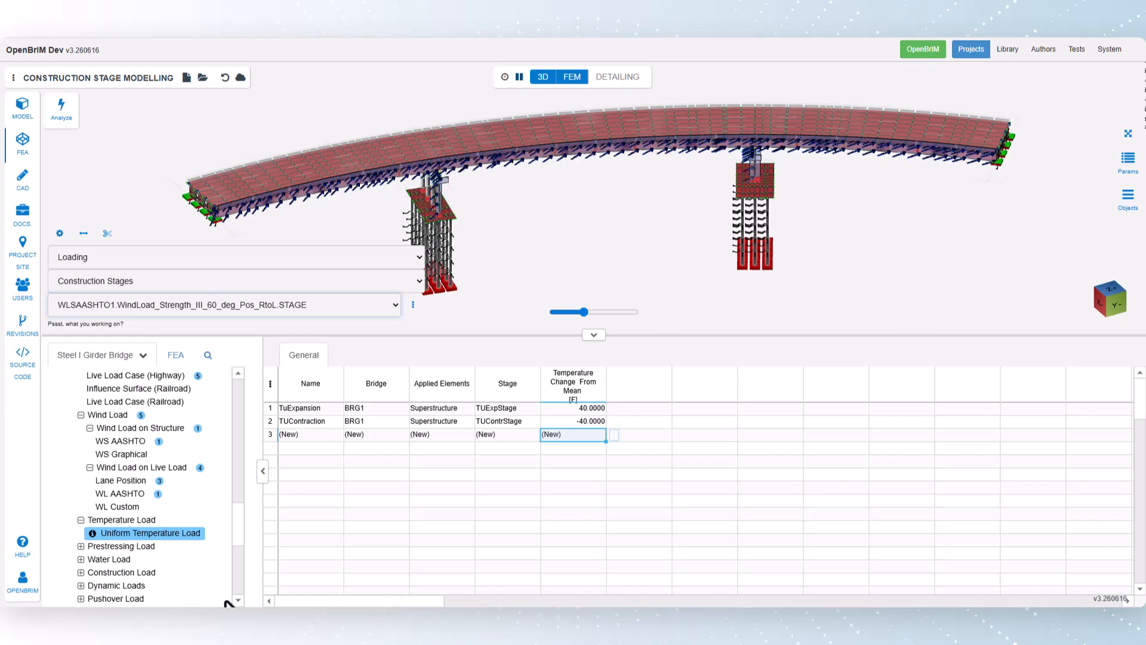
- Examine the Strength III 60-degree positive RtoL wind loads along the girder and on the pier, then restore the full bridge view
{"action": "scroll", "coordinate": [188, 226], "scroll_direction": "up", "scroll_amount": 2}
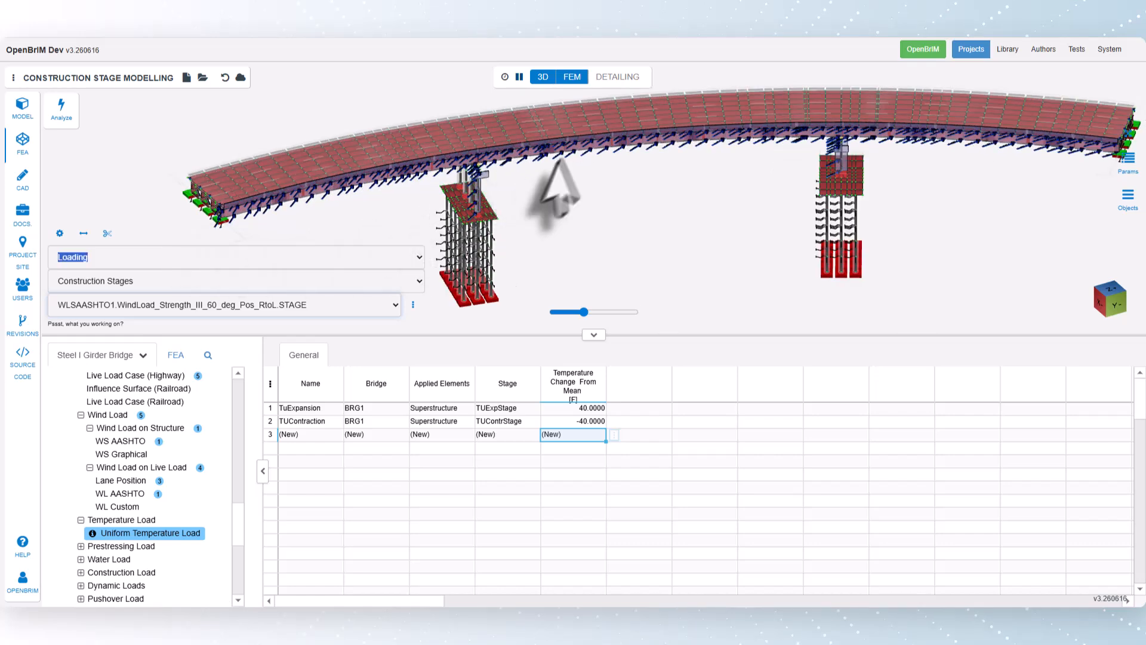
{"action": "scroll", "coordinate": [657, 160], "scroll_direction": "up", "scroll_amount": 5}
{"action": "scroll", "coordinate": [642, 156], "scroll_direction": "up", "scroll_amount": 3}
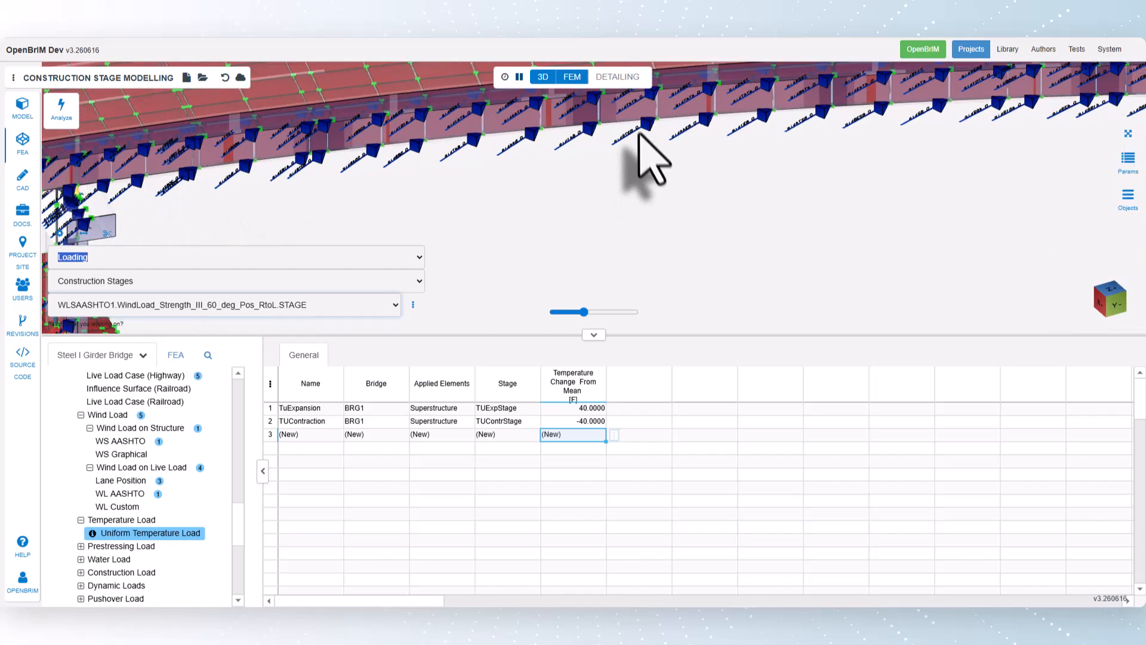
{"action": "scroll", "coordinate": [631, 143], "scroll_direction": "up", "scroll_amount": 4}
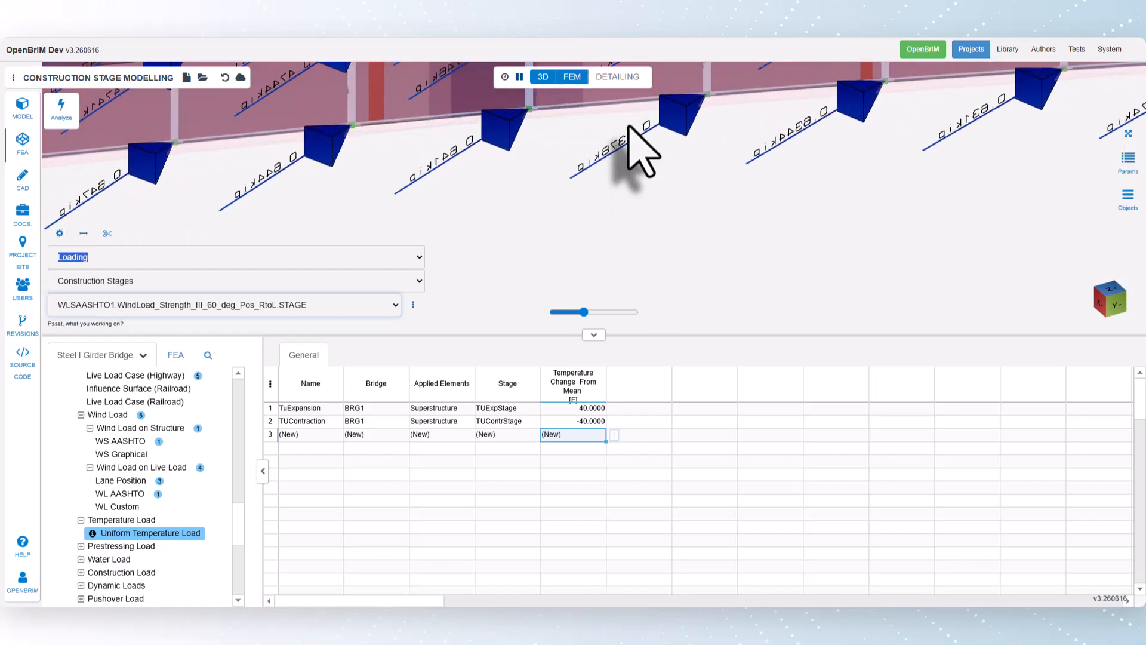
{"action": "scroll", "coordinate": [639, 152], "scroll_direction": "down", "scroll_amount": 10}
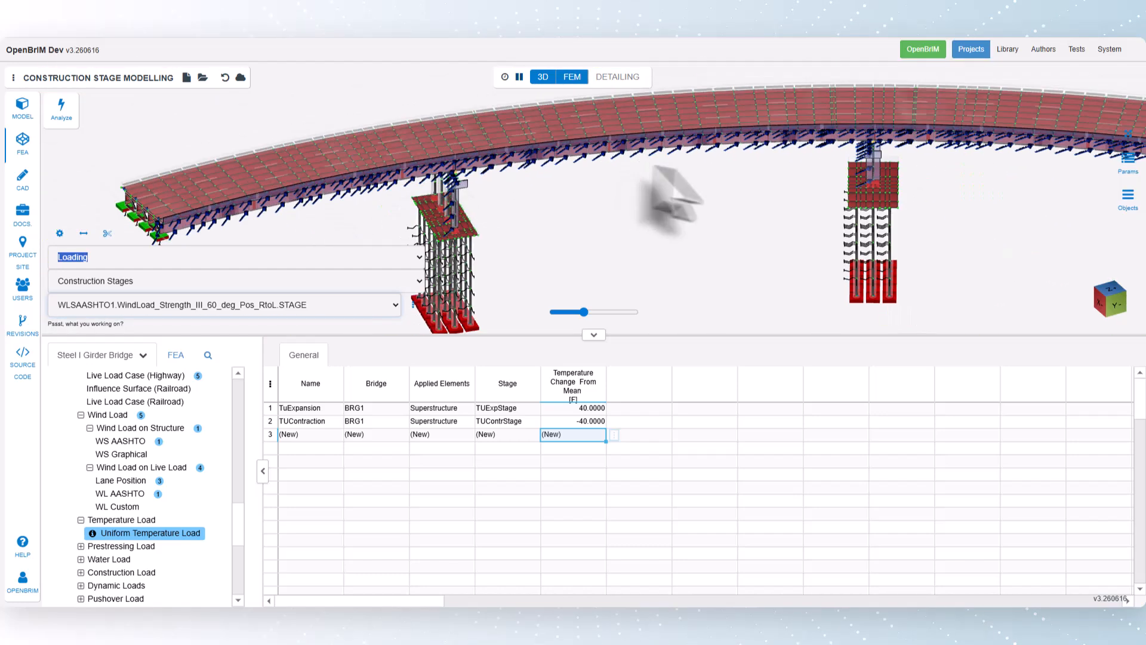
{"action": "scroll", "coordinate": [874, 182], "scroll_direction": "up", "scroll_amount": 8}
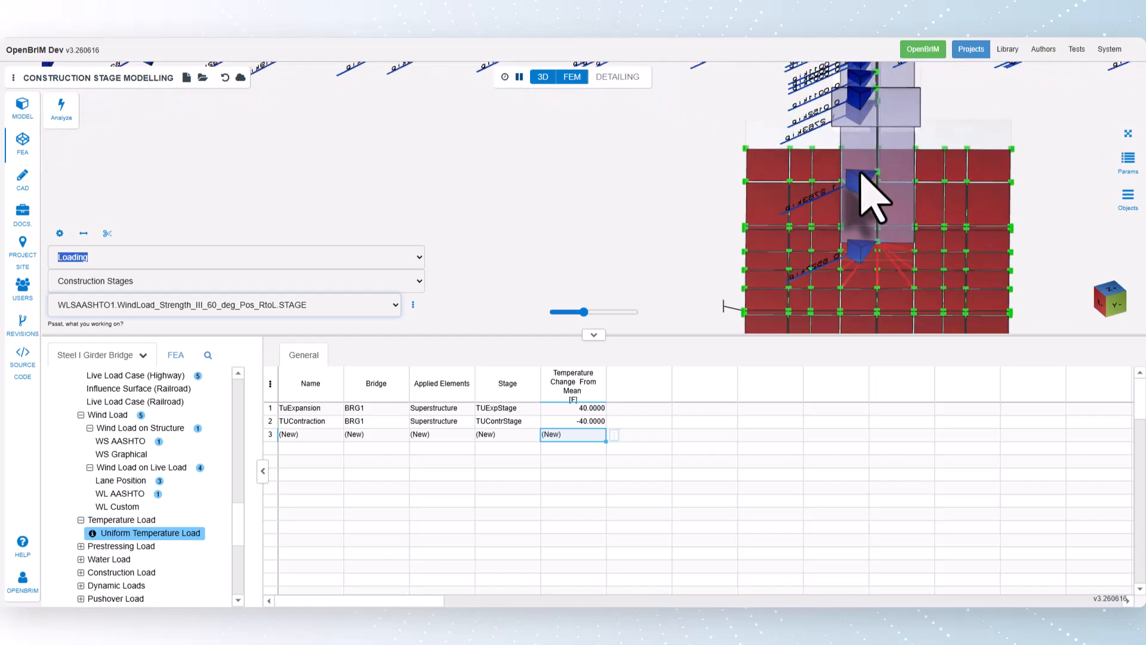
{"action": "scroll", "coordinate": [875, 200], "scroll_direction": "up", "scroll_amount": 2}
{"action": "scroll", "coordinate": [862, 175], "scroll_direction": "down", "scroll_amount": 10}
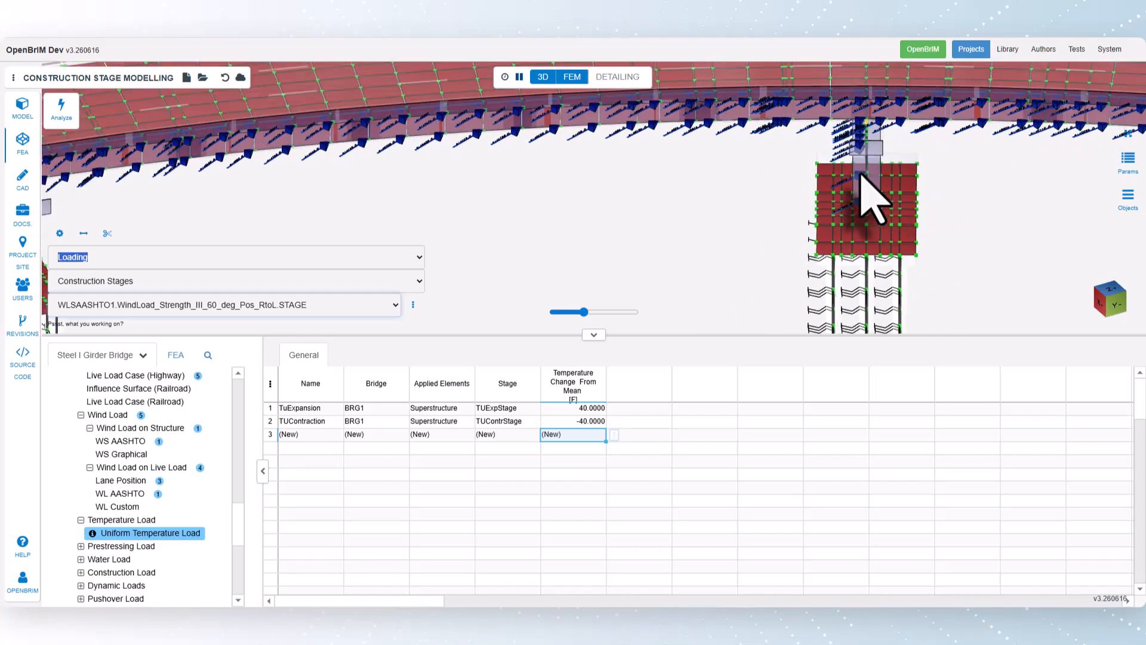
{"action": "left_click", "coordinate": [1120, 145]}
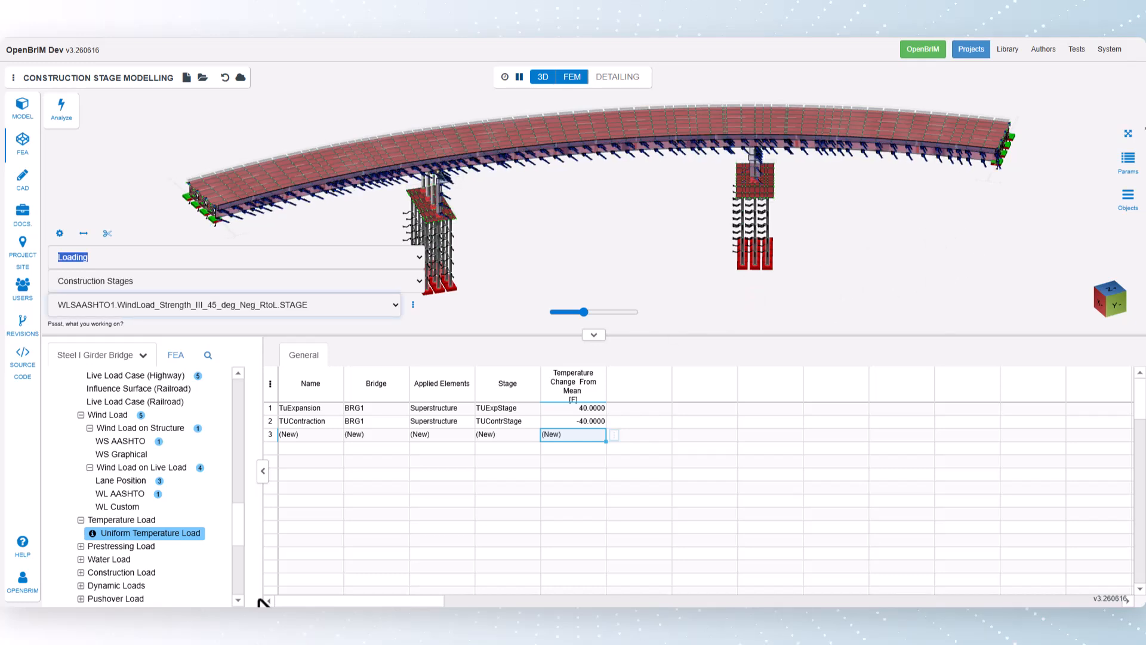
- Run the finite element analysis of the staged bridge model and display the deformed shape
{"action": "left_click", "coordinate": [62, 113]}
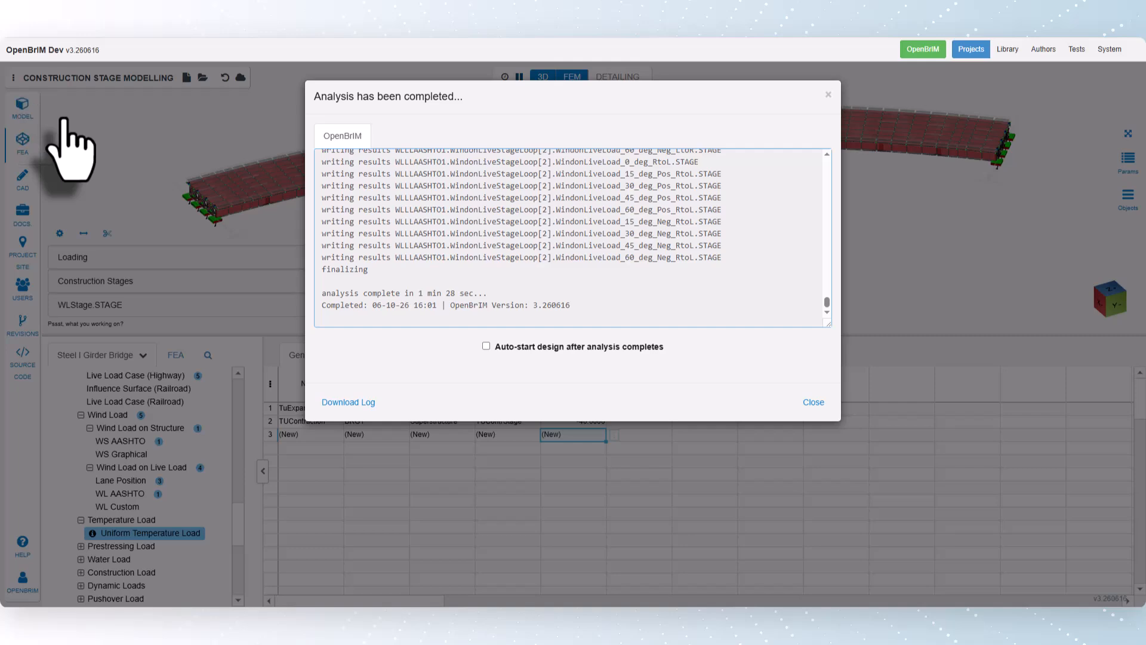
{"action": "left_click", "coordinate": [817, 402]}
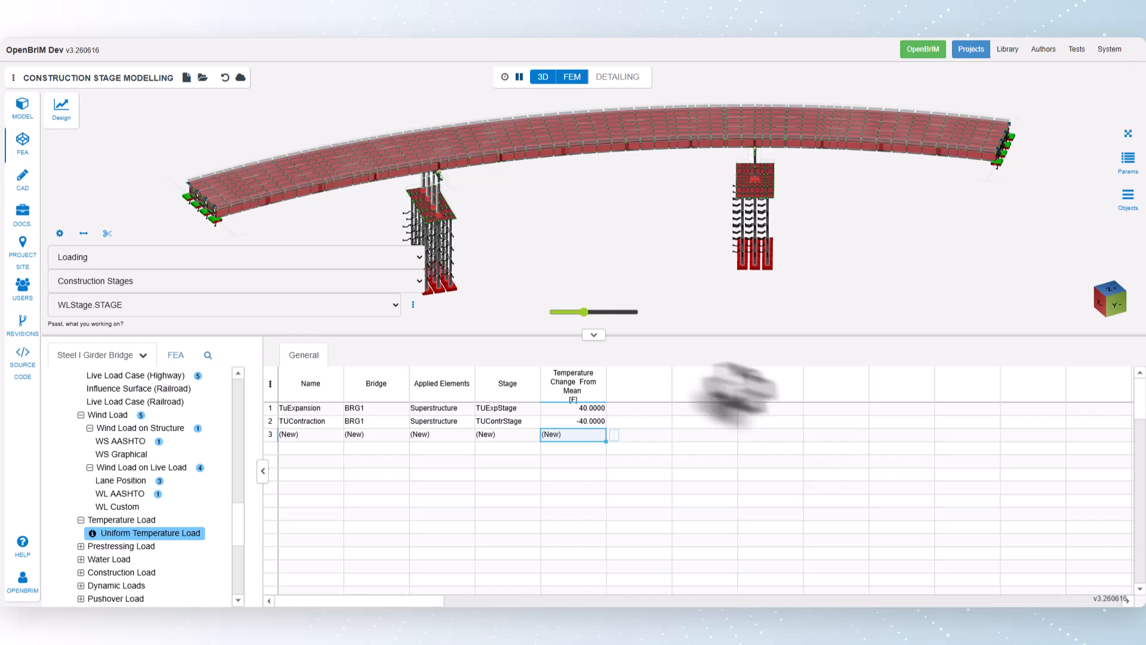
{"action": "left_click", "coordinate": [135, 261]}
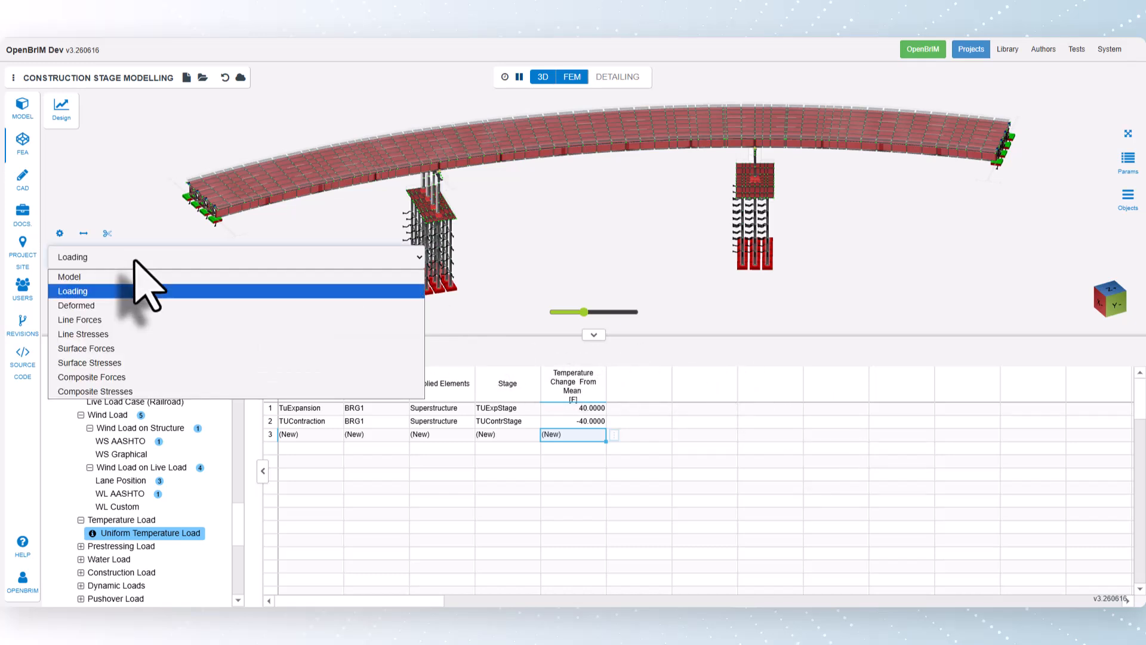
{"action": "left_click", "coordinate": [123, 303]}
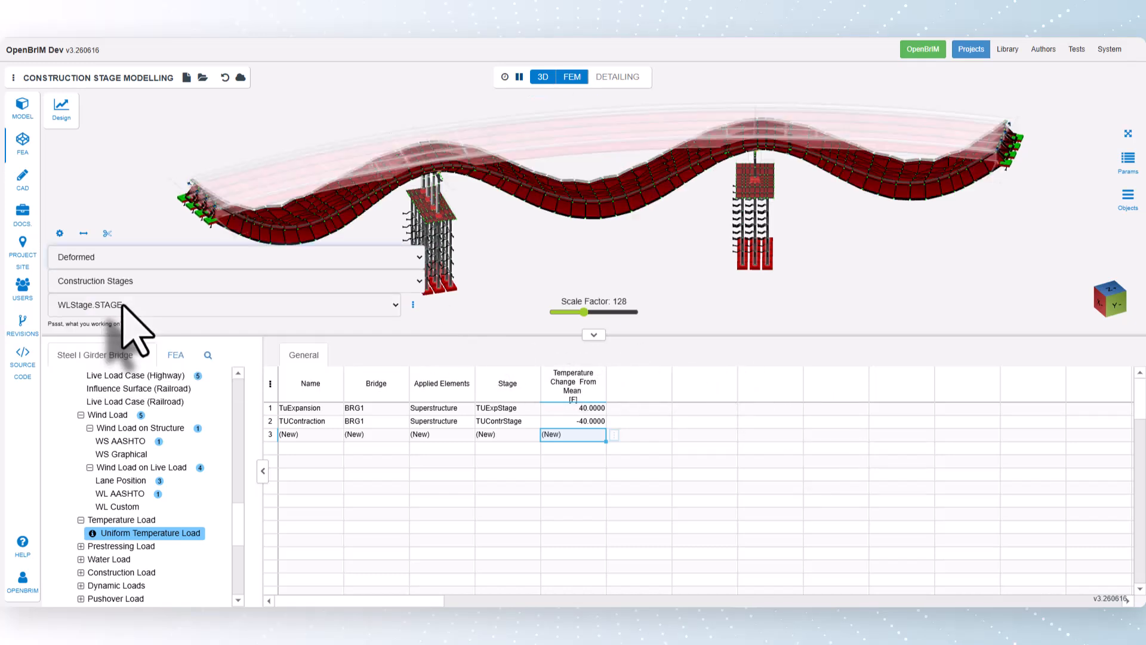
- Review the deformed shape of each construction stage, from SubstructureStage through the deck pours and FutureWearingStage to the Strength V wind stages
{"action": "left_click", "coordinate": [124, 305]}
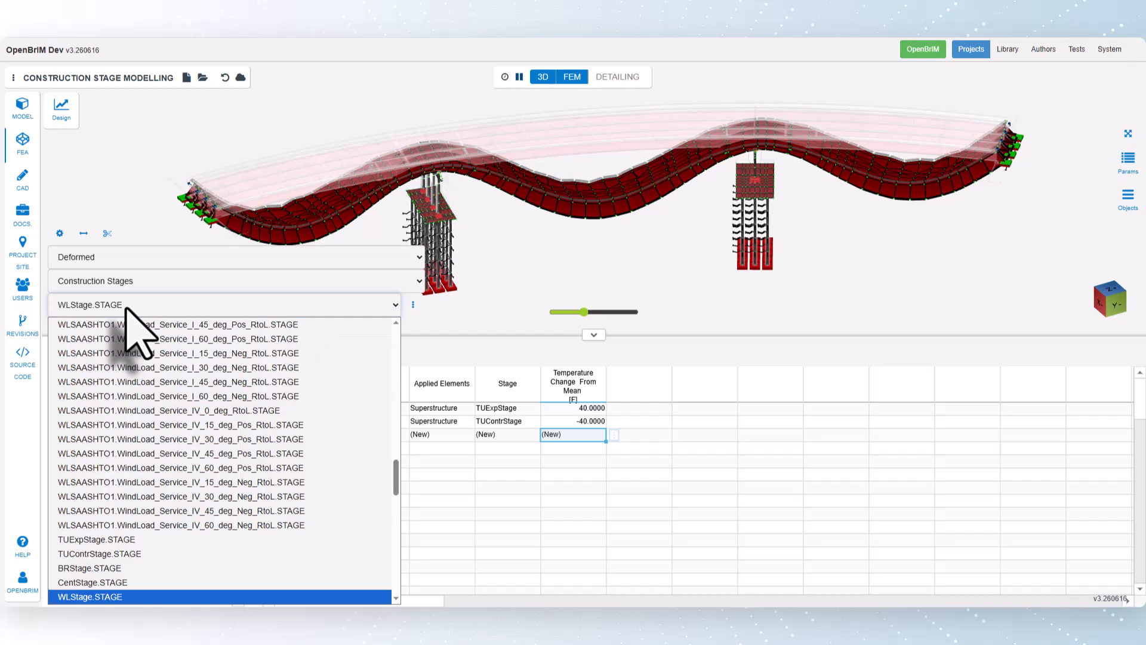
{"action": "scroll", "coordinate": [124, 395], "scroll_direction": "up", "scroll_amount": 5}
{"action": "scroll", "coordinate": [126, 406], "scroll_direction": "up", "scroll_amount": 10}
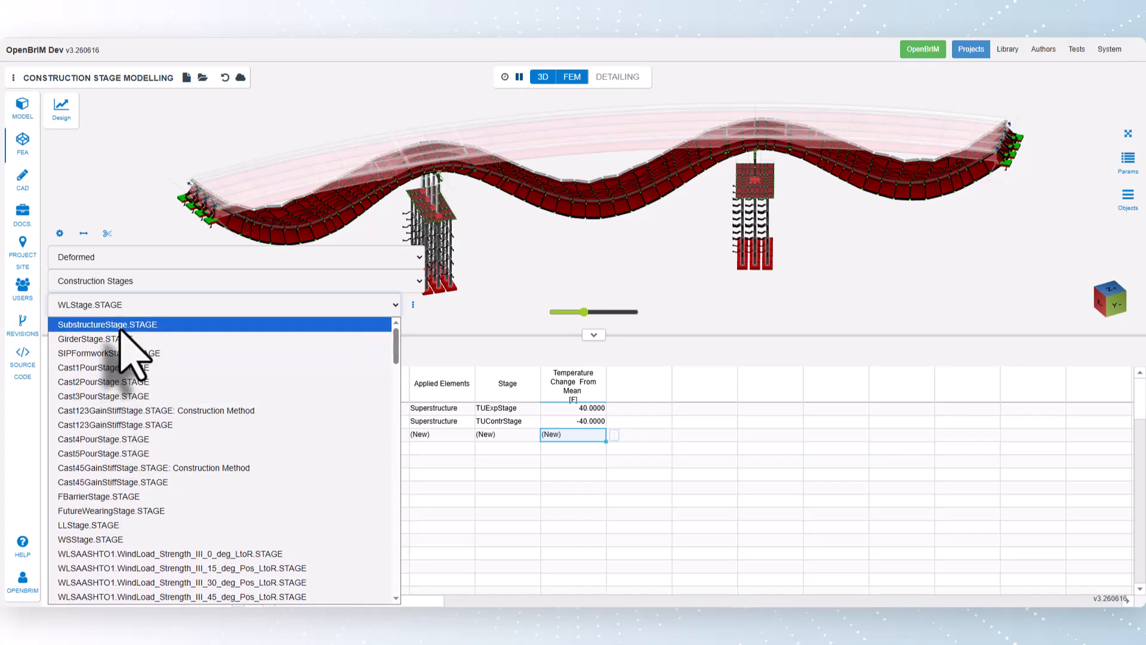
{"action": "left_click", "coordinate": [123, 326]}
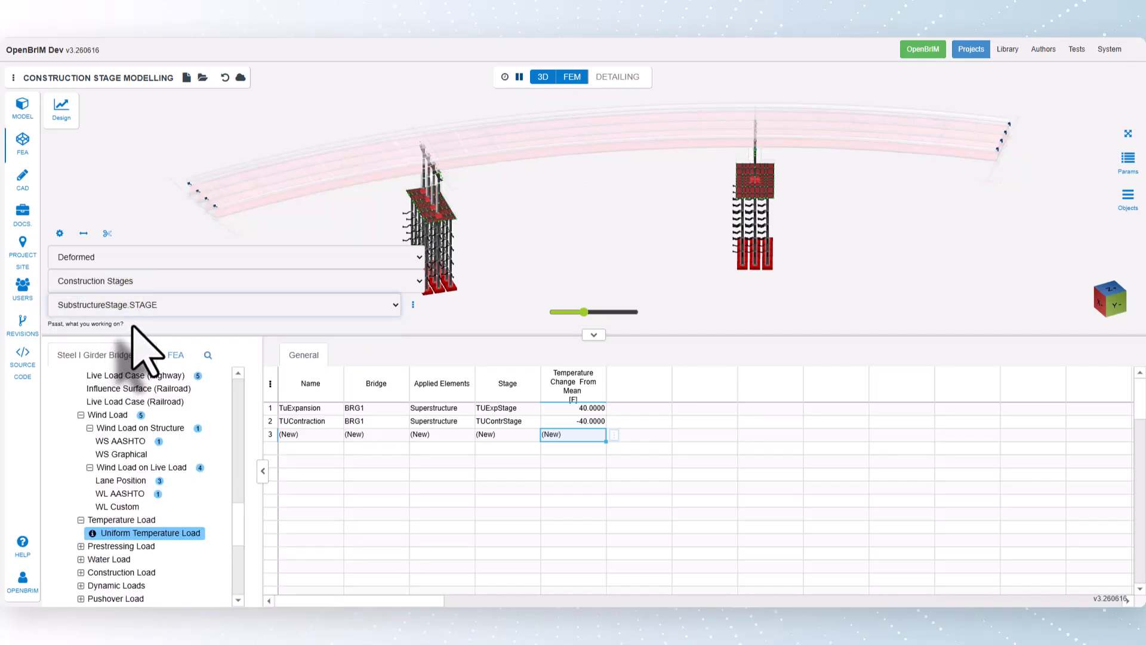
{"action": "key", "text": "Down"}
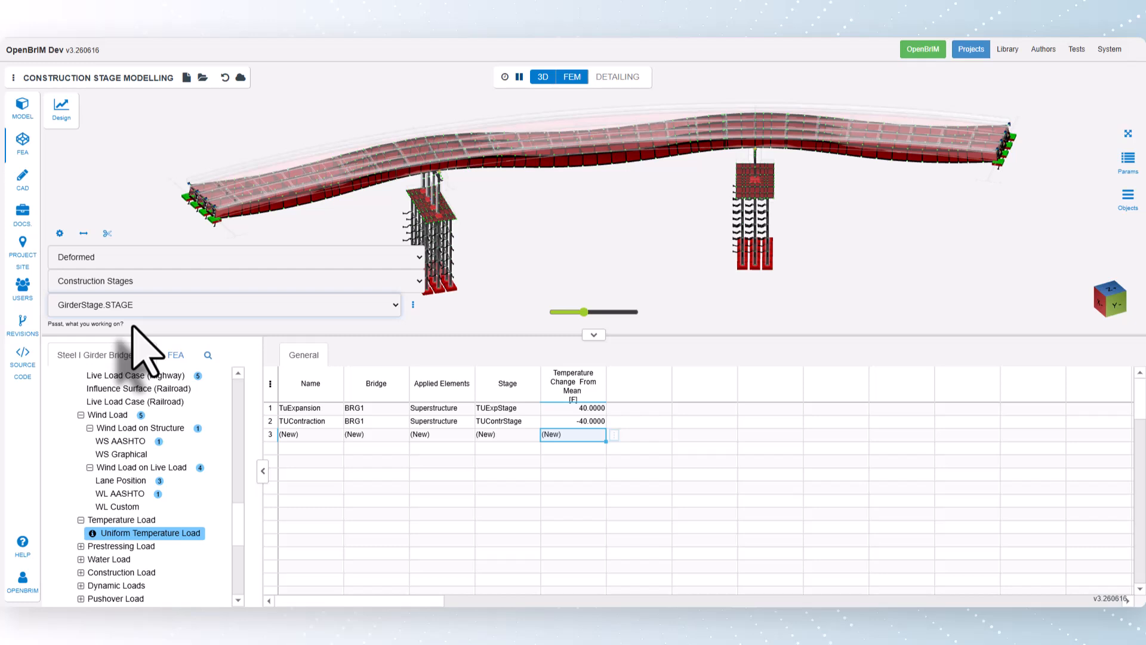
{"action": "key", "text": "Down"}
{"action": "key", "text": "Down"}
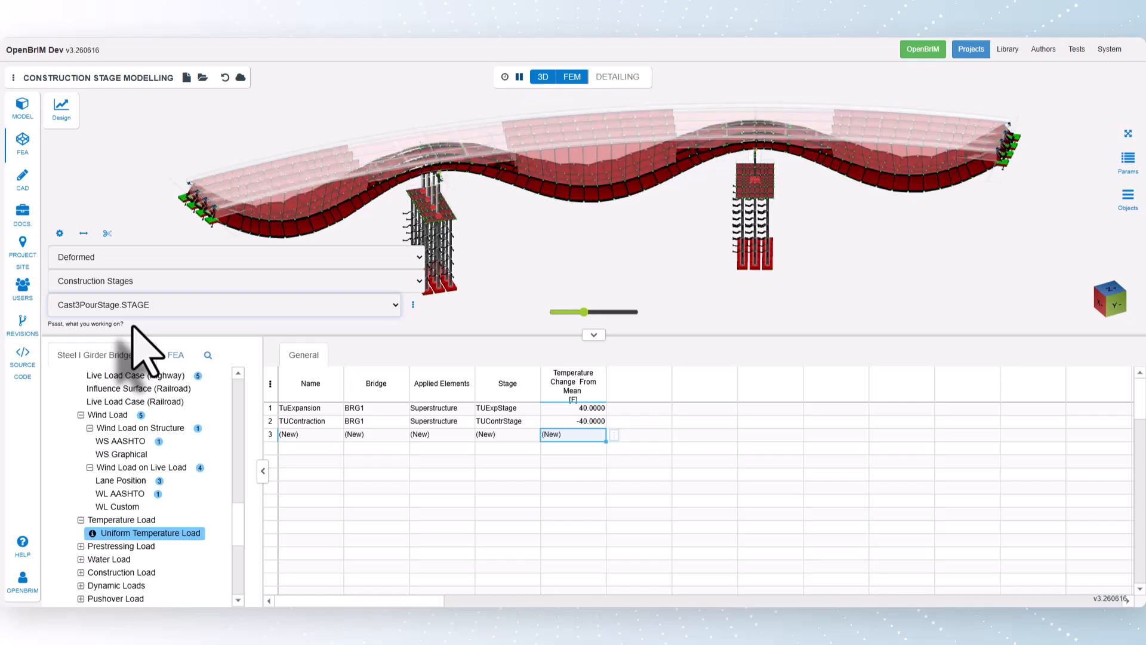
{"action": "key", "text": "Down"}
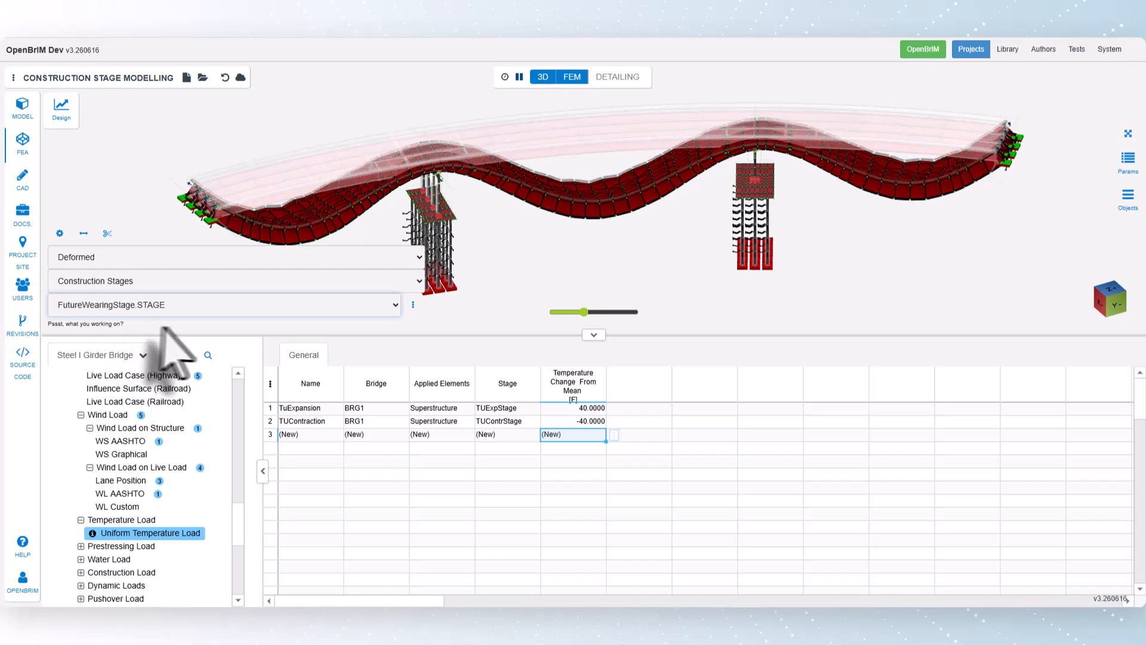
{"action": "mouse_move", "coordinate": [600, 219]}
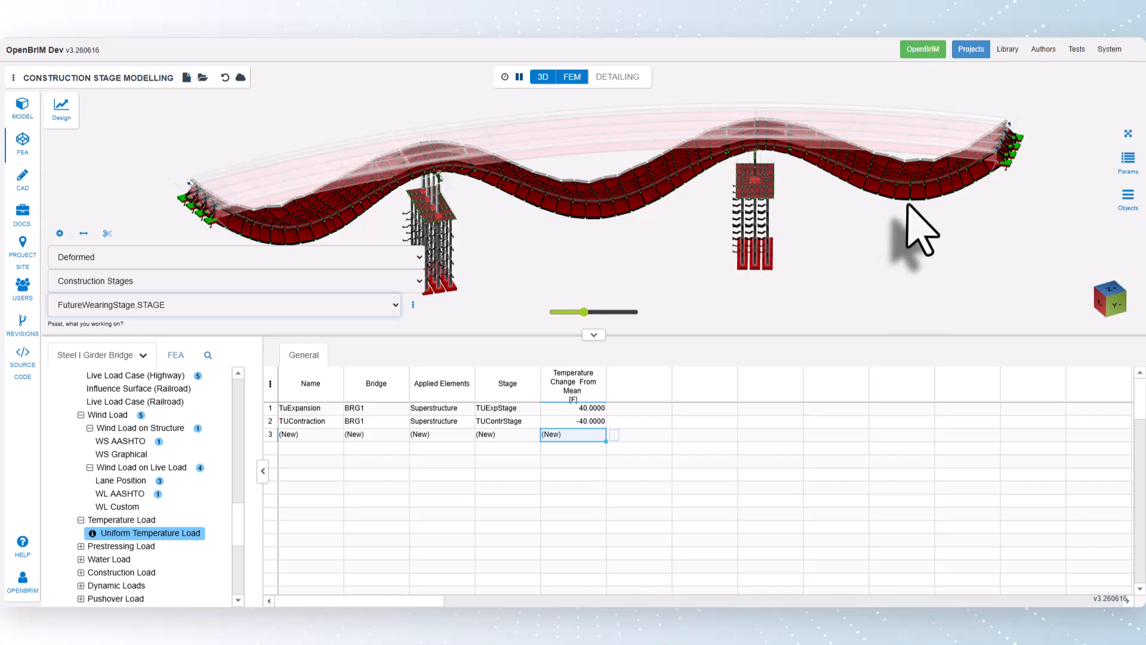
{"action": "mouse_move", "coordinate": [910, 202]}
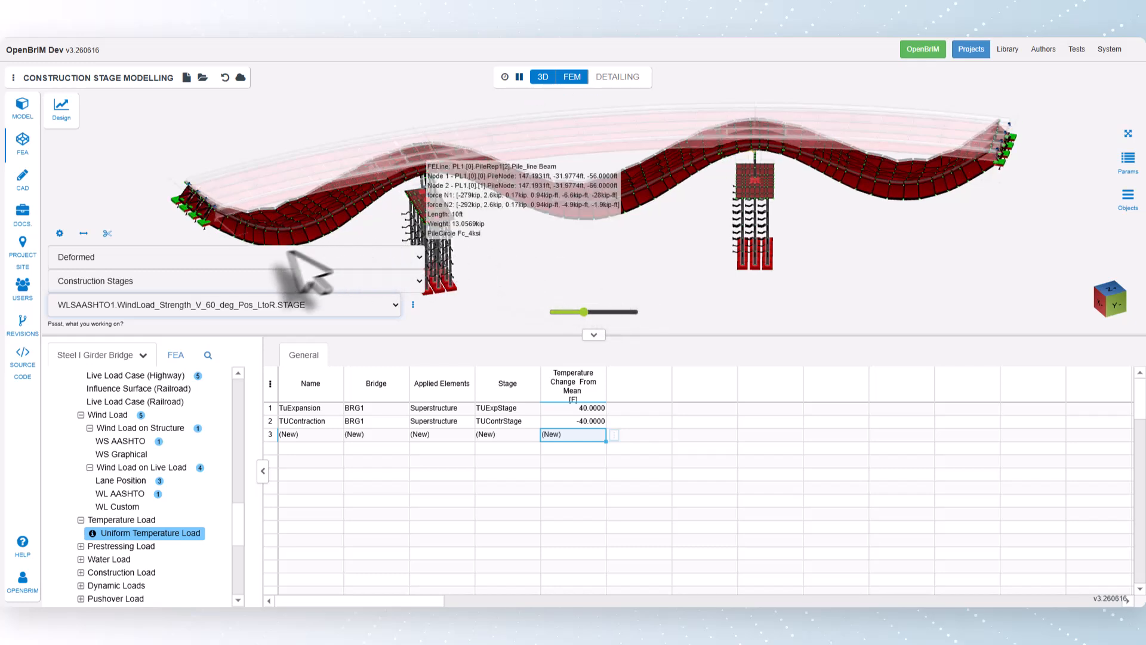
- Display the axial Fx line forces and view them for SubstructureStage
{"action": "left_click", "coordinate": [258, 257]}
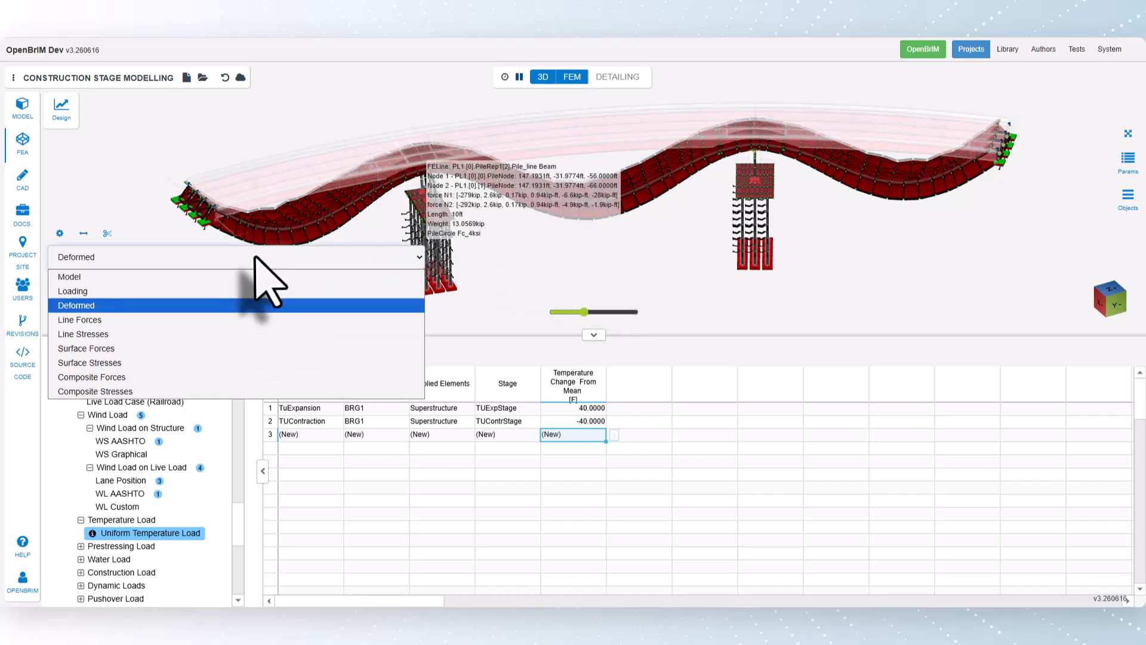
{"action": "left_click", "coordinate": [234, 321]}
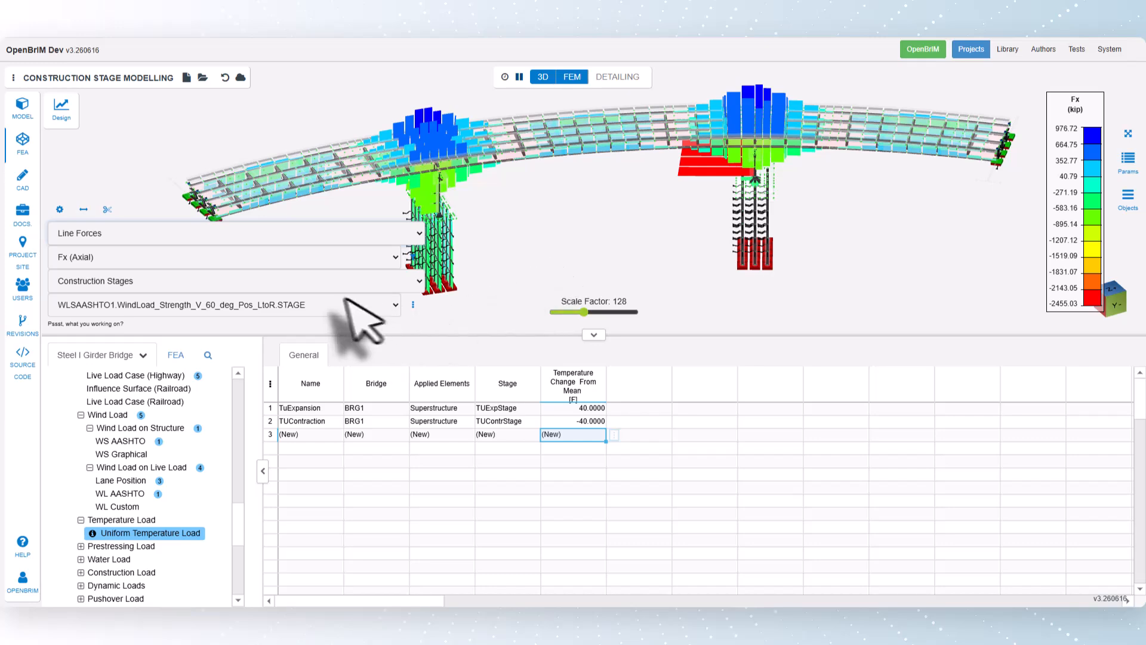
{"action": "left_click", "coordinate": [331, 304]}
{"action": "scroll", "coordinate": [281, 349], "scroll_direction": "up", "scroll_amount": 3}
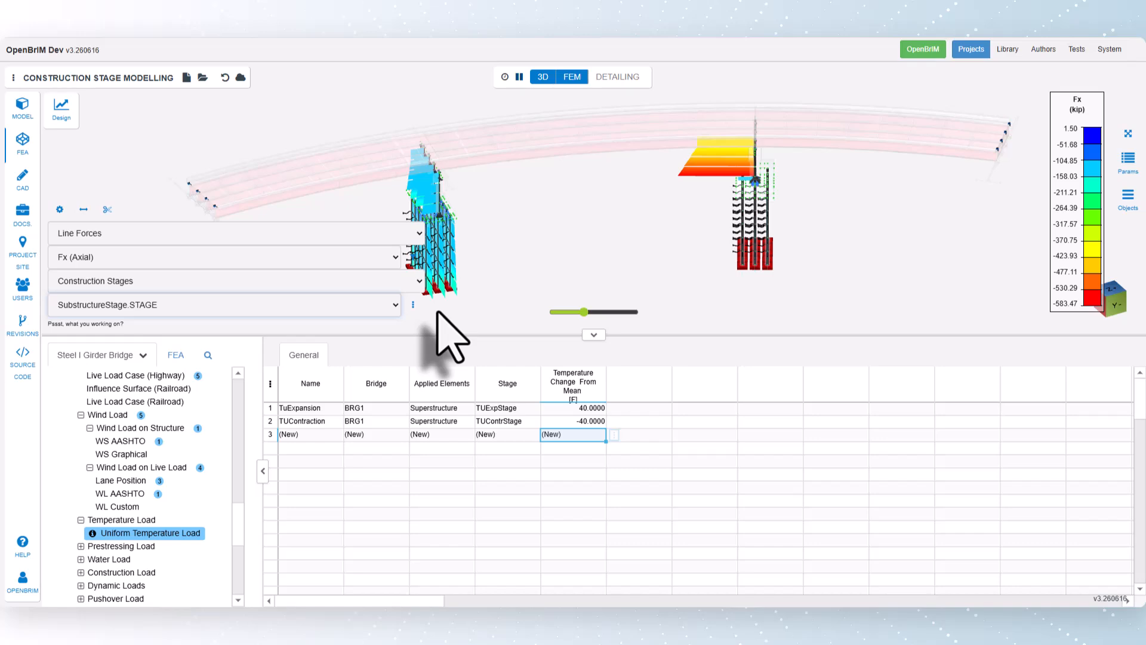
- Switch the results display to composite forces and show them for G1.CompositeGirder
{"action": "left_click", "coordinate": [215, 232]}
{"action": "left_click", "coordinate": [126, 377]}
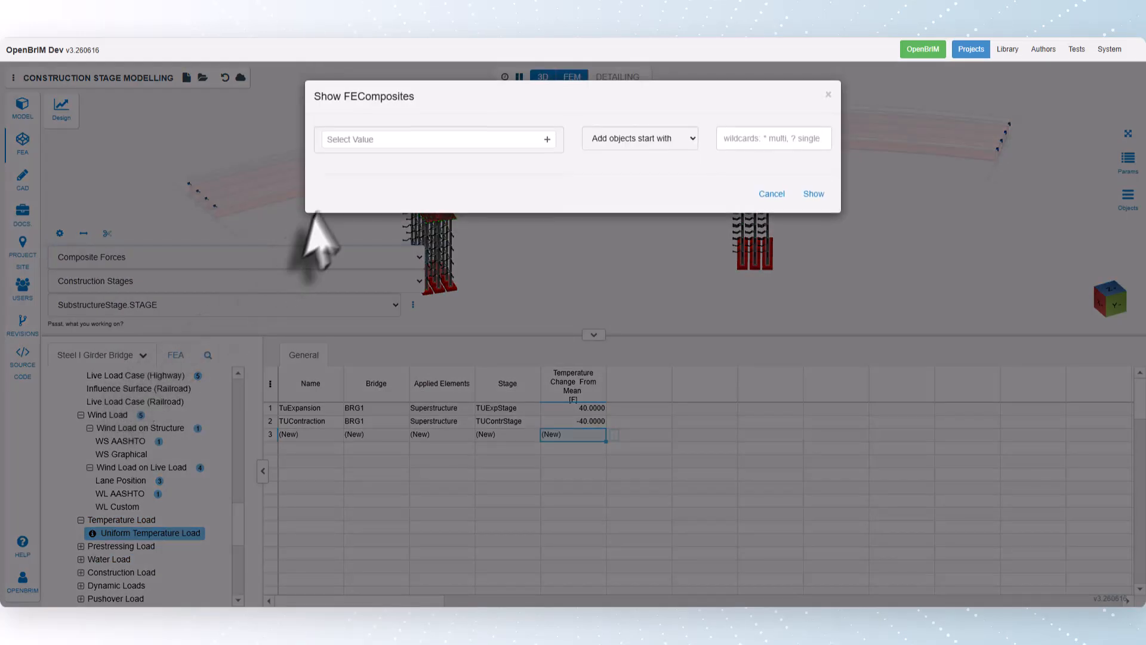
{"action": "left_click", "coordinate": [388, 144]}
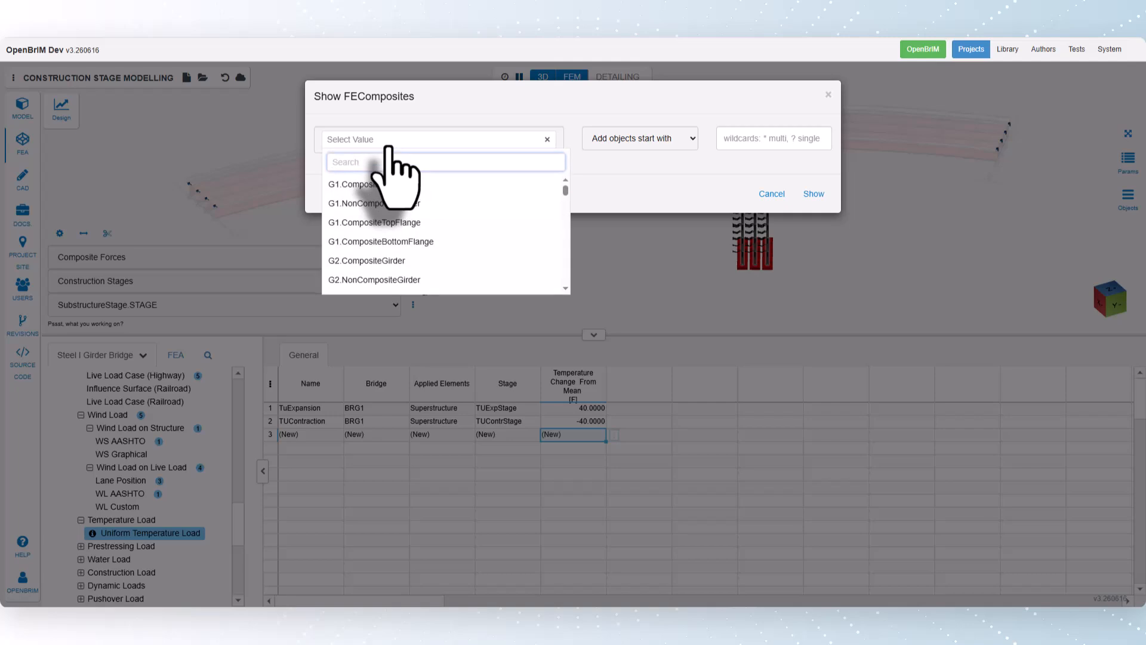
{"action": "left_click", "coordinate": [382, 185]}
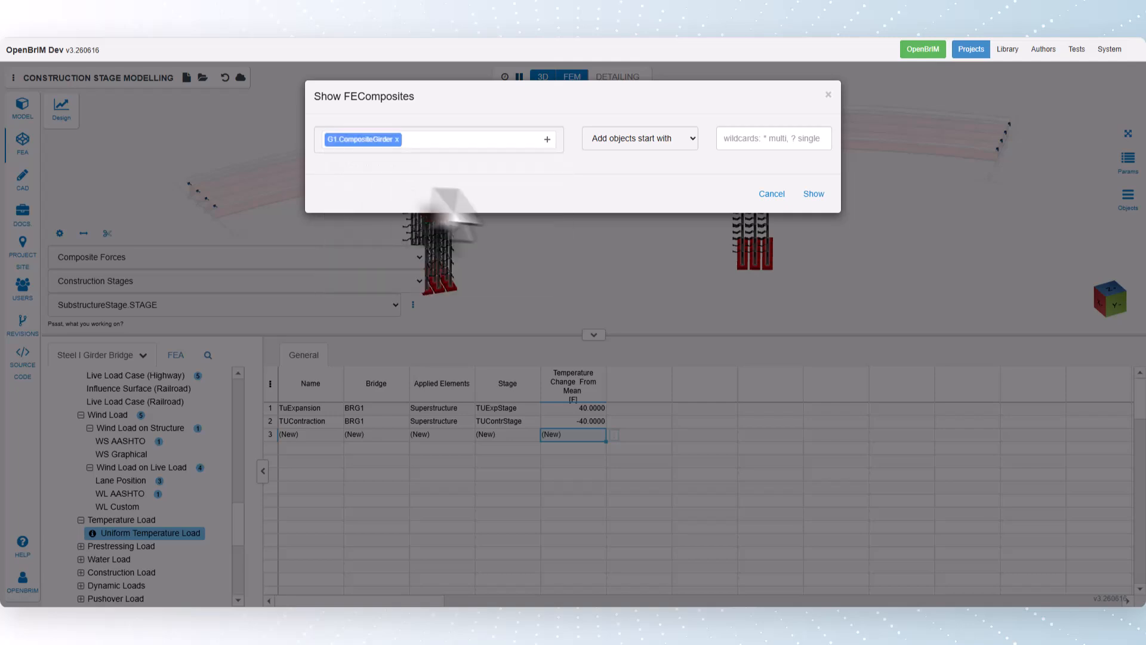
{"action": "left_click", "coordinate": [811, 194]}
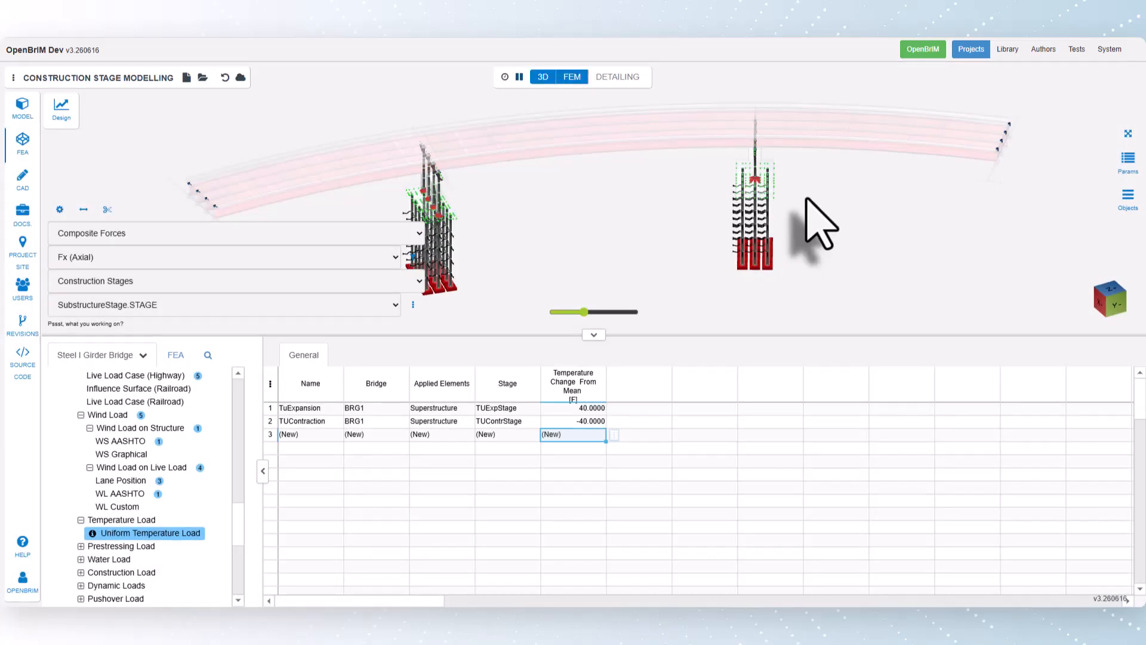
- Review the G1 composite girder's Fz shear through GirderStage and Cast2PourStage, and its My moment through FutureWearingStage
{"action": "left_click", "coordinate": [225, 261]}
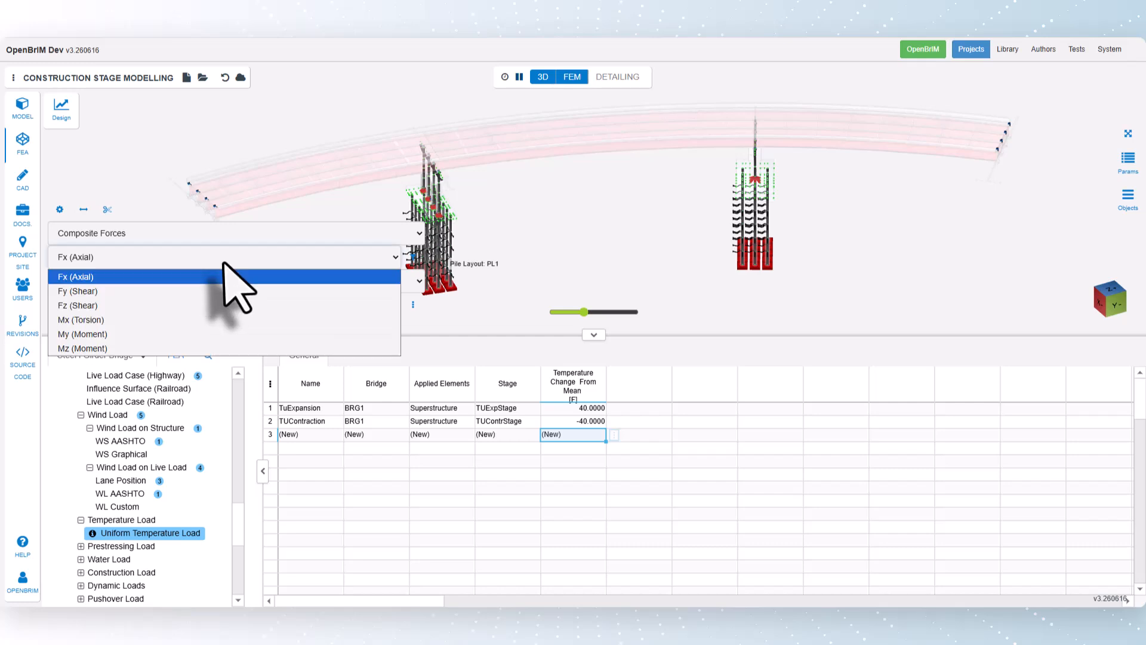
{"action": "left_click", "coordinate": [218, 306]}
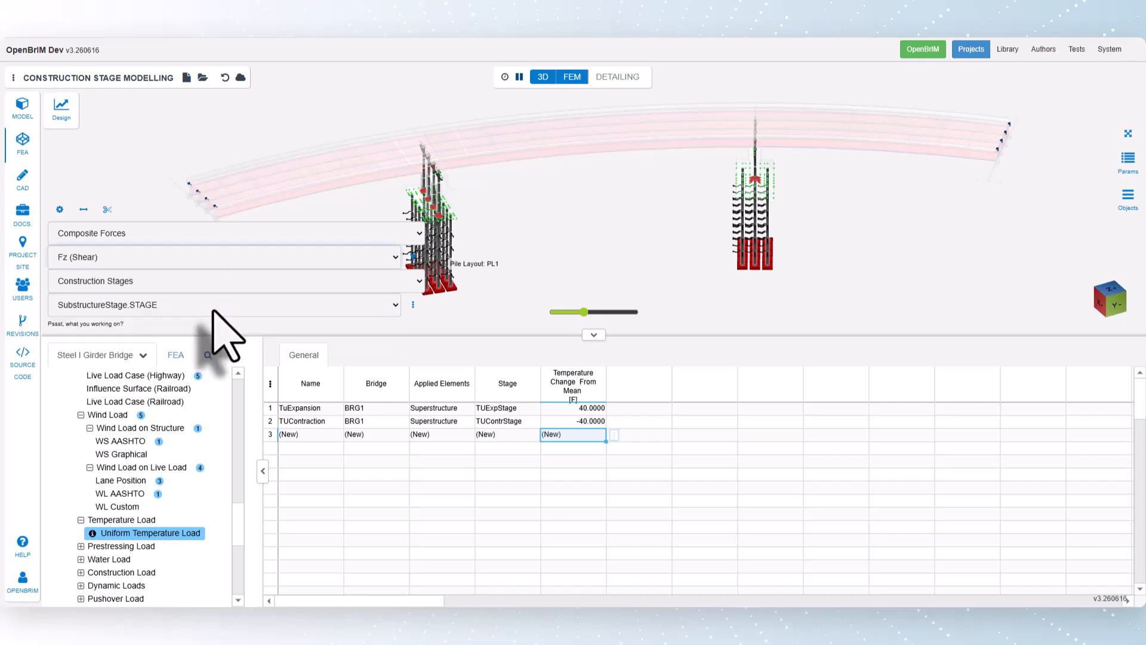
{"action": "key", "text": "Down"}
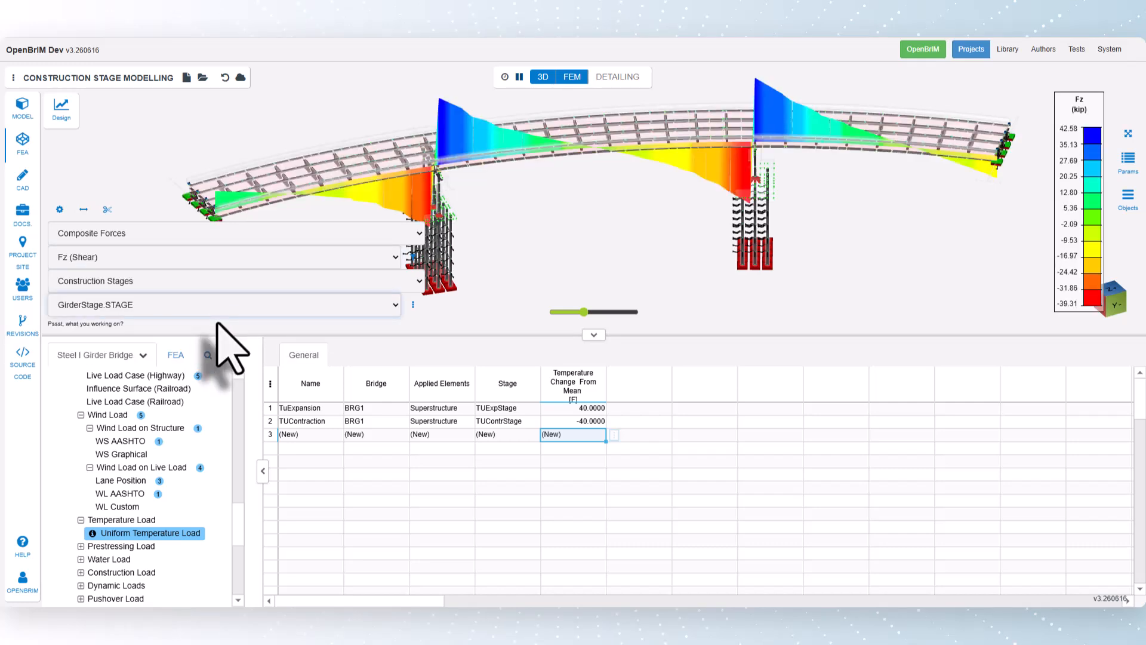
{"action": "key", "text": "Down"}
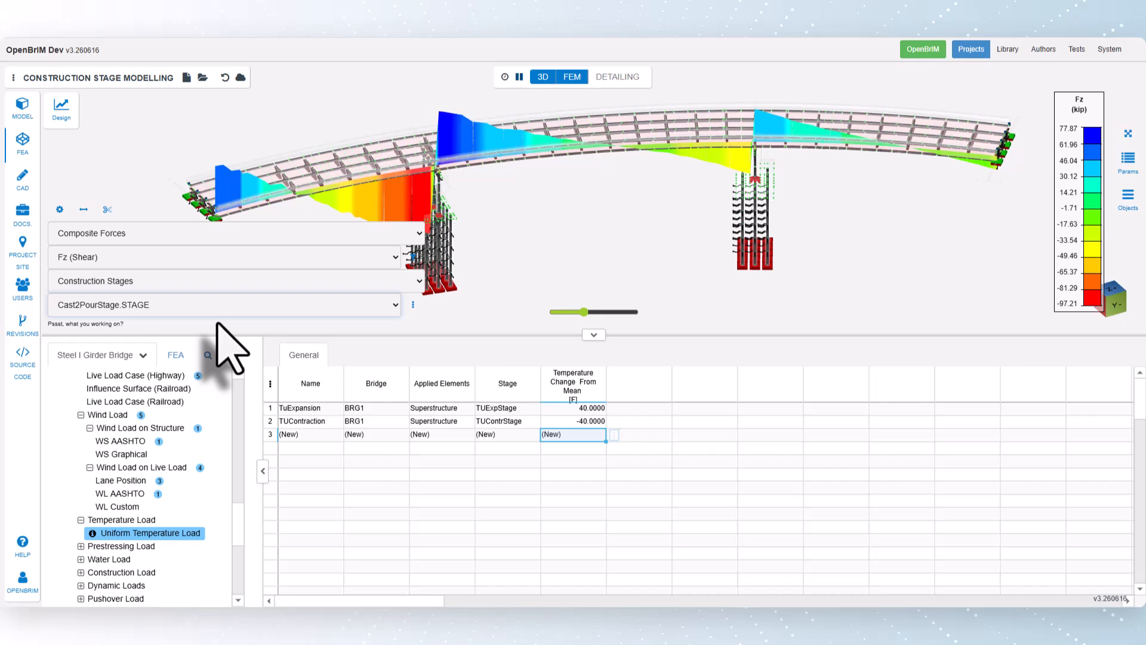
{"action": "key", "text": "Up"}
{"action": "key", "text": "Up"}
{"action": "key", "text": "Up"}
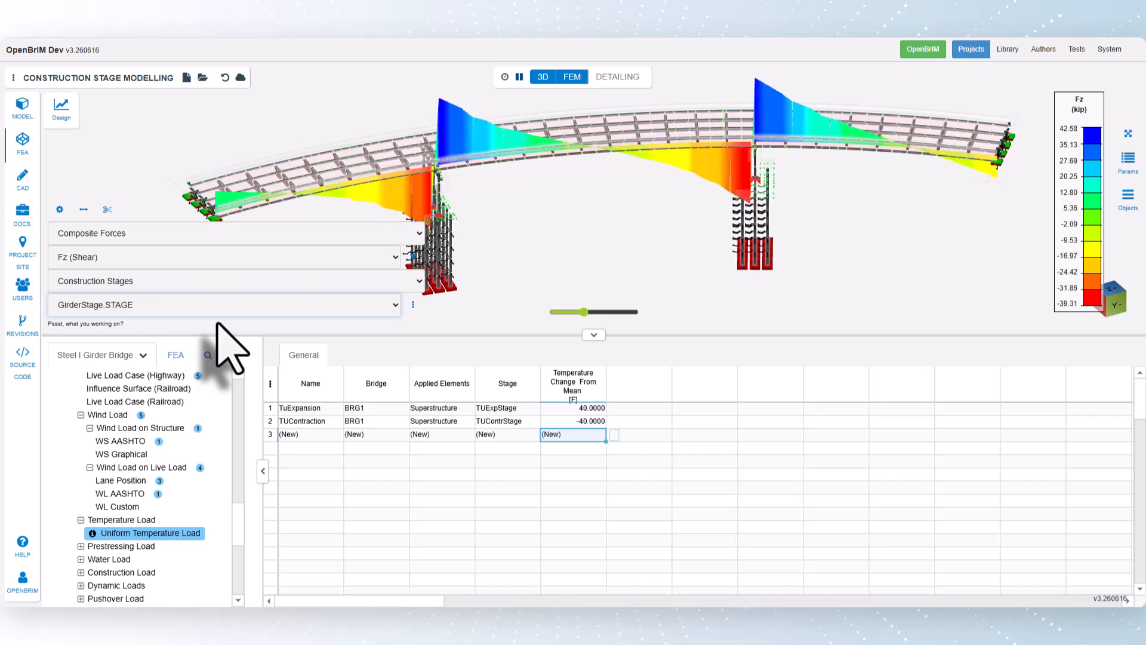
{"action": "left_click", "coordinate": [163, 264]}
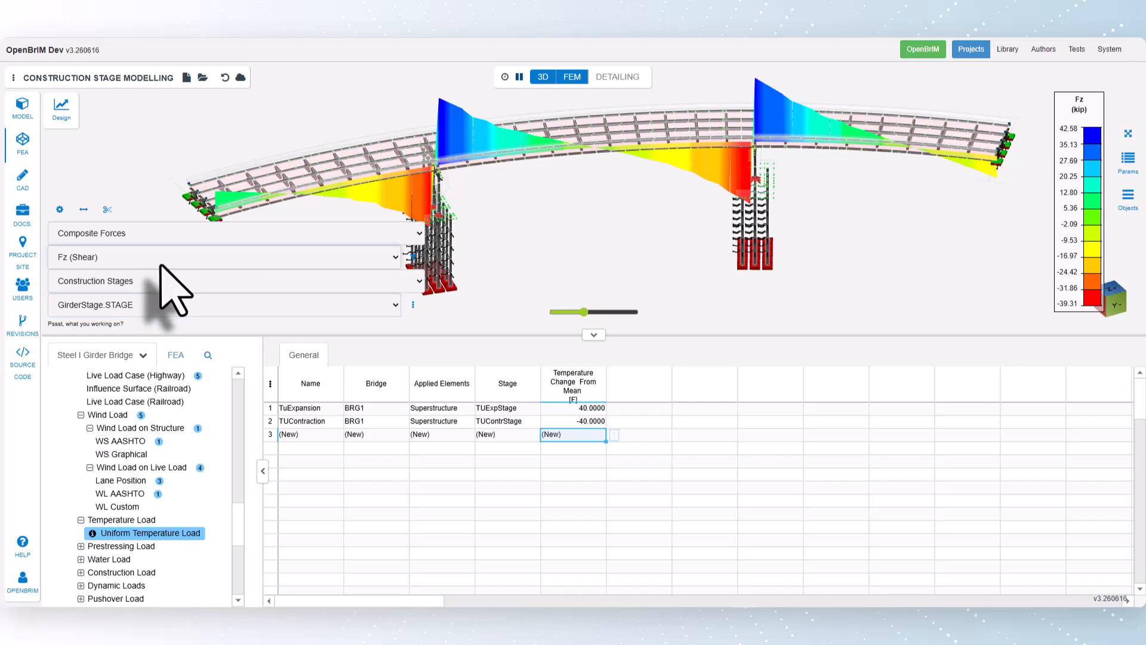
{"action": "left_click", "coordinate": [149, 330]}
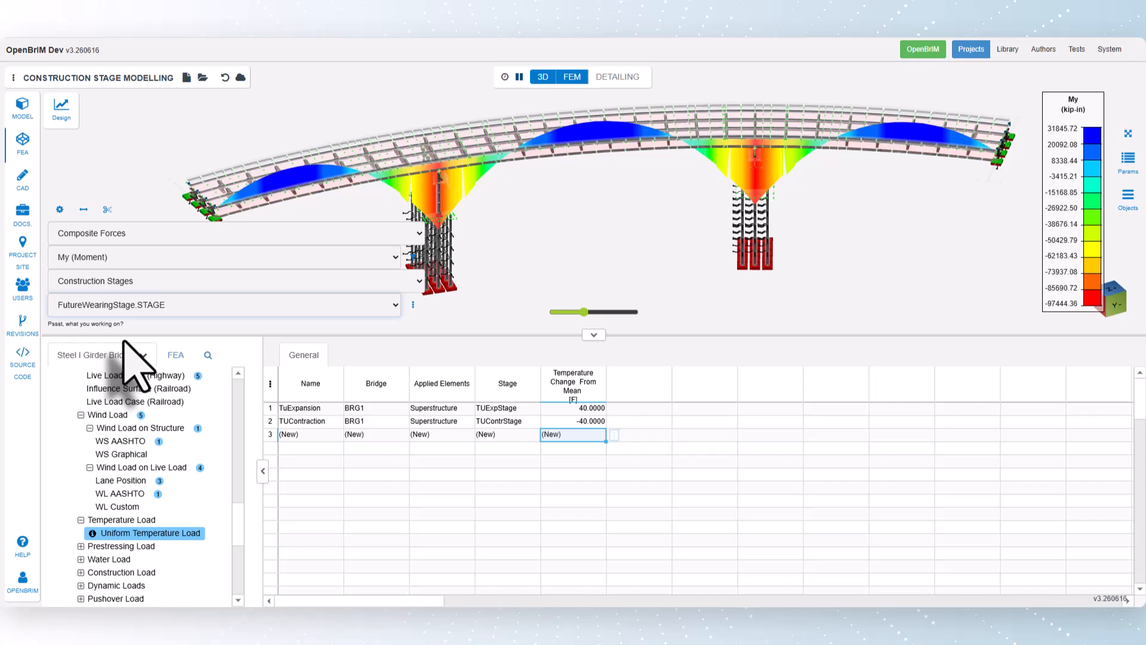
- Return to the plain model display and select the LLHL93Case.LIVELOAD live load case
{"action": "left_click", "coordinate": [123, 237]}
{"action": "left_click", "coordinate": [115, 252]}
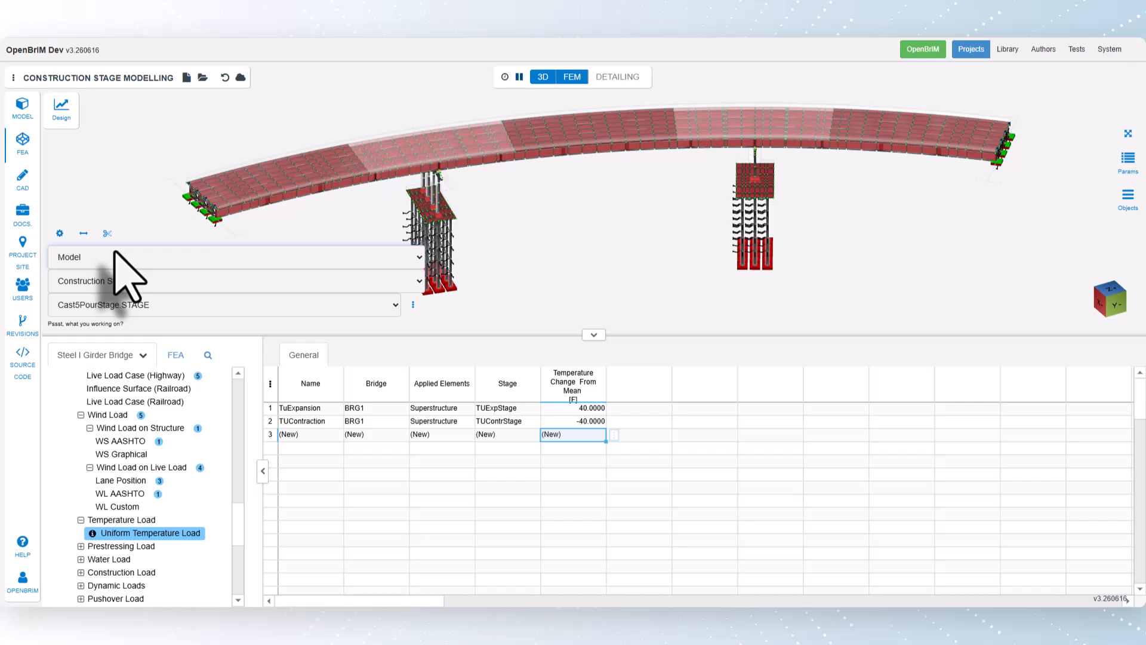
{"action": "left_click", "coordinate": [120, 281]}
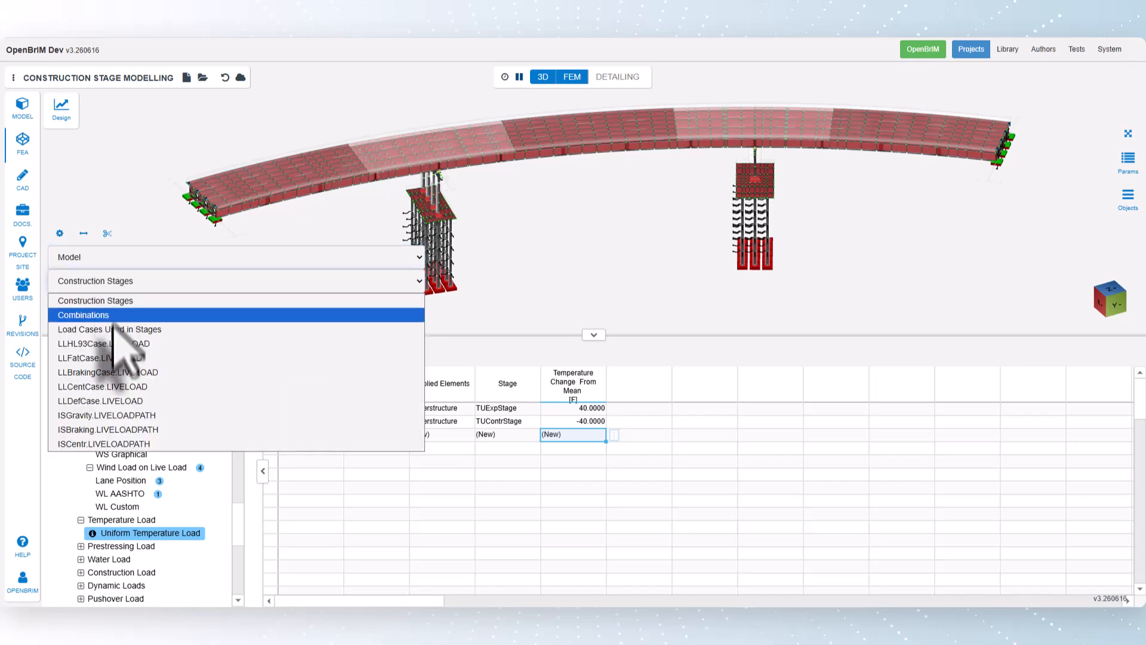
{"action": "left_click", "coordinate": [110, 347]}
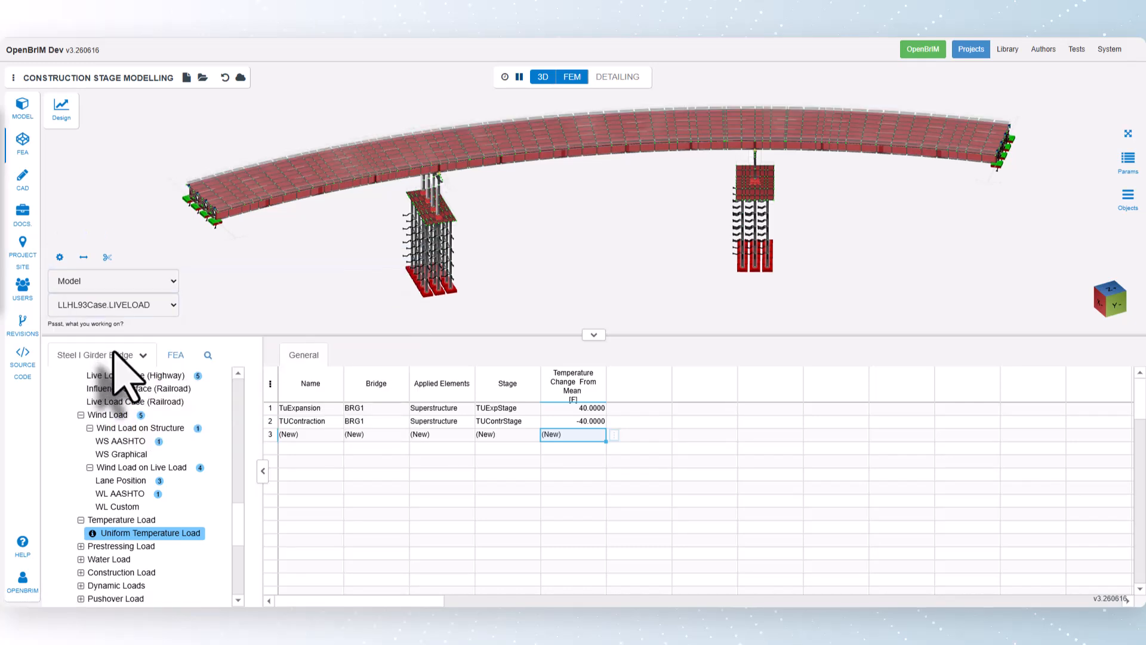
- Open the global node reactions for LLHL93Case and inspect the live load placement behind Force Y and Force Z extremes at G1, G2 and G3 support nodes
{"action": "left_click", "coordinate": [172, 357]}
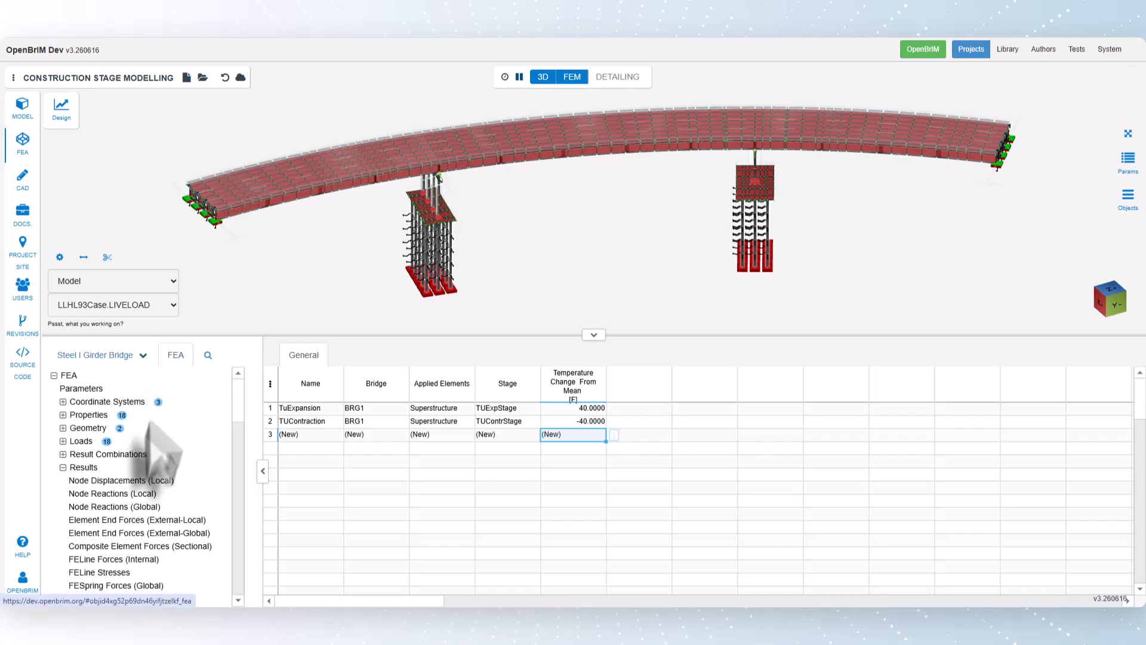
{"action": "left_click", "coordinate": [120, 506]}
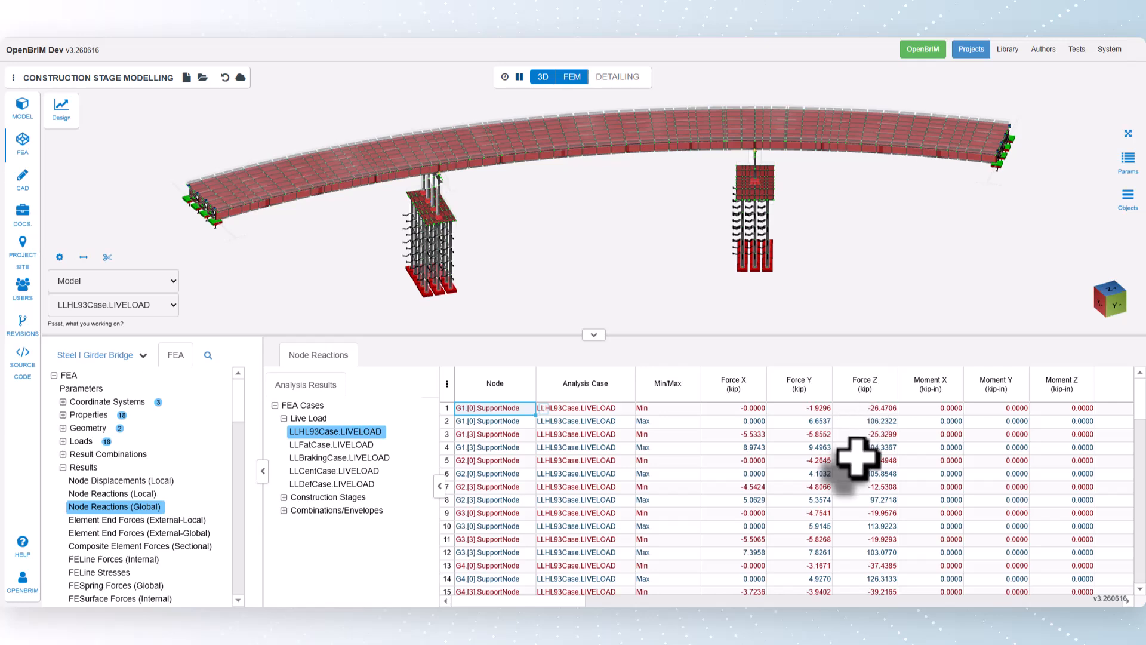
{"action": "left_click", "coordinate": [858, 422]}
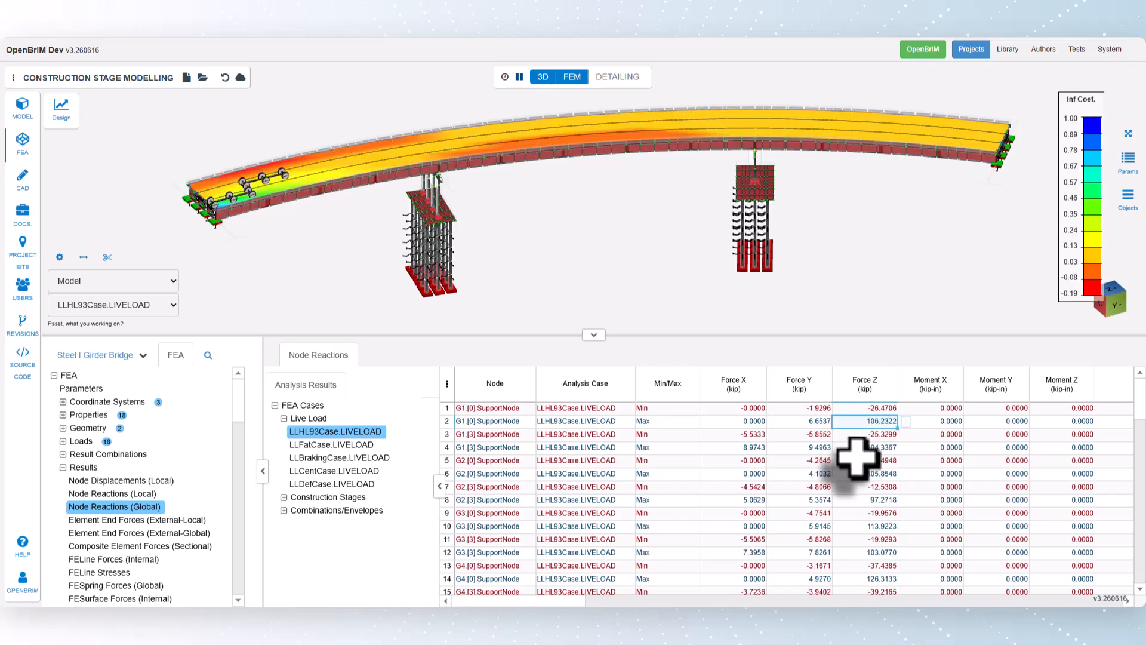
{"action": "left_click", "coordinate": [820, 448]}
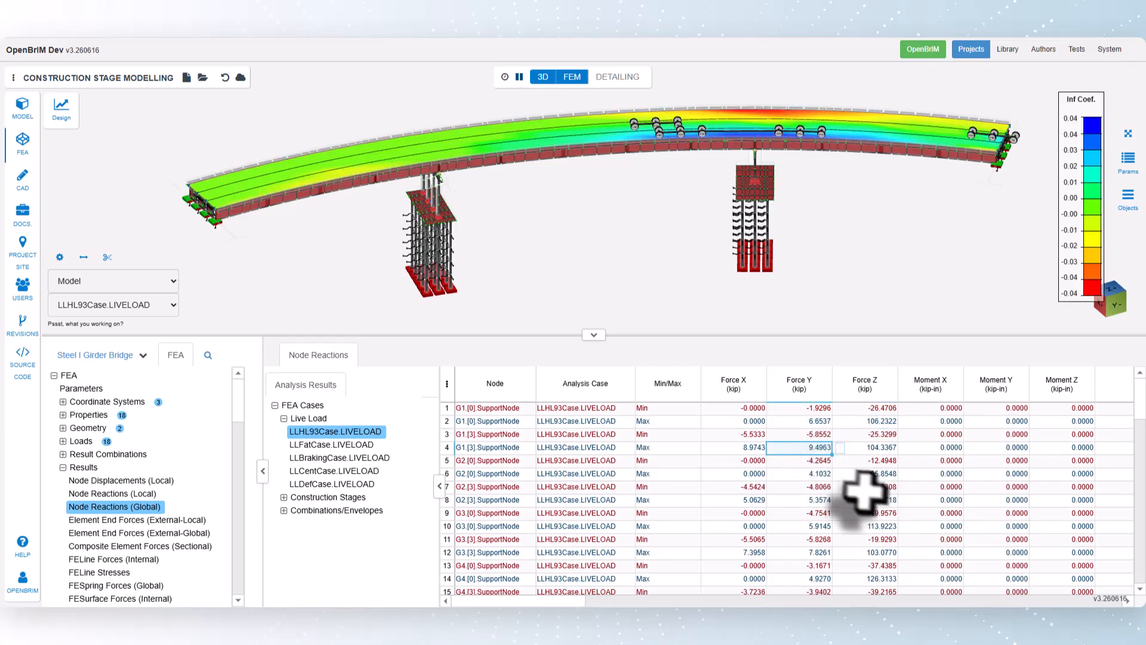
{"action": "left_click", "coordinate": [877, 500]}
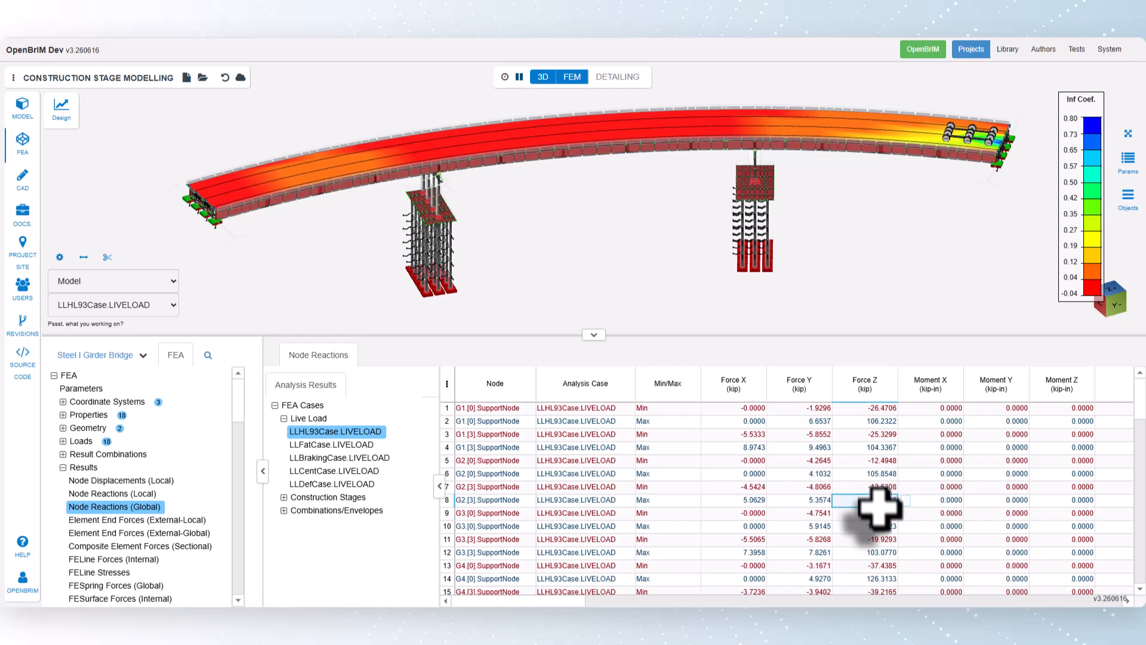
{"action": "left_click", "coordinate": [880, 552]}
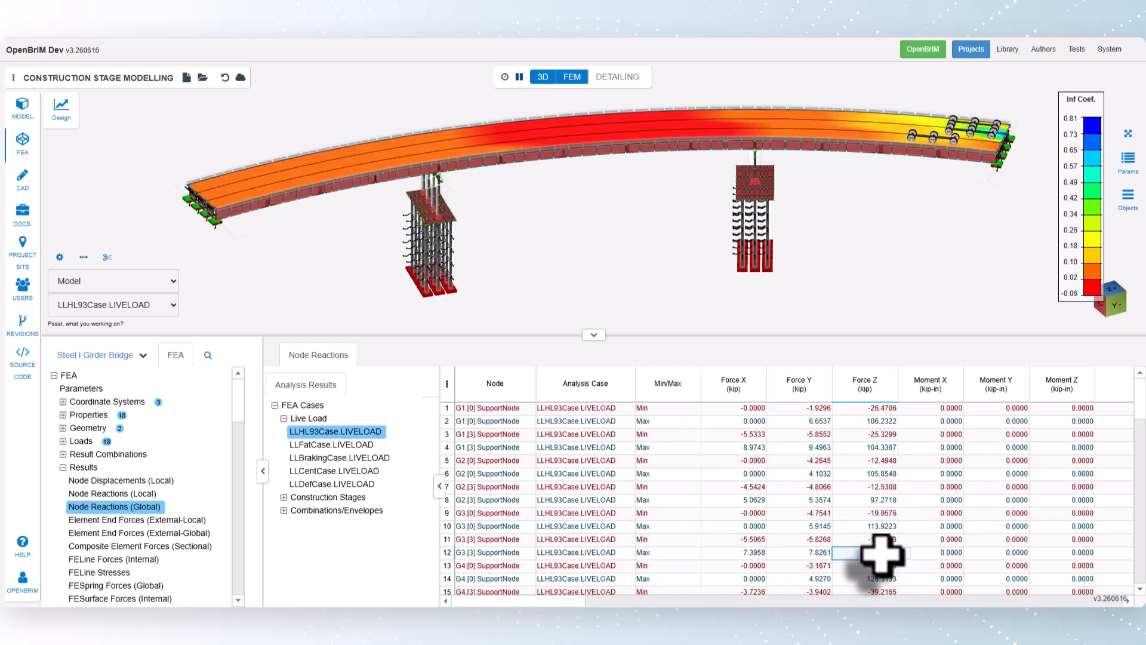
{"action": "left_click", "coordinate": [824, 540]}
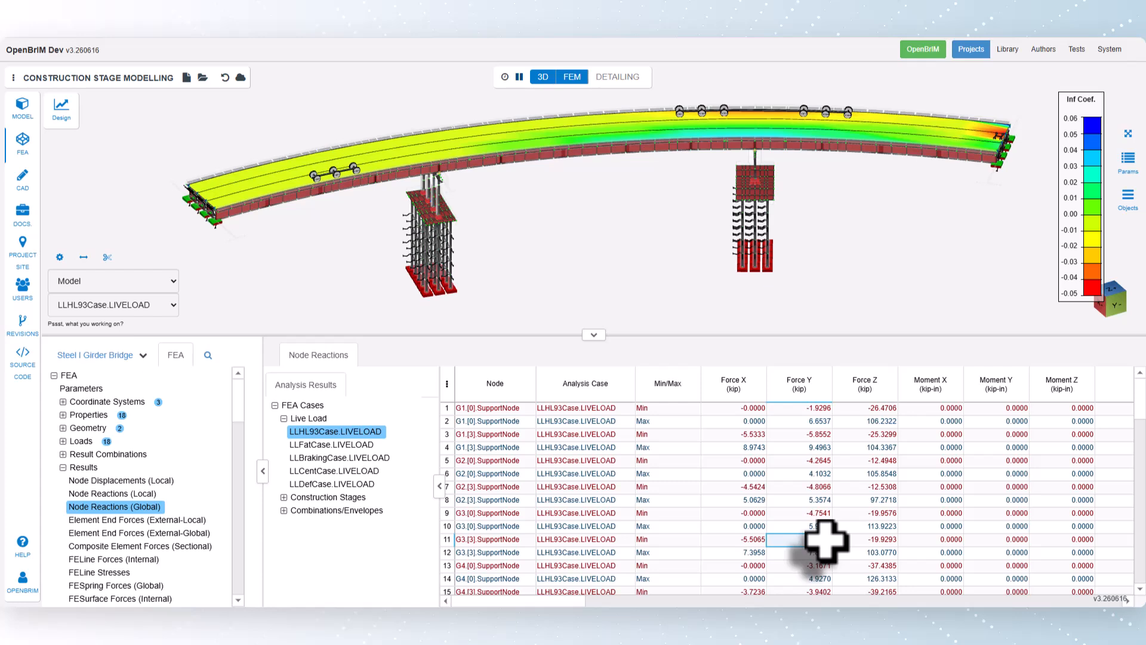
- Open the sectional composite element forces and inspect the LLHL93 influence surfaces for G1.CompositeGirder's Moment Y at positions 1 and 5 and Force Z at position 7
{"action": "left_click", "coordinate": [135, 546]}
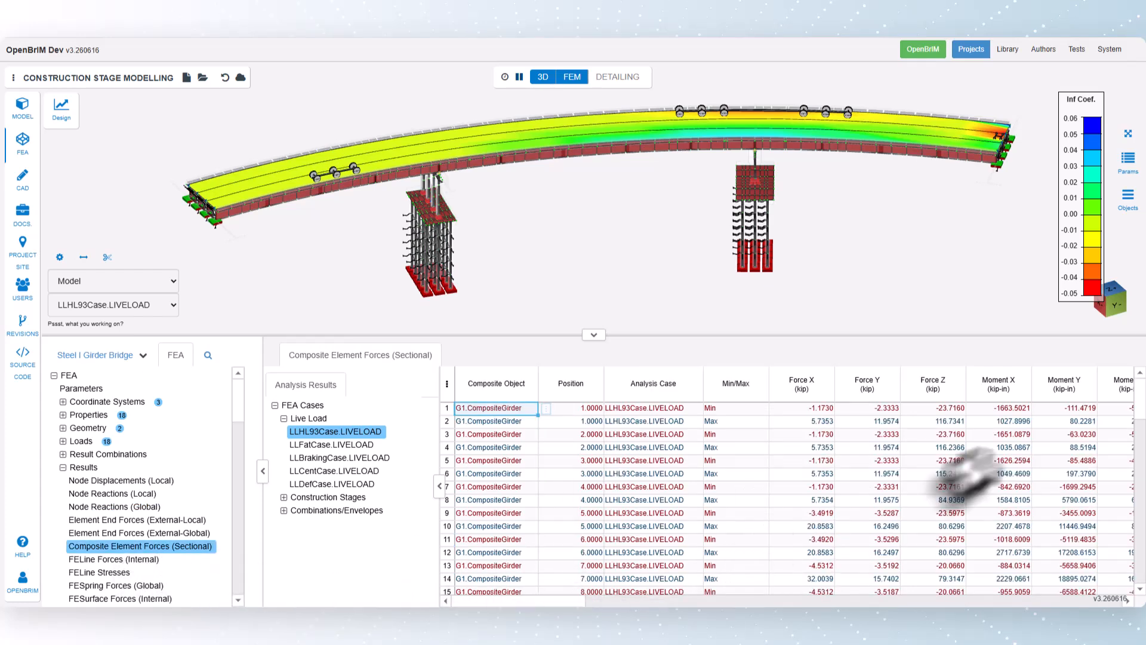
{"action": "left_click", "coordinate": [1061, 408]}
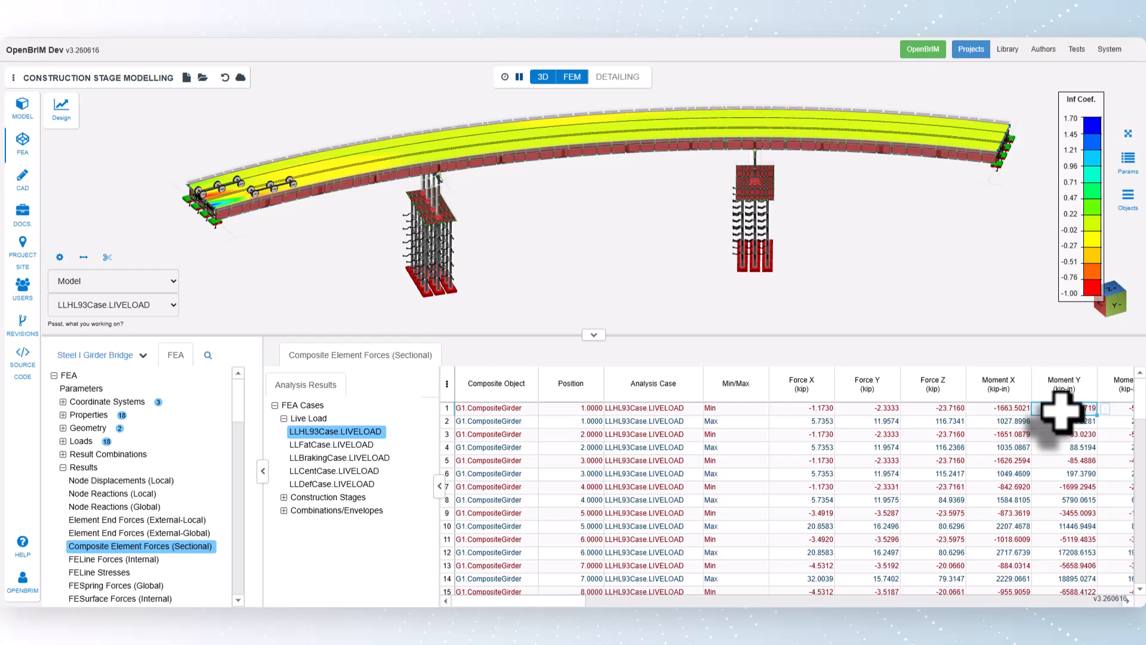
{"action": "left_click", "coordinate": [1073, 527]}
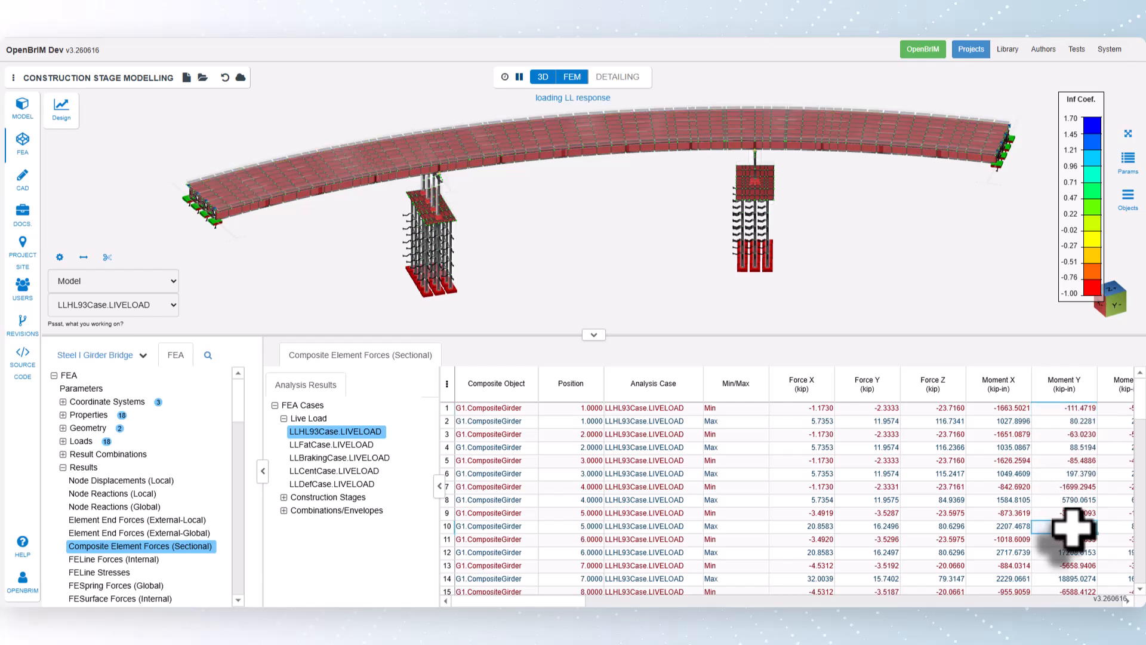
{"action": "left_click", "coordinate": [953, 577]}
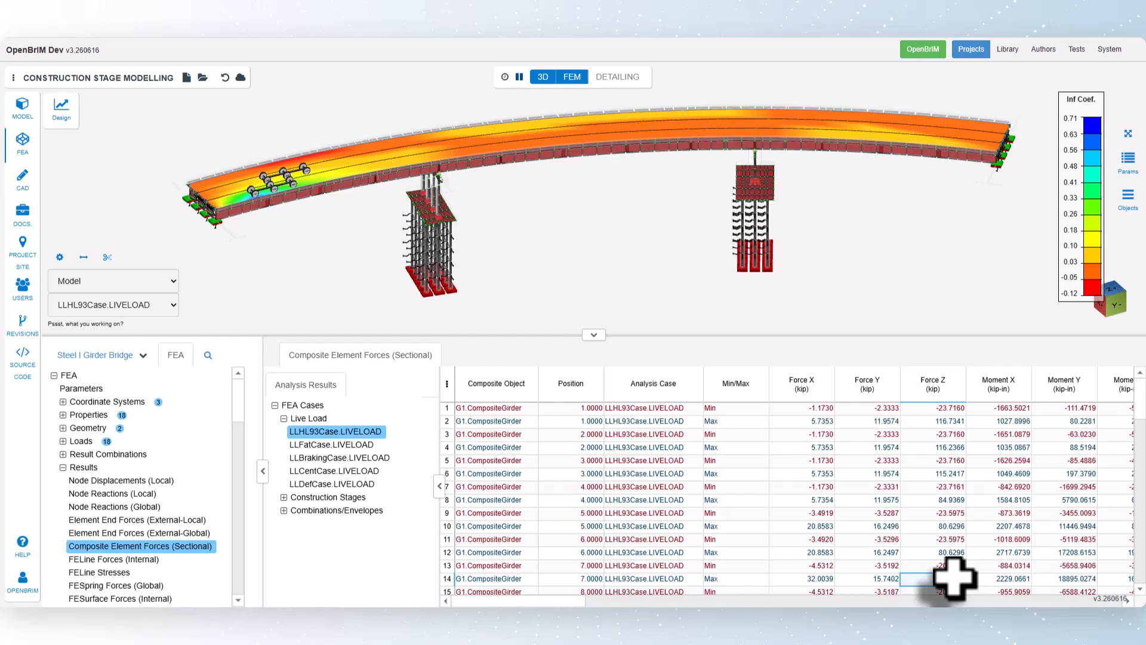